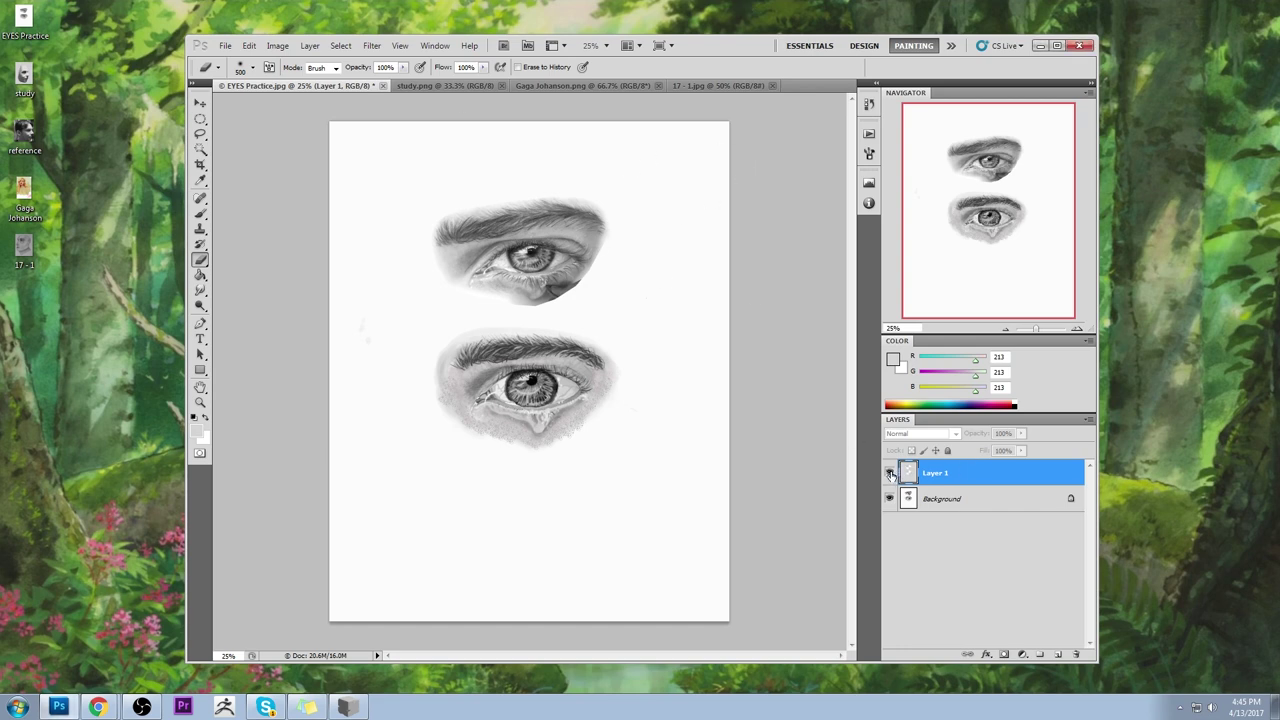
- Compare the drawing with Layer 1 hidden and shown, and merge Layer 1 into the Background
{"action": "left_click", "coordinate": [889, 472]}
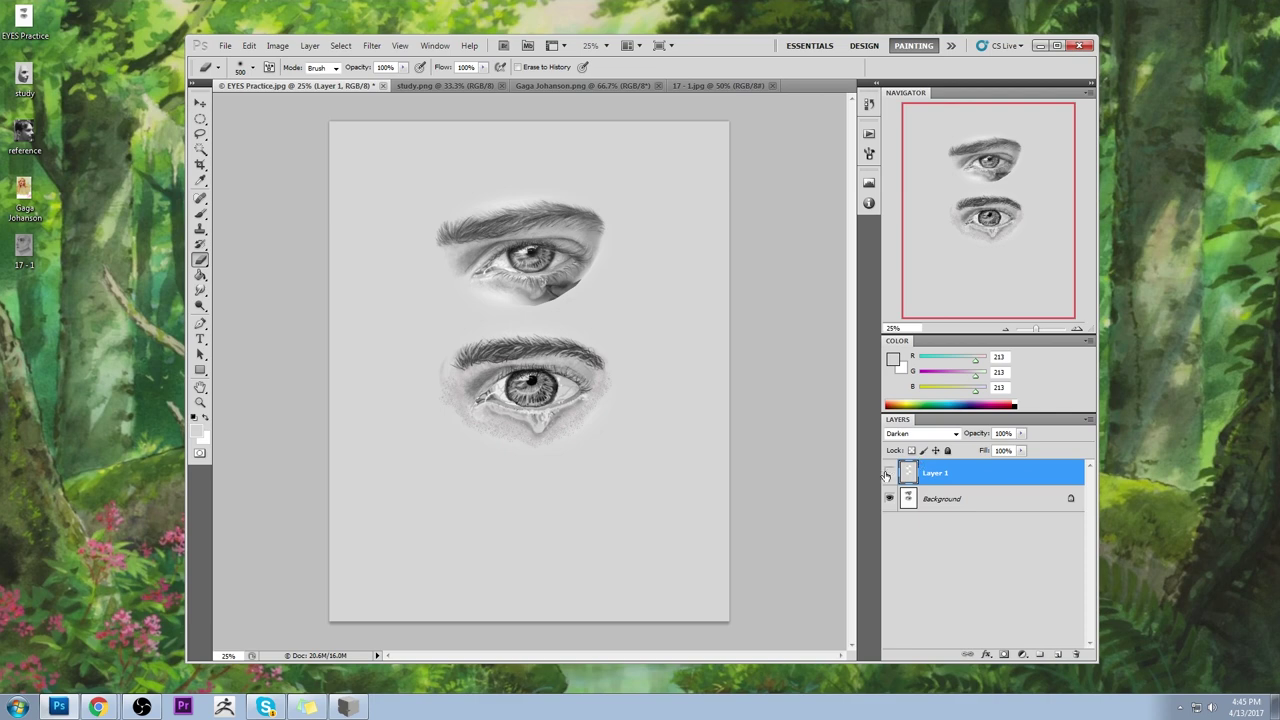
{"action": "left_click", "coordinate": [889, 472]}
{"action": "left_click", "coordinate": [889, 472]}
{"action": "left_click", "coordinate": [889, 472]}
{"action": "left_click", "coordinate": [889, 472]}
{"action": "right_click", "coordinate": [978, 474]}
{"action": "left_click", "coordinate": [997, 434]}
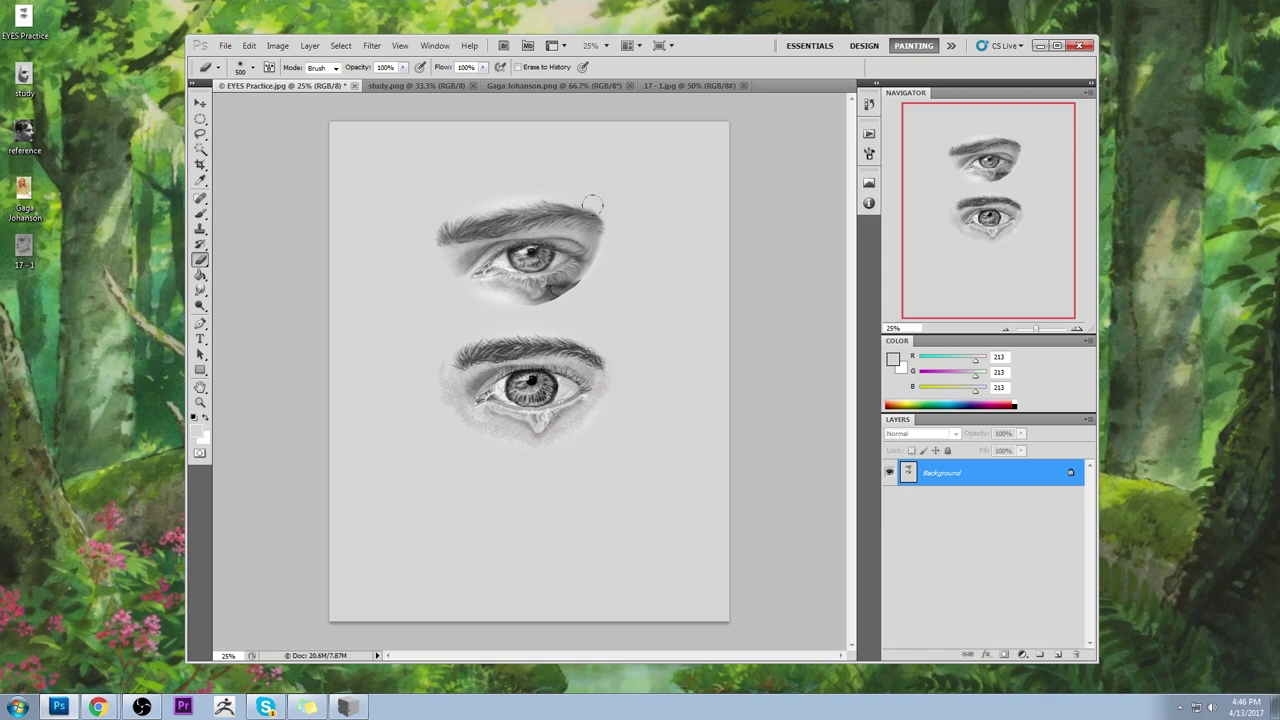
- Set up the 10 px hard brush at 100% opacity with pure red (ff0000) as the foreground color
{"action": "key", "text": "b"}
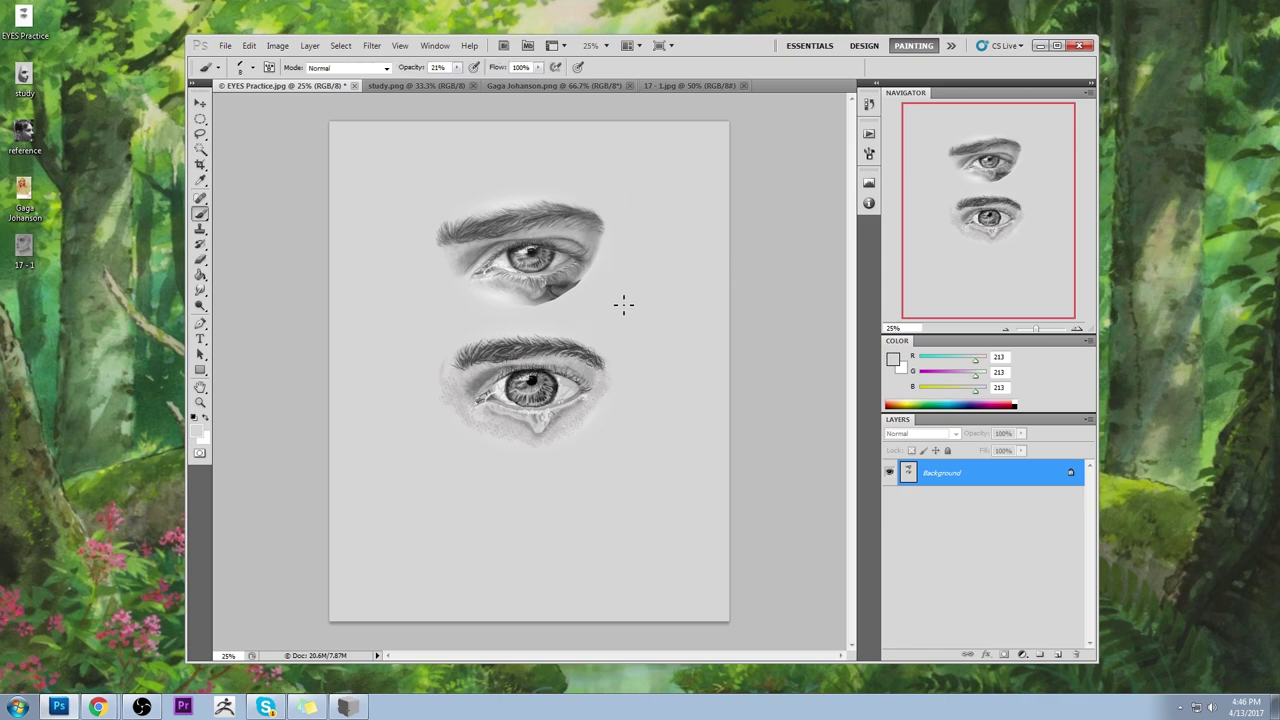
{"action": "right_click", "coordinate": [538, 182]}
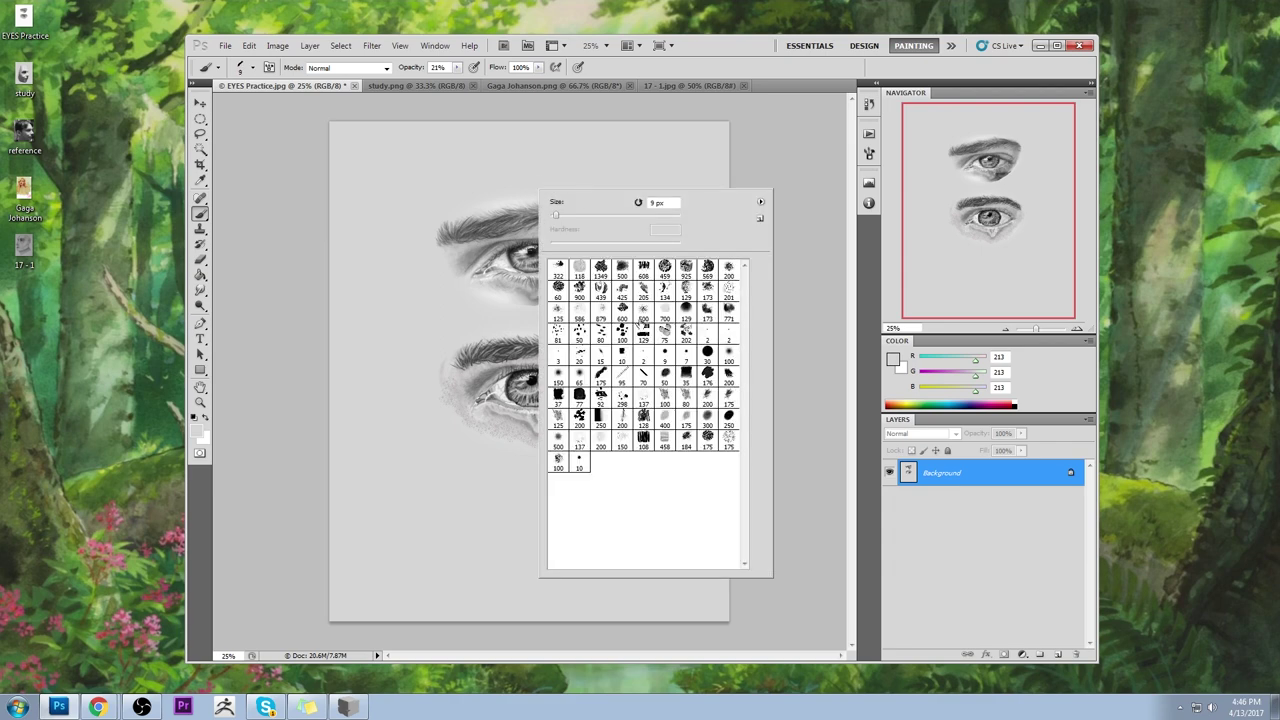
{"action": "double_click", "coordinate": [580, 462]}
{"action": "mouse_move", "coordinate": [457, 68]}
{"action": "left_mouse_down"}
{"action": "mouse_move", "coordinate": [460, 81]}
{"action": "mouse_move", "coordinate": [560, 86]}
{"action": "left_mouse_up"}
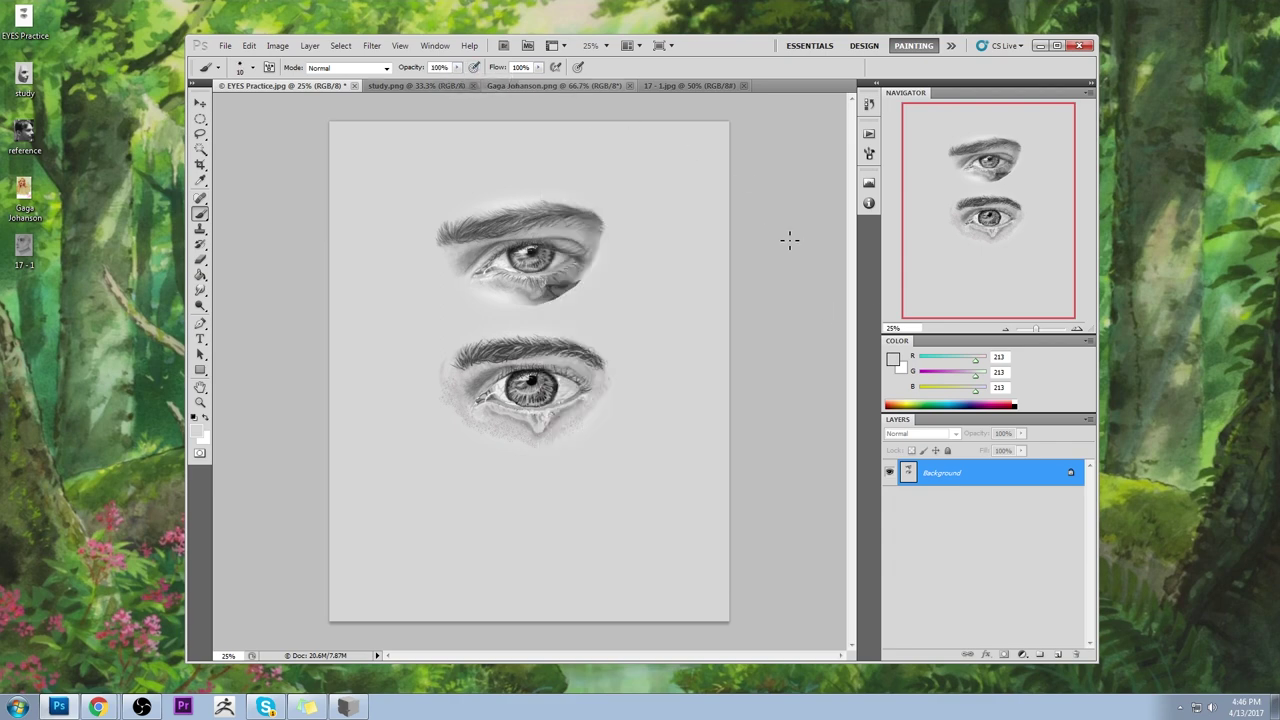
{"action": "left_click", "coordinate": [893, 359]}
{"action": "left_click", "coordinate": [872, 110]}
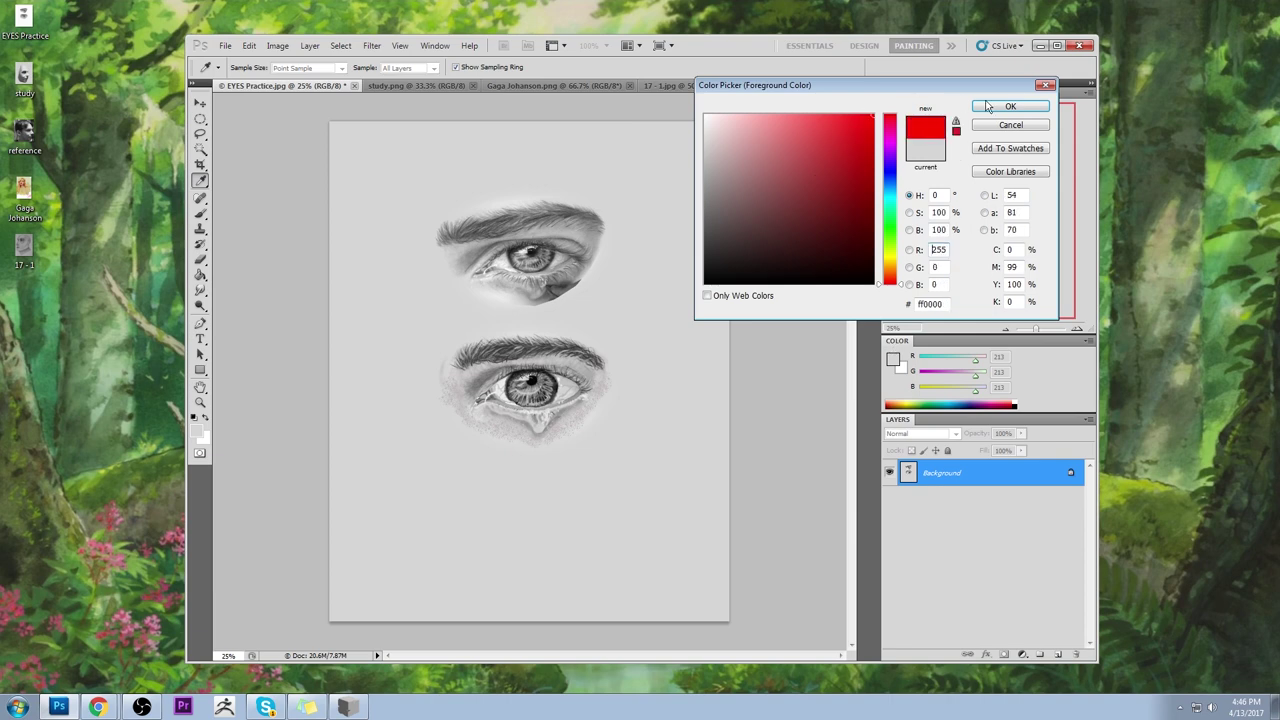
{"action": "left_click", "coordinate": [1011, 108]}
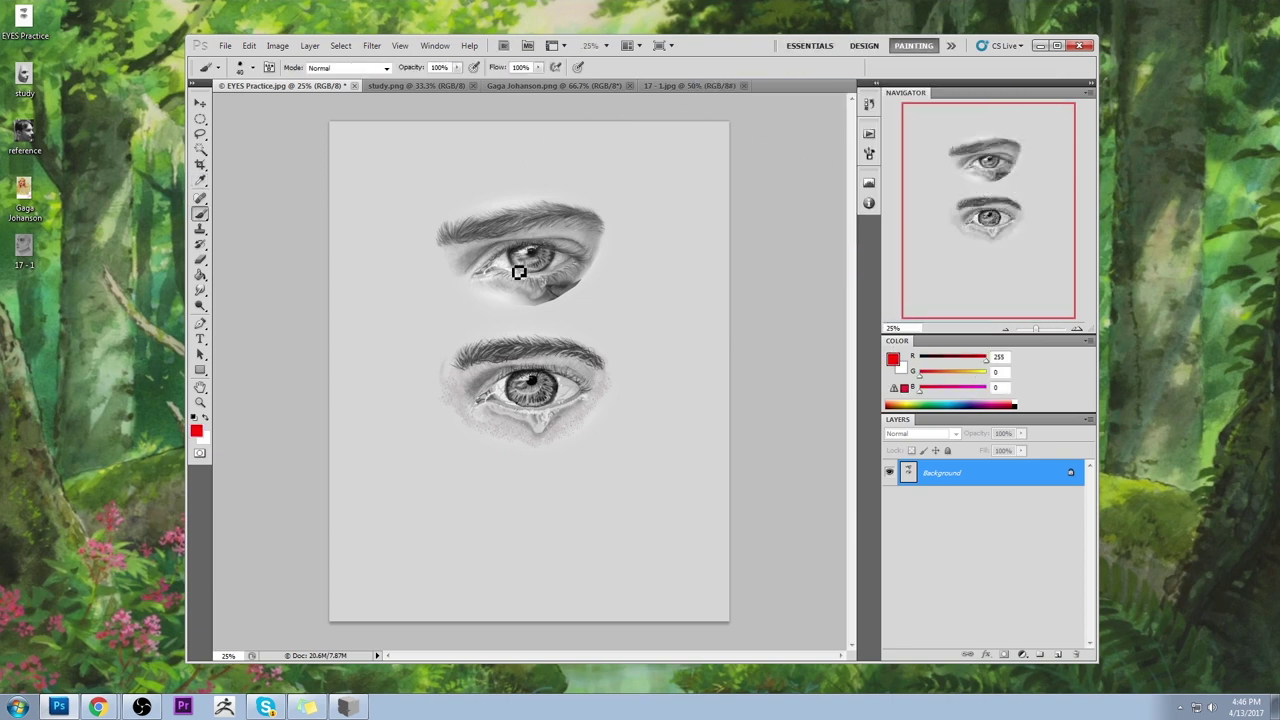
- Mark the iris and pupil of both eyes in red with a 40 px brush and sketch an iris diagram beside them
{"action": "mouse_move", "coordinate": [506, 266]}
{"action": "left_mouse_down"}
{"action": "mouse_move", "coordinate": [536, 236]}
{"action": "mouse_move", "coordinate": [558, 250]}
{"action": "mouse_move", "coordinate": [548, 235]}
{"action": "mouse_move", "coordinate": [557, 254]}
{"action": "mouse_move", "coordinate": [518, 250]}
{"action": "left_mouse_up"}
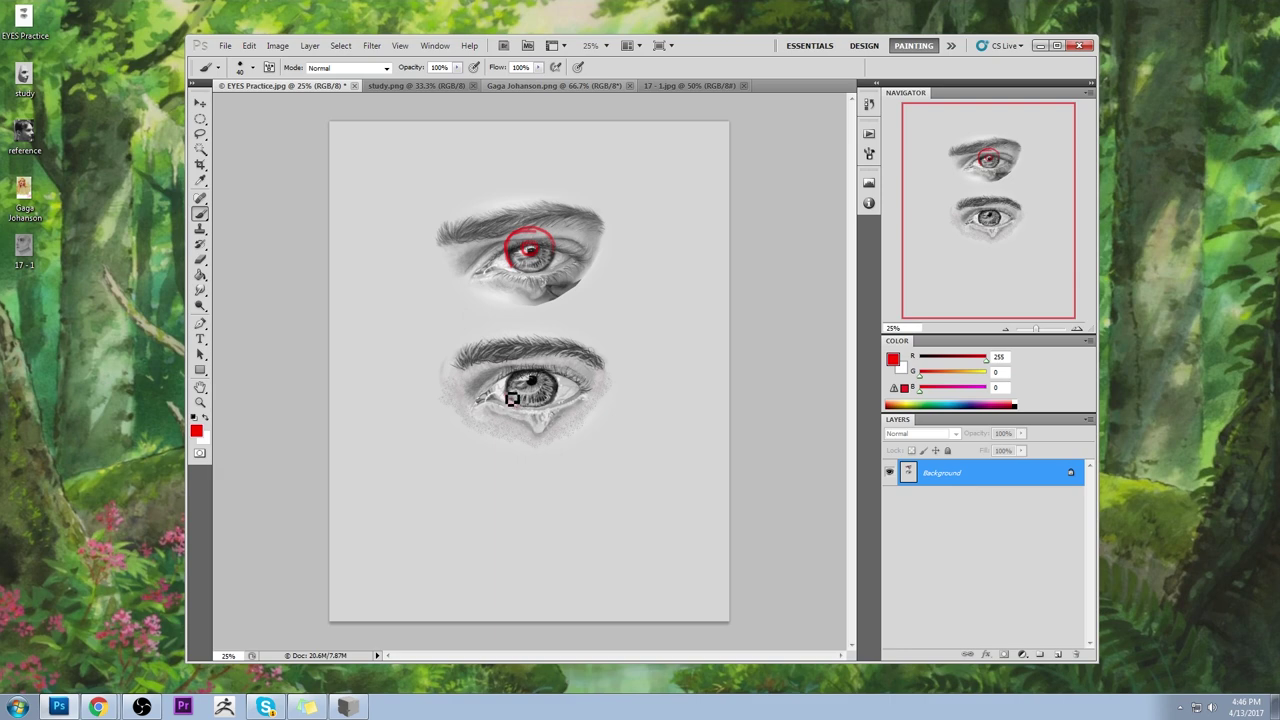
{"action": "mouse_move", "coordinate": [527, 414]}
{"action": "left_mouse_down"}
{"action": "mouse_move", "coordinate": [514, 385]}
{"action": "mouse_move", "coordinate": [540, 372]}
{"action": "mouse_move", "coordinate": [535, 403]}
{"action": "mouse_move", "coordinate": [543, 388]}
{"action": "mouse_move", "coordinate": [531, 384]}
{"action": "left_mouse_up"}
{"action": "mouse_move", "coordinate": [664, 266]}
{"action": "left_mouse_down"}
{"action": "mouse_move", "coordinate": [646, 283]}
{"action": "mouse_move", "coordinate": [662, 266]}
{"action": "mouse_move", "coordinate": [666, 291]}
{"action": "mouse_move", "coordinate": [658, 280]}
{"action": "left_mouse_up"}
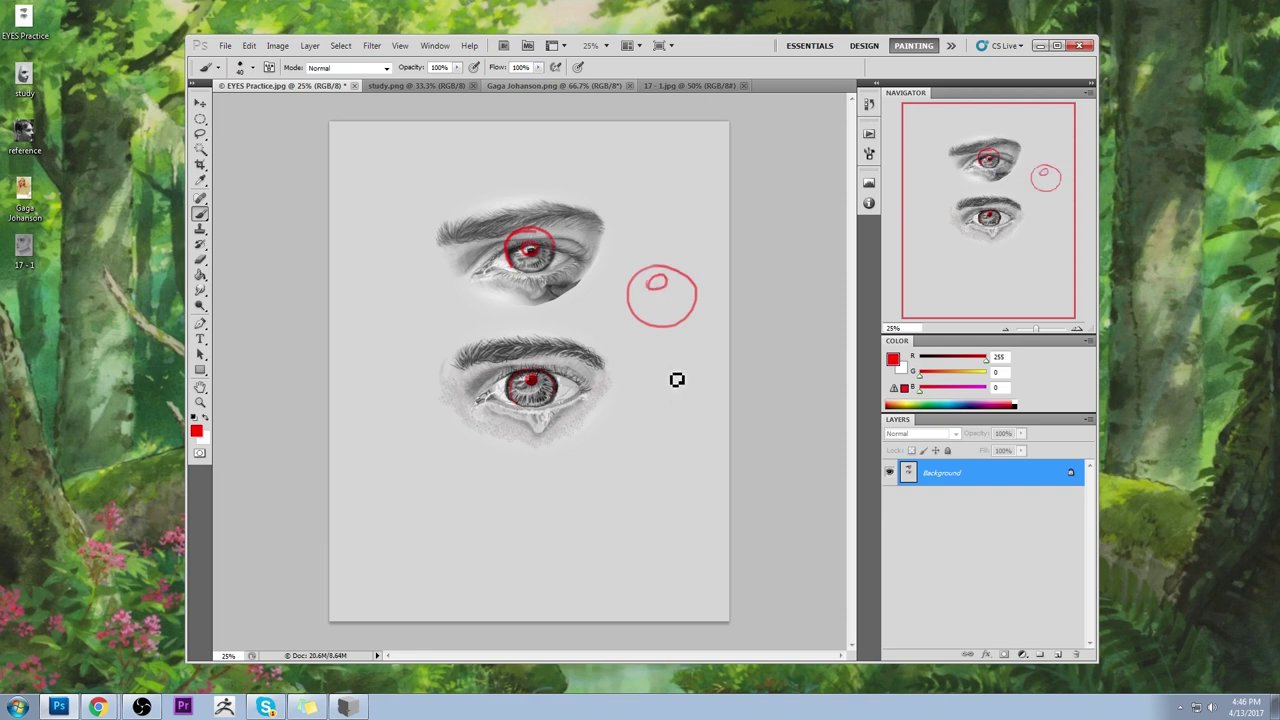
{"action": "mouse_move", "coordinate": [674, 364]}
{"action": "left_mouse_down"}
{"action": "mouse_move", "coordinate": [656, 404]}
{"action": "mouse_move", "coordinate": [688, 409]}
{"action": "mouse_move", "coordinate": [639, 394]}
{"action": "mouse_move", "coordinate": [675, 387]}
{"action": "mouse_move", "coordinate": [651, 361]}
{"action": "mouse_move", "coordinate": [682, 376]}
{"action": "mouse_move", "coordinate": [670, 391]}
{"action": "mouse_move", "coordinate": [683, 406]}
{"action": "mouse_move", "coordinate": [686, 367]}
{"action": "left_mouse_up"}
- Undo all the red annotation strokes on and beside the eyes
{"action": "key", "text": "ctrl+alt+z"}
{"action": "key", "text": "ctrl+alt+z"}
{"action": "key", "text": "ctrl+alt+z"}
{"action": "key", "text": "ctrl+alt+z"}
{"action": "key", "text": "ctrl+alt+z"}
{"action": "key", "text": "ctrl+alt+z"}
{"action": "key", "text": "ctrl+alt+z"}
{"action": "key", "text": "ctrl+alt+z"}
{"action": "key", "text": "ctrl+alt+z"}
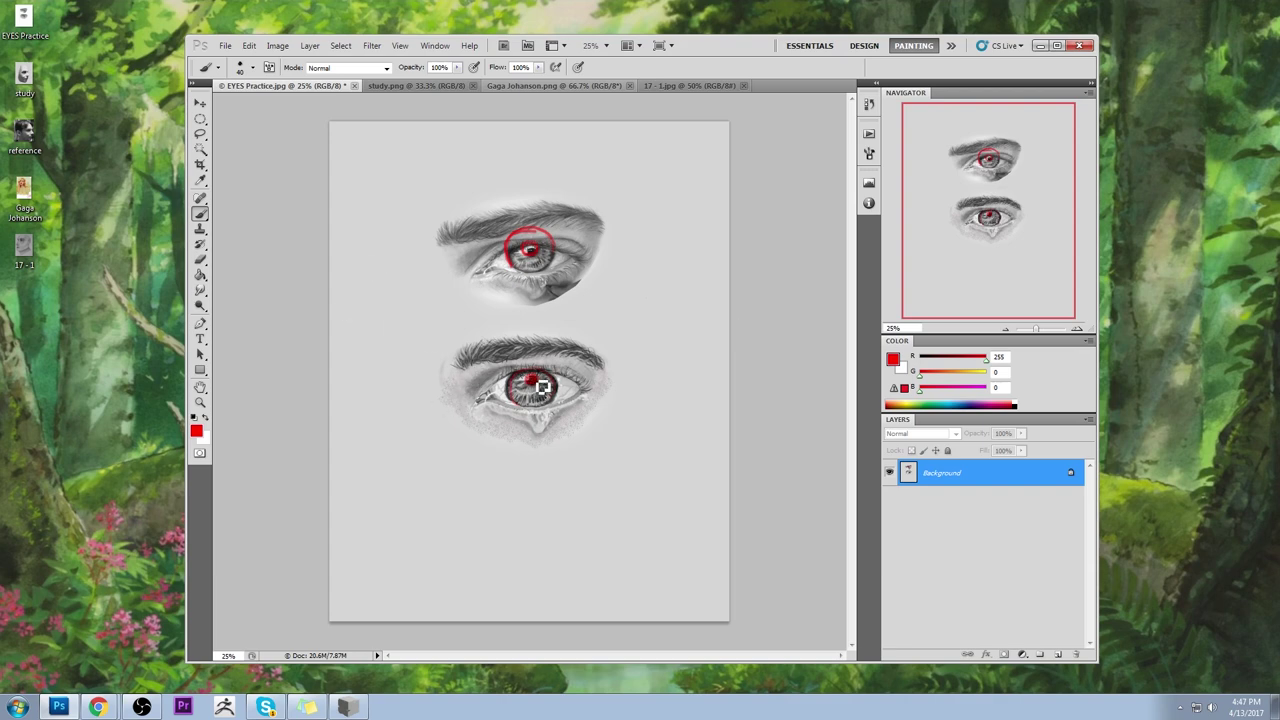
{"action": "key", "text": "ctrl+alt+z"}
{"action": "key", "text": "ctrl+alt+z"}
{"action": "key", "text": "ctrl+alt+z"}
- Open the Liquify filter and push the lower eye's pupil into shape with a forward warp brush of size 376
{"action": "left_click", "coordinate": [371, 45]}
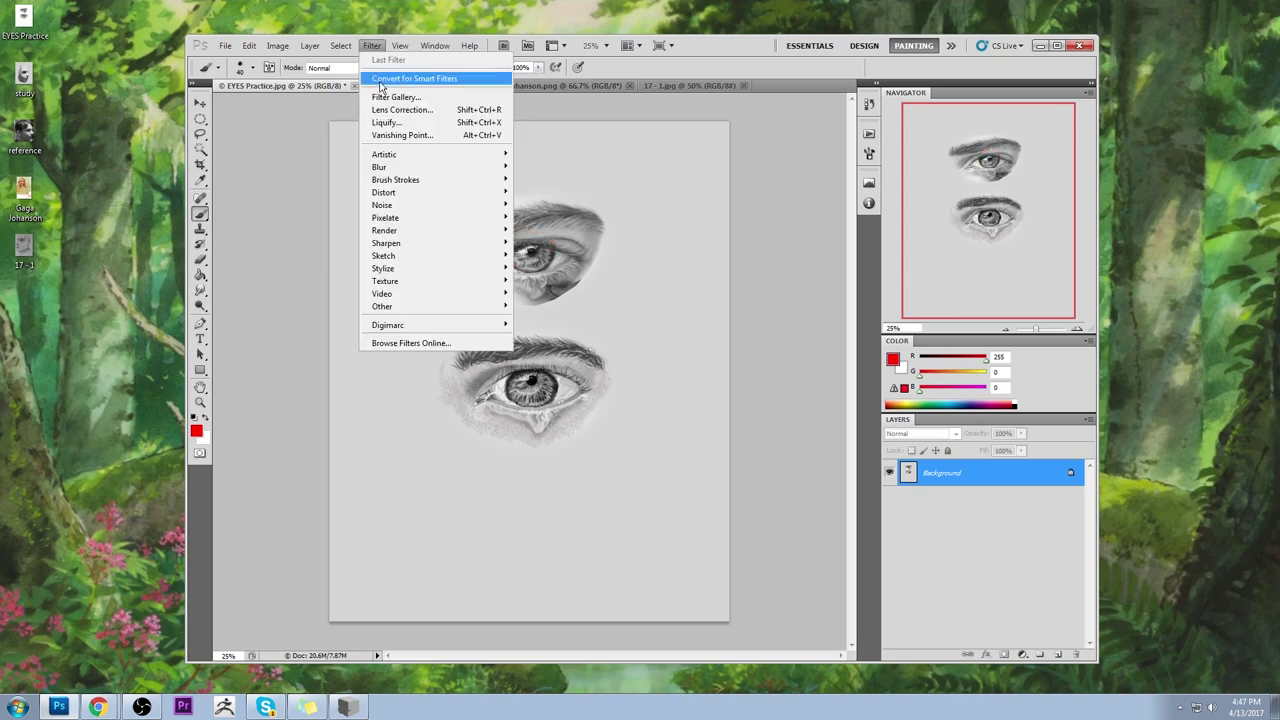
{"action": "left_click", "coordinate": [396, 123]}
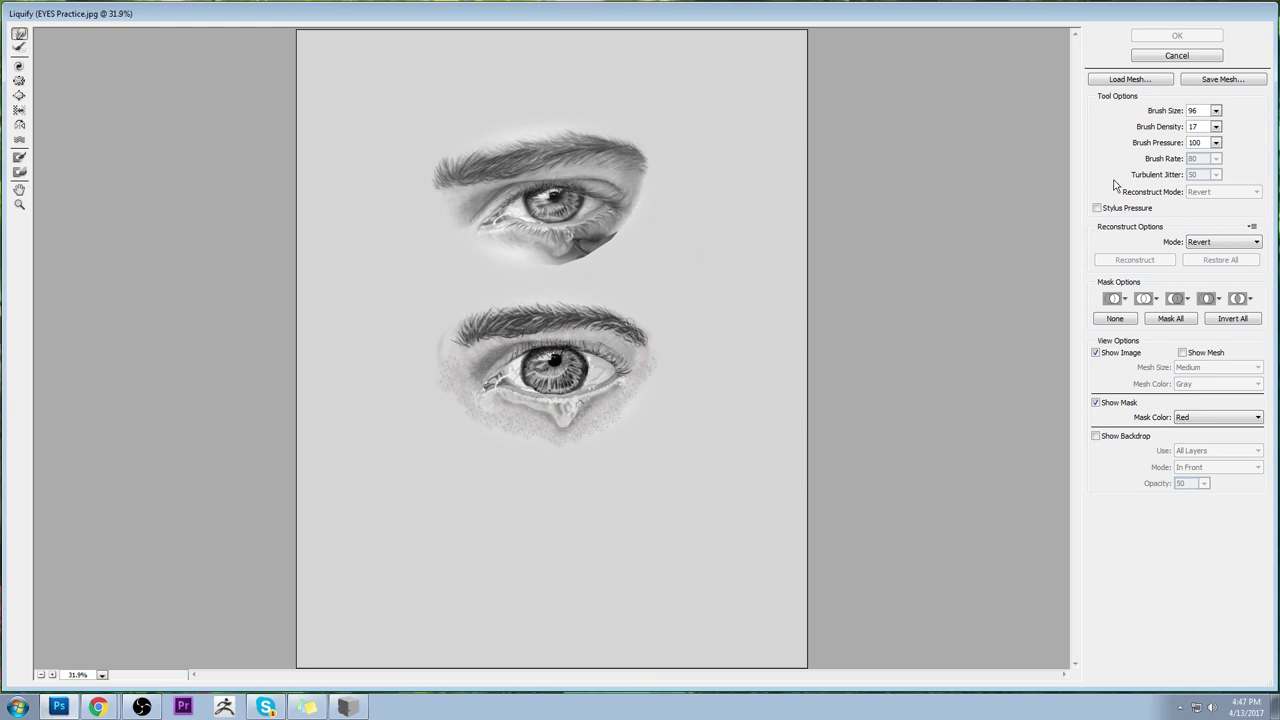
{"action": "mouse_move", "coordinate": [1216, 110]}
{"action": "left_mouse_down"}
{"action": "mouse_move", "coordinate": [1153, 130]}
{"action": "mouse_move", "coordinate": [1165, 128]}
{"action": "left_mouse_up"}
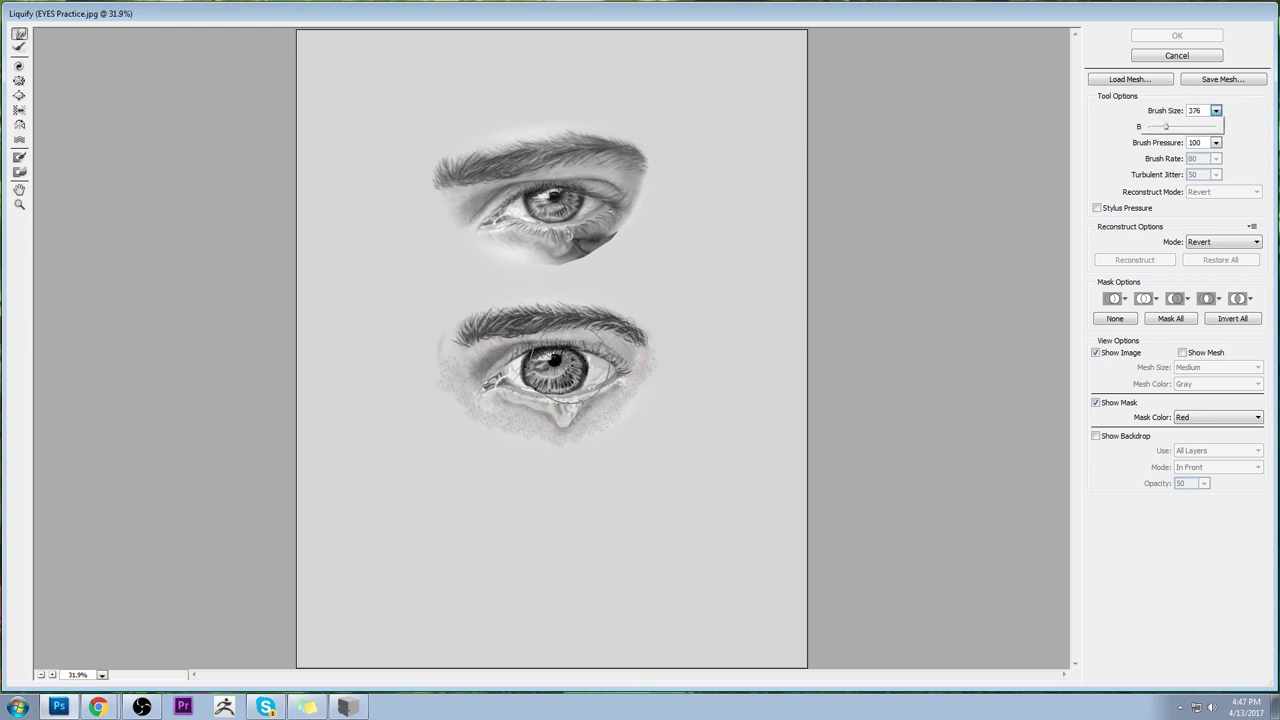
{"action": "left_click", "coordinate": [553, 365]}
{"action": "mouse_move", "coordinate": [554, 365]}
{"action": "left_mouse_down"}
{"action": "mouse_move", "coordinate": [547, 380]}
{"action": "mouse_move", "coordinate": [541, 357]}
{"action": "left_mouse_up"}
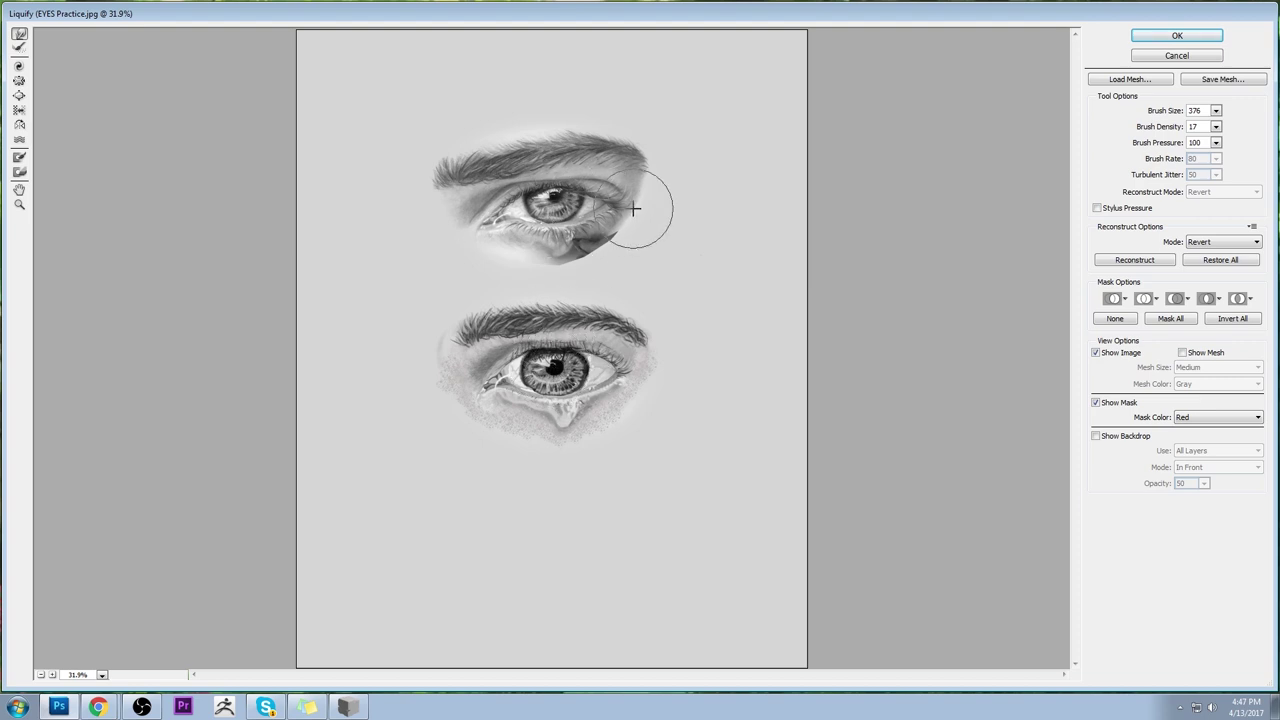
- Try the Pucker tool, refine the lower eye with Forward Warp, undo the last warp and apply the Liquify changes
{"action": "left_click", "coordinate": [18, 80]}
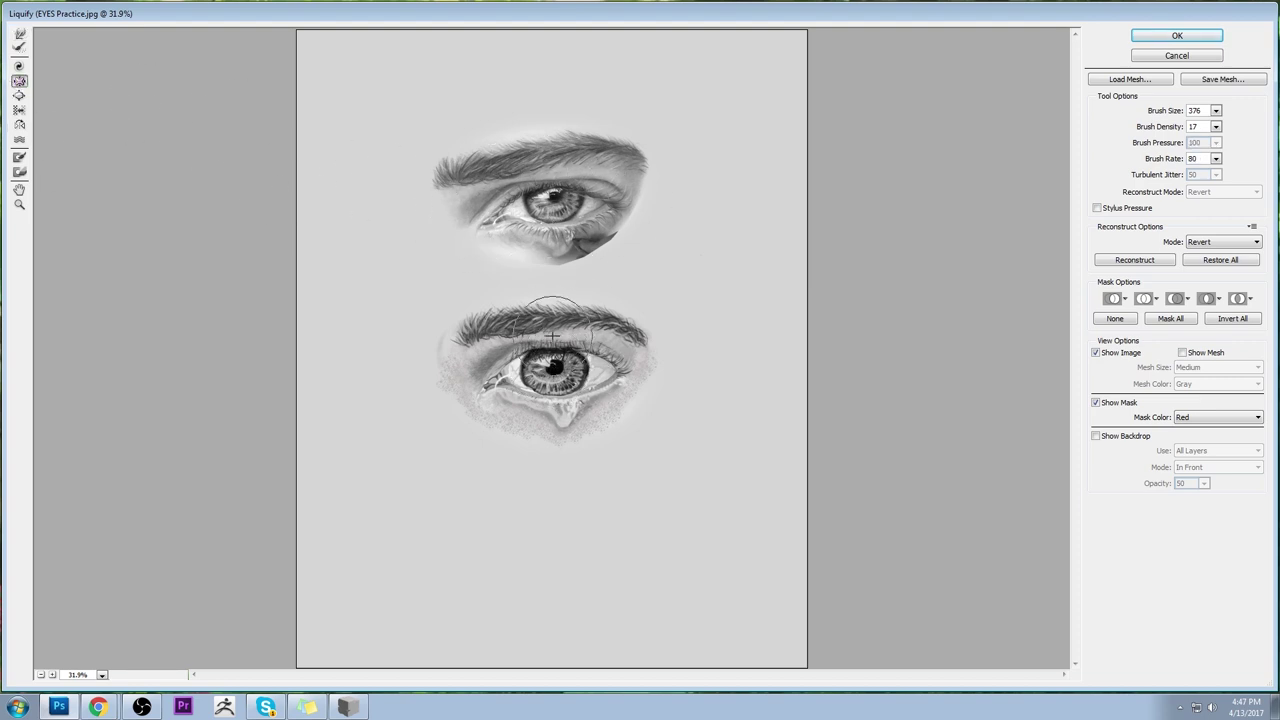
{"action": "left_click", "coordinate": [19, 33]}
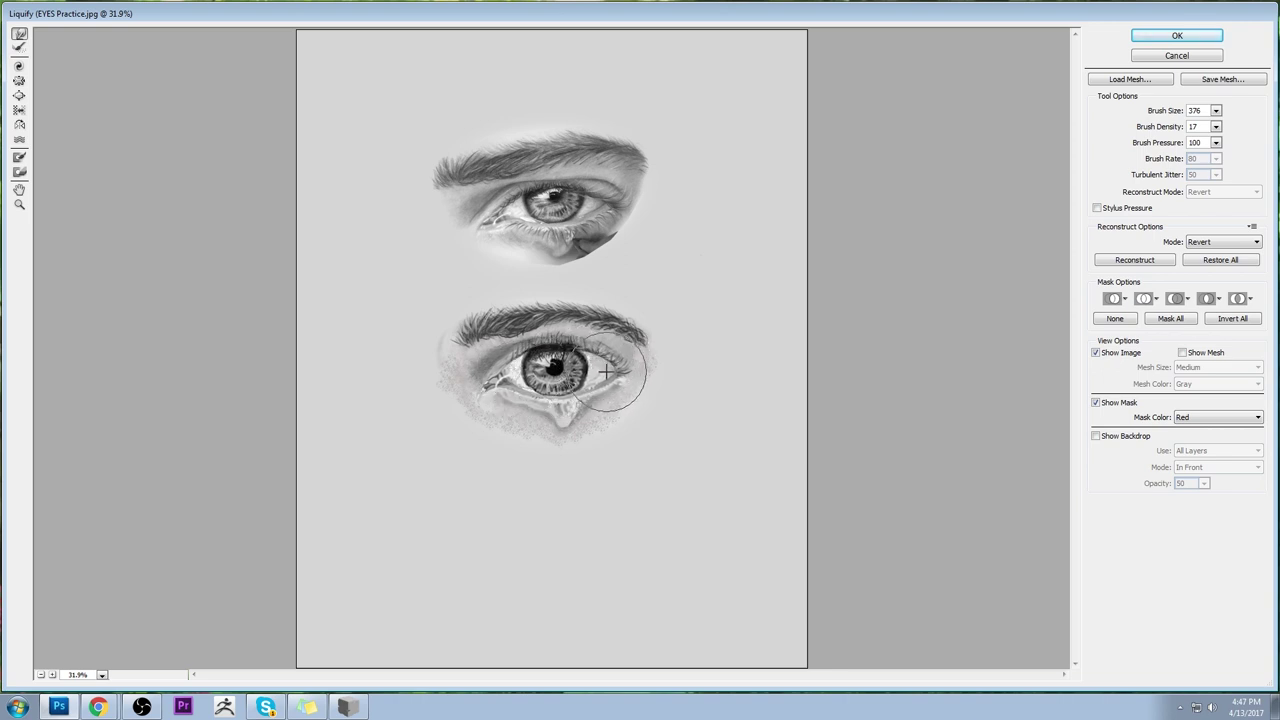
{"action": "key", "text": "ctrl+z"}
{"action": "left_click", "coordinate": [1156, 36]}
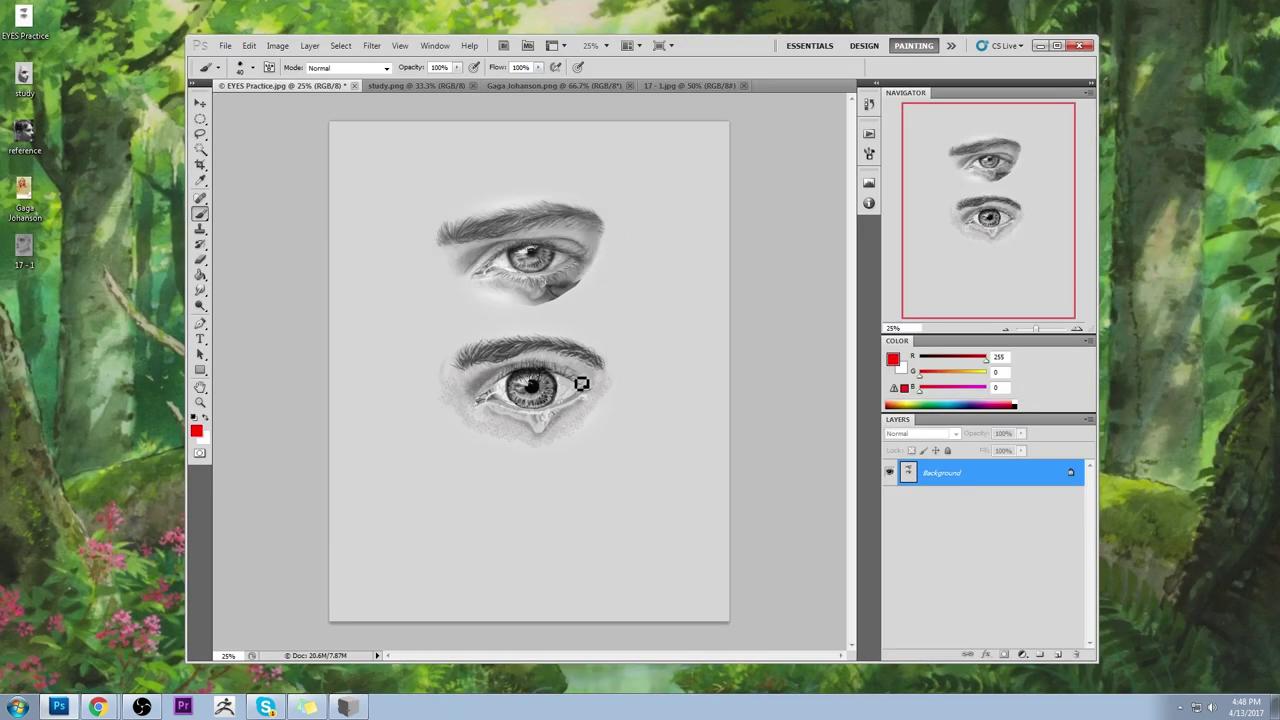
- Sample the dark grey from the top of the lower eye's iris and enlarge the brush to 50 px
{"action": "left_click", "coordinate": [531, 374], "text": "alt"}
{"action": "key", "text": "bracketright"}
{"action": "key", "text": "bracketright"}
{"action": "key", "text": "bracketright"}
{"action": "key", "text": "bracketright"}
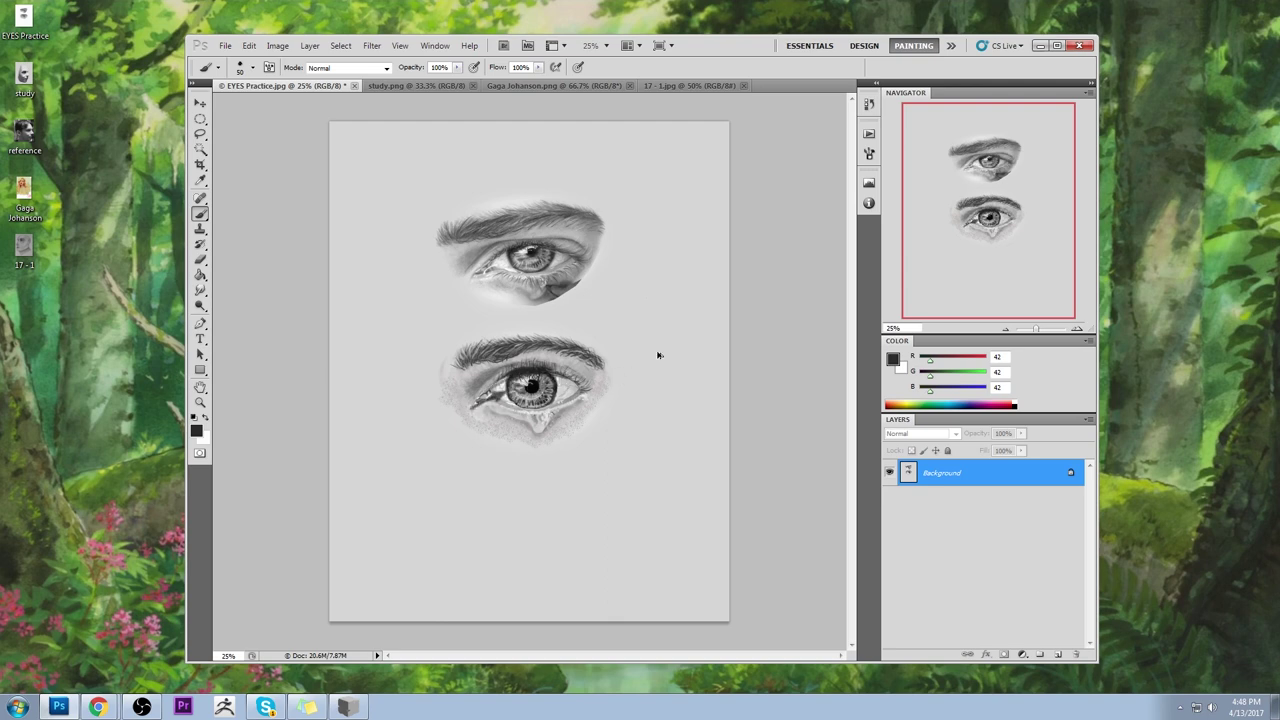
- Try tracing the lower eye's lid curves in red with the color's red value at 255, undoing the strokes
{"action": "left_click_drag", "start_coordinate": [956, 362], "coordinate": [987, 358]}
{"action": "left_click_drag", "start_coordinate": [479, 400], "coordinate": [586, 391]}
{"action": "left_click_drag", "start_coordinate": [490, 398], "coordinate": [600, 401]}
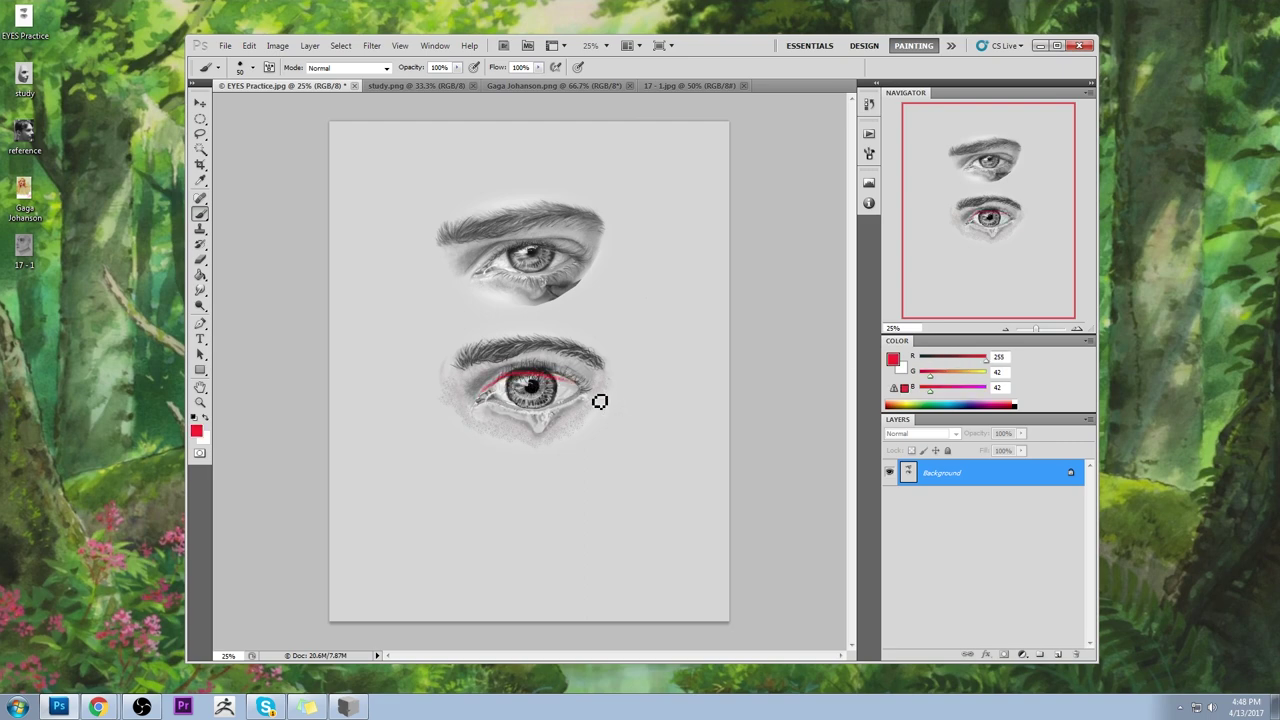
{"action": "key", "text": "ctrl+z"}
{"action": "mouse_move", "coordinate": [486, 390]}
{"action": "left_mouse_down"}
{"action": "mouse_move", "coordinate": [563, 381]}
{"action": "mouse_move", "coordinate": [588, 397]}
{"action": "left_mouse_up"}
{"action": "key", "text": "ctrl+z"}
- Soften the lower eye's eyebrow with the Smudge tool at 13% strength, and choose the 100 px soft round brush
{"action": "left_click", "coordinate": [200, 290]}
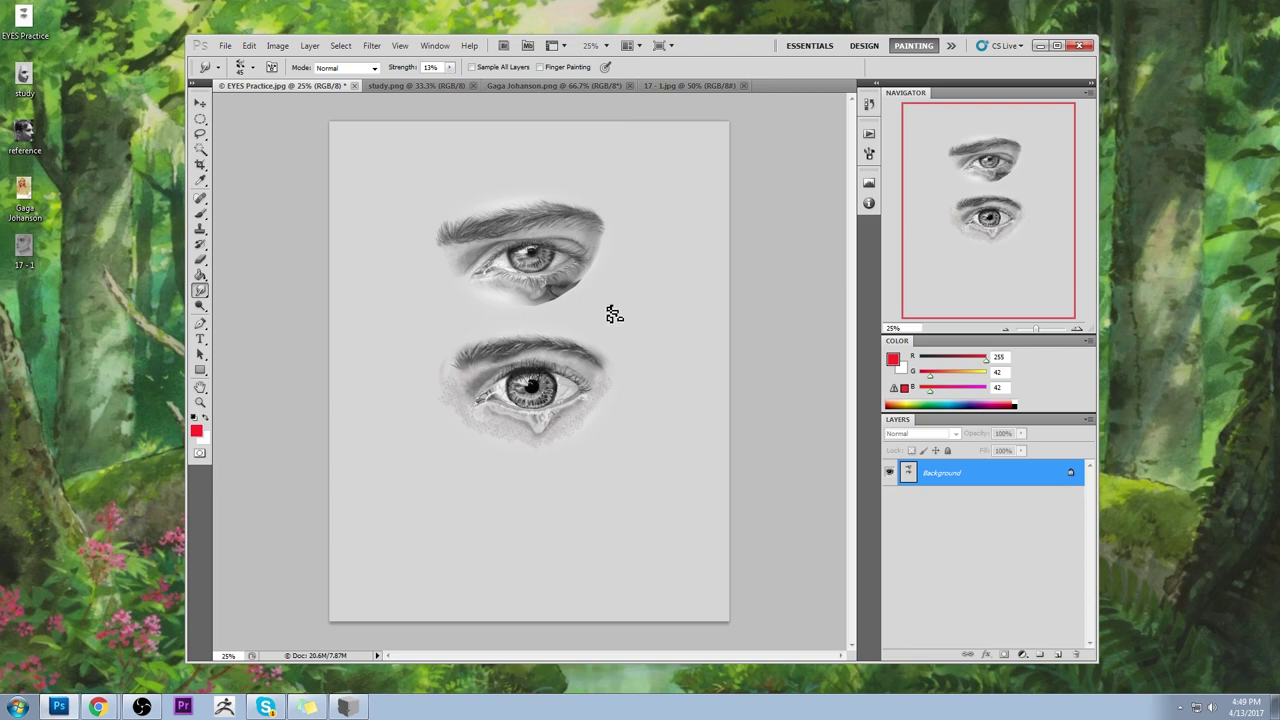
{"action": "key", "text": "b"}
{"action": "right_click", "coordinate": [566, 358]}
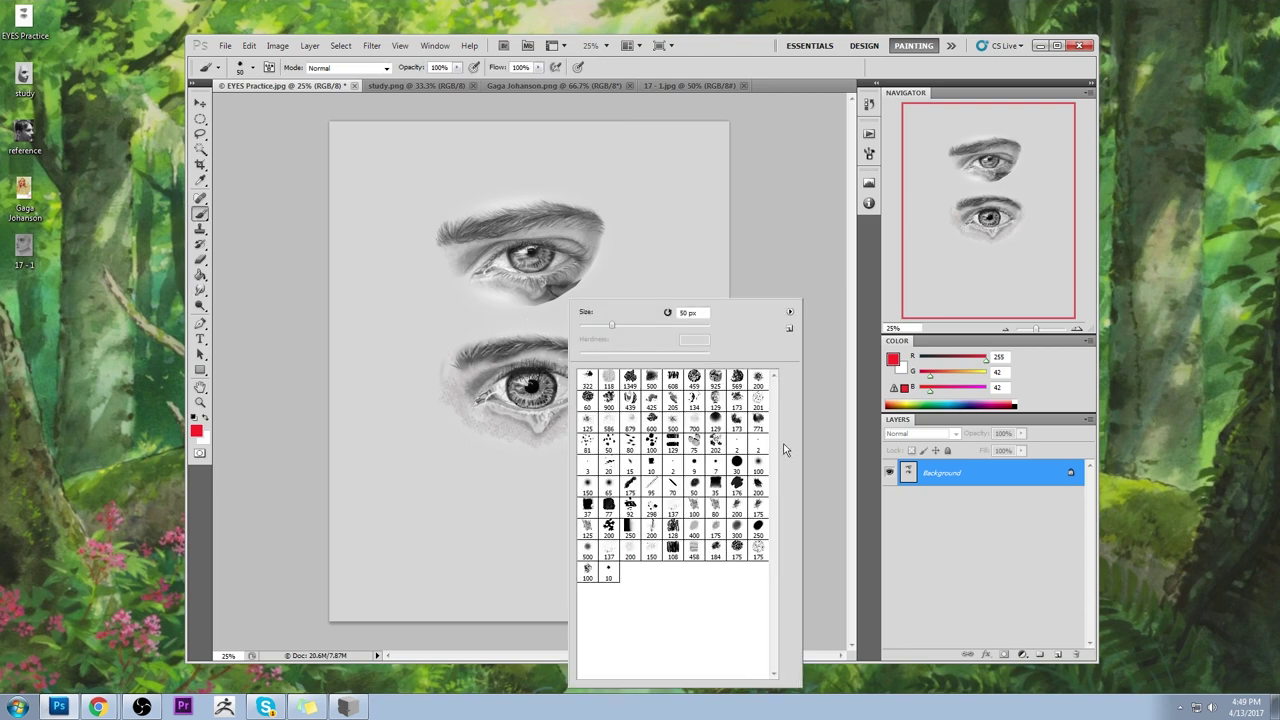
{"action": "left_click", "coordinate": [758, 466]}
{"action": "left_click", "coordinate": [755, 200]}
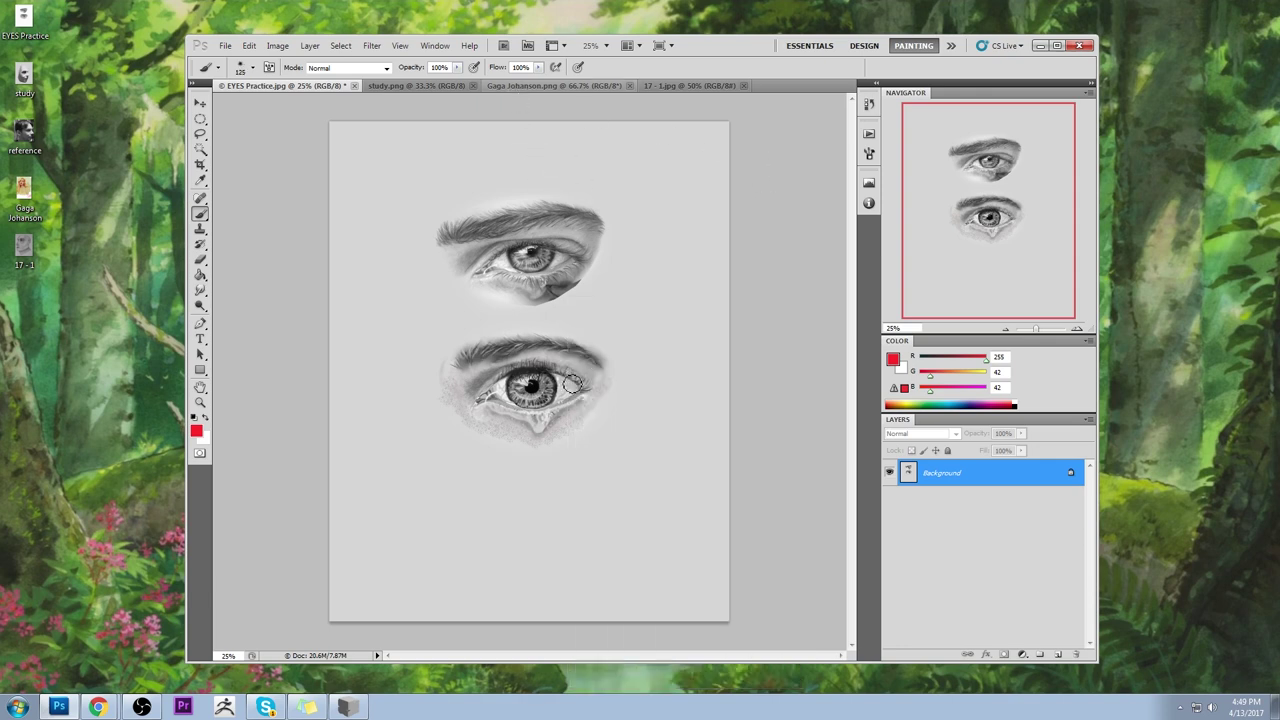
- Enlarge the soft brush to 800 px at 37% opacity, sample the dark eyebrow grey and try shading the lower eye's inner brow area
{"action": "key", "text": "bracketright"}
{"action": "key", "text": "bracketright"}
{"action": "key", "text": "bracketright"}
{"action": "left_click_drag", "start_coordinate": [456, 67], "coordinate": [414, 85]}
{"action": "left_click", "coordinate": [514, 342], "text": "alt"}
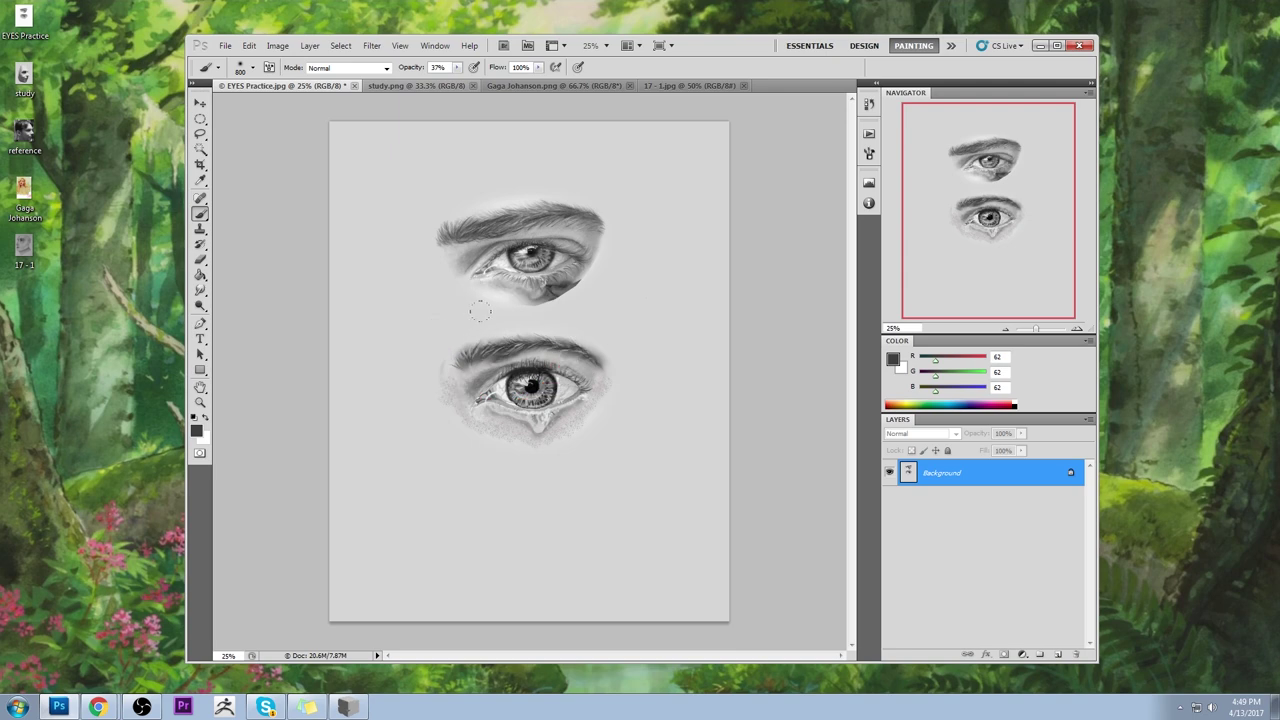
{"action": "left_click_drag", "start_coordinate": [470, 374], "coordinate": [494, 368]}
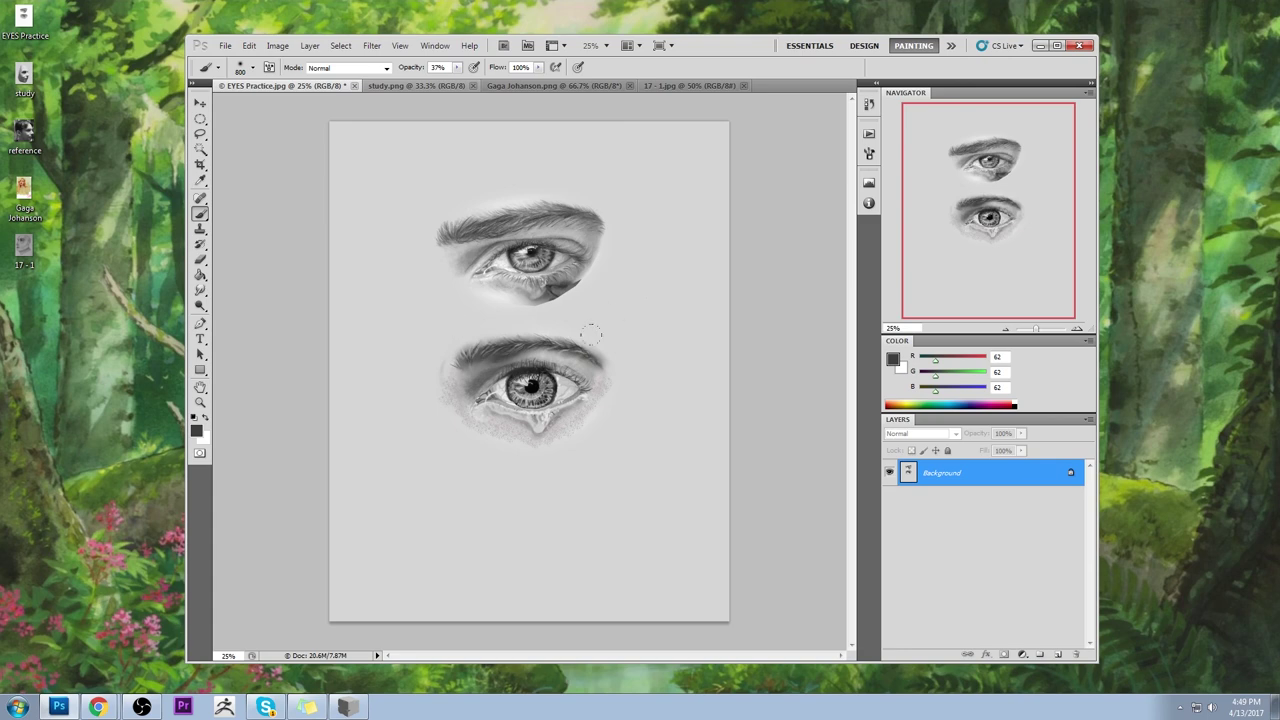
{"action": "key", "text": "ctrl+z"}
- Blend the lower eyebrow with the Smudge tool and soften its surroundings using the sampled light background grey
{"action": "left_click", "coordinate": [200, 290]}
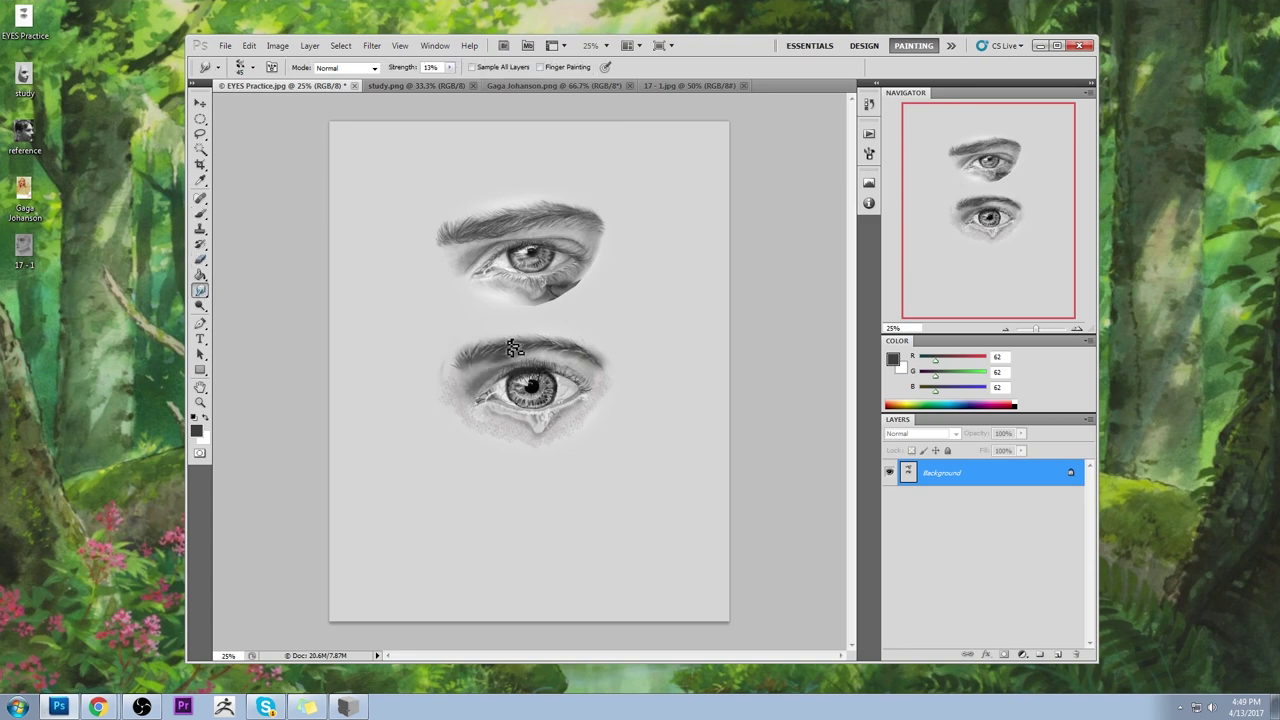
{"action": "key", "text": "b"}
{"action": "left_click", "coordinate": [433, 293], "text": "alt"}
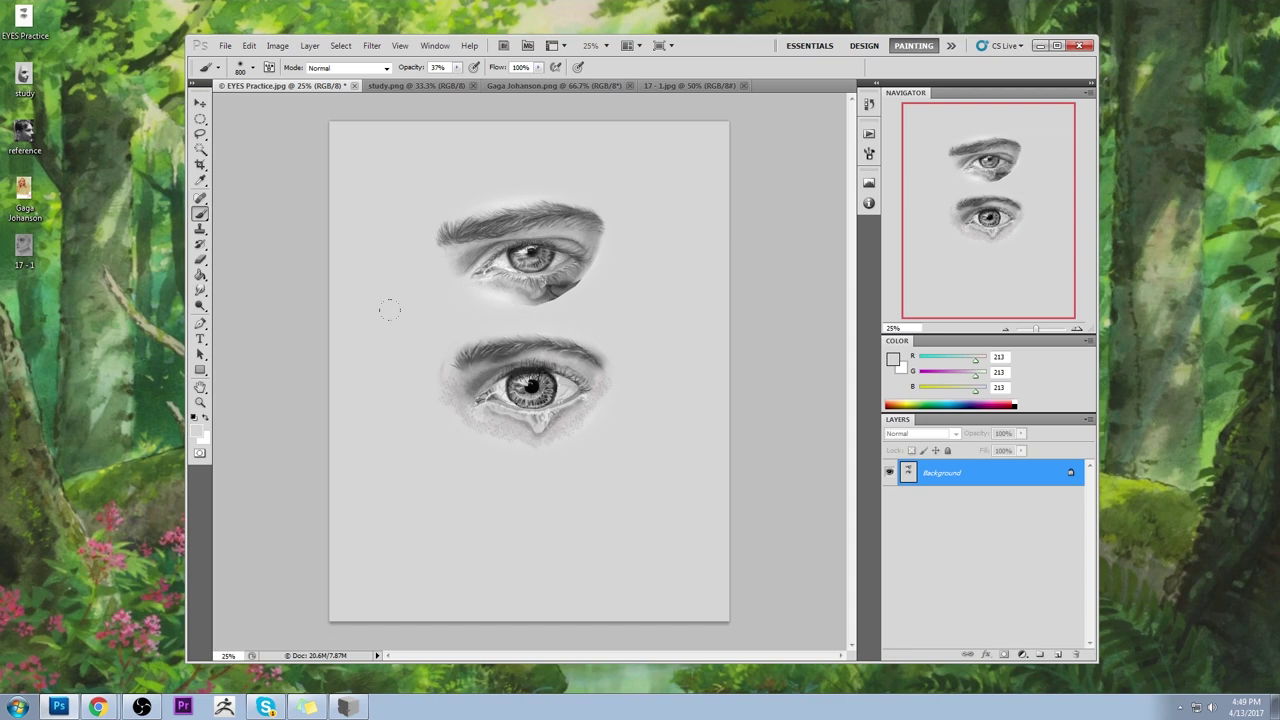
{"action": "left_click", "coordinate": [200, 289]}
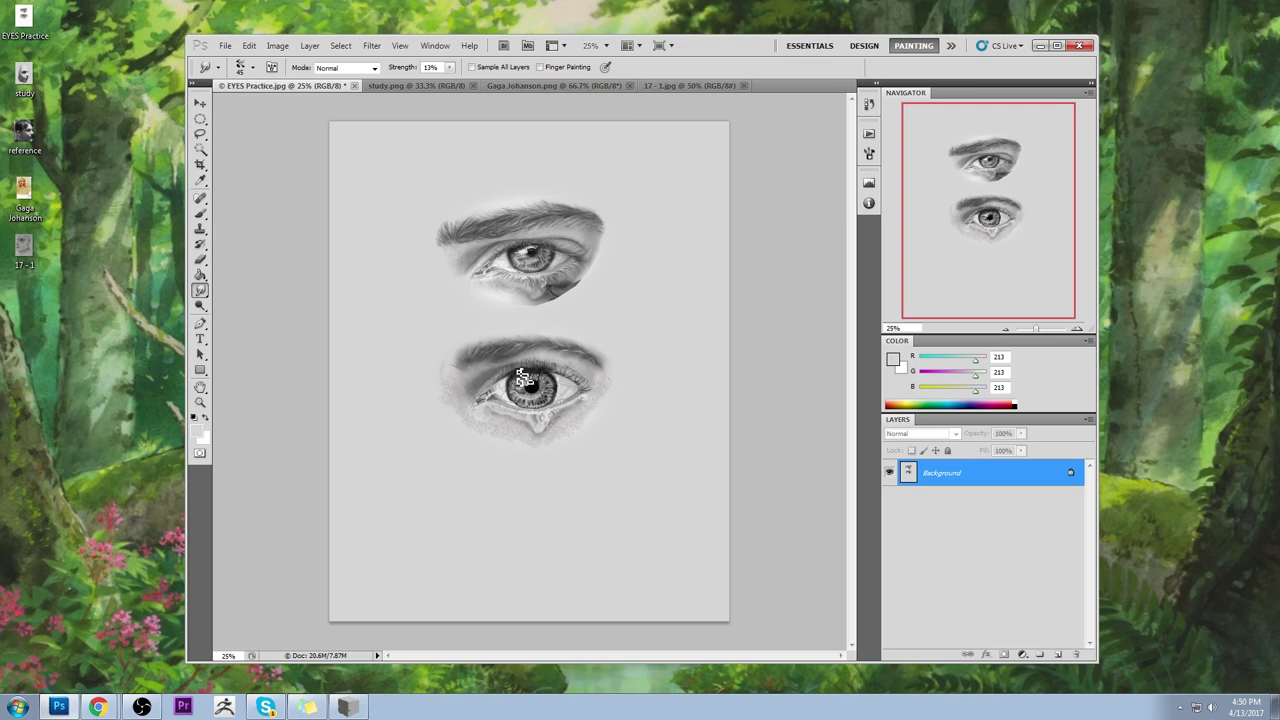
- Switch to a textured 80 px brush and set its opacity to 76%
{"action": "key", "text": "b"}
{"action": "right_click", "coordinate": [570, 300]}
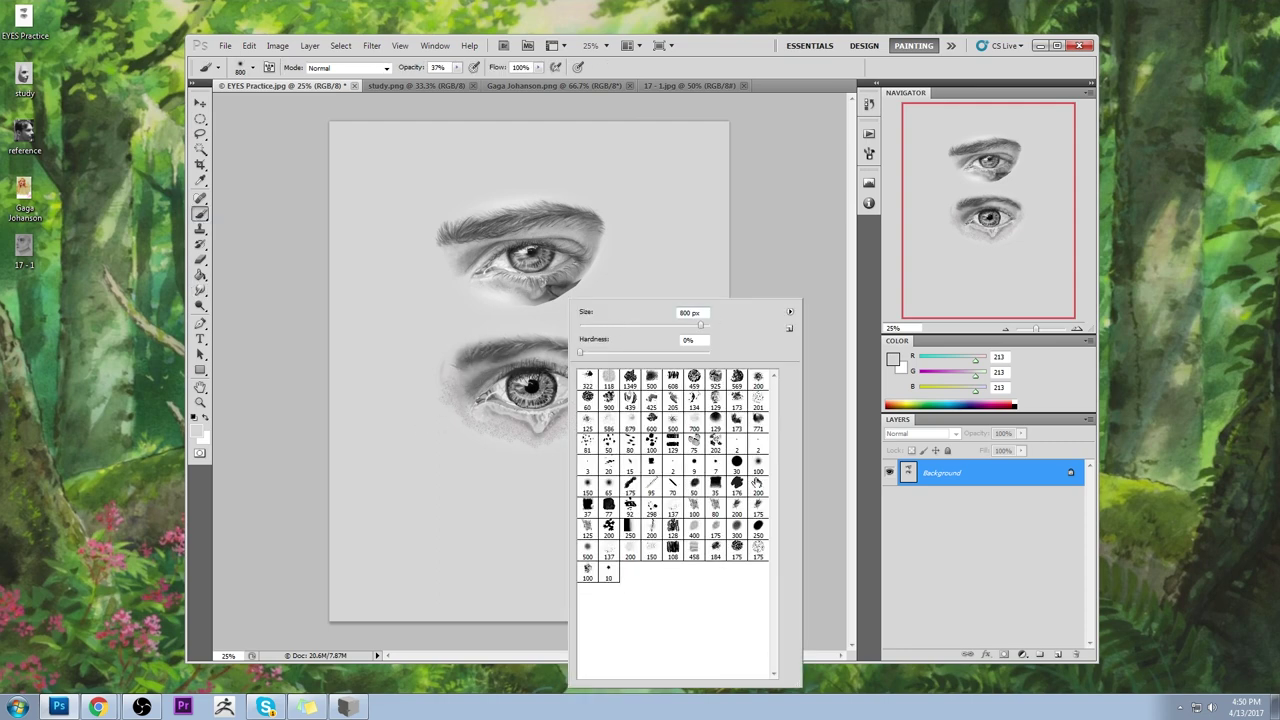
{"action": "left_click", "coordinate": [791, 257]}
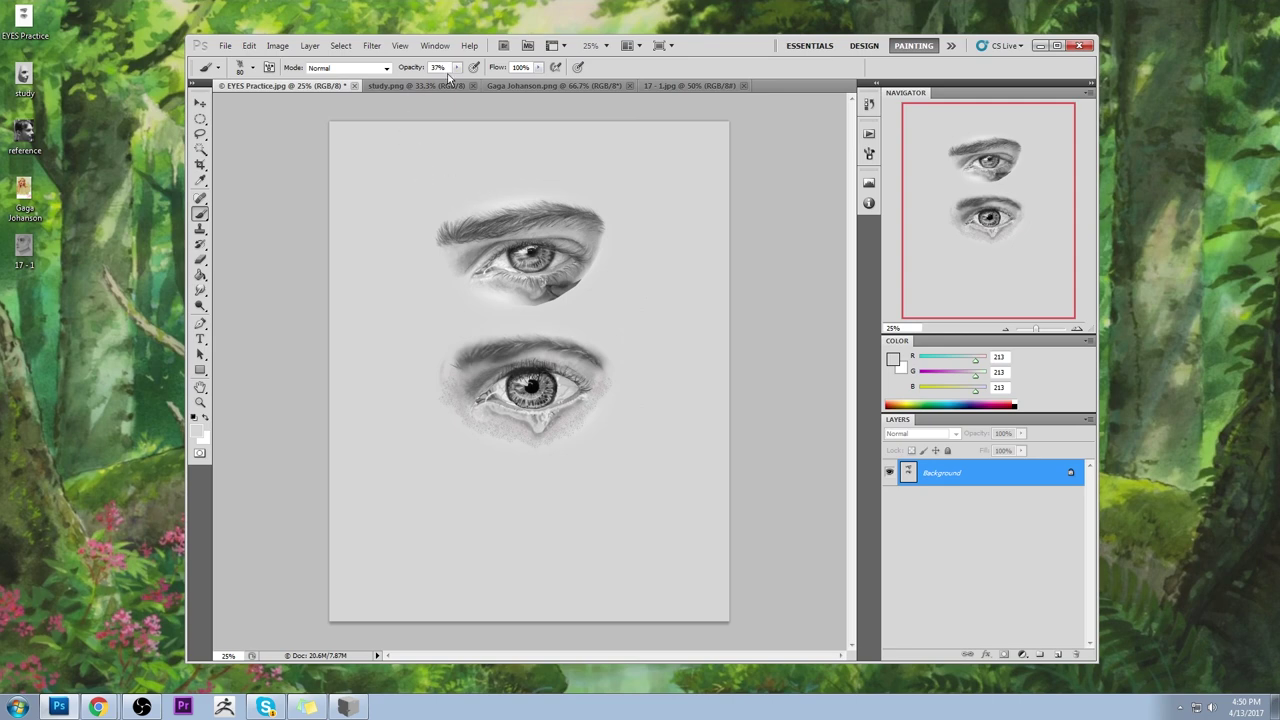
{"action": "left_click_drag", "start_coordinate": [456, 68], "coordinate": [476, 84]}
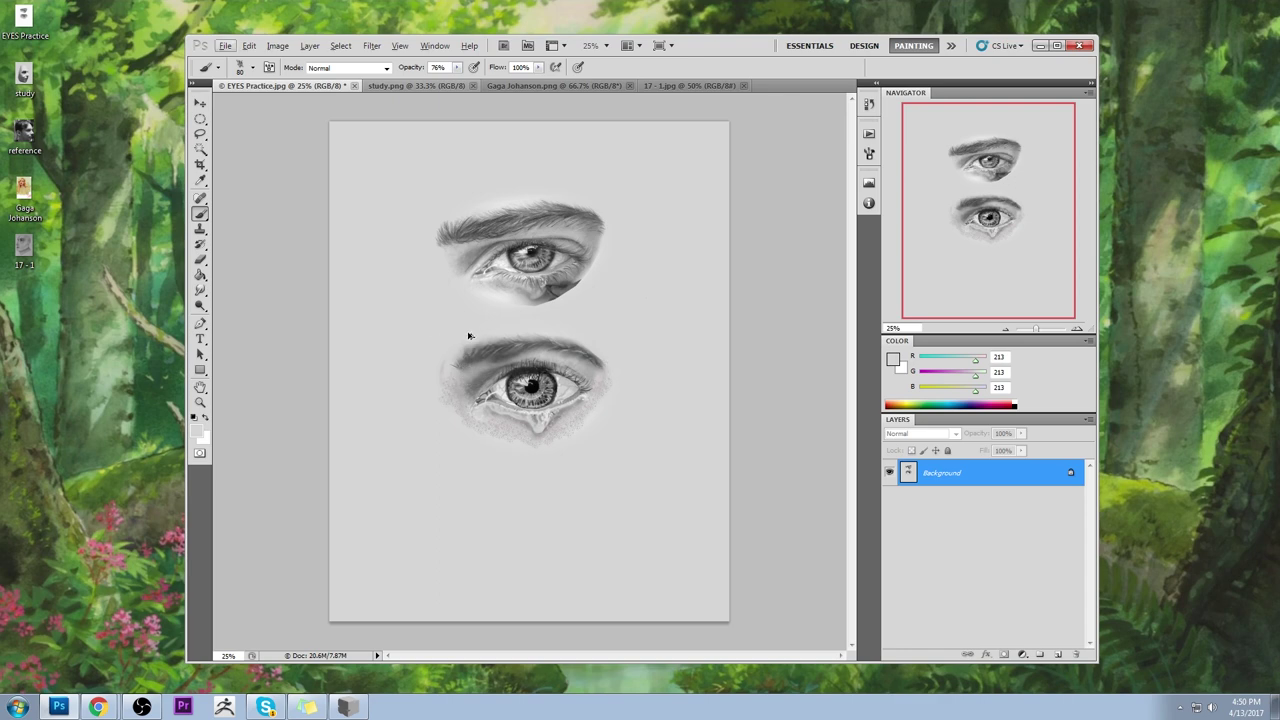
- Reduce the brush to 45 px, sample the light grey beside the lower eyebrow and paint over the rough shading below its inner end
{"action": "key", "text": "bracketleft"}
{"action": "key", "text": "bracketleft"}
{"action": "key", "text": "bracketleft"}
{"action": "key", "text": "bracketleft"}
{"action": "left_click", "coordinate": [455, 341], "text": "alt"}
{"action": "left_click_drag", "start_coordinate": [459, 365], "coordinate": [446, 402]}
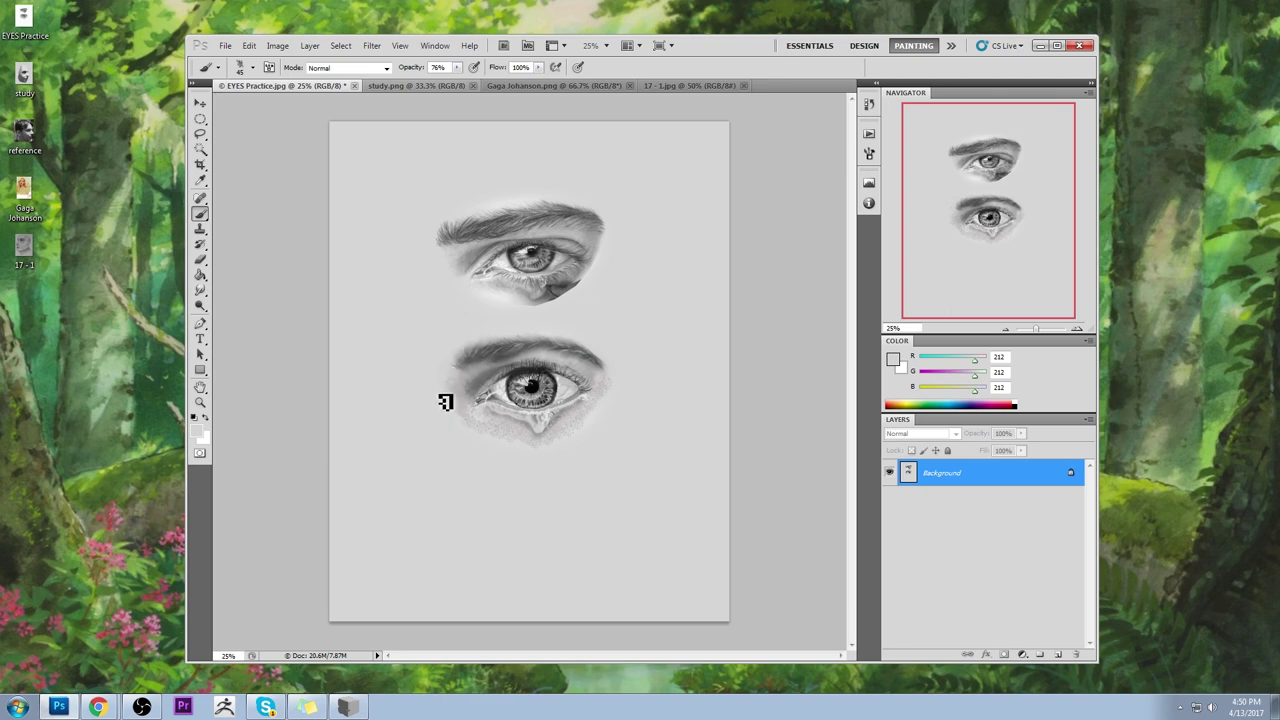
- Sample the mid-grey skin tone beneath the lower eyebrow for shading the eye
{"action": "left_click", "coordinate": [547, 352], "text": "alt"}
{"action": "left_click", "coordinate": [552, 354], "text": "alt"}
{"action": "key", "text": "alt"}
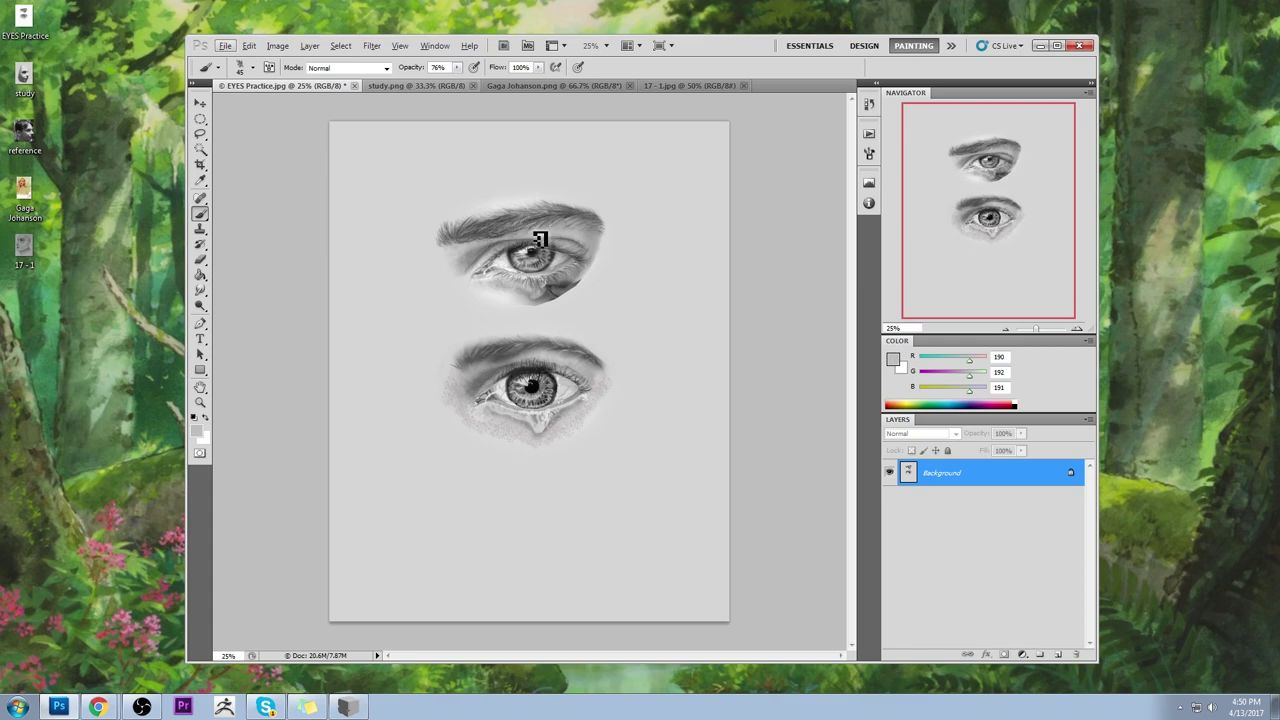
- Try a grey stroke across the upper eye's eyebrow and undo it
{"action": "mouse_move", "coordinate": [548, 222]}
{"action": "left_mouse_down"}
{"action": "mouse_move", "coordinate": [554, 178]}
{"action": "mouse_move", "coordinate": [578, 195]}
{"action": "left_mouse_up"}
{"action": "key", "text": "ctrl+alt+z"}
{"action": "key", "text": "ctrl+alt+z"}
- Sample light and dark greys around the lower eye's upper lid and rework the lid's shading with them
{"action": "left_click", "coordinate": [541, 355], "text": "alt"}
{"action": "left_click", "coordinate": [533, 377], "text": "alt"}
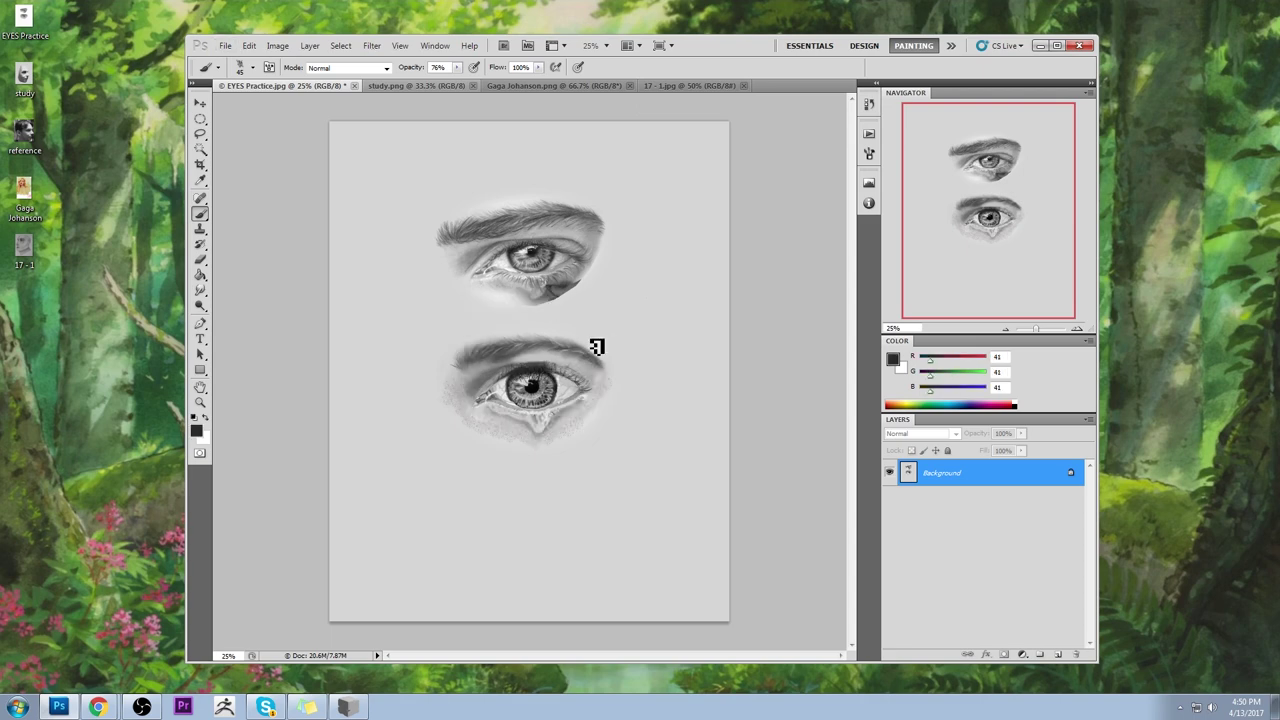
{"action": "left_click", "coordinate": [521, 350], "text": "alt"}
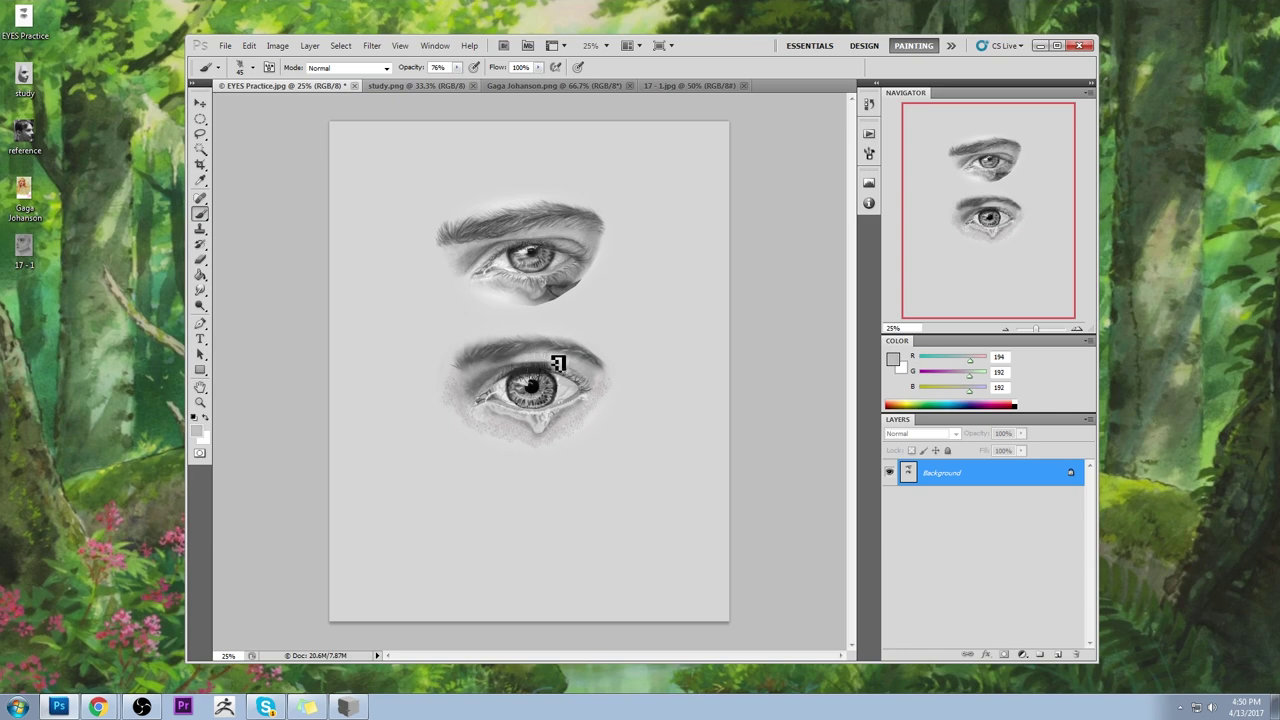
{"action": "left_click", "coordinate": [537, 364], "text": "alt"}
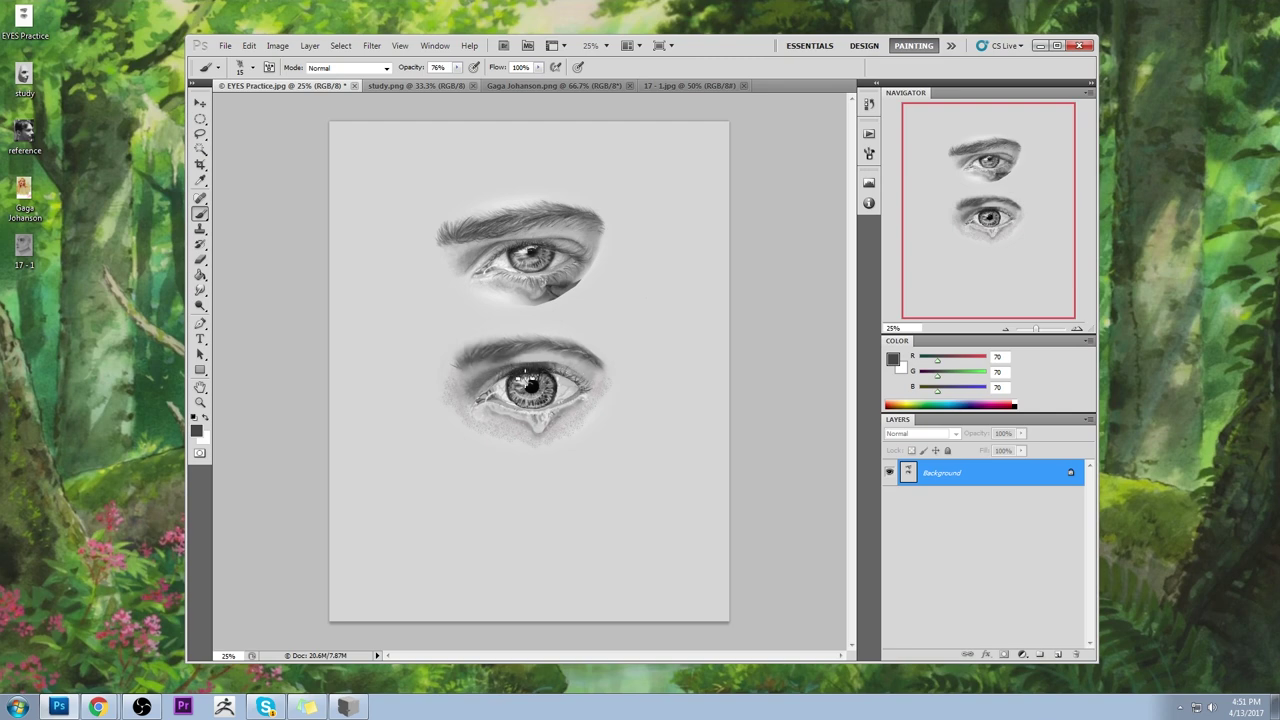
- Sample a dark grey from the lower eye's upper lid and switch to a soft round brush at 200 px
{"action": "left_click", "coordinate": [537, 372], "text": "alt"}
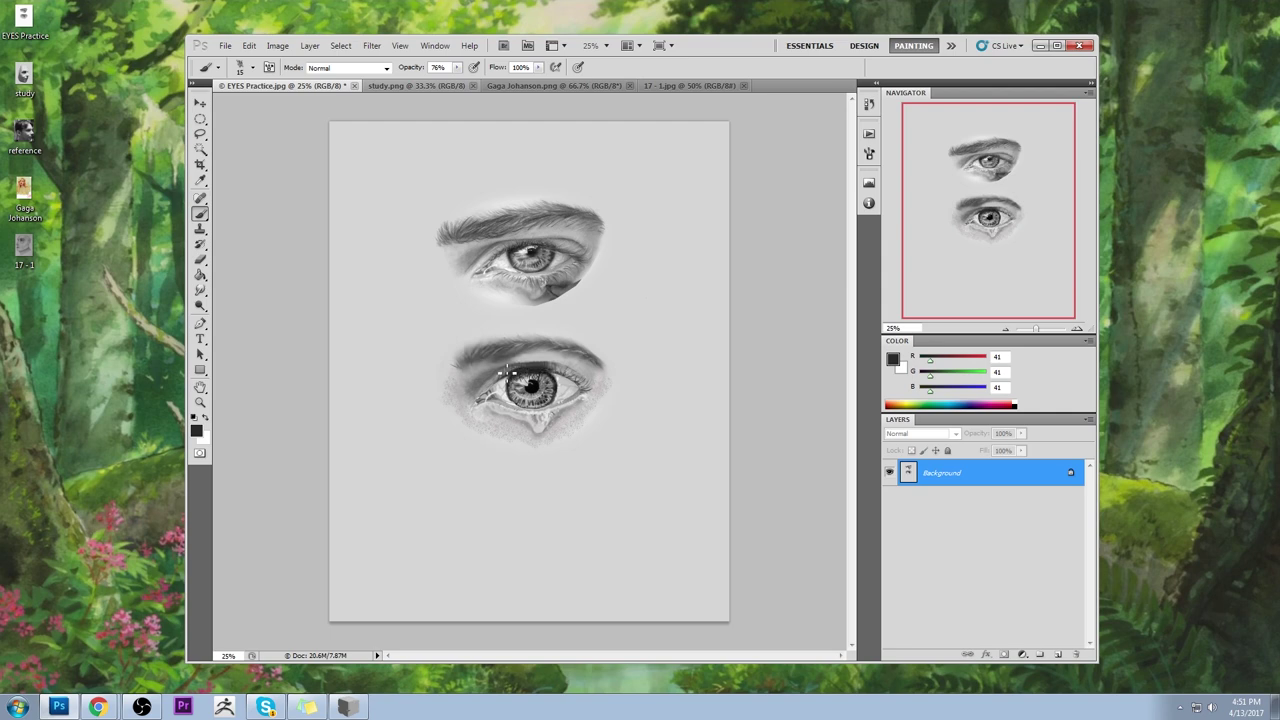
{"action": "right_click", "coordinate": [521, 338]}
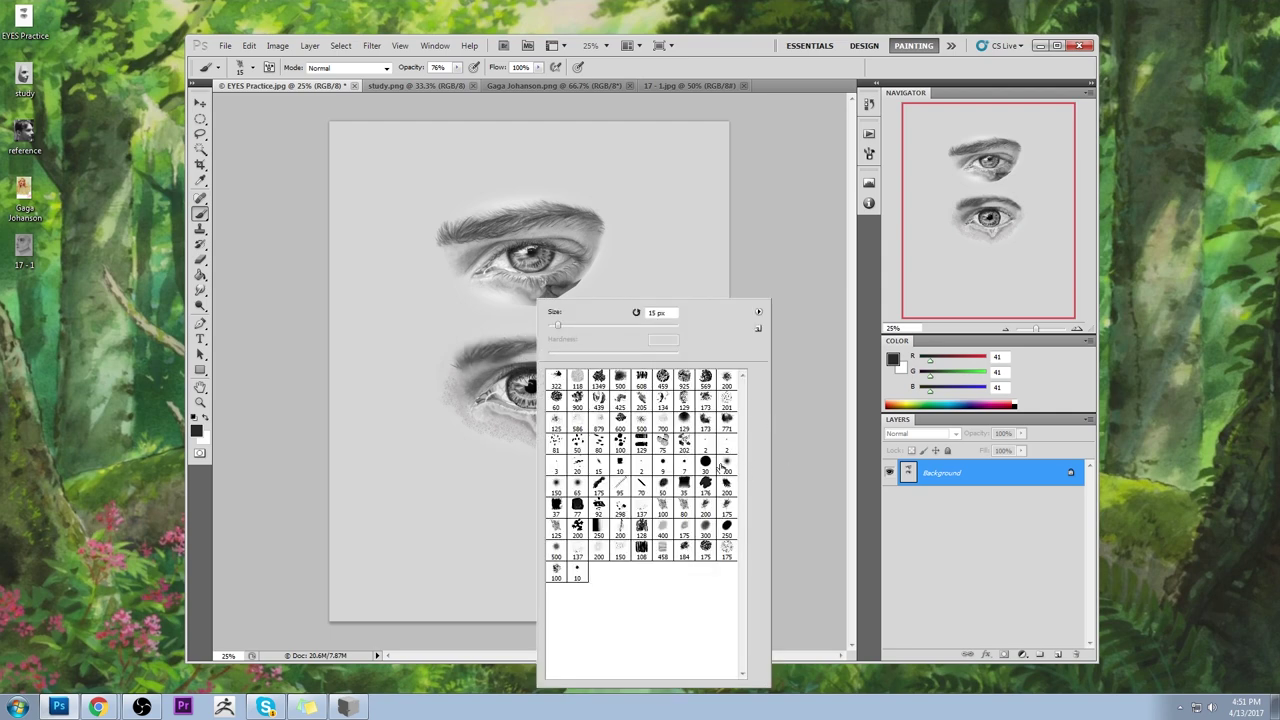
{"action": "double_click", "coordinate": [721, 466]}
{"action": "key", "text": "bracketright"}
{"action": "key", "text": "bracketright"}
{"action": "key", "text": "bracketright"}
{"action": "key", "text": "bracketright"}
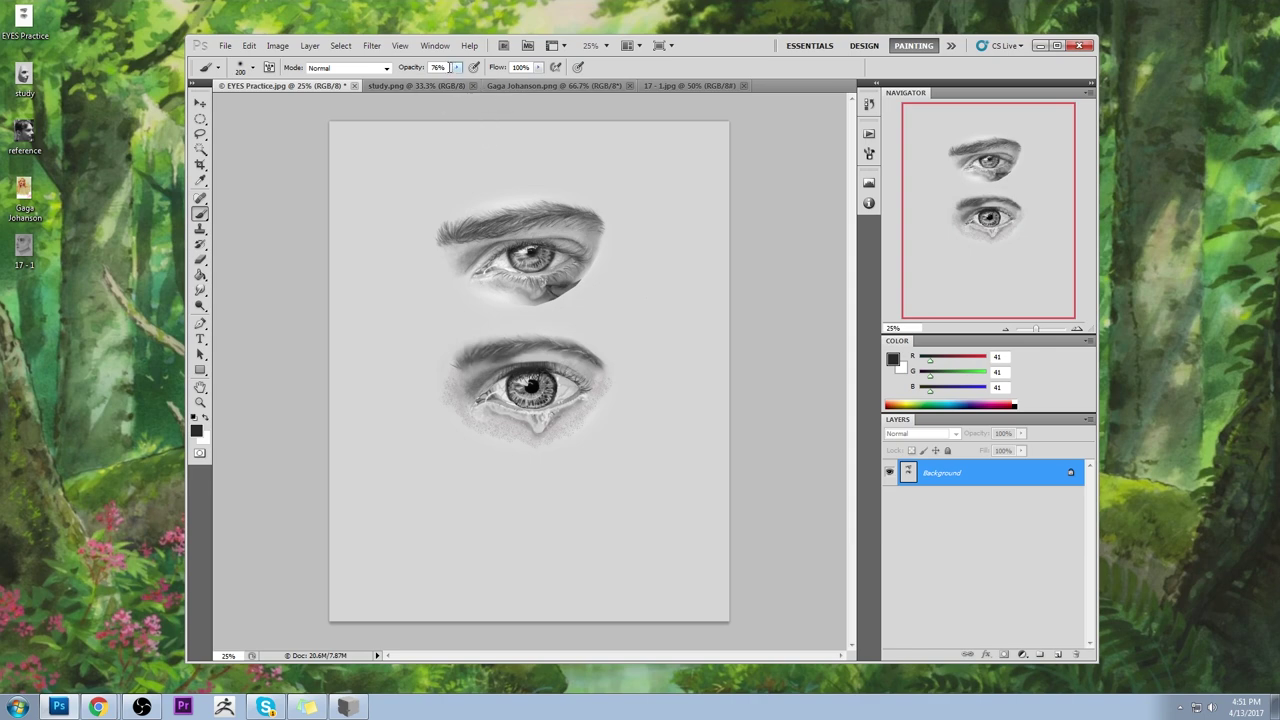
- Set the brush to Darken mode at 35% opacity, keeping a 200 px size for soft shading
{"action": "left_click_drag", "start_coordinate": [459, 70], "coordinate": [409, 91]}
{"action": "key", "text": "bracketright"}
{"action": "key", "text": "bracketright"}
{"action": "key", "text": "bracketright"}
{"action": "left_click", "coordinate": [365, 68]}
{"action": "left_click", "coordinate": [345, 134]}
{"action": "key", "text": "bracketleft"}
{"action": "key", "text": "bracketleft"}
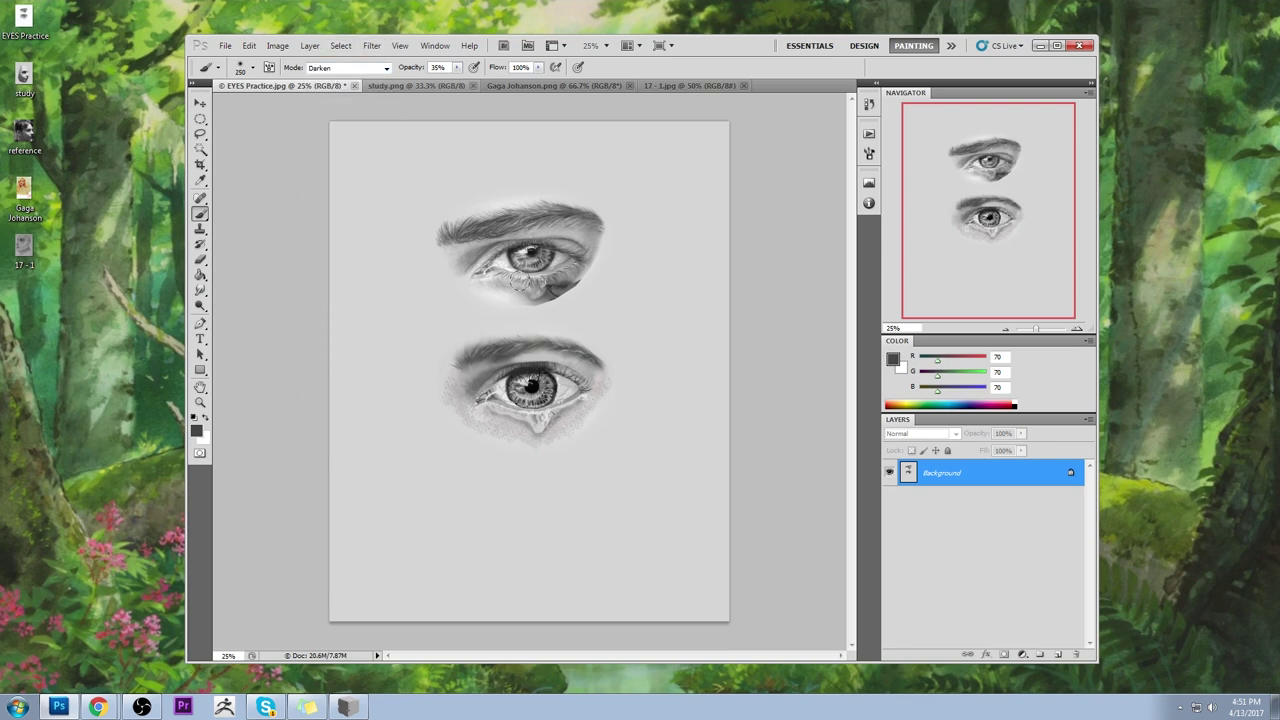
- Softly darken the skin between the lower eyebrow and the upper lid with greys sampled from that area
{"action": "left_click", "coordinate": [504, 360], "text": "alt"}
{"action": "left_click", "coordinate": [545, 355], "text": "alt"}
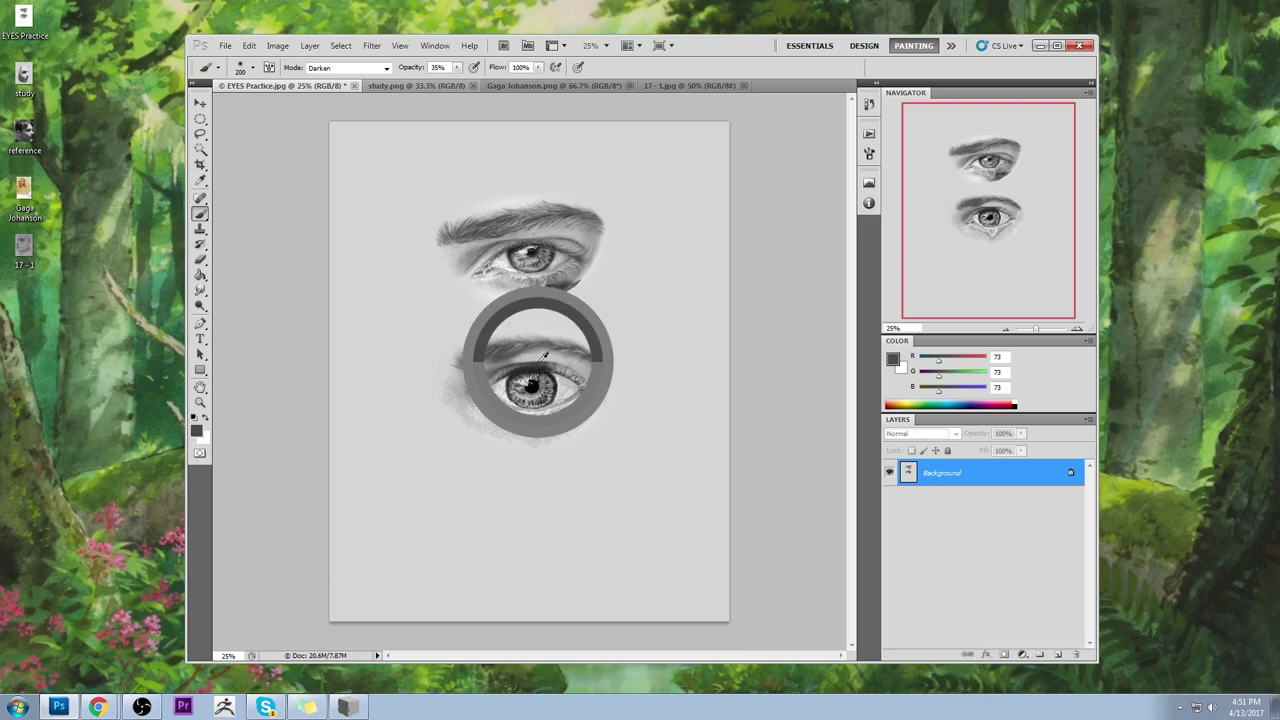
{"action": "left_click", "coordinate": [545, 355], "text": "alt"}
{"action": "left_click", "coordinate": [573, 360], "text": "alt"}
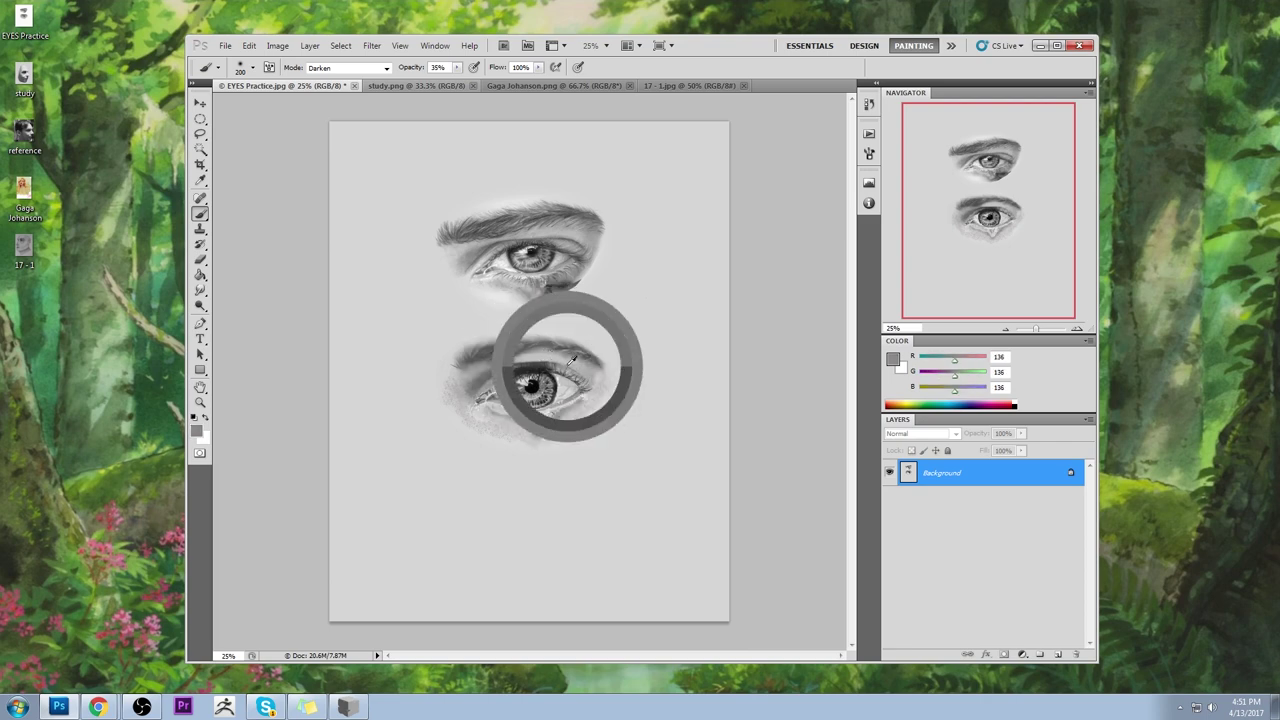
{"action": "left_click_drag", "start_coordinate": [573, 360], "coordinate": [540, 352], "text": "alt"}
{"action": "left_click", "coordinate": [540, 352], "text": "alt"}
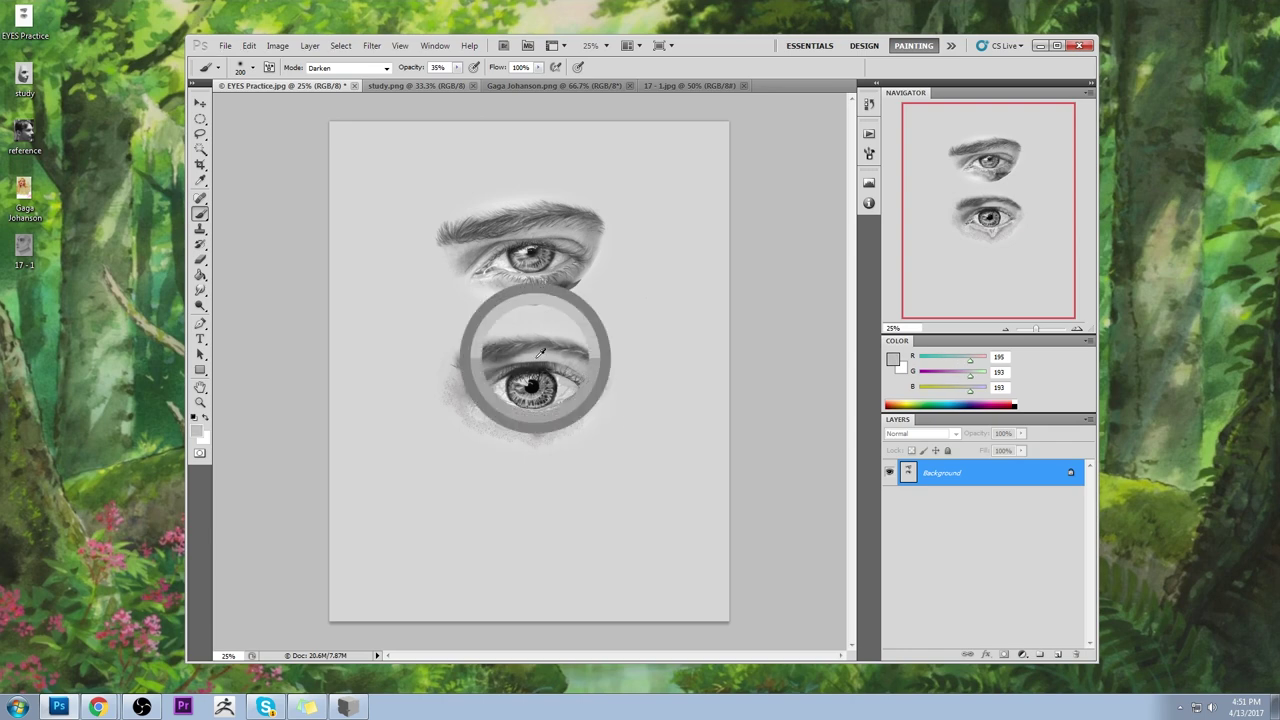
{"action": "left_click", "coordinate": [507, 357], "text": "alt"}
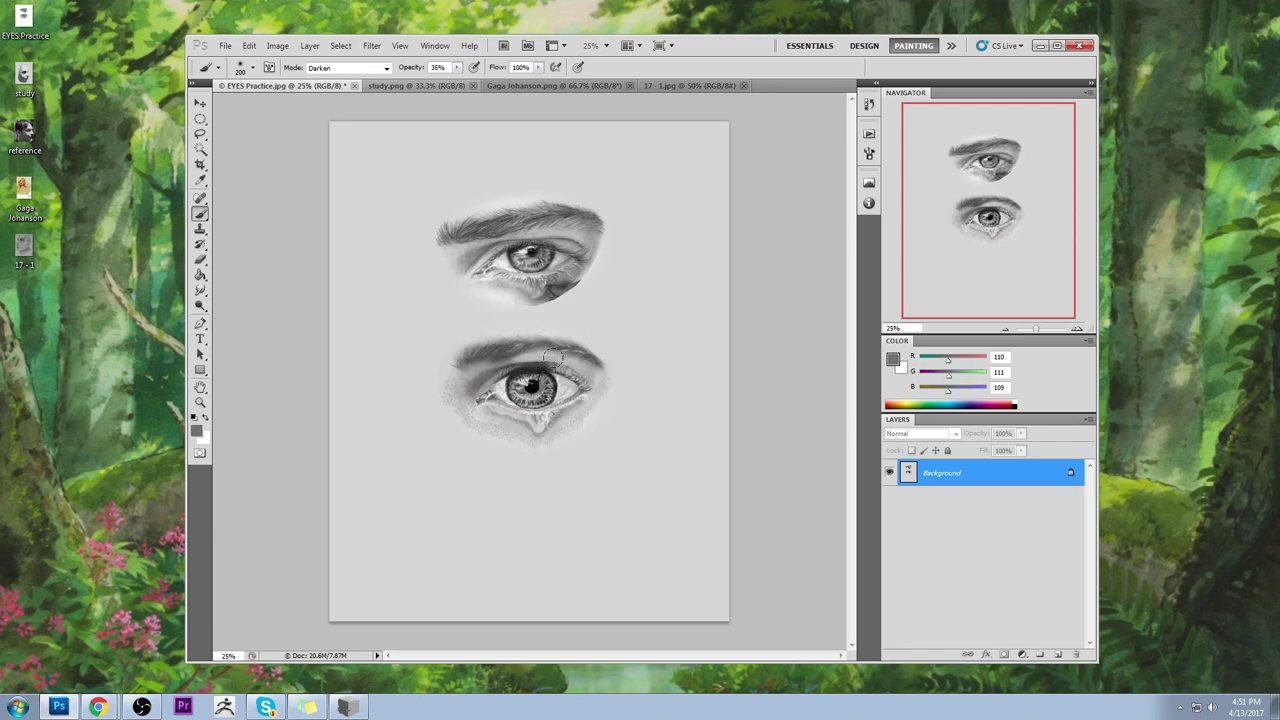
- Sample greys from the upper eye and the lower eye's lid to deepen the shading at the lid crease
{"action": "left_click", "coordinate": [550, 357], "text": "alt"}
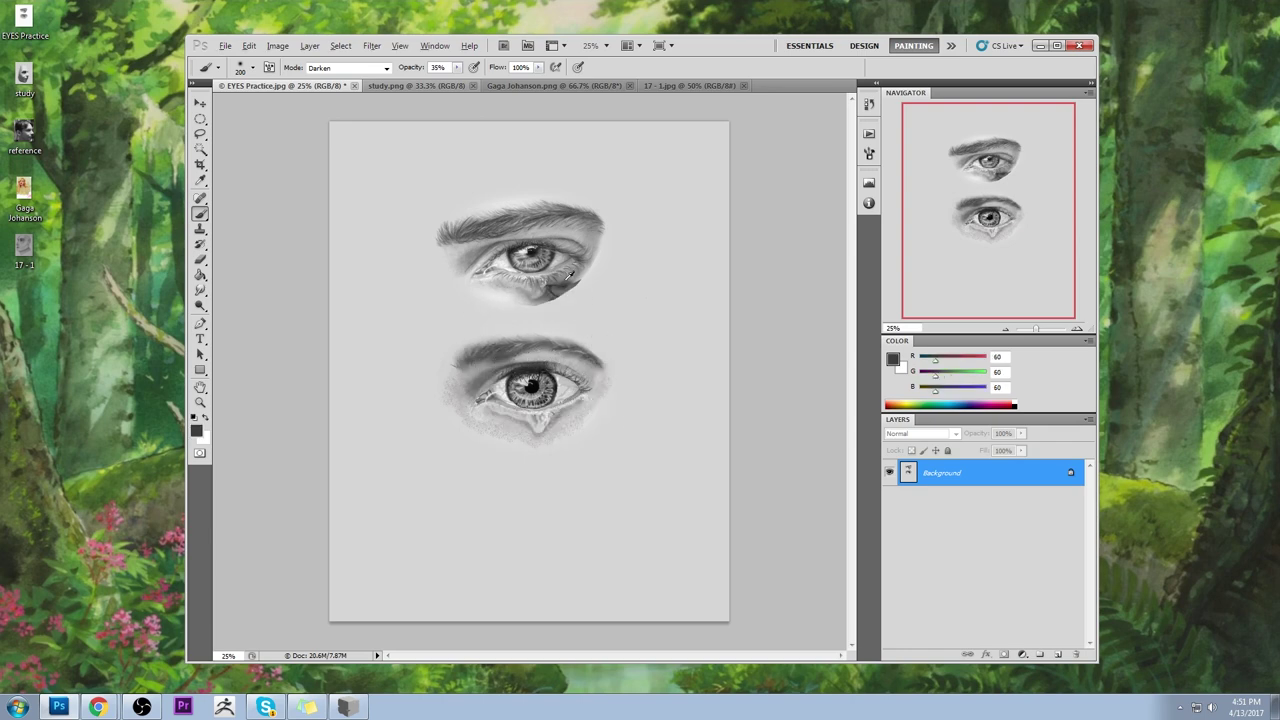
{"action": "left_click_drag", "start_coordinate": [546, 229], "coordinate": [530, 256], "text": "alt"}
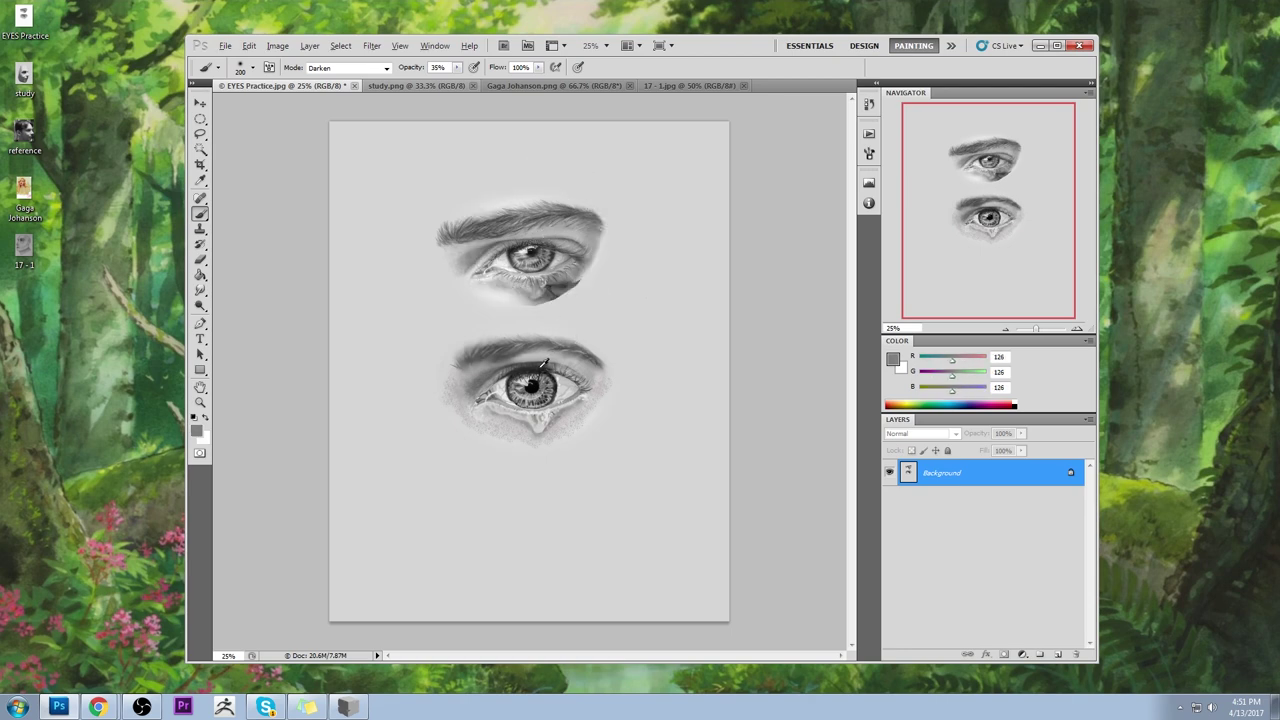
{"action": "left_click", "coordinate": [541, 364], "text": "alt"}
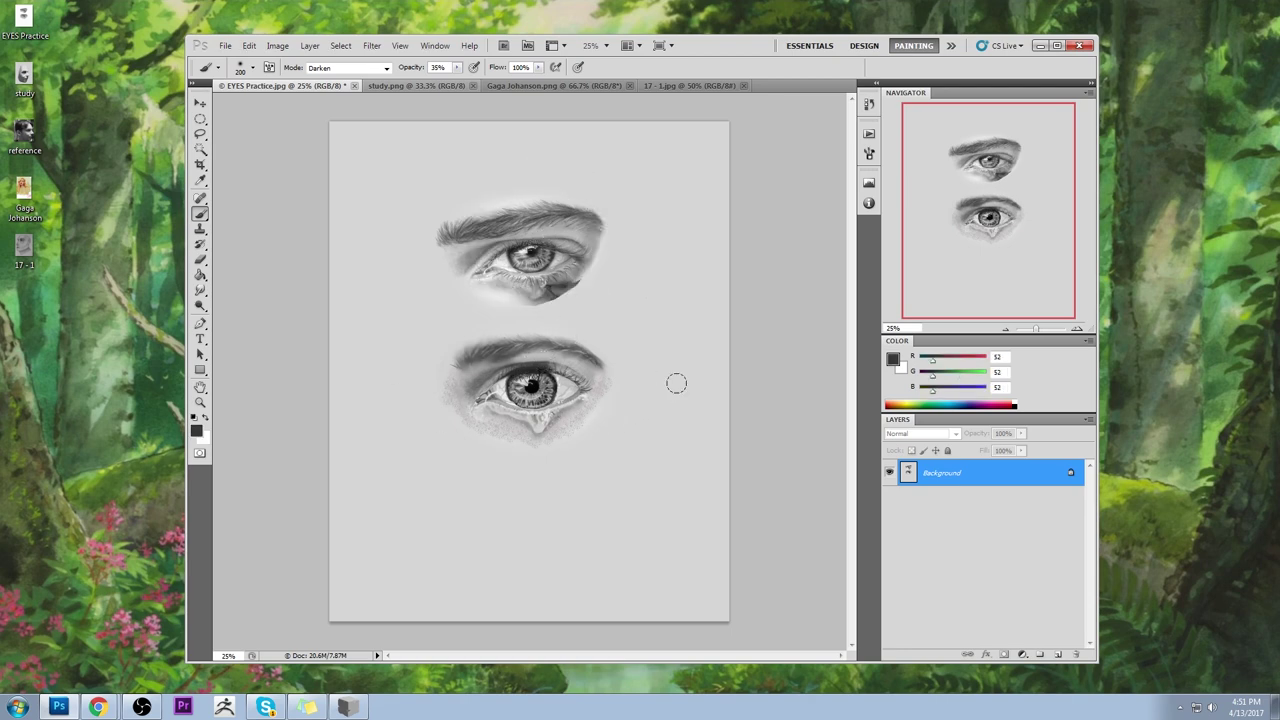
- Lasso the lower eye's eyebrow and upper lid area and copy it to a new layer
{"action": "key", "text": "l"}
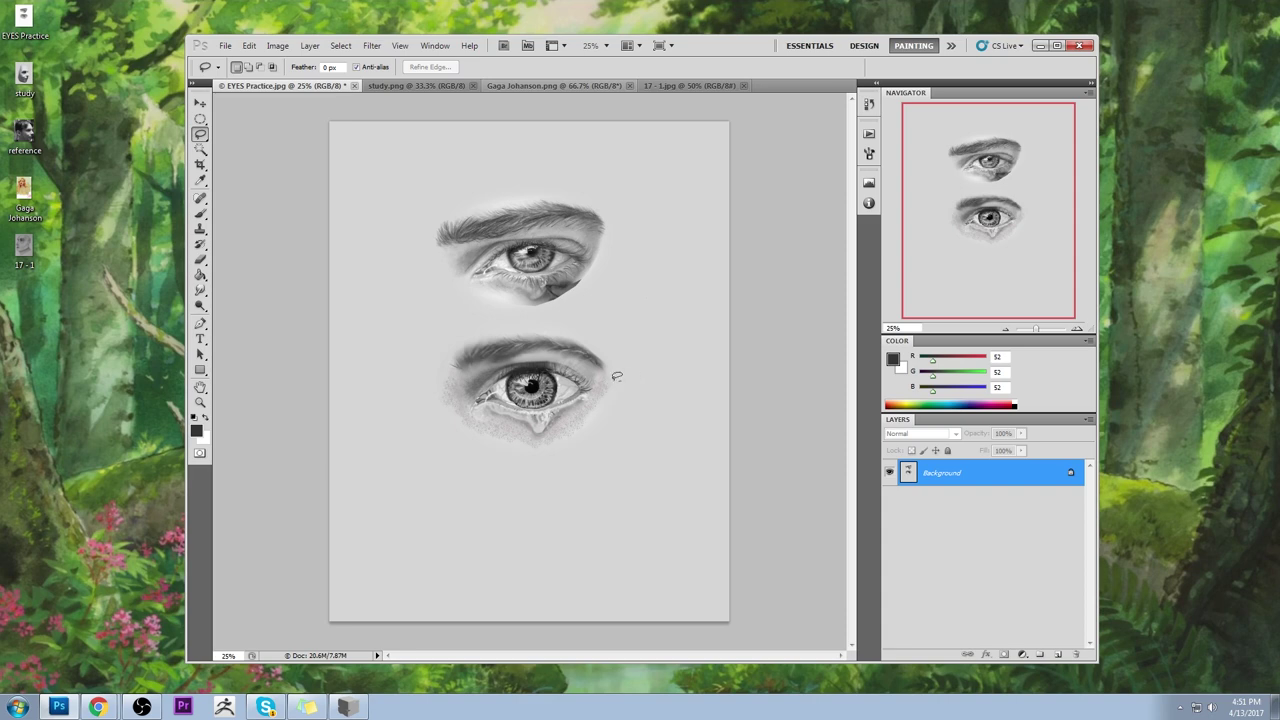
{"action": "mouse_move", "coordinate": [438, 375]}
{"action": "left_mouse_down"}
{"action": "mouse_move", "coordinate": [623, 337]}
{"action": "mouse_move", "coordinate": [637, 376]}
{"action": "left_mouse_up"}
{"action": "key", "text": "ctrl+j"}
- Skew and stretch the copied eyebrow taller, raise its outer end and reposition it over the lower eye
{"action": "key", "text": "v"}
{"action": "left_click_drag", "start_coordinate": [637, 312], "coordinate": [623, 305]}
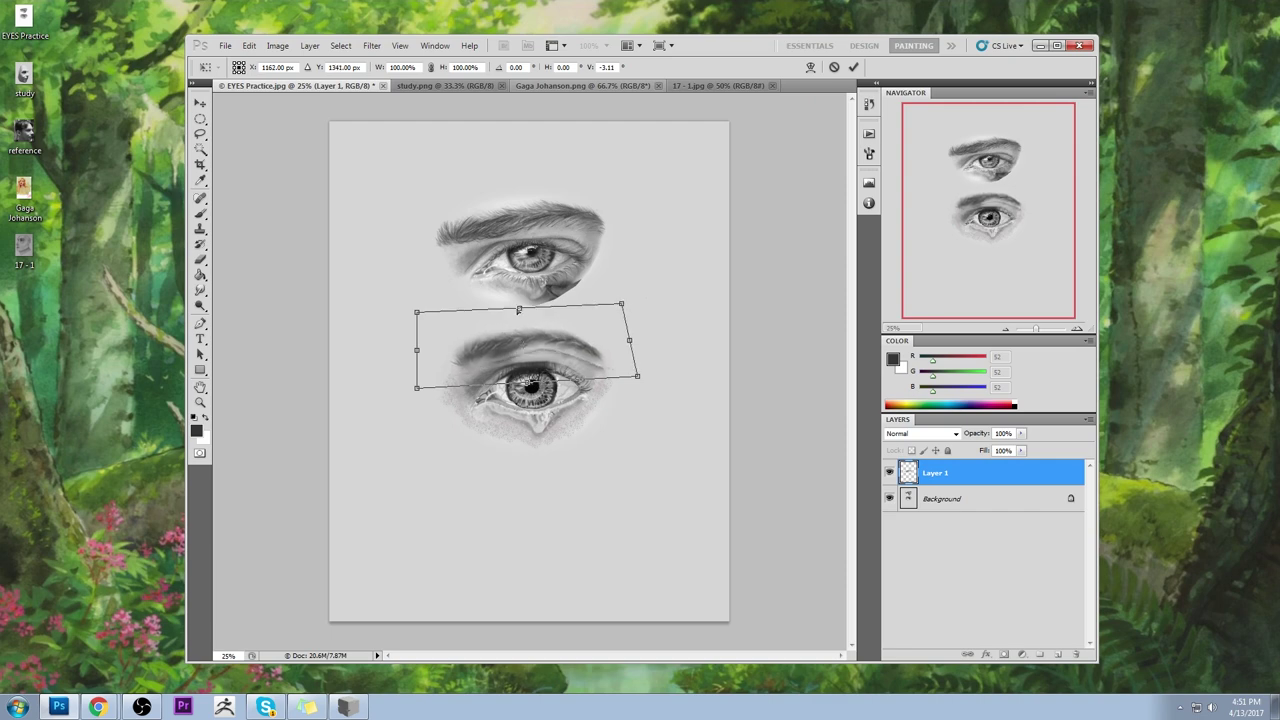
{"action": "left_click_drag", "start_coordinate": [519, 309], "coordinate": [518, 287]}
{"action": "left_click_drag", "start_coordinate": [586, 346], "coordinate": [590, 355]}
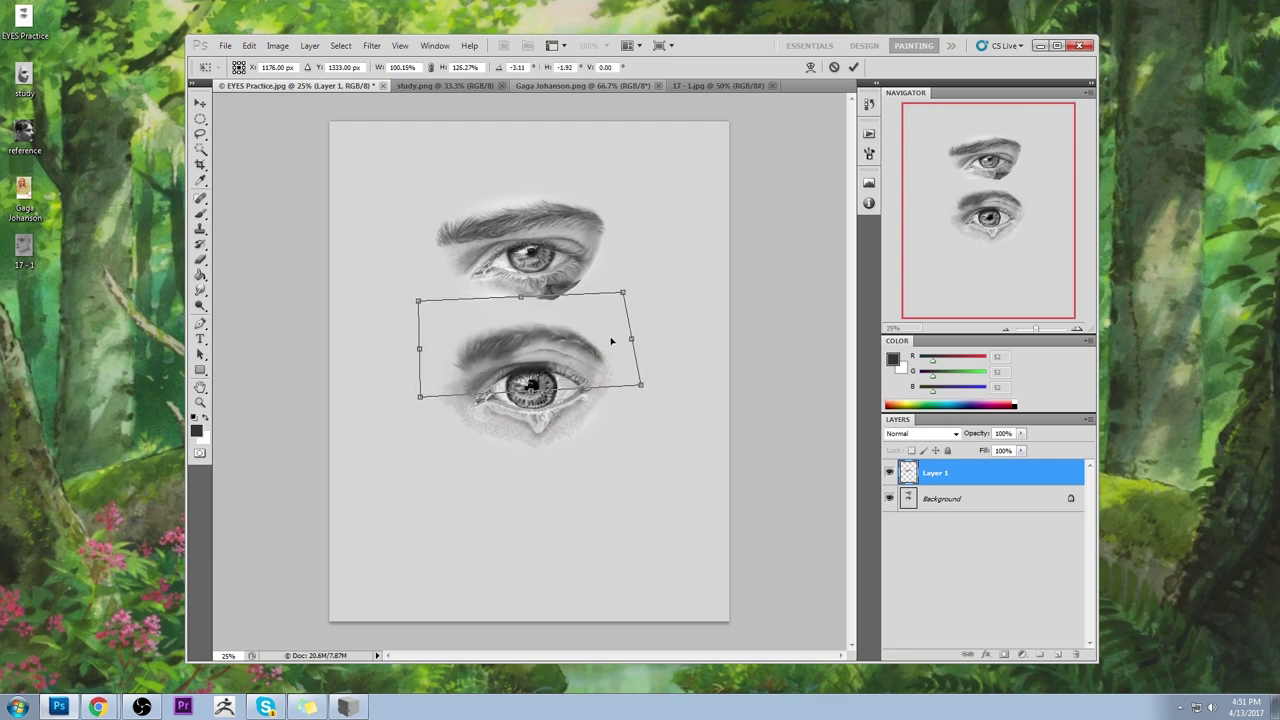
{"action": "left_click_drag", "start_coordinate": [623, 291], "coordinate": [645, 283]}
{"action": "left_click_drag", "start_coordinate": [589, 339], "coordinate": [577, 344]}
{"action": "left_click", "coordinate": [854, 67]}
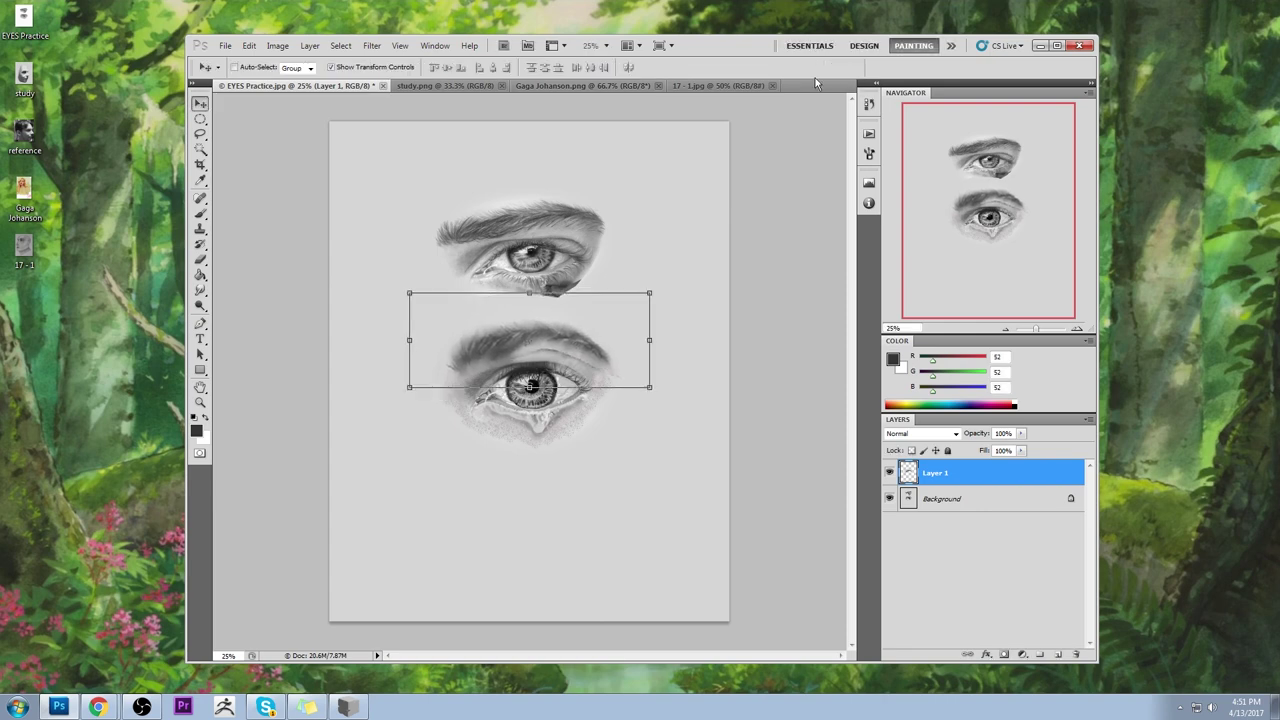
- Scale the eyebrow copy to 109.62% and shift it inward and slightly down over the lower eye
{"action": "left_click_drag", "start_coordinate": [652, 290], "coordinate": [667, 291]}
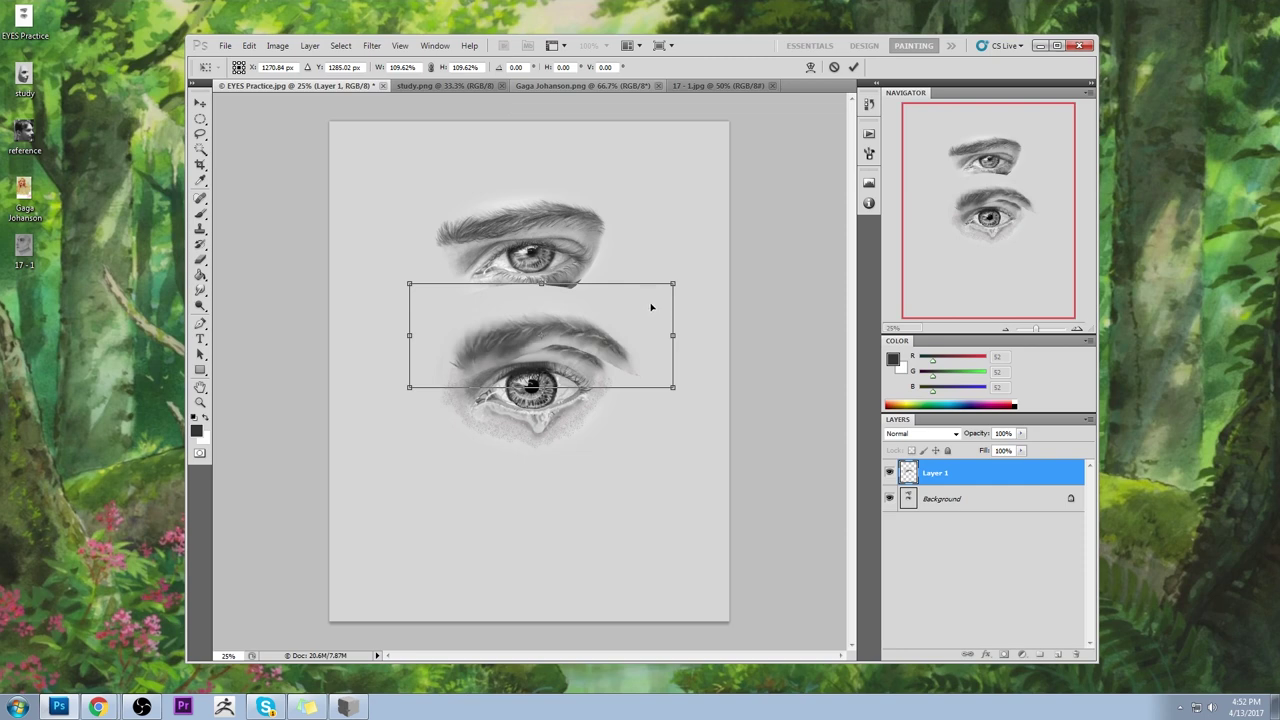
{"action": "left_click_drag", "start_coordinate": [593, 335], "coordinate": [578, 341]}
{"action": "left_click", "coordinate": [852, 67]}
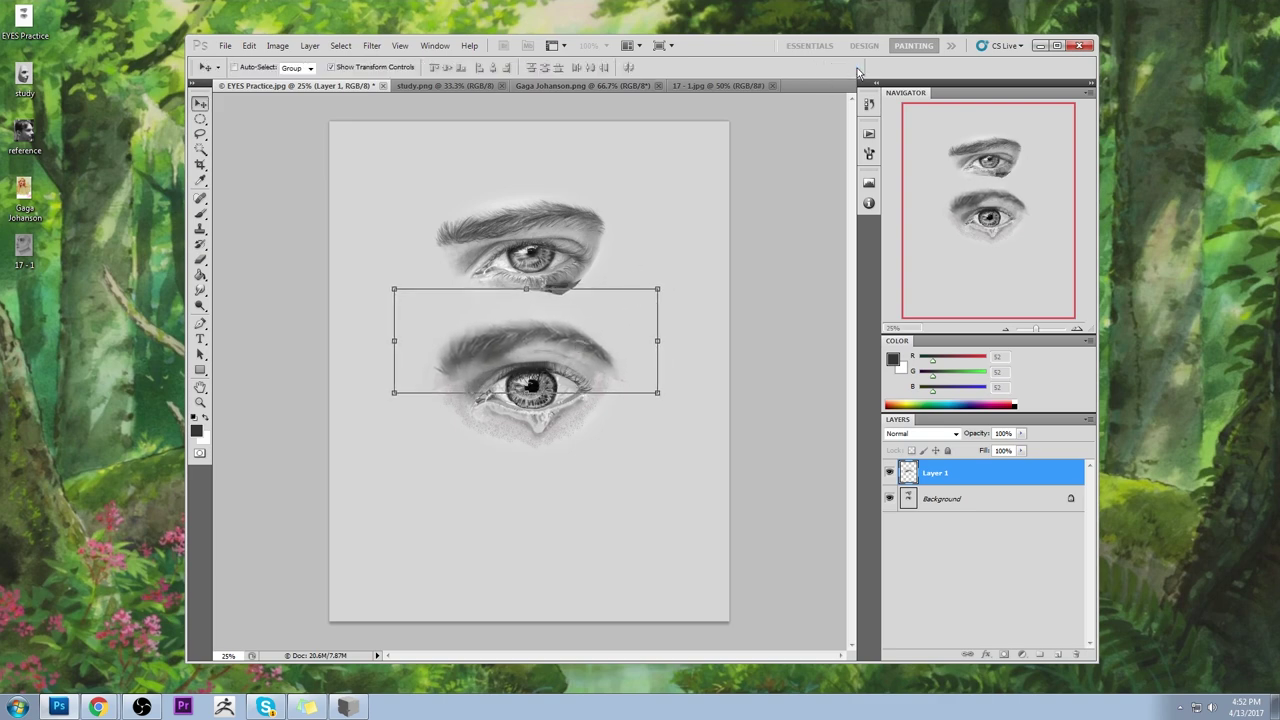
- Restore the brush to Normal mode at 100% opacity and blend the eyebrow copy's edges with sampled light grey and the Smudge tool
{"action": "key", "text": "b"}
{"action": "left_click", "coordinate": [543, 347], "text": "alt"}
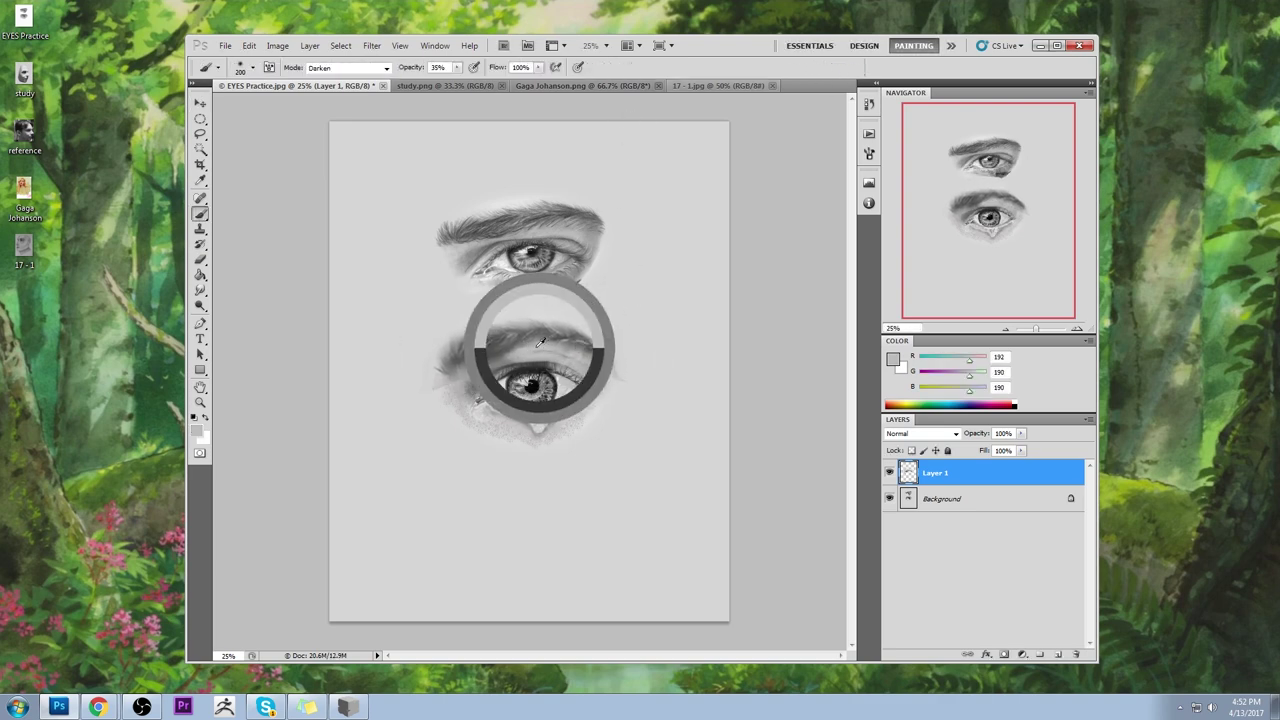
{"action": "left_click", "coordinate": [348, 67]}
{"action": "left_click", "coordinate": [340, 79]}
{"action": "left_click_drag", "start_coordinate": [459, 75], "coordinate": [511, 95]}
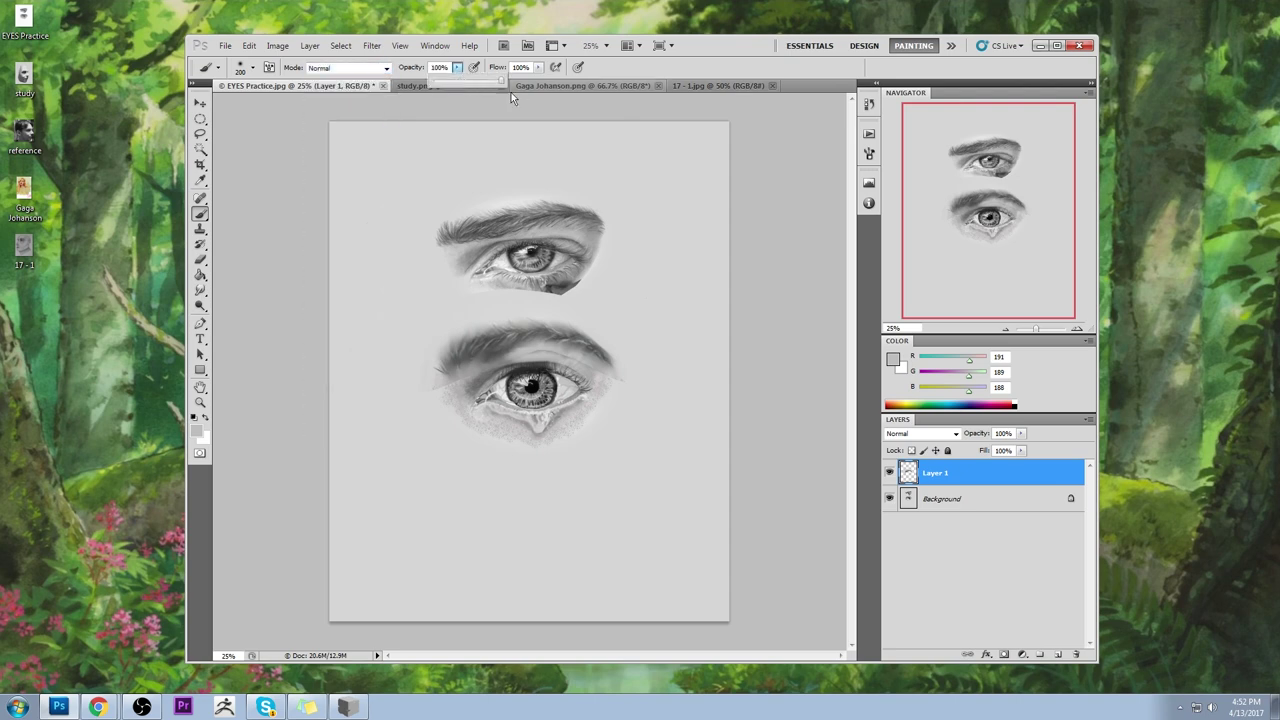
{"action": "left_click", "coordinate": [552, 350], "text": "alt"}
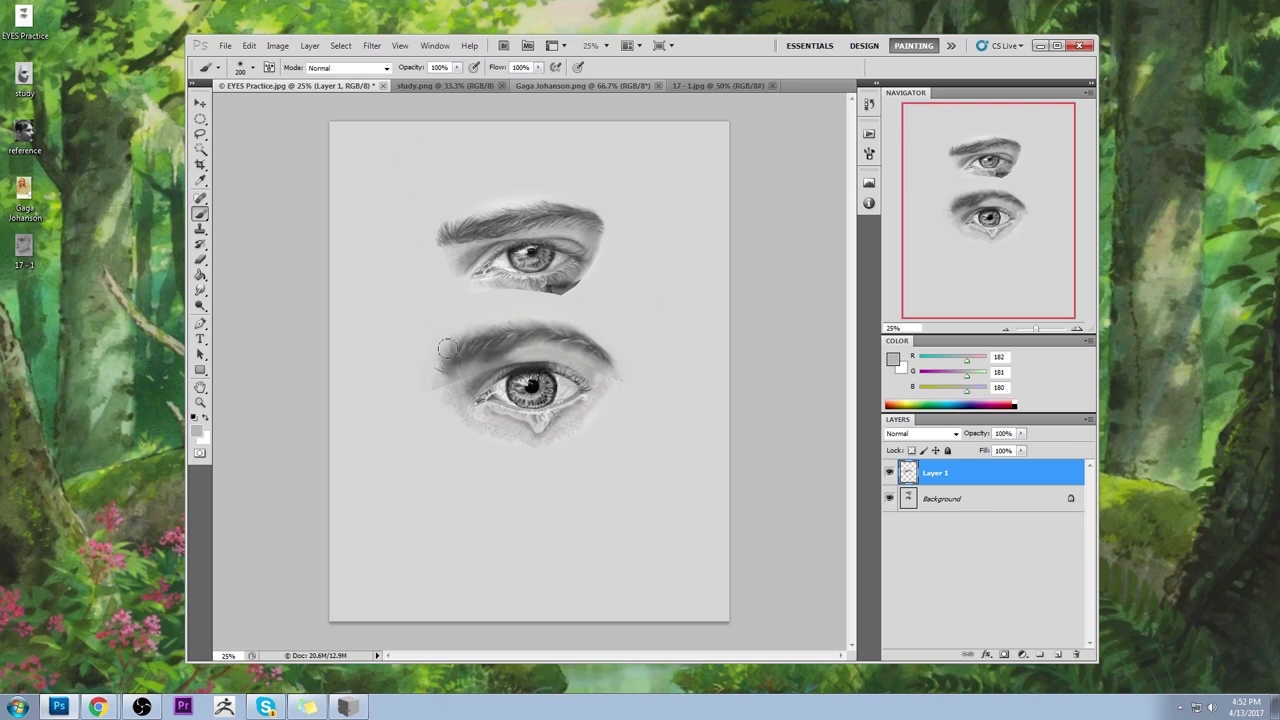
{"action": "left_click", "coordinate": [200, 290]}
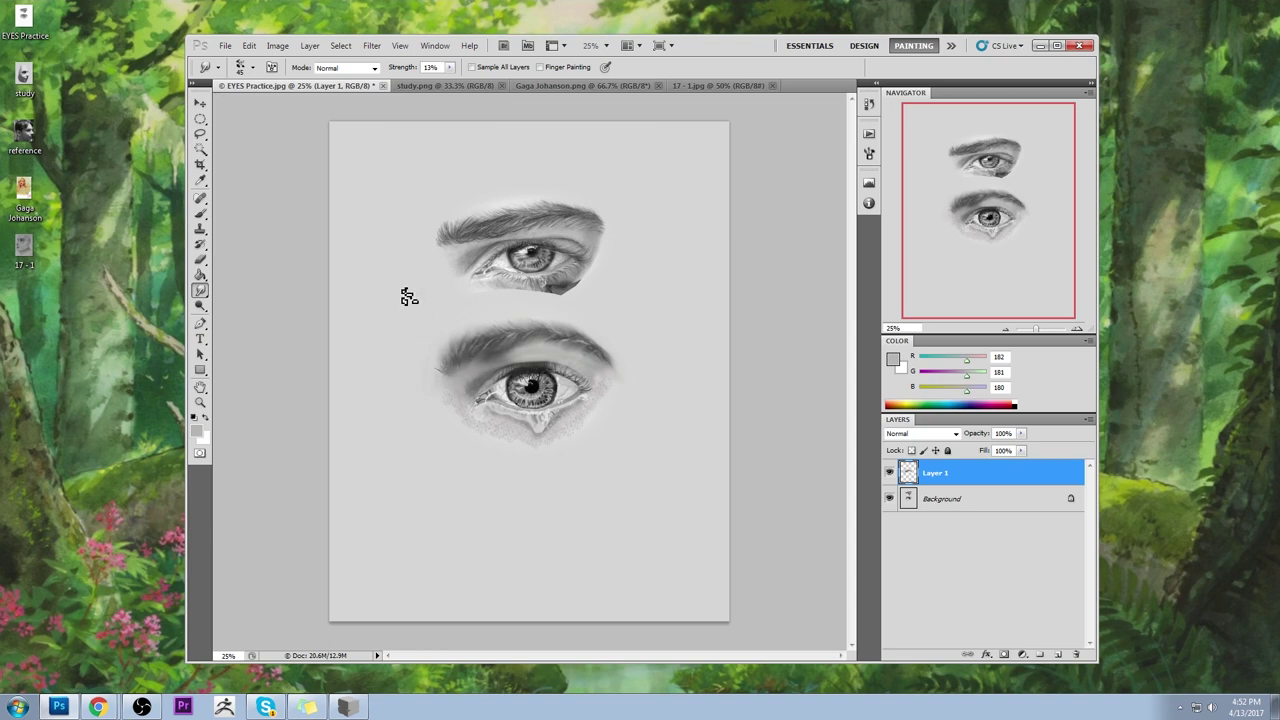
- Choose the textured 80 px brush, reduce it to 35 px and refine the lower eyebrow's inner end with sampled light and dark greys
{"action": "key", "text": "b"}
{"action": "right_click", "coordinate": [488, 302]}
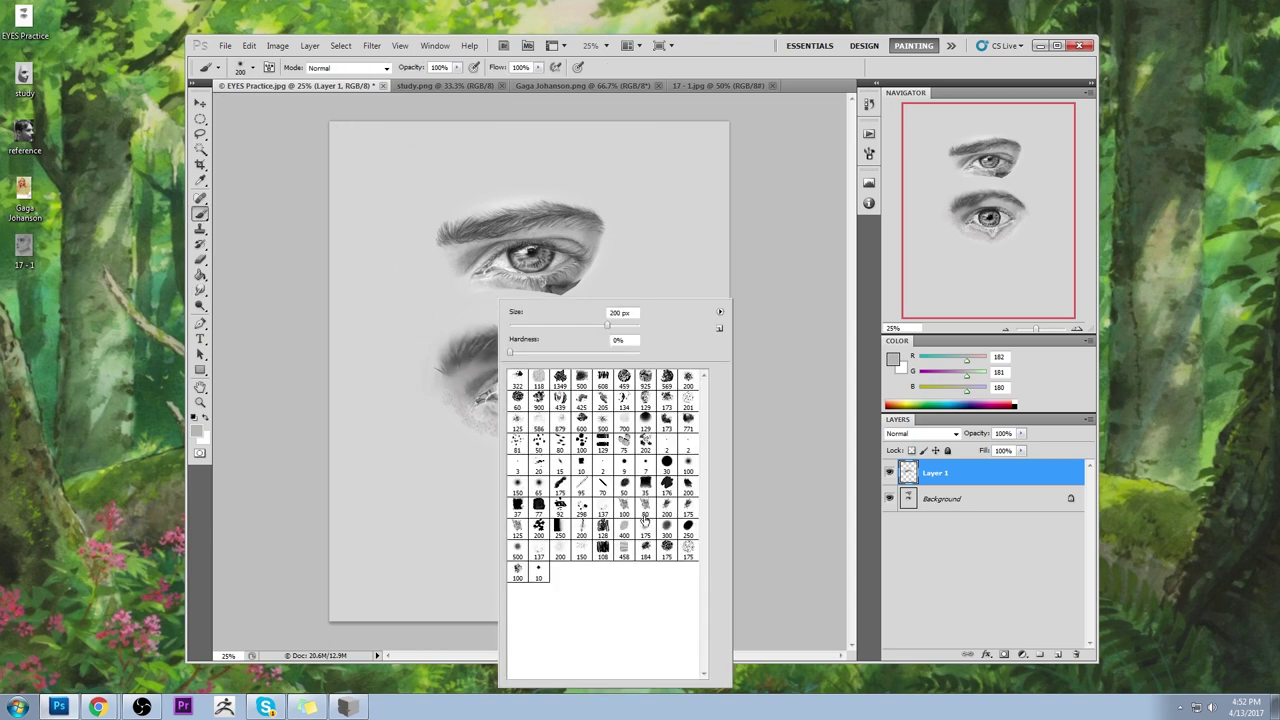
{"action": "left_click", "coordinate": [644, 518]}
{"action": "left_click", "coordinate": [788, 355]}
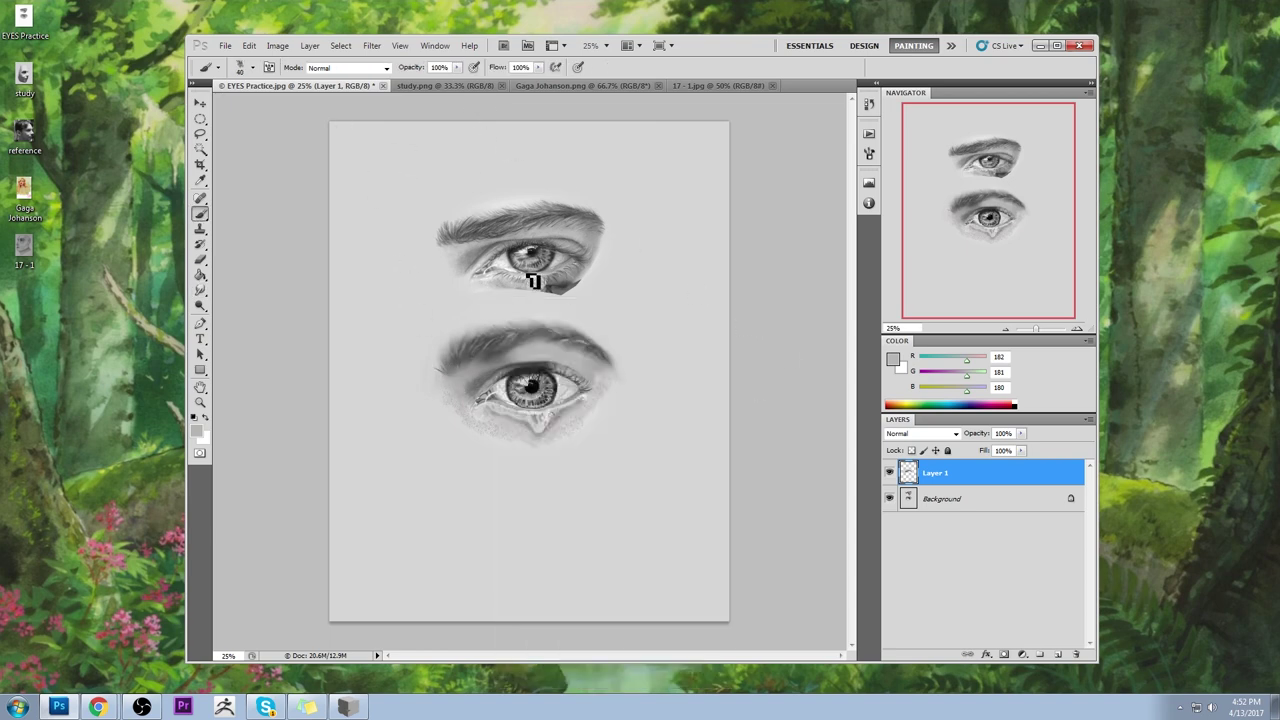
{"action": "left_click", "coordinate": [436, 331], "text": "alt"}
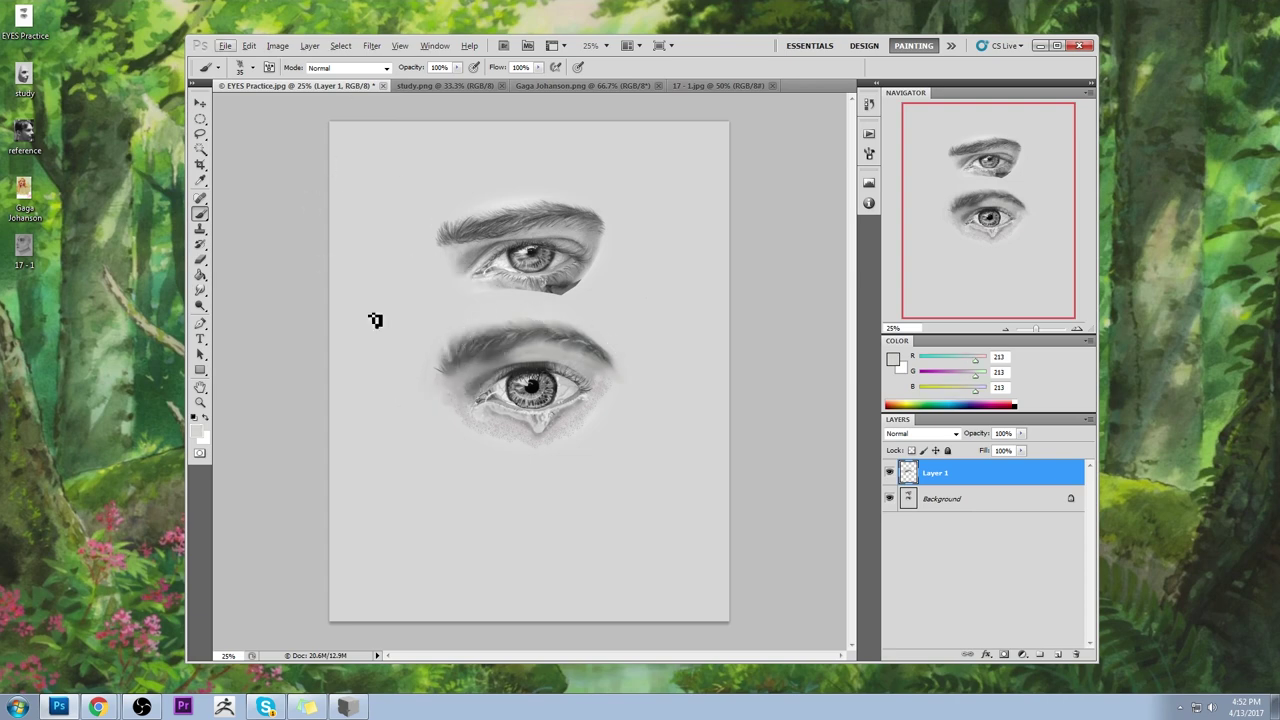
{"action": "left_click", "coordinate": [452, 362], "text": "alt"}
{"action": "left_click", "coordinate": [452, 362], "text": "alt"}
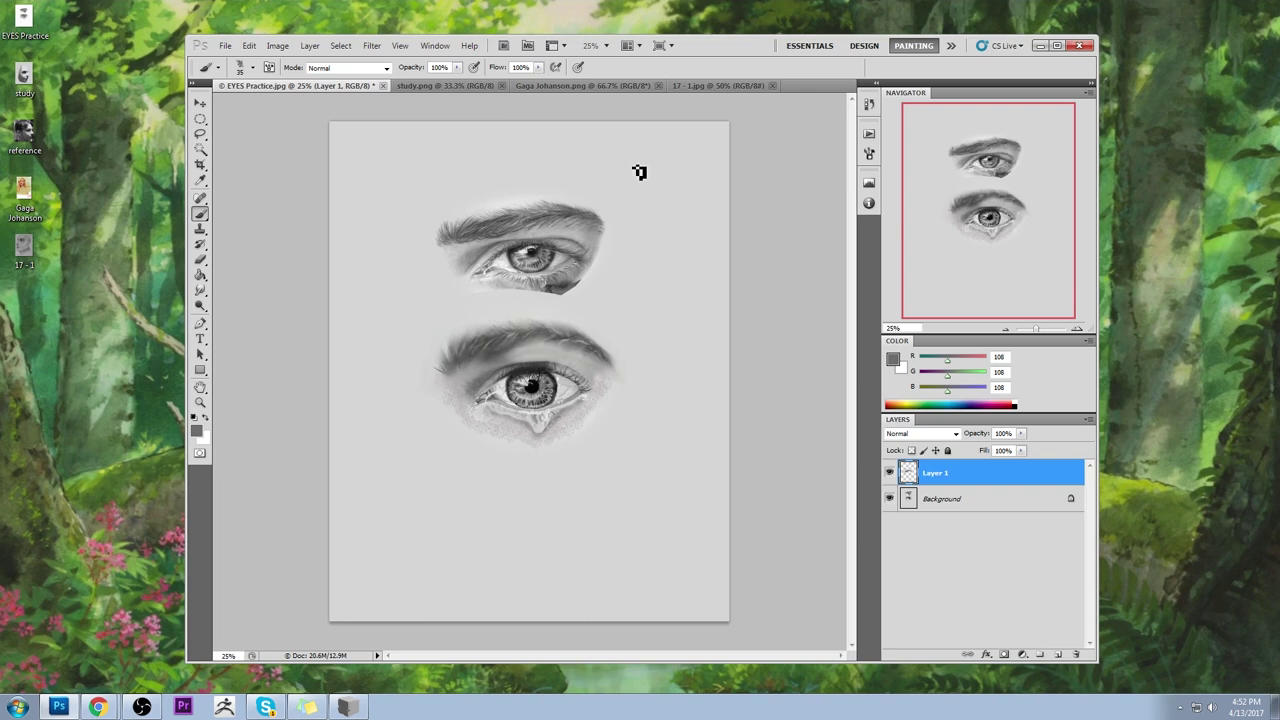
- Enlarge the brush to 60 px and clean up around the lower eyebrow's upper edge with sampled skin and background greys
{"action": "left_click", "coordinate": [537, 342], "text": "alt"}
{"action": "key", "text": "bracketright"}
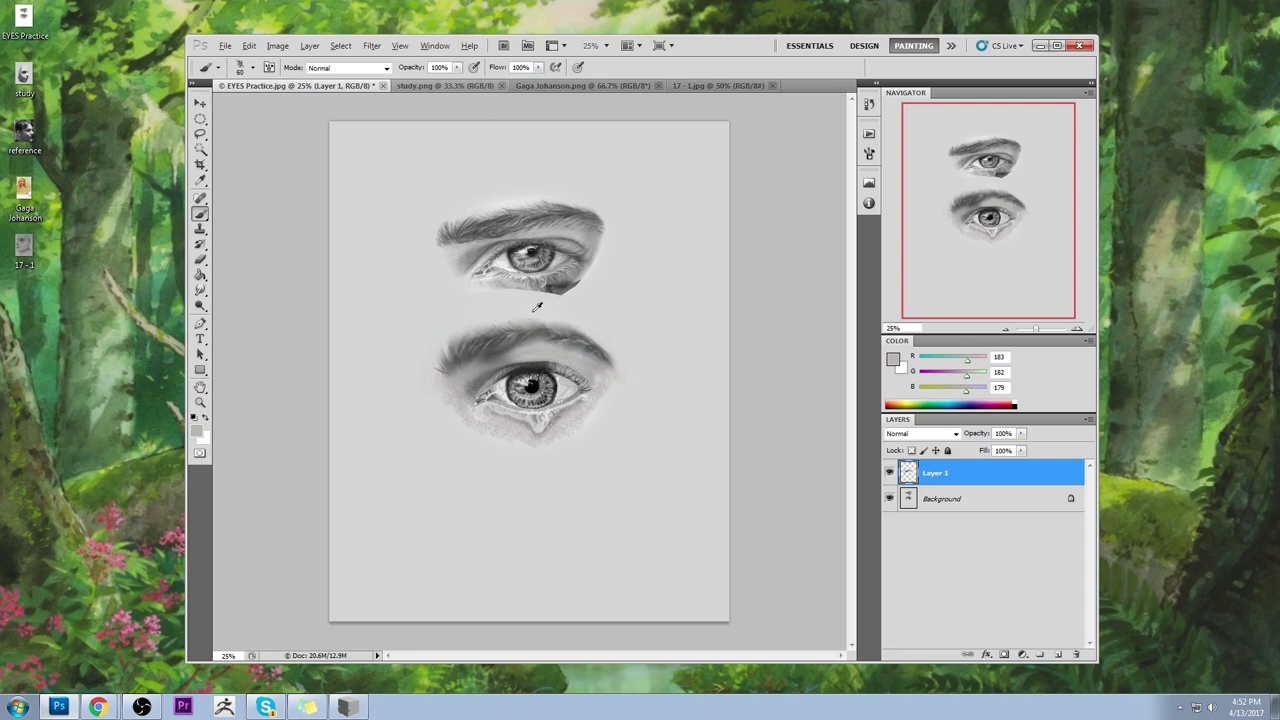
{"action": "left_click", "coordinate": [537, 307], "text": "alt"}
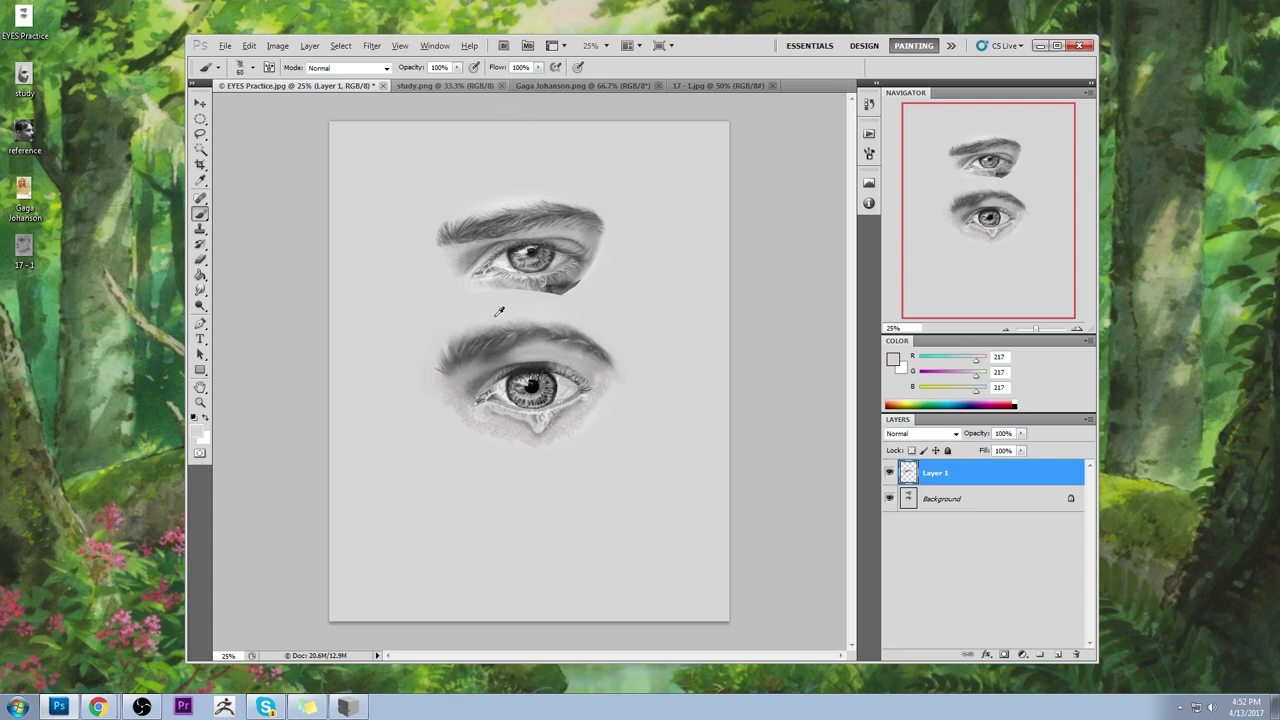
{"action": "left_click", "coordinate": [500, 314], "text": "alt"}
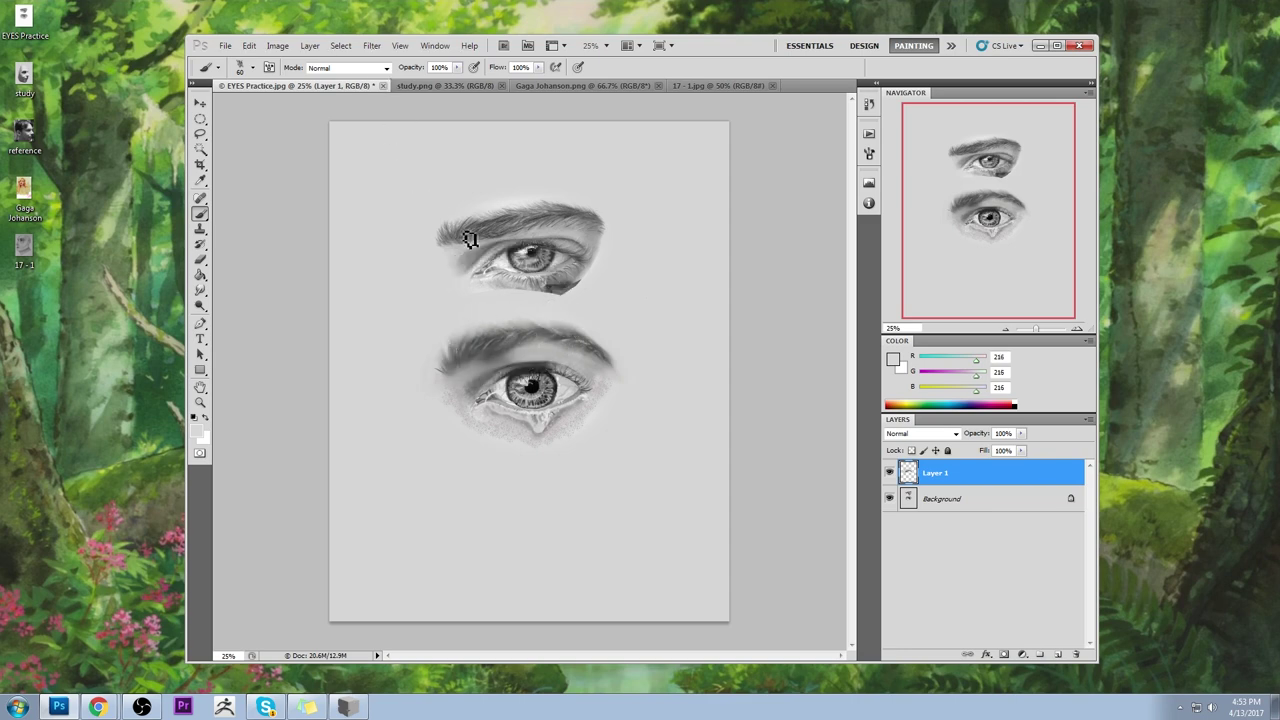
{"action": "left_click", "coordinate": [492, 312], "text": "alt"}
- Sample mid and light greys beneath the lower eyebrow and smooth the skin above the lid with brush and Smudge tool
{"action": "left_click", "coordinate": [494, 361], "text": "alt"}
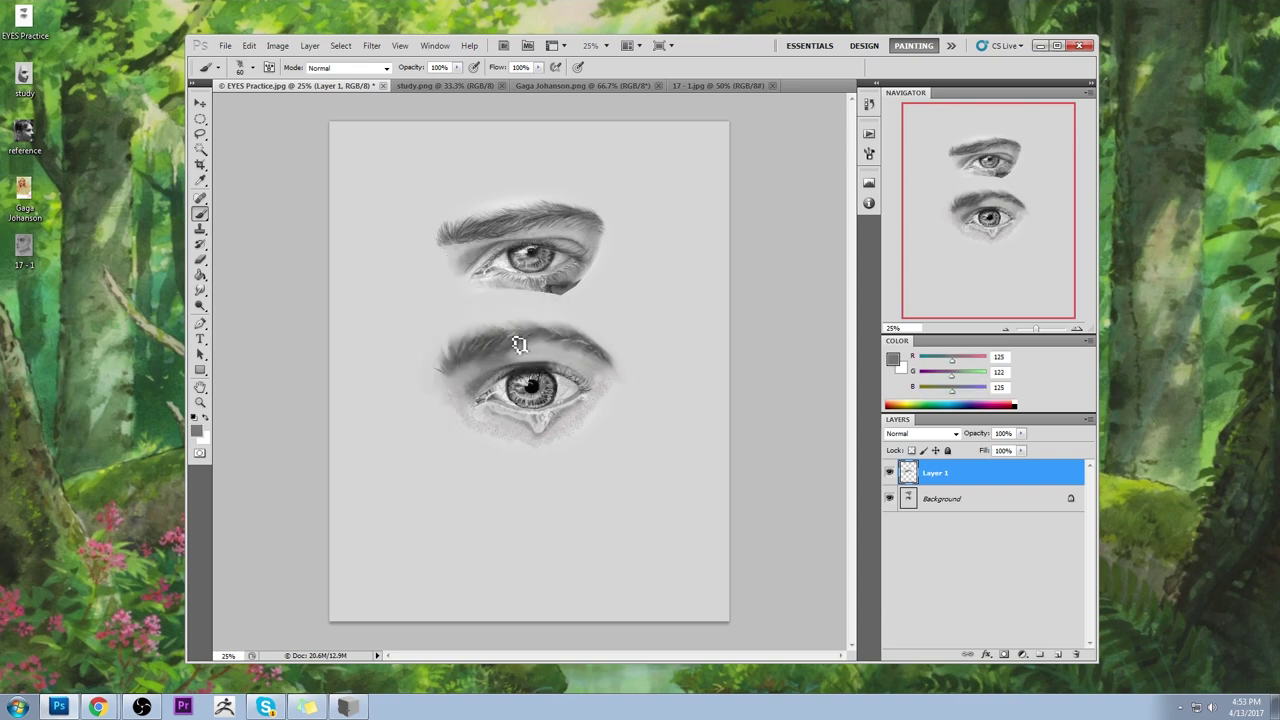
{"action": "left_click", "coordinate": [514, 358], "text": "alt"}
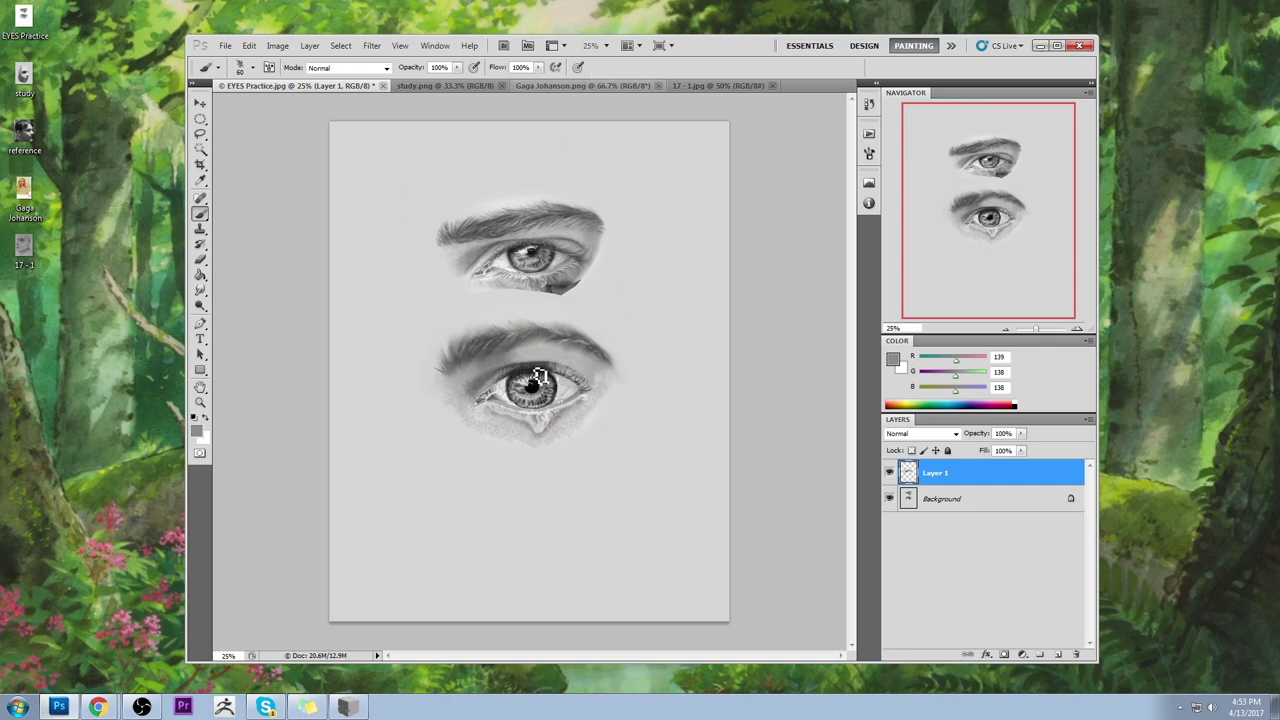
{"action": "left_click", "coordinate": [538, 357], "text": "alt"}
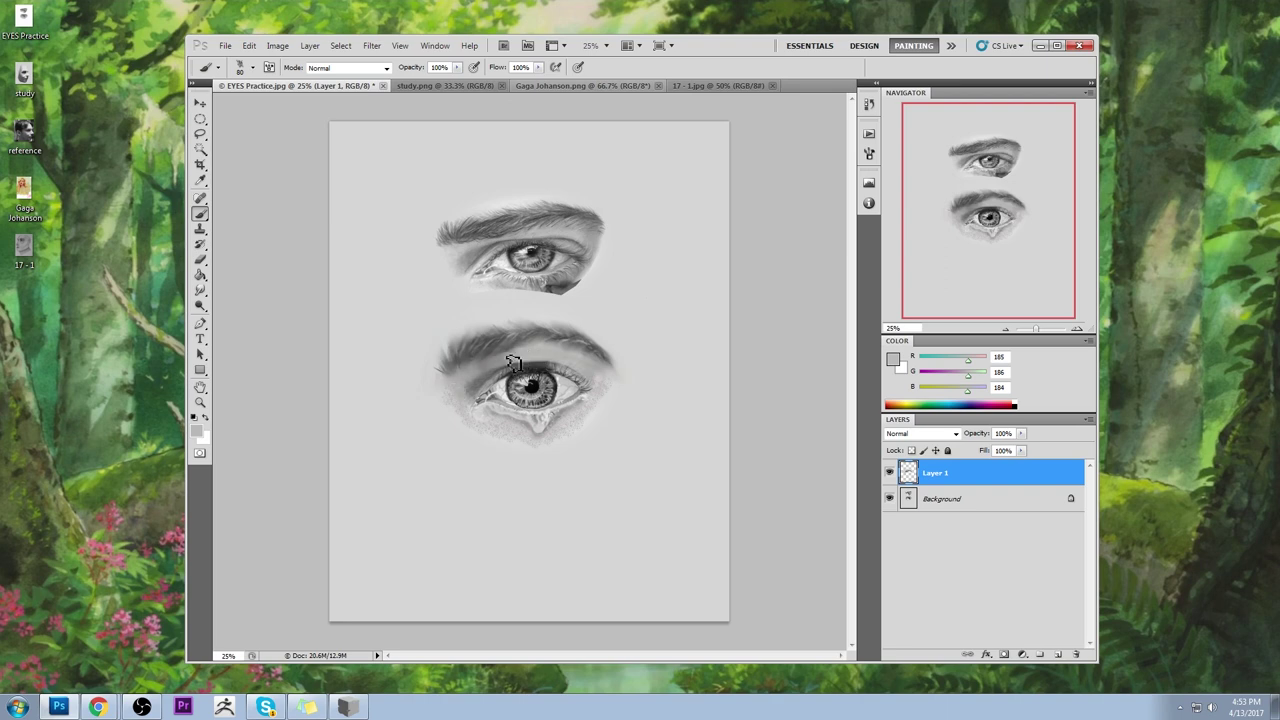
{"action": "key", "text": "r"}
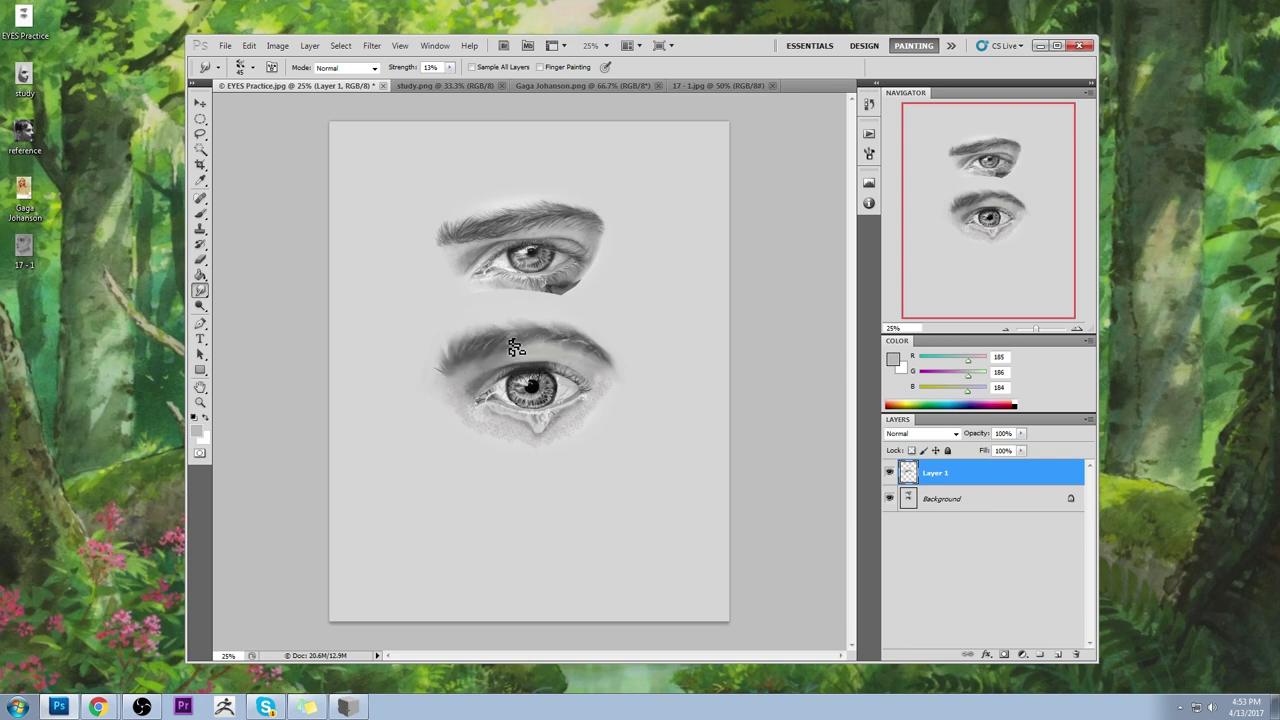
- Sample a light grey near the lower eye's outer corner and a dark grey above its iris to rework the lid shading
{"action": "key", "text": "b"}
{"action": "left_click", "coordinate": [594, 370], "text": "alt"}
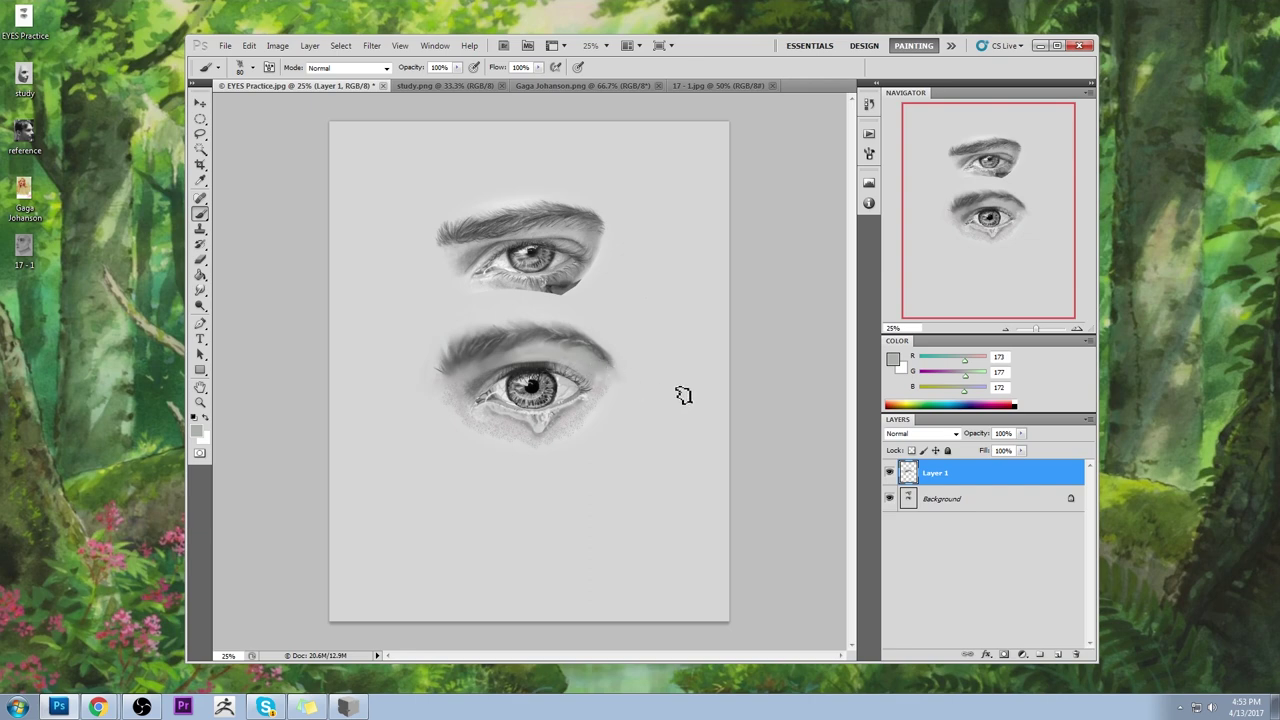
{"action": "left_click", "coordinate": [537, 357], "text": "alt"}
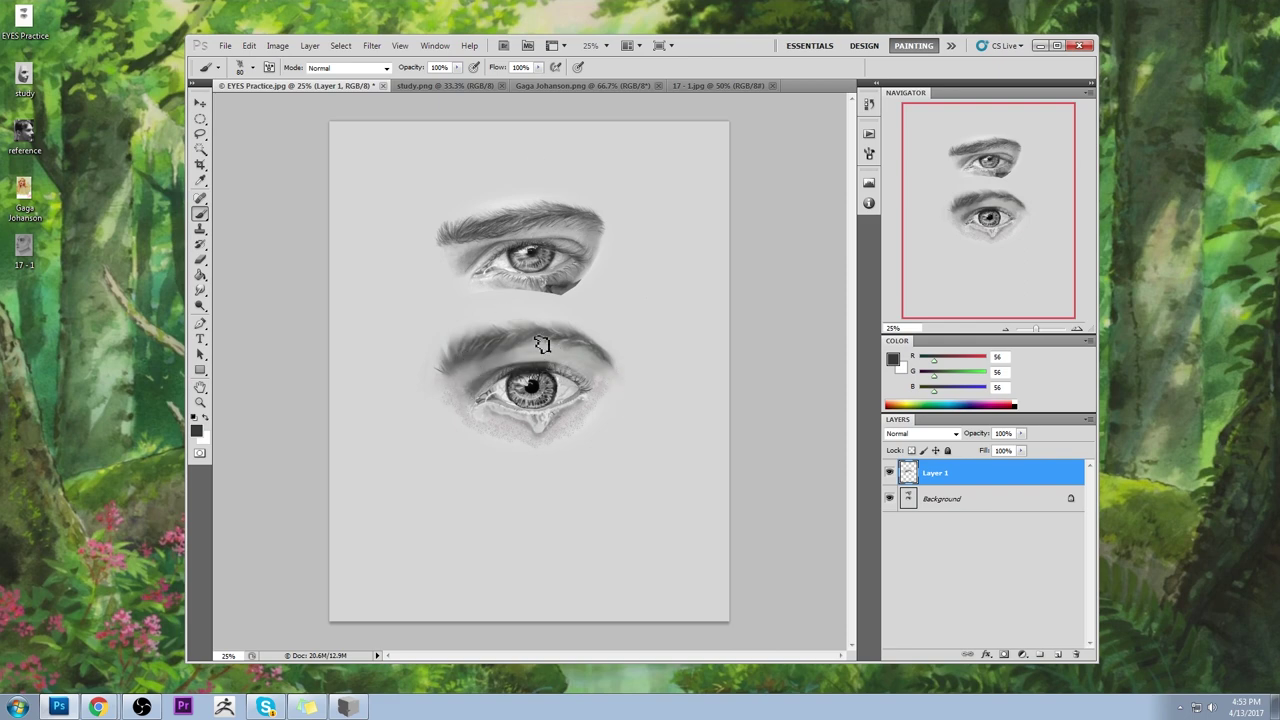
- Try a sampled grey stroke along the upper eye's lower lid with a larger brush and undo it
{"action": "left_click", "coordinate": [568, 273], "text": "alt"}
{"action": "left_click_drag", "start_coordinate": [564, 278], "coordinate": [497, 283]}
{"action": "key", "text": "]"}
{"action": "key", "text": "ctrl+z"}
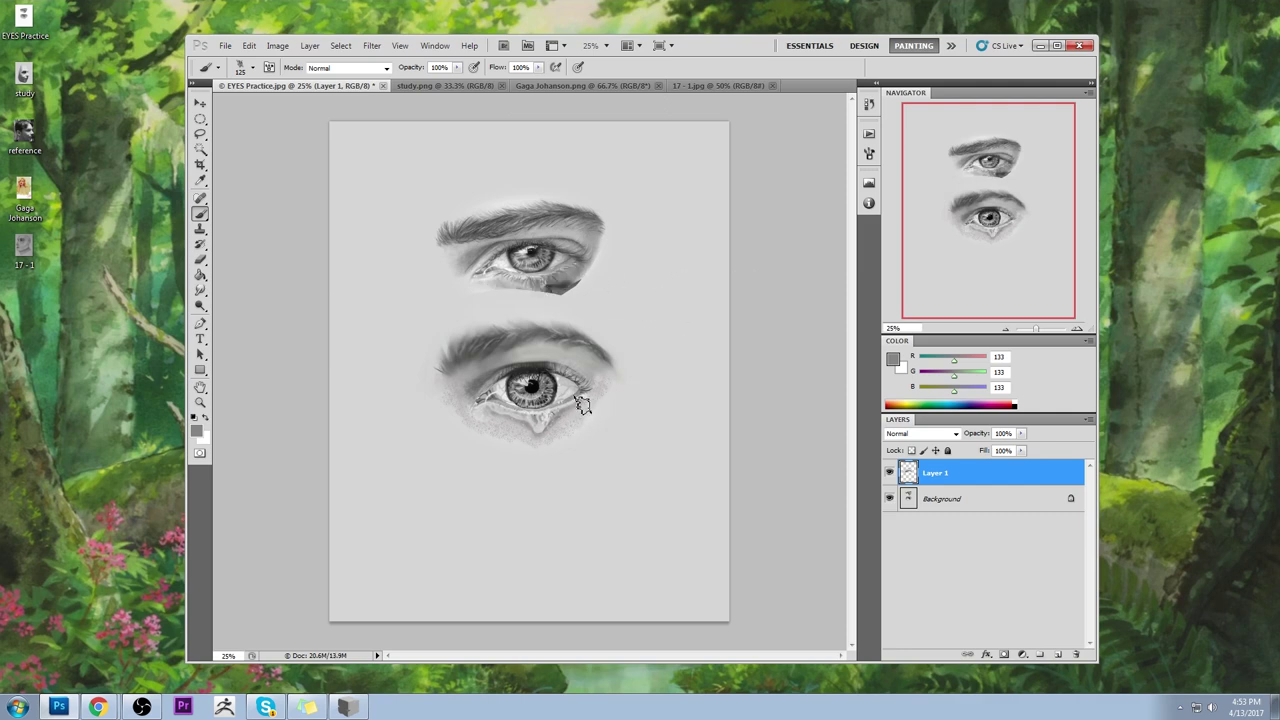
- Sample light greys around the lower eye and paint over the speckled texture beneath its lower lid and tear with a 90 px brush
{"action": "mouse_move", "coordinate": [583, 405]}
{"action": "left_mouse_down"}
{"action": "mouse_move", "coordinate": [525, 425]}
{"action": "mouse_move", "coordinate": [485, 418]}
{"action": "left_mouse_up"}
{"action": "key", "text": "ctrl+z"}
{"action": "mouse_move", "coordinate": [584, 406]}
{"action": "left_mouse_down"}
{"action": "mouse_move", "coordinate": [558, 423]}
{"action": "mouse_move", "coordinate": [651, 454]}
{"action": "mouse_move", "coordinate": [753, 402]}
{"action": "left_mouse_up"}
{"action": "left_click", "coordinate": [576, 426], "text": "alt"}
{"action": "key", "text": "ctrl+space"}
{"action": "left_click", "coordinate": [704, 355], "text": "alt"}
{"action": "left_click", "coordinate": [712, 352], "text": "alt"}
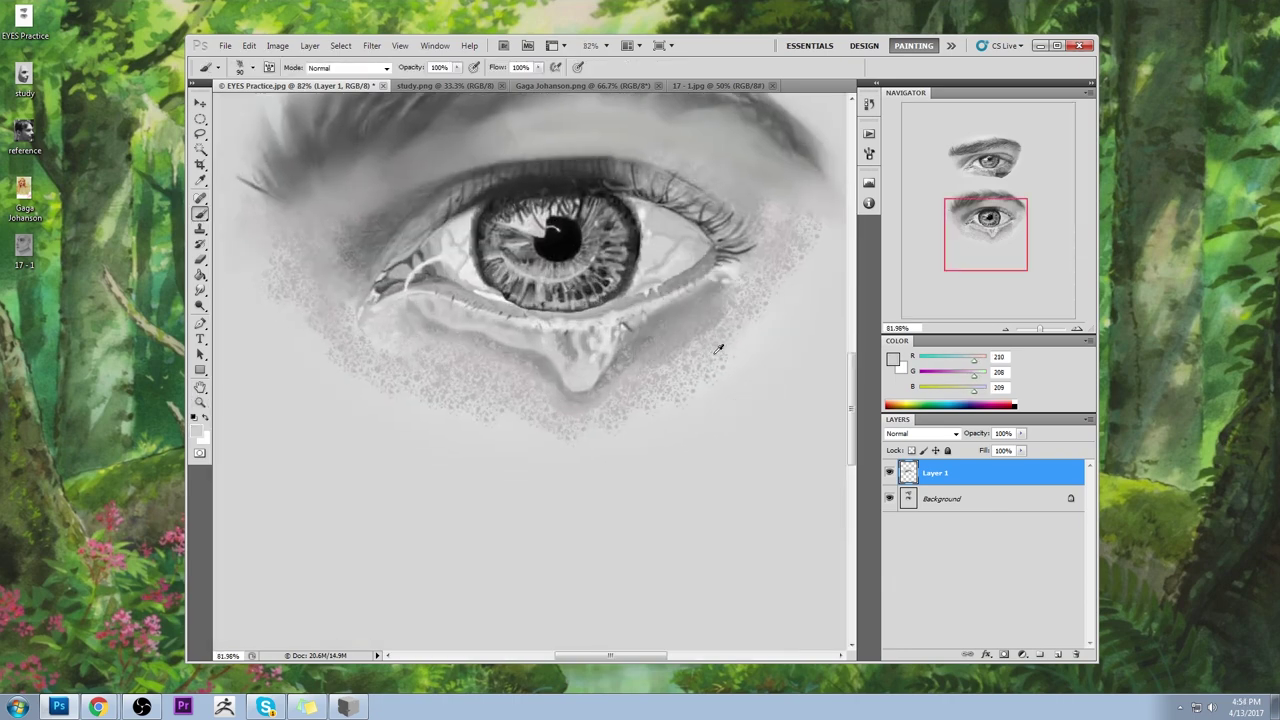
{"action": "left_click", "coordinate": [714, 354], "text": "alt"}
{"action": "left_click_drag", "start_coordinate": [720, 330], "coordinate": [530, 437]}
{"action": "left_click_drag", "start_coordinate": [701, 387], "coordinate": [522, 414]}
{"action": "left_click", "coordinate": [557, 420], "text": "alt"}
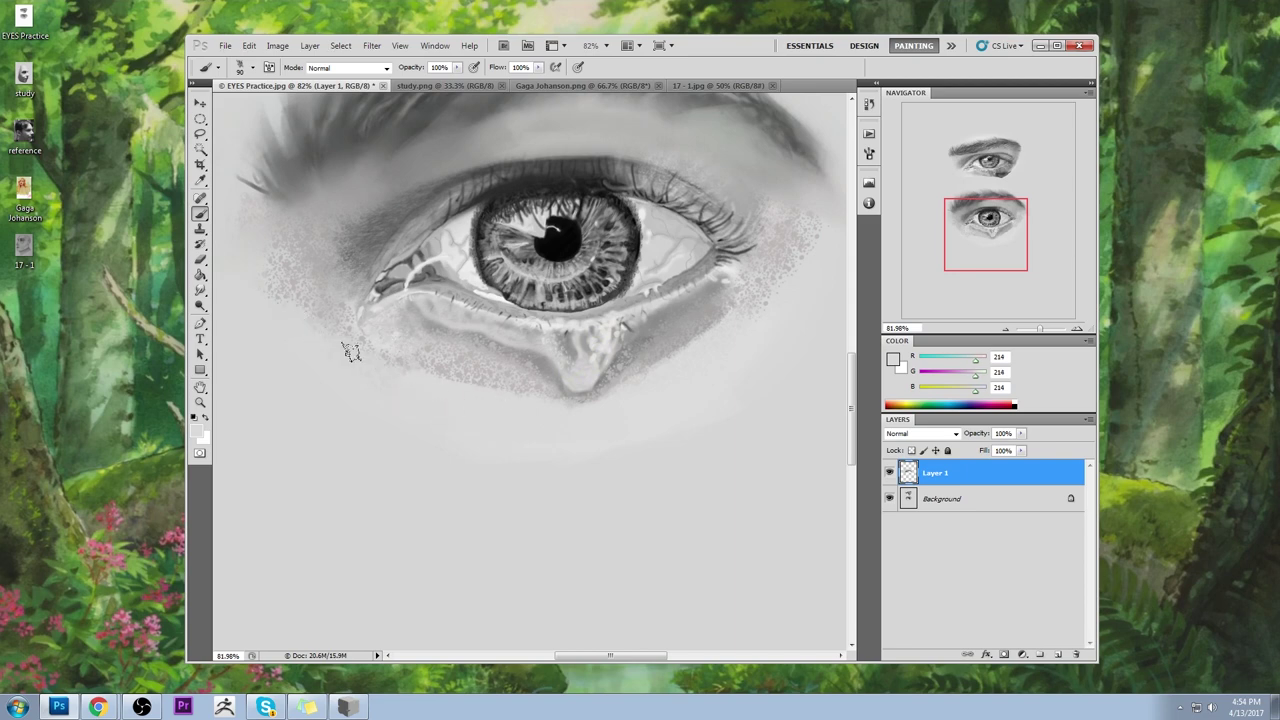
- Smooth the speckled skin beneath the lower lid and beside the lower eye's outer corner with sampled mid greys
{"action": "left_click", "coordinate": [471, 359], "text": "alt"}
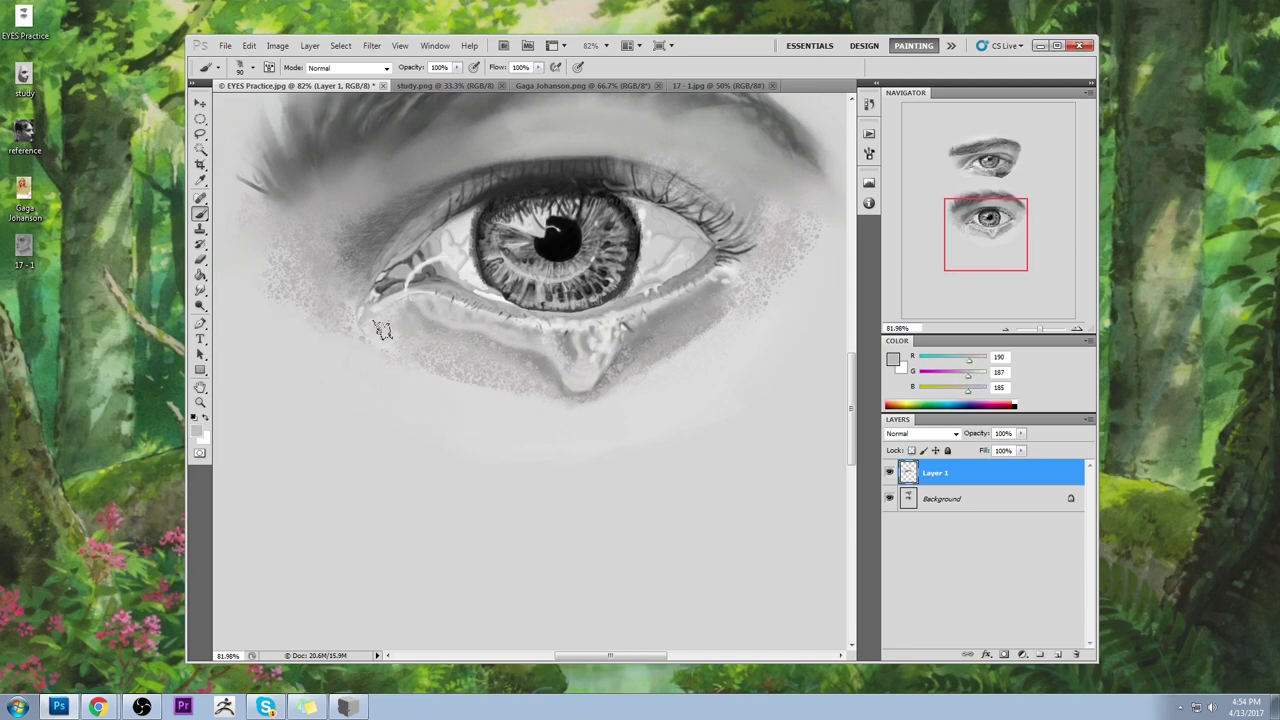
{"action": "left_click_drag", "start_coordinate": [512, 180], "coordinate": [532, 330]}
{"action": "scroll", "coordinate": [532, 330], "scroll_direction": "up", "scroll_amount": 3}
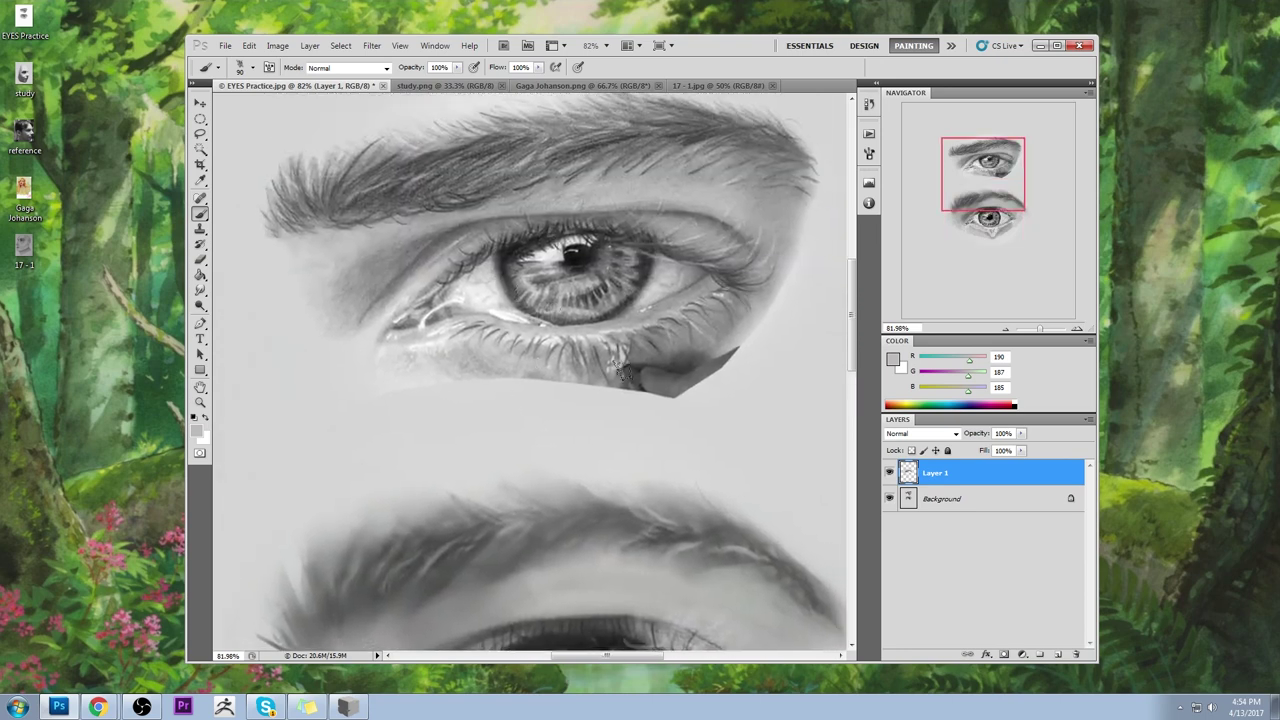
{"action": "left_click_drag", "start_coordinate": [647, 486], "coordinate": [490, 155]}
{"action": "mouse_move", "coordinate": [569, 451]}
{"action": "left_mouse_down"}
{"action": "mouse_move", "coordinate": [629, 320]}
{"action": "mouse_move", "coordinate": [587, 308]}
{"action": "mouse_move", "coordinate": [661, 275]}
{"action": "mouse_move", "coordinate": [697, 239]}
{"action": "left_mouse_up"}
{"action": "left_click", "coordinate": [631, 309], "text": "alt"}
{"action": "left_click", "coordinate": [687, 268], "text": "alt"}
{"action": "left_click", "coordinate": [712, 265], "text": "alt"}
{"action": "left_click", "coordinate": [712, 265], "text": "alt"}
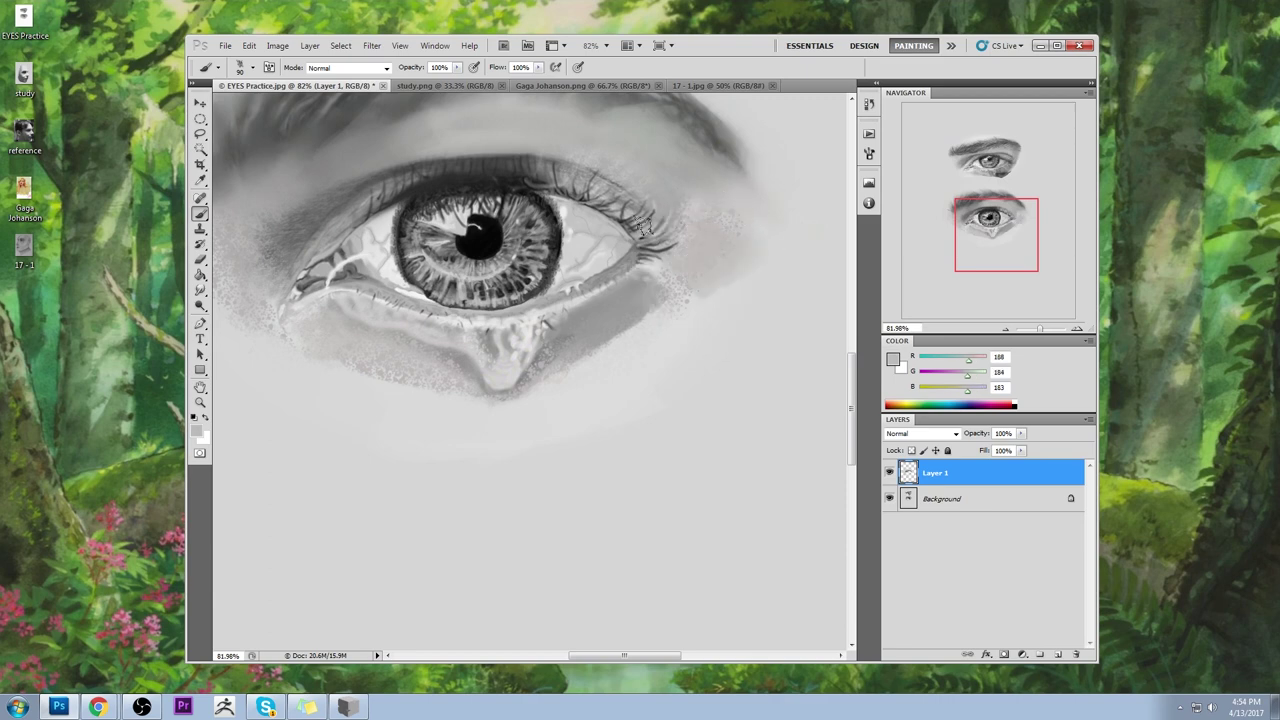
- Try a near-black test stroke with a large textured brush on the blank area below the lower eye and undo it
{"action": "left_click", "coordinate": [495, 240], "text": "alt"}
{"action": "key", "text": "period"}
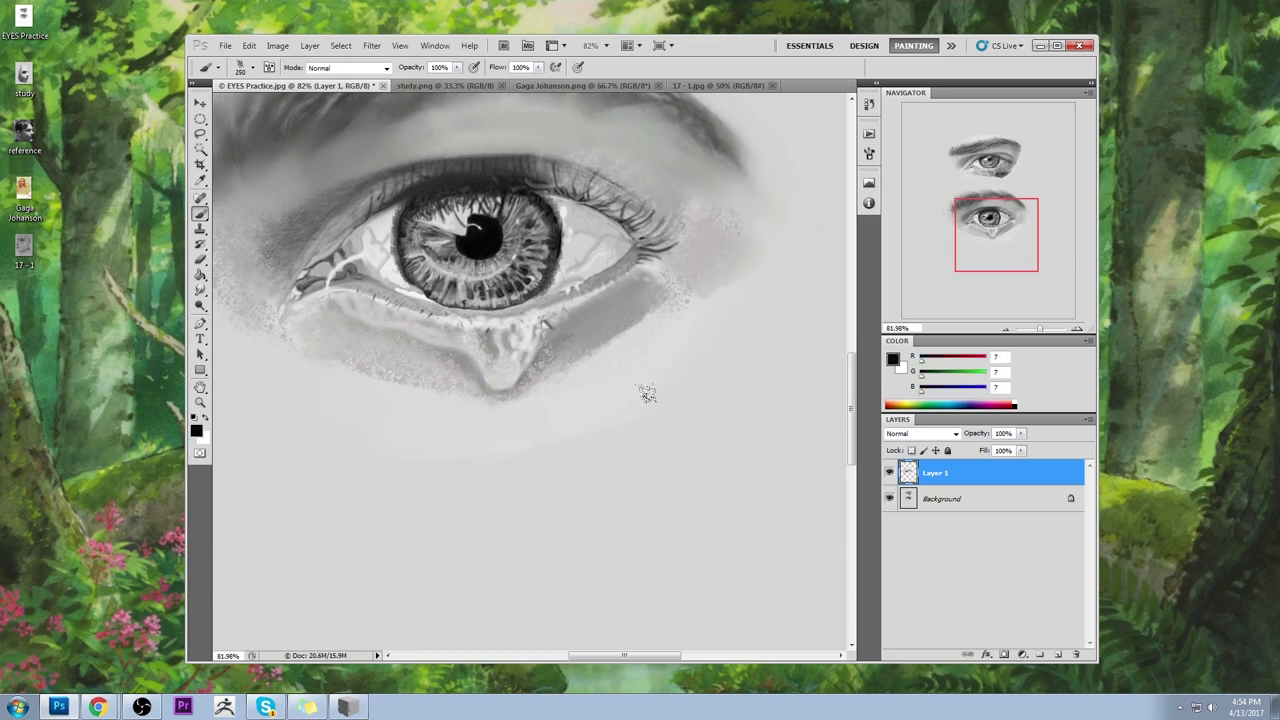
{"action": "mouse_move", "coordinate": [688, 522]}
{"action": "left_mouse_down"}
{"action": "mouse_move", "coordinate": [685, 405]}
{"action": "mouse_move", "coordinate": [703, 371]}
{"action": "mouse_move", "coordinate": [663, 360]}
{"action": "mouse_move", "coordinate": [668, 409]}
{"action": "mouse_move", "coordinate": [691, 400]}
{"action": "mouse_move", "coordinate": [662, 390]}
{"action": "left_mouse_up"}
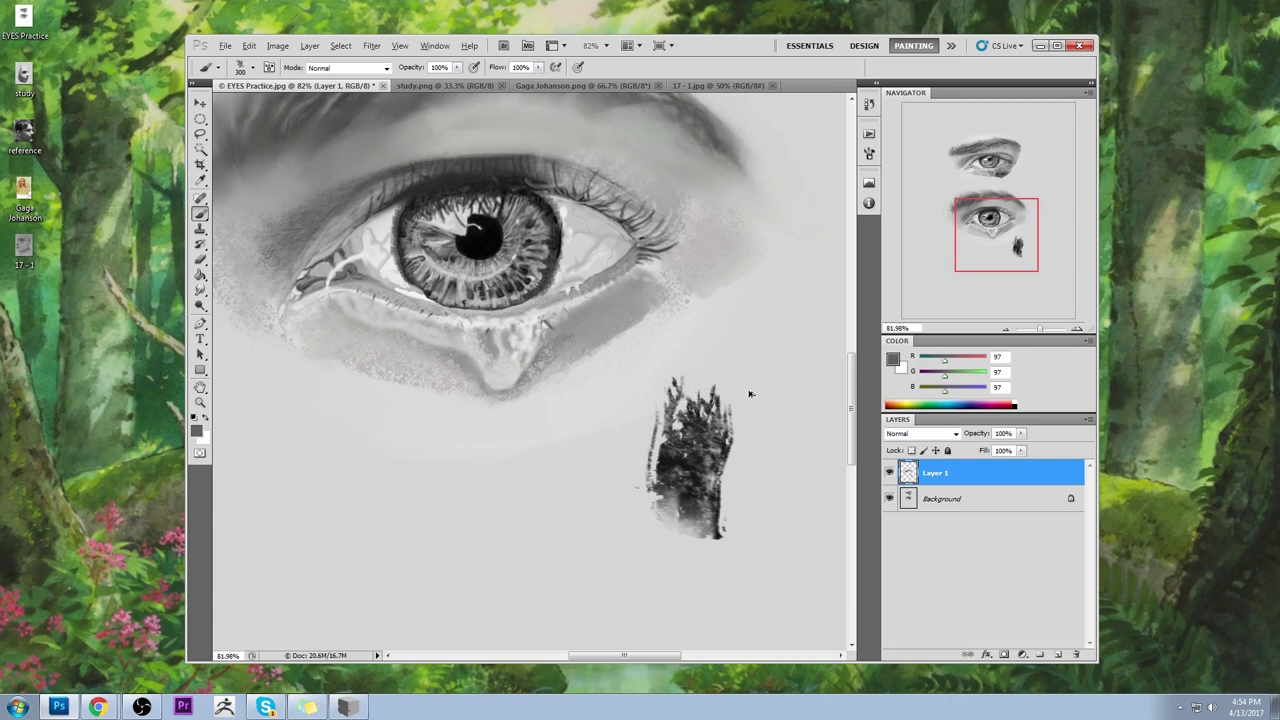
{"action": "key", "text": "ctrl+z"}
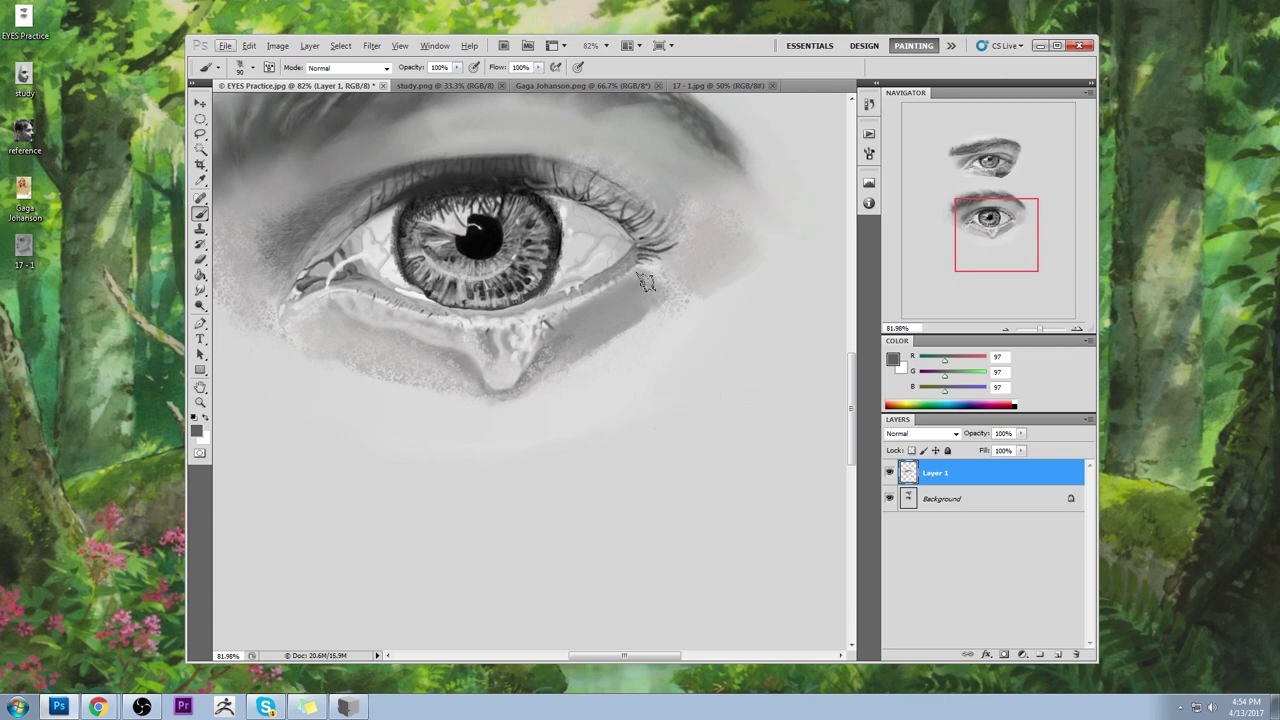
- Deepen the shading beneath the outer half of the lower eye's lower lid with dark and mid greys
{"action": "left_click_drag", "start_coordinate": [652, 300], "coordinate": [582, 339]}
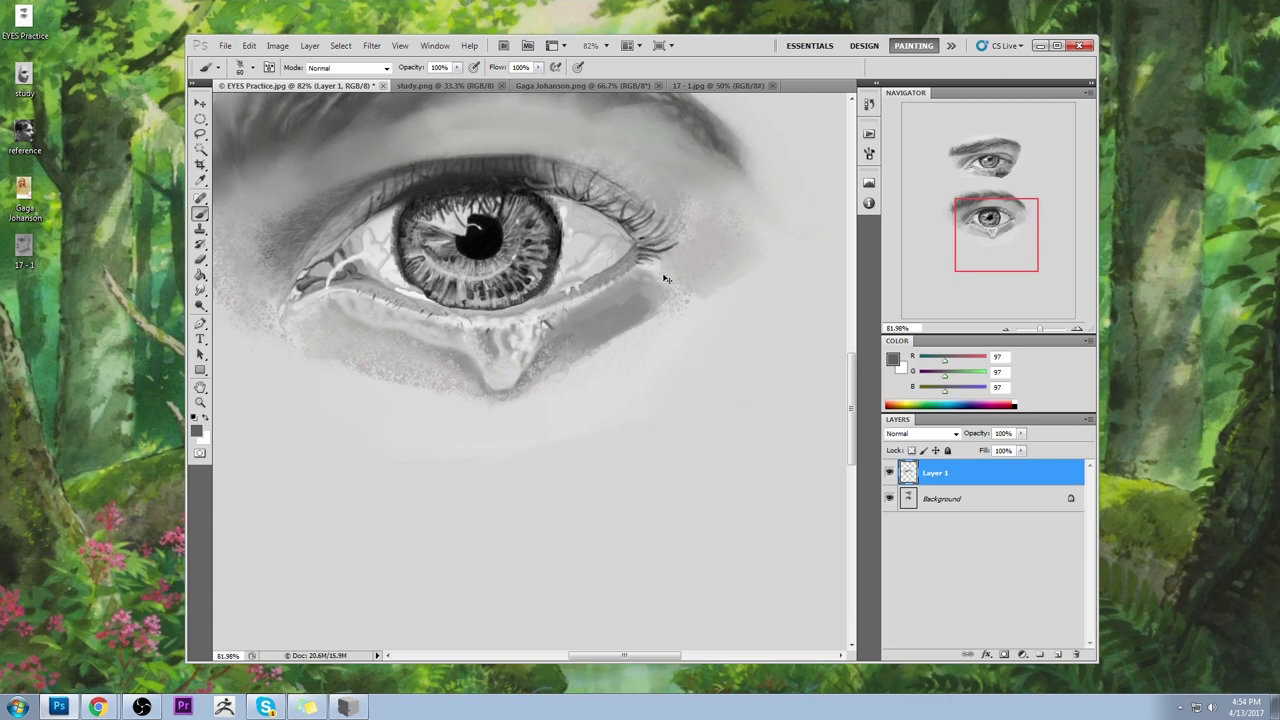
{"action": "key", "text": "ctrl+0"}
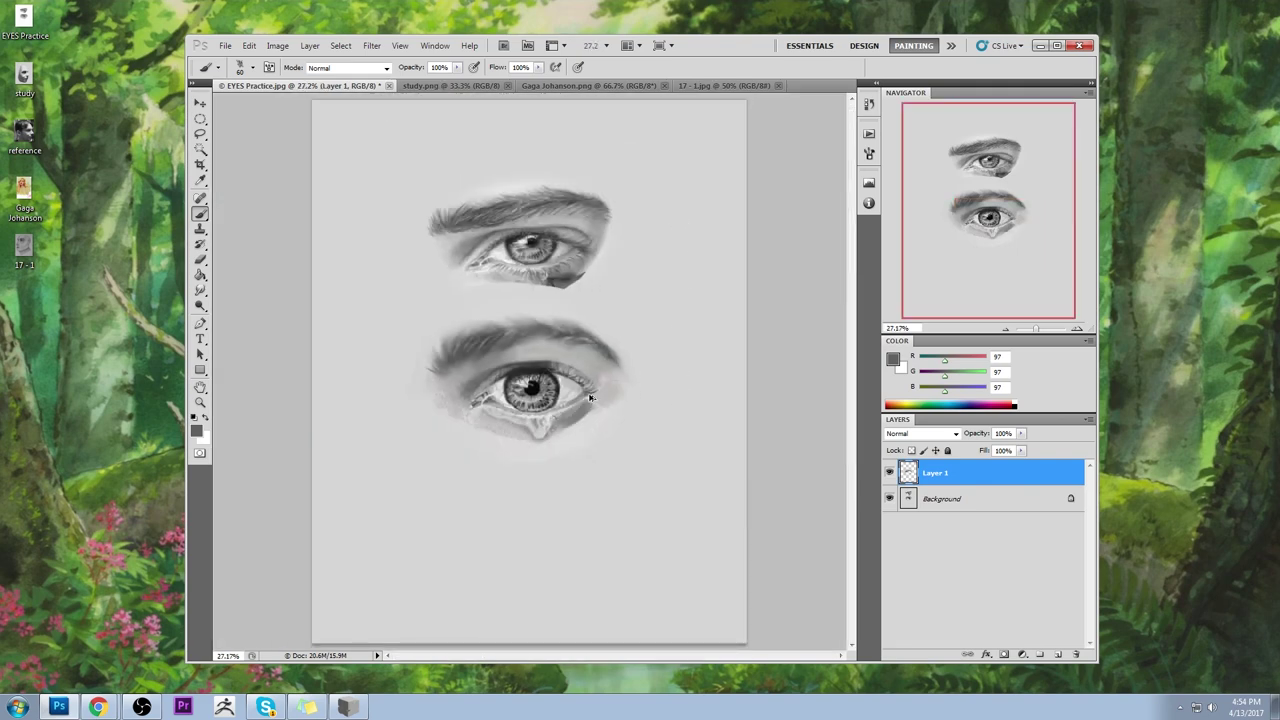
{"action": "left_click", "coordinate": [574, 427], "text": "alt"}
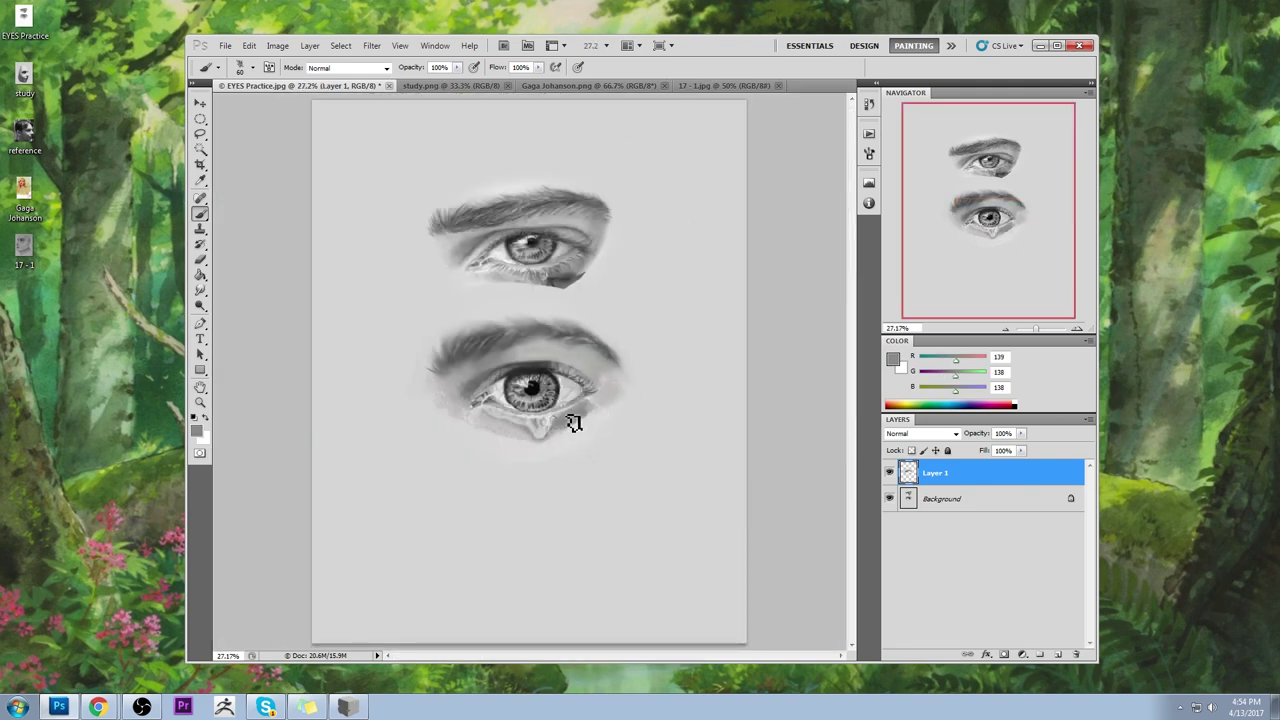
- Sample light greys around the tear and clean up the lower edge of the shading beneath the lower eye
{"action": "left_click", "coordinate": [560, 438], "text": "alt"}
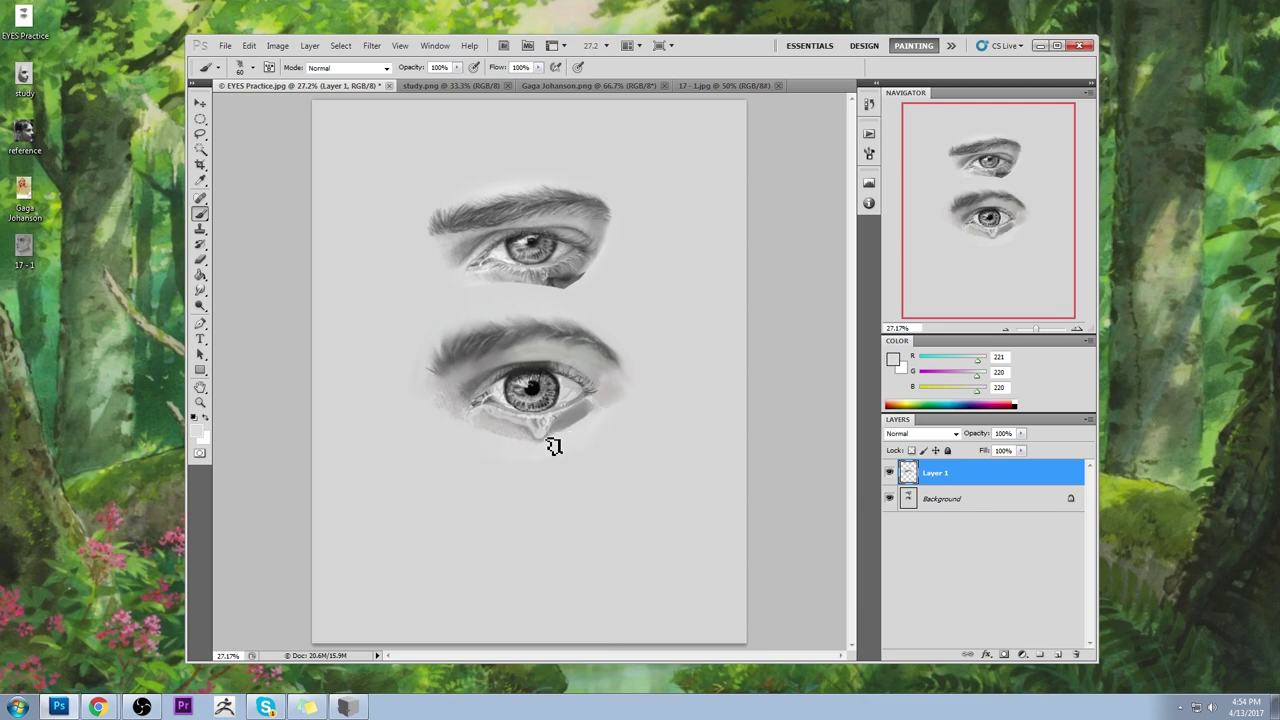
{"action": "left_click", "coordinate": [533, 440], "text": "alt"}
{"action": "left_click", "coordinate": [501, 450], "text": "alt"}
{"action": "left_click", "coordinate": [585, 443], "text": "alt"}
- Enlarge the brush to 200 px and fade the shading beside the lower eye's outer corner with sampled light greys
{"action": "key", "text": "bracketright"}
{"action": "key", "text": "bracketright"}
{"action": "left_click", "coordinate": [620, 420], "text": "alt"}
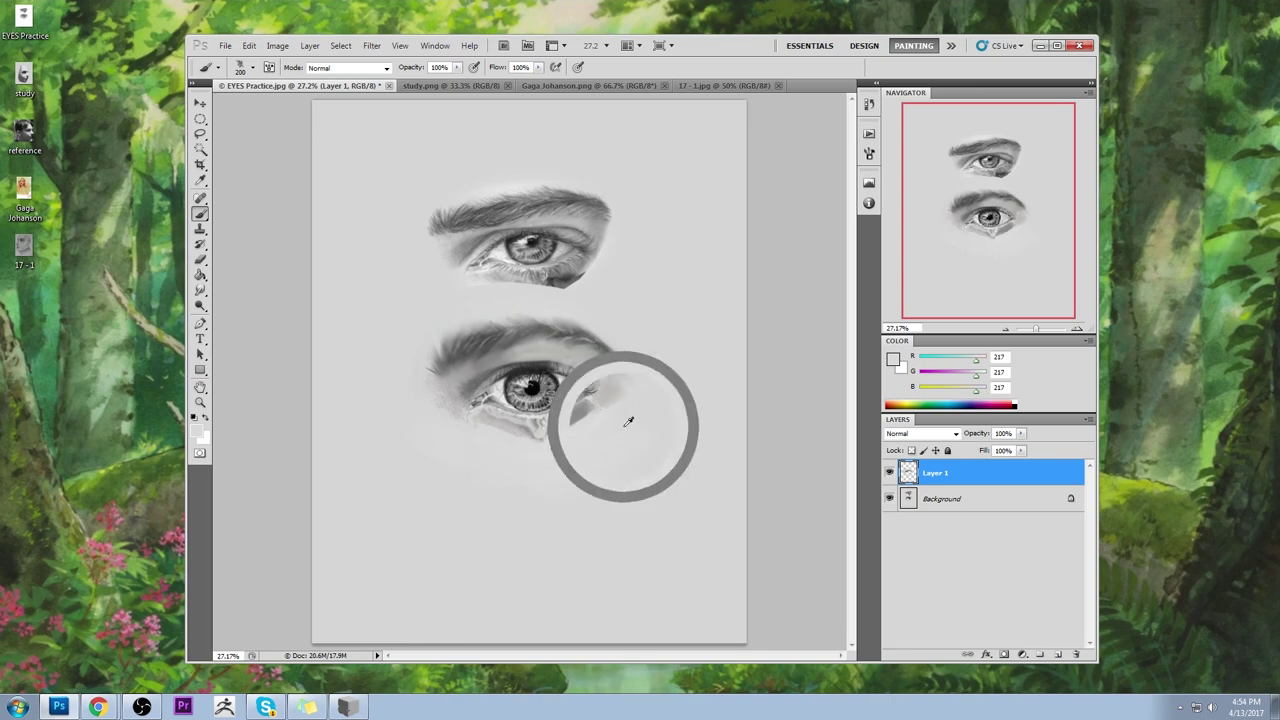
{"action": "left_click", "coordinate": [619, 419], "text": "alt"}
{"action": "mouse_move", "coordinate": [602, 404]}
{"action": "left_mouse_down"}
{"action": "mouse_move", "coordinate": [683, 365]}
{"action": "mouse_move", "coordinate": [622, 386]}
{"action": "left_mouse_up"}
{"action": "left_click", "coordinate": [620, 418], "text": "alt"}
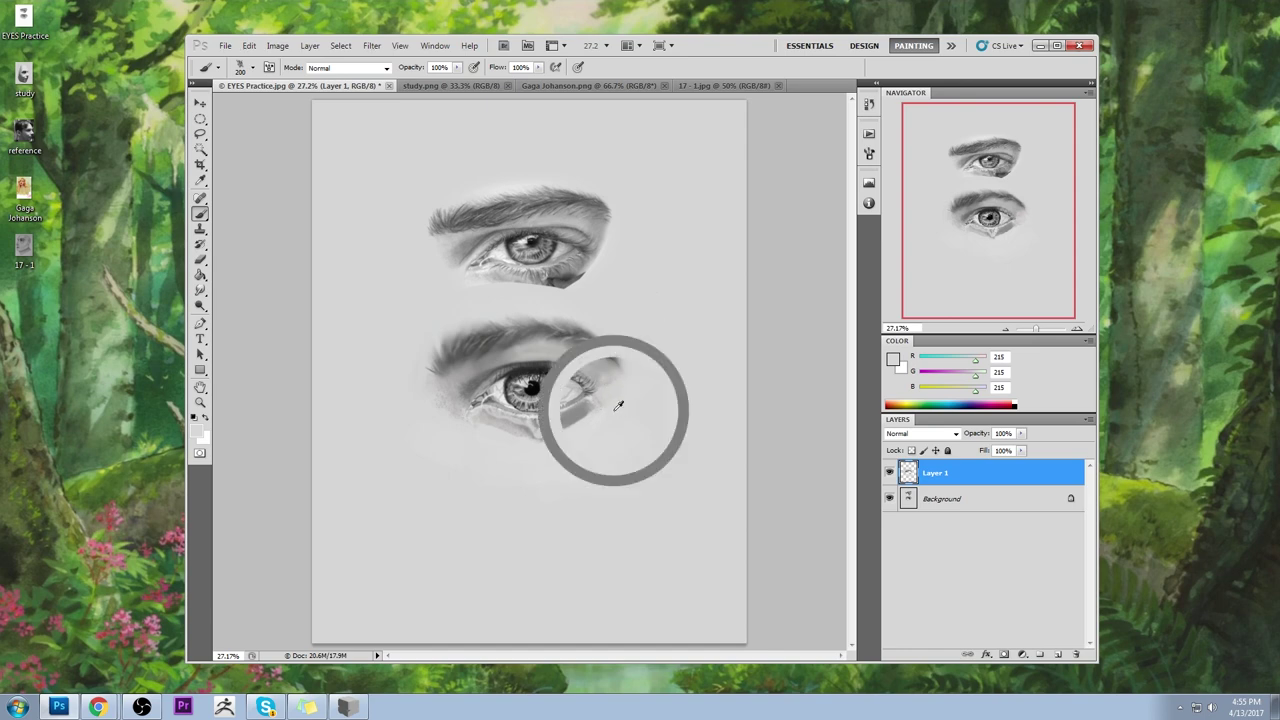
- Lower the brush opacity to 49% and try sampled dark grey strokes under the lower eye's outer corner, undoing unwanted ones
{"action": "left_click_drag", "start_coordinate": [435, 87], "coordinate": [422, 87]}
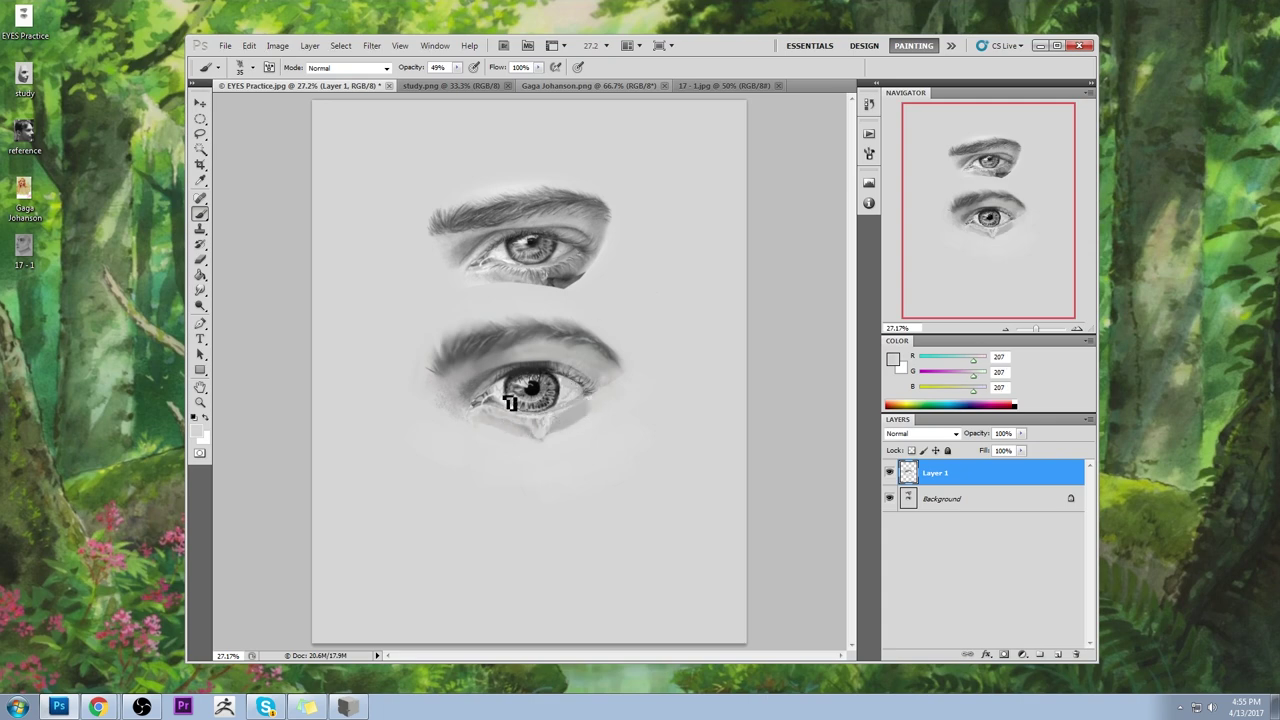
{"action": "left_click", "coordinate": [556, 364], "text": "alt"}
{"action": "mouse_move", "coordinate": [594, 407]}
{"action": "left_mouse_down"}
{"action": "mouse_move", "coordinate": [566, 426]}
{"action": "mouse_move", "coordinate": [586, 418]}
{"action": "left_mouse_up"}
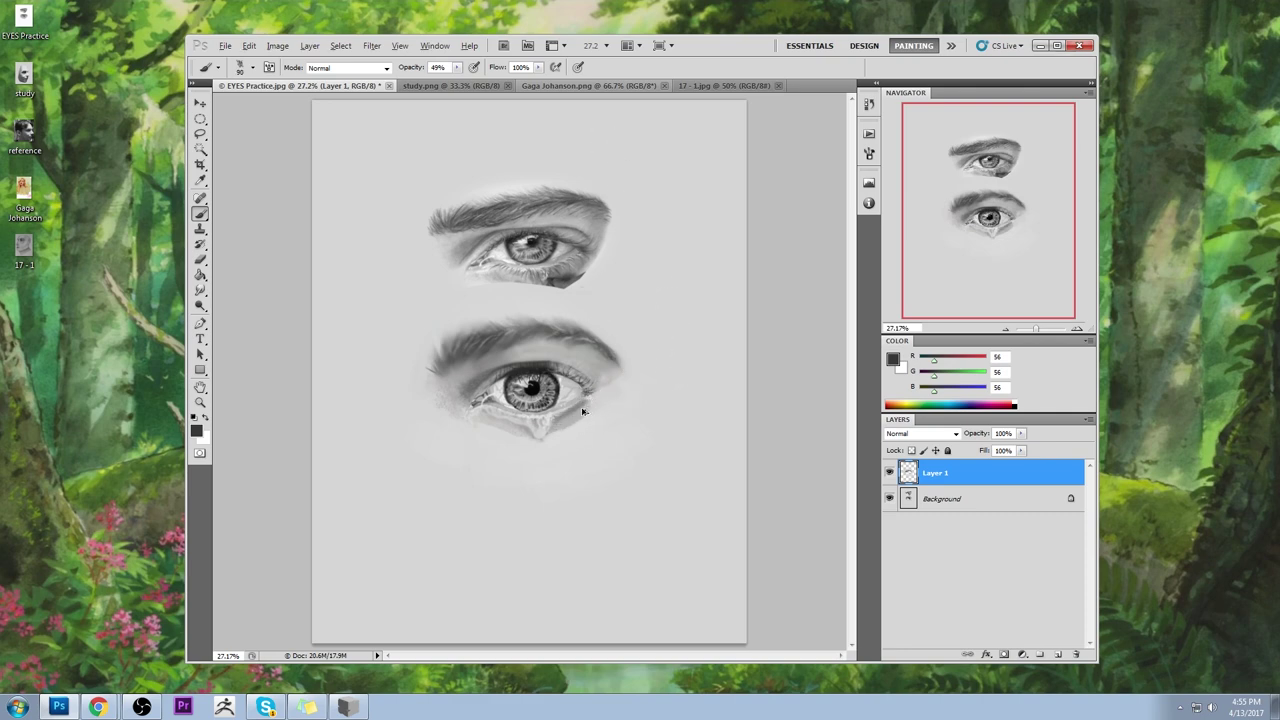
{"action": "key", "text": "ctrl+alt+z"}
{"action": "key", "text": "ctrl+alt+z"}
{"action": "mouse_move", "coordinate": [589, 408]}
{"action": "left_mouse_down"}
{"action": "mouse_move", "coordinate": [551, 423]}
{"action": "mouse_move", "coordinate": [587, 417]}
{"action": "left_mouse_up"}
{"action": "mouse_move", "coordinate": [591, 409]}
{"action": "left_mouse_down"}
{"action": "mouse_move", "coordinate": [550, 414]}
{"action": "mouse_move", "coordinate": [601, 389]}
{"action": "mouse_move", "coordinate": [529, 417]}
{"action": "mouse_move", "coordinate": [490, 415]}
{"action": "left_mouse_up"}
{"action": "key", "text": "ctrl+z"}
- Set the brush opacity to 57% and rework the shading under the lower eye's inner corner with sampled mid and light greys
{"action": "left_click", "coordinate": [525, 427], "text": "alt"}
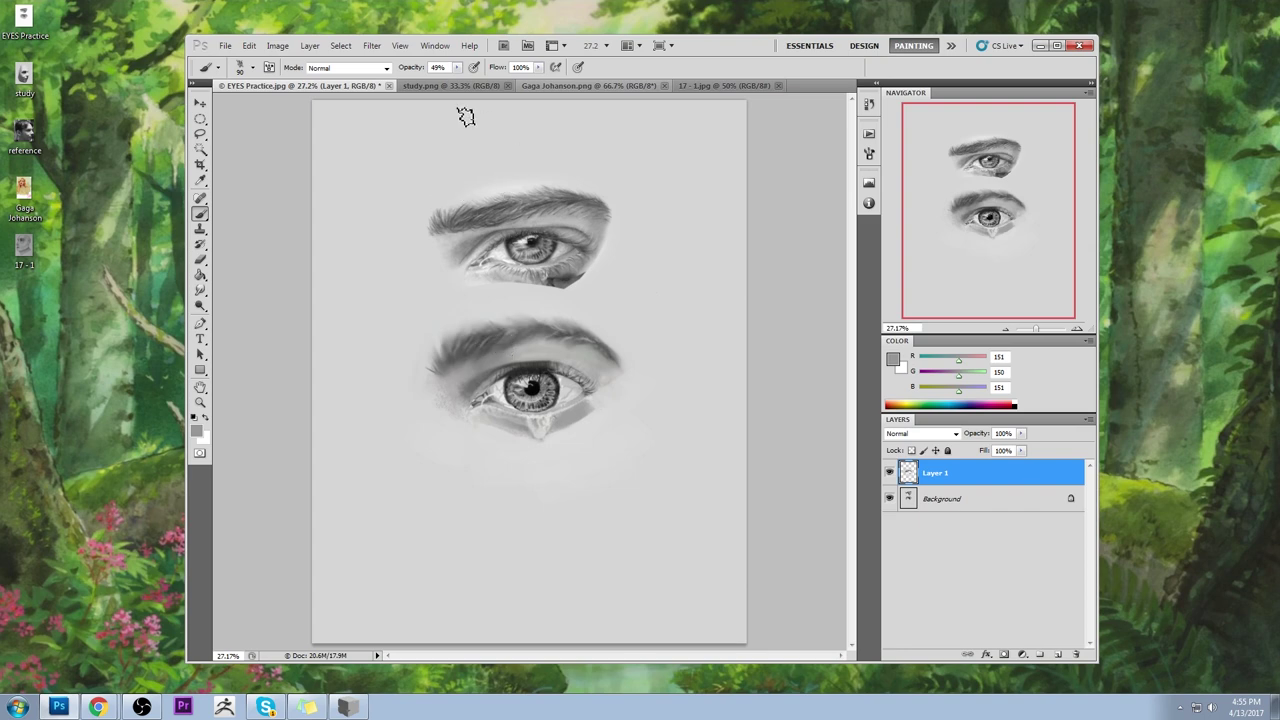
{"action": "left_click_drag", "start_coordinate": [456, 67], "coordinate": [464, 82]}
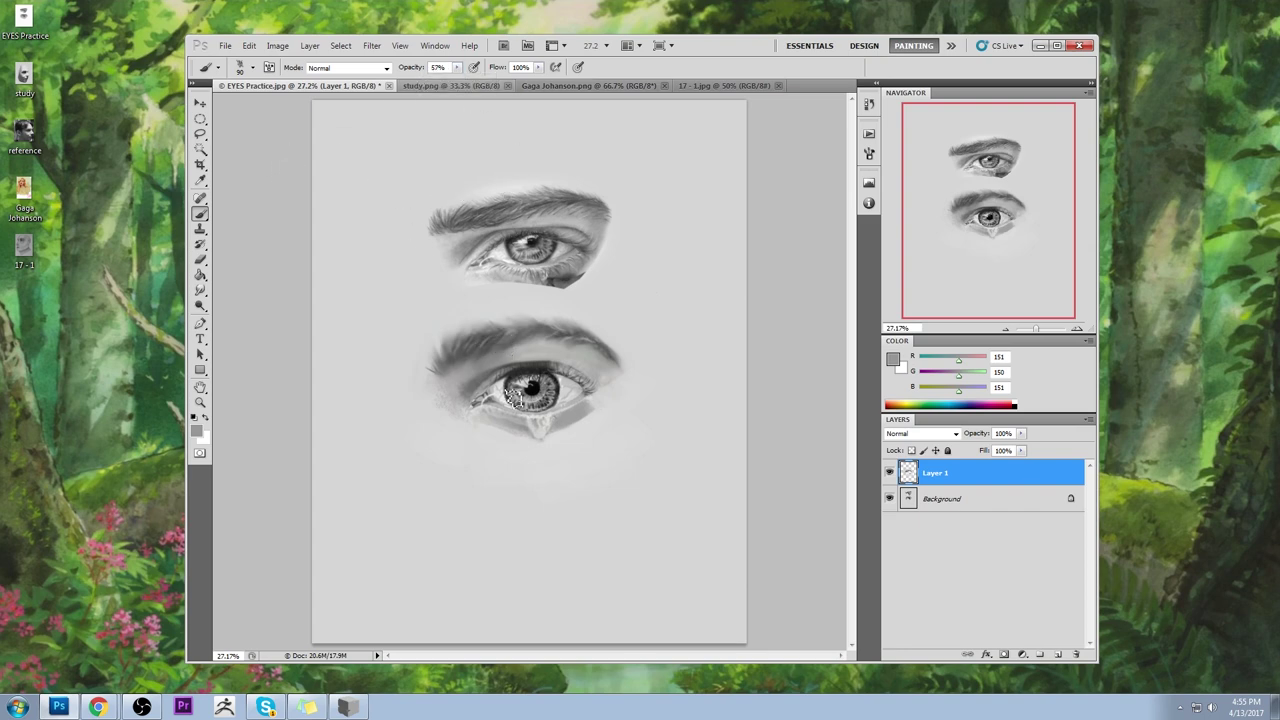
{"action": "left_click", "coordinate": [487, 420], "text": "alt"}
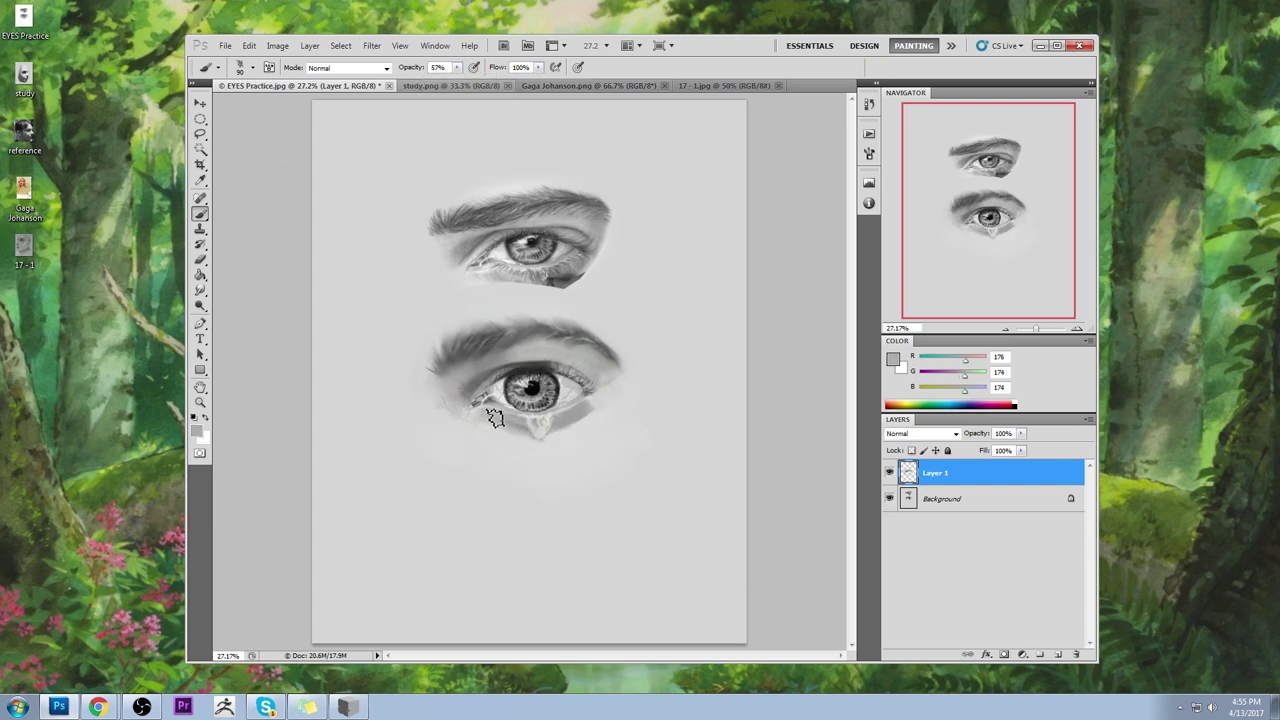
{"action": "left_click", "coordinate": [501, 440], "text": "alt"}
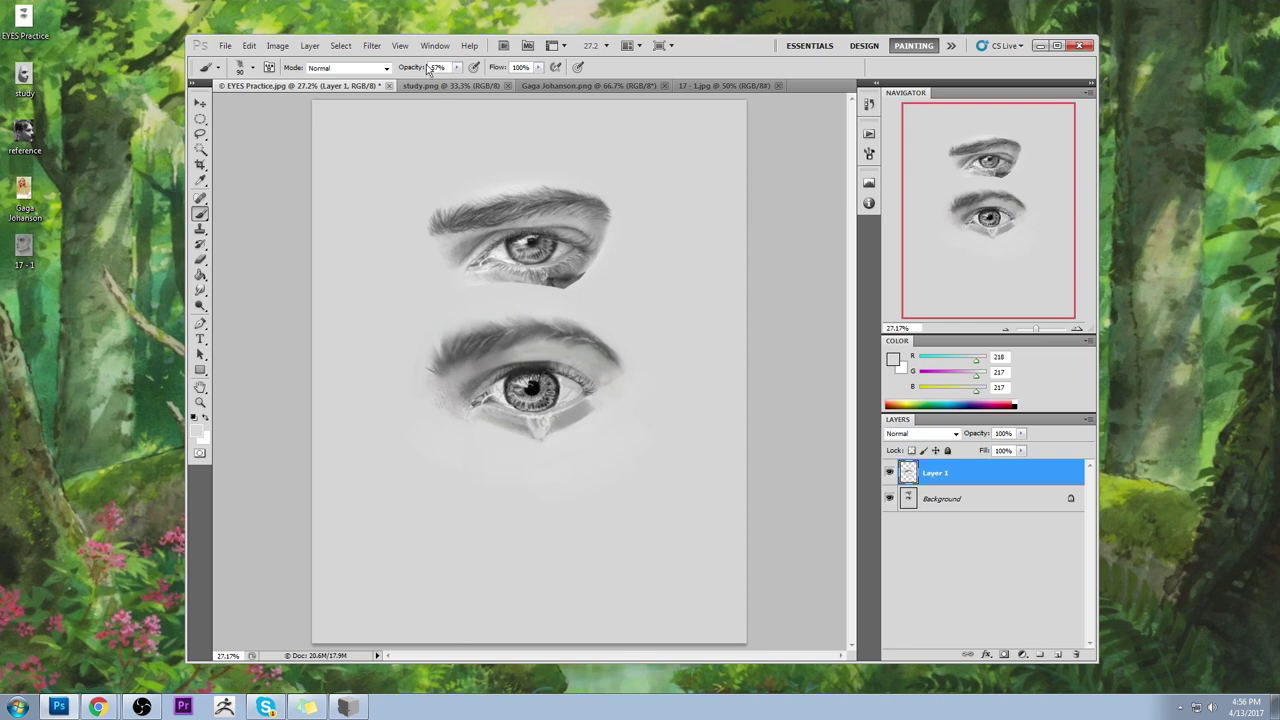
- Raise the brush opacity to 83% and blend below the tear and outer lower lid with sampled light and mid greys
{"action": "left_click_drag", "start_coordinate": [430, 68], "coordinate": [470, 72]}
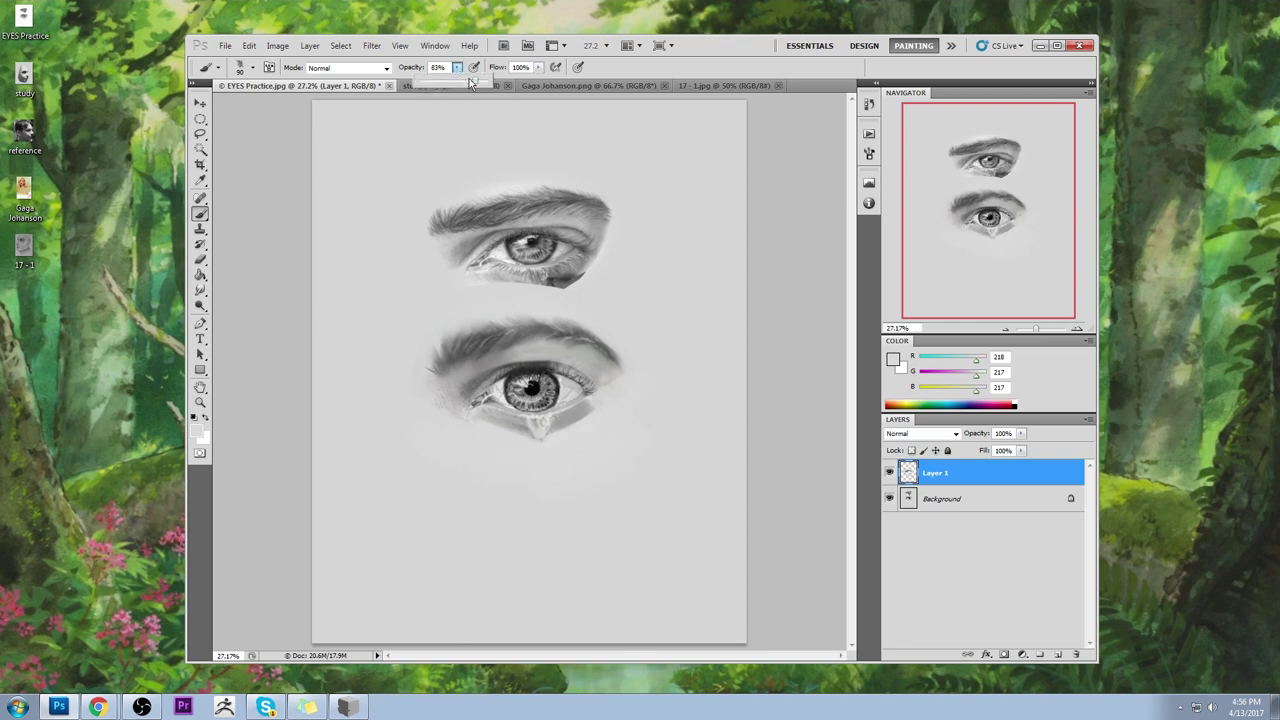
{"action": "left_click", "coordinate": [531, 444], "text": "alt"}
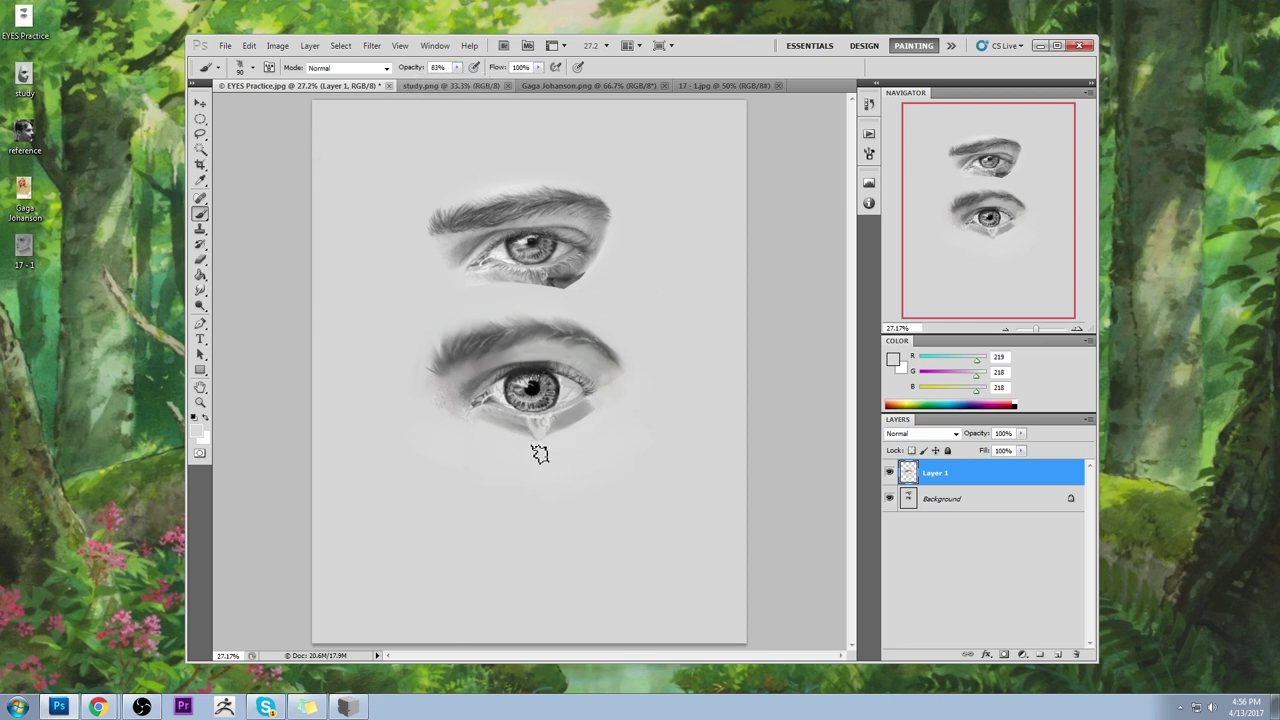
{"action": "left_click", "coordinate": [615, 423], "text": "alt"}
{"action": "left_click", "coordinate": [590, 405], "text": "alt"}
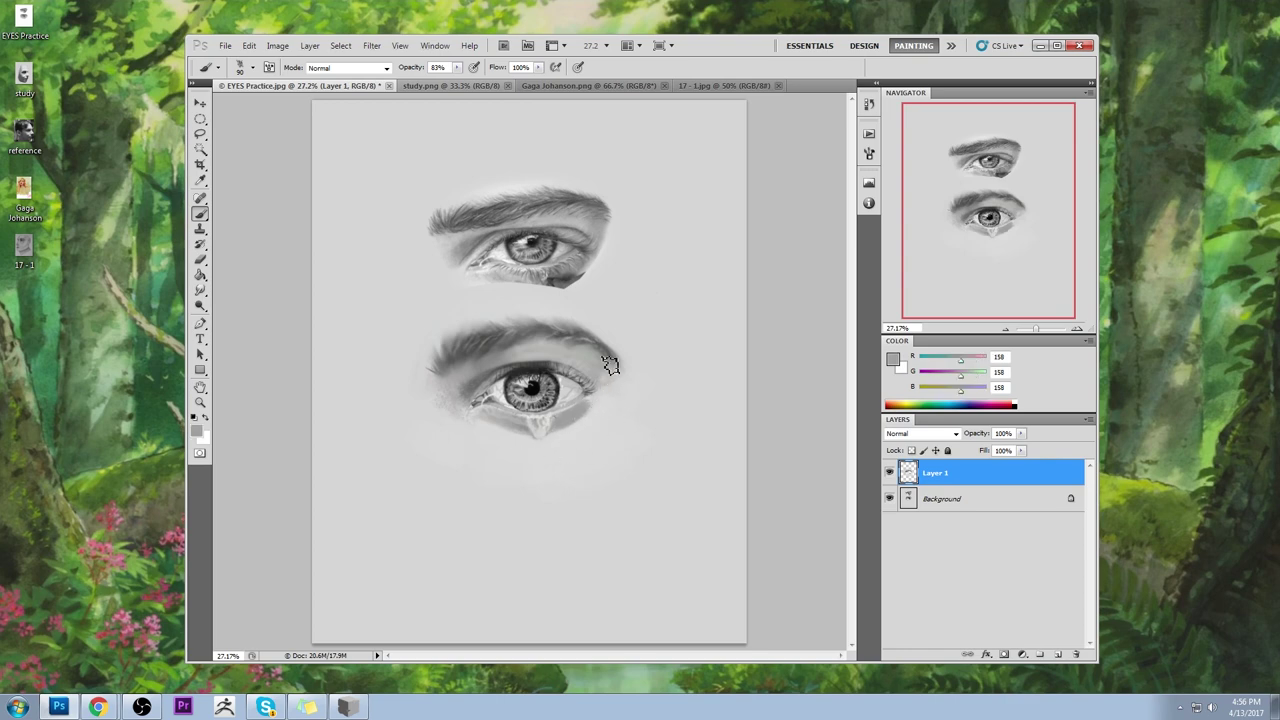
- Switch to the 100 px soft round brush with 0% hardness and enlarge it to 250 px
{"action": "right_click", "coordinate": [530, 392]}
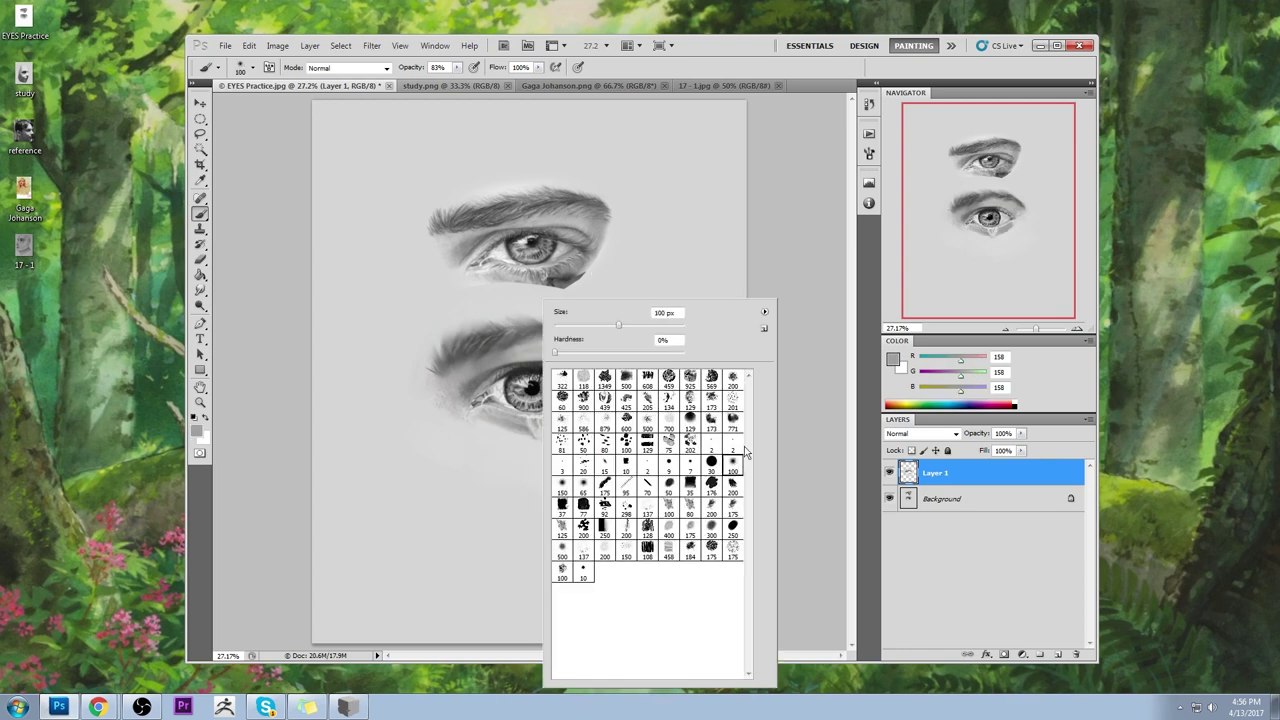
{"action": "left_click", "coordinate": [817, 287]}
{"action": "key", "text": "bracketright"}
{"action": "key", "text": "bracketright"}
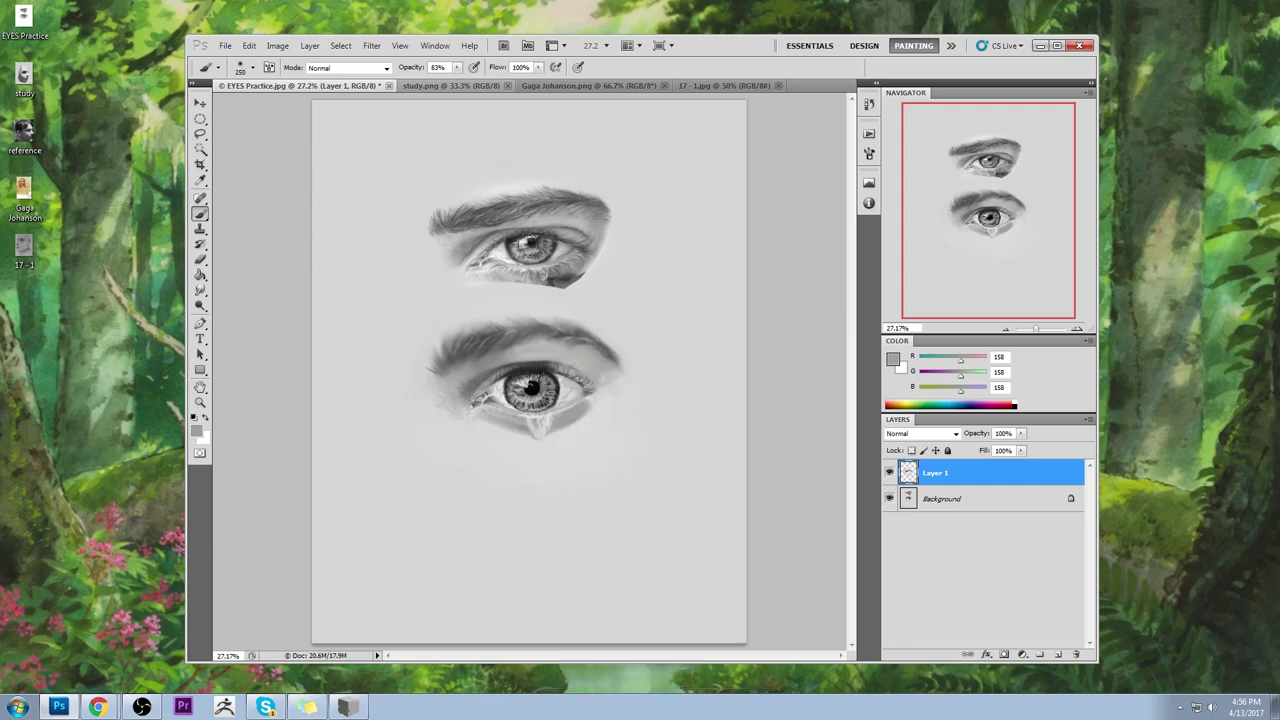
- Enlarge the soft brush to 500 px, reduce its opacity to 41%, and sample mid greys from the lower eye's lids
{"action": "left_click", "coordinate": [457, 68]}
{"action": "left_click", "coordinate": [327, 123]}
{"action": "left_click", "coordinate": [557, 379], "text": "alt"}
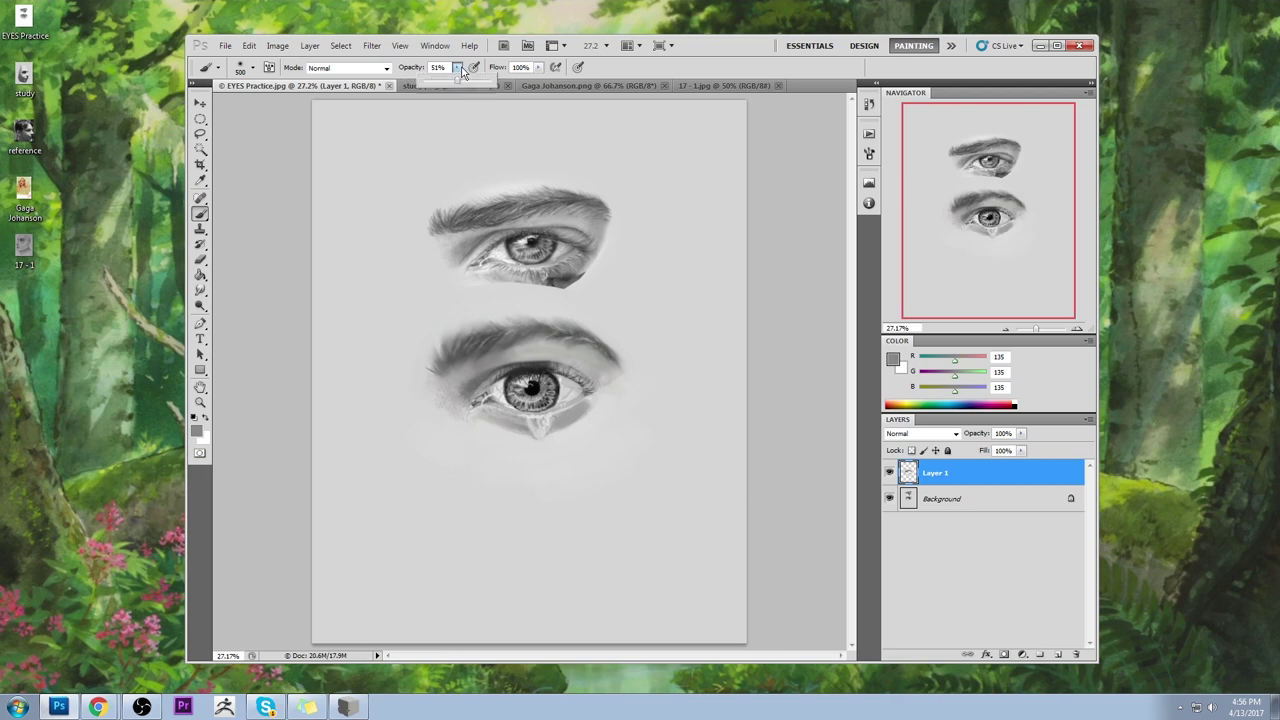
{"action": "left_click", "coordinate": [457, 67]}
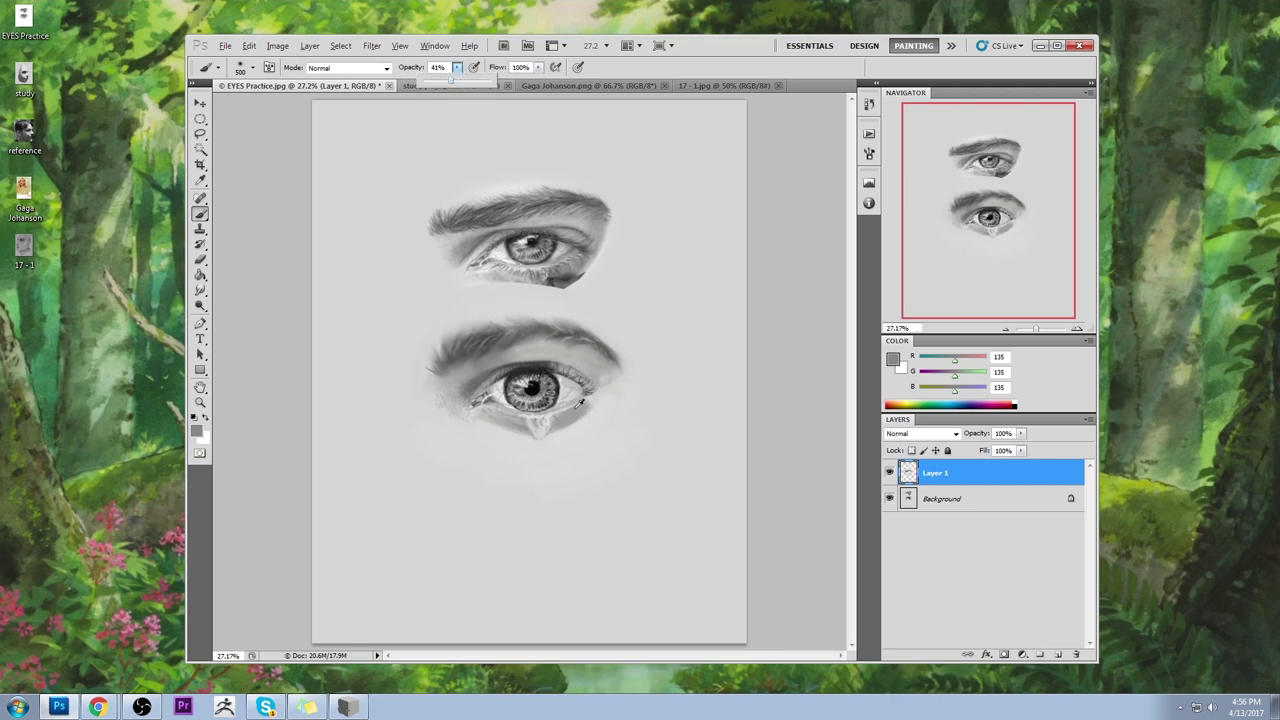
{"action": "left_click", "coordinate": [578, 403], "text": "alt"}
- Merge Layer 1 into the Background and set the brush's blending mode to Darken
{"action": "left_click", "coordinate": [348, 68]}
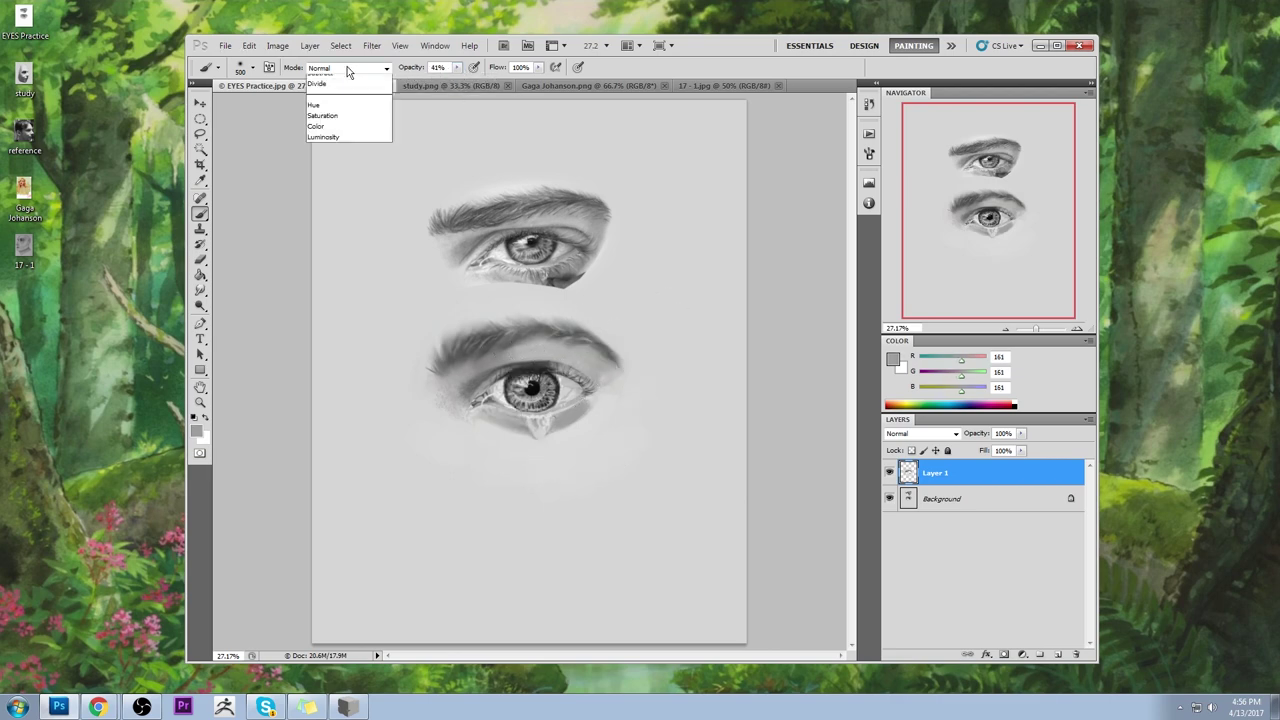
{"action": "left_click", "coordinate": [962, 468]}
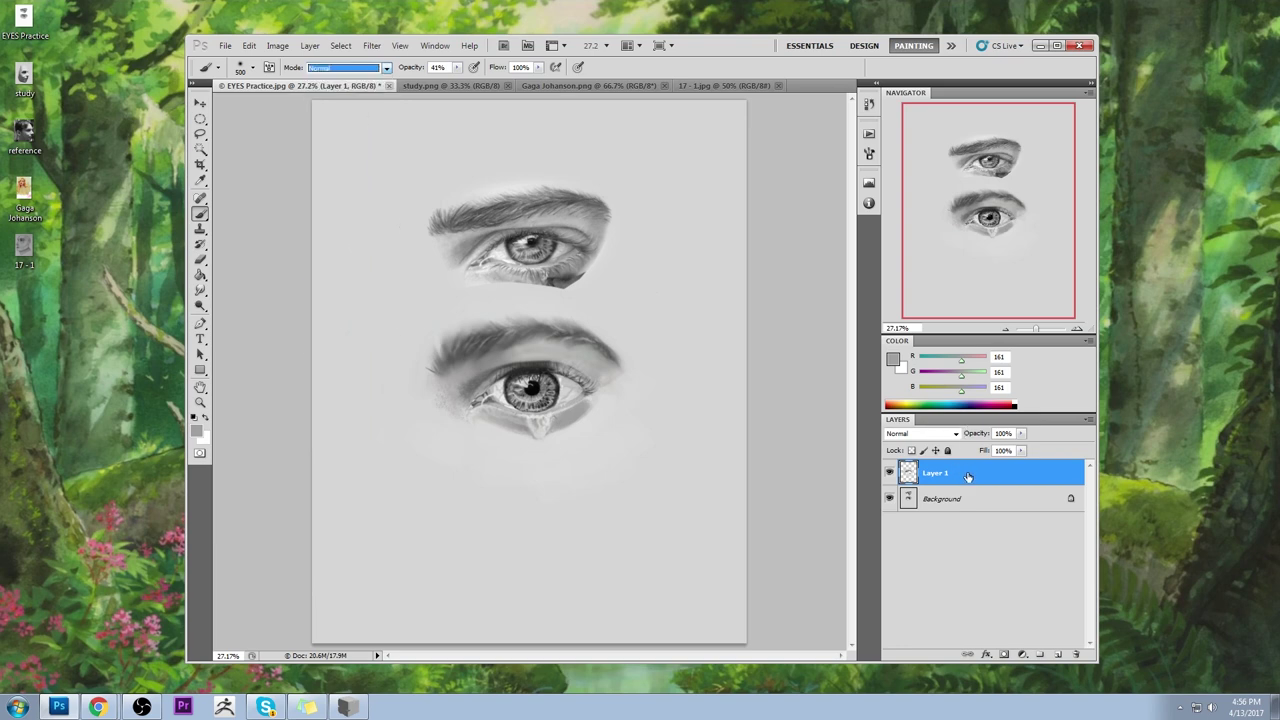
{"action": "right_click", "coordinate": [965, 473]}
{"action": "left_click", "coordinate": [1002, 430]}
{"action": "left_click", "coordinate": [340, 67]}
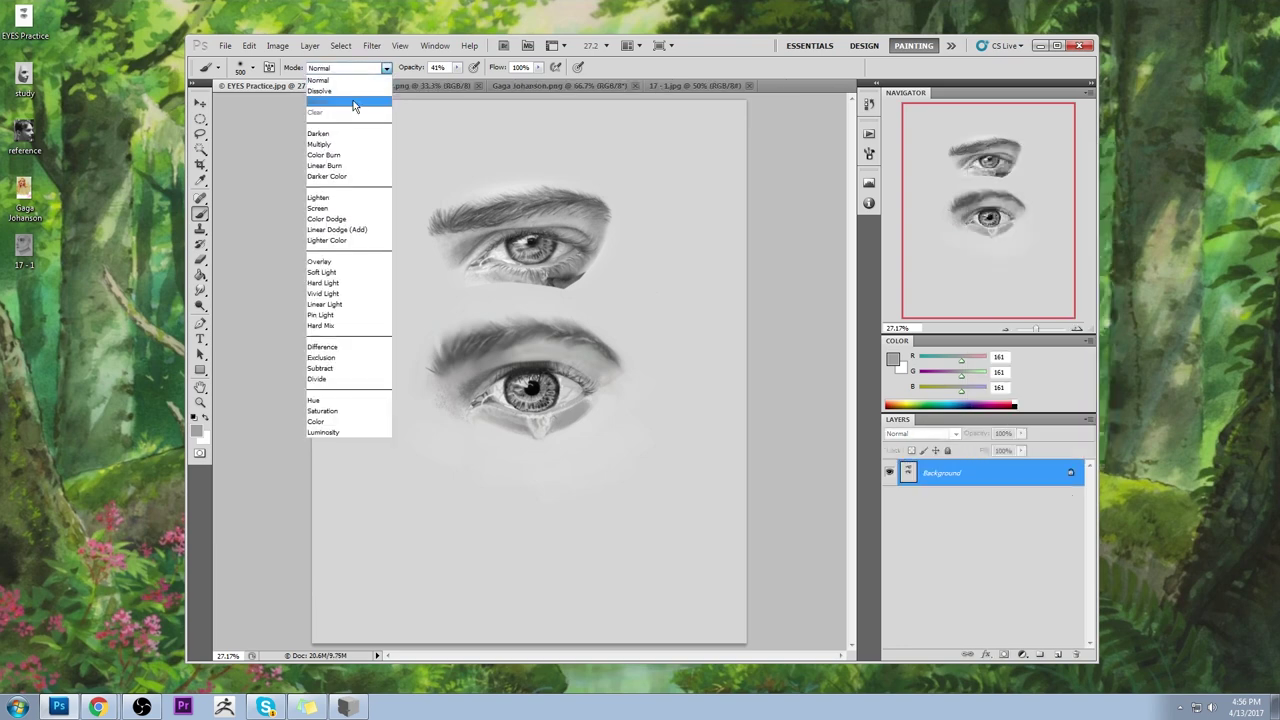
{"action": "left_click", "coordinate": [345, 139]}
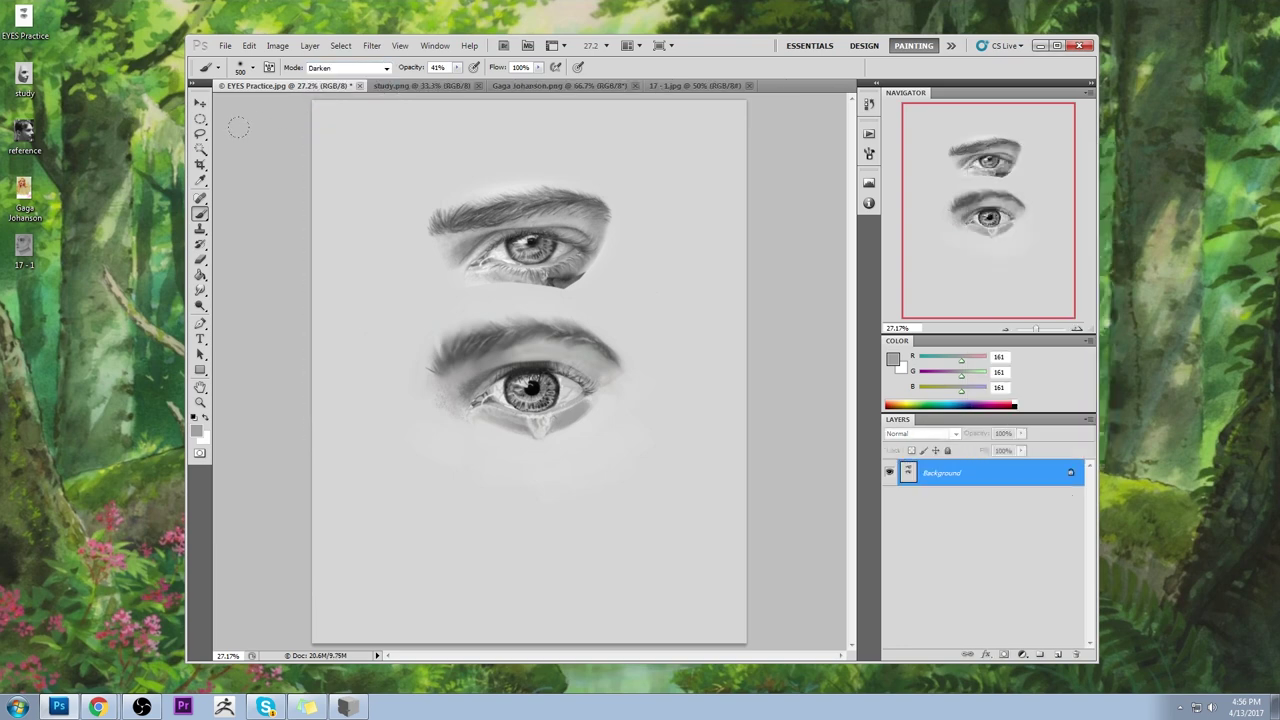
- Sample dark greys above the lower eye's iris and softly darken its upper lid and inner corner with the Darken brush
{"action": "left_click", "coordinate": [552, 362], "text": "alt"}
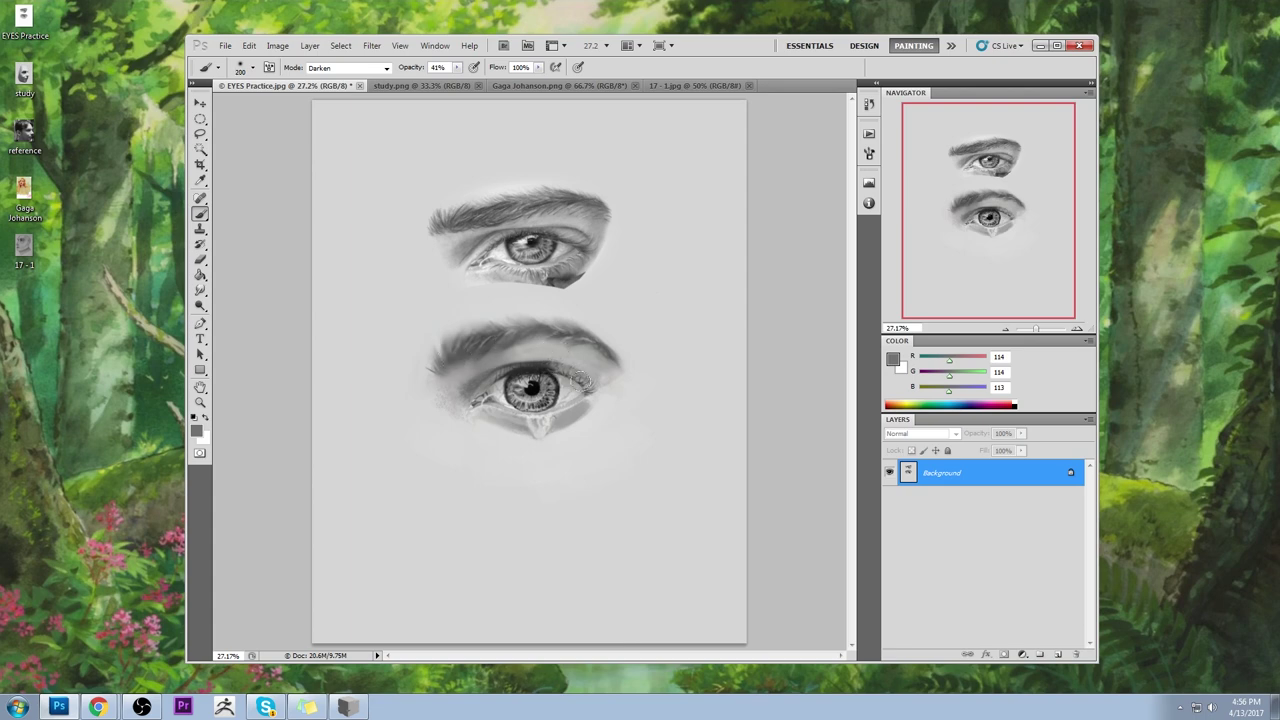
{"action": "left_click", "coordinate": [544, 366], "text": "alt"}
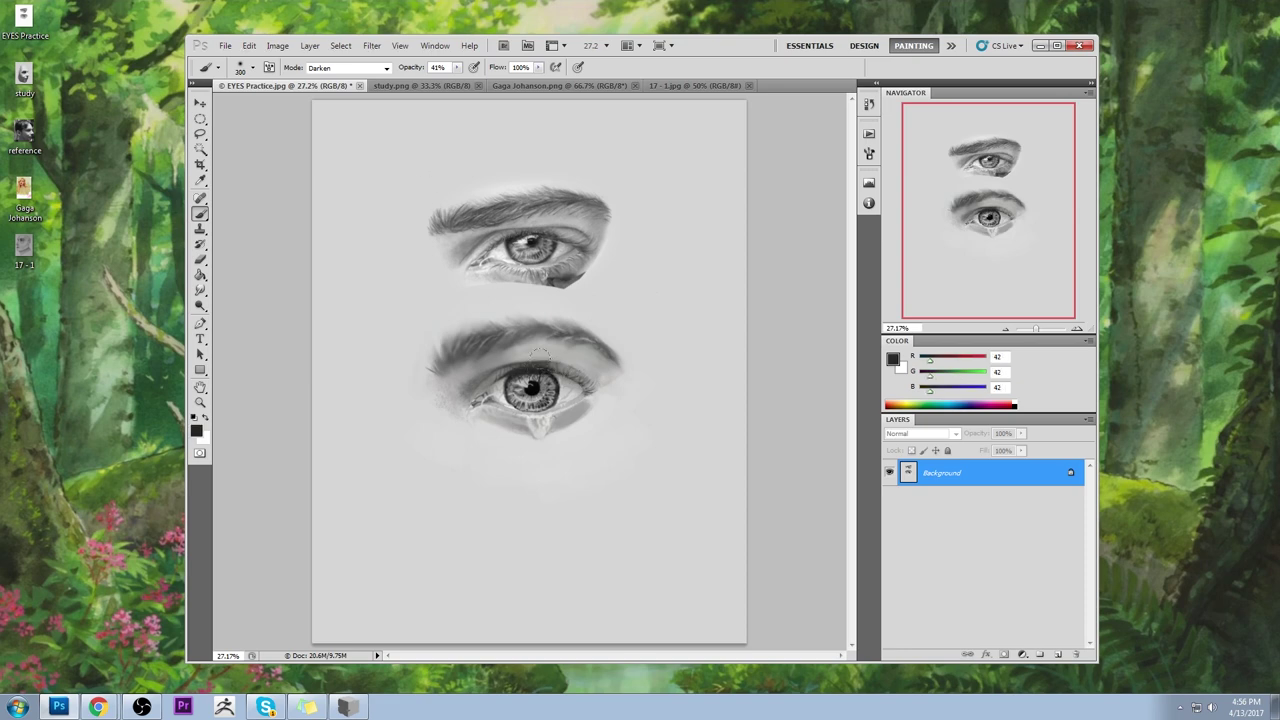
{"action": "left_click_drag", "start_coordinate": [506, 366], "coordinate": [473, 385]}
{"action": "key", "text": "z"}
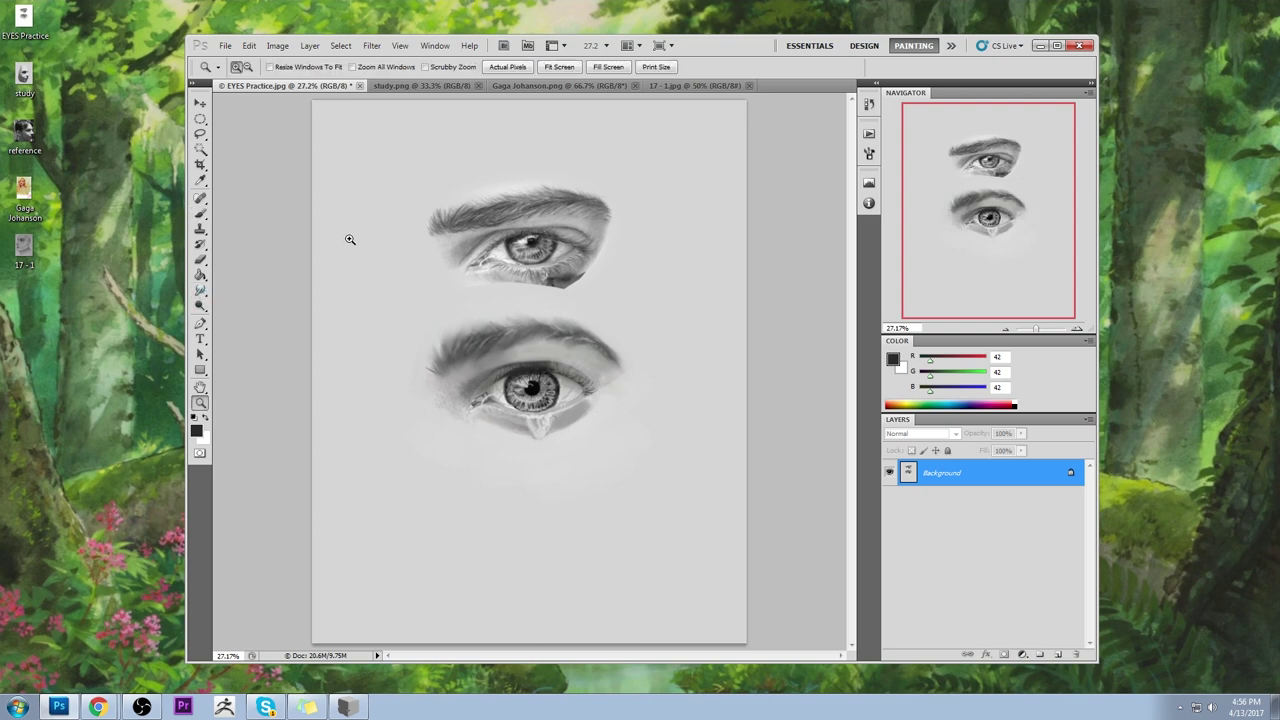
{"action": "left_click_drag", "start_coordinate": [347, 235], "coordinate": [691, 486]}
{"action": "key", "text": "b"}
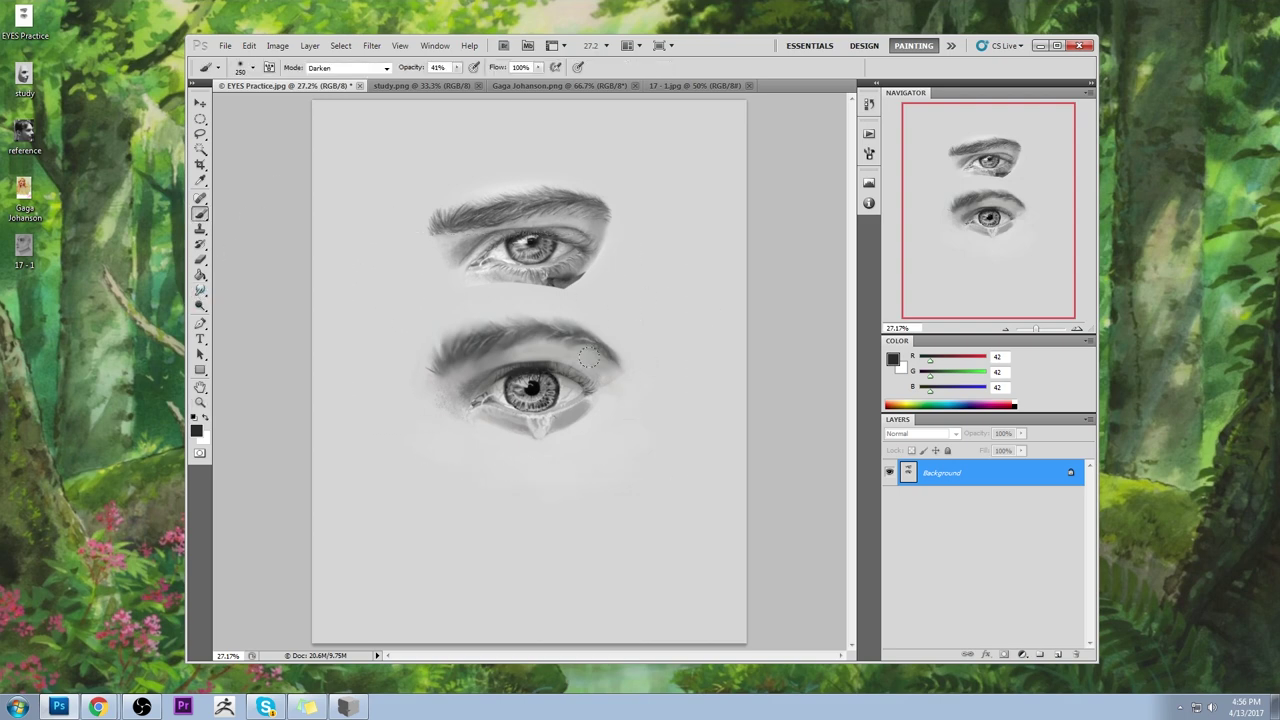
- Sample greys around the lower eye's outer brow and lid, and softly darken that area with the Darken brush enlarged to 700 px
{"action": "mouse_move", "coordinate": [548, 345]}
{"action": "left_mouse_down"}
{"action": "mouse_move", "coordinate": [570, 323]}
{"action": "mouse_move", "coordinate": [585, 350]}
{"action": "left_mouse_up"}
{"action": "left_click", "coordinate": [610, 370], "text": "alt"}
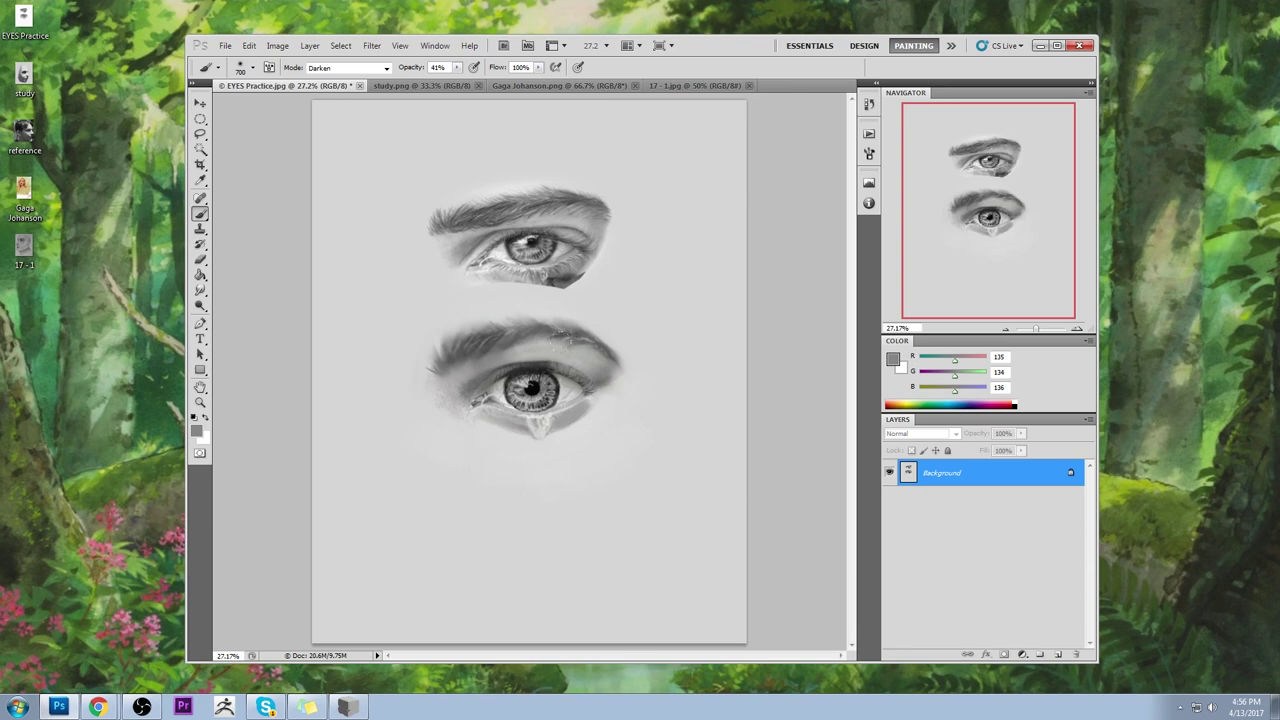
{"action": "left_click", "coordinate": [613, 365], "text": "alt"}
{"action": "left_click", "coordinate": [600, 381], "text": "alt"}
{"action": "left_click", "coordinate": [588, 368], "text": "alt"}
{"action": "mouse_move", "coordinate": [593, 363]}
{"action": "left_mouse_down"}
{"action": "mouse_move", "coordinate": [557, 329]}
{"action": "mouse_move", "coordinate": [609, 369]}
{"action": "mouse_move", "coordinate": [557, 371]}
{"action": "mouse_move", "coordinate": [611, 394]}
{"action": "mouse_move", "coordinate": [613, 354]}
{"action": "left_mouse_up"}
{"action": "left_click_drag", "start_coordinate": [556, 321], "coordinate": [637, 318]}
{"action": "left_click_drag", "start_coordinate": [619, 370], "coordinate": [636, 428]}
- Set the brush's blending mode to Normal and choose the 80 px textured brush
{"action": "left_click", "coordinate": [350, 67]}
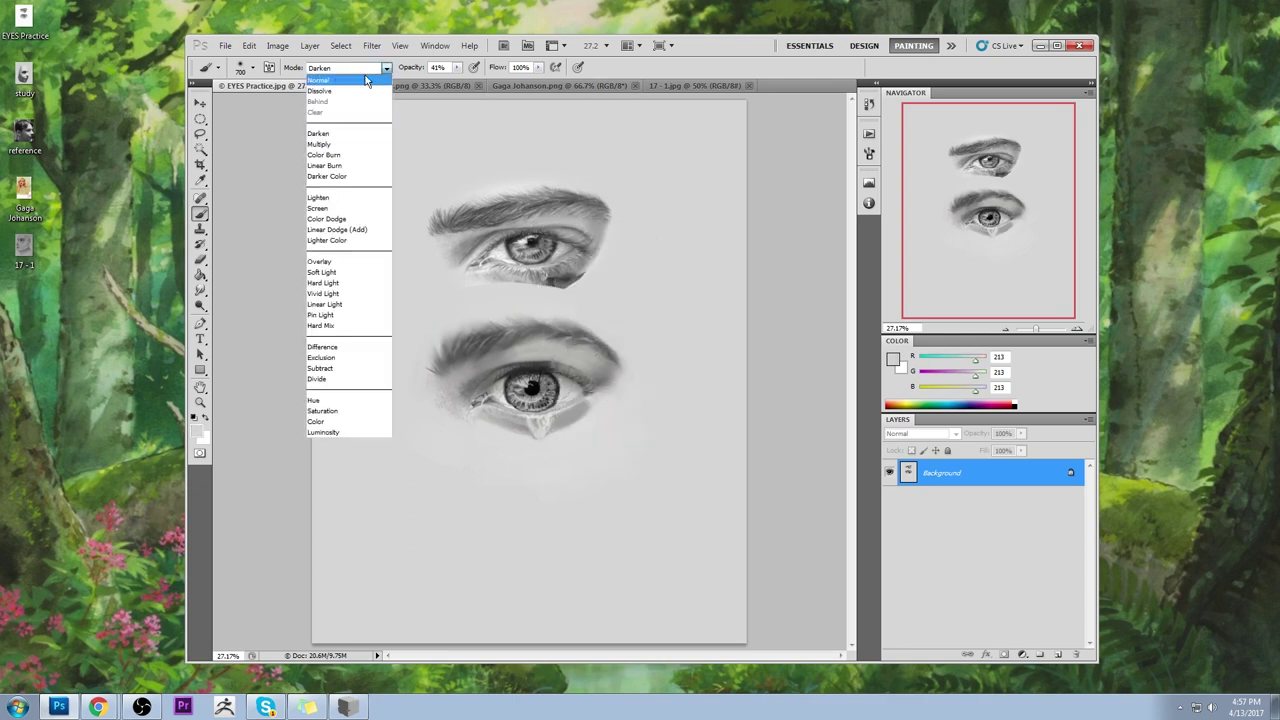
{"action": "left_click", "coordinate": [335, 80]}
{"action": "right_click", "coordinate": [582, 300]}
{"action": "left_click", "coordinate": [728, 508]}
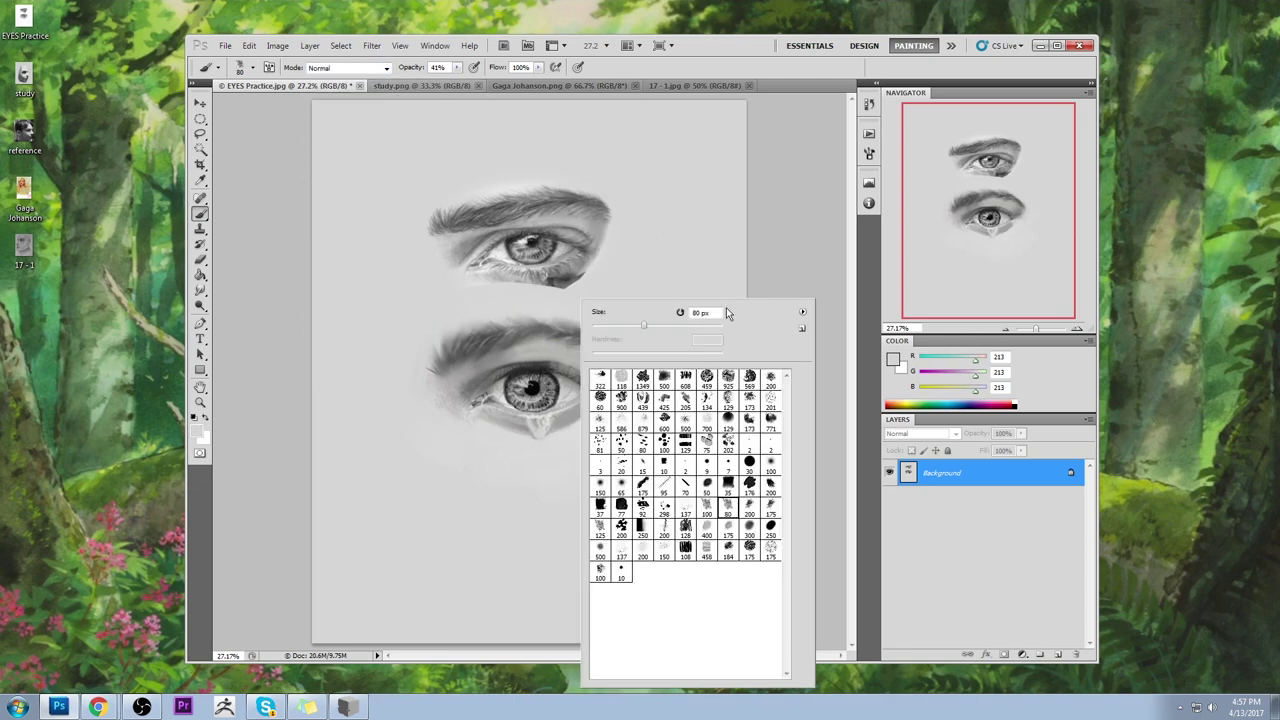
{"action": "left_click", "coordinate": [786, 224]}
- Sample greys around the lower eye's outer corner, blend its edge softly, and enlarge the textured brush to 175 px
{"action": "left_click", "coordinate": [600, 358], "text": "alt"}
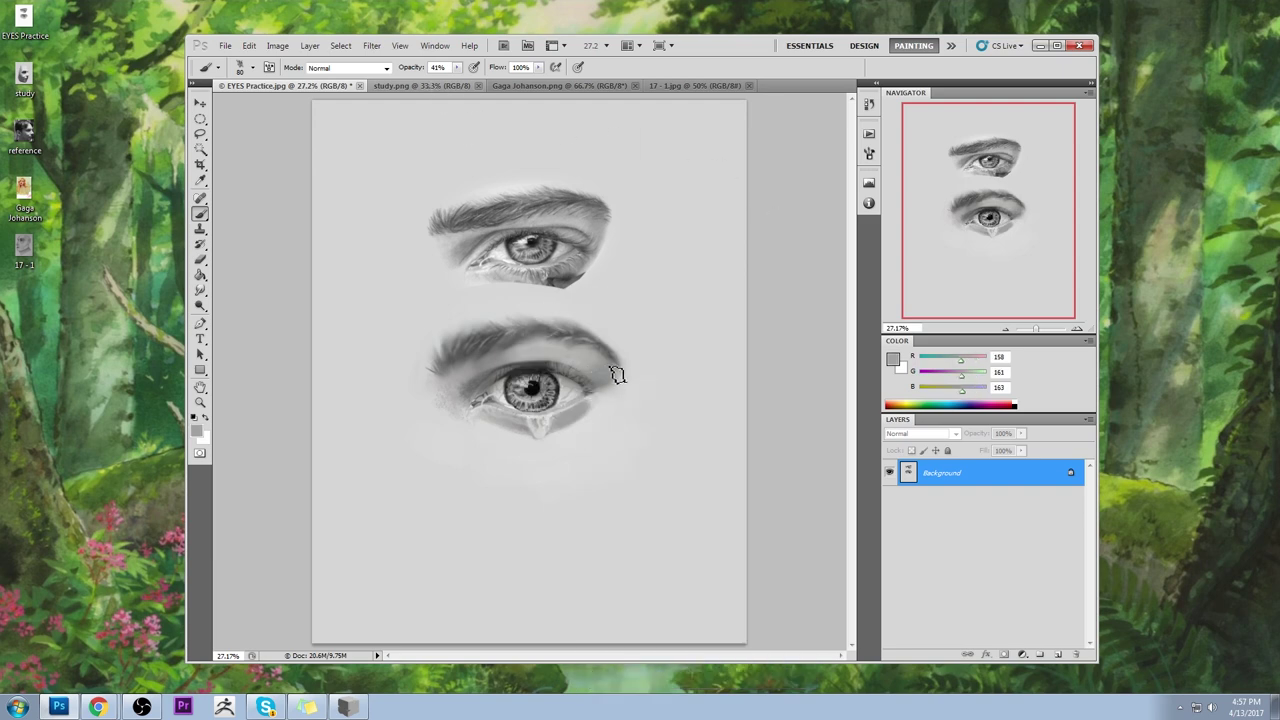
{"action": "left_click", "coordinate": [633, 393], "text": "alt"}
{"action": "left_click", "coordinate": [603, 400], "text": "alt"}
{"action": "key", "text": "]"}
{"action": "key", "text": "]"}
{"action": "key", "text": "]"}
{"action": "key", "text": "]"}
{"action": "key", "text": "]"}
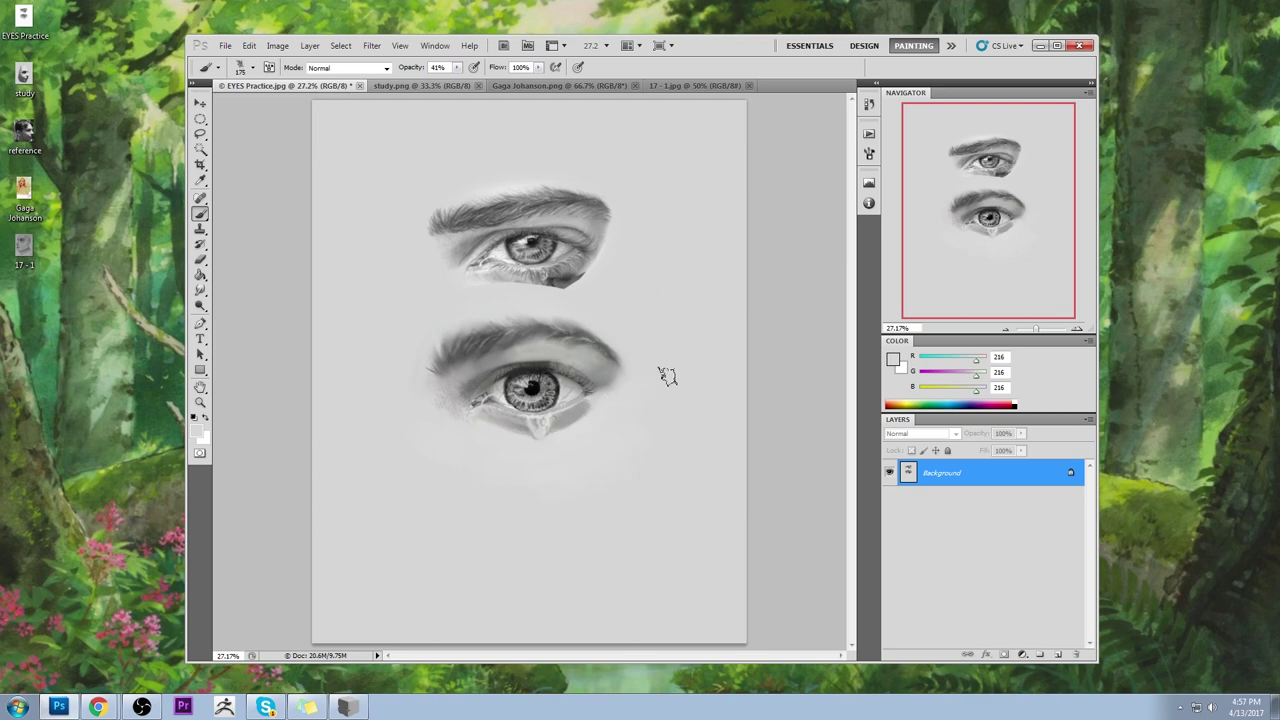
- Shade the skin below the lower eye's inner corner with a sampled grey, and reduce the brush to 90 px after sampling the background
{"action": "left_click", "coordinate": [459, 405], "text": "alt"}
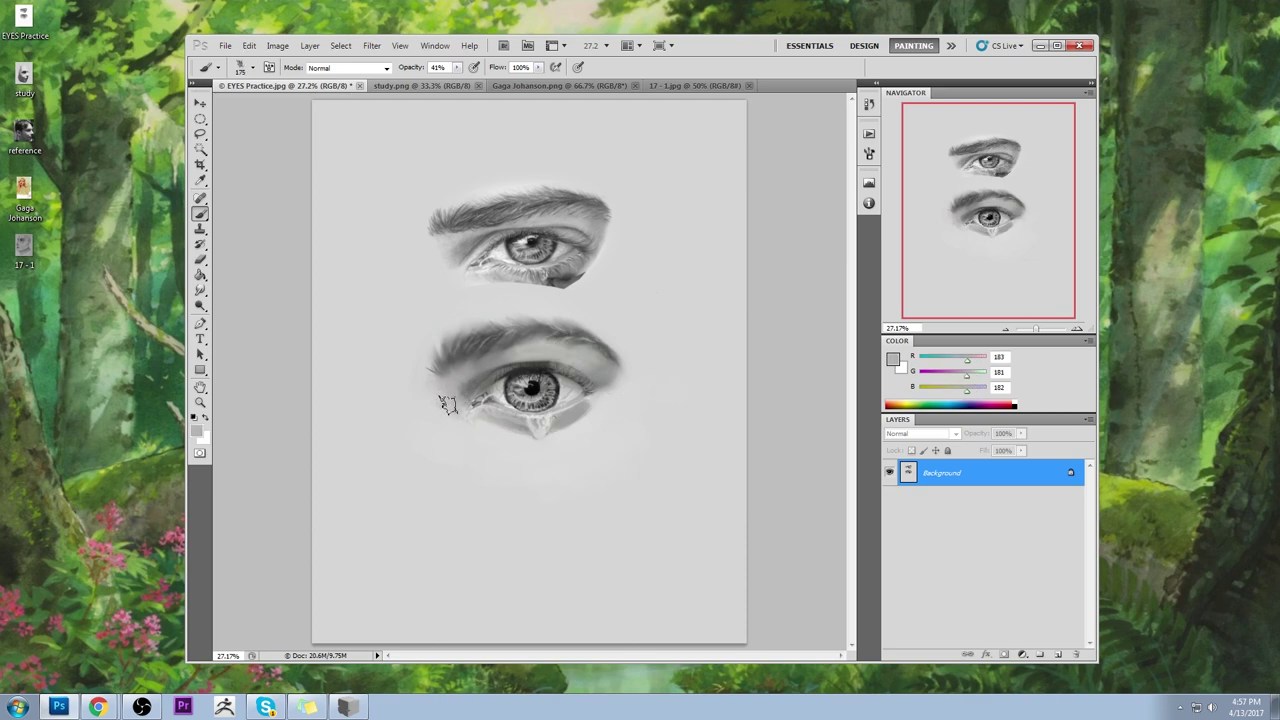
{"action": "left_click_drag", "start_coordinate": [443, 433], "coordinate": [466, 477]}
{"action": "left_click", "coordinate": [641, 305], "text": "alt"}
{"action": "key", "text": "bracketleft"}
{"action": "key", "text": "bracketleft"}
{"action": "key", "text": "bracketleft"}
{"action": "key", "text": "bracketleft"}
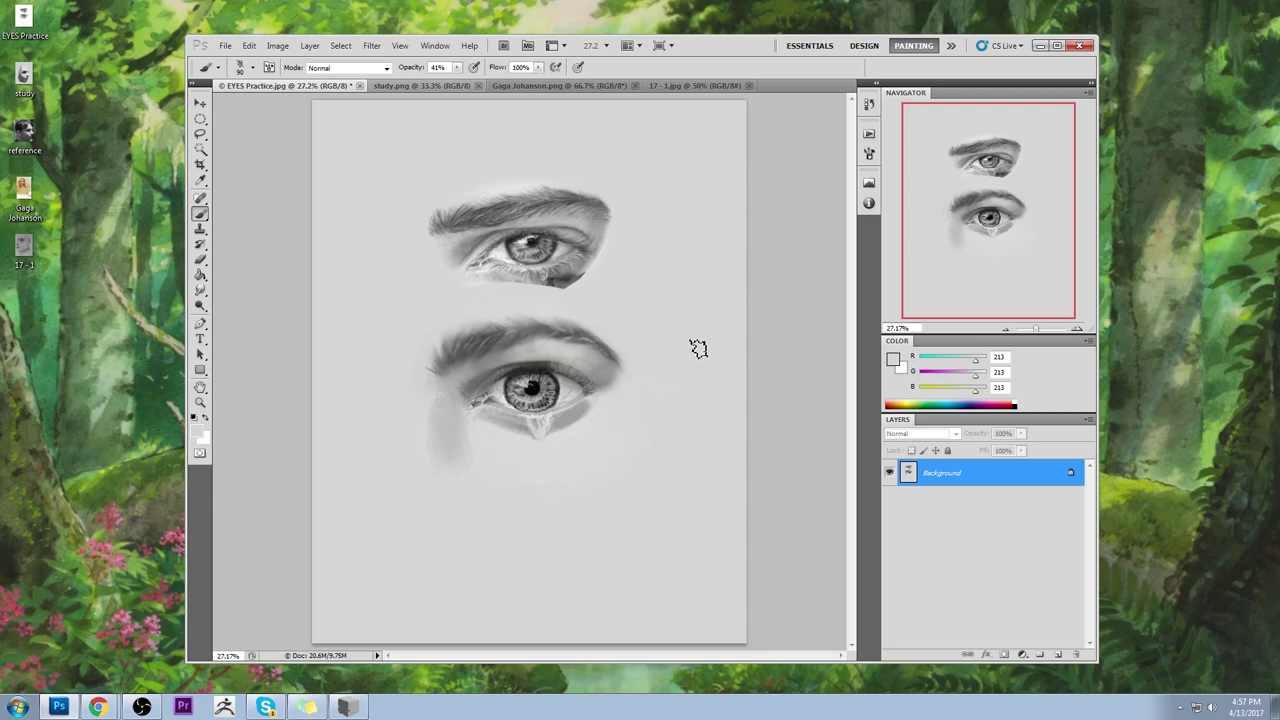
- Switch to the 10 px round brush and set the foreground colour to pure red (RGB 255, 0, 0)
{"action": "right_click", "coordinate": [603, 384]}
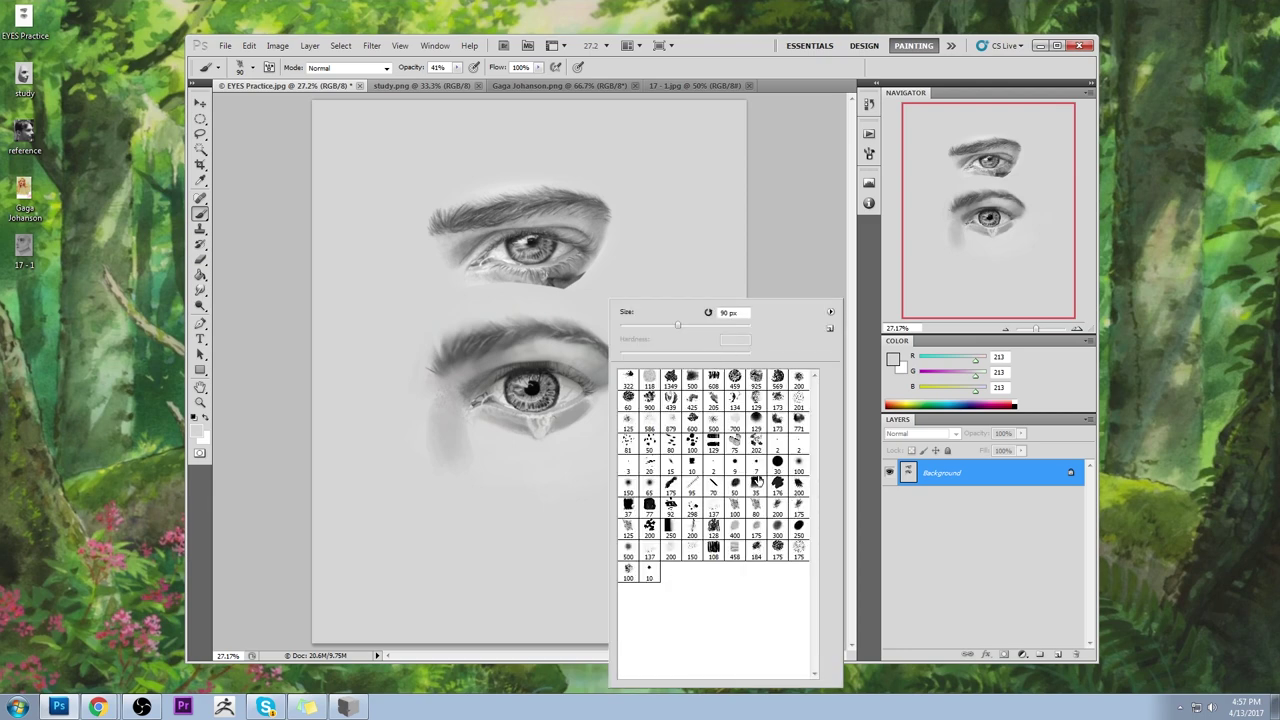
{"action": "left_click", "coordinate": [650, 574]}
{"action": "left_click", "coordinate": [893, 359]}
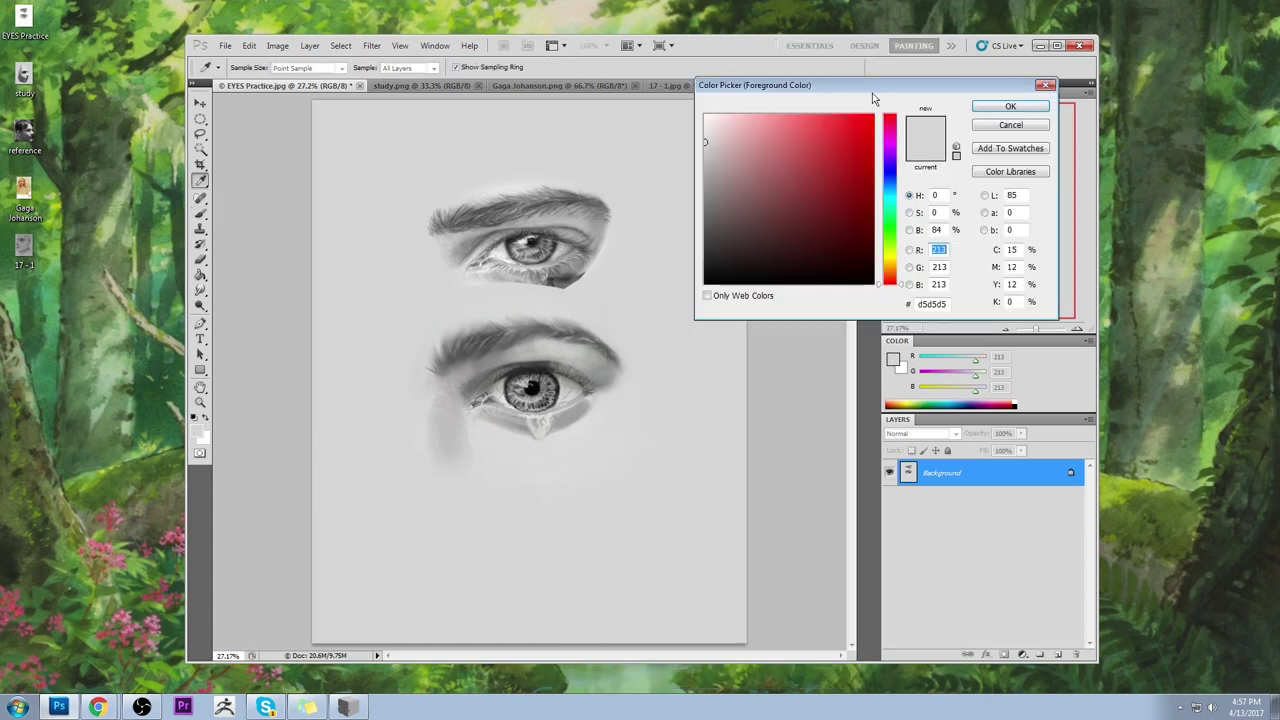
{"action": "left_click", "coordinate": [873, 114]}
{"action": "left_click", "coordinate": [1010, 108]}
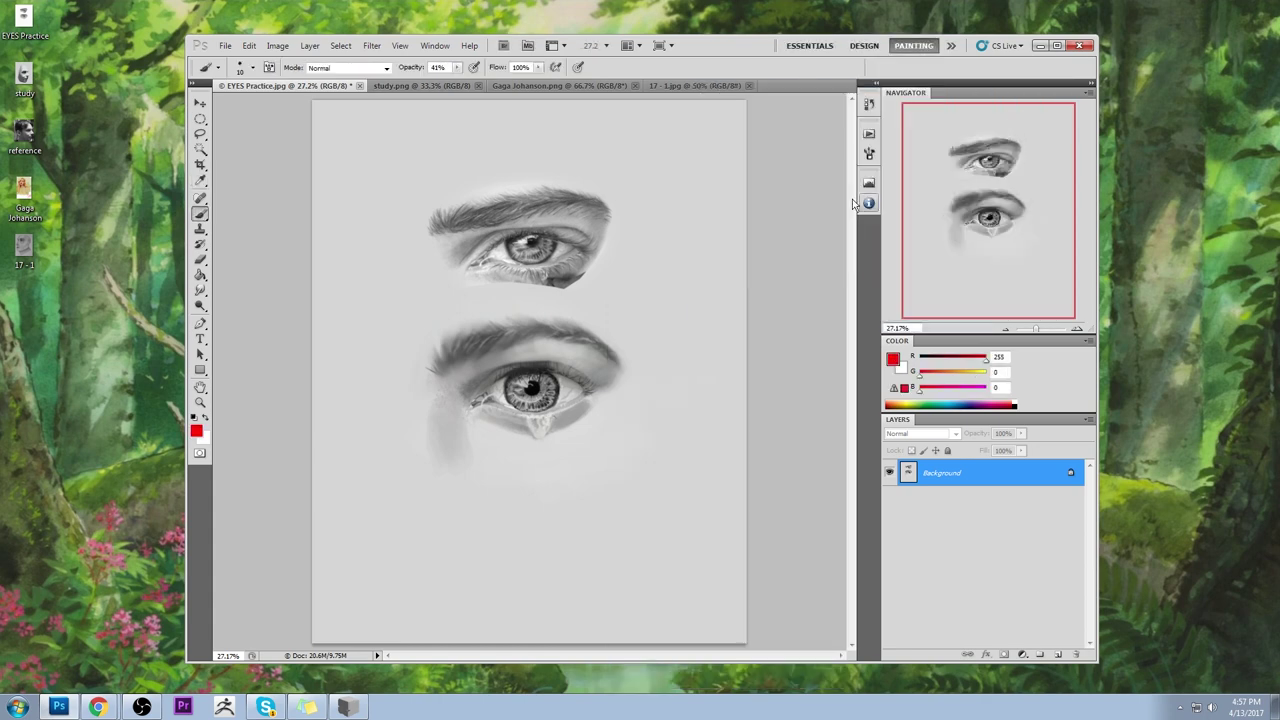
- Add a new layer and sketch red eyelash strokes along the upper lids of both eyes
{"action": "left_click", "coordinate": [1057, 654]}
{"action": "key", "text": "z"}
{"action": "left_click_drag", "start_coordinate": [529, 378], "coordinate": [697, 477]}
{"action": "key", "text": "b"}
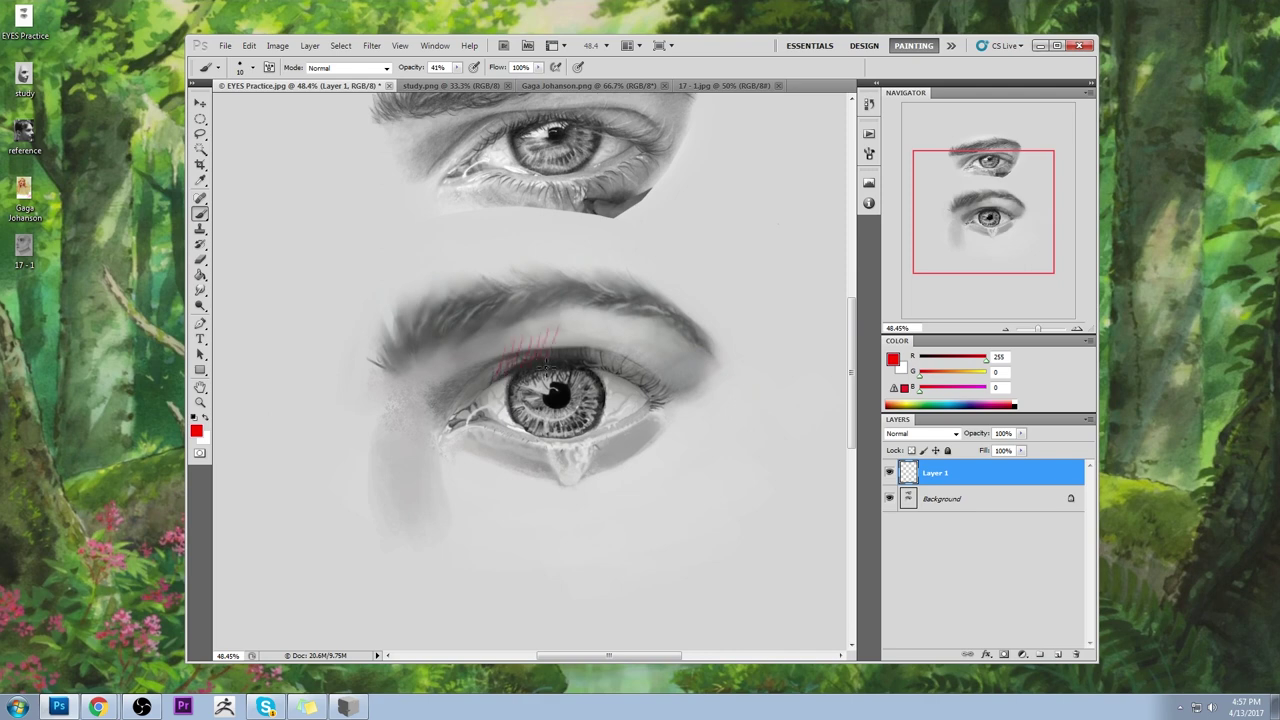
{"action": "left_click_drag", "start_coordinate": [495, 372], "coordinate": [512, 352]}
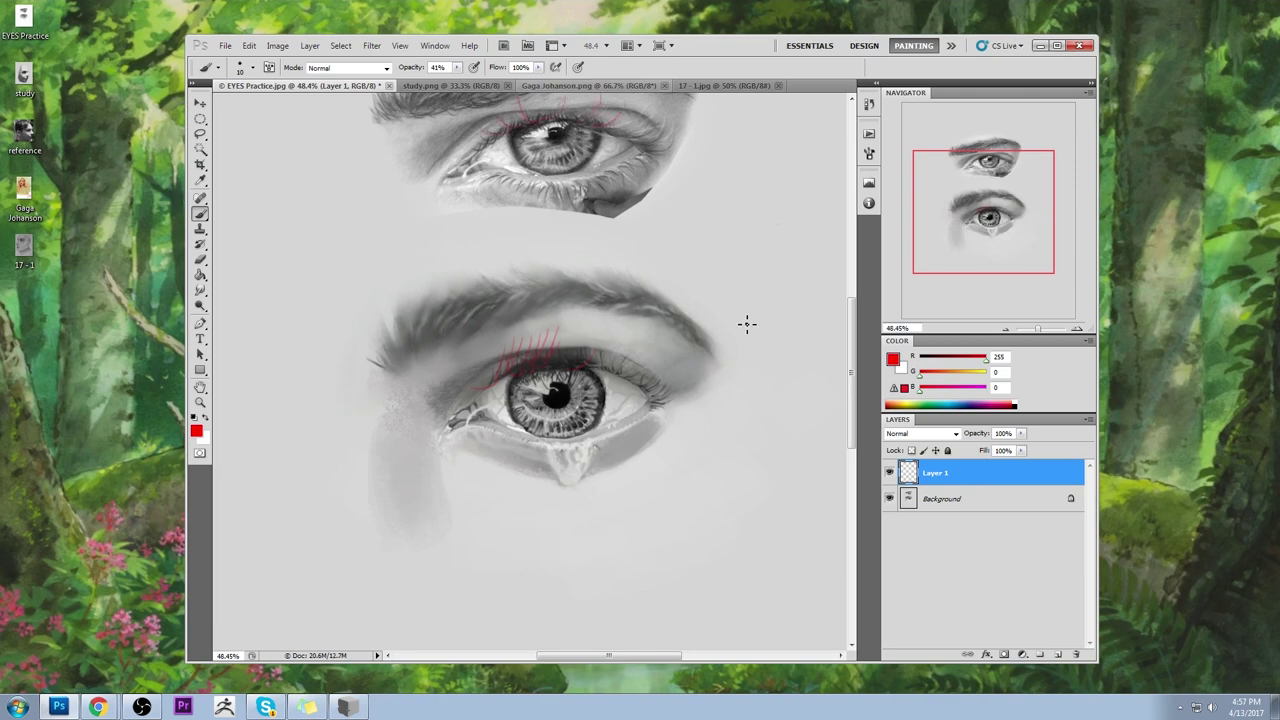
- Sketch a red table covered with scattered sheets of paper in the blank area beneath the lower eye
{"action": "left_click_drag", "start_coordinate": [700, 466], "coordinate": [513, 341]}
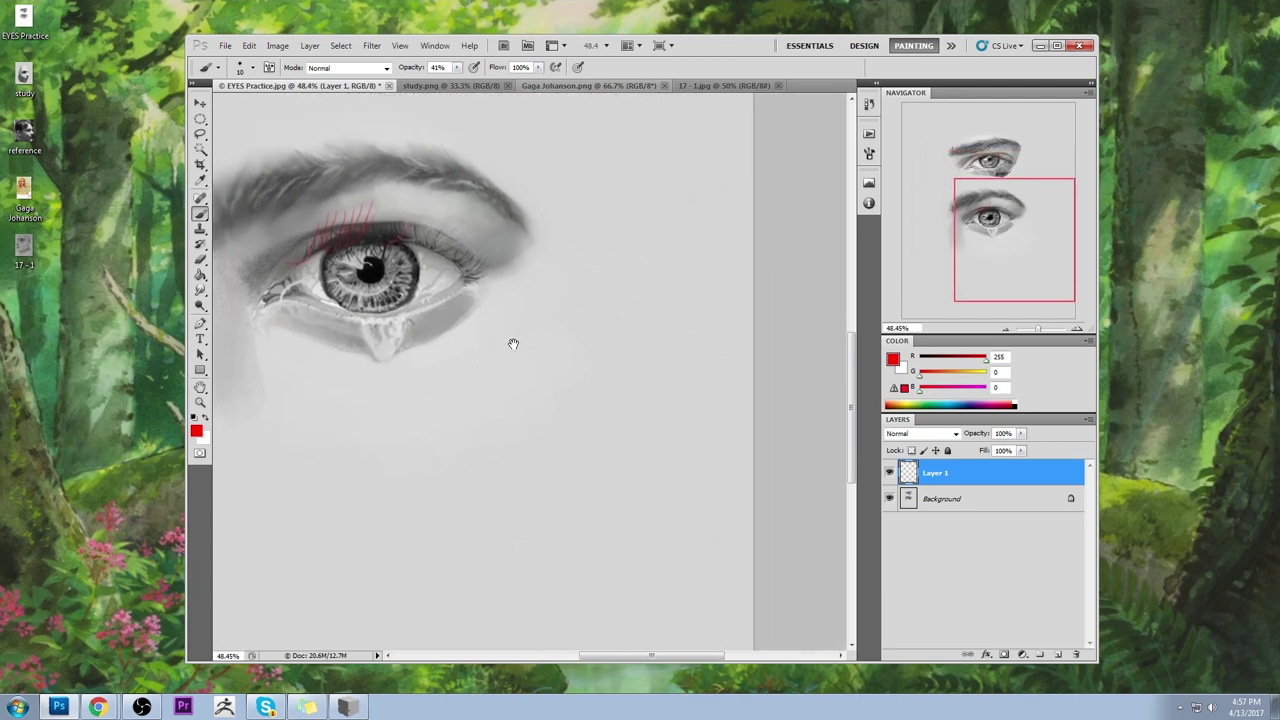
{"action": "mouse_move", "coordinate": [358, 474]}
{"action": "left_mouse_down"}
{"action": "mouse_move", "coordinate": [482, 439]}
{"action": "mouse_move", "coordinate": [713, 437]}
{"action": "left_mouse_up"}
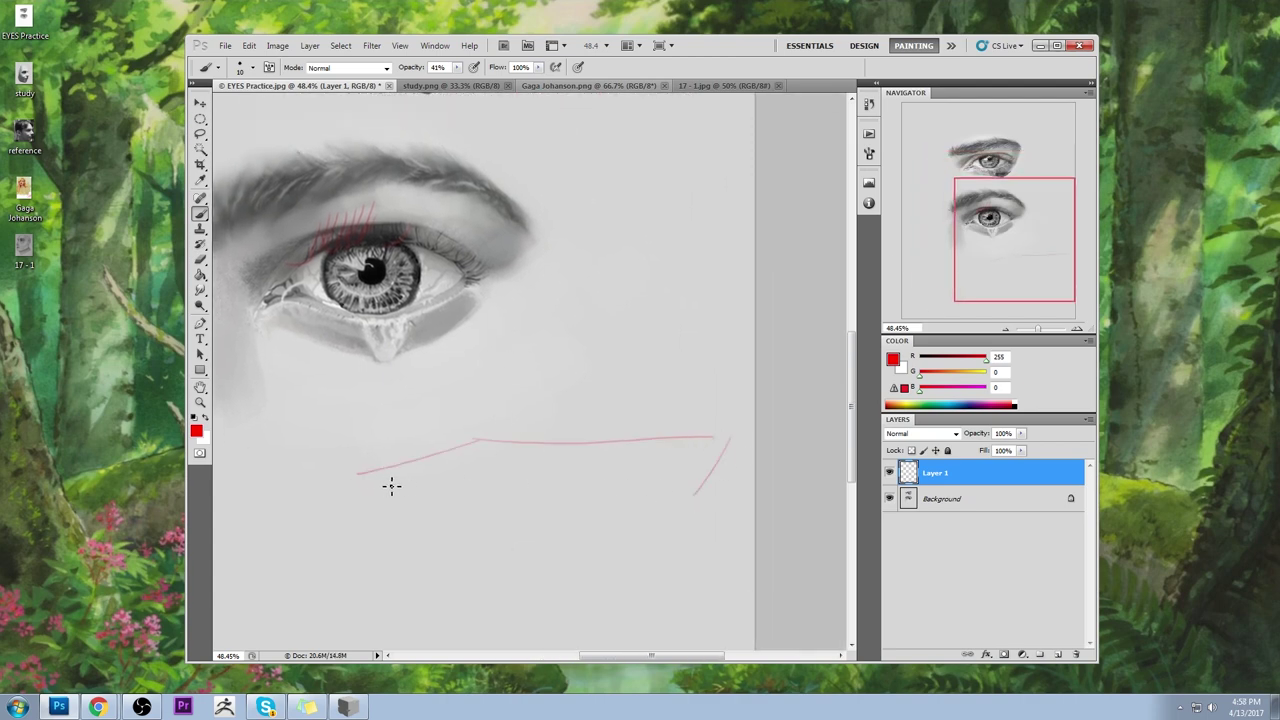
{"action": "mouse_move", "coordinate": [354, 482]}
{"action": "left_mouse_down"}
{"action": "mouse_move", "coordinate": [696, 499]}
{"action": "mouse_move", "coordinate": [391, 553]}
{"action": "left_mouse_up"}
{"action": "left_click_drag", "start_coordinate": [699, 499], "coordinate": [704, 555]}
{"action": "left_click_drag", "start_coordinate": [716, 440], "coordinate": [723, 526]}
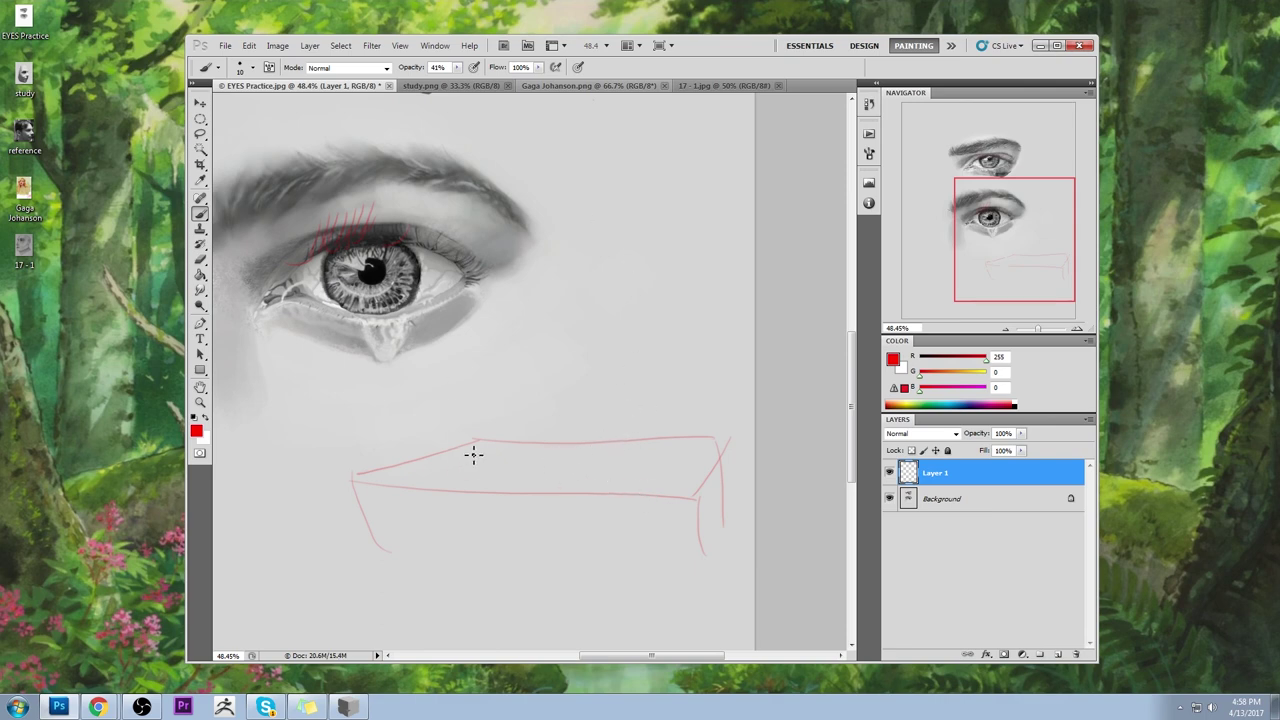
{"action": "left_click_drag", "start_coordinate": [442, 455], "coordinate": [466, 484]}
{"action": "mouse_move", "coordinate": [557, 484]}
{"action": "left_mouse_down"}
{"action": "mouse_move", "coordinate": [514, 442]}
{"action": "mouse_move", "coordinate": [497, 457]}
{"action": "mouse_move", "coordinate": [528, 473]}
{"action": "mouse_move", "coordinate": [530, 449]}
{"action": "mouse_move", "coordinate": [572, 474]}
{"action": "mouse_move", "coordinate": [620, 458]}
{"action": "mouse_move", "coordinate": [500, 478]}
{"action": "mouse_move", "coordinate": [546, 494]}
{"action": "mouse_move", "coordinate": [442, 464]}
{"action": "mouse_move", "coordinate": [474, 460]}
{"action": "left_mouse_up"}
{"action": "mouse_move", "coordinate": [613, 461]}
{"action": "left_mouse_down"}
{"action": "mouse_move", "coordinate": [641, 477]}
{"action": "mouse_move", "coordinate": [627, 460]}
{"action": "mouse_move", "coordinate": [676, 440]}
{"action": "mouse_move", "coordinate": [630, 474]}
{"action": "mouse_move", "coordinate": [670, 440]}
{"action": "left_mouse_up"}
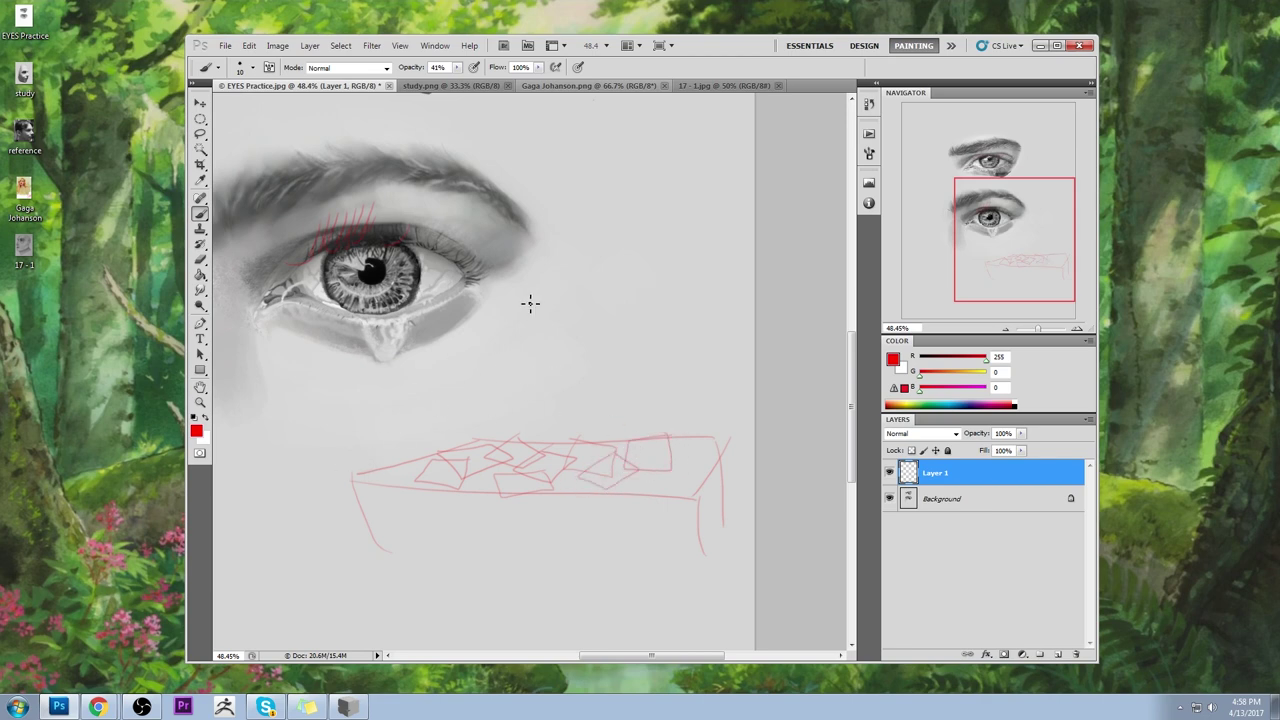
- Sketch a hanging lamp with its light cone above the table and a stick figure at the table's left end
{"action": "left_click_drag", "start_coordinate": [548, 303], "coordinate": [477, 389]}
{"action": "left_click_drag", "start_coordinate": [656, 366], "coordinate": [577, 296]}
{"action": "left_click_drag", "start_coordinate": [561, 231], "coordinate": [549, 179]}
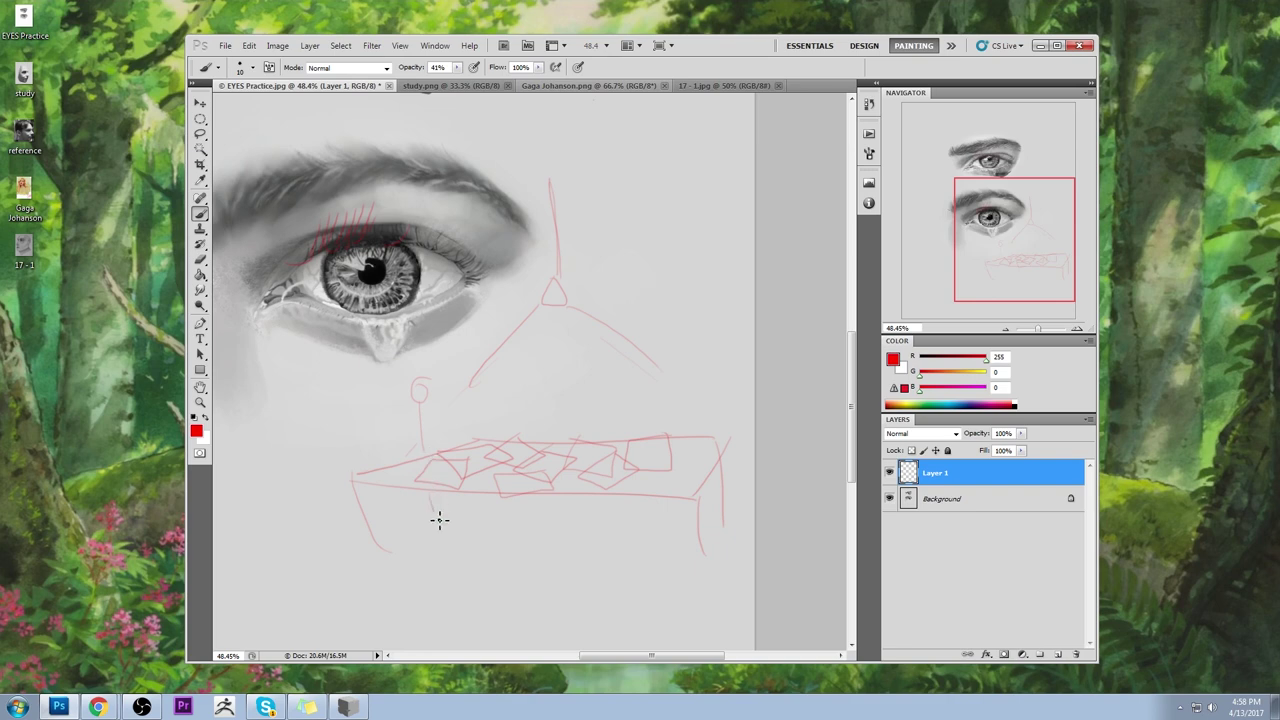
{"action": "left_click_drag", "start_coordinate": [439, 519], "coordinate": [445, 532]}
{"action": "left_click_drag", "start_coordinate": [421, 428], "coordinate": [456, 464]}
- Sketch a seated stick figure drawing on a sheet at a desk, in the blank area beside the upper eye
{"action": "left_click_drag", "start_coordinate": [548, 216], "coordinate": [643, 426]}
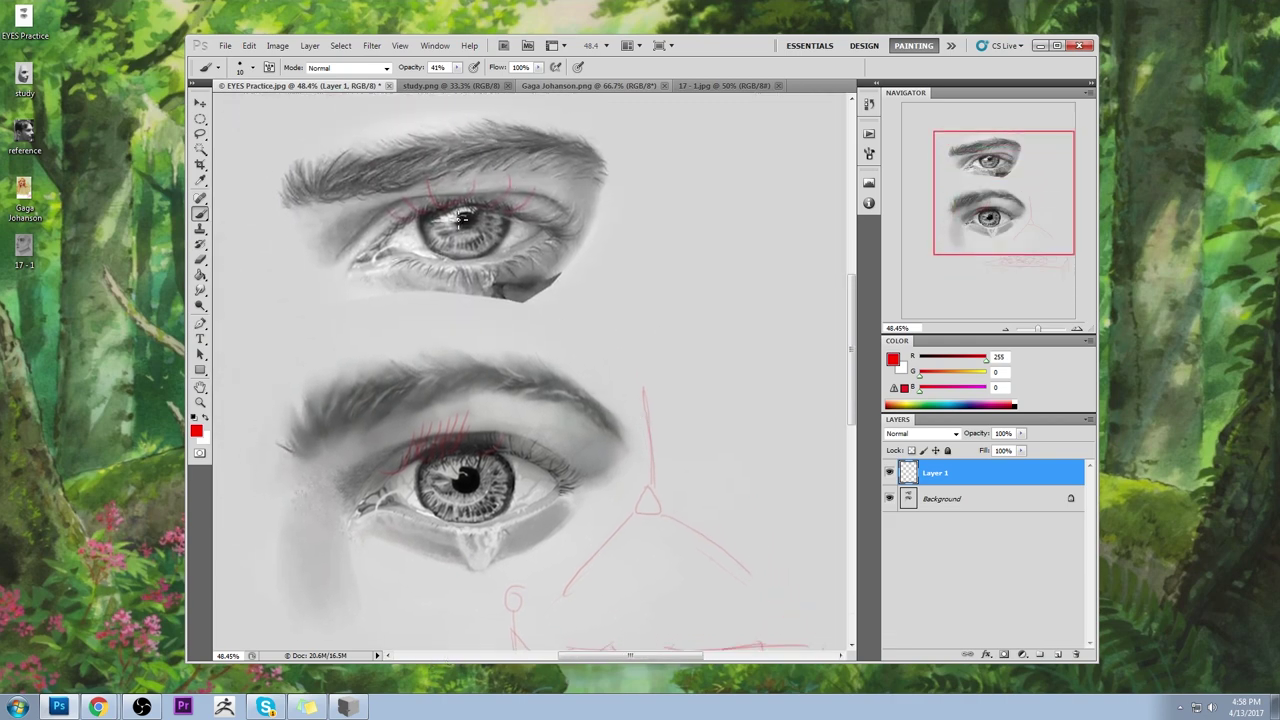
{"action": "left_click_drag", "start_coordinate": [714, 209], "coordinate": [562, 179]}
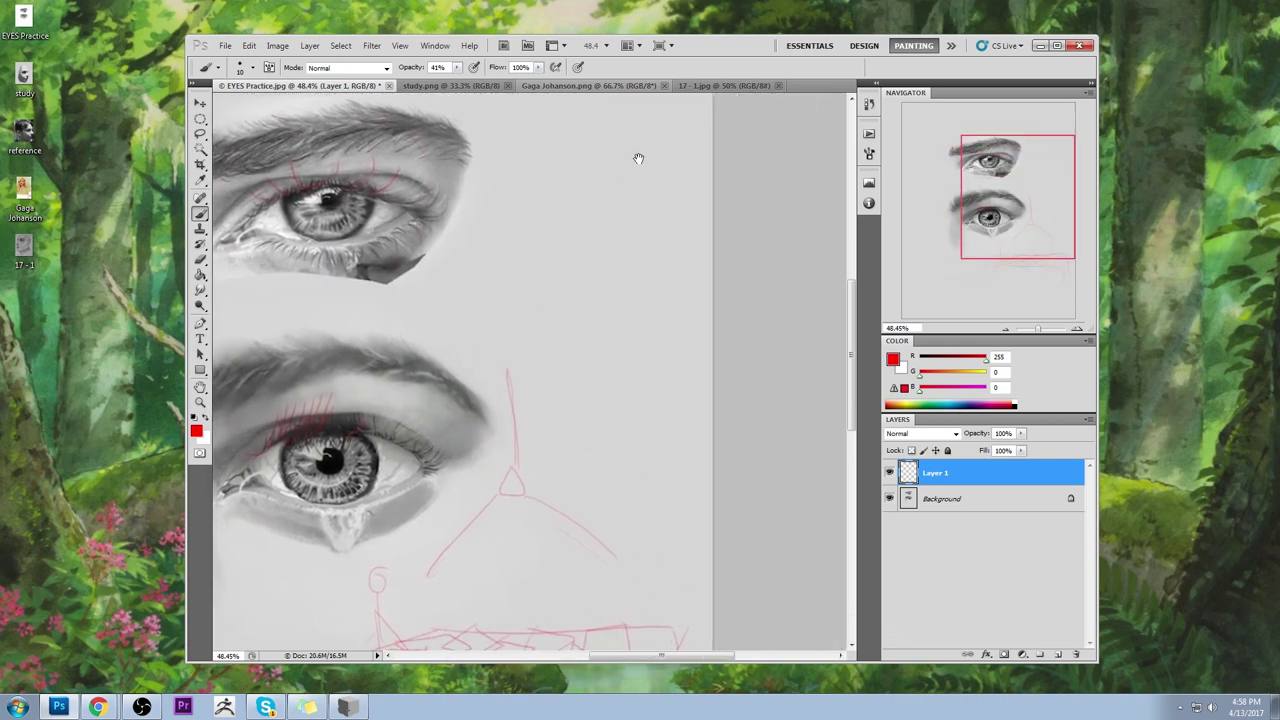
{"action": "left_click_drag", "start_coordinate": [657, 124], "coordinate": [648, 180]}
{"action": "mouse_move", "coordinate": [655, 241]}
{"action": "left_mouse_down"}
{"action": "mouse_move", "coordinate": [625, 328]}
{"action": "mouse_move", "coordinate": [592, 357]}
{"action": "left_mouse_up"}
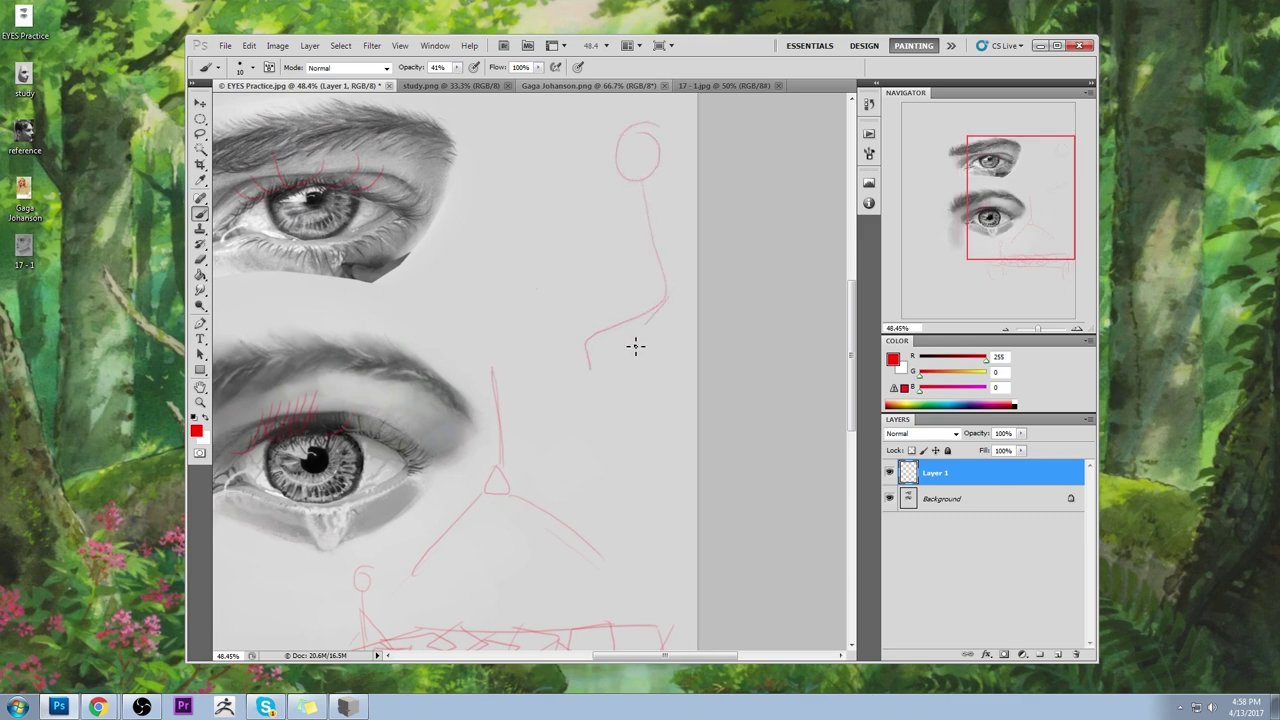
{"action": "left_click_drag", "start_coordinate": [648, 322], "coordinate": [632, 402]}
{"action": "left_click_drag", "start_coordinate": [650, 205], "coordinate": [588, 290]}
{"action": "left_click_drag", "start_coordinate": [502, 270], "coordinate": [692, 311]}
- Draw a curved line from the upper eye to the seated figure's head and fill the head with red scribbles
{"action": "left_click_drag", "start_coordinate": [471, 138], "coordinate": [630, 128]}
{"action": "mouse_move", "coordinate": [592, 141]}
{"action": "left_mouse_down"}
{"action": "mouse_move", "coordinate": [635, 148]}
{"action": "mouse_move", "coordinate": [625, 122]}
{"action": "mouse_move", "coordinate": [652, 148]}
{"action": "mouse_move", "coordinate": [628, 160]}
{"action": "mouse_move", "coordinate": [633, 139]}
{"action": "mouse_move", "coordinate": [653, 154]}
{"action": "mouse_move", "coordinate": [635, 154]}
{"action": "mouse_move", "coordinate": [649, 161]}
{"action": "mouse_move", "coordinate": [643, 152]}
{"action": "mouse_move", "coordinate": [633, 168]}
{"action": "mouse_move", "coordinate": [643, 146]}
{"action": "mouse_move", "coordinate": [651, 165]}
{"action": "mouse_move", "coordinate": [598, 282]}
{"action": "mouse_move", "coordinate": [552, 306]}
{"action": "mouse_move", "coordinate": [611, 317]}
{"action": "mouse_move", "coordinate": [538, 323]}
{"action": "mouse_move", "coordinate": [583, 306]}
{"action": "left_mouse_up"}
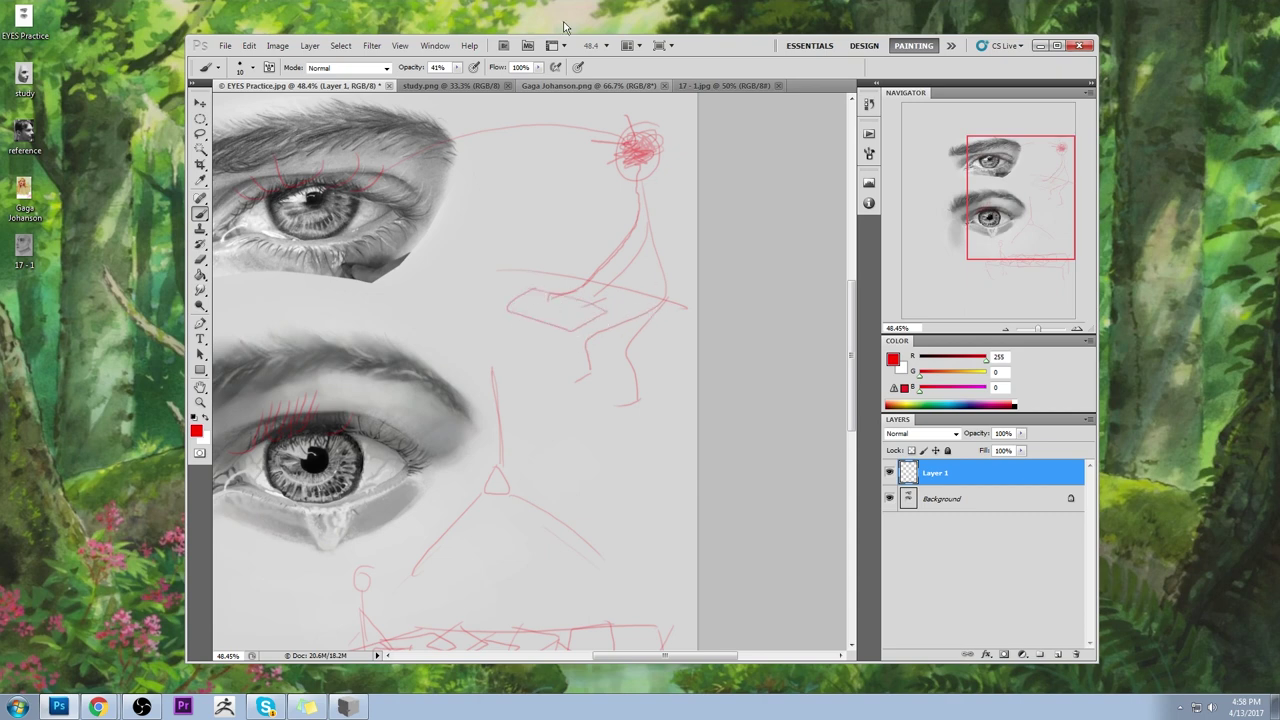
{"action": "mouse_move", "coordinate": [629, 167]}
{"action": "left_mouse_down"}
{"action": "mouse_move", "coordinate": [643, 134]}
{"action": "mouse_move", "coordinate": [652, 150]}
{"action": "left_mouse_up"}
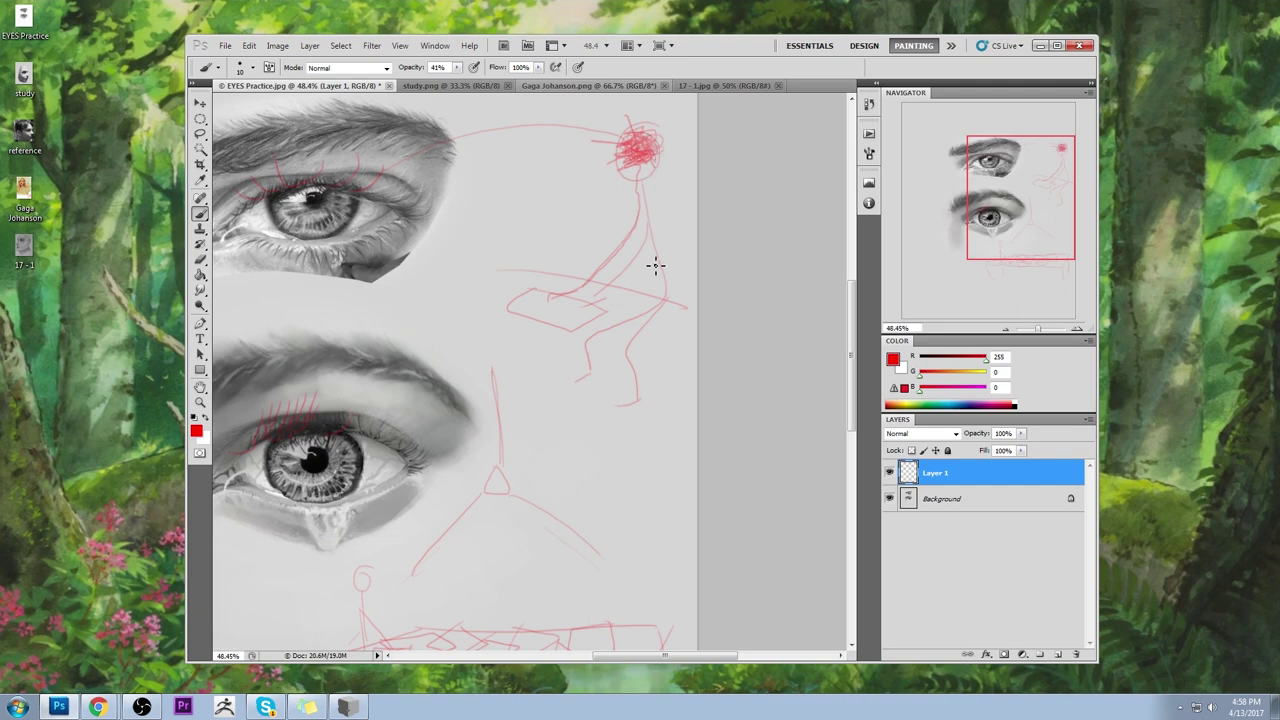
{"action": "left_click_drag", "start_coordinate": [654, 266], "coordinate": [624, 177]}
- Draw a long curved arrow from the seated figure's head down to the sheets on the table
{"action": "left_click_drag", "start_coordinate": [651, 103], "coordinate": [606, 194]}
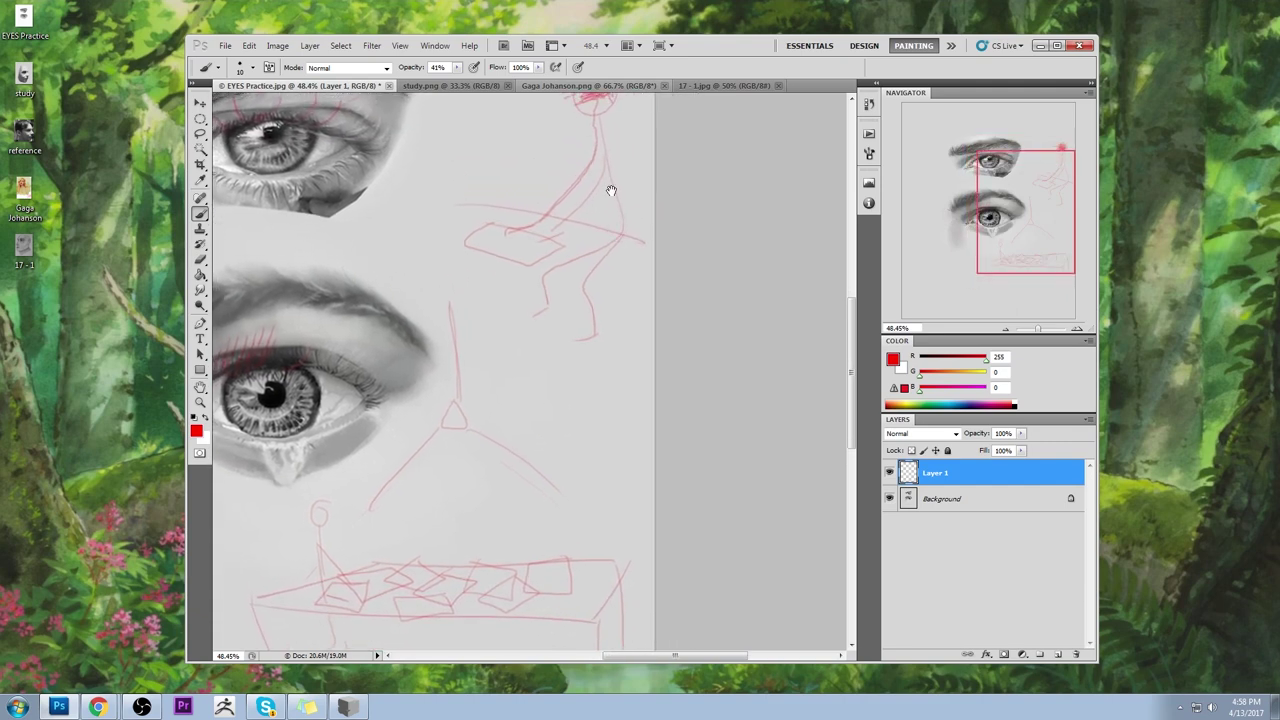
{"action": "mouse_move", "coordinate": [615, 104]}
{"action": "left_mouse_down"}
{"action": "mouse_move", "coordinate": [631, 344]}
{"action": "mouse_move", "coordinate": [581, 507]}
{"action": "mouse_move", "coordinate": [543, 551]}
{"action": "mouse_move", "coordinate": [526, 546]}
{"action": "mouse_move", "coordinate": [549, 560]}
{"action": "left_mouse_up"}
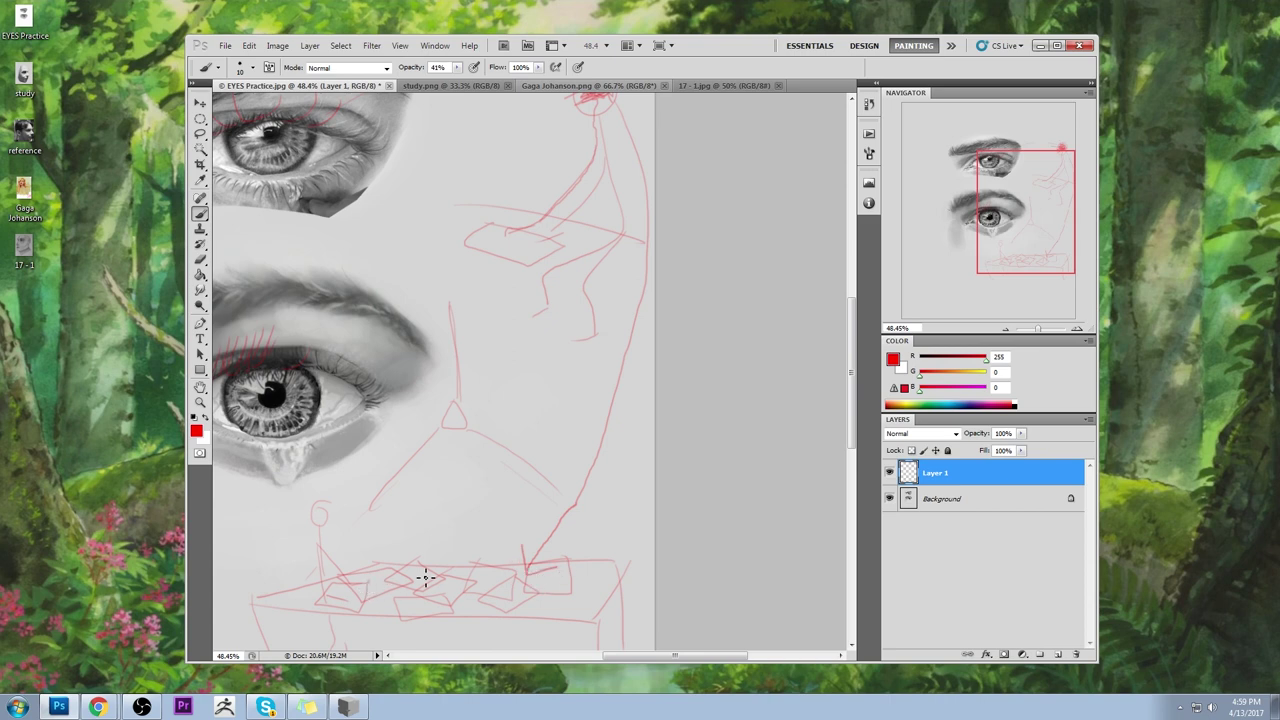
{"action": "mouse_move", "coordinate": [523, 523]}
{"action": "left_mouse_down"}
{"action": "mouse_move", "coordinate": [577, 289]}
{"action": "mouse_move", "coordinate": [571, 232]}
{"action": "mouse_move", "coordinate": [577, 346]}
{"action": "left_mouse_up"}
{"action": "mouse_move", "coordinate": [622, 212]}
{"action": "left_mouse_down"}
{"action": "mouse_move", "coordinate": [600, 246]}
{"action": "mouse_move", "coordinate": [603, 215]}
{"action": "left_mouse_up"}
- Sketch a second table with legs below the first one, near the canvas's lower edge
{"action": "scroll", "coordinate": [523, 429], "scroll_direction": "down", "scroll_amount": 5}
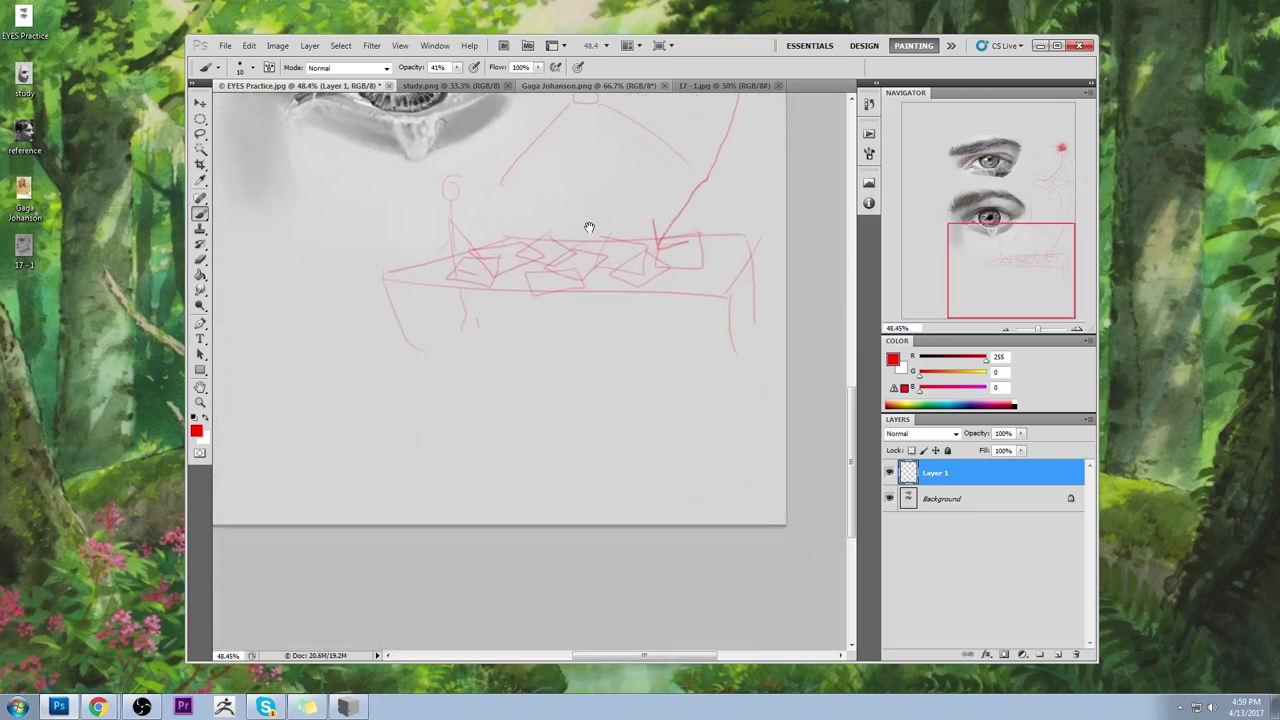
{"action": "mouse_move", "coordinate": [536, 411]}
{"action": "left_mouse_down"}
{"action": "mouse_move", "coordinate": [444, 445]}
{"action": "mouse_move", "coordinate": [783, 424]}
{"action": "left_mouse_up"}
{"action": "mouse_move", "coordinate": [445, 444]}
{"action": "left_mouse_down"}
{"action": "mouse_move", "coordinate": [742, 467]}
{"action": "mouse_move", "coordinate": [722, 464]}
{"action": "left_mouse_up"}
{"action": "left_click_drag", "start_coordinate": [768, 422], "coordinate": [782, 490]}
{"action": "left_click_drag", "start_coordinate": [741, 468], "coordinate": [740, 505]}
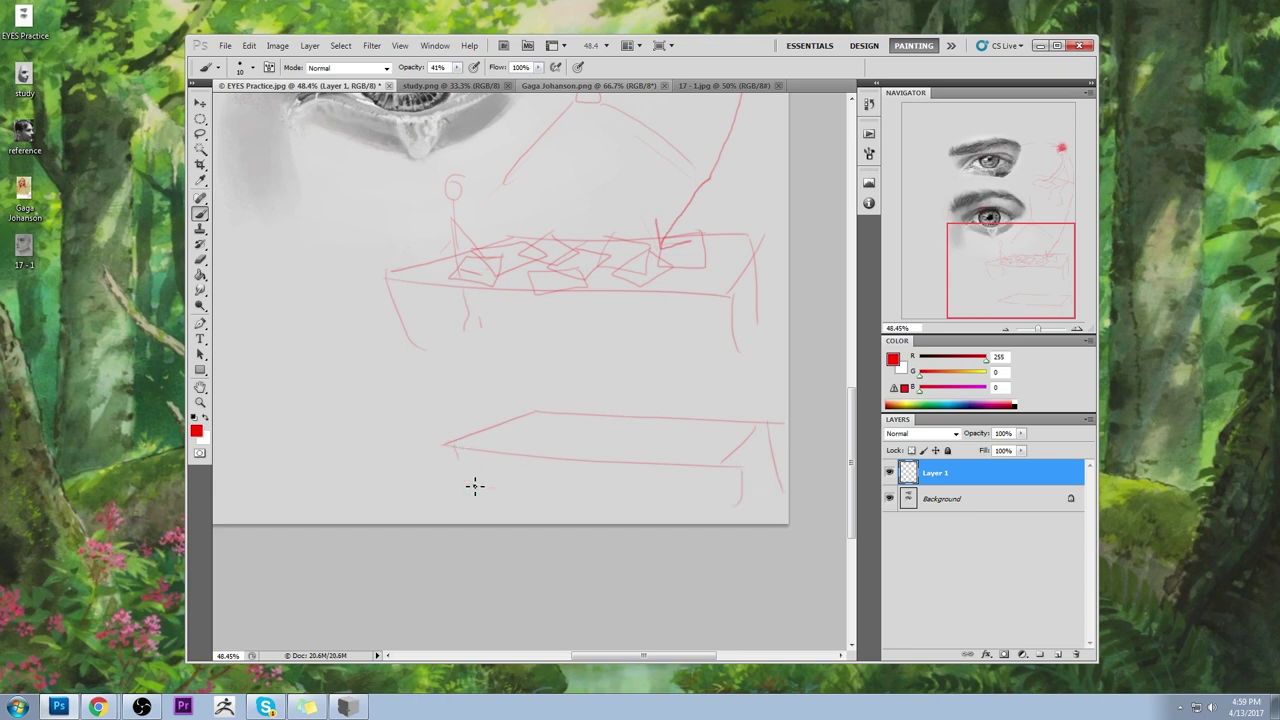
{"action": "left_click_drag", "start_coordinate": [456, 449], "coordinate": [478, 491]}
{"action": "left_click_drag", "start_coordinate": [559, 472], "coordinate": [562, 499]}
- Fill the second table with curvy shapes, boxes and a small house, and add a stick figure at its left end
{"action": "mouse_move", "coordinate": [573, 348]}
{"action": "left_mouse_down"}
{"action": "mouse_move", "coordinate": [594, 434]}
{"action": "mouse_move", "coordinate": [591, 340]}
{"action": "mouse_move", "coordinate": [568, 338]}
{"action": "left_mouse_up"}
{"action": "mouse_move", "coordinate": [655, 454]}
{"action": "left_mouse_down"}
{"action": "mouse_move", "coordinate": [685, 383]}
{"action": "mouse_move", "coordinate": [718, 371]}
{"action": "mouse_move", "coordinate": [710, 428]}
{"action": "mouse_move", "coordinate": [670, 455]}
{"action": "mouse_move", "coordinate": [628, 422]}
{"action": "mouse_move", "coordinate": [625, 368]}
{"action": "mouse_move", "coordinate": [648, 408]}
{"action": "left_mouse_up"}
{"action": "mouse_move", "coordinate": [516, 401]}
{"action": "left_mouse_down"}
{"action": "mouse_move", "coordinate": [498, 449]}
{"action": "mouse_move", "coordinate": [543, 426]}
{"action": "mouse_move", "coordinate": [536, 402]}
{"action": "mouse_move", "coordinate": [546, 405]}
{"action": "mouse_move", "coordinate": [488, 411]}
{"action": "mouse_move", "coordinate": [530, 405]}
{"action": "mouse_move", "coordinate": [501, 420]}
{"action": "mouse_move", "coordinate": [591, 451]}
{"action": "left_mouse_up"}
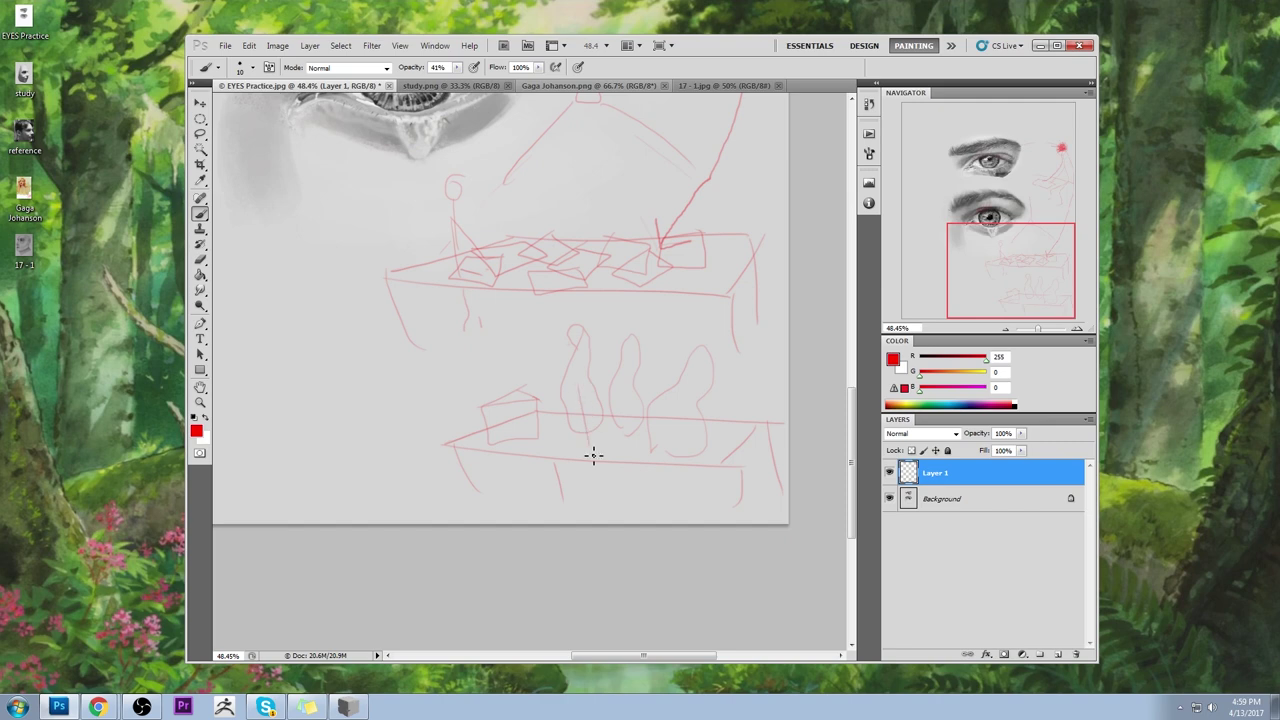
{"action": "mouse_move", "coordinate": [577, 388]}
{"action": "left_mouse_down"}
{"action": "mouse_move", "coordinate": [603, 371]}
{"action": "mouse_move", "coordinate": [630, 384]}
{"action": "mouse_move", "coordinate": [598, 393]}
{"action": "mouse_move", "coordinate": [633, 383]}
{"action": "left_mouse_up"}
{"action": "mouse_move", "coordinate": [630, 385]}
{"action": "left_mouse_down"}
{"action": "mouse_move", "coordinate": [644, 454]}
{"action": "mouse_move", "coordinate": [604, 459]}
{"action": "left_mouse_up"}
{"action": "mouse_move", "coordinate": [556, 356]}
{"action": "left_mouse_down"}
{"action": "mouse_move", "coordinate": [547, 323]}
{"action": "mouse_move", "coordinate": [567, 339]}
{"action": "mouse_move", "coordinate": [557, 386]}
{"action": "mouse_move", "coordinate": [572, 441]}
{"action": "mouse_move", "coordinate": [559, 438]}
{"action": "mouse_move", "coordinate": [543, 334]}
{"action": "left_mouse_up"}
{"action": "mouse_move", "coordinate": [456, 392]}
{"action": "left_mouse_down"}
{"action": "mouse_move", "coordinate": [463, 380]}
{"action": "mouse_move", "coordinate": [464, 432]}
{"action": "left_mouse_up"}
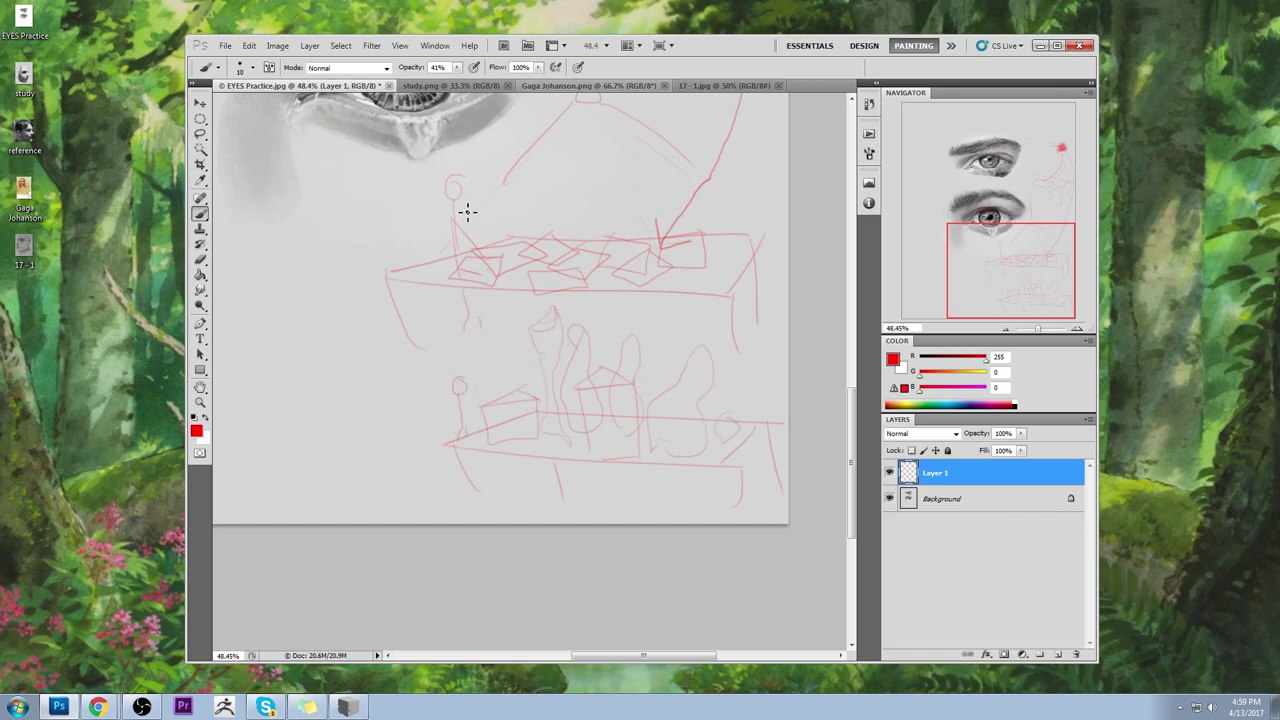
- Add more stick figures around the second table
{"action": "left_click_drag", "start_coordinate": [491, 257], "coordinate": [483, 262]}
{"action": "left_click_drag", "start_coordinate": [611, 437], "coordinate": [607, 500]}
{"action": "left_click_drag", "start_coordinate": [748, 370], "coordinate": [752, 418]}
{"action": "mouse_move", "coordinate": [654, 369]}
{"action": "left_mouse_down"}
{"action": "mouse_move", "coordinate": [663, 364]}
{"action": "mouse_move", "coordinate": [660, 392]}
{"action": "left_mouse_up"}
{"action": "left_click_drag", "start_coordinate": [646, 254], "coordinate": [622, 494]}
{"action": "left_click_drag", "start_coordinate": [500, 240], "coordinate": [547, 432]}
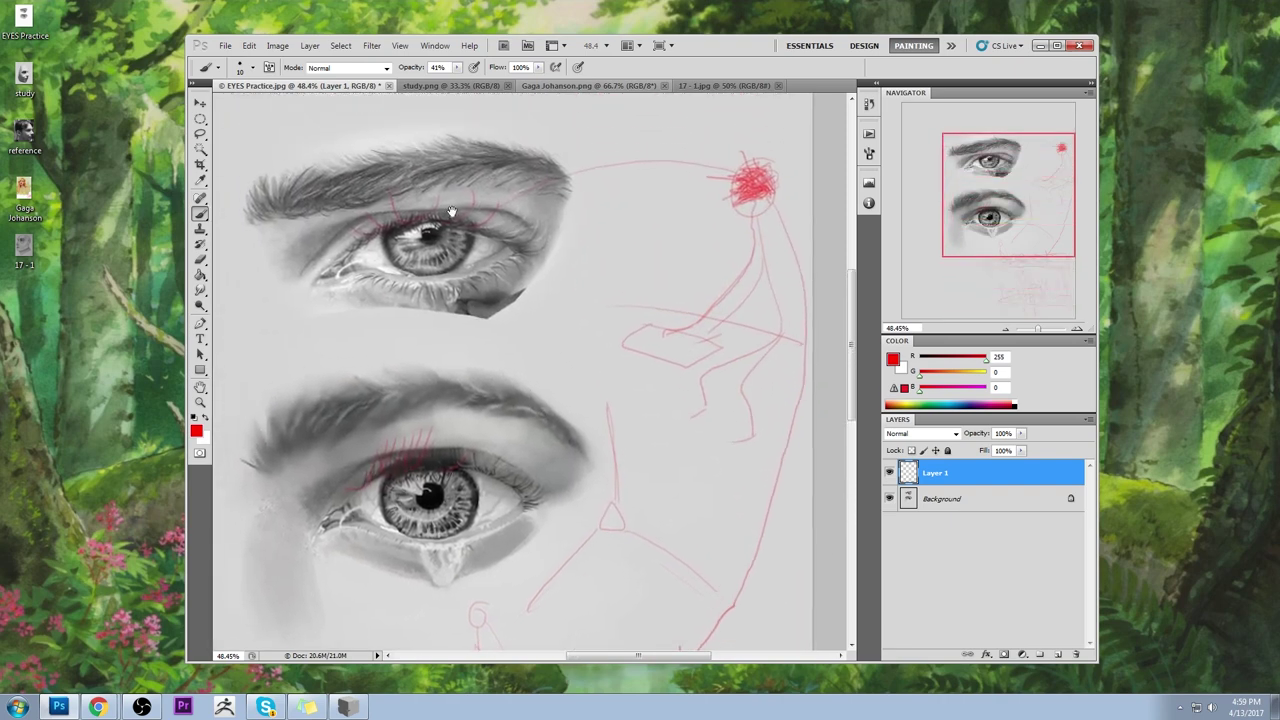
- Add a second line from the upper eye to the seated figure's head, mark its sheet, and outline the second table's area
{"action": "left_click_drag", "start_coordinate": [451, 212], "coordinate": [457, 242]}
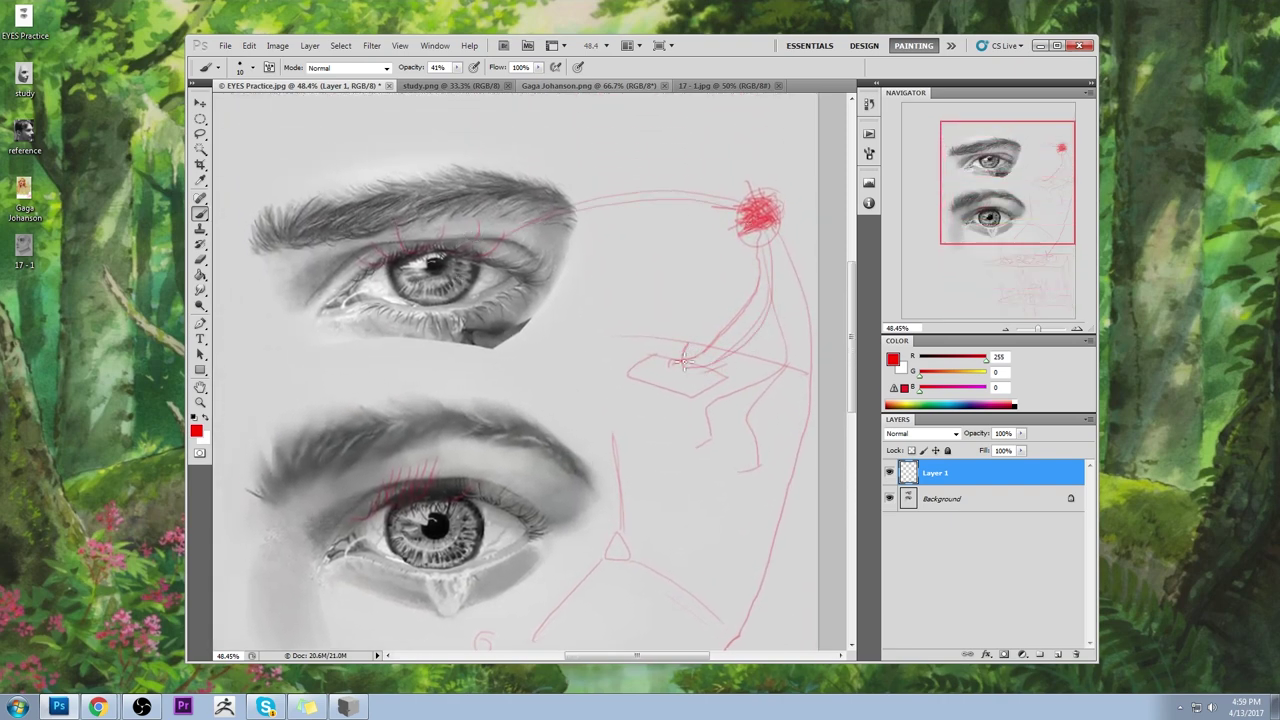
{"action": "left_click_drag", "start_coordinate": [682, 452], "coordinate": [606, 250]}
{"action": "mouse_move", "coordinate": [700, 550]}
{"action": "left_mouse_down"}
{"action": "mouse_move", "coordinate": [663, 306]}
{"action": "mouse_move", "coordinate": [374, 483]}
{"action": "mouse_move", "coordinate": [697, 357]}
{"action": "mouse_move", "coordinate": [682, 318]}
{"action": "left_mouse_up"}
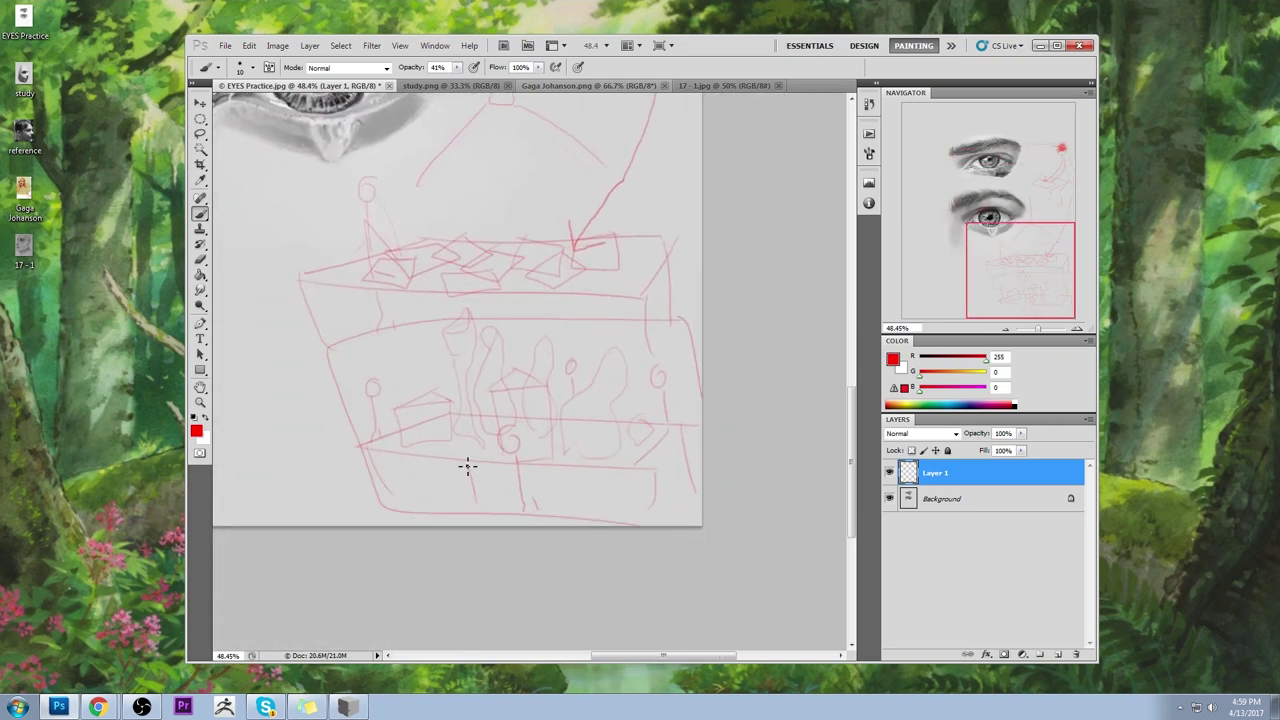
{"action": "left_click_drag", "start_coordinate": [506, 312], "coordinate": [769, 526]}
{"action": "left_click_drag", "start_coordinate": [608, 185], "coordinate": [669, 346]}
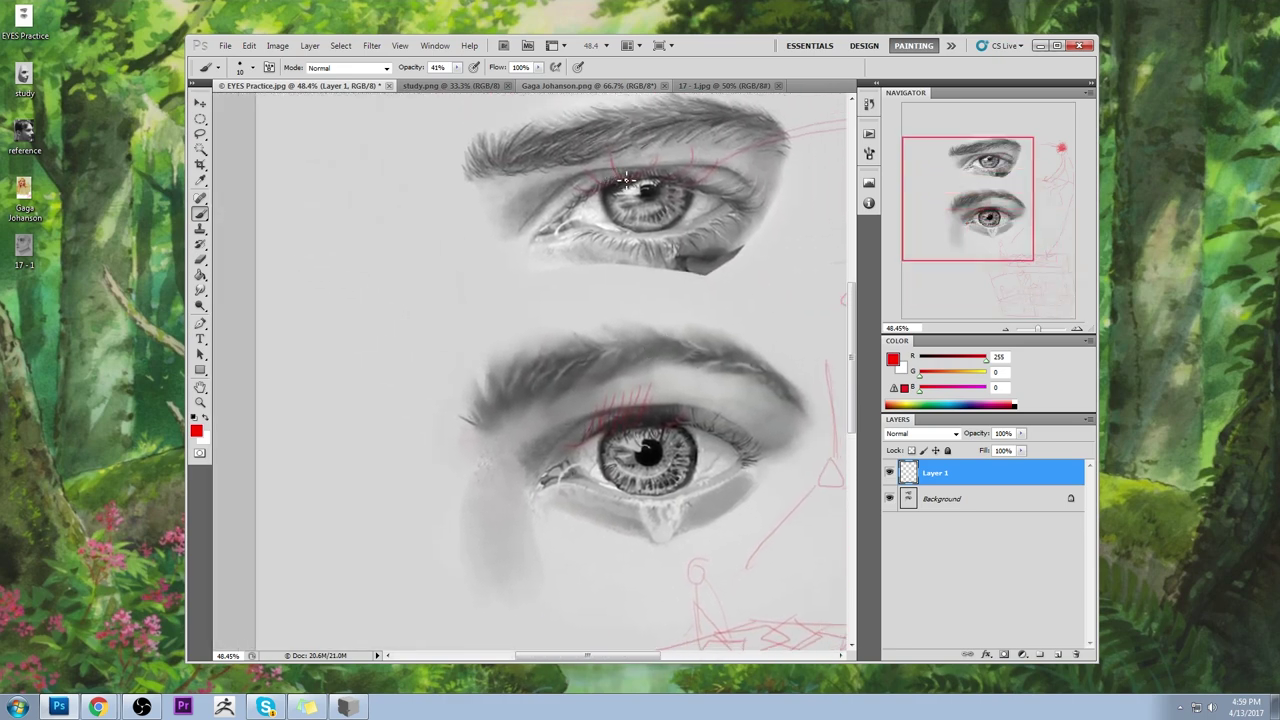
- Draw diagonal red hatching beside the first table and a small box with radiating lines on the second table
{"action": "left_click_drag", "start_coordinate": [578, 416], "coordinate": [560, 214]}
{"action": "mouse_move", "coordinate": [481, 438]}
{"action": "left_mouse_down"}
{"action": "mouse_move", "coordinate": [543, 414]}
{"action": "mouse_move", "coordinate": [517, 474]}
{"action": "mouse_move", "coordinate": [554, 491]}
{"action": "mouse_move", "coordinate": [401, 424]}
{"action": "left_mouse_up"}
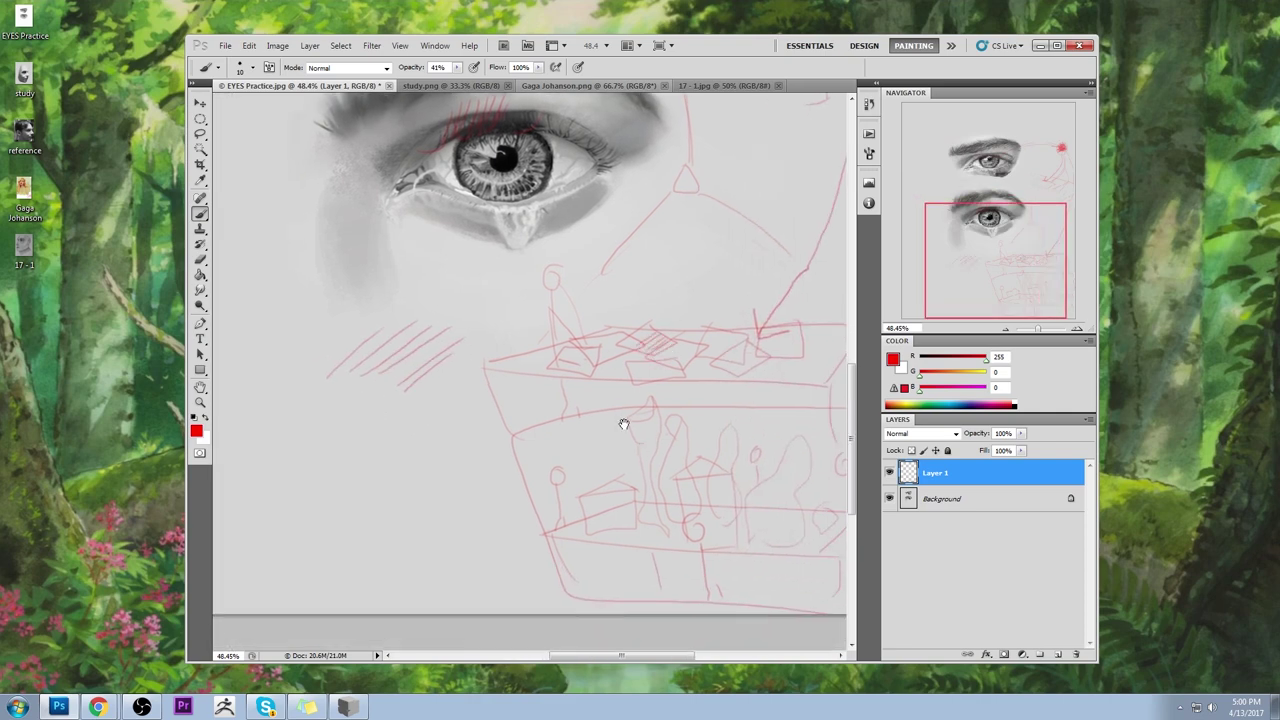
{"action": "left_click_drag", "start_coordinate": [624, 424], "coordinate": [591, 334]}
{"action": "left_click_drag", "start_coordinate": [617, 423], "coordinate": [623, 426]}
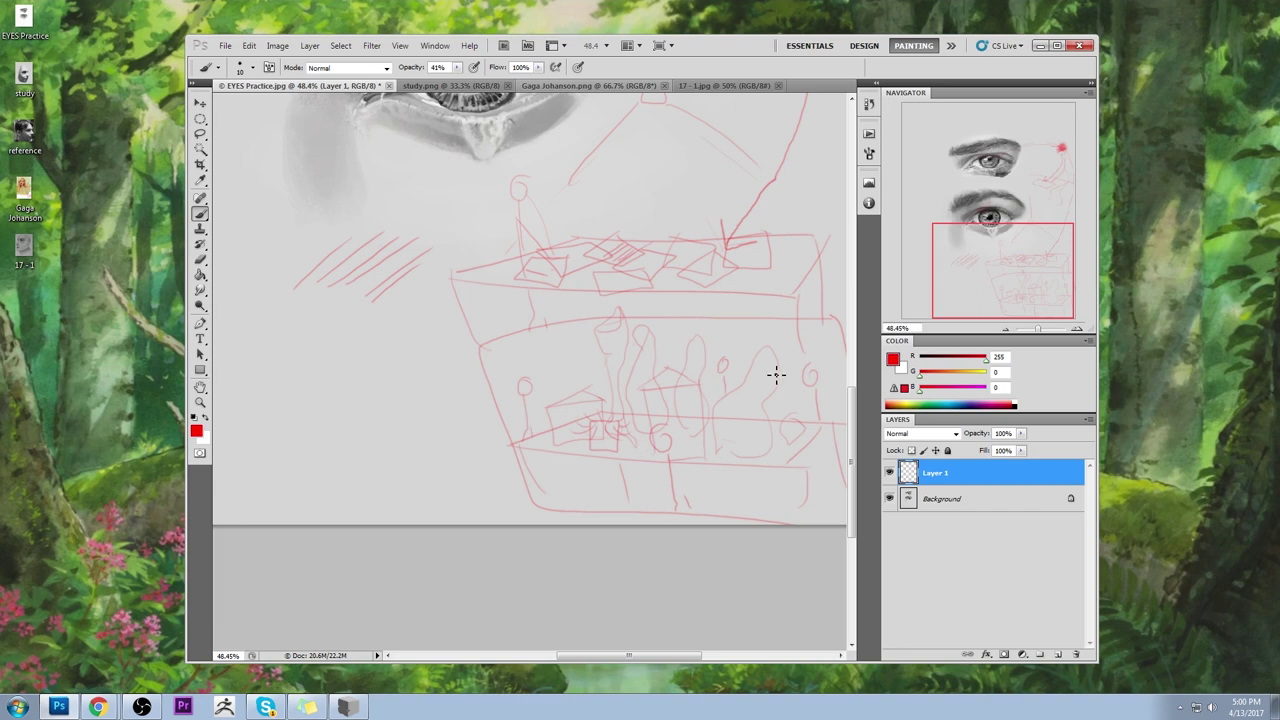
{"action": "scroll", "coordinate": [677, 260], "scroll_direction": "up", "scroll_amount": 8}
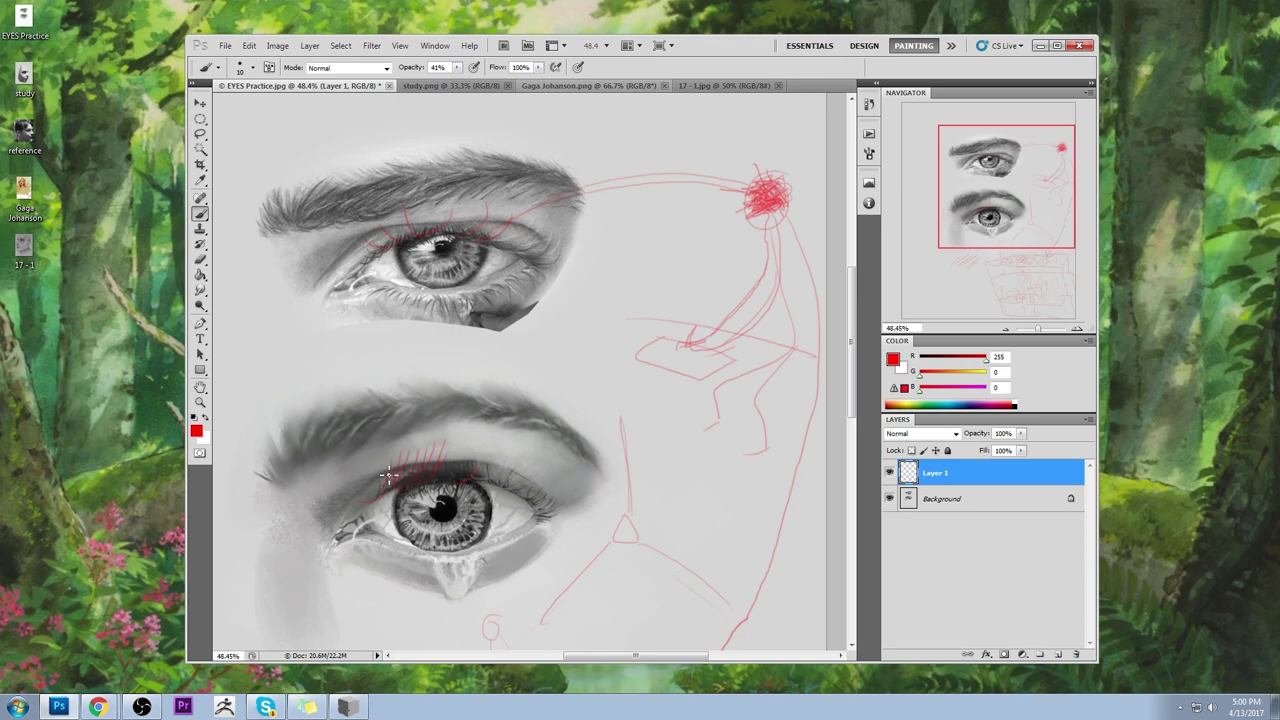
- Outline the lower eye's upper lid in red, and scribble in the first table's small box with a stick figure beside it
{"action": "left_click_drag", "start_coordinate": [446, 441], "coordinate": [520, 457]}
{"action": "left_click_drag", "start_coordinate": [622, 491], "coordinate": [519, 270]}
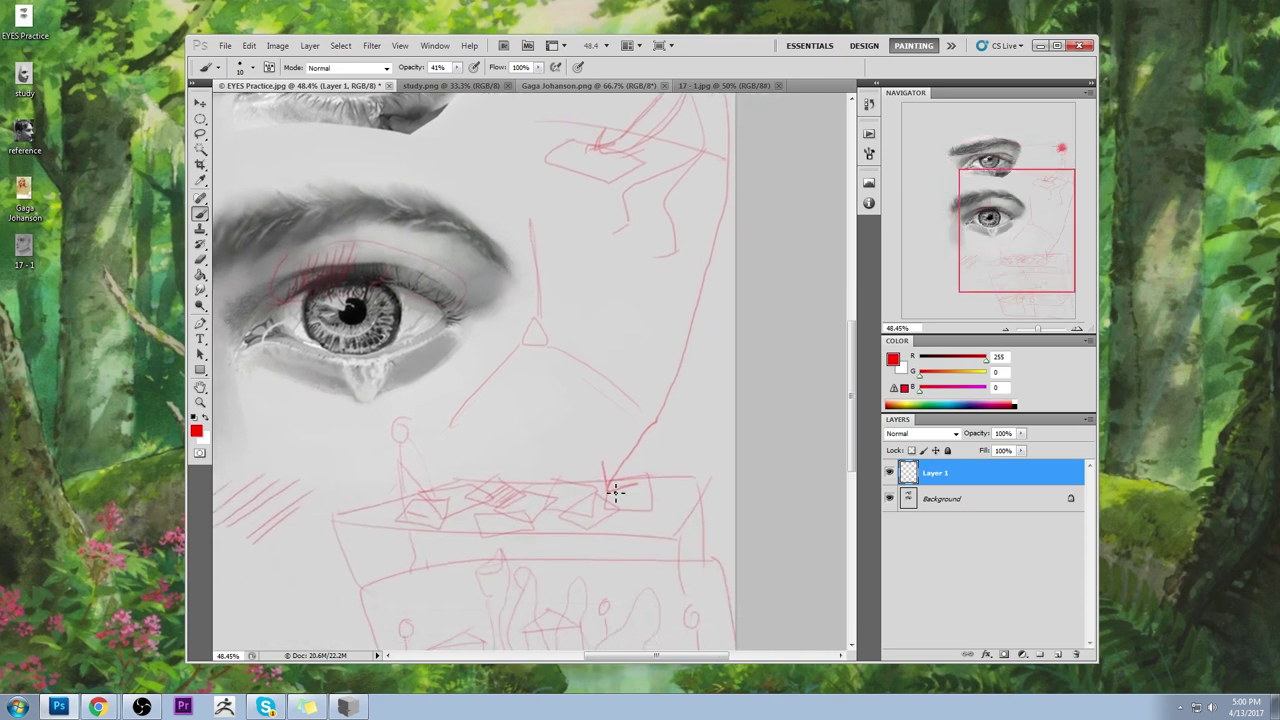
{"action": "mouse_move", "coordinate": [629, 501]}
{"action": "left_mouse_down"}
{"action": "mouse_move", "coordinate": [649, 491]}
{"action": "mouse_move", "coordinate": [620, 491]}
{"action": "mouse_move", "coordinate": [638, 508]}
{"action": "left_mouse_up"}
{"action": "left_click_drag", "start_coordinate": [674, 434], "coordinate": [676, 474]}
- Add patches of red hatching above the first table's far end and circle the inner part of the lower eye's upper lid
{"action": "mouse_move", "coordinate": [591, 380]}
{"action": "left_mouse_down"}
{"action": "mouse_move", "coordinate": [619, 392]}
{"action": "mouse_move", "coordinate": [616, 413]}
{"action": "mouse_move", "coordinate": [654, 398]}
{"action": "left_mouse_up"}
{"action": "mouse_move", "coordinate": [320, 251]}
{"action": "left_mouse_down"}
{"action": "mouse_move", "coordinate": [287, 318]}
{"action": "mouse_move", "coordinate": [274, 270]}
{"action": "left_mouse_up"}
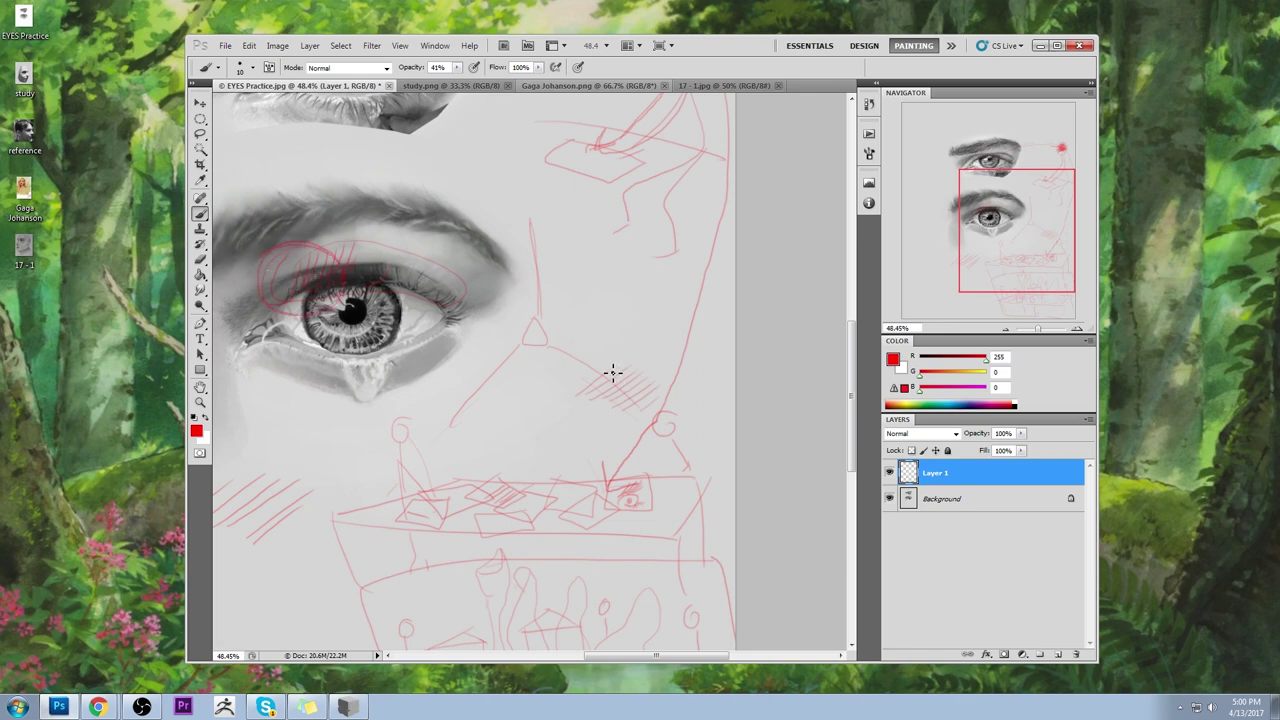
{"action": "mouse_move", "coordinate": [591, 346]}
{"action": "left_mouse_down"}
{"action": "mouse_move", "coordinate": [626, 329]}
{"action": "mouse_move", "coordinate": [626, 351]}
{"action": "mouse_move", "coordinate": [665, 335]}
{"action": "left_mouse_up"}
- Draw a red arrow from the circled lid of the lower eye up to the upper eye, and undo it
{"action": "left_click_drag", "start_coordinate": [357, 174], "coordinate": [550, 414]}
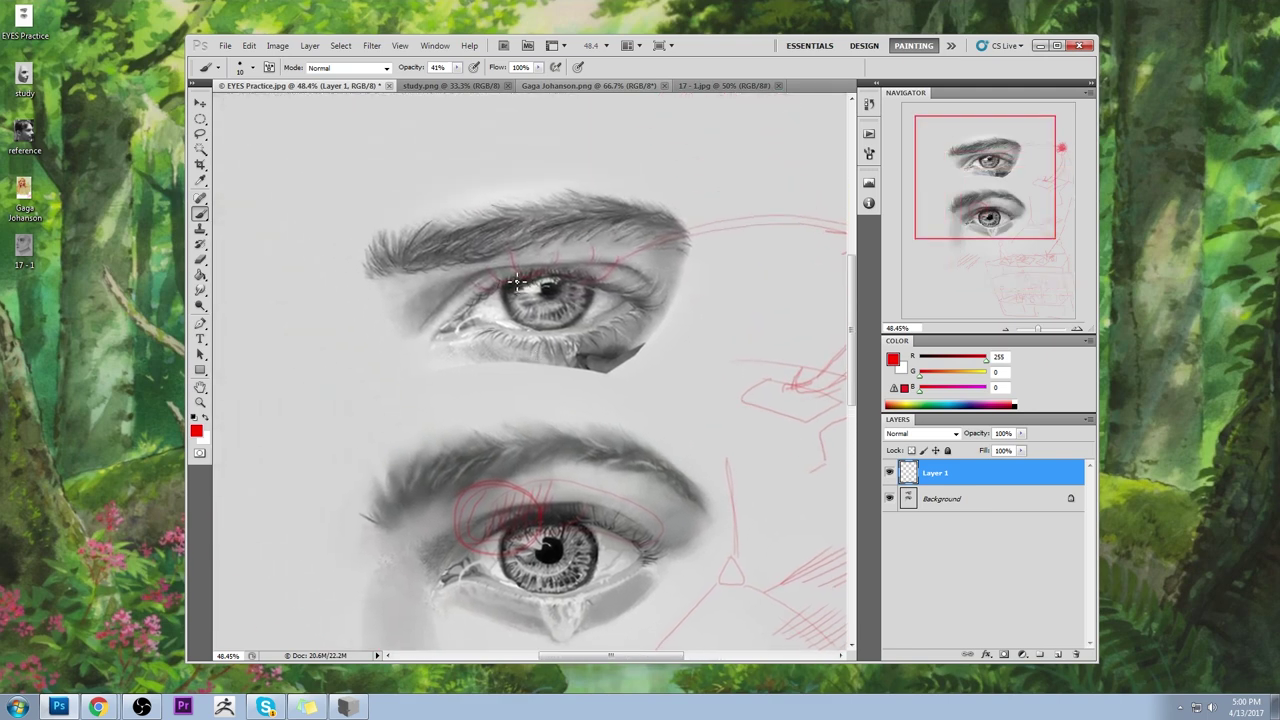
{"action": "mouse_move", "coordinate": [466, 490]}
{"action": "left_mouse_down"}
{"action": "mouse_move", "coordinate": [471, 366]}
{"action": "mouse_move", "coordinate": [434, 380]}
{"action": "mouse_move", "coordinate": [478, 372]}
{"action": "left_mouse_up"}
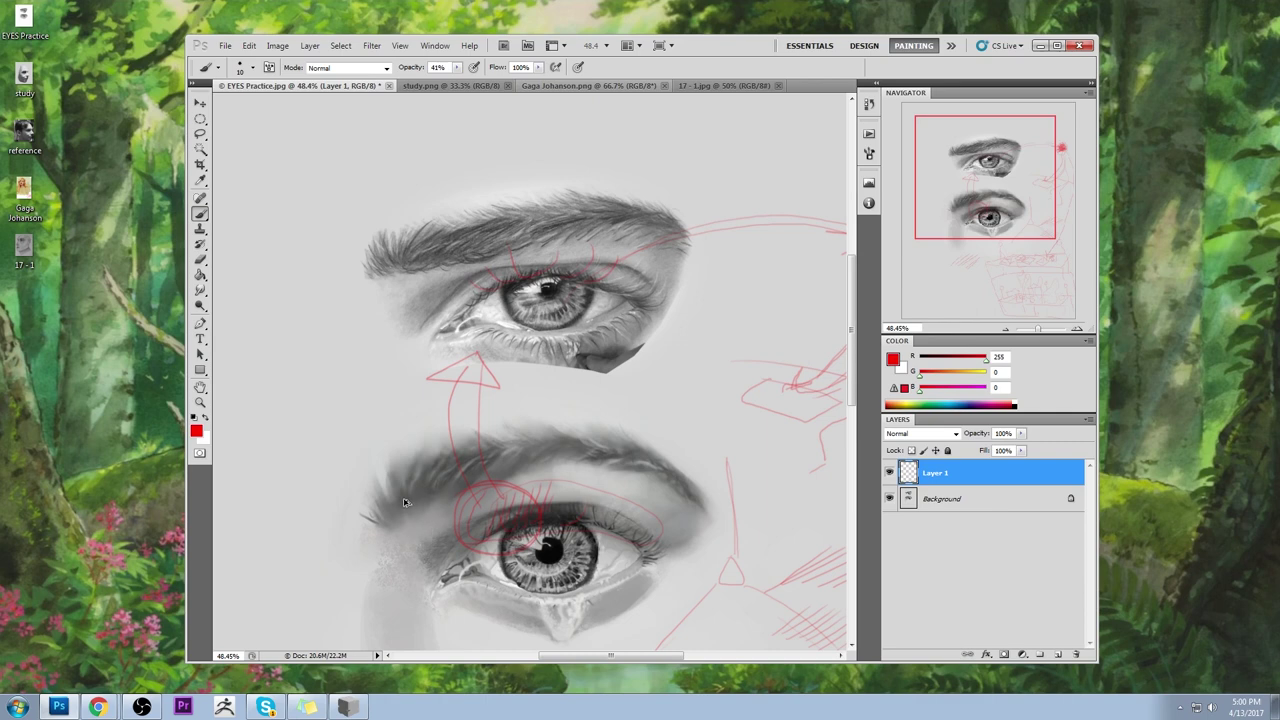
{"action": "key", "text": "ctrl+alt+z"}
{"action": "key", "text": "ctrl+alt+z"}
{"action": "key", "text": "ctrl+alt+z"}
{"action": "key", "text": "ctrl+alt+z"}
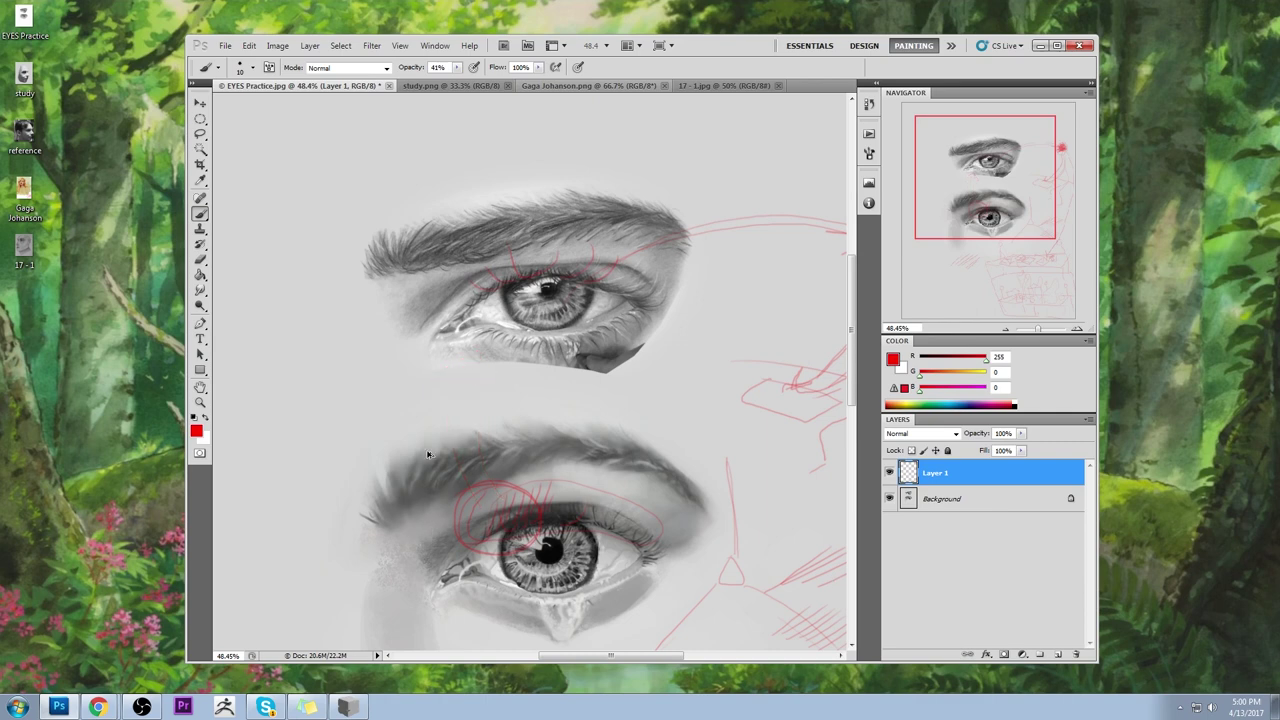
- Compare the whole page with and without the red sketches, and delete their layer
{"action": "key", "text": "ctrl+minus"}
{"action": "key", "text": "ctrl+minus"}
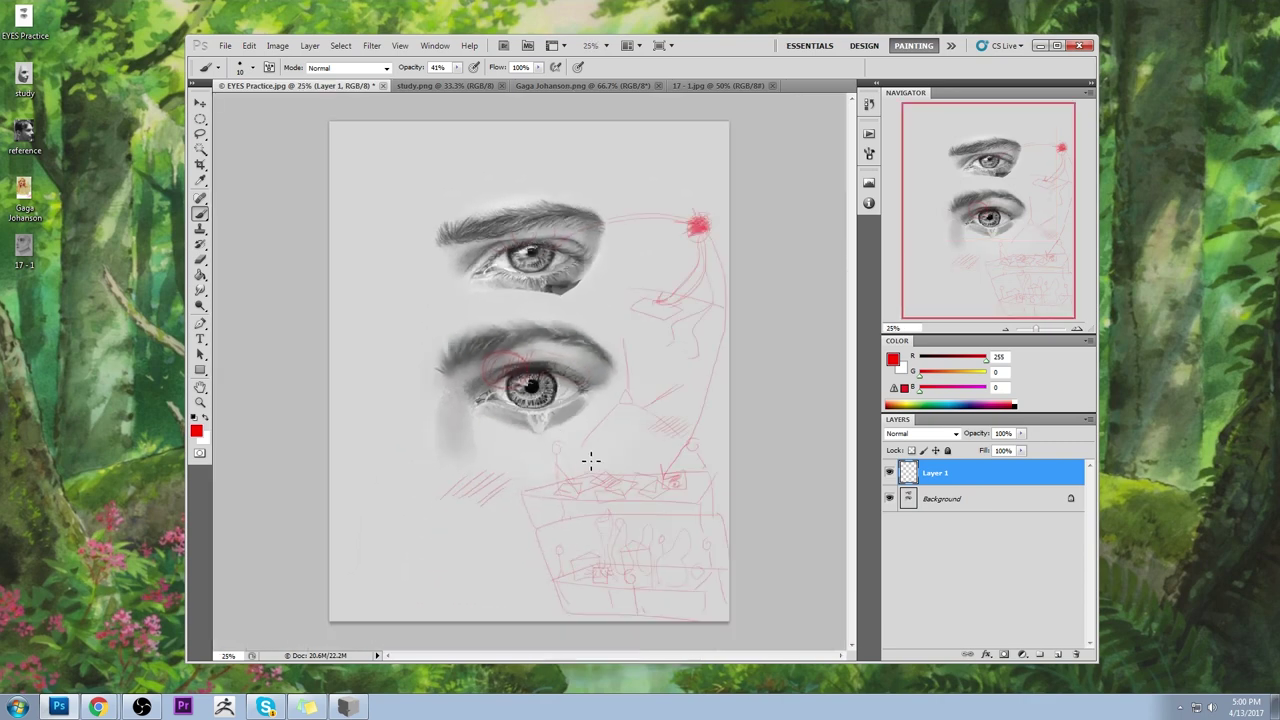
{"action": "left_click", "coordinate": [889, 472]}
{"action": "left_click", "coordinate": [889, 472]}
{"action": "left_click", "coordinate": [889, 472]}
{"action": "left_click", "coordinate": [1076, 654]}
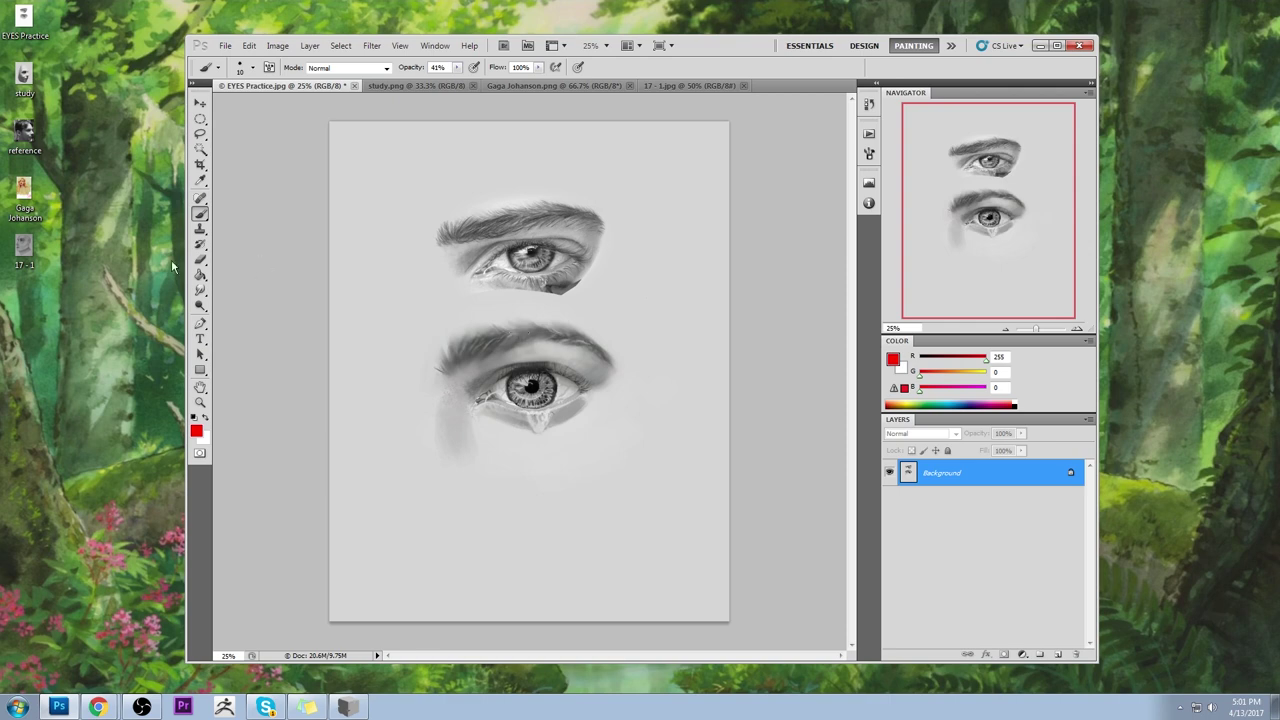
- Sample a near-black from the lower eye's pupil and sketch thin branching lines below that eye with the brush
{"action": "left_click", "coordinate": [200, 290]}
{"action": "left_click", "coordinate": [252, 313]}
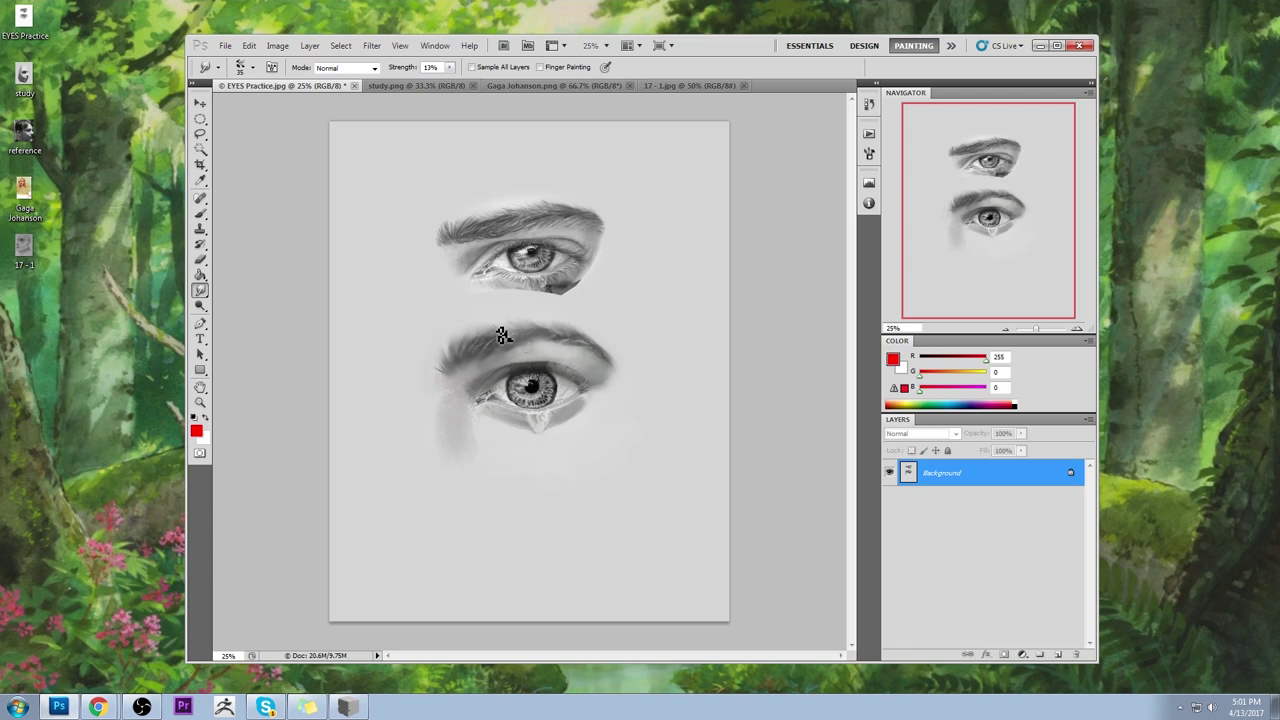
{"action": "key", "text": "b"}
{"action": "left_click", "coordinate": [533, 384], "text": "alt"}
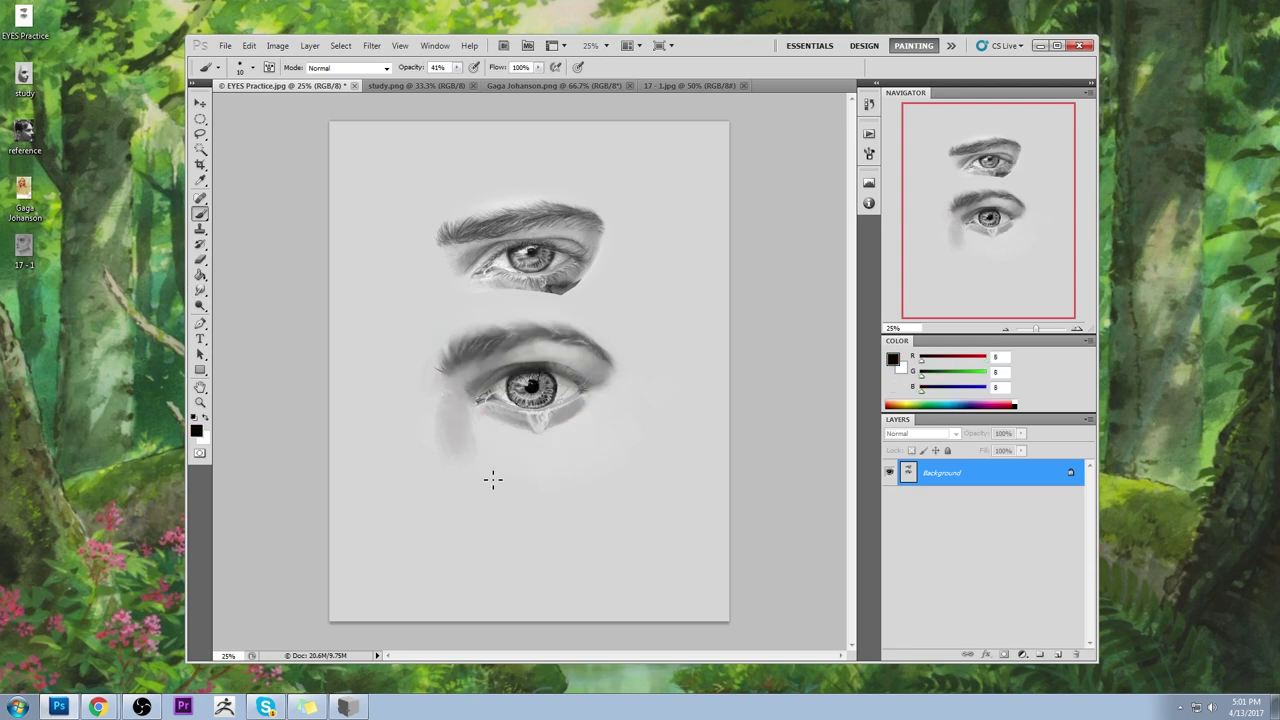
{"action": "mouse_move", "coordinate": [481, 456]}
{"action": "left_mouse_down"}
{"action": "mouse_move", "coordinate": [486, 552]}
{"action": "mouse_move", "coordinate": [560, 535]}
{"action": "left_mouse_up"}
{"action": "left_click_drag", "start_coordinate": [486, 518], "coordinate": [518, 508]}
{"action": "key", "text": "ctrl+z"}
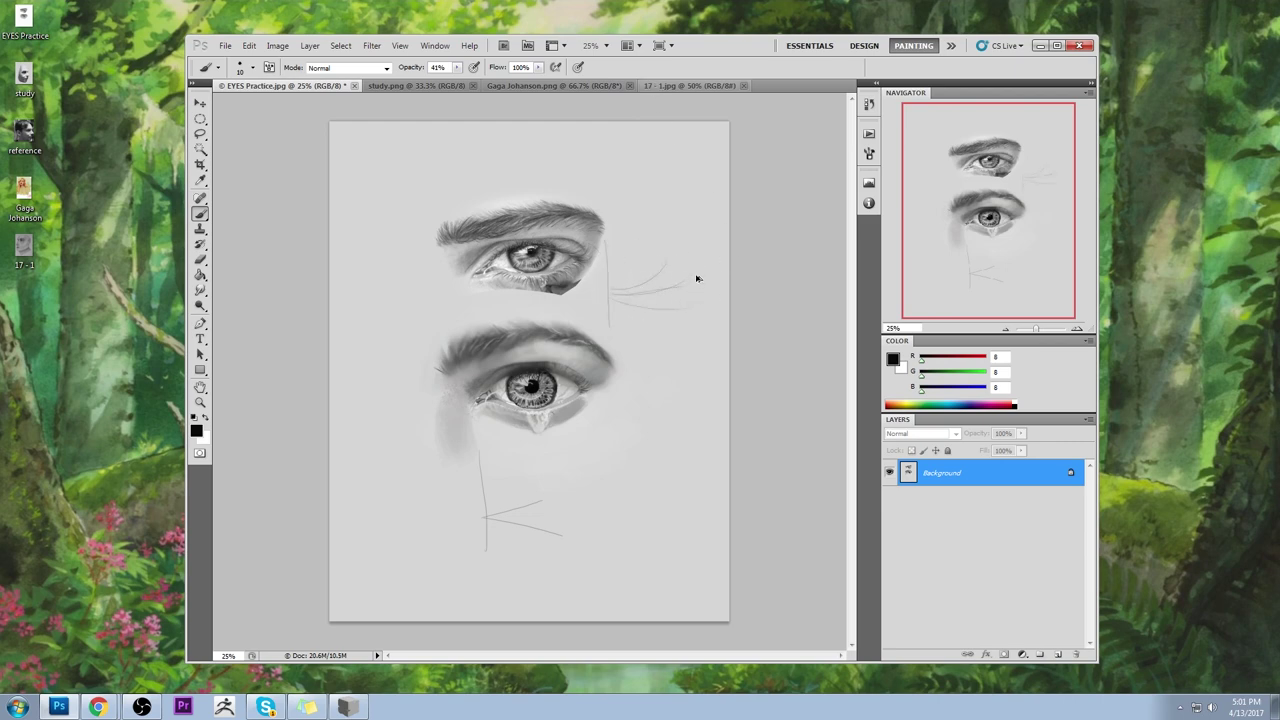
- Undo all the thin sketch lines below the lower eye and beside the upper eye
{"action": "key", "text": "ctrl+z"}
{"action": "mouse_move", "coordinate": [500, 310]}
{"action": "left_mouse_down"}
{"action": "mouse_move", "coordinate": [522, 268]}
{"action": "mouse_move", "coordinate": [477, 289]}
{"action": "mouse_move", "coordinate": [503, 289]}
{"action": "left_mouse_up"}
{"action": "key", "text": "ctrl+z"}
{"action": "key", "text": "ctrl+alt+z"}
{"action": "key", "text": "ctrl+alt+z"}
{"action": "key", "text": "ctrl+alt+z"}
{"action": "key", "text": "ctrl+alt+z"}
{"action": "key", "text": "ctrl+alt+z"}
{"action": "key", "text": "ctrl+alt+z"}
{"action": "key", "text": "ctrl+alt+z"}
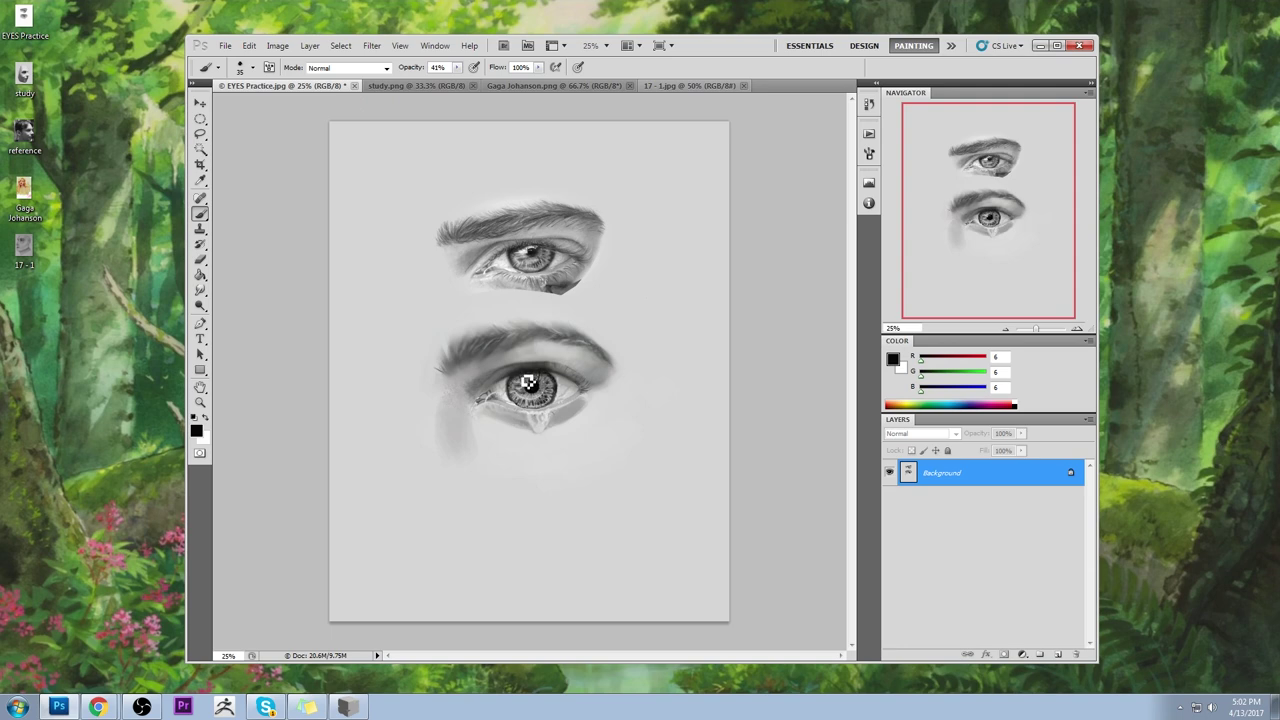
- Sample several tones around the lower eye's iris and upper lid, finishing on a near-black of RGB 8, 8, 8
{"action": "left_click", "coordinate": [505, 378], "text": "alt"}
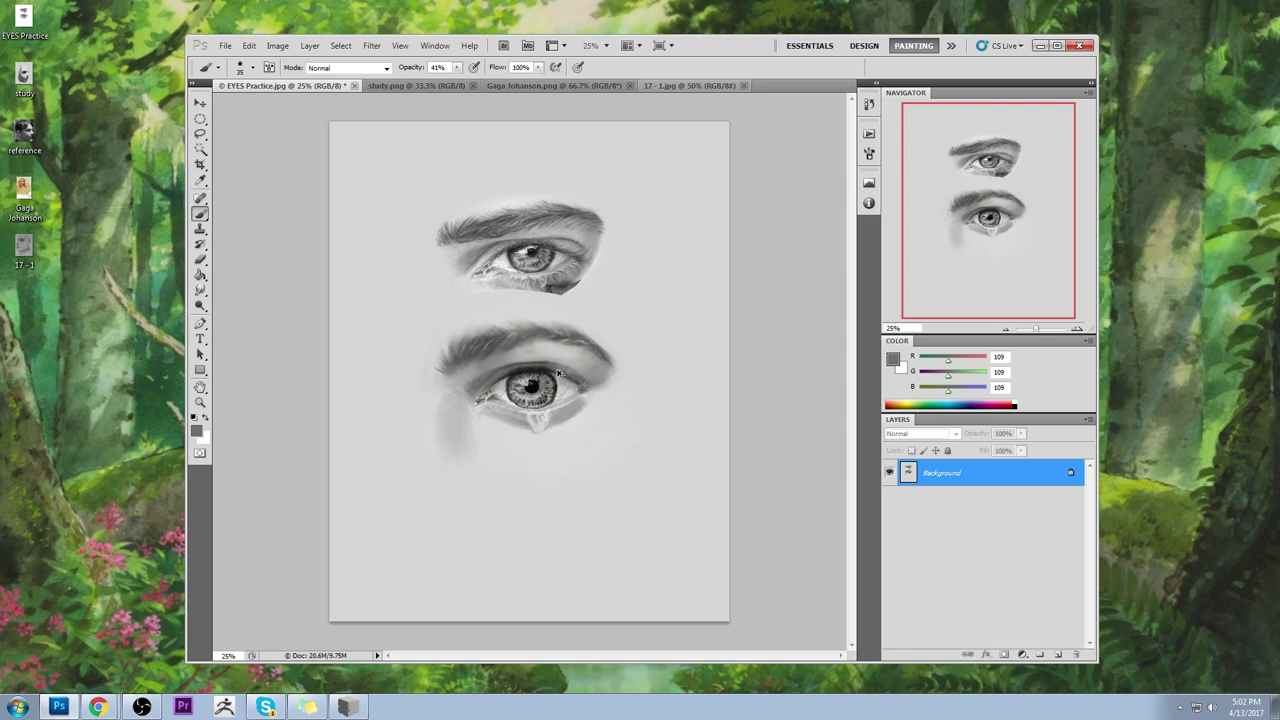
{"action": "left_click", "coordinate": [557, 359], "text": "alt"}
{"action": "left_click", "coordinate": [555, 379], "text": "alt"}
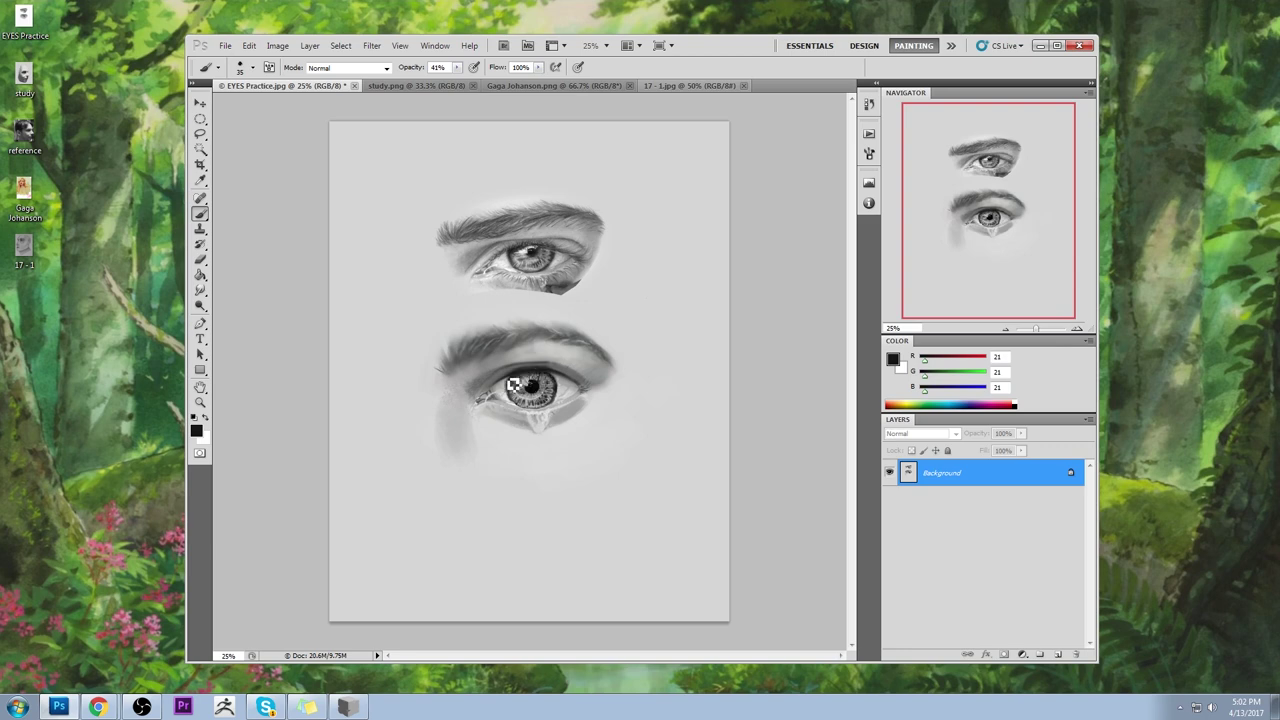
{"action": "left_click", "coordinate": [510, 376], "text": "alt"}
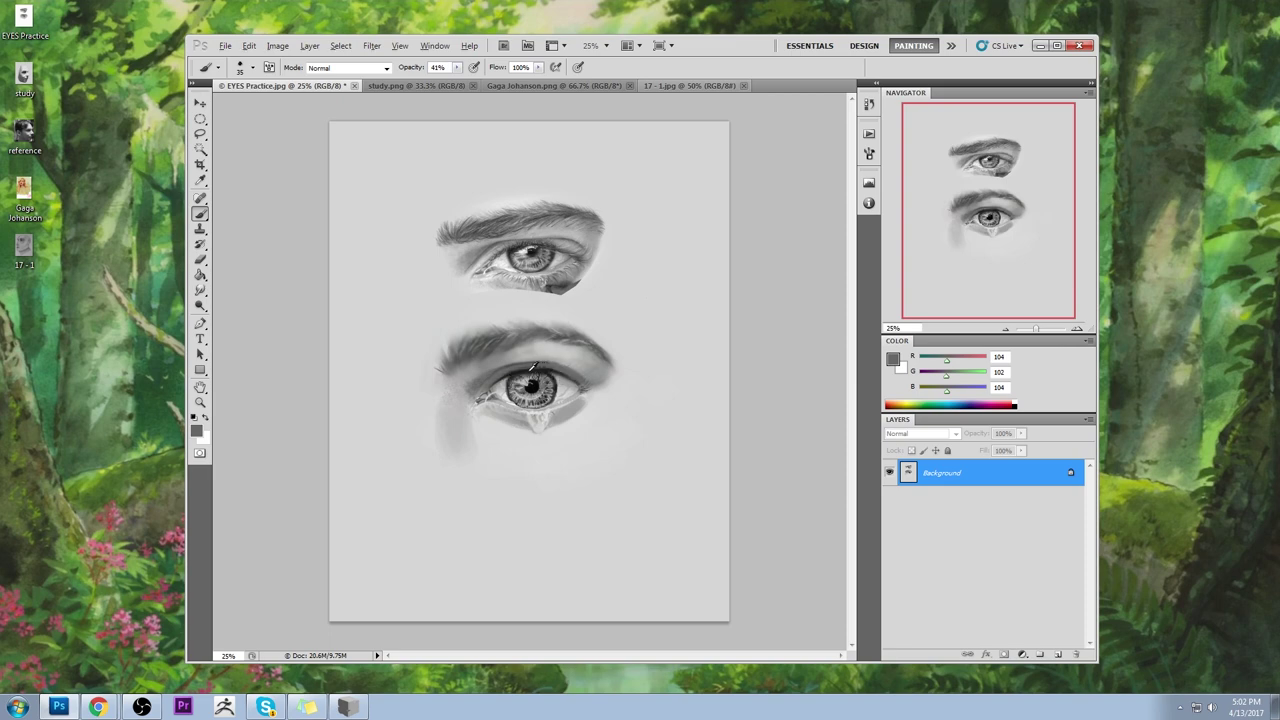
{"action": "left_click", "coordinate": [548, 383], "text": "alt"}
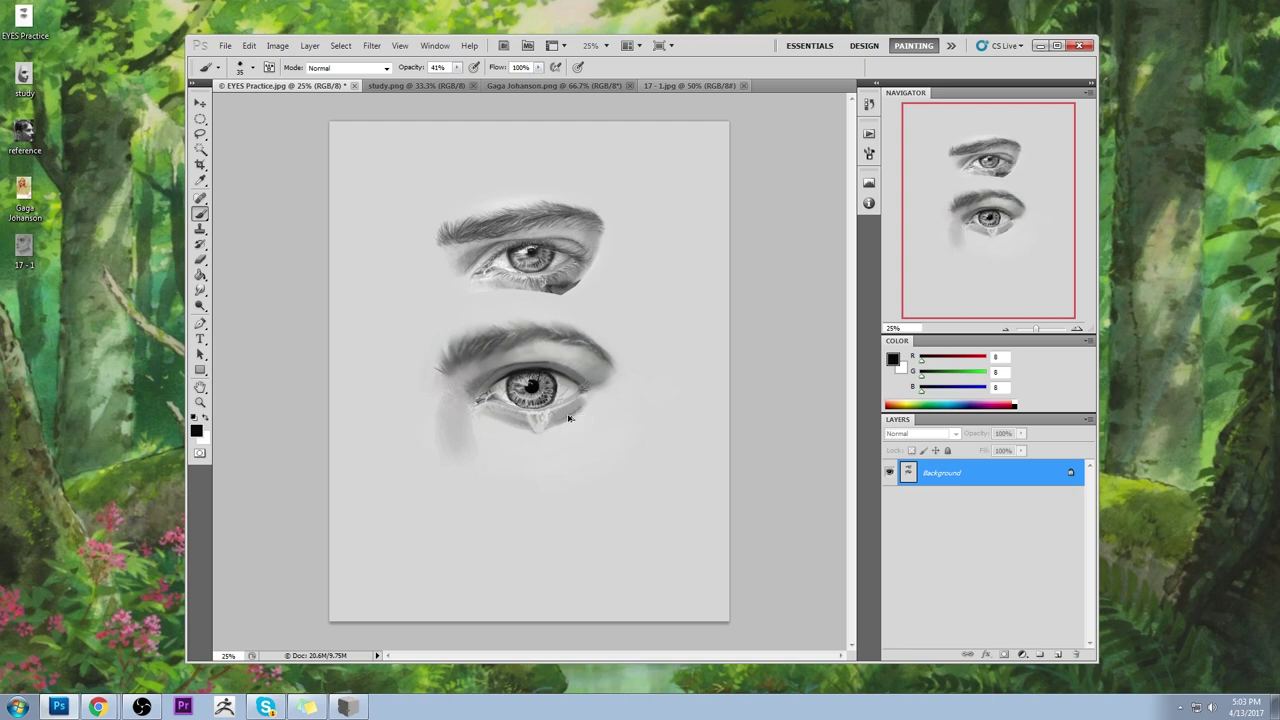
- Draw a flat square and a three-dimensional cube side by side below the lower eye, redoing the cube's strokes
{"action": "mouse_move", "coordinate": [397, 466]}
{"action": "left_mouse_down"}
{"action": "mouse_move", "coordinate": [397, 519]}
{"action": "mouse_move", "coordinate": [450, 516]}
{"action": "mouse_move", "coordinate": [398, 520]}
{"action": "left_mouse_up"}
{"action": "mouse_move", "coordinate": [497, 462]}
{"action": "left_mouse_down"}
{"action": "mouse_move", "coordinate": [498, 514]}
{"action": "mouse_move", "coordinate": [552, 510]}
{"action": "left_mouse_up"}
{"action": "left_click_drag", "start_coordinate": [552, 510], "coordinate": [505, 513]}
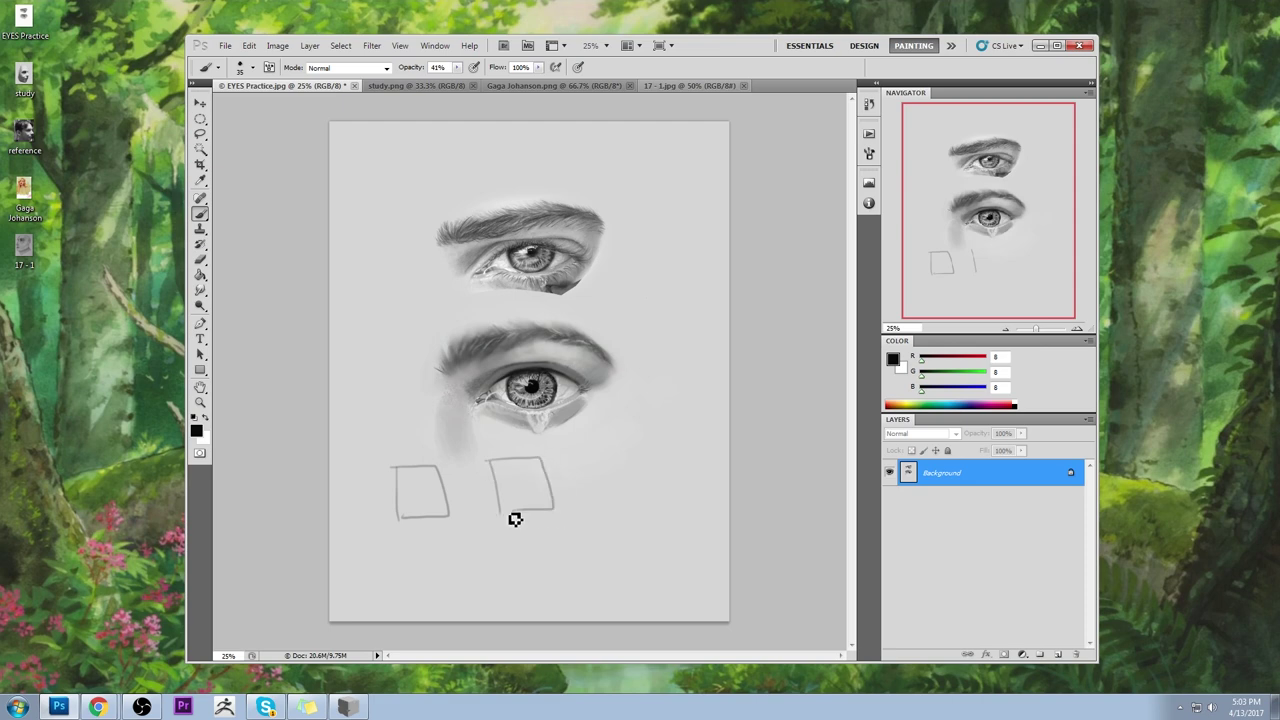
{"action": "mouse_move", "coordinate": [540, 458]}
{"action": "left_mouse_down"}
{"action": "mouse_move", "coordinate": [556, 446]}
{"action": "mouse_move", "coordinate": [504, 452]}
{"action": "left_mouse_up"}
{"action": "mouse_move", "coordinate": [504, 452]}
{"action": "left_mouse_down"}
{"action": "mouse_move", "coordinate": [562, 448]}
{"action": "mouse_move", "coordinate": [566, 484]}
{"action": "left_mouse_up"}
{"action": "key", "text": "ctrl+alt+z"}
{"action": "key", "text": "ctrl+alt+z"}
{"action": "key", "text": "ctrl+alt+z"}
{"action": "mouse_move", "coordinate": [486, 461]}
{"action": "left_mouse_down"}
{"action": "mouse_move", "coordinate": [549, 443]}
{"action": "mouse_move", "coordinate": [565, 489]}
{"action": "mouse_move", "coordinate": [555, 508]}
{"action": "left_mouse_up"}
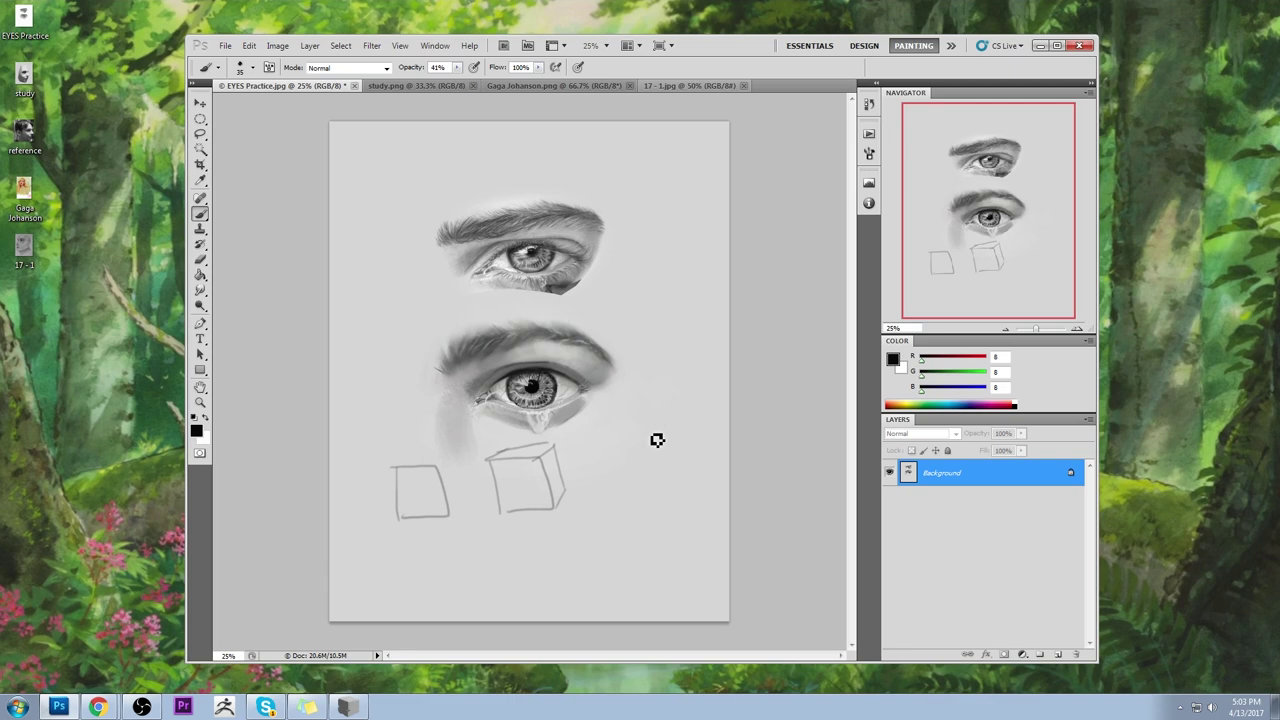
- Undo the square and cube sketches and step back until the painted layer is separate from the background again
{"action": "key", "text": "ctrl+alt+z"}
{"action": "key", "text": "ctrl+alt+z"}
{"action": "key", "text": "ctrl+alt+z"}
{"action": "key", "text": "ctrl+alt+z"}
{"action": "key", "text": "ctrl+alt+z"}
{"action": "key", "text": "ctrl+alt+z"}
{"action": "key", "text": "ctrl+alt+z"}
{"action": "key", "text": "ctrl+alt+z"}
{"action": "key", "text": "ctrl+alt+z"}
{"action": "key", "text": "Delete"}
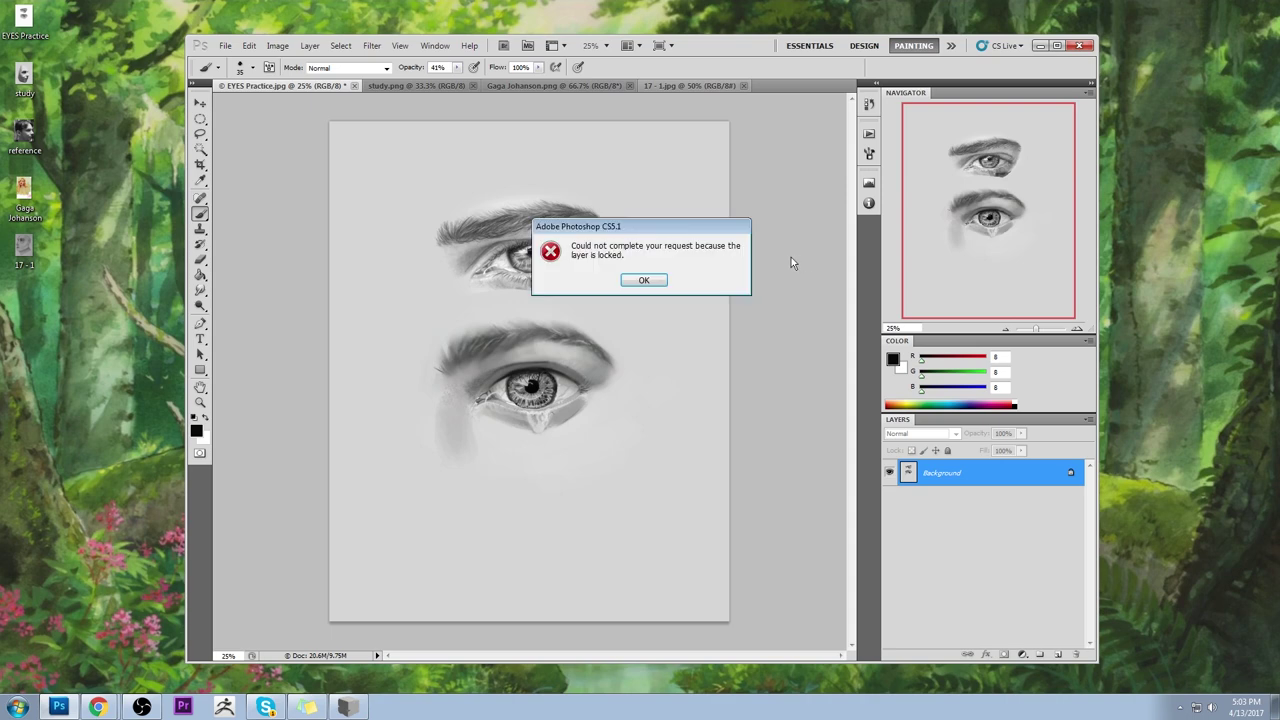
{"action": "left_click", "coordinate": [643, 281]}
- Toggle the painted layer's visibility to compare the original eyes with the repainted ones
{"action": "left_click", "coordinate": [891, 473]}
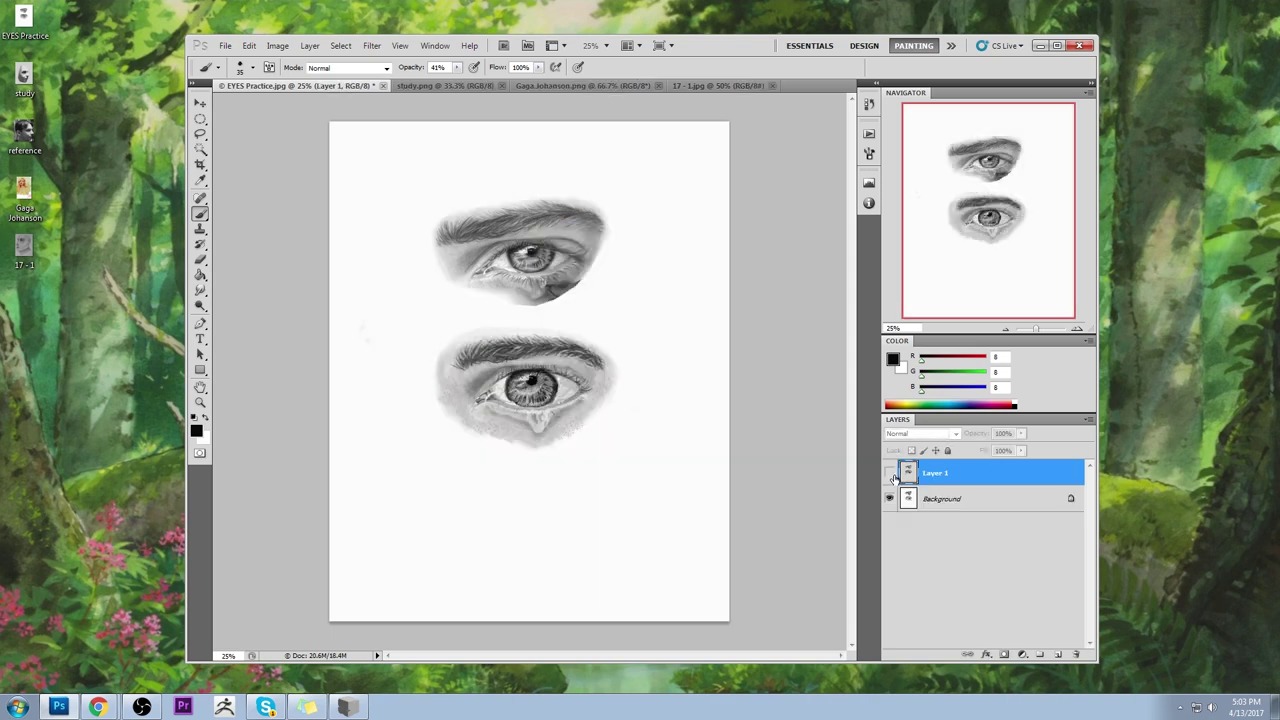
{"action": "left_click", "coordinate": [890, 473]}
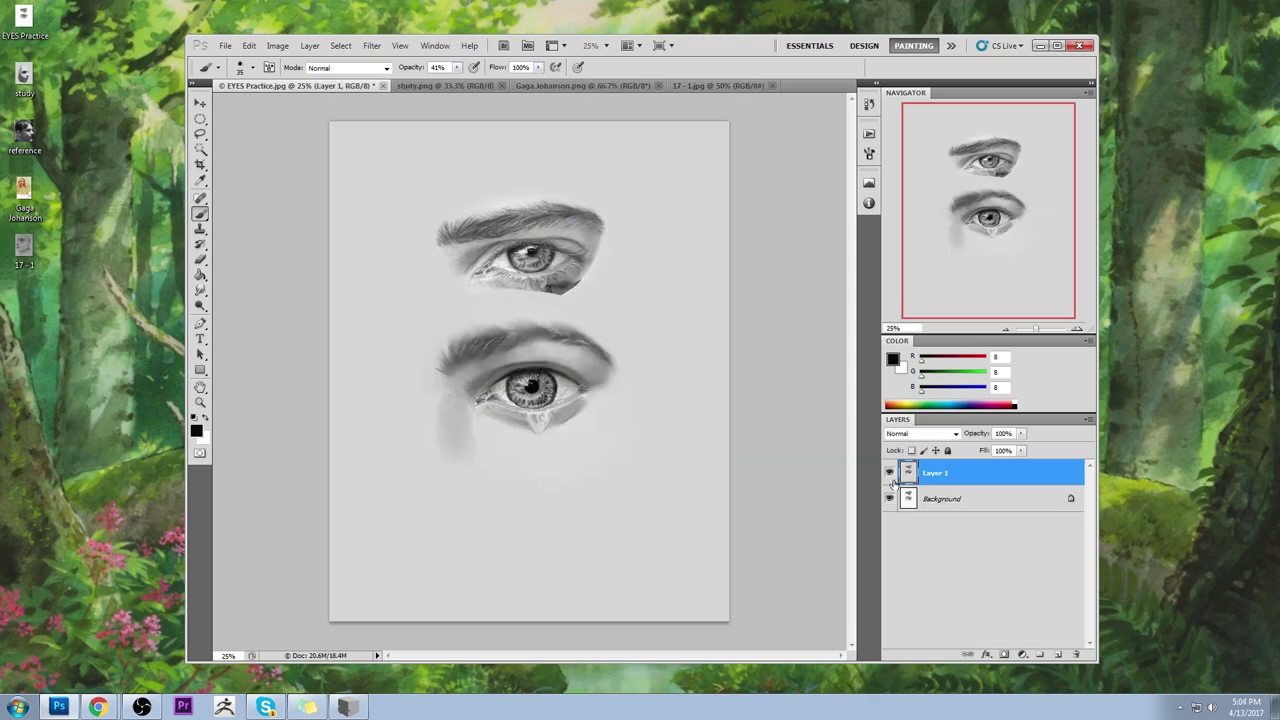
{"action": "left_click", "coordinate": [890, 473]}
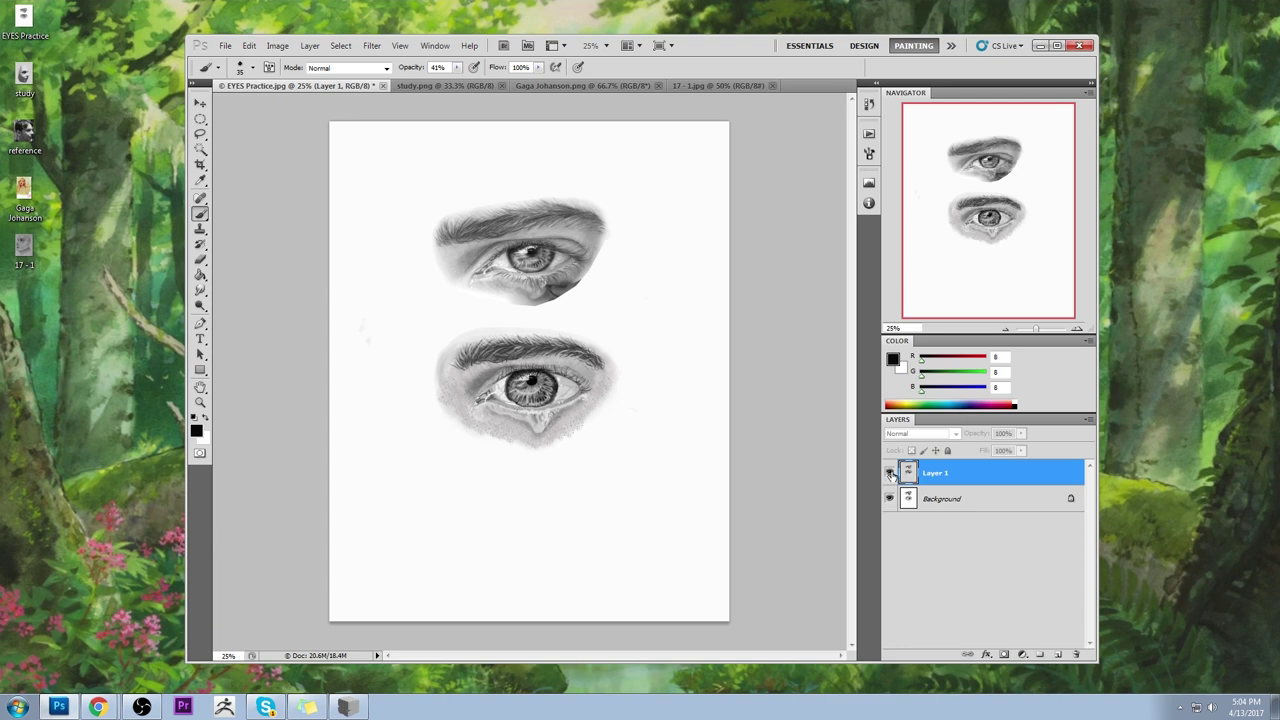
{"action": "left_click", "coordinate": [890, 472]}
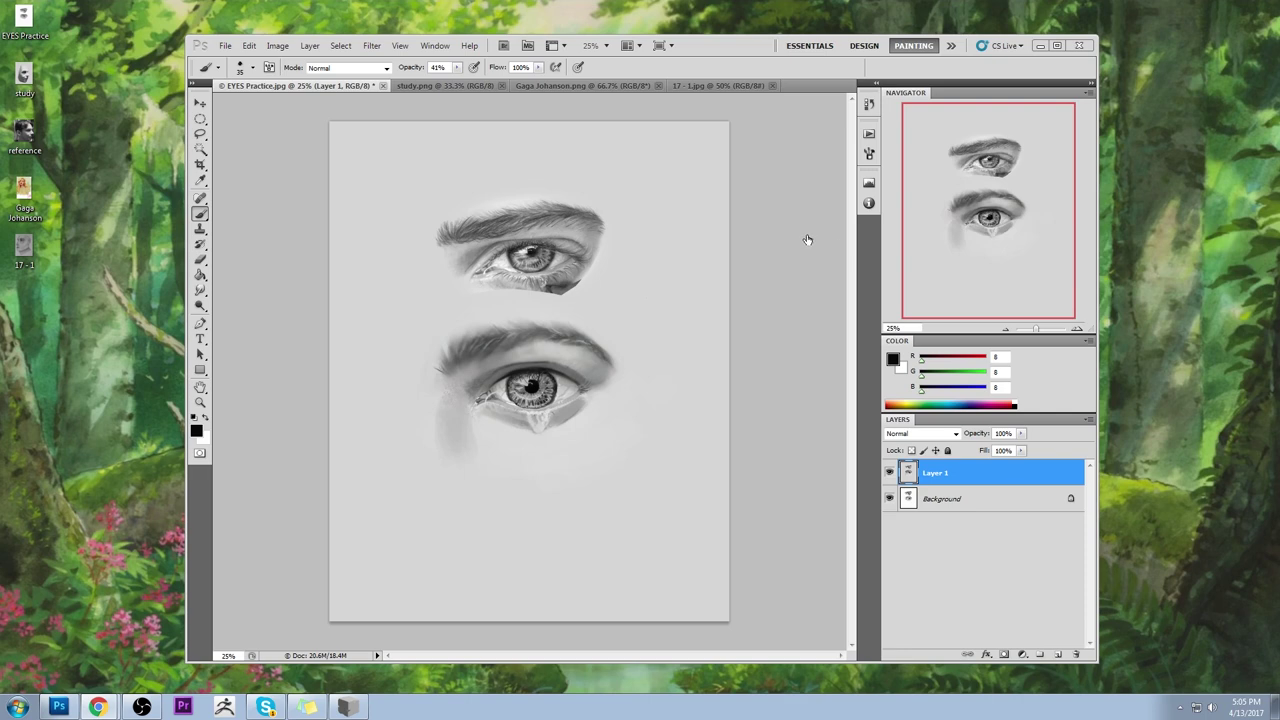
- Choose the 50 px spatter brush and test it with long diagonal strokes below the lower eye
{"action": "right_click", "coordinate": [501, 199]}
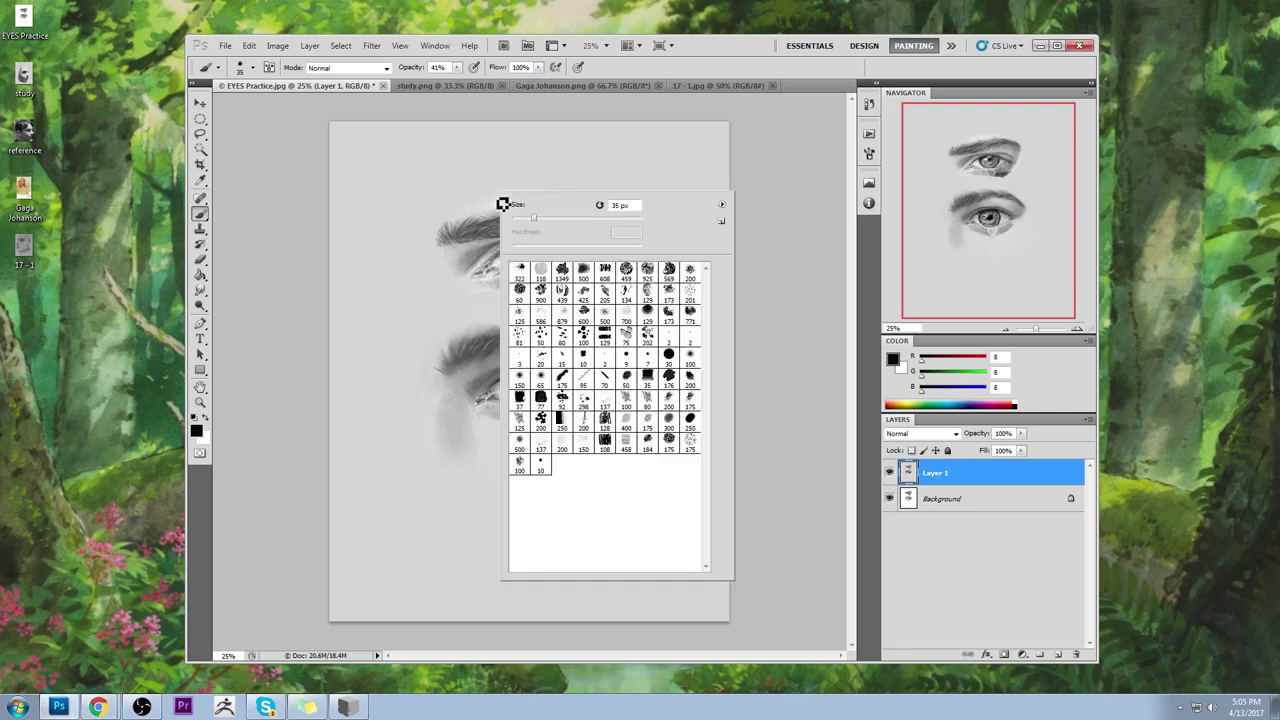
{"action": "left_click", "coordinate": [541, 336]}
{"action": "left_click", "coordinate": [764, 308]}
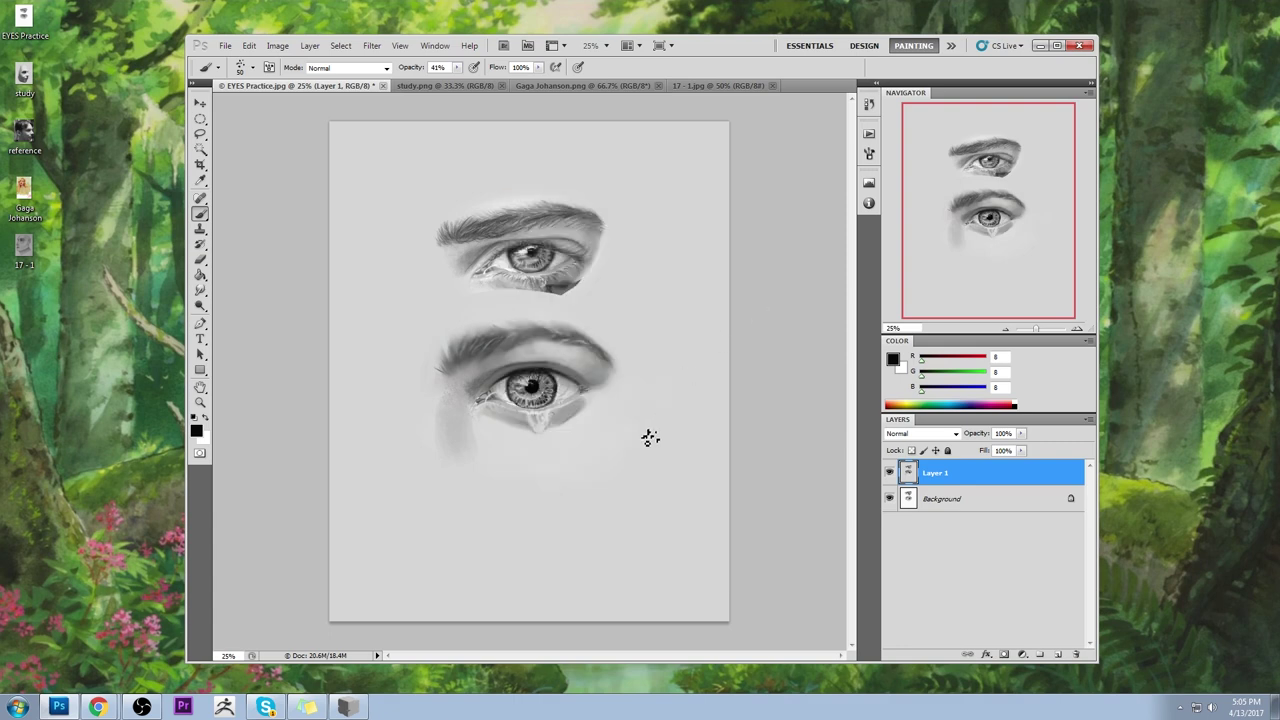
{"action": "mouse_move", "coordinate": [667, 416]}
{"action": "left_mouse_down"}
{"action": "mouse_move", "coordinate": [564, 524]}
{"action": "mouse_move", "coordinate": [512, 527]}
{"action": "left_mouse_up"}
{"action": "left_click_drag", "start_coordinate": [622, 436], "coordinate": [435, 540]}
{"action": "key", "text": "ctrl+z"}
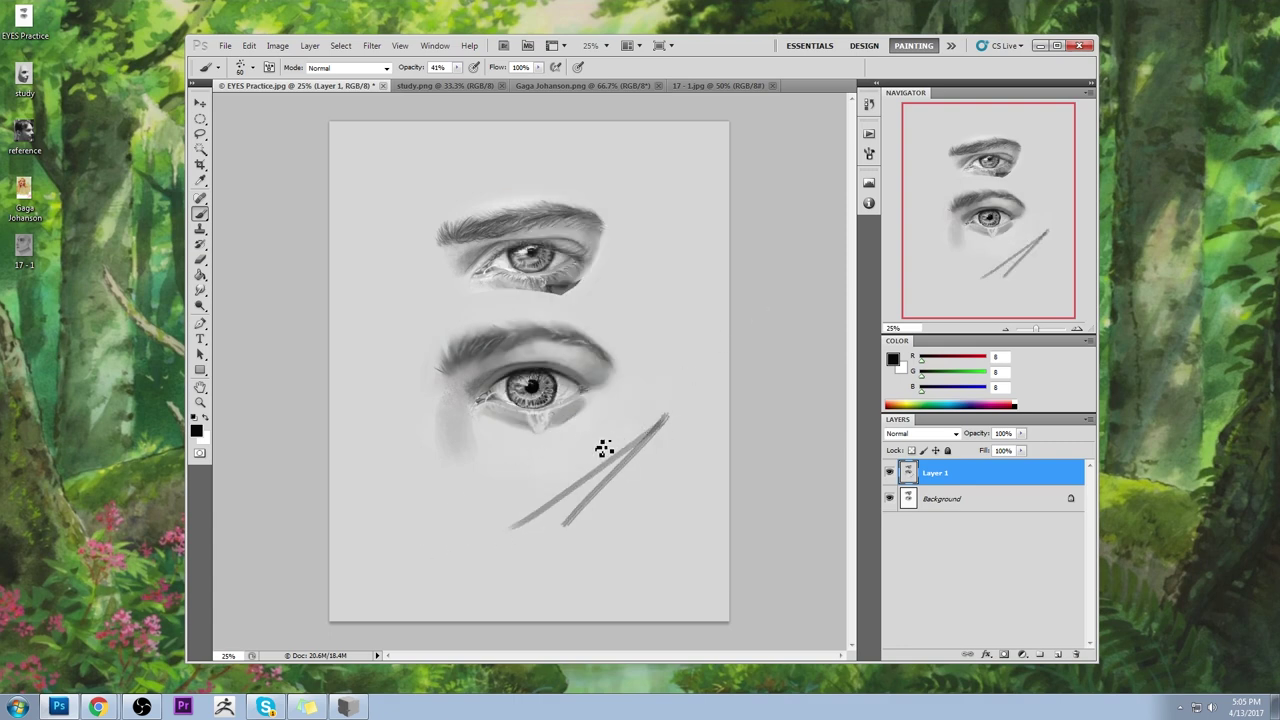
- Enlarge the spatter brush to 100 px and test it with steep strokes beneath the lower eye's outer corner
{"action": "key", "text": "bracketright"}
{"action": "key", "text": "bracketright"}
{"action": "key", "text": "bracketright"}
{"action": "key", "text": "bracketright"}
{"action": "key", "text": "bracketright"}
{"action": "mouse_move", "coordinate": [605, 418]}
{"action": "left_mouse_down"}
{"action": "mouse_move", "coordinate": [600, 451]}
{"action": "mouse_move", "coordinate": [640, 530]}
{"action": "left_mouse_up"}
{"action": "mouse_move", "coordinate": [632, 414]}
{"action": "left_mouse_down"}
{"action": "mouse_move", "coordinate": [645, 536]}
{"action": "mouse_move", "coordinate": [658, 546]}
{"action": "left_mouse_up"}
{"action": "left_click_drag", "start_coordinate": [646, 414], "coordinate": [635, 545]}
- Undo the spatter brush test strokes
{"action": "key", "text": "ctrl+alt+z"}
{"action": "key", "text": "ctrl+alt+z"}
{"action": "key", "text": "ctrl+alt+z"}
{"action": "key", "text": "ctrl+alt+z"}
{"action": "key", "text": "ctrl+alt+z"}
{"action": "key", "text": "ctrl+alt+z"}
{"action": "key", "text": "ctrl+alt+z"}
{"action": "key", "text": "ctrl+alt+z"}
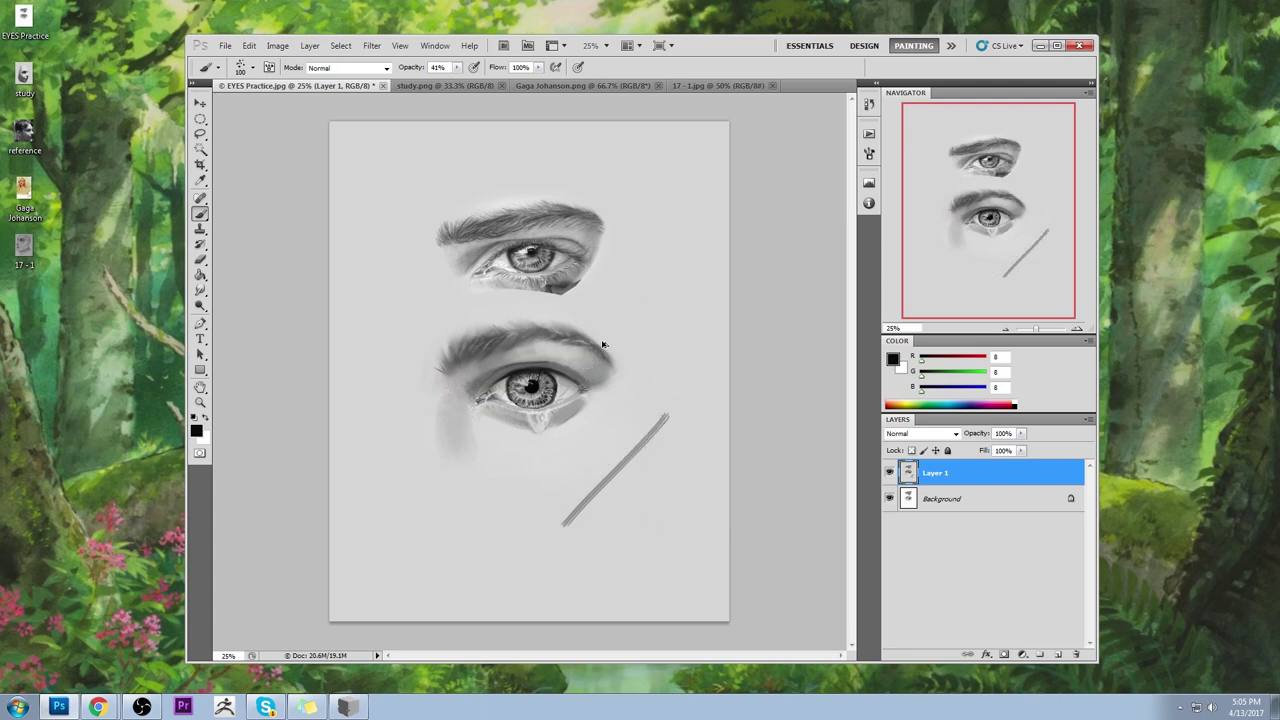
- Choose the 81 px spatter brush, test it below the lower eye, and undo the remaining test strokes
{"action": "right_click", "coordinate": [622, 356]}
{"action": "left_click", "coordinate": [644, 441]}
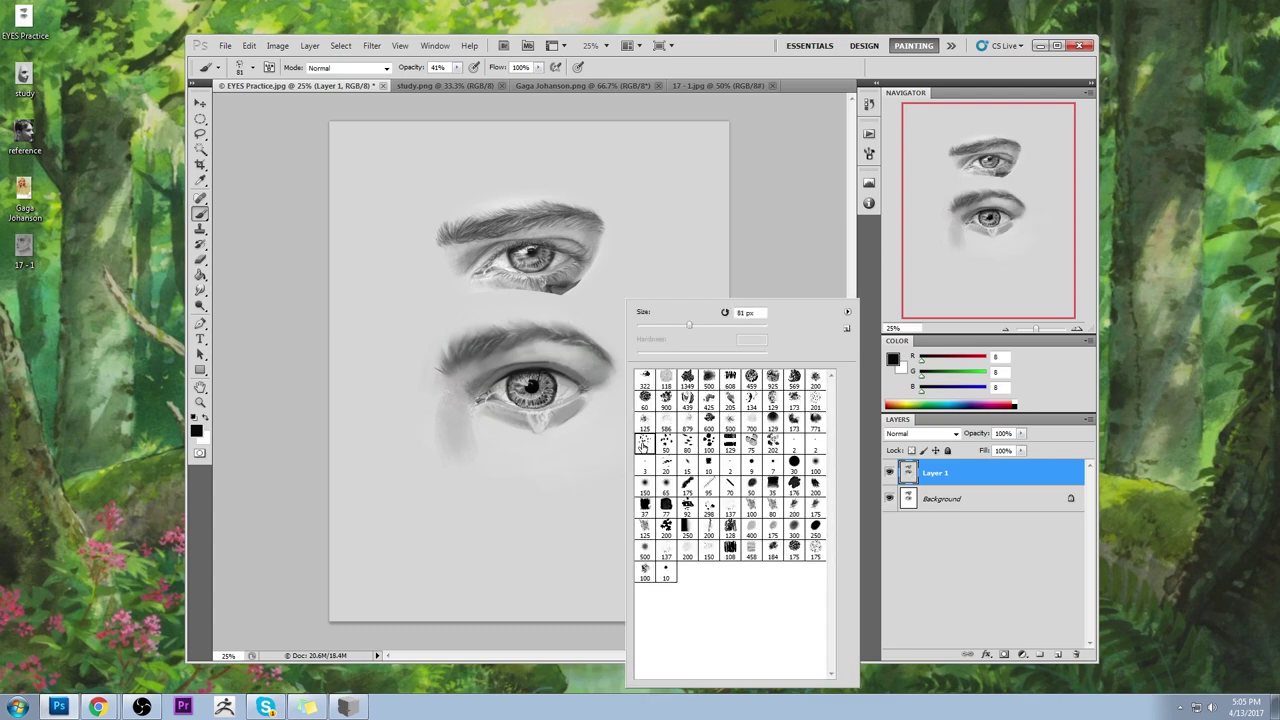
{"action": "mouse_move", "coordinate": [516, 471]}
{"action": "left_mouse_down"}
{"action": "mouse_move", "coordinate": [557, 552]}
{"action": "mouse_move", "coordinate": [577, 562]}
{"action": "left_mouse_up"}
{"action": "key", "text": "ctrl+alt+z"}
{"action": "key", "text": "ctrl+alt+z"}
- Choose the 20 px brush next to the 3 px one, test it below the lower eye, and undo the stroke
{"action": "right_click", "coordinate": [594, 338]}
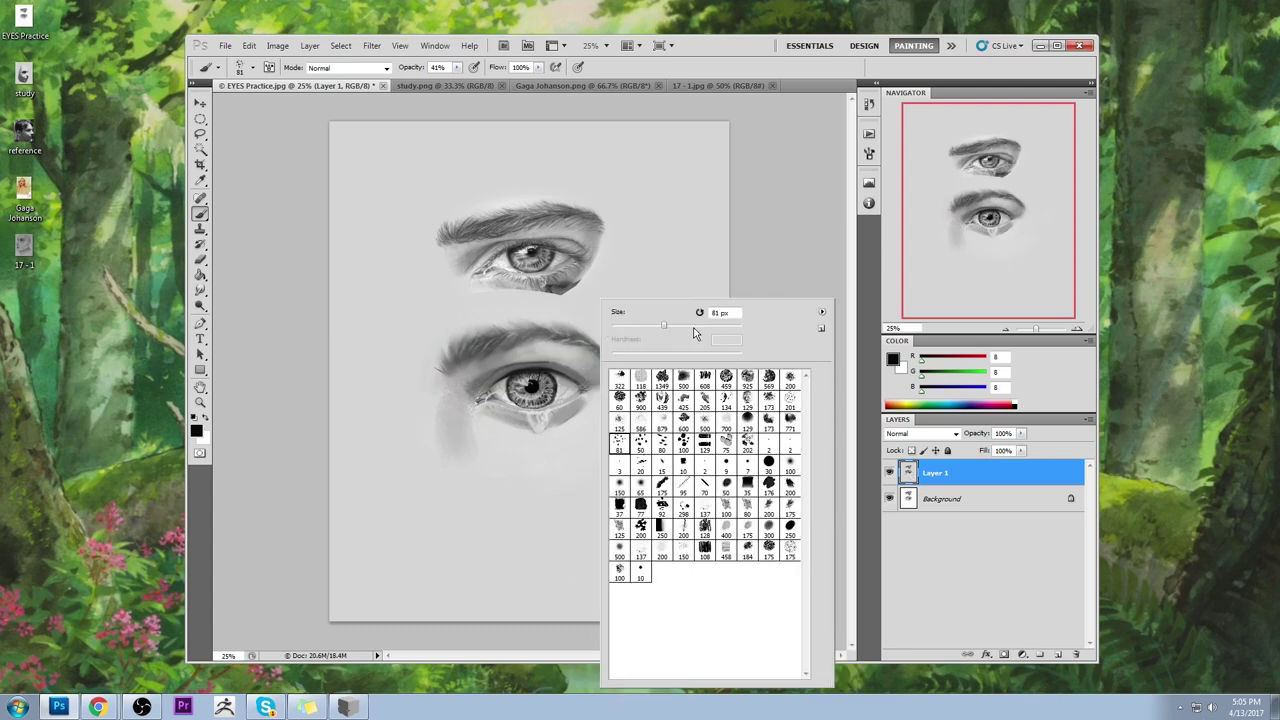
{"action": "left_click", "coordinate": [640, 465]}
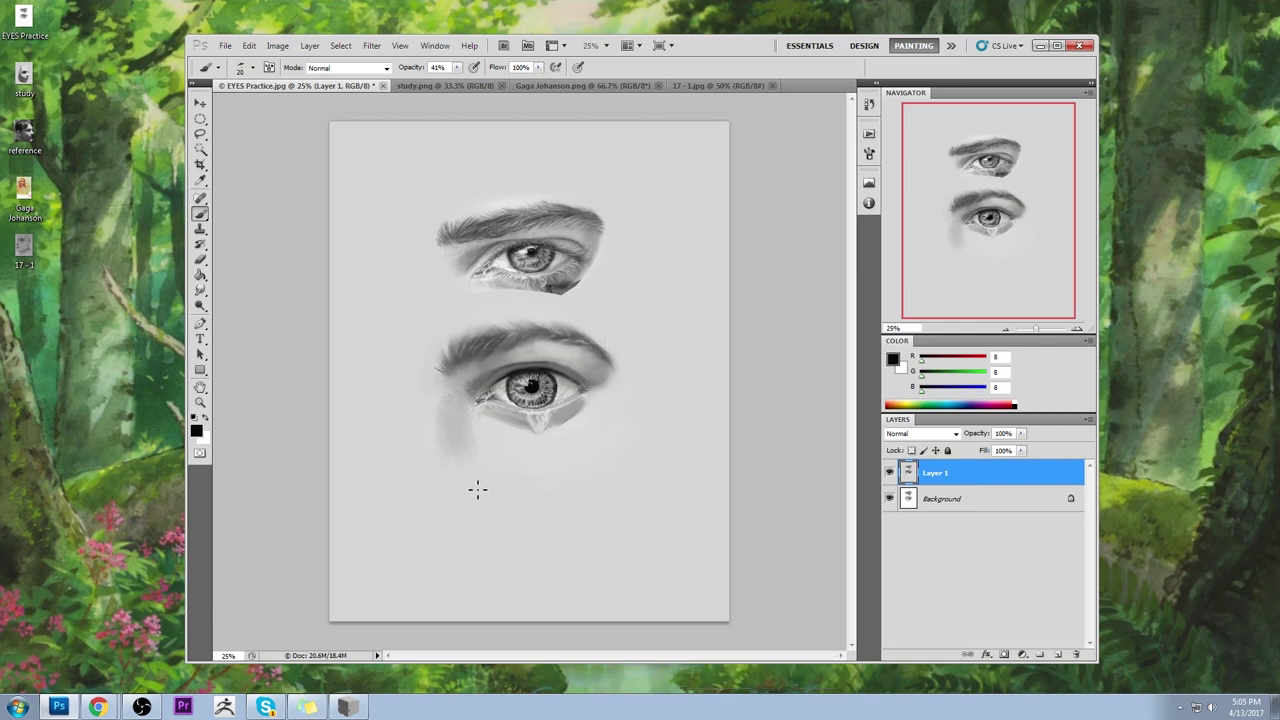
{"action": "left_click_drag", "start_coordinate": [480, 490], "coordinate": [505, 562]}
{"action": "key", "text": "ctrl+alt+z"}
{"action": "right_click", "coordinate": [590, 340]}
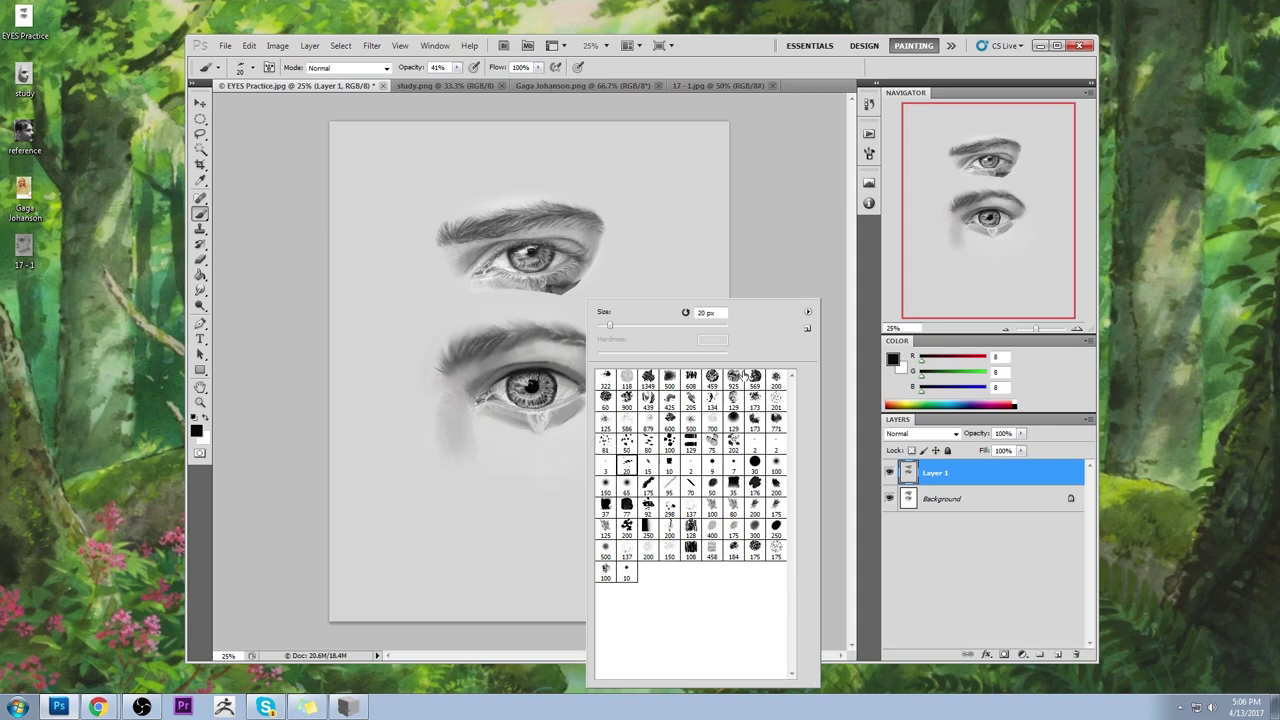
{"action": "left_click", "coordinate": [790, 244]}
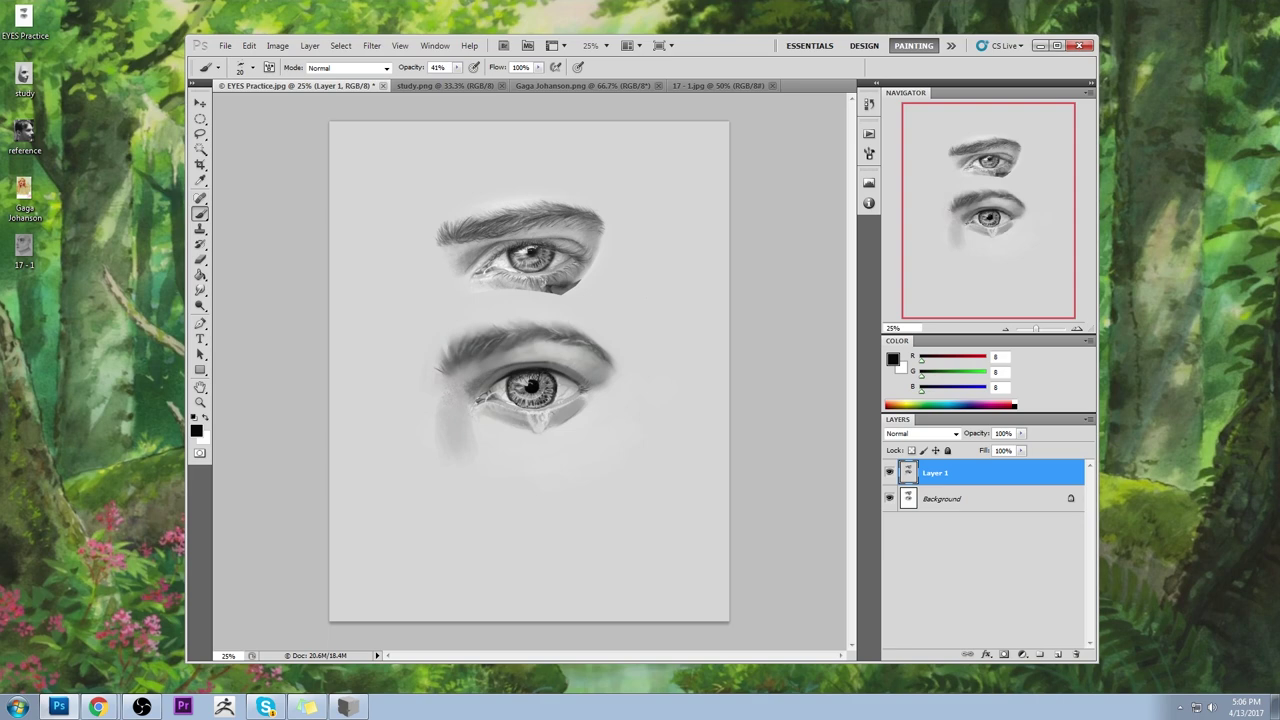
- Close the EYES Practice.jpg document
{"action": "key", "text": "alt+Tab"}
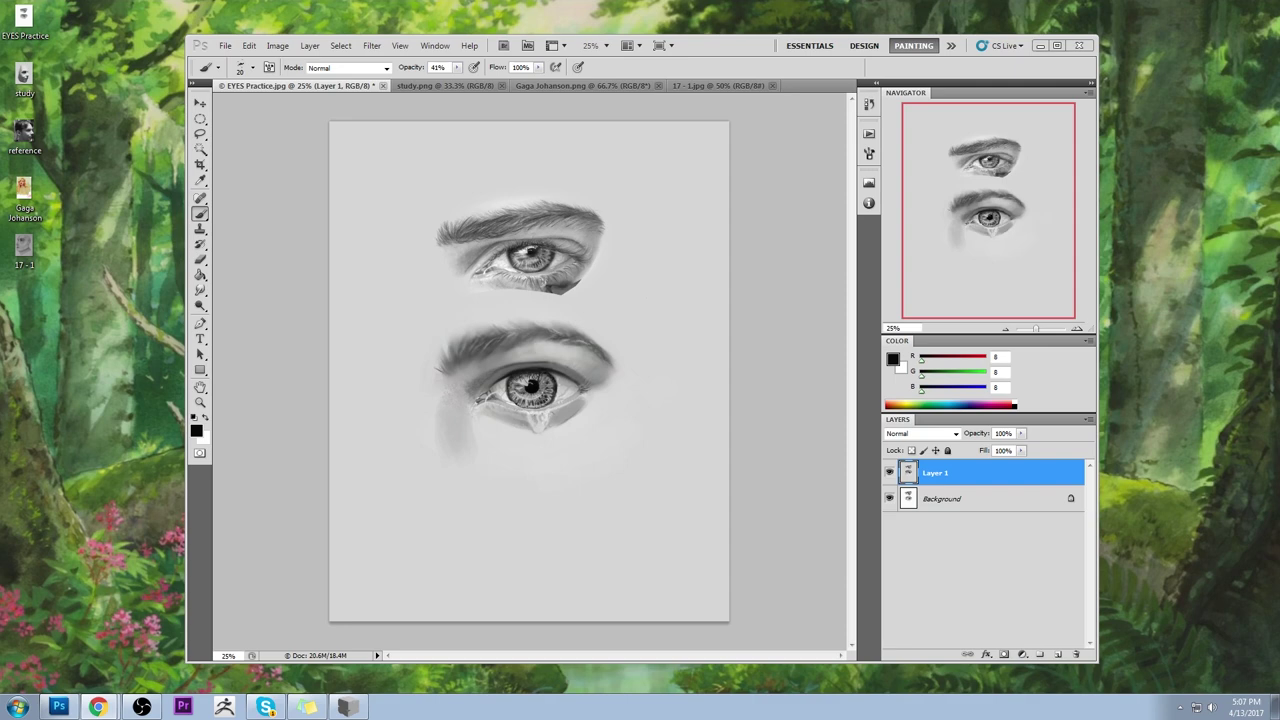
{"action": "key", "text": "ctrl+w"}
{"action": "left_click", "coordinate": [616, 282]}
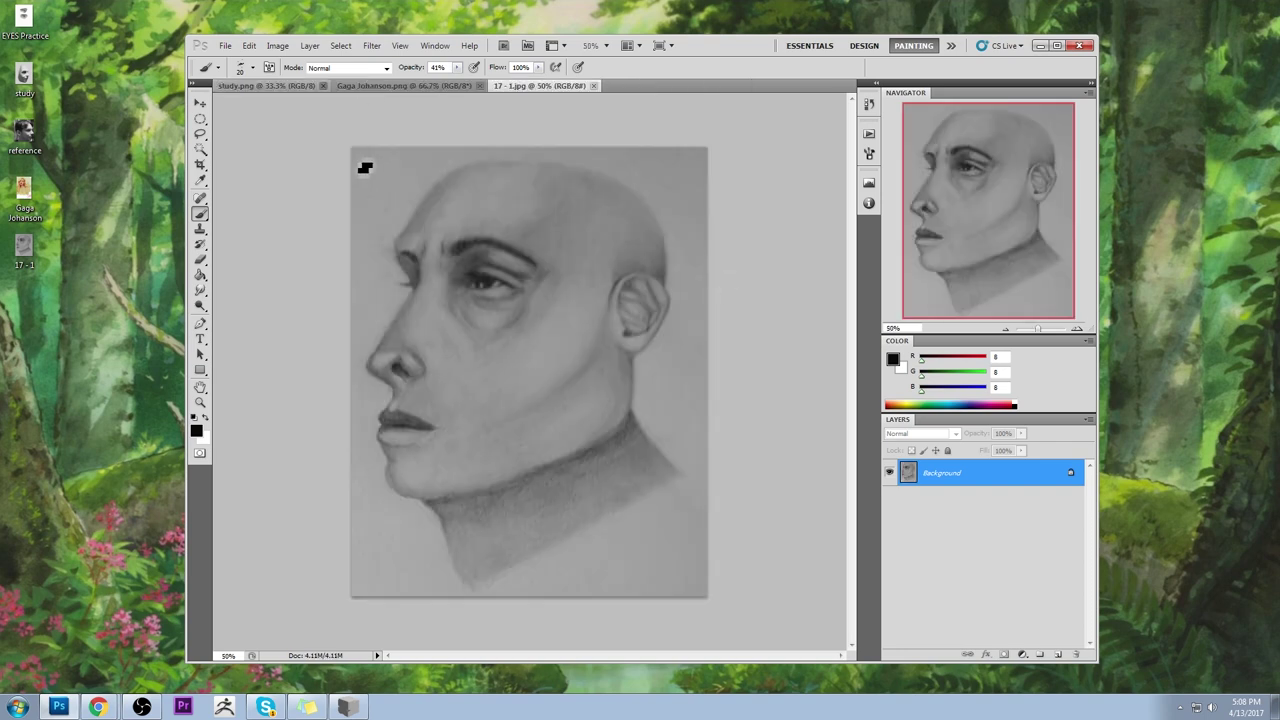
- Bring up study.png and open the reference photo from the desktop beside it
{"action": "left_click", "coordinate": [243, 86]}
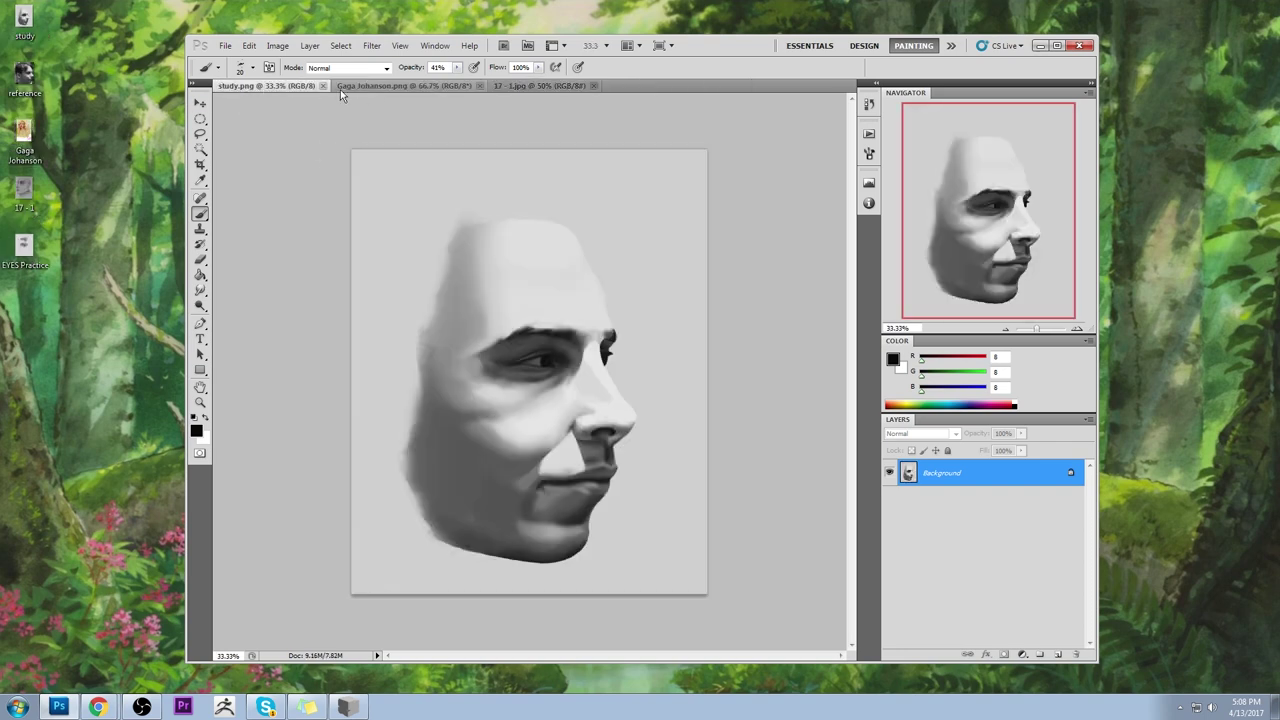
{"action": "double_click", "coordinate": [24, 76]}
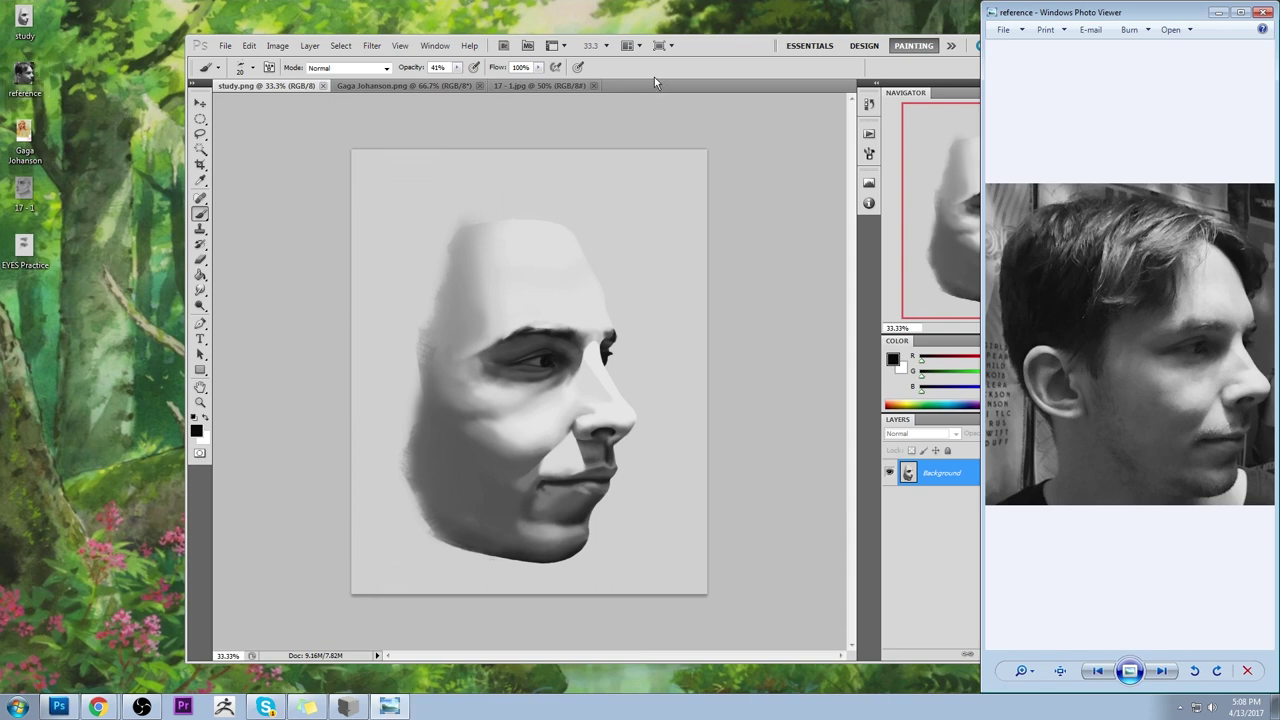
- Narrow the painting window and position it so the face study sits beside the reference photo without overlapping
{"action": "left_click", "coordinate": [401, 87]}
{"action": "left_click", "coordinate": [265, 86]}
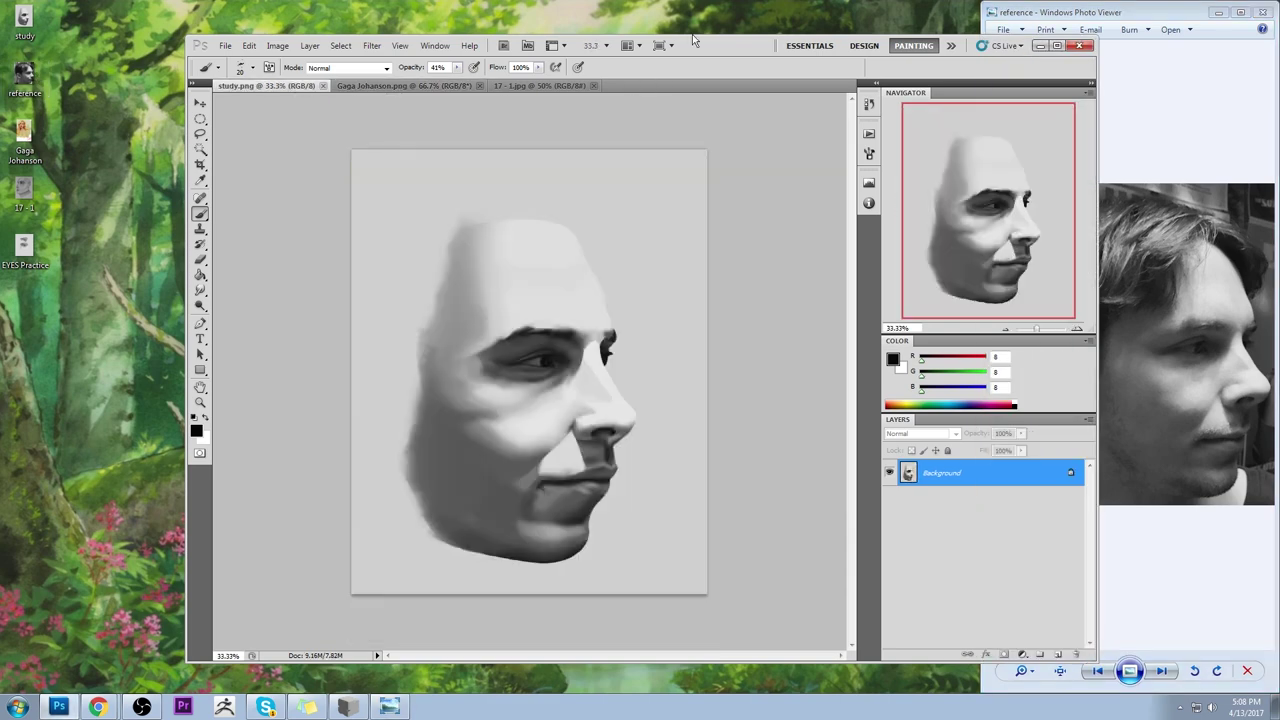
{"action": "left_click", "coordinate": [1101, 135]}
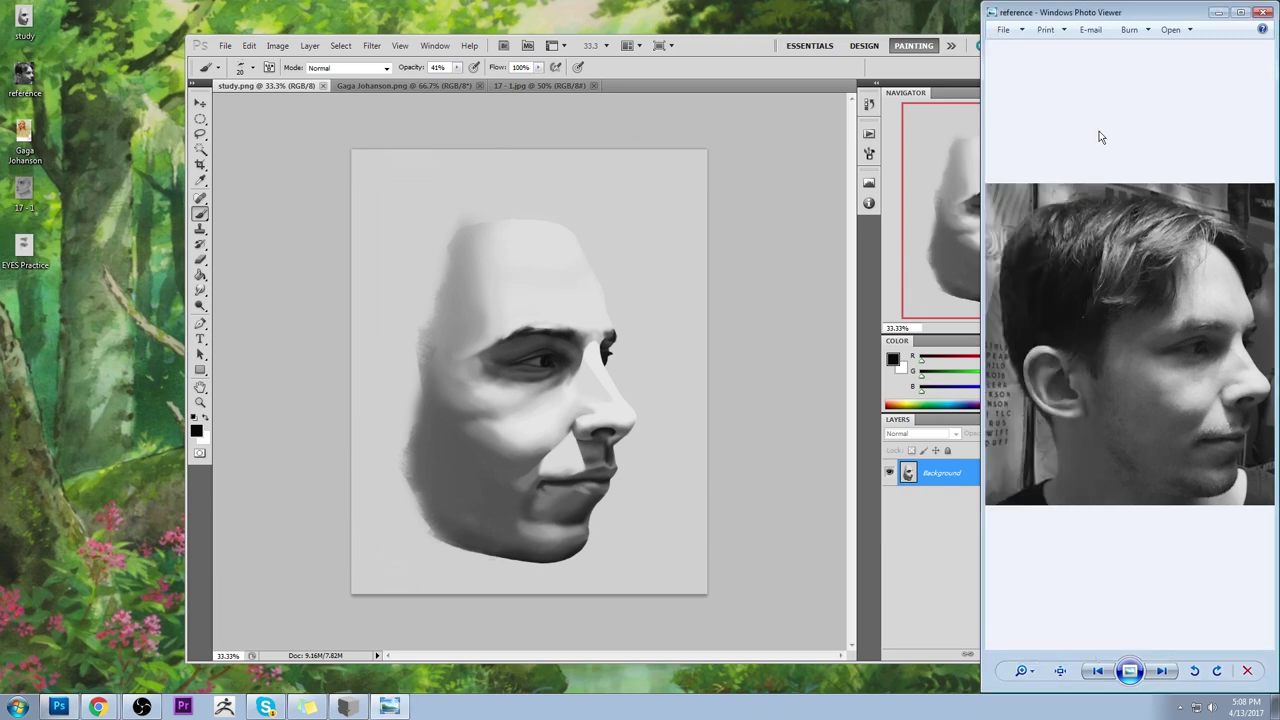
{"action": "left_click", "coordinate": [781, 38]}
{"action": "left_click_drag", "start_coordinate": [1096, 116], "coordinate": [900, 118]}
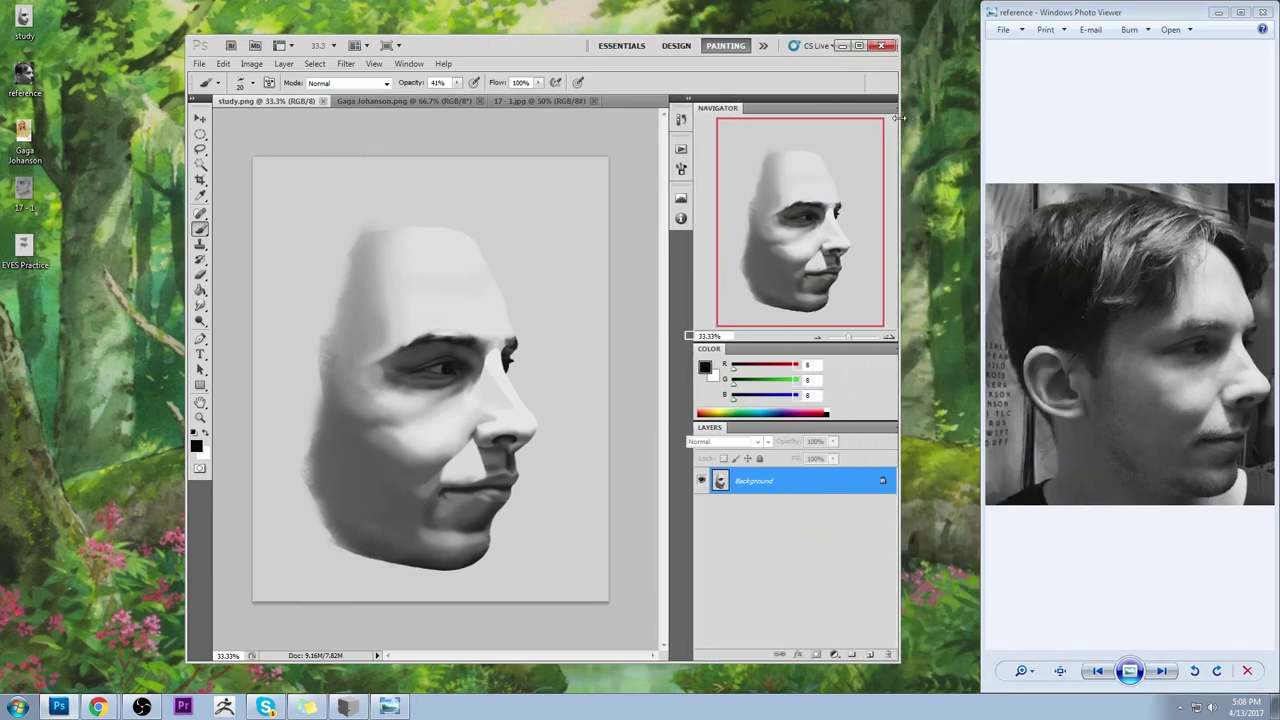
{"action": "left_click_drag", "start_coordinate": [558, 46], "coordinate": [595, 47]}
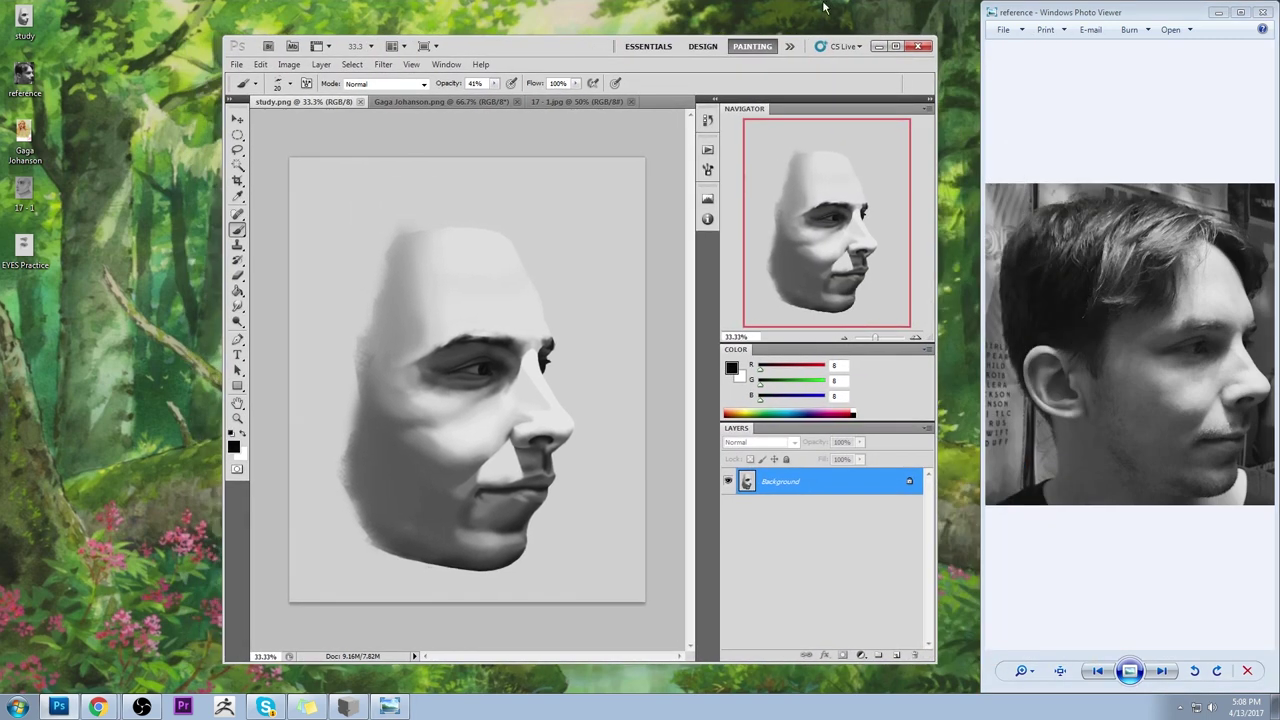
- Widen the reference photo's window toward the painting and return to the face study
{"action": "left_click", "coordinate": [1077, 9]}
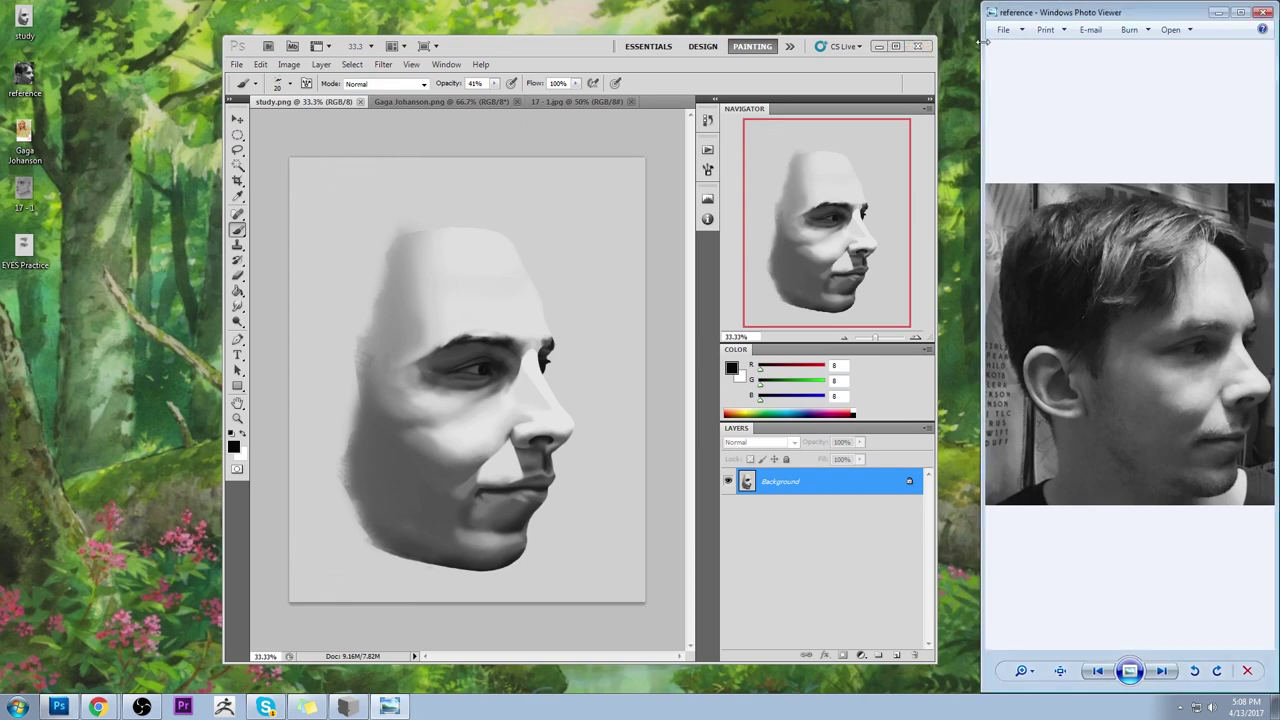
{"action": "left_click_drag", "start_coordinate": [983, 40], "coordinate": [903, 40]}
{"action": "left_click", "coordinate": [588, 48]}
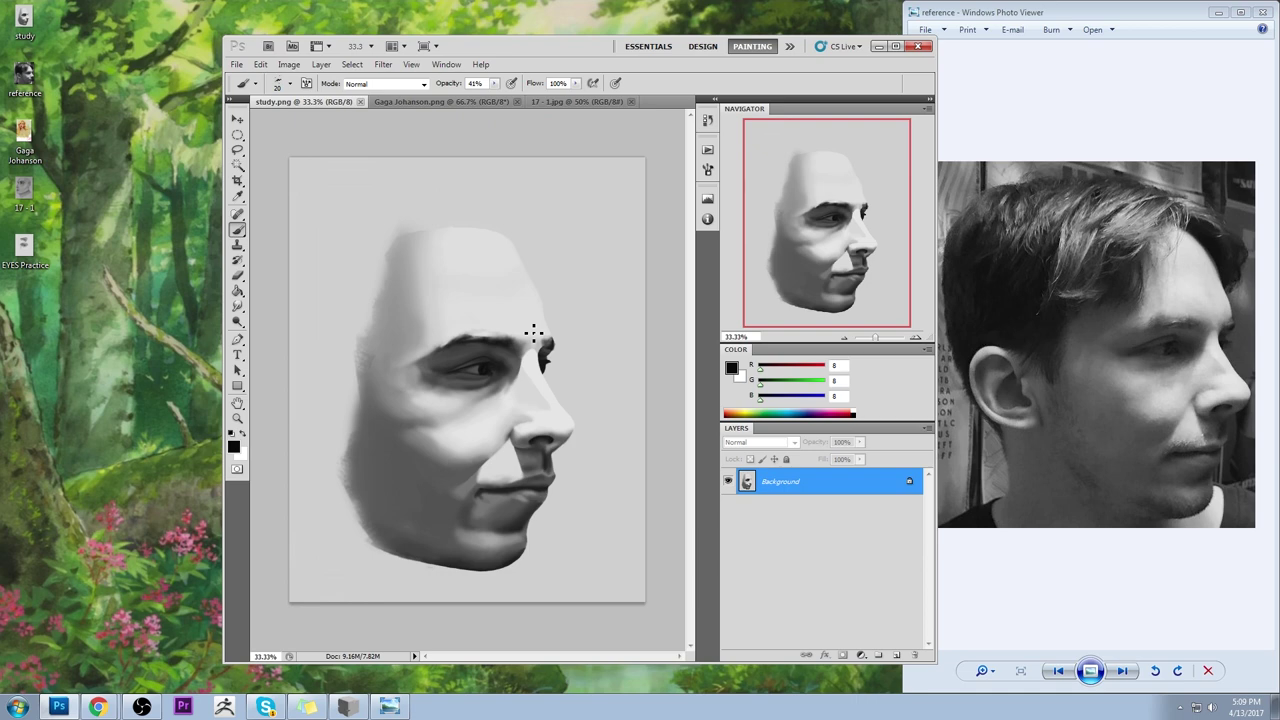
- Choose the soft round 100 px brush with 0% hardness and enlarge it to 600 px
{"action": "left_click", "coordinate": [669, 172]}
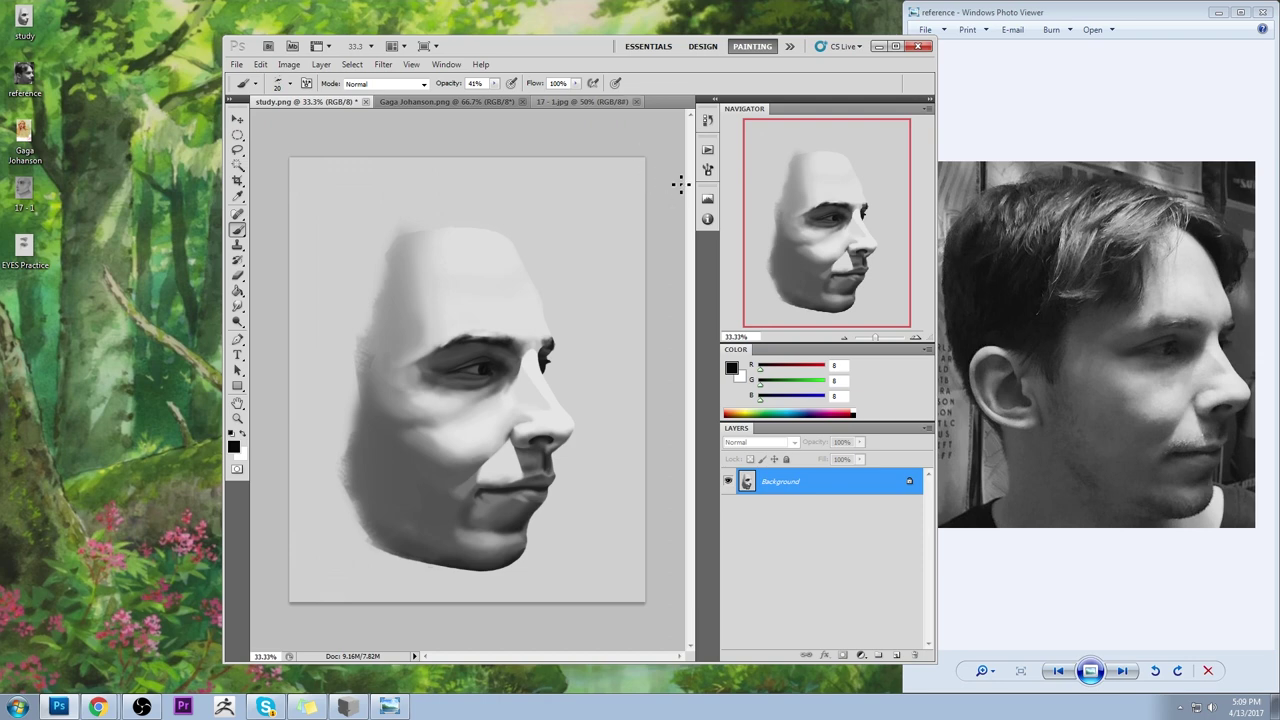
{"action": "right_click", "coordinate": [528, 226]}
{"action": "left_click", "coordinate": [716, 391]}
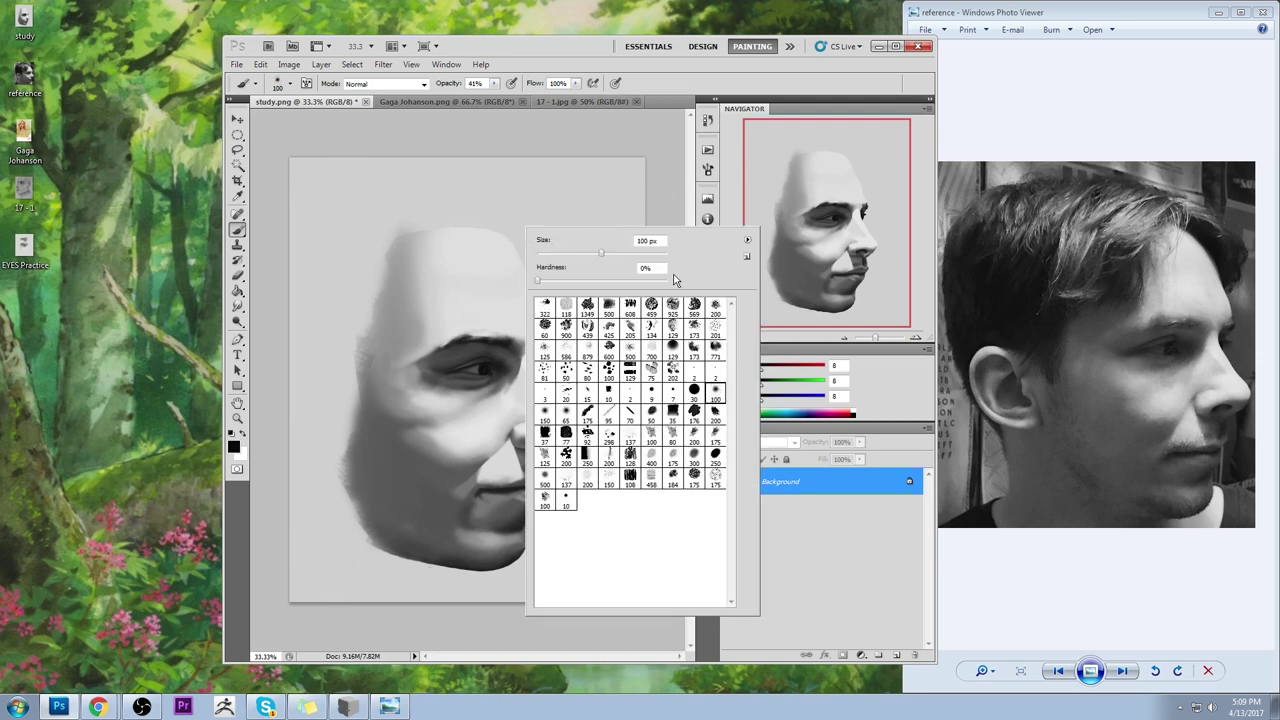
{"action": "left_click", "coordinate": [666, 157]}
{"action": "key", "text": "bracketright"}
{"action": "key", "text": "bracketright"}
{"action": "key", "text": "bracketright"}
{"action": "key", "text": "bracketright"}
{"action": "key", "text": "bracketright"}
{"action": "key", "text": "bracketright"}
{"action": "key", "text": "bracketright"}
{"action": "key", "text": "bracketright"}
{"action": "key", "text": "bracketright"}
{"action": "key", "text": "bracketright"}
{"action": "key", "text": "bracketright"}
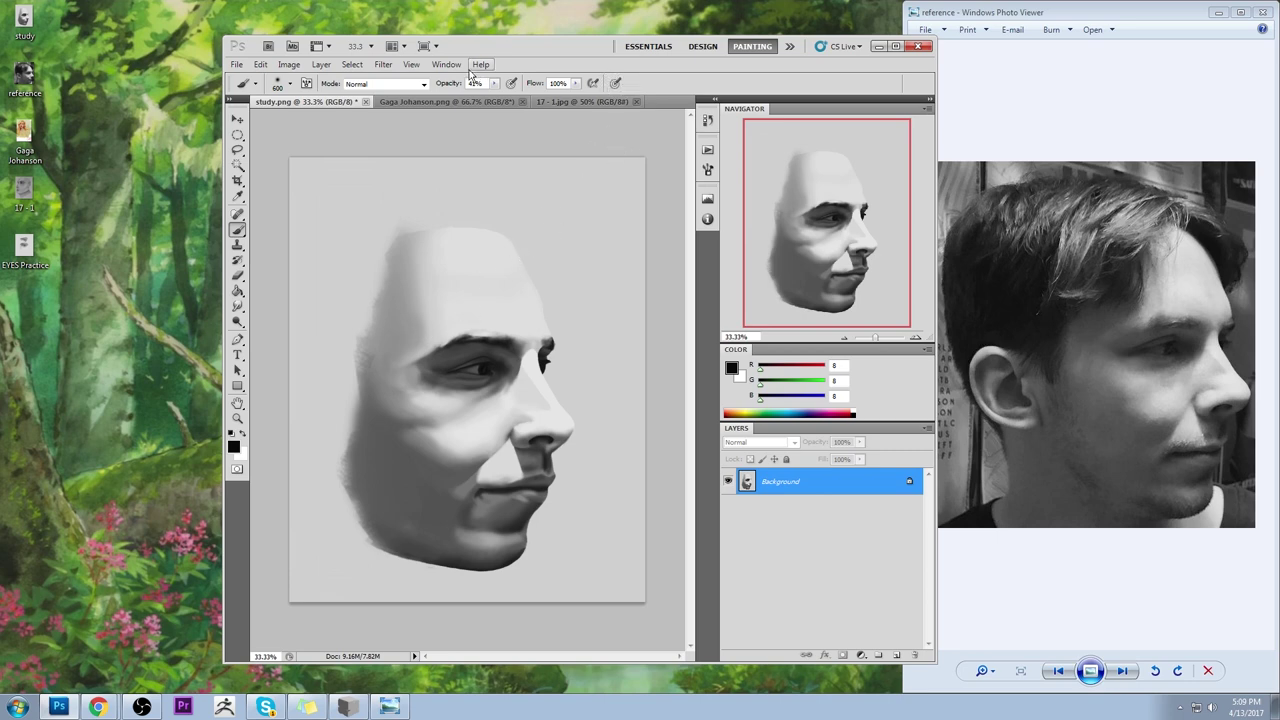
- Set the brush mode to Darken and shade the near eye's socket with gray tones sampled around the eye
{"action": "left_click", "coordinate": [385, 83]}
{"action": "left_click", "coordinate": [385, 153]}
{"action": "left_click", "coordinate": [458, 379], "text": "alt"}
{"action": "left_click", "coordinate": [485, 383], "text": "alt"}
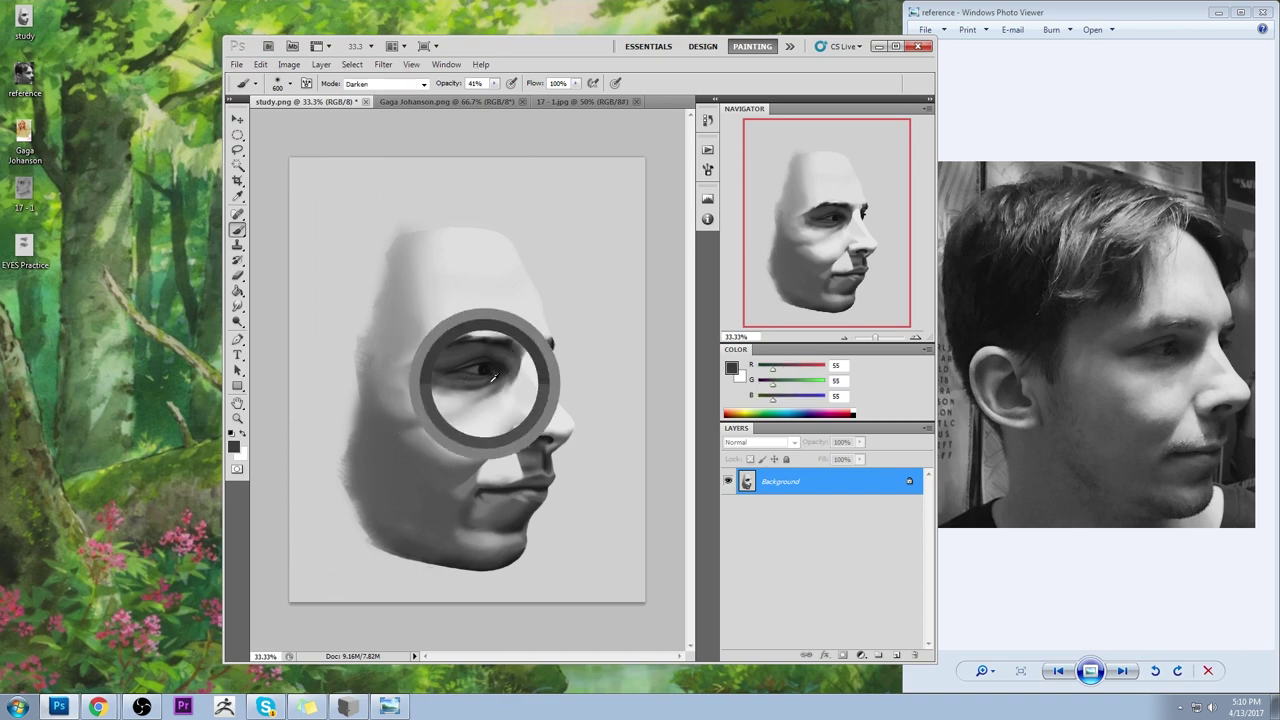
{"action": "left_click", "coordinate": [475, 387], "text": "alt"}
{"action": "left_click", "coordinate": [443, 370], "text": "alt"}
{"action": "left_click_drag", "start_coordinate": [444, 367], "coordinate": [450, 378]}
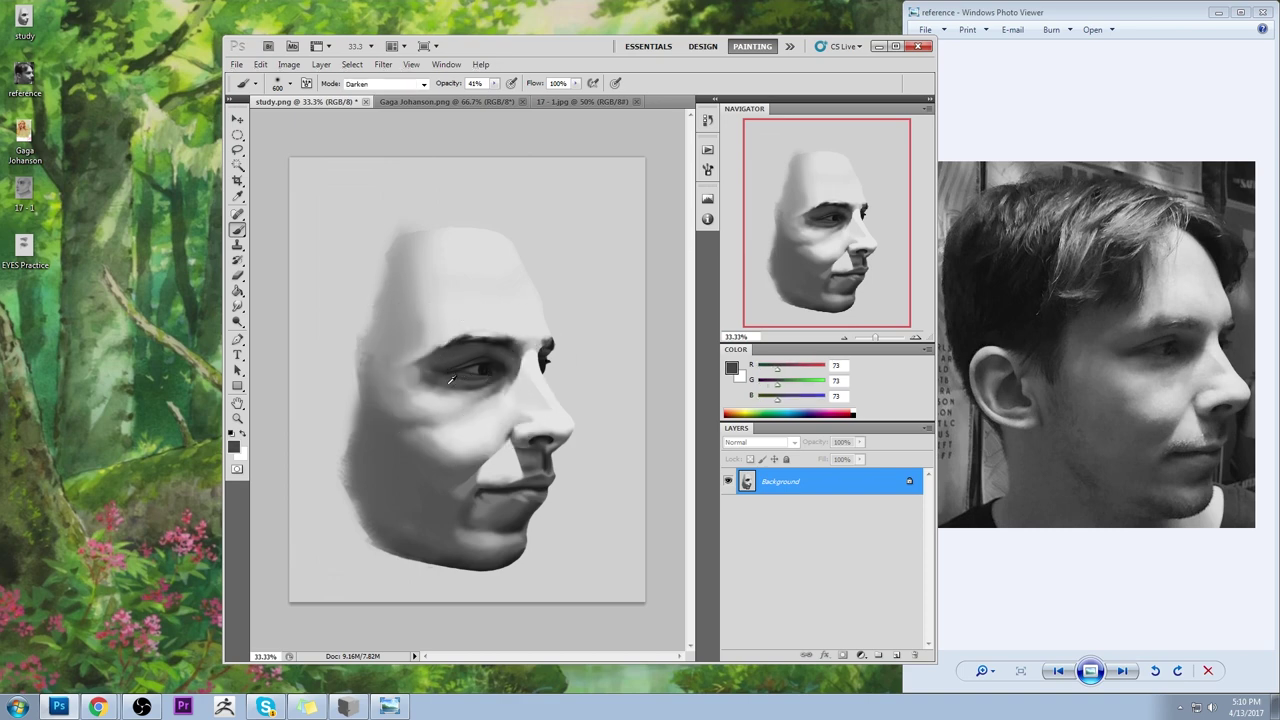
- Deepen the shadow around the near eye in Darken mode with further grays sampled from the lids and outer corner
{"action": "left_click", "coordinate": [425, 380], "text": "alt"}
{"action": "left_click", "coordinate": [480, 384], "text": "alt"}
{"action": "left_click", "coordinate": [431, 375], "text": "alt"}
{"action": "left_click", "coordinate": [441, 367], "text": "alt"}
{"action": "left_click", "coordinate": [497, 360], "text": "alt"}
{"action": "left_click", "coordinate": [455, 360], "text": "alt"}
{"action": "left_click", "coordinate": [456, 357], "text": "alt"}
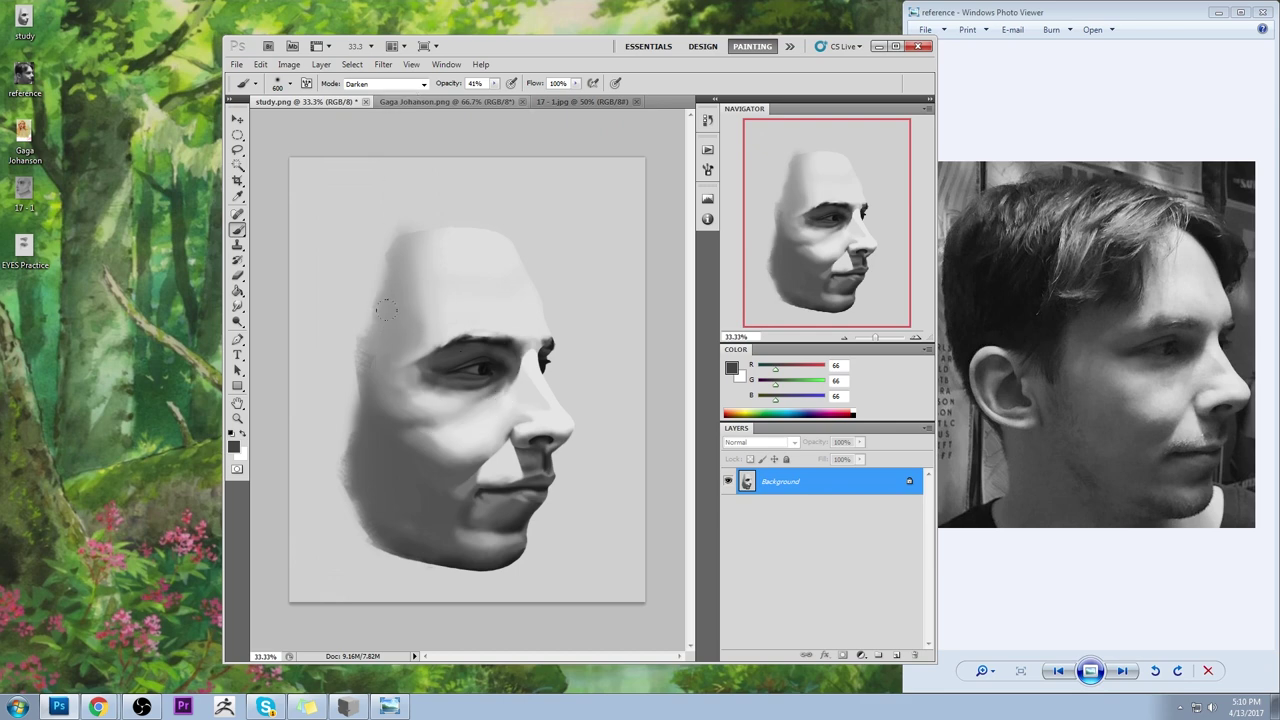
{"action": "left_click", "coordinate": [442, 357], "text": "alt"}
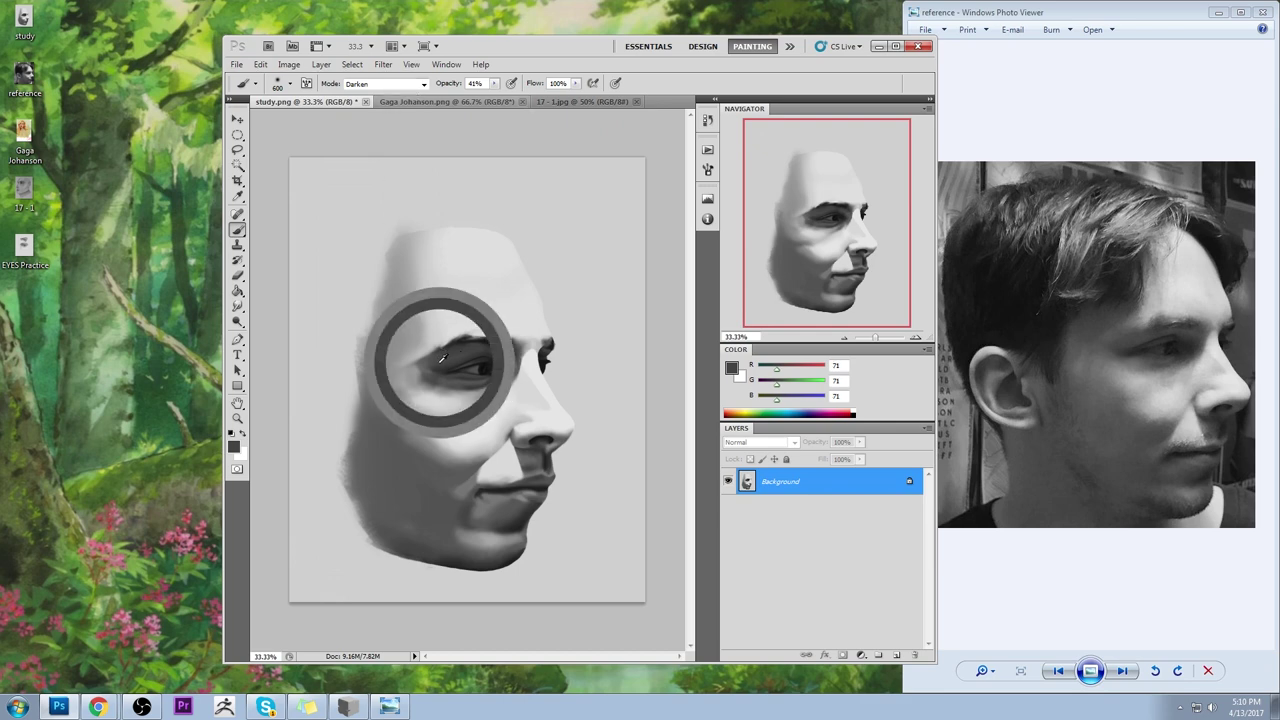
- Set the brush mode to Lighten and even out the darkest eye details with the sampled gray, resizing the brush to 500 px
{"action": "left_click", "coordinate": [382, 87]}
{"action": "left_click", "coordinate": [358, 193]}
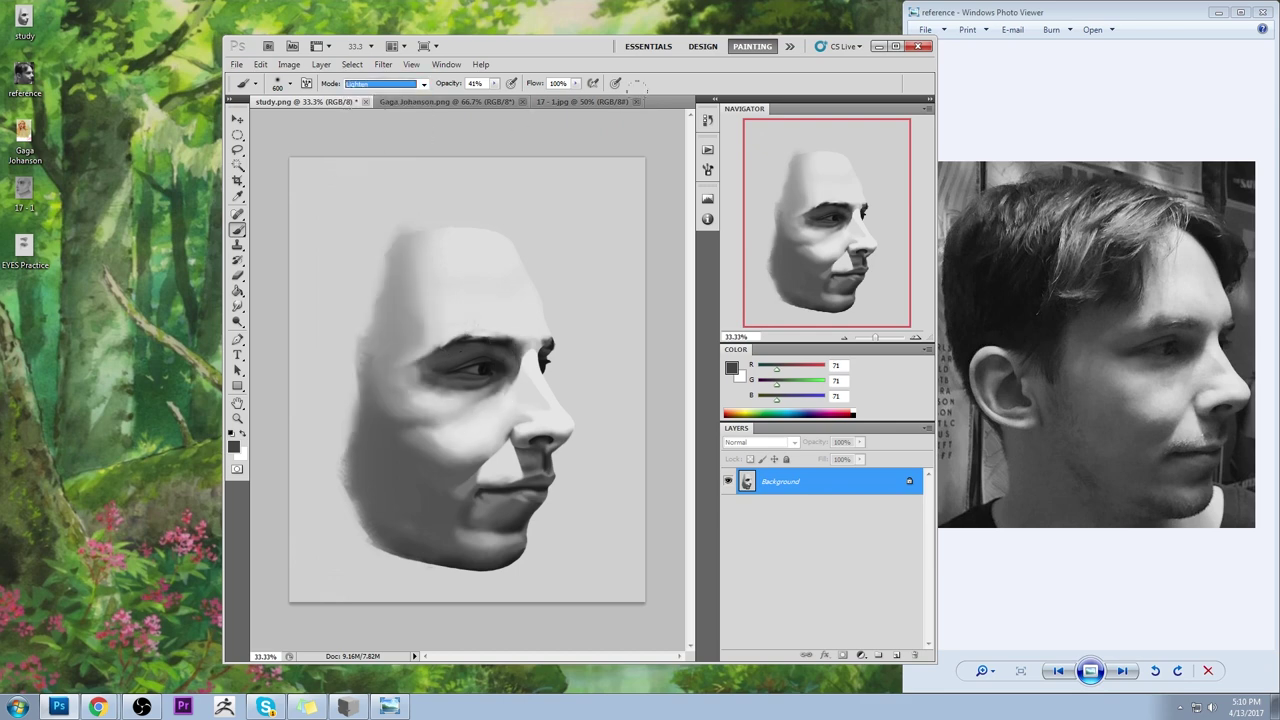
{"action": "key", "text": "bracketleft"}
{"action": "key", "text": "bracketleft"}
{"action": "key", "text": "bracketleft"}
{"action": "key", "text": "bracketleft"}
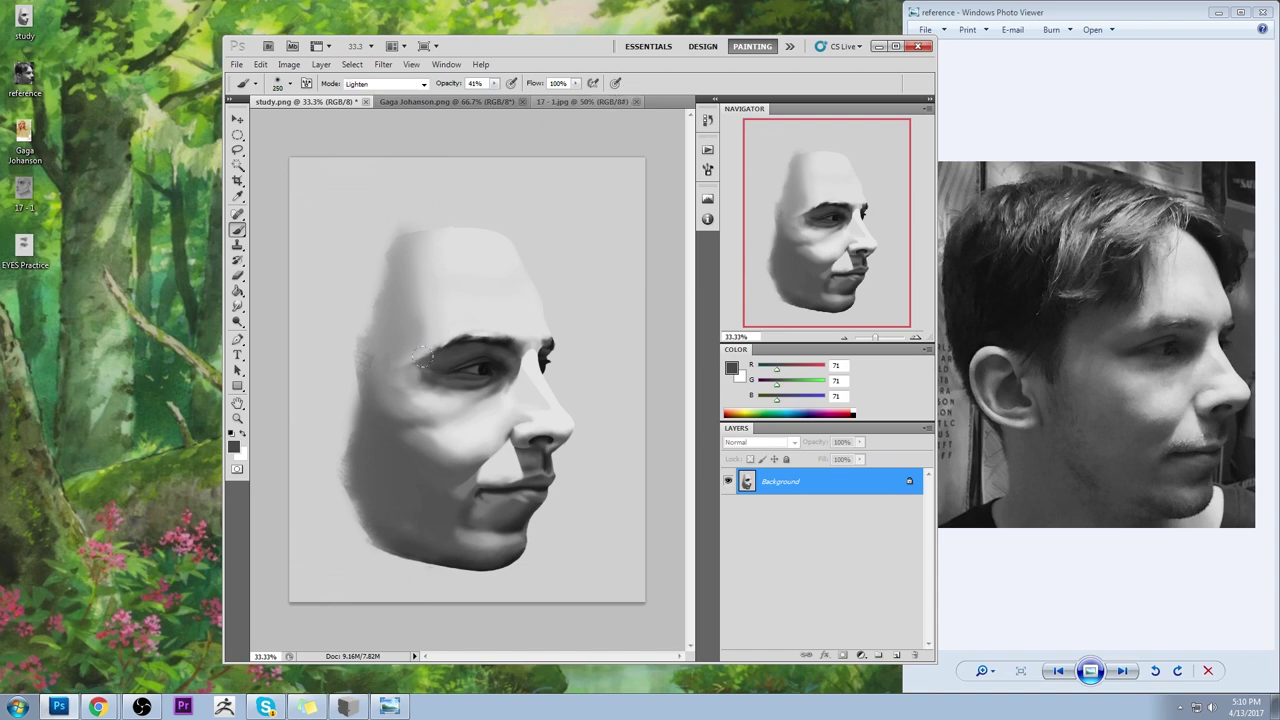
{"action": "key", "text": "bracketright"}
{"action": "key", "text": "bracketright"}
{"action": "key", "text": "bracketleft"}
{"action": "key", "text": "bracketright"}
{"action": "key", "text": "bracketright"}
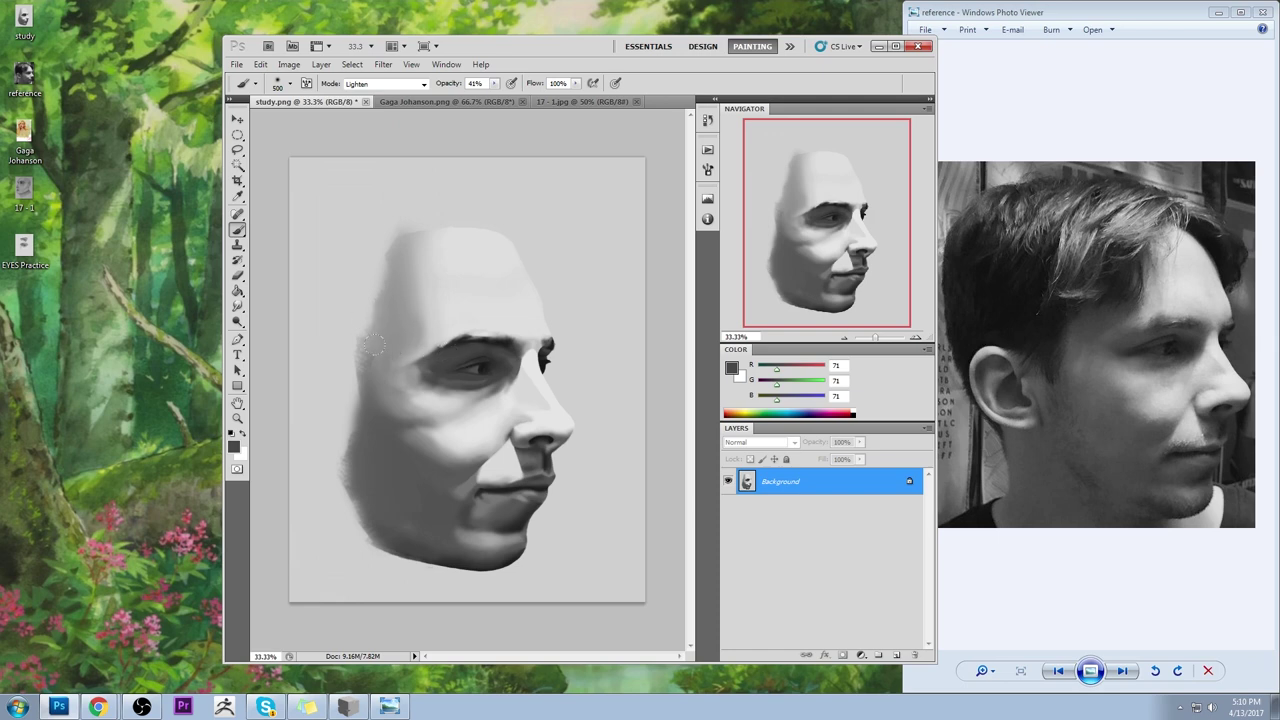
- Switch the brush mode to Normal and touch up the near eyebrow with a near-black sampled from the far eye
{"action": "left_click", "coordinate": [510, 334], "text": "alt"}
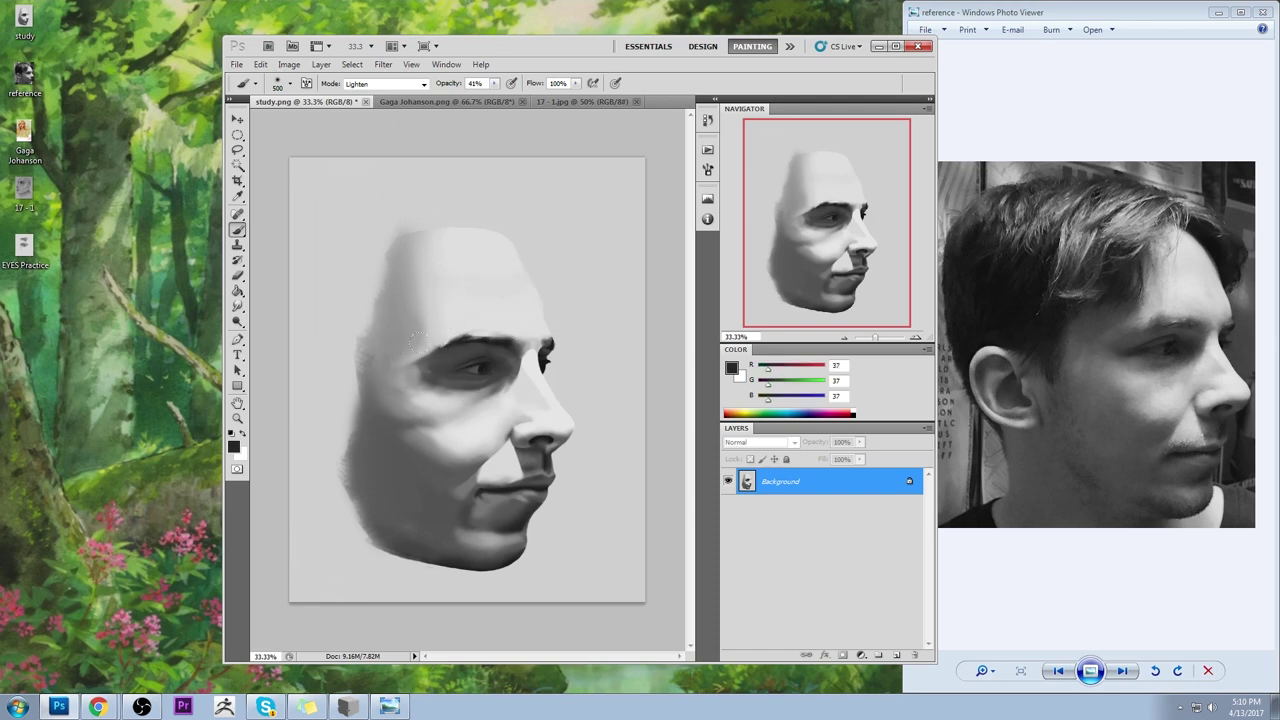
{"action": "left_click", "coordinate": [405, 83]}
{"action": "left_click", "coordinate": [380, 92]}
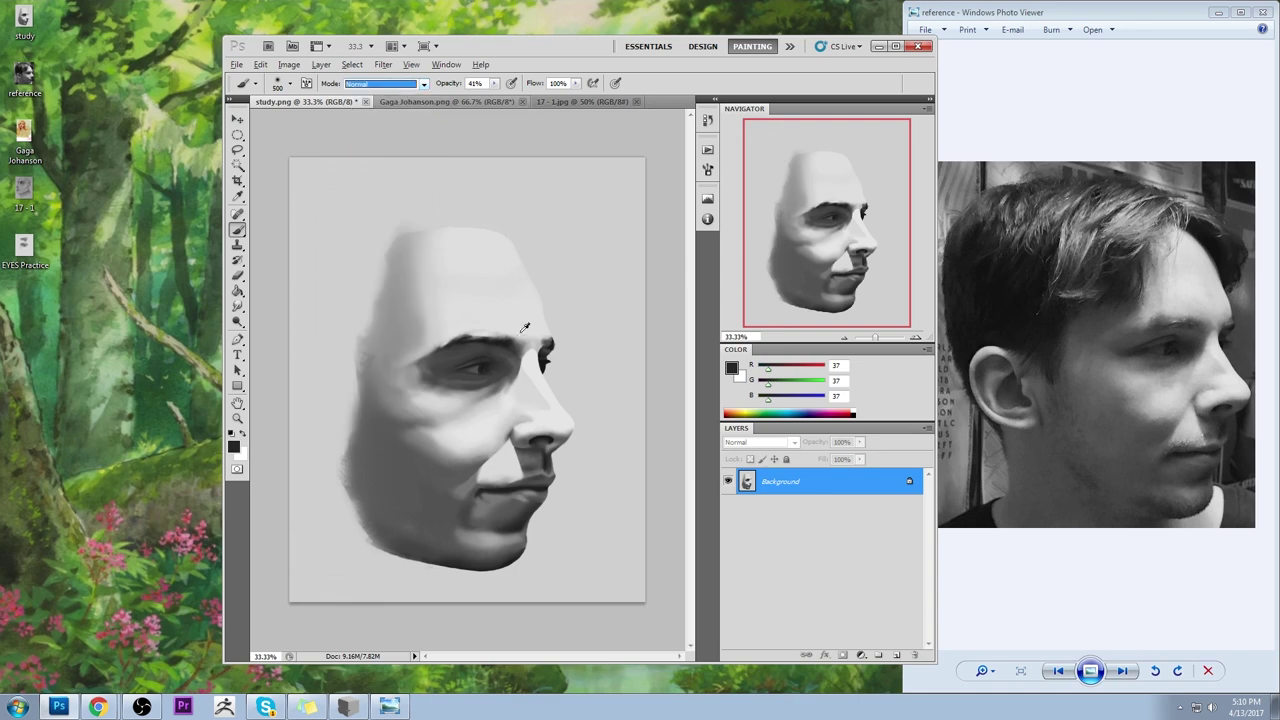
{"action": "left_click", "coordinate": [544, 360], "text": "alt"}
{"action": "left_click_drag", "start_coordinate": [462, 338], "coordinate": [470, 336]}
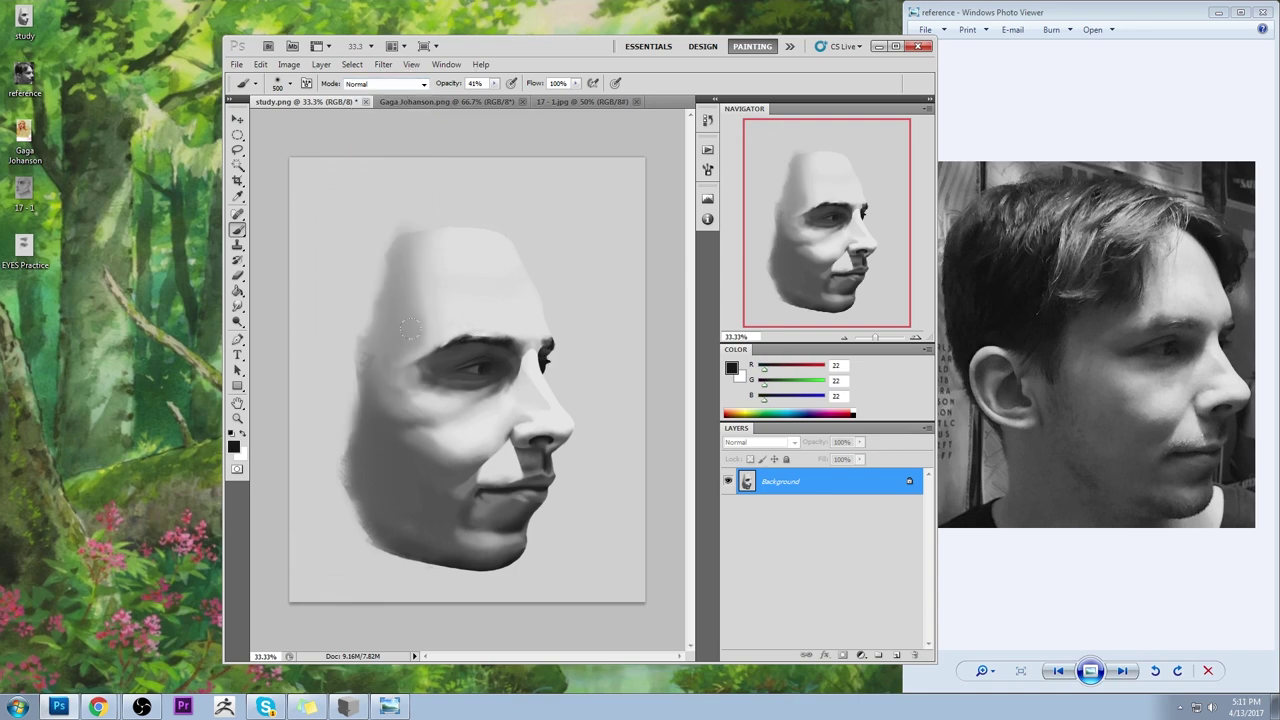
- Set the brush to Darken mode and darken below the near eye and at its outer corner with sampled grays
{"action": "left_click", "coordinate": [380, 84]}
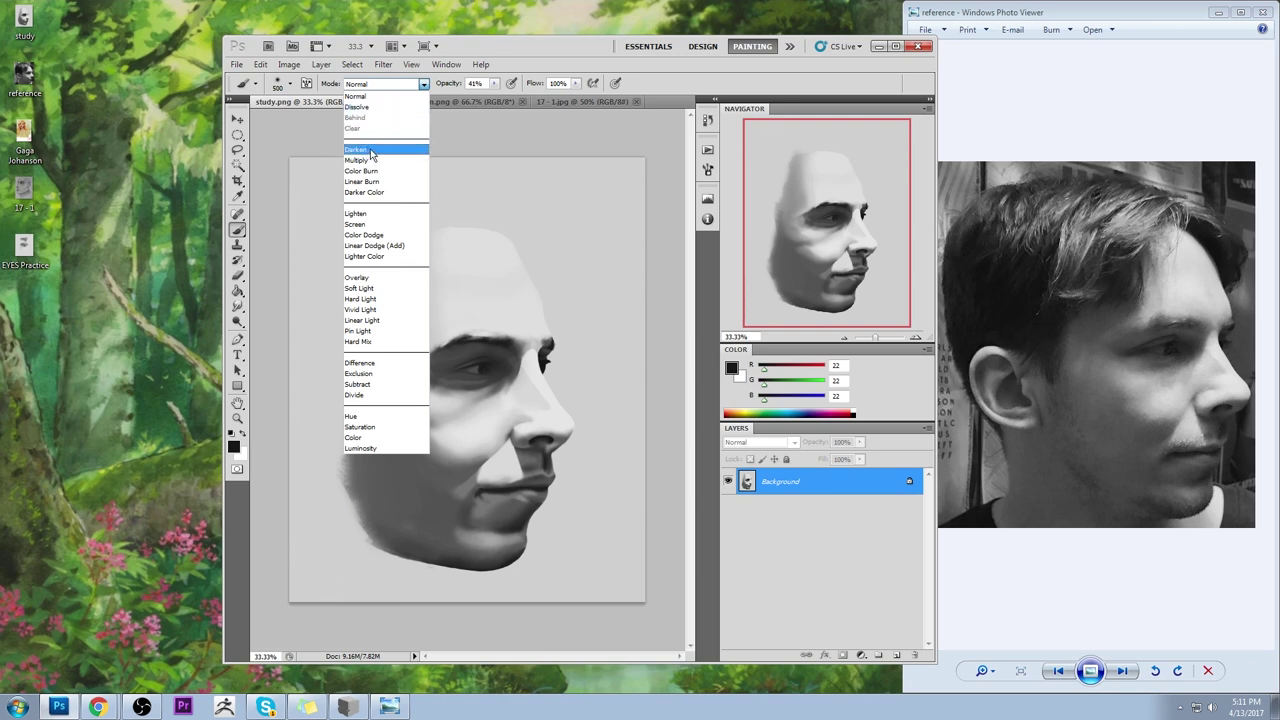
{"action": "left_click", "coordinate": [371, 150]}
{"action": "key", "text": "bracketleft"}
{"action": "left_click", "coordinate": [489, 349], "text": "alt"}
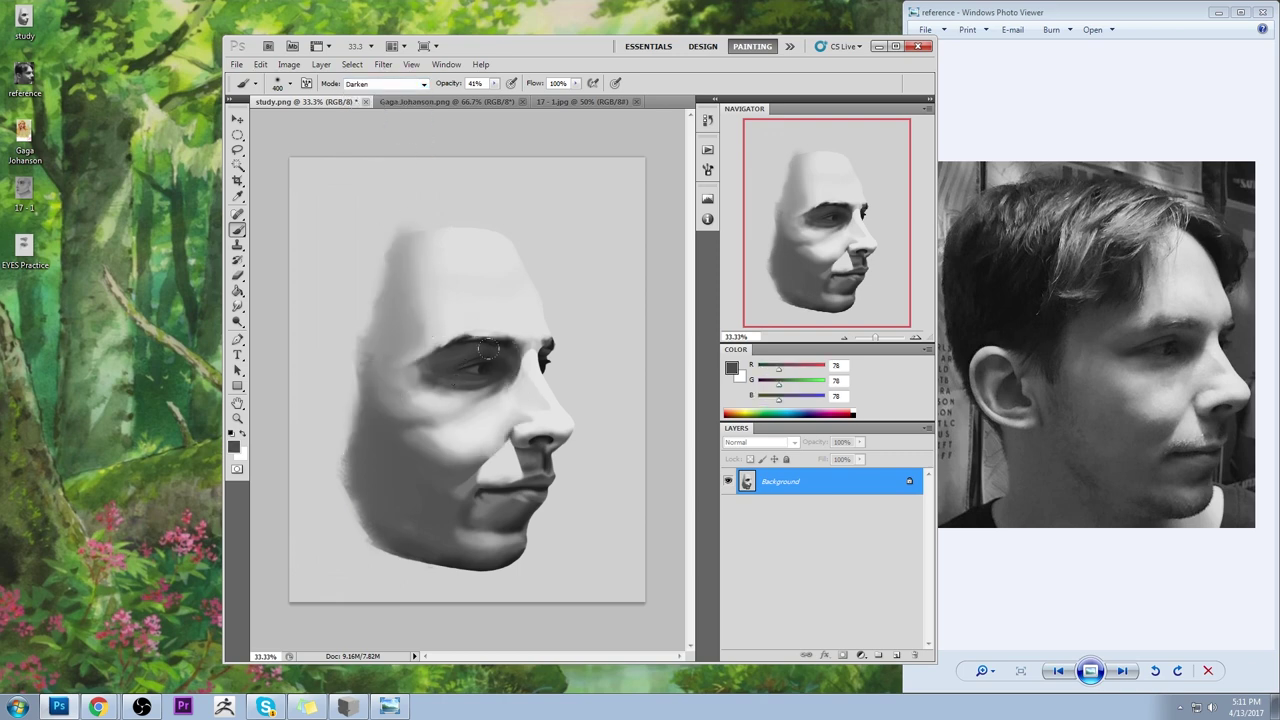
{"action": "left_click_drag", "start_coordinate": [509, 384], "coordinate": [443, 395]}
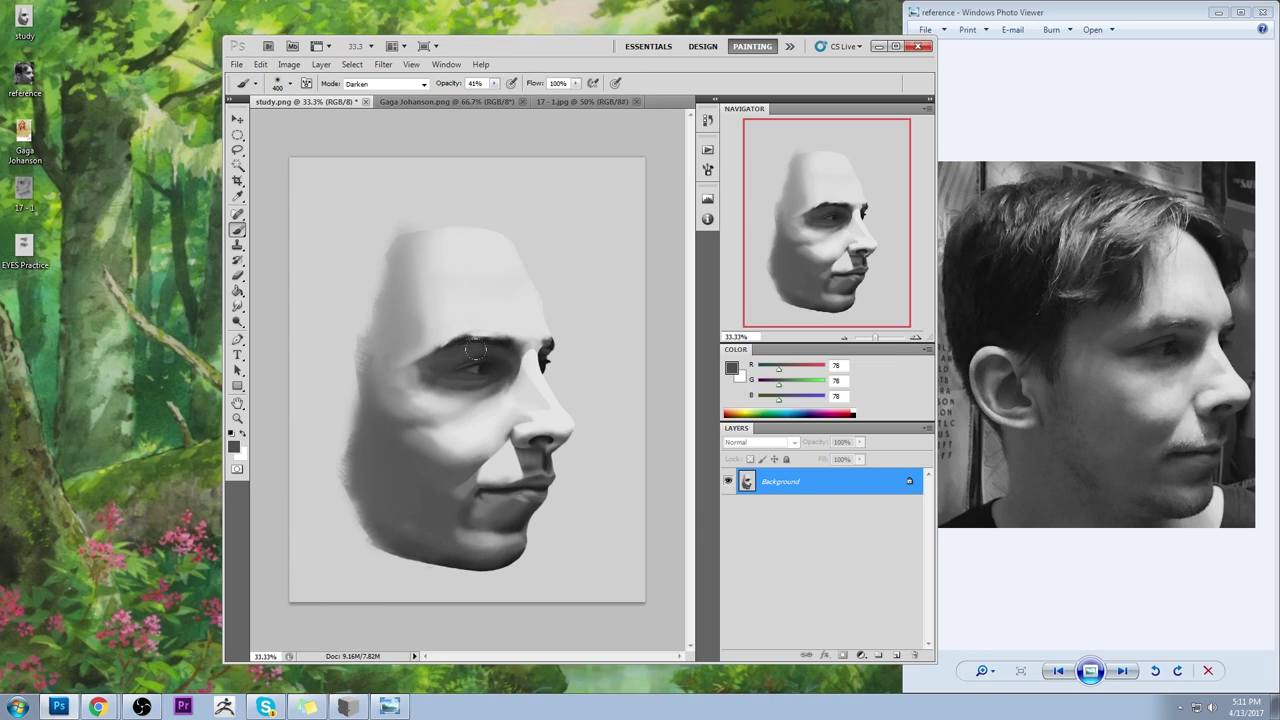
{"action": "mouse_move", "coordinate": [434, 354]}
{"action": "left_mouse_down"}
{"action": "mouse_move", "coordinate": [412, 365]}
{"action": "mouse_move", "coordinate": [412, 385]}
{"action": "left_mouse_up"}
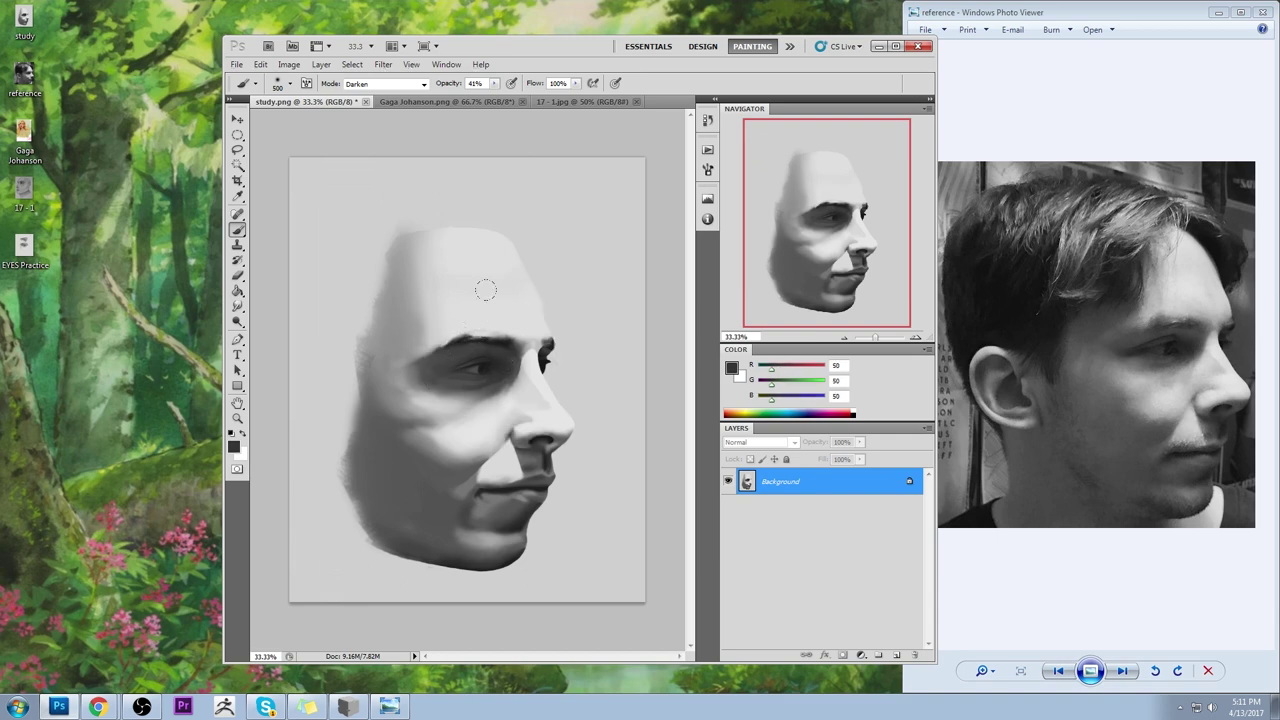
- Blend the shadow edges below and beside the near eye with the Smudge tool at 13% strength
{"action": "left_click", "coordinate": [514, 360], "text": "alt"}
{"action": "left_click", "coordinate": [238, 307]}
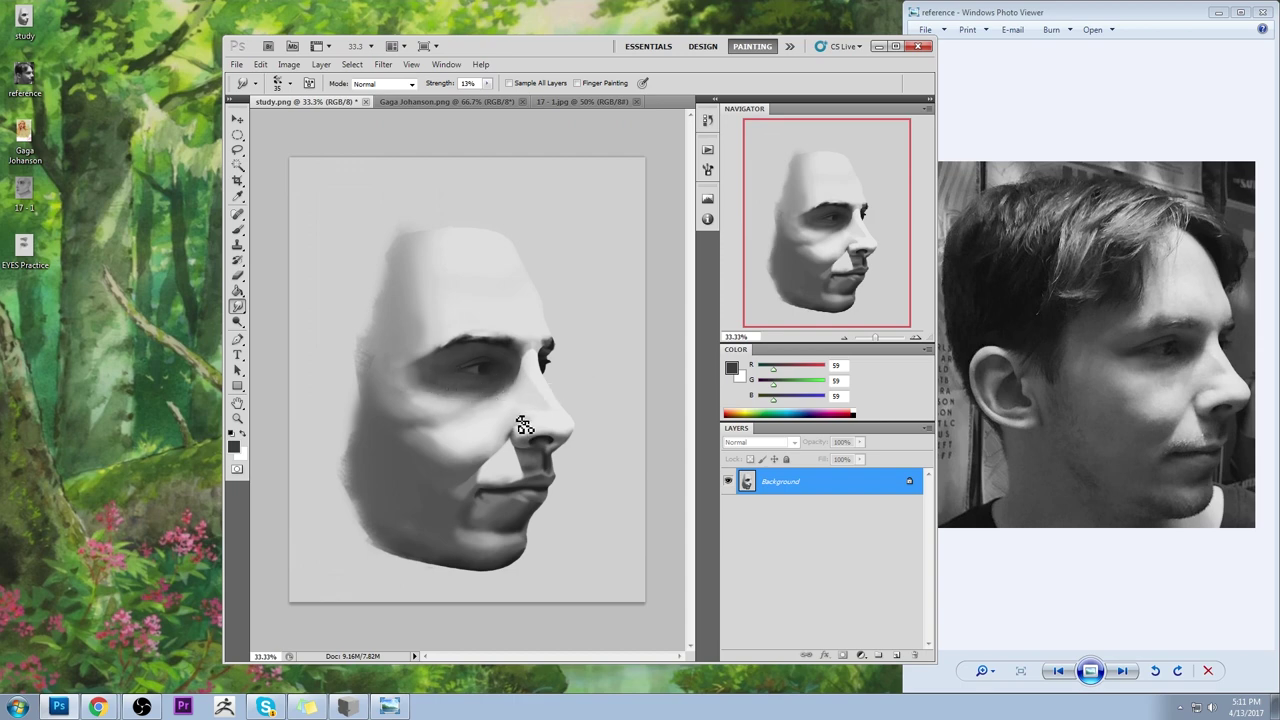
{"action": "left_click_drag", "start_coordinate": [514, 383], "coordinate": [492, 381]}
{"action": "left_click_drag", "start_coordinate": [432, 371], "coordinate": [432, 371]}
{"action": "mouse_move", "coordinate": [440, 380]}
{"action": "left_mouse_down"}
{"action": "mouse_move", "coordinate": [423, 374]}
{"action": "mouse_move", "coordinate": [451, 394]}
{"action": "mouse_move", "coordinate": [498, 398]}
{"action": "mouse_move", "coordinate": [455, 396]}
{"action": "mouse_move", "coordinate": [509, 389]}
{"action": "left_mouse_up"}
{"action": "key", "text": "b"}
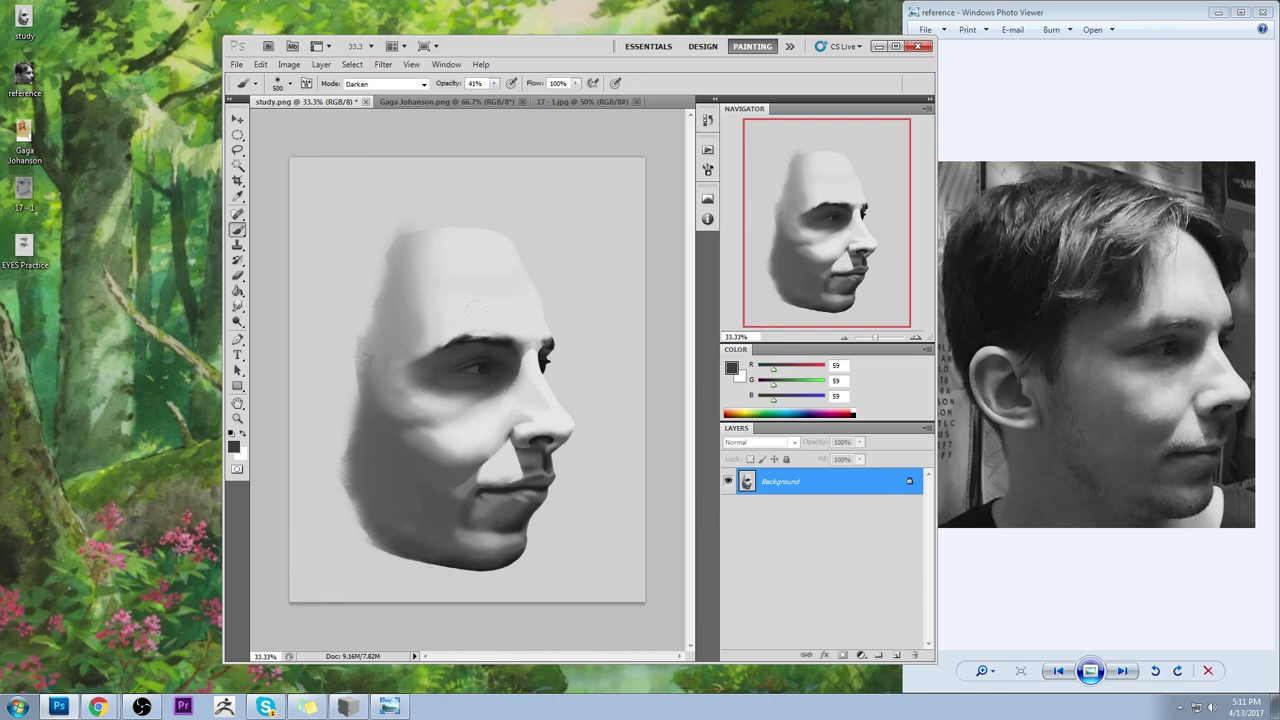
- Choose the 80 px textured brush and set it to Normal mode with 100% opacity
{"action": "right_click", "coordinate": [518, 348]}
{"action": "left_click", "coordinate": [644, 507]}
{"action": "left_click", "coordinate": [665, 503]}
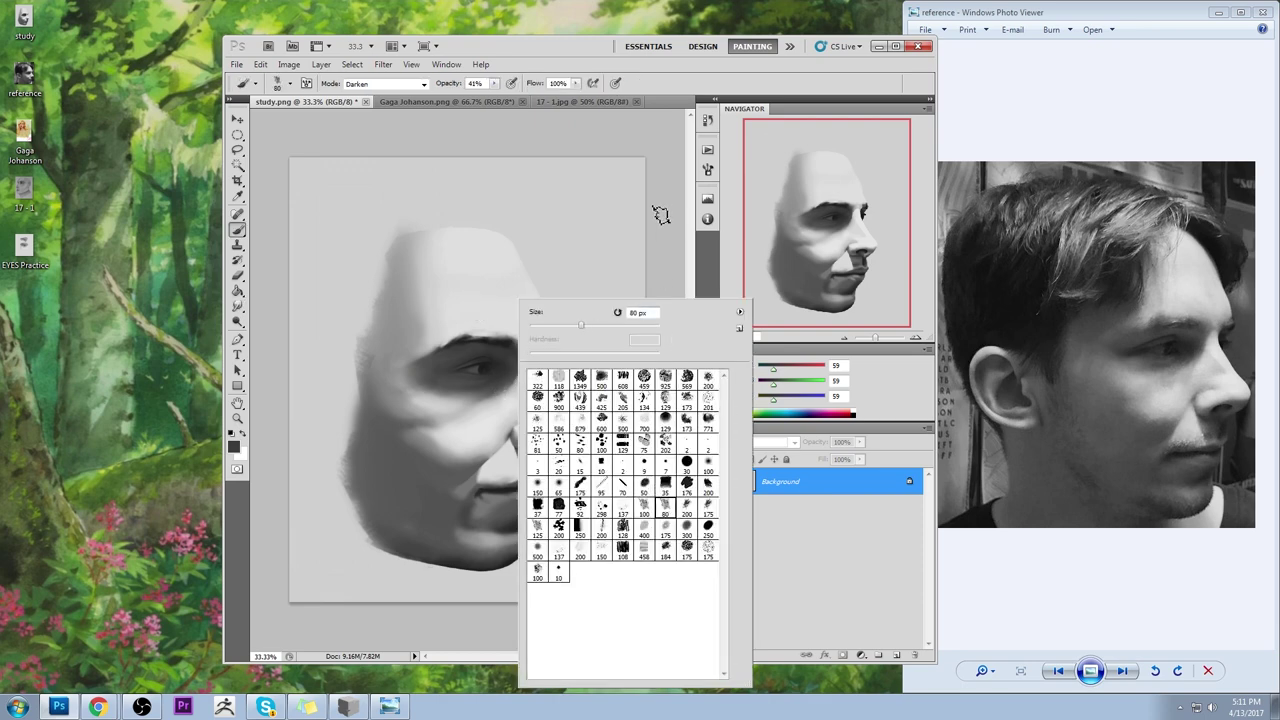
{"action": "left_click", "coordinate": [664, 212]}
{"action": "left_click", "coordinate": [404, 86]}
{"action": "left_click", "coordinate": [390, 97]}
{"action": "left_click", "coordinate": [494, 84]}
{"action": "left_click_drag", "start_coordinate": [496, 96], "coordinate": [540, 97]}
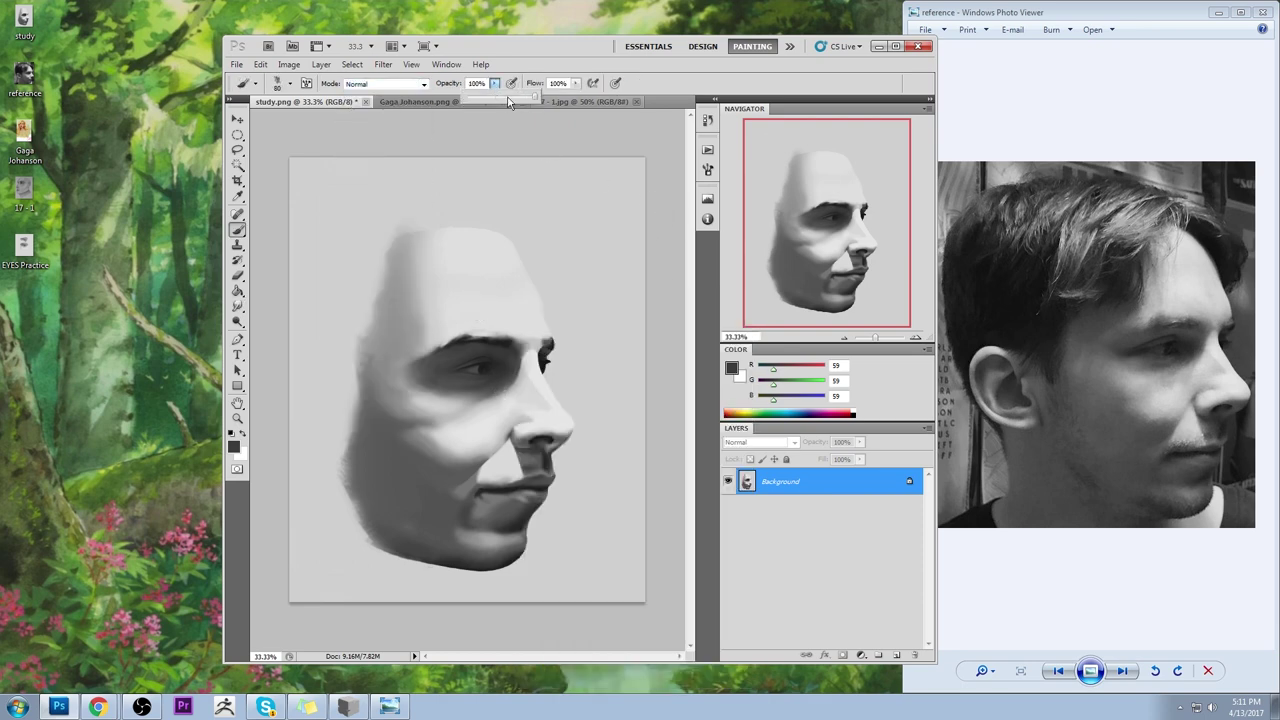
- Paint over the near eye with a gray sampled from its socket, and undo the strokes
{"action": "left_click", "coordinate": [445, 362], "text": "alt"}
{"action": "mouse_move", "coordinate": [494, 361]}
{"action": "left_mouse_down"}
{"action": "mouse_move", "coordinate": [480, 369]}
{"action": "mouse_move", "coordinate": [494, 374]}
{"action": "left_mouse_up"}
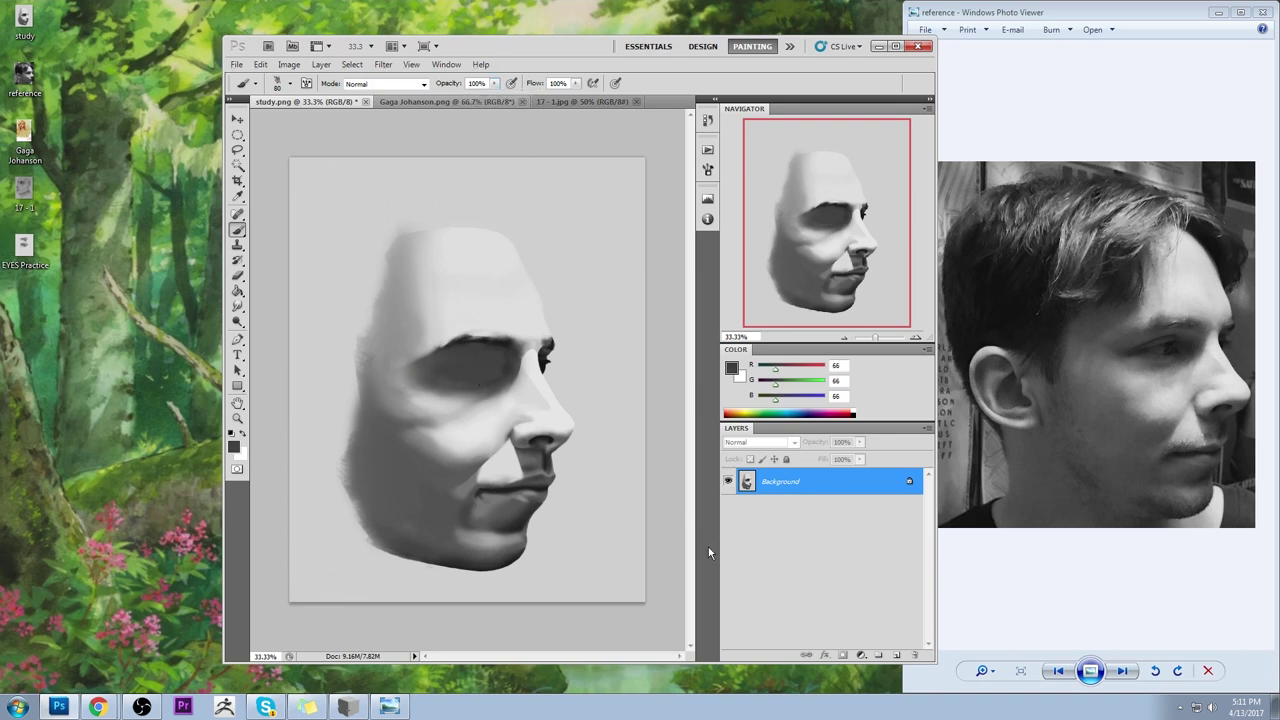
{"action": "key", "text": "ctrl+z"}
{"action": "key", "text": "ctrl+z"}
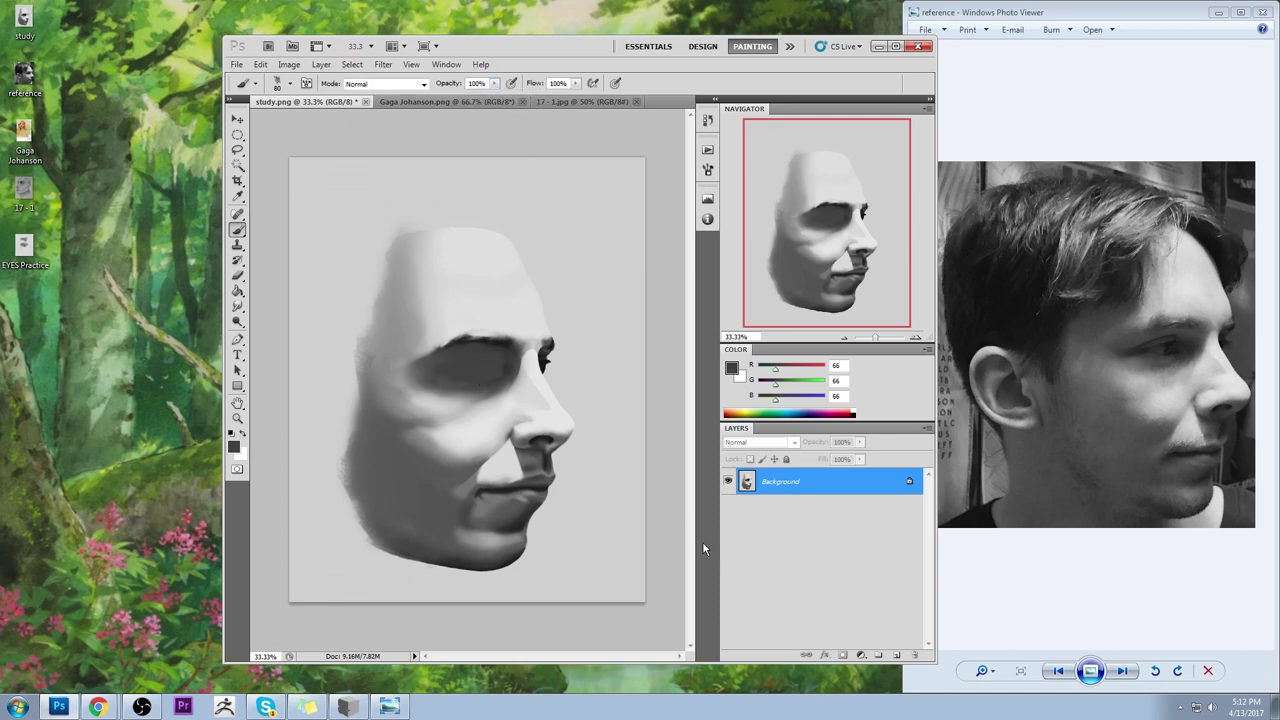
{"action": "key", "text": "ctrl+z"}
{"action": "key", "text": "ctrl+z"}
{"action": "key", "text": "ctrl+z"}
{"action": "key", "text": "ctrl+z"}
{"action": "key", "text": "ctrl+z"}
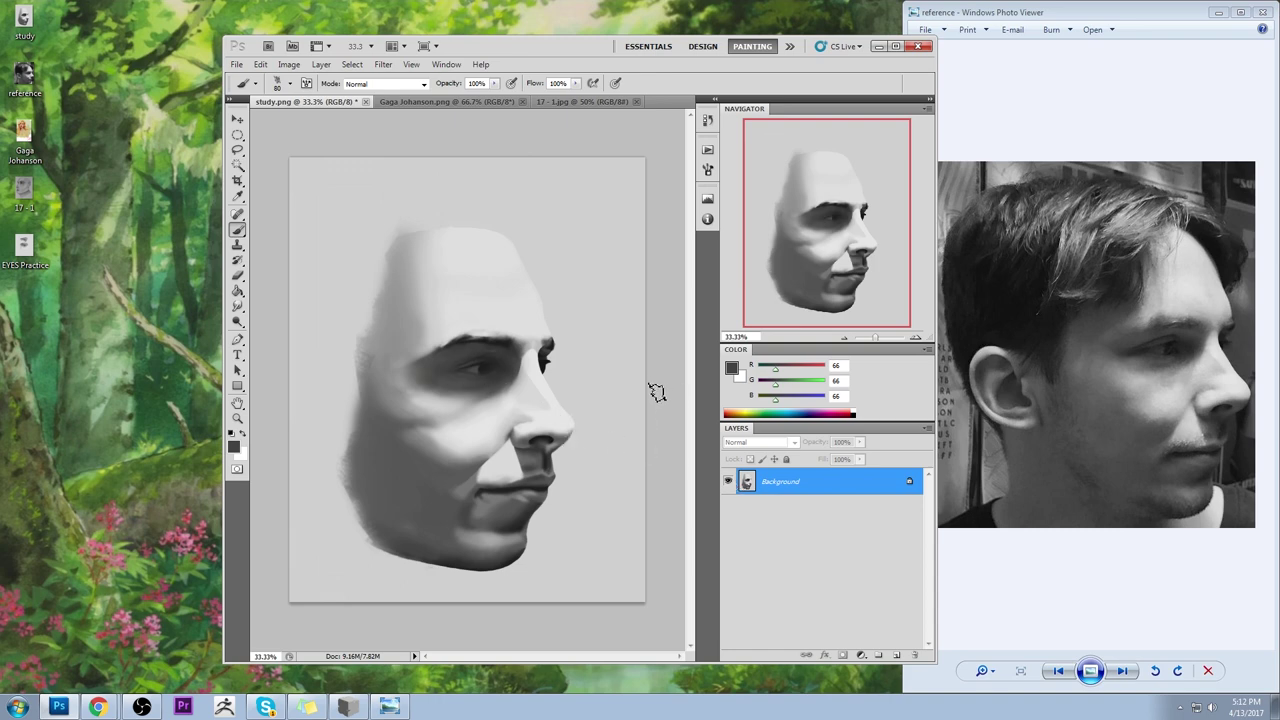
- Lasso the near eye, copy it to a new layer, and scale the copy to 112.42%
{"action": "key", "text": "l"}
{"action": "mouse_move", "coordinate": [505, 364]}
{"action": "left_mouse_down"}
{"action": "mouse_move", "coordinate": [479, 347]}
{"action": "mouse_move", "coordinate": [433, 365]}
{"action": "mouse_move", "coordinate": [462, 387]}
{"action": "mouse_move", "coordinate": [527, 339]}
{"action": "mouse_move", "coordinate": [489, 378]}
{"action": "left_mouse_up"}
{"action": "key", "text": "ctrl+j"}
{"action": "key", "text": "v"}
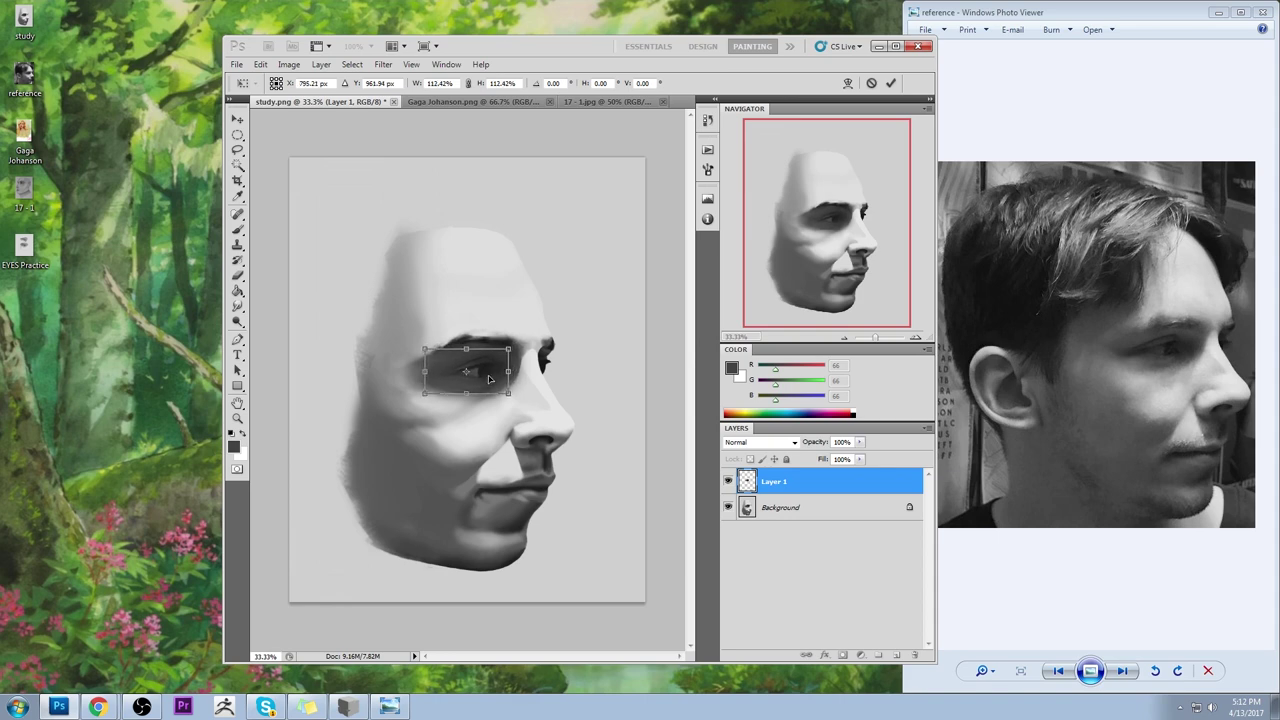
{"action": "left_click", "coordinate": [890, 84]}
- Soften the copied eye's edges with the 200 px eraser and readjust the copy's size and position in the socket
{"action": "key", "text": "e"}
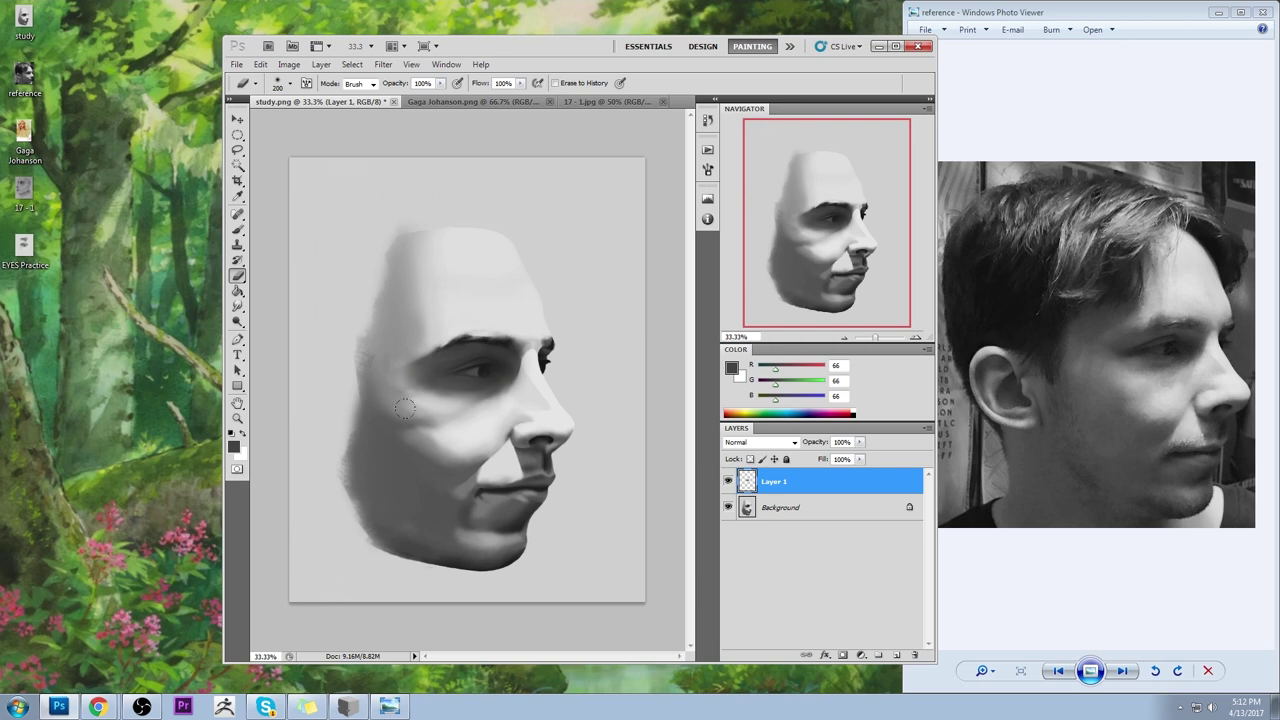
{"action": "left_click", "coordinate": [728, 482]}
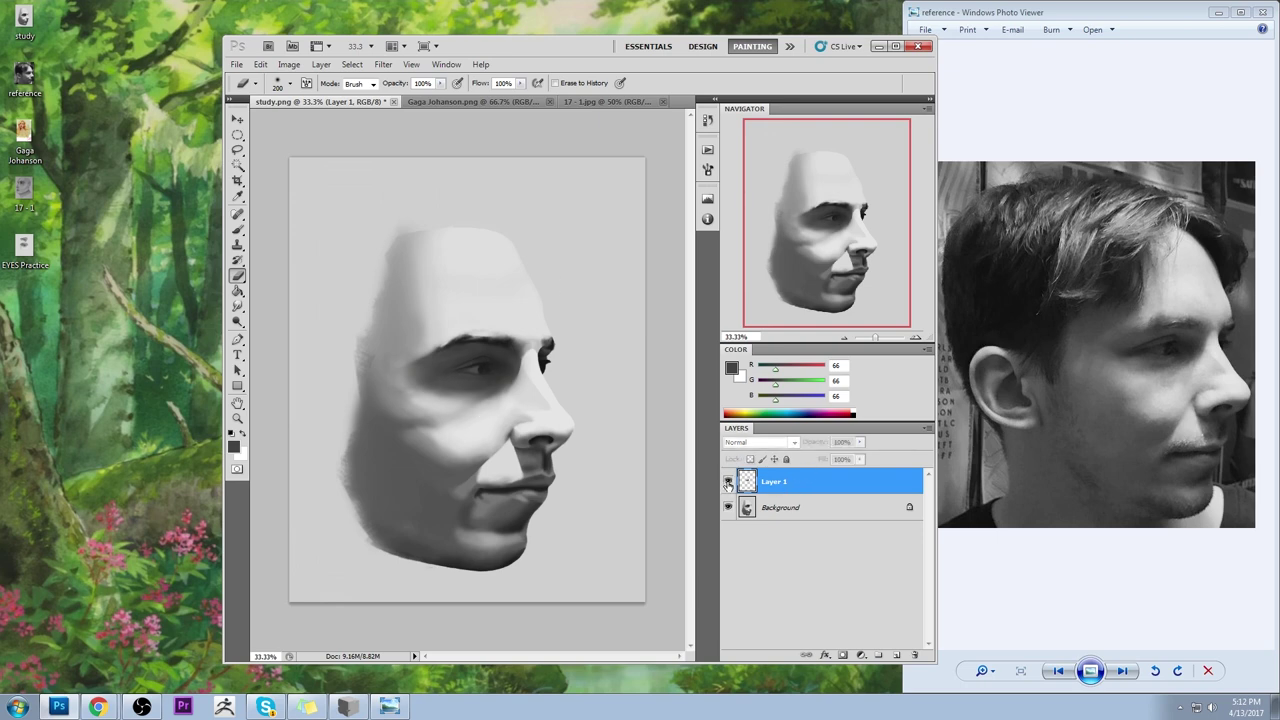
{"action": "key", "text": "v"}
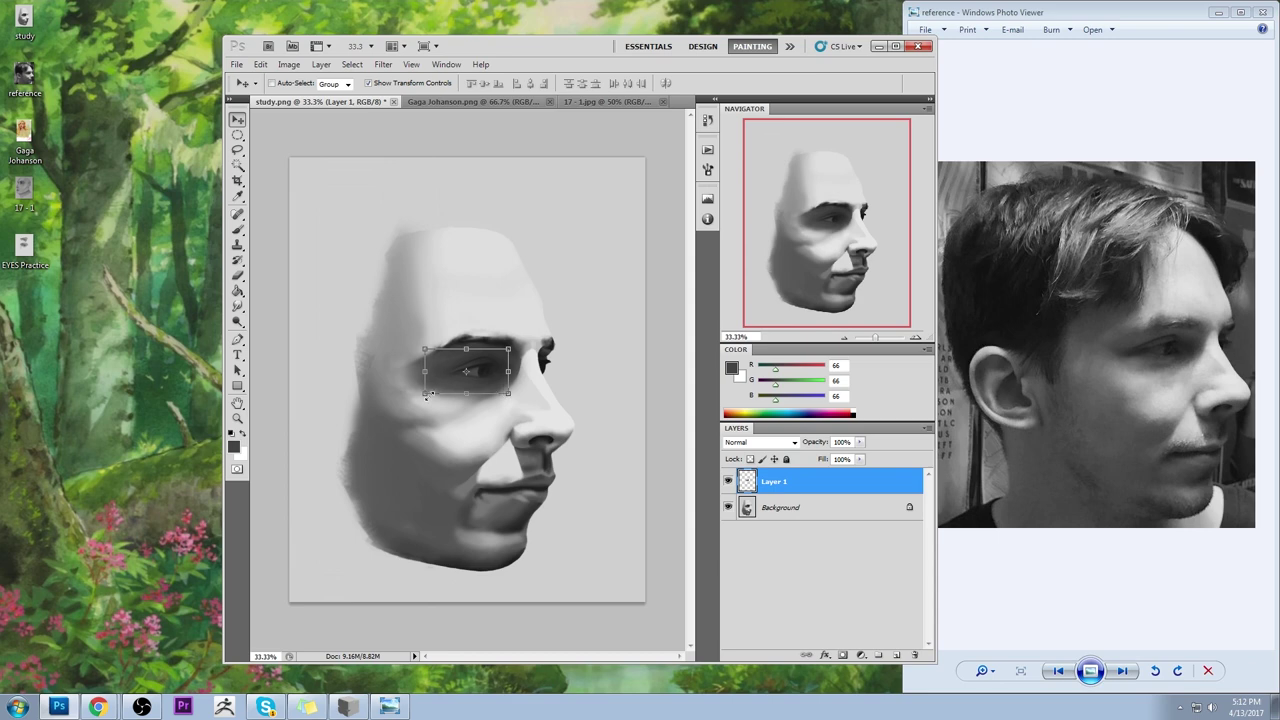
{"action": "left_click_drag", "start_coordinate": [427, 393], "coordinate": [488, 379]}
{"action": "left_click", "coordinate": [891, 83]}
{"action": "key", "text": "b"}
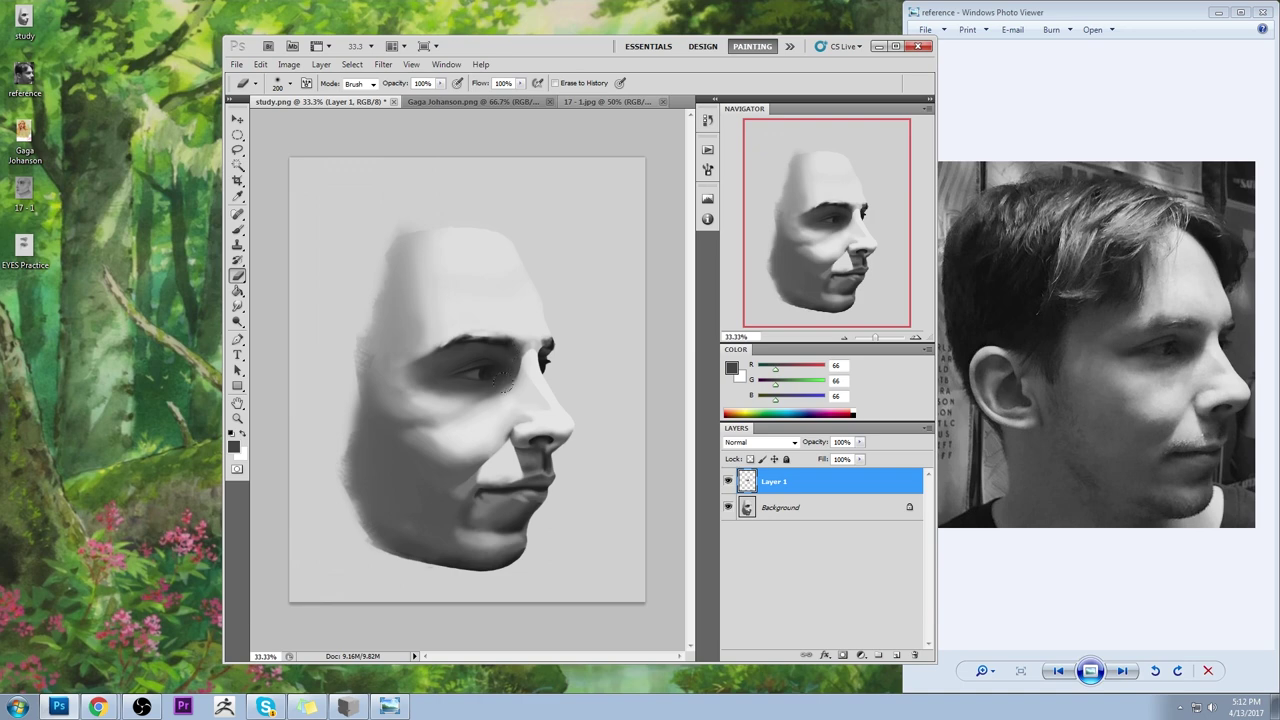
- Switch from erasing to the soft 100 px brush with 0% hardness and enlarge it to 1100 px
{"action": "key", "text": "b"}
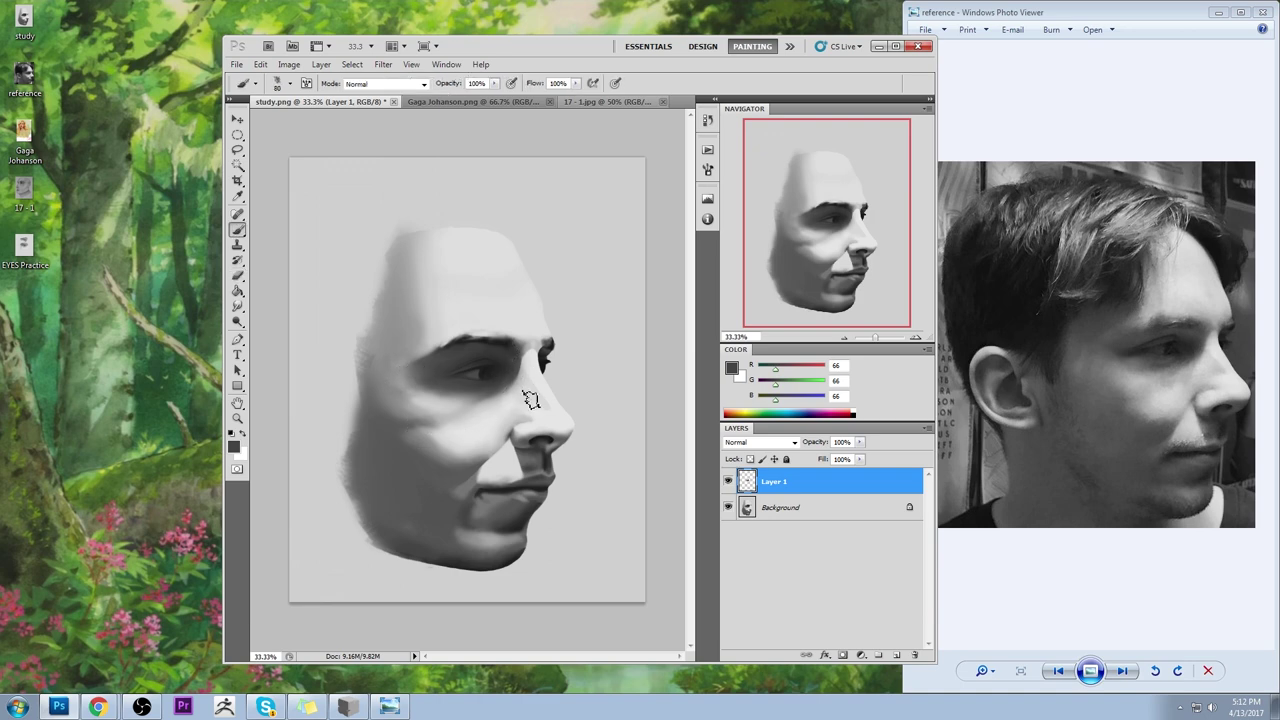
{"action": "right_click", "coordinate": [496, 298]}
{"action": "left_click", "coordinate": [687, 463]}
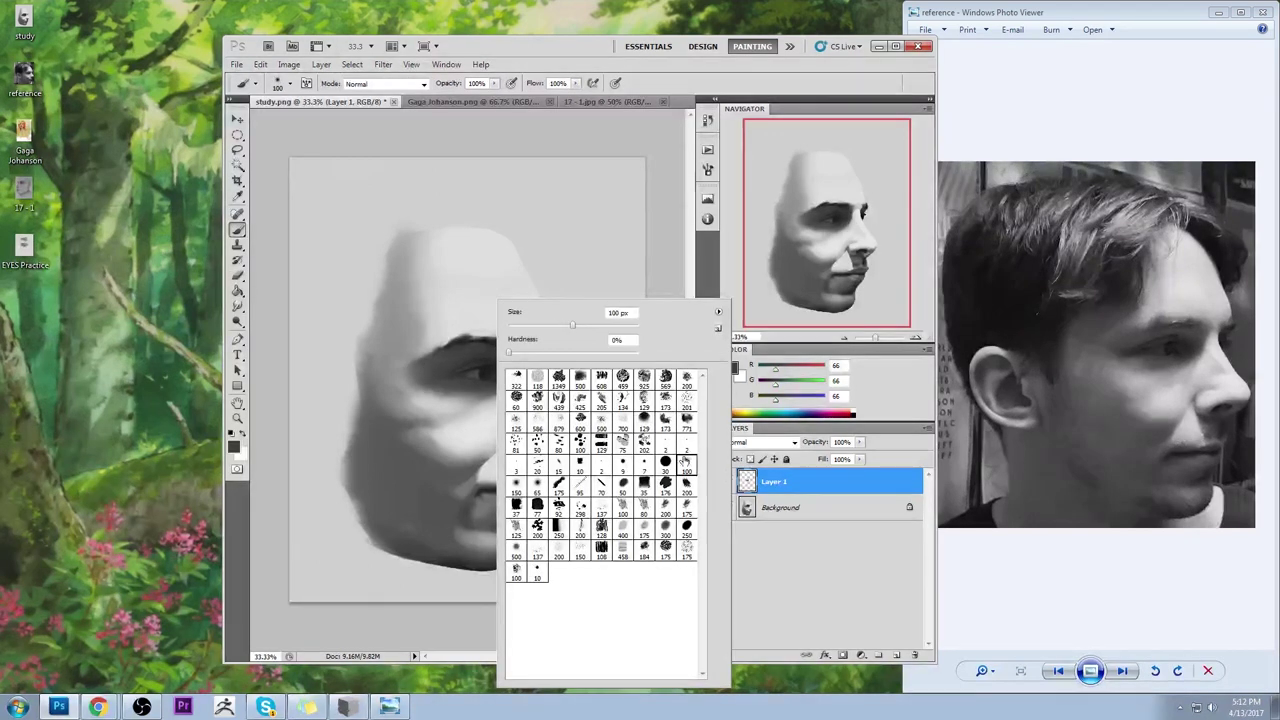
{"action": "left_click", "coordinate": [660, 236]}
{"action": "key", "text": "bracketright"}
{"action": "key", "text": "bracketright"}
{"action": "key", "text": "bracketright"}
{"action": "key", "text": "bracketright"}
{"action": "key", "text": "bracketright"}
{"action": "key", "text": "bracketright"}
{"action": "key", "text": "bracketright"}
{"action": "key", "text": "bracketright"}
{"action": "key", "text": "bracketright"}
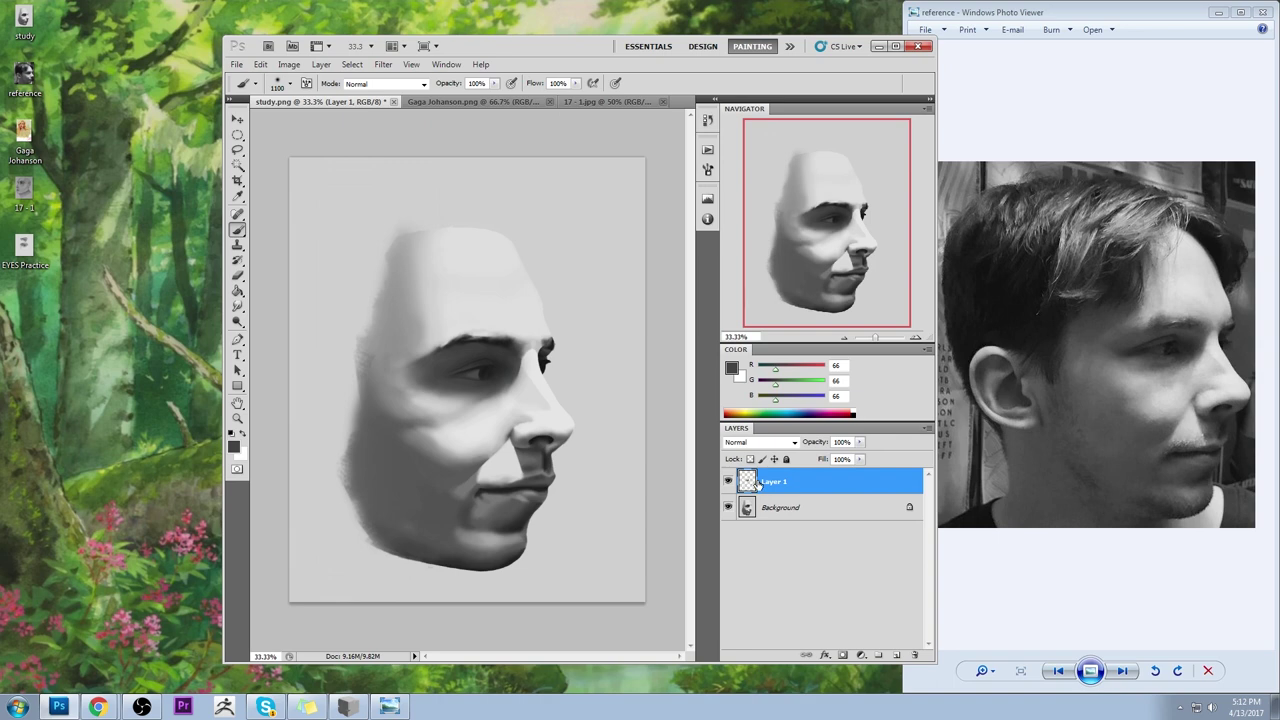
- Merge the copied eye layer into the background and set the brush to 500 px with 40% opacity
{"action": "right_click", "coordinate": [806, 482]}
{"action": "left_click", "coordinate": [850, 446]}
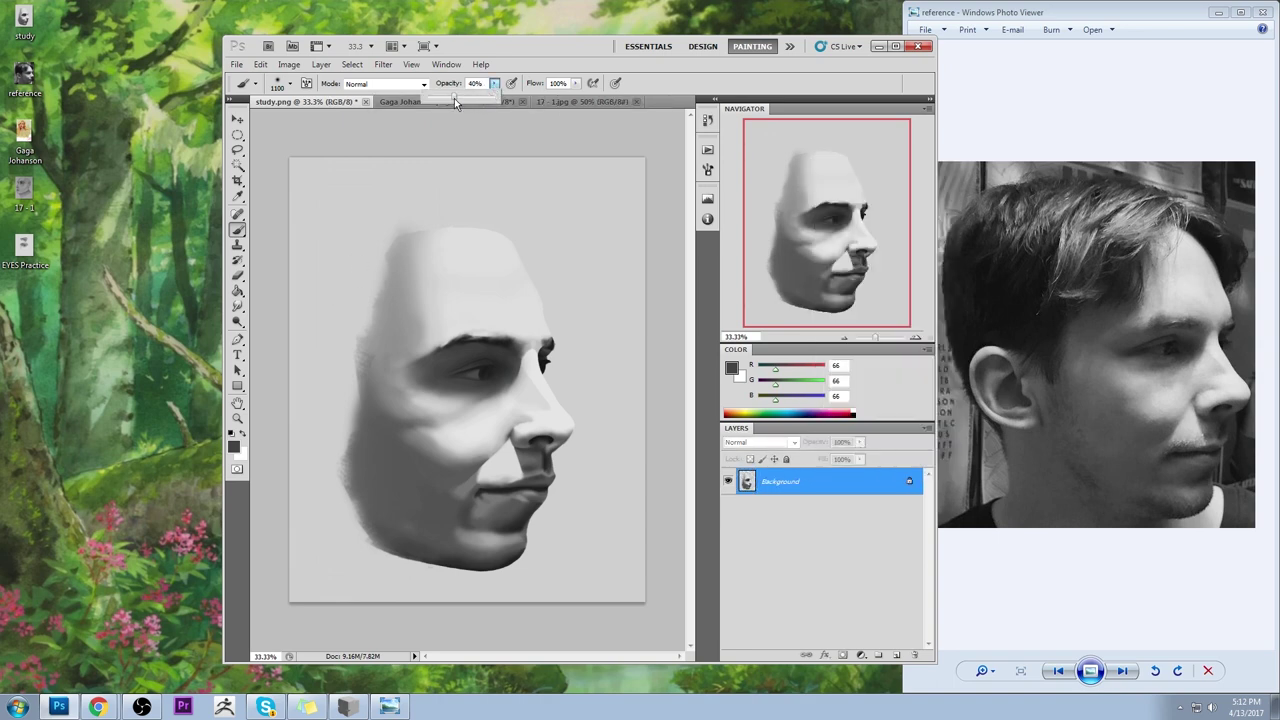
{"action": "key", "text": "bracketleft"}
{"action": "key", "text": "bracketleft"}
{"action": "key", "text": "4"}
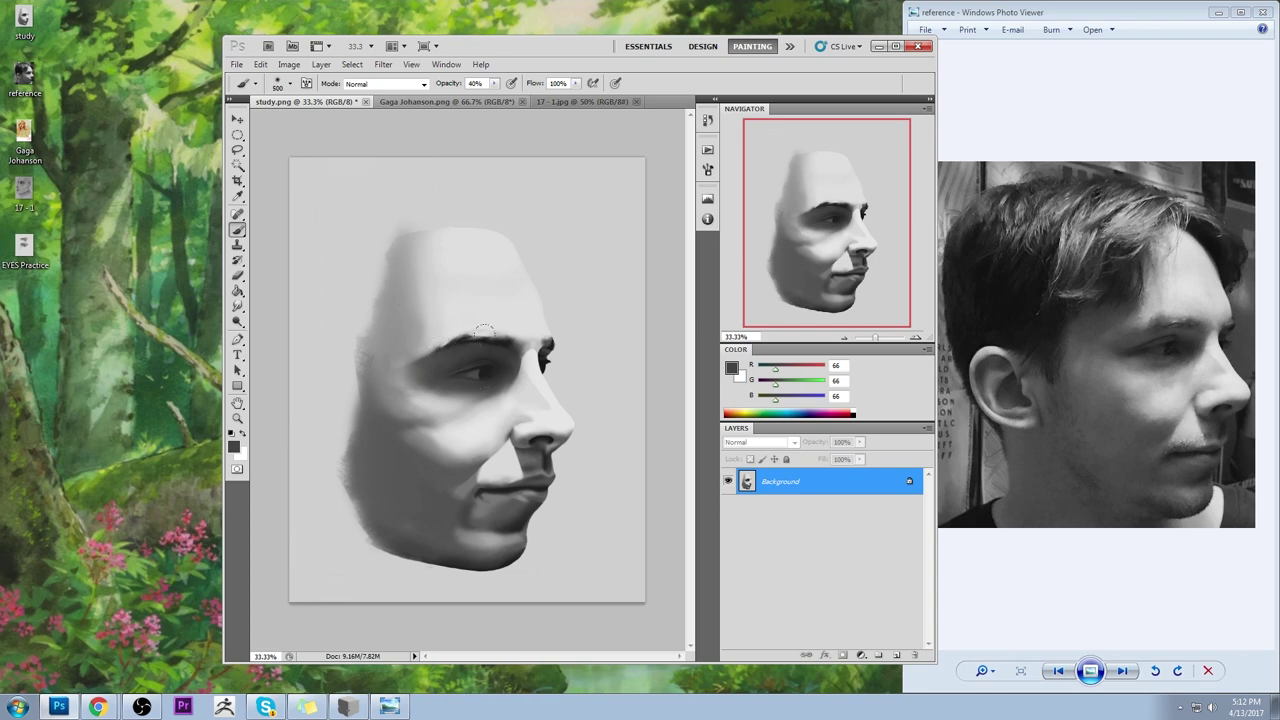
- Blend the outer edge of the near eye socket with grays sampled from the cheek, socket and temple
{"action": "left_click", "coordinate": [478, 424], "text": "alt"}
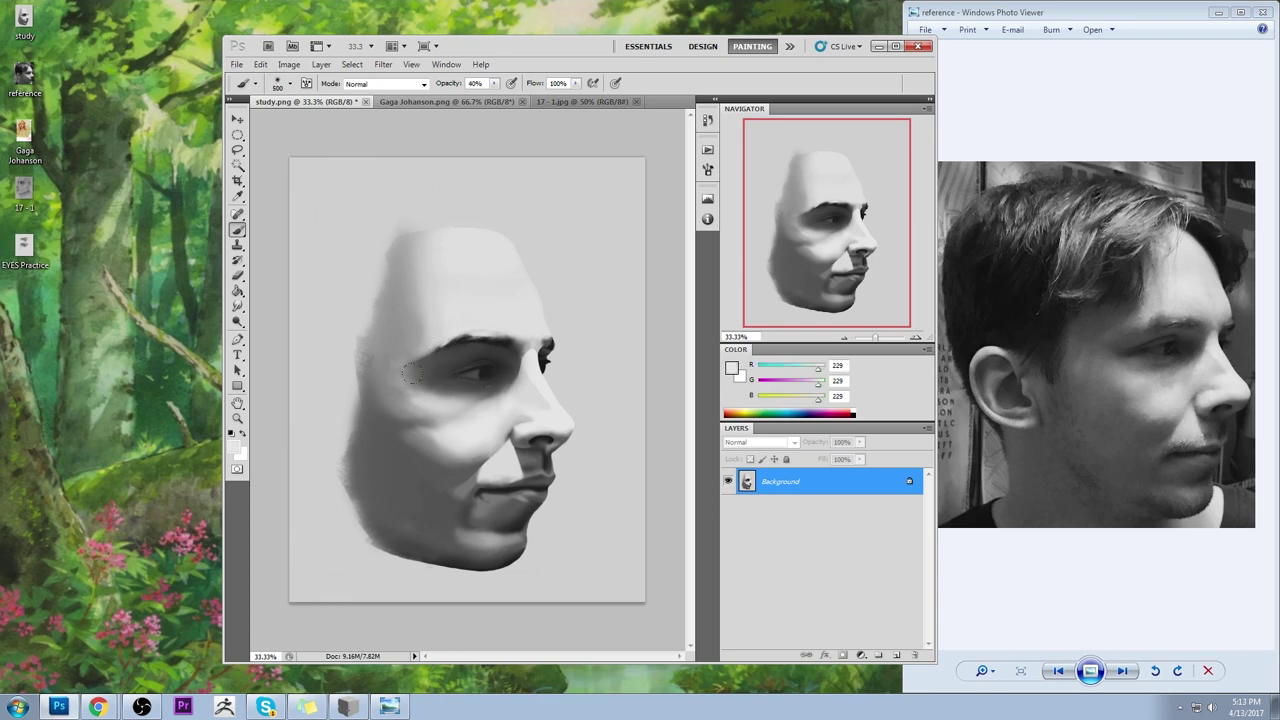
{"action": "left_click", "coordinate": [449, 404], "text": "alt"}
{"action": "left_click", "coordinate": [455, 391], "text": "alt"}
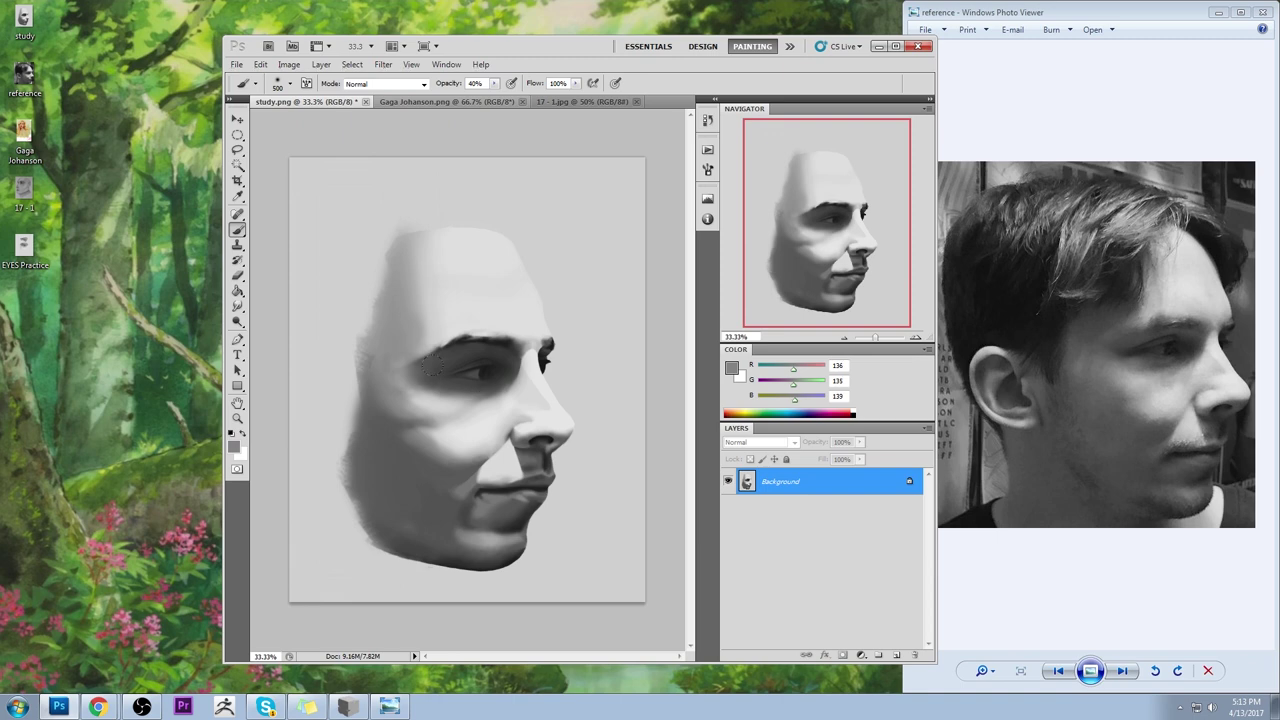
{"action": "left_click", "coordinate": [433, 397], "text": "alt"}
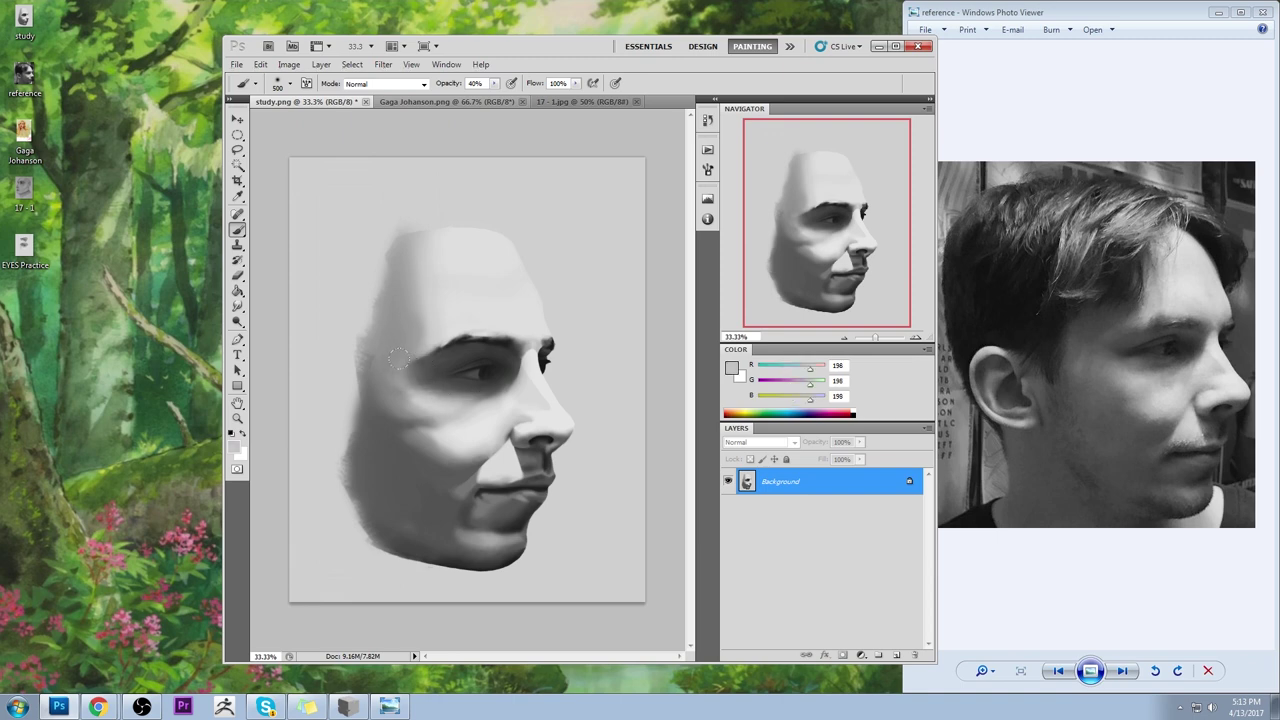
{"action": "left_click", "coordinate": [404, 368], "text": "alt"}
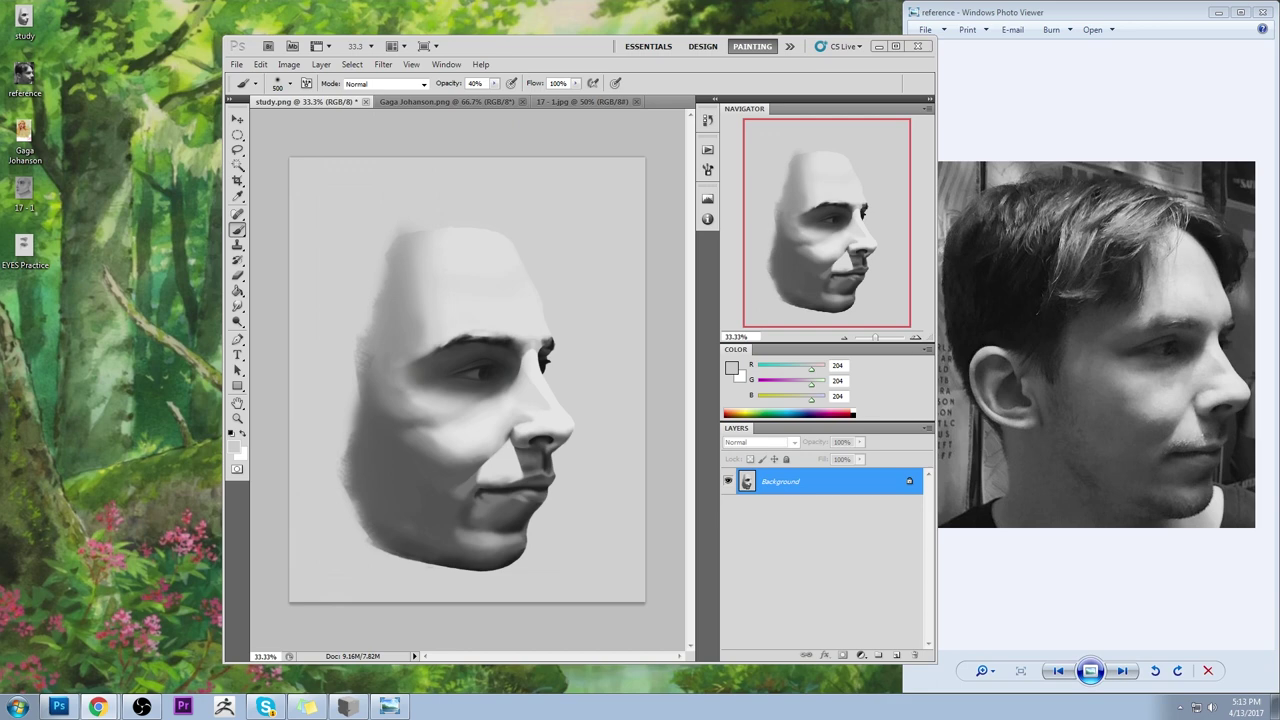
- In Windows Task Manager, end the Chrome task titled "Critique Hour!" and close the manager
{"action": "right_click", "coordinate": [436, 706]}
{"action": "left_click", "coordinate": [488, 665]}
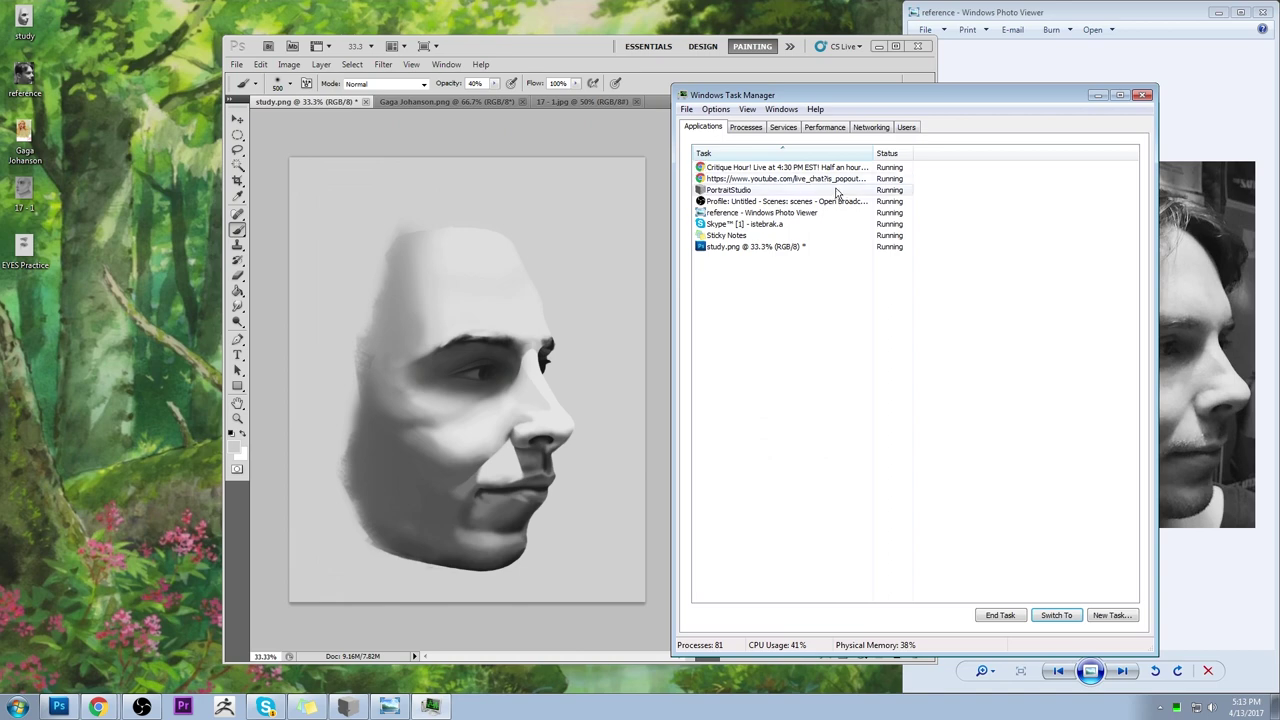
{"action": "left_click", "coordinate": [808, 168]}
{"action": "left_click", "coordinate": [1003, 616]}
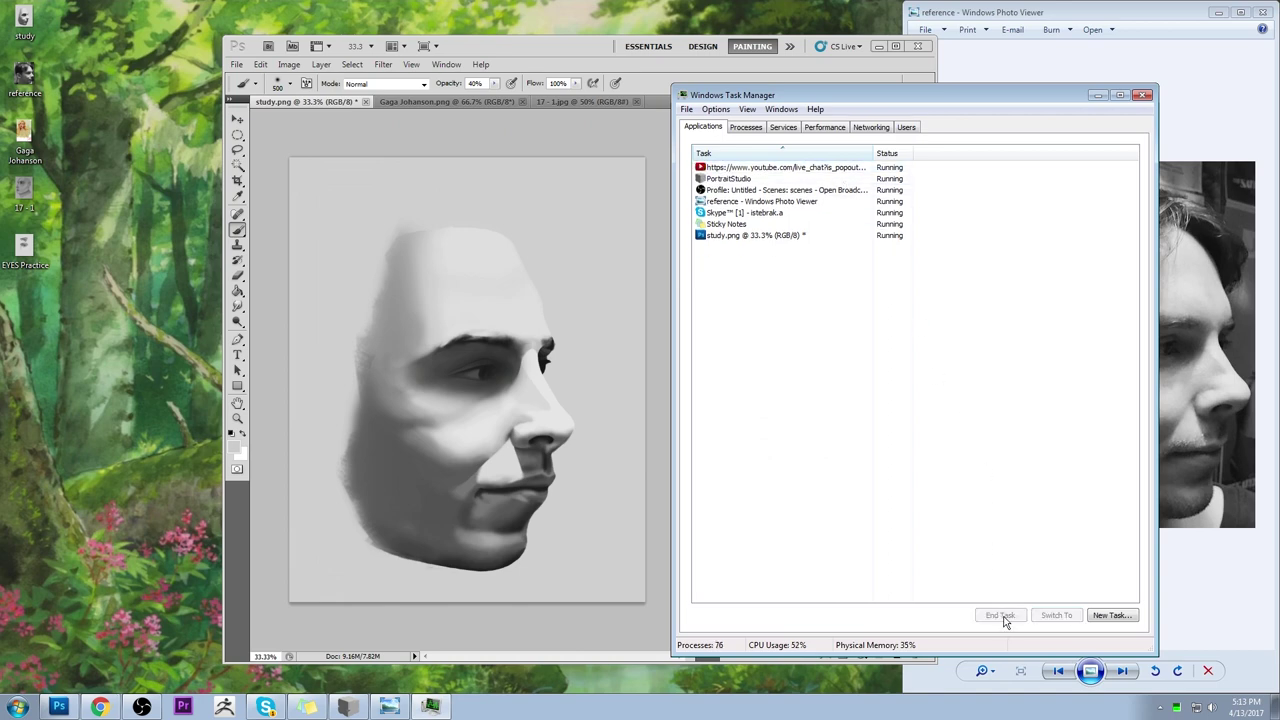
{"action": "left_click", "coordinate": [1143, 95]}
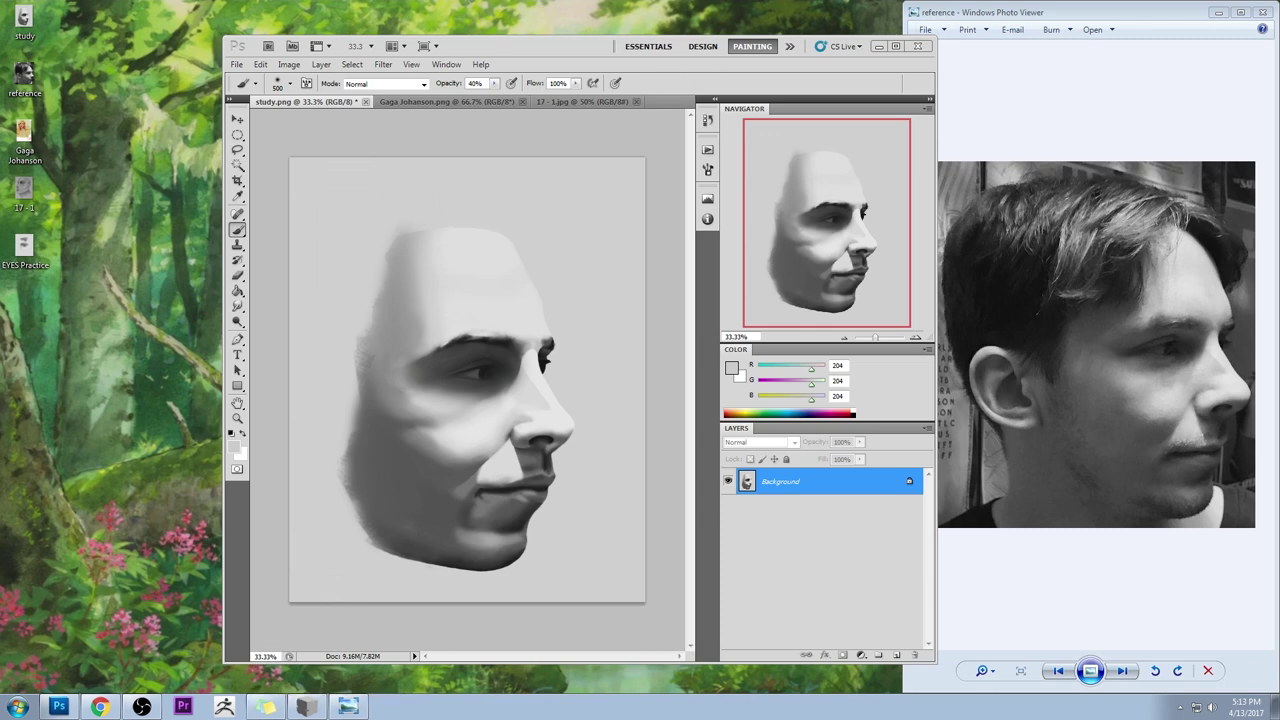
- Return to the face study in Photoshop and refine the shading beside the near eye with sampled socket, temple and cheek grays
{"action": "left_click", "coordinate": [732, 18]}
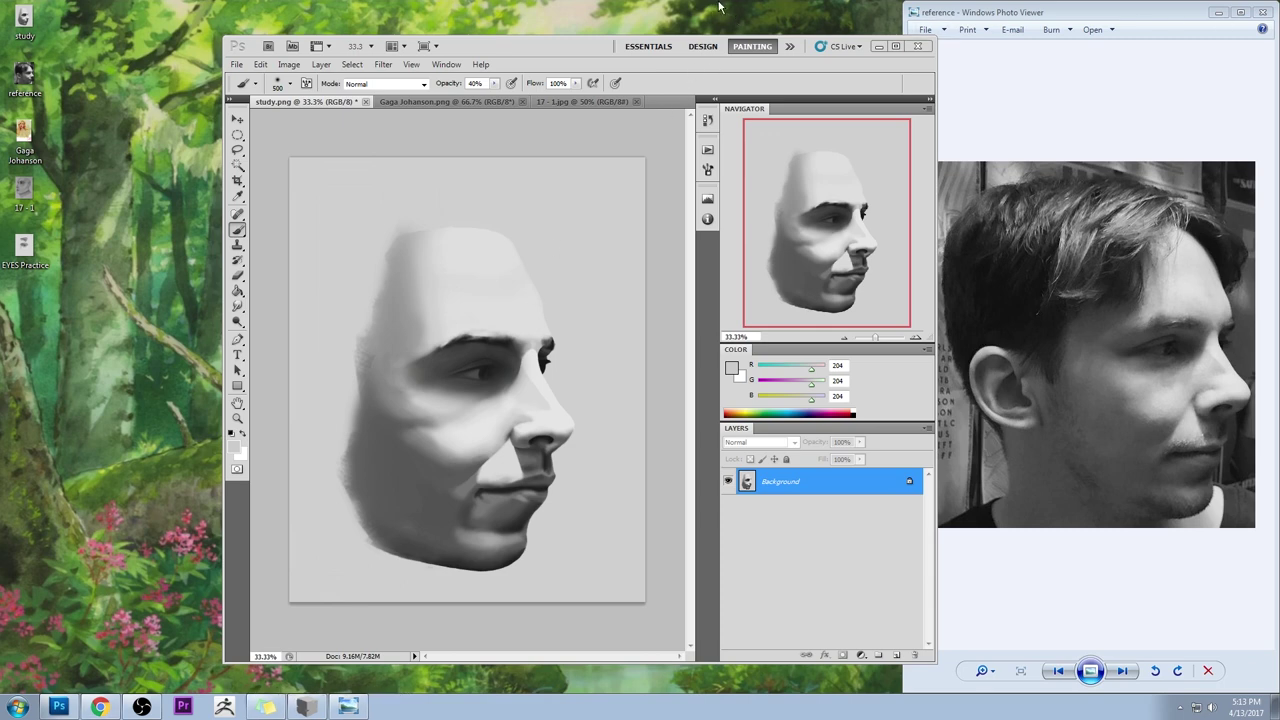
{"action": "left_click", "coordinate": [676, 308]}
{"action": "left_click", "coordinate": [437, 385], "text": "alt"}
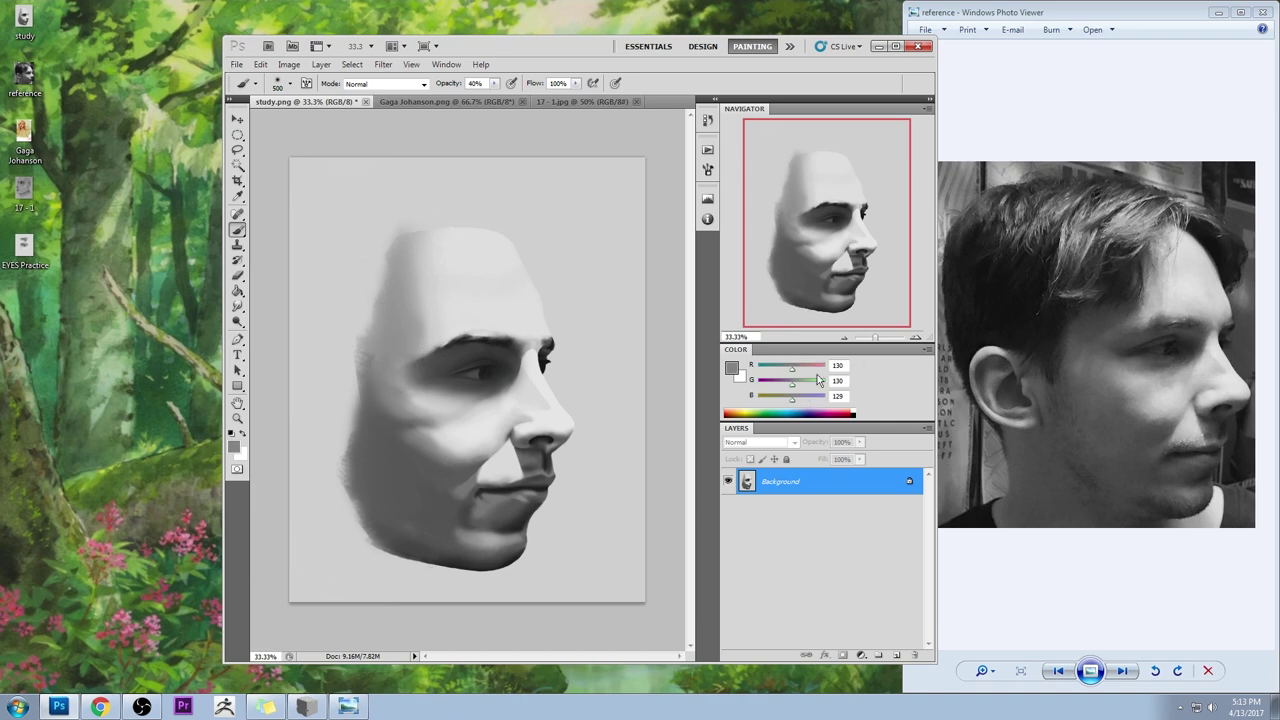
{"action": "left_click", "coordinate": [404, 355], "text": "alt"}
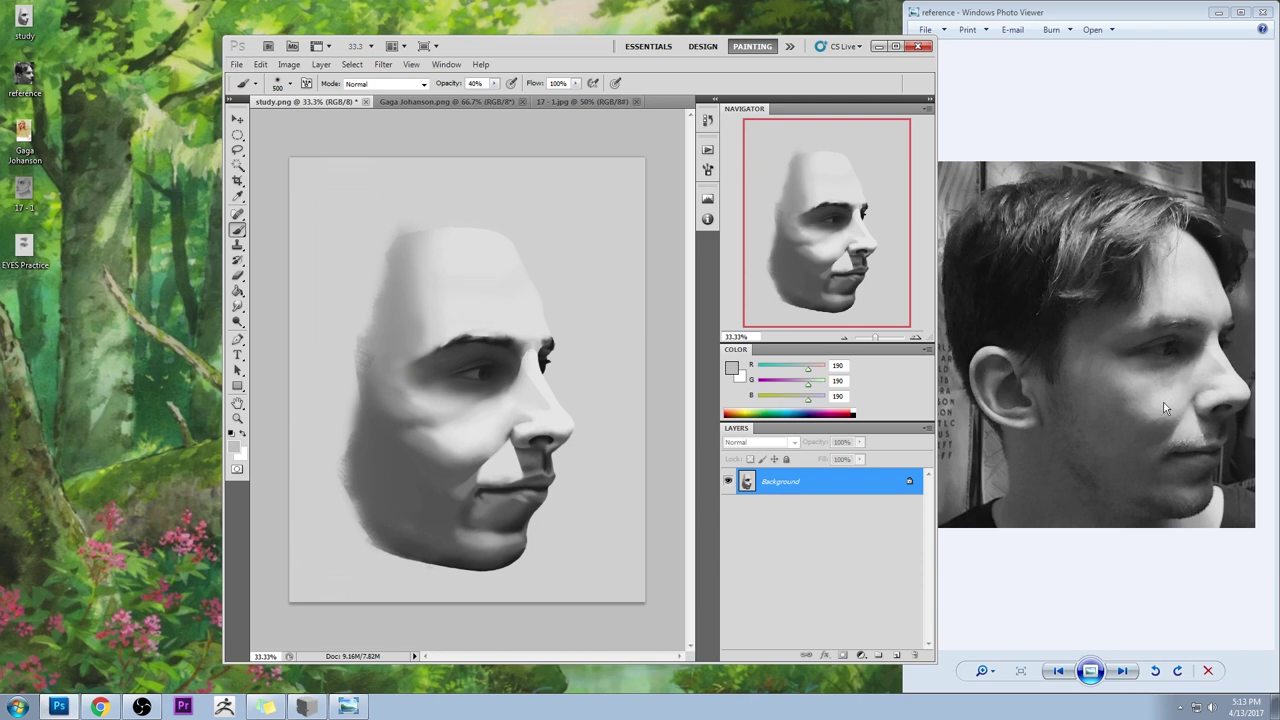
{"action": "left_click", "coordinate": [487, 430], "text": "alt"}
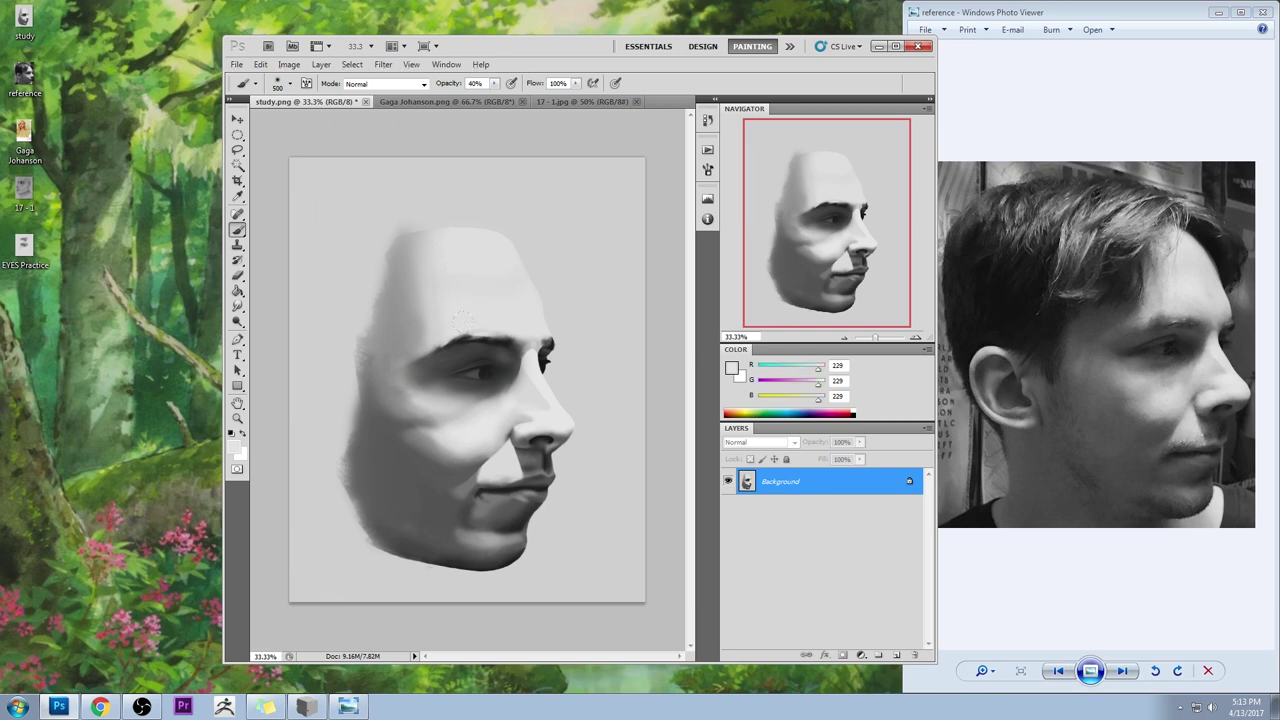
- Try lightening the forehead just above the near eyebrow at 23% brush opacity, and undo the stroke
{"action": "left_click_drag", "start_coordinate": [493, 85], "coordinate": [482, 100]}
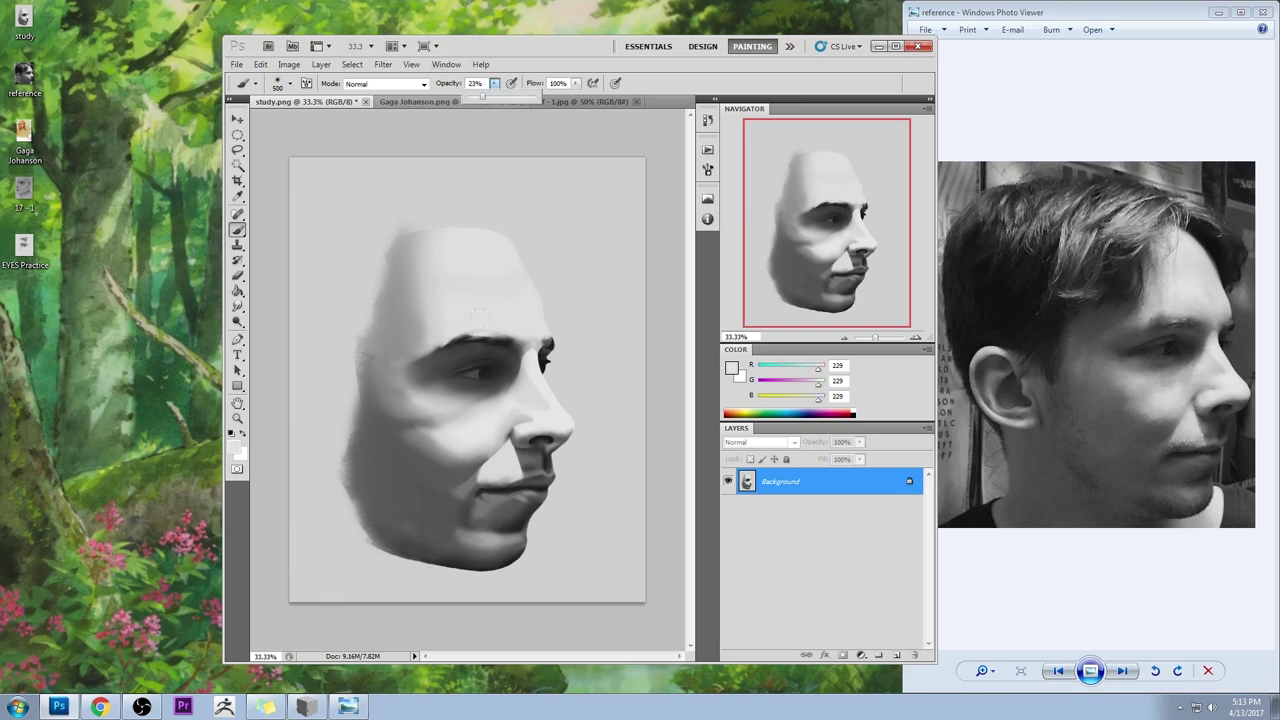
{"action": "left_click", "coordinate": [506, 358]}
{"action": "left_click_drag", "start_coordinate": [458, 317], "coordinate": [477, 325]}
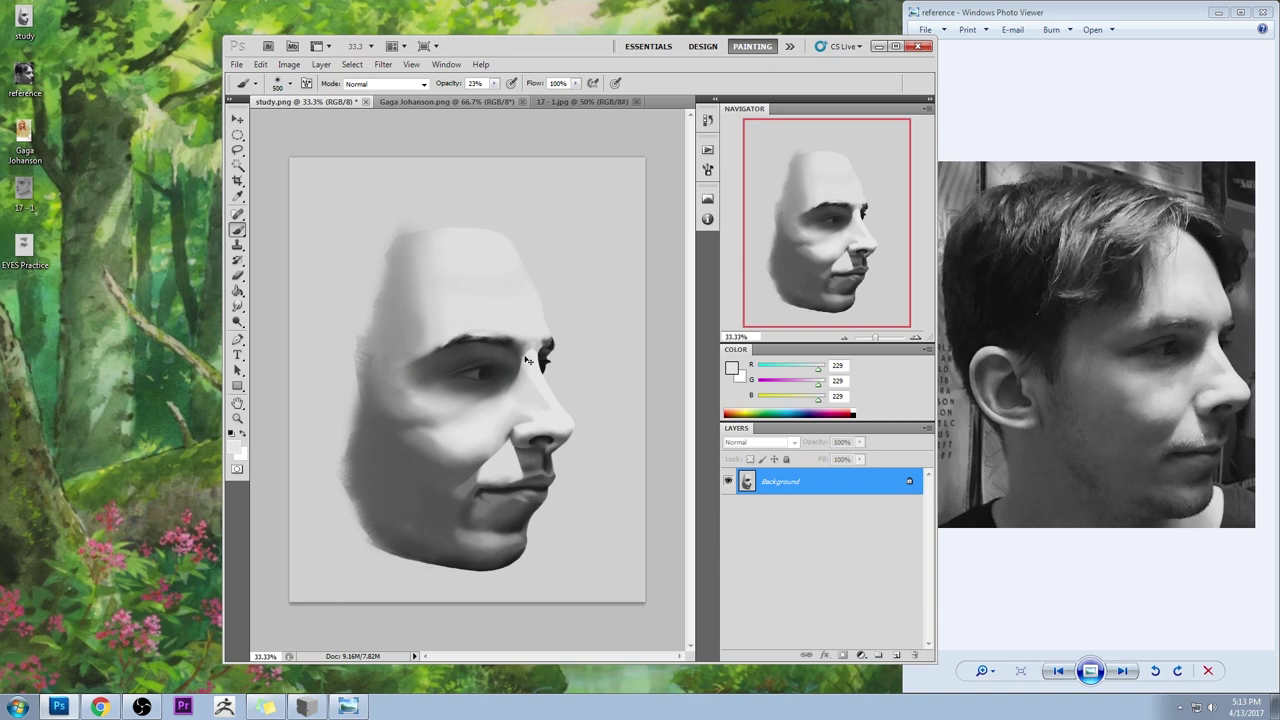
{"action": "key", "text": "ctrl+z"}
{"action": "left_click", "coordinate": [512, 350], "text": "alt"}
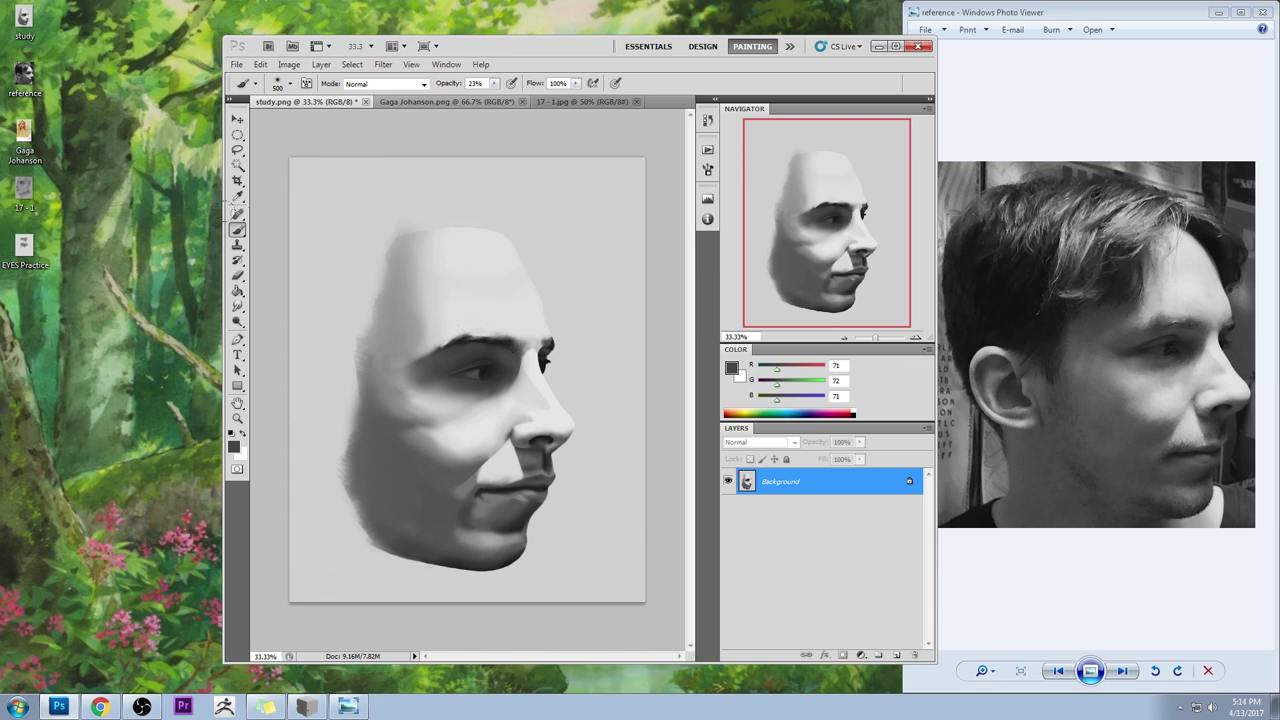
{"action": "left_click_drag", "start_coordinate": [238, 306], "coordinate": [285, 330]}
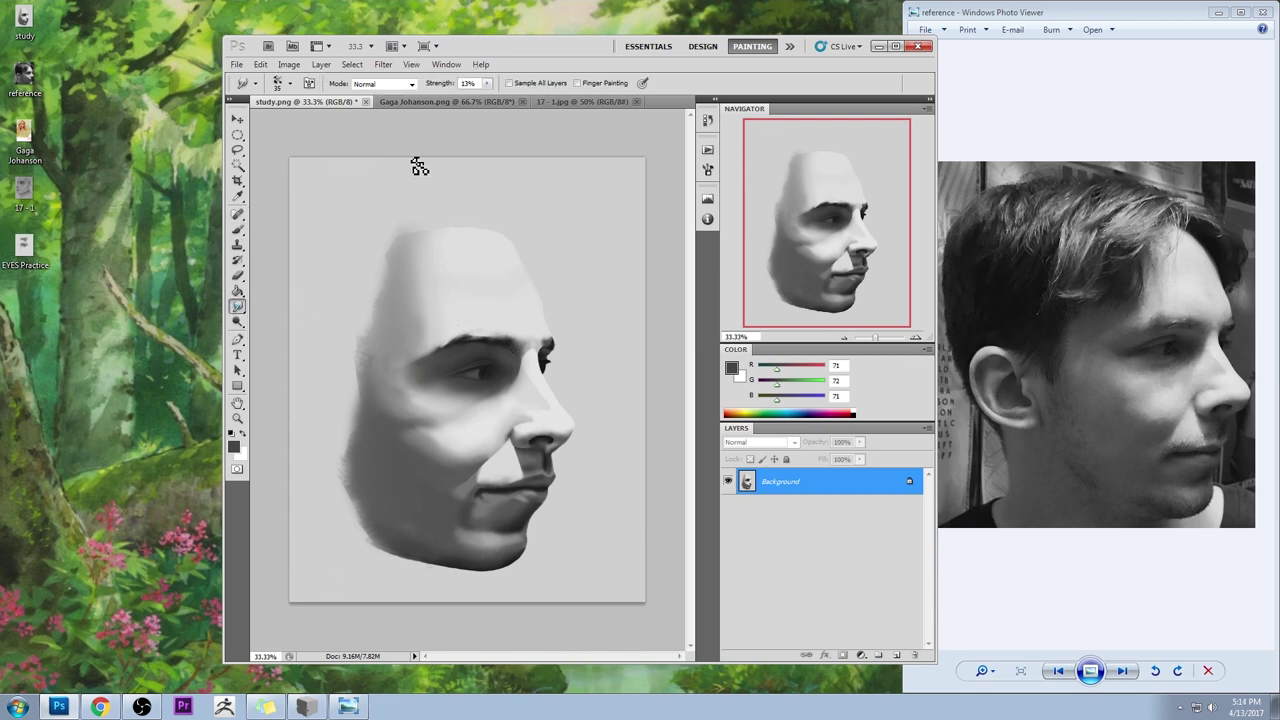
{"action": "key", "text": "b"}
{"action": "left_click", "coordinate": [517, 343], "text": "alt"}
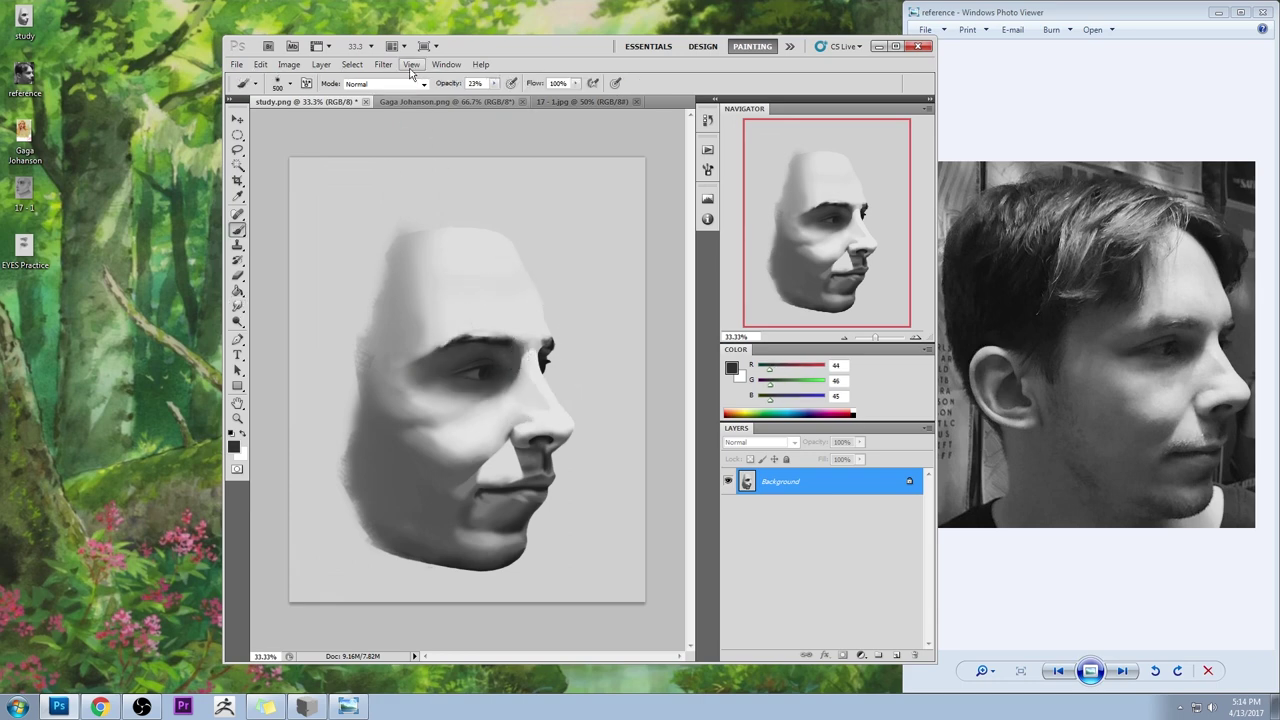
{"action": "left_click", "coordinate": [410, 84]}
{"action": "left_click", "coordinate": [680, 232]}
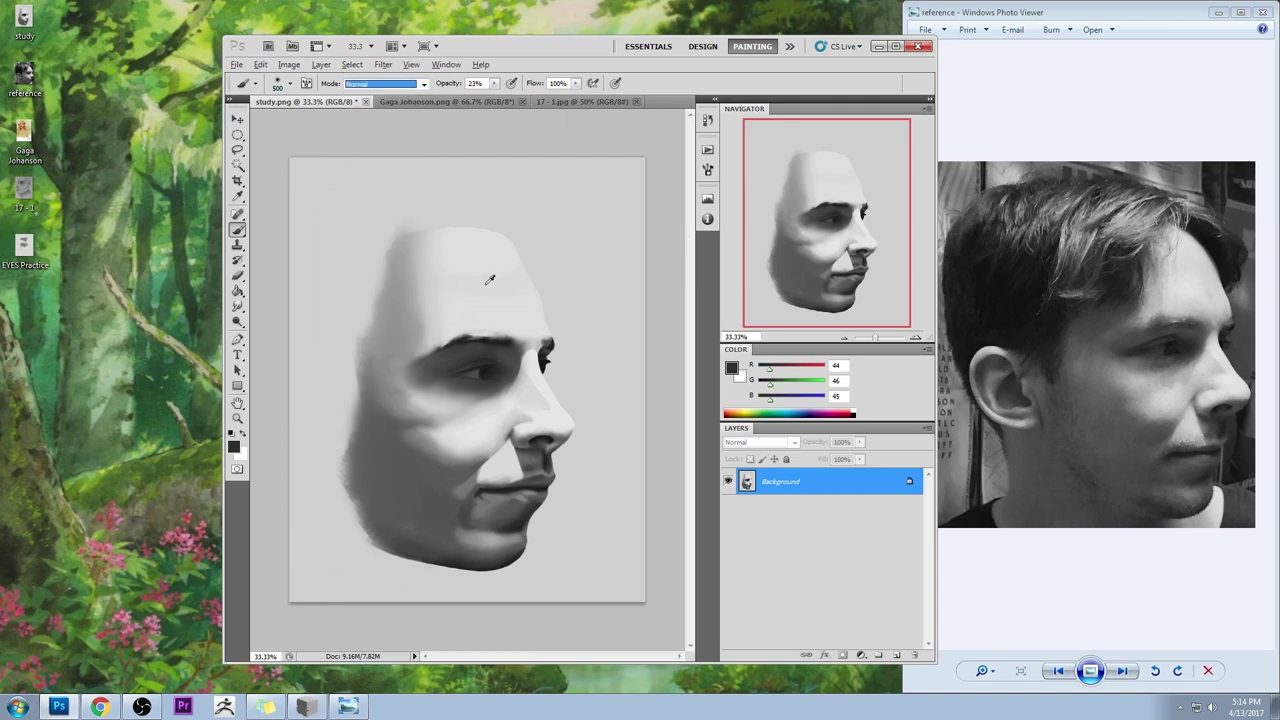
{"action": "left_click", "coordinate": [486, 271], "text": "alt"}
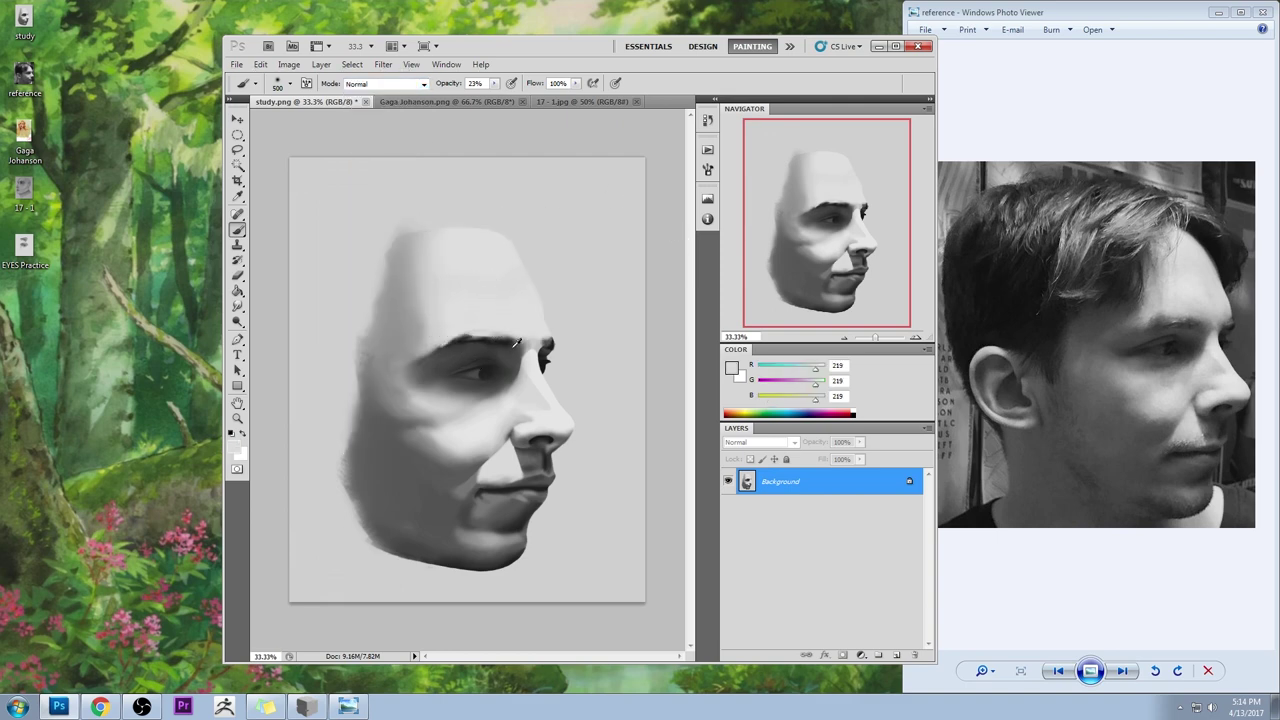
- Darken the forehead with a dark gray sampled from the eye socket, using the 900 px brush in Darken mode at 20% opacity
{"action": "left_click", "coordinate": [390, 84]}
{"action": "left_click", "coordinate": [385, 149]}
{"action": "left_click", "coordinate": [434, 360], "text": "alt"}
{"action": "mouse_move", "coordinate": [459, 340]}
{"action": "left_mouse_down"}
{"action": "mouse_move", "coordinate": [493, 276]}
{"action": "mouse_move", "coordinate": [433, 316]}
{"action": "left_mouse_up"}
{"action": "left_click_drag", "start_coordinate": [492, 86], "coordinate": [488, 88]}
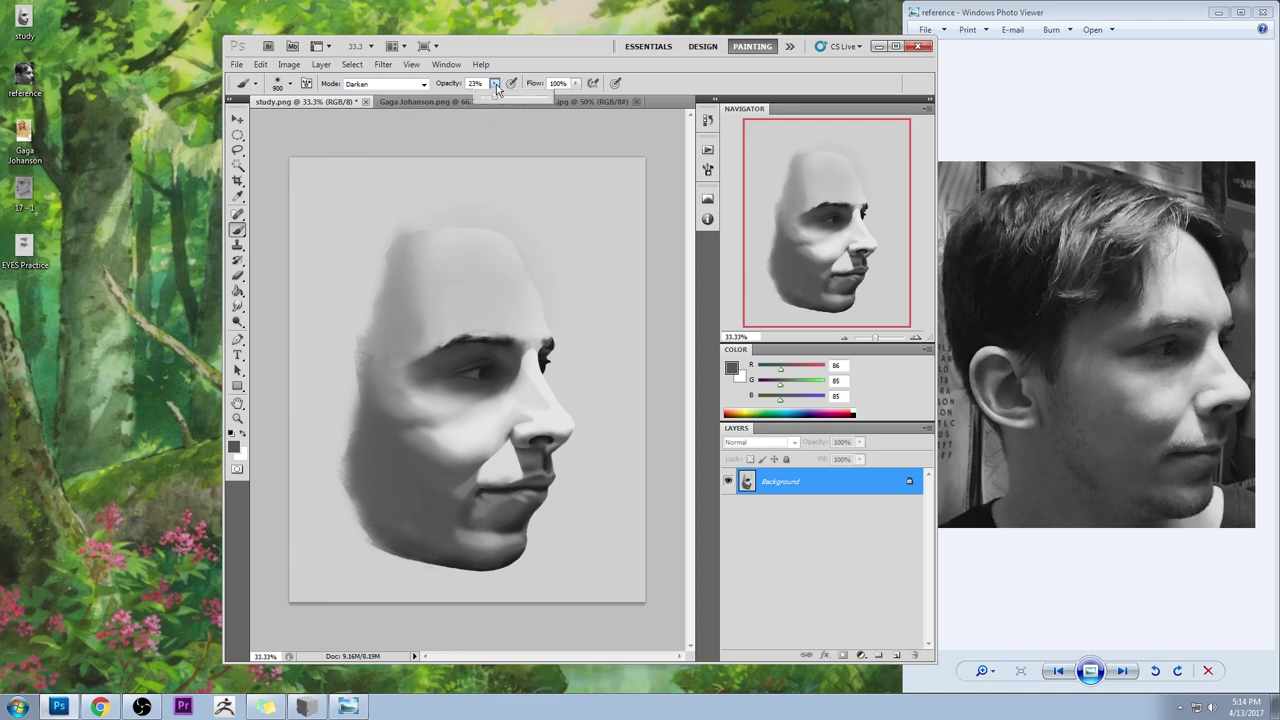
{"action": "key", "text": "ctrl+z"}
{"action": "mouse_move", "coordinate": [462, 325]}
{"action": "left_mouse_down"}
{"action": "mouse_move", "coordinate": [405, 226]}
{"action": "mouse_move", "coordinate": [525, 385]}
{"action": "mouse_move", "coordinate": [425, 405]}
{"action": "mouse_move", "coordinate": [331, 346]}
{"action": "left_mouse_up"}
- Set the brush to Lighten mode and brush a light gray sampled from the forehead over the brow area
{"action": "left_click", "coordinate": [385, 83]}
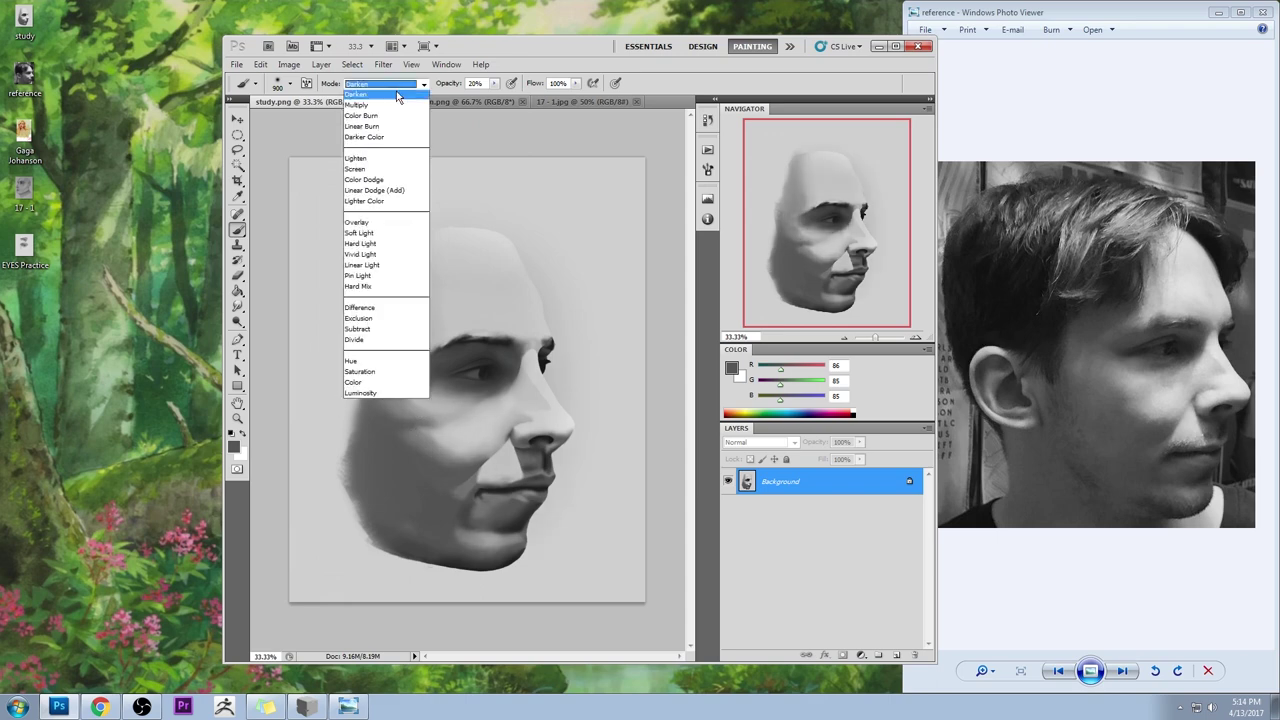
{"action": "left_click", "coordinate": [367, 212]}
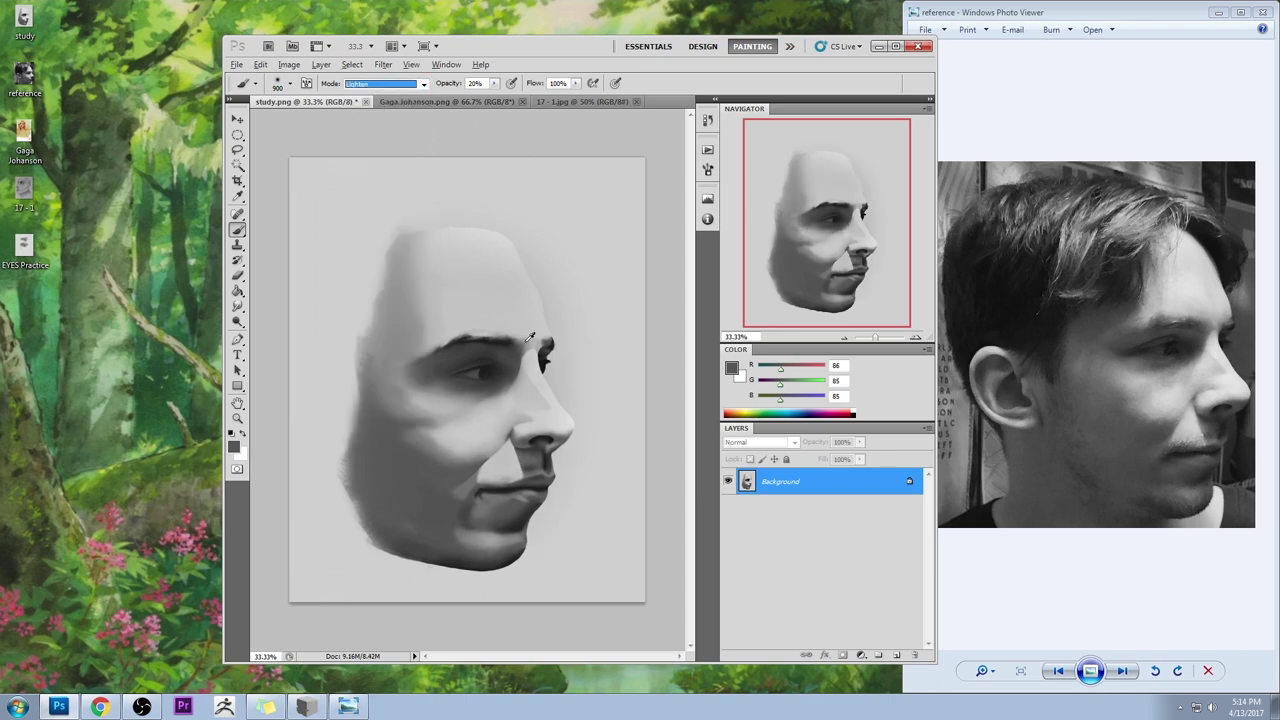
{"action": "left_click", "coordinate": [530, 337], "text": "alt"}
{"action": "left_click", "coordinate": [422, 252], "text": "alt"}
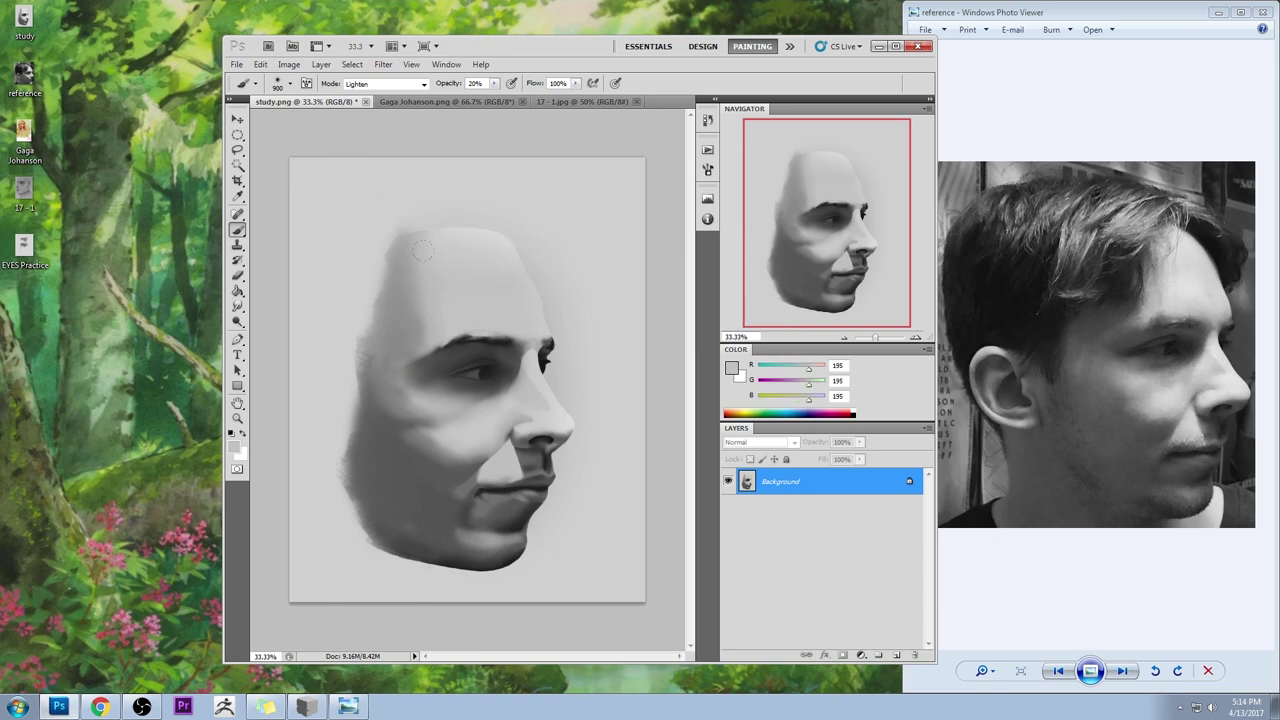
{"action": "left_click_drag", "start_coordinate": [485, 303], "coordinate": [425, 311]}
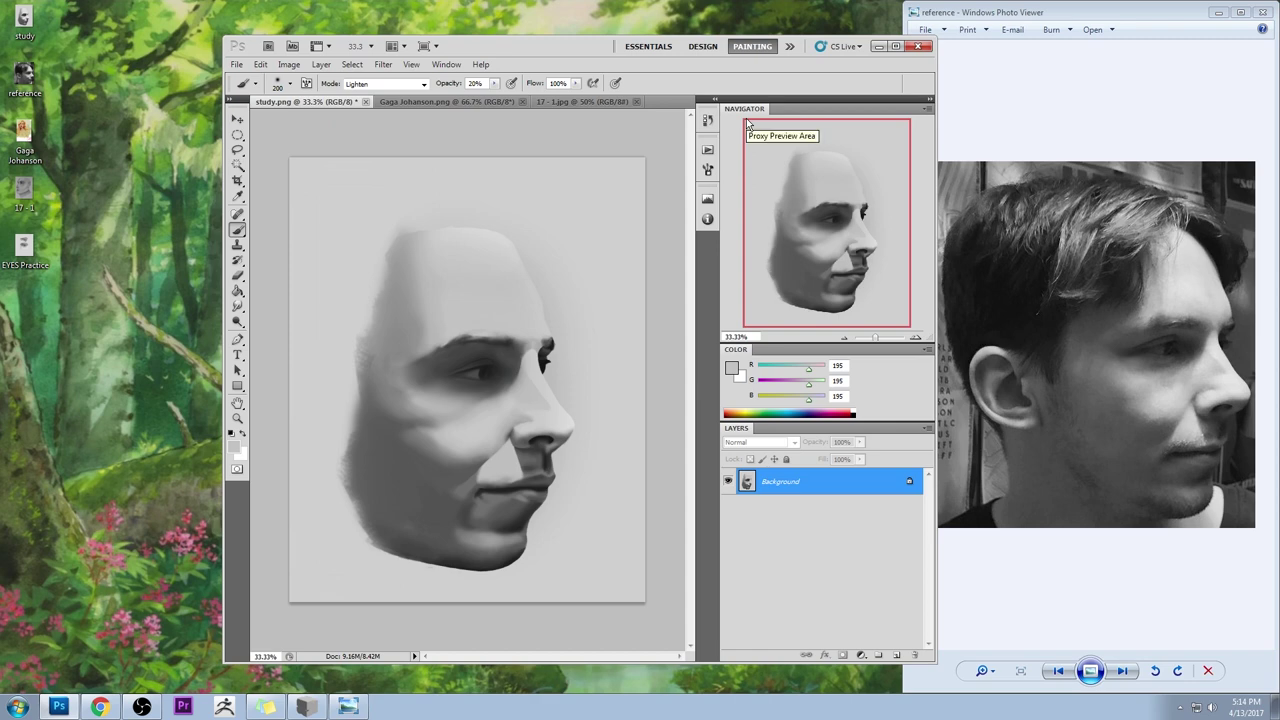
- Darken the temple beside the near eye with sampled mid-gray, using the 600 px brush in Darken mode at 35% opacity
{"action": "key", "text": "]"}
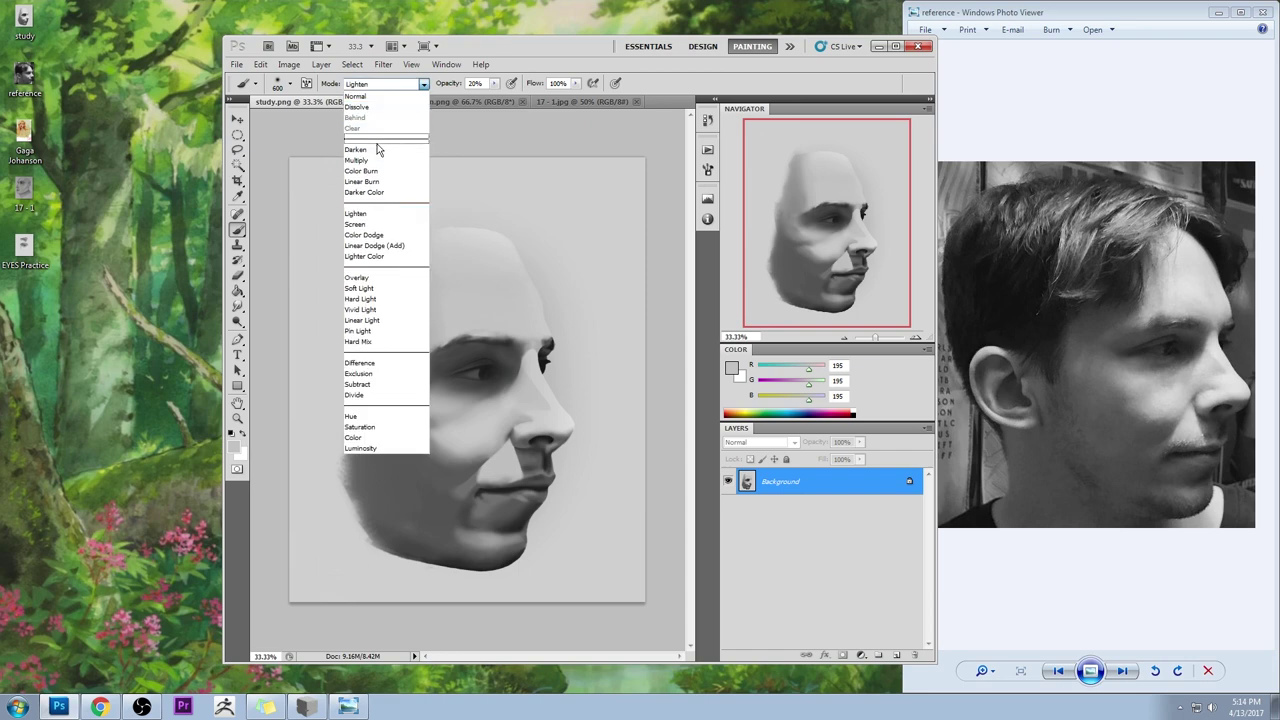
{"action": "left_click", "coordinate": [376, 149]}
{"action": "left_click", "coordinate": [402, 350], "text": "alt"}
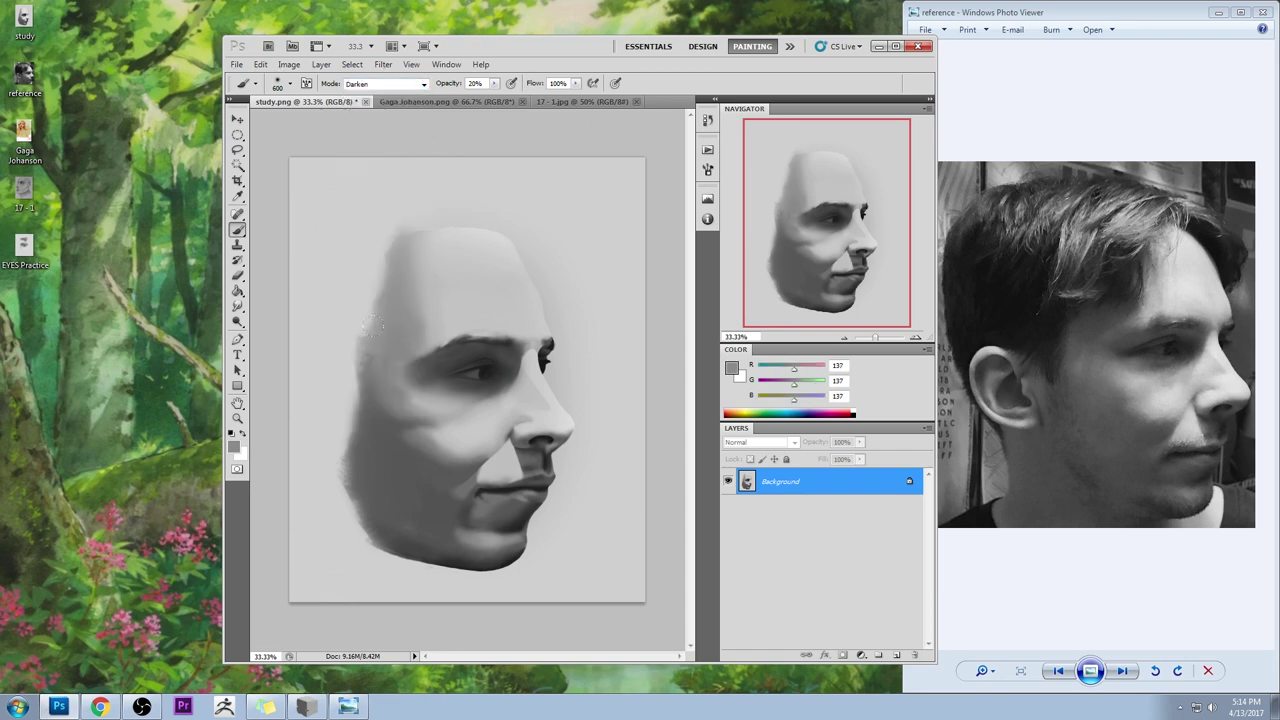
{"action": "left_click", "coordinate": [495, 84]}
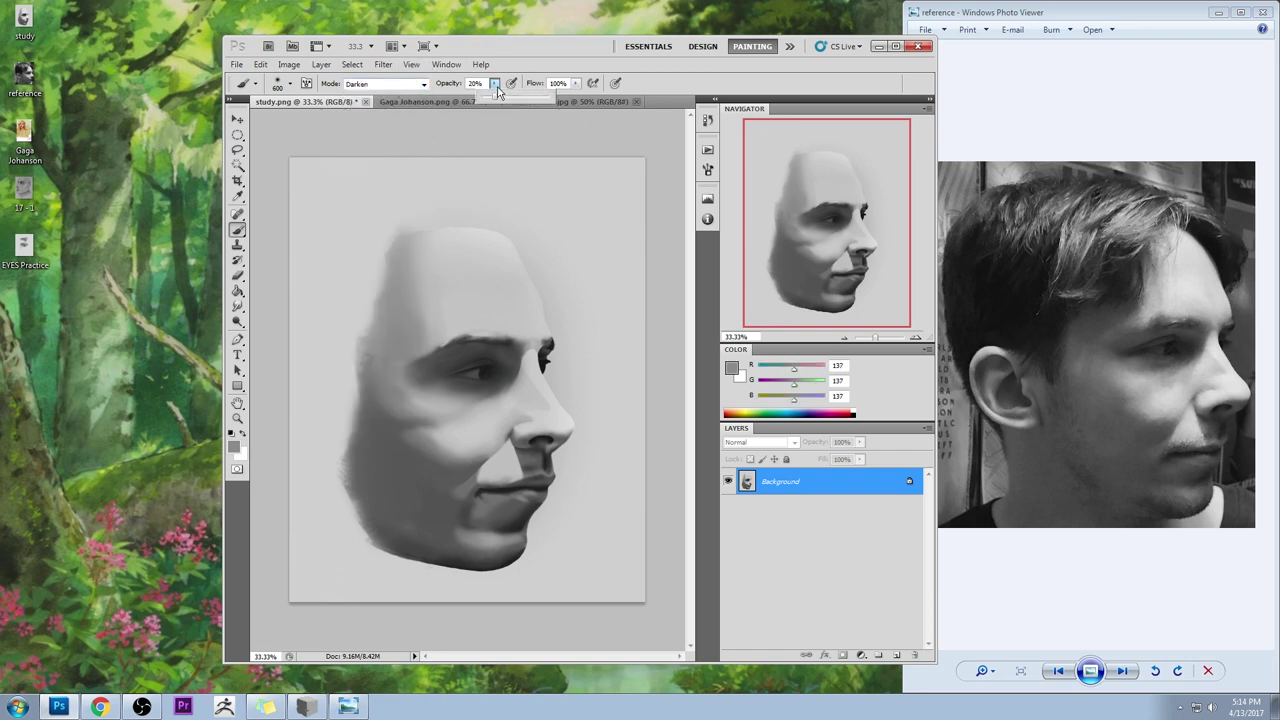
{"action": "left_click", "coordinate": [505, 96]}
{"action": "left_click", "coordinate": [406, 334], "text": "alt"}
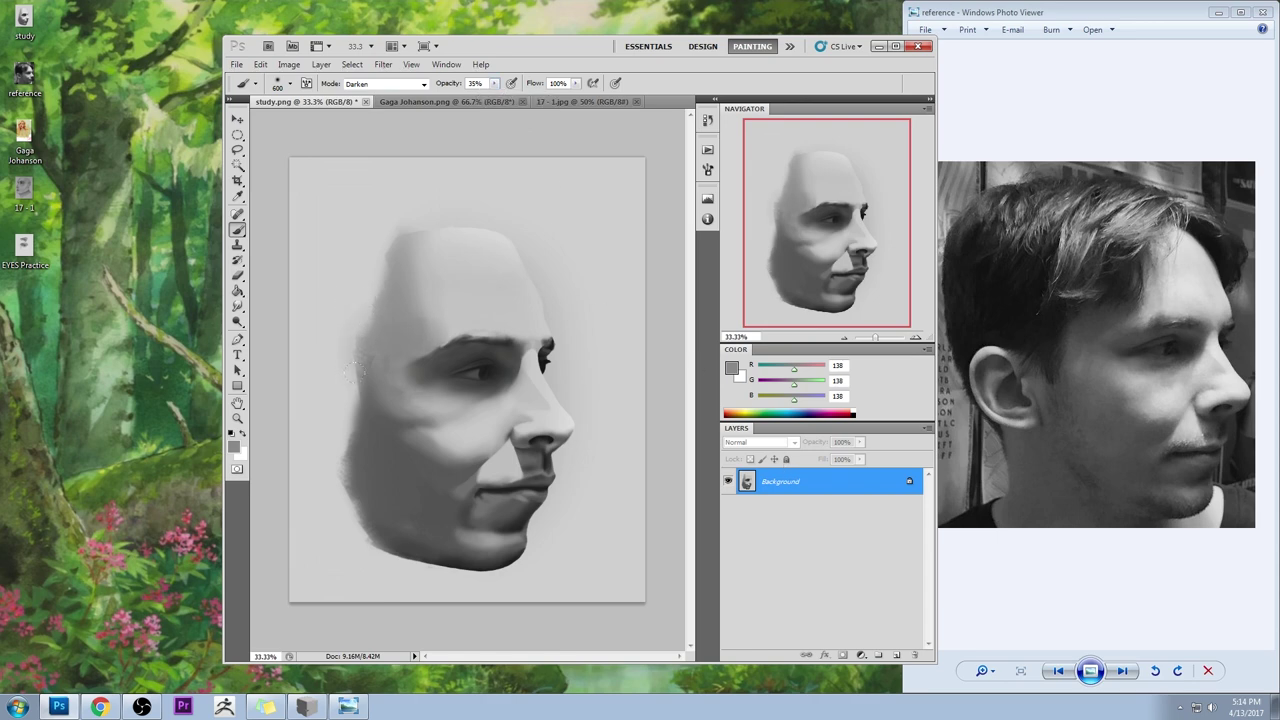
- Zoom the study out to 16.67% and place a shrunken reference photo window close beside it for comparison
{"action": "key", "text": "ctrl+minus"}
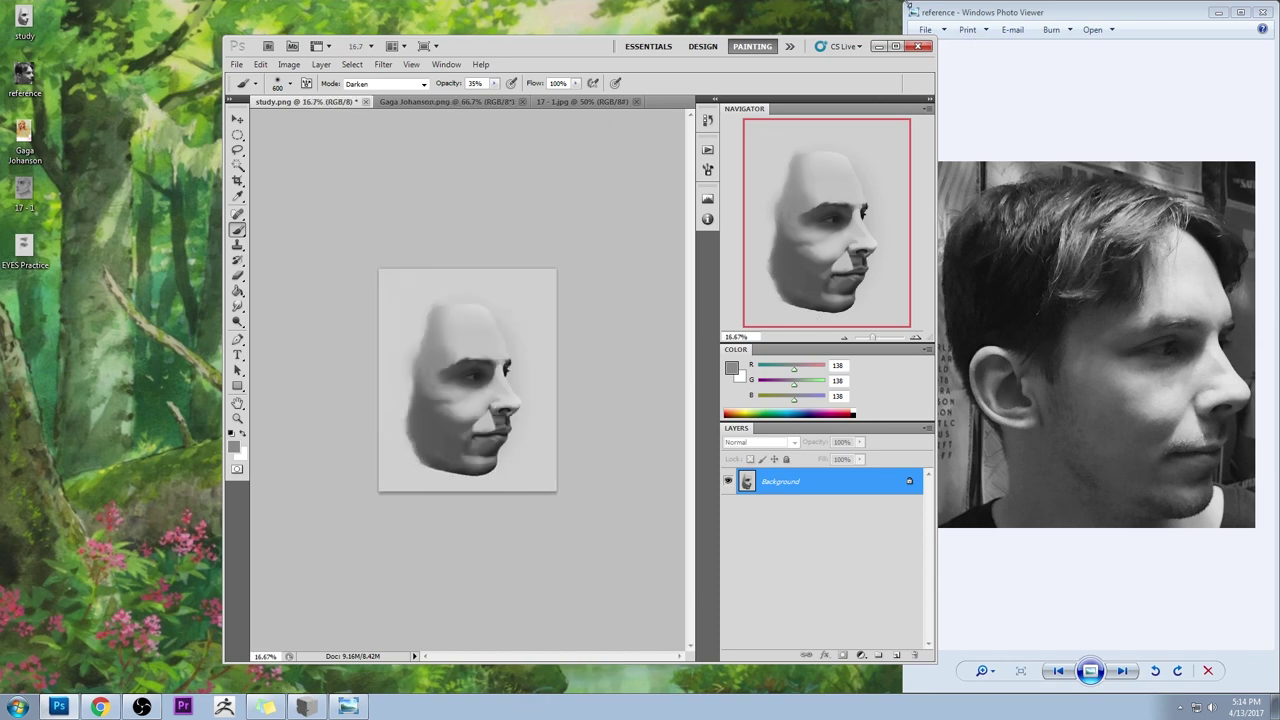
{"action": "left_click_drag", "start_coordinate": [908, 5], "coordinate": [998, 378]}
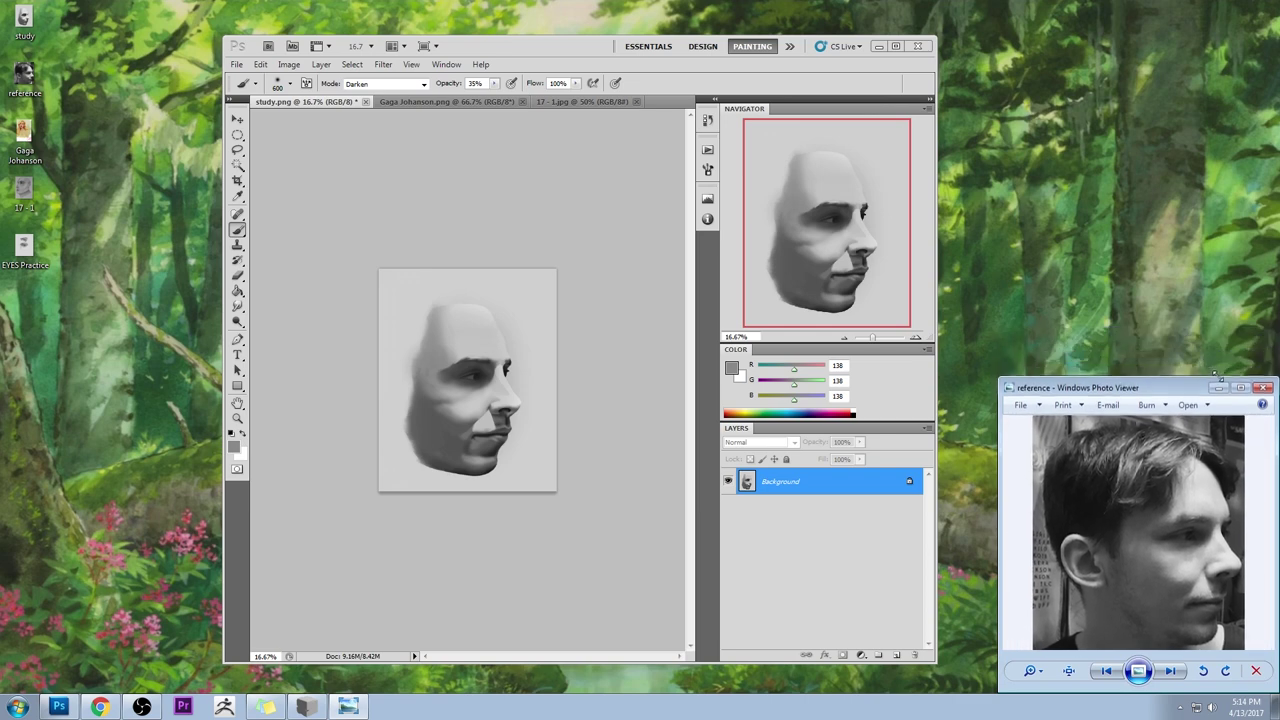
{"action": "left_click_drag", "start_coordinate": [1158, 390], "coordinate": [1076, 167]}
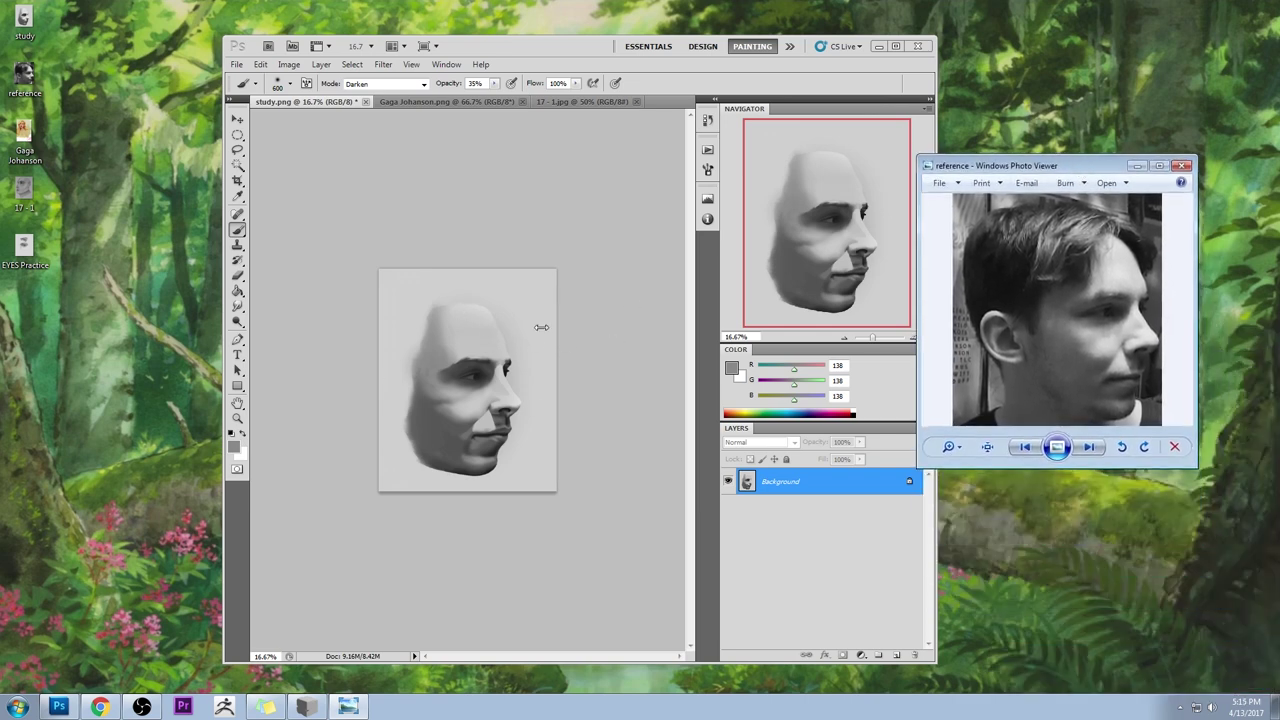
- Lasso the near eye area of the study, copy it to a new layer, and adjust the copy's placement
{"action": "left_click", "coordinate": [588, 336]}
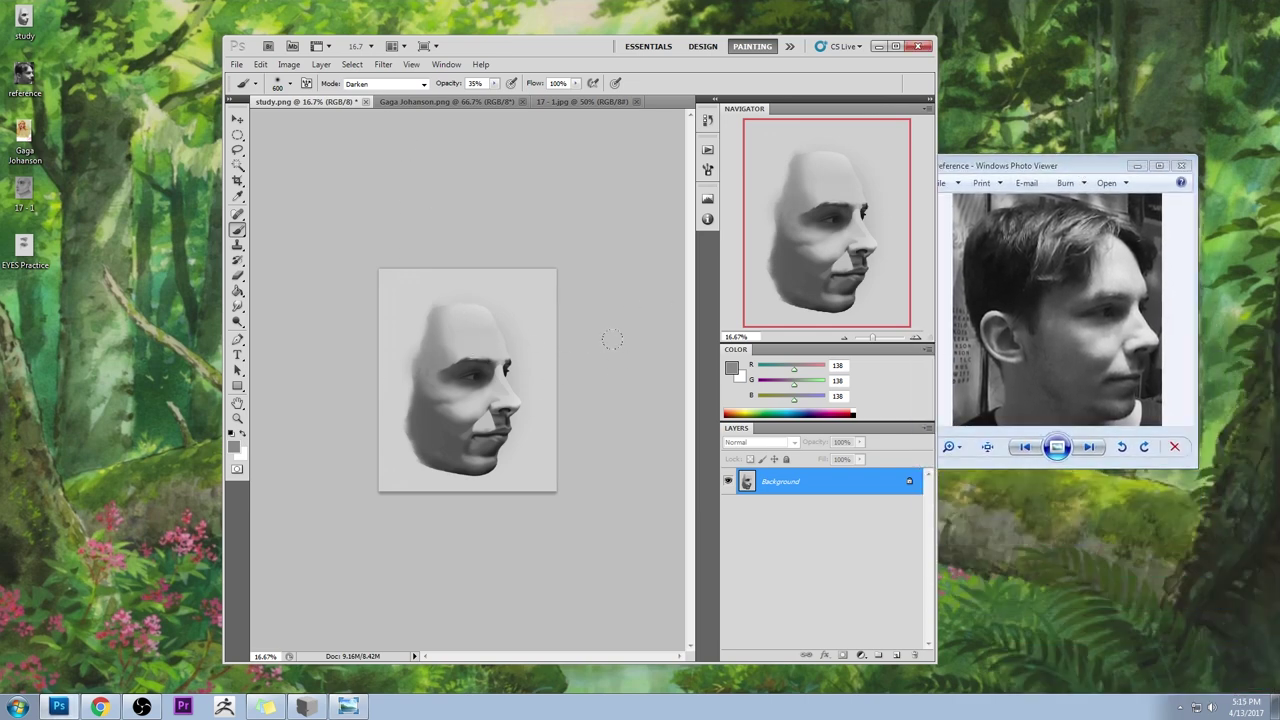
{"action": "key", "text": "l"}
{"action": "left_click_drag", "start_coordinate": [456, 376], "coordinate": [444, 361]}
{"action": "key", "text": "ctrl+j"}
{"action": "key", "text": "v"}
{"action": "key", "text": "Return"}
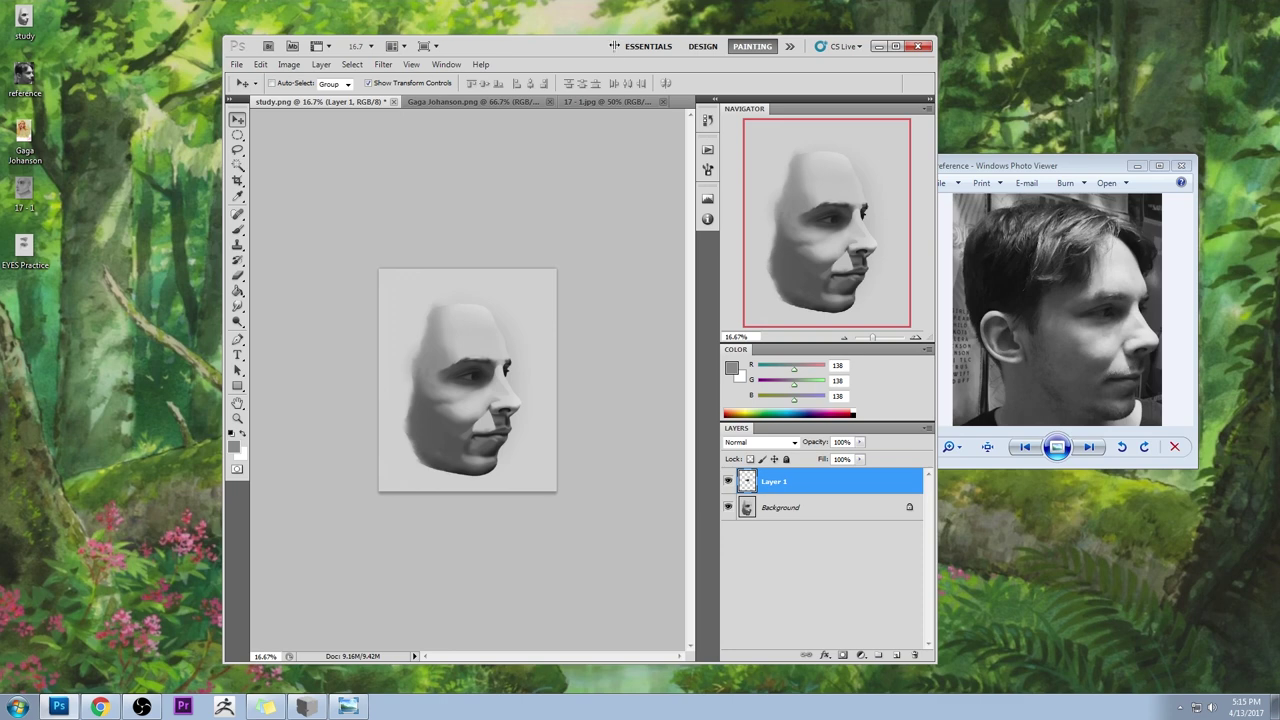
{"action": "key", "text": "e"}
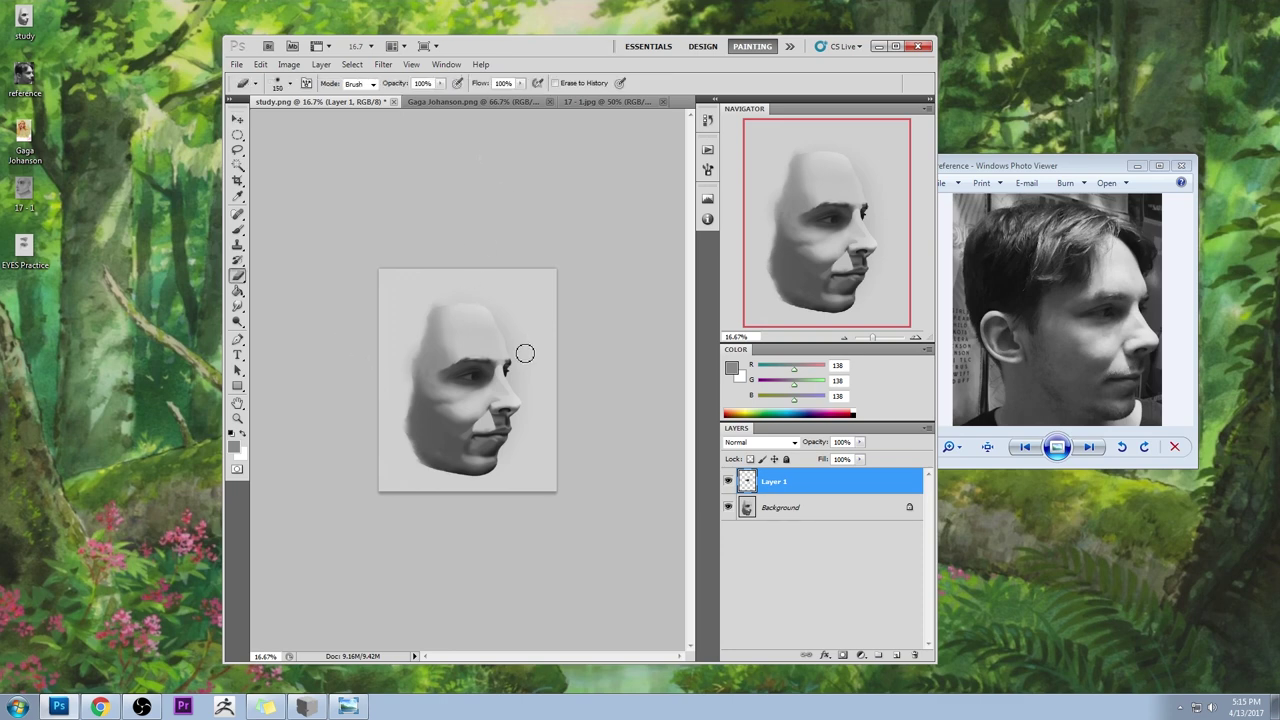
{"action": "key", "text": "m"}
{"action": "right_click", "coordinate": [450, 262]}
{"action": "left_click", "coordinate": [490, 271]}
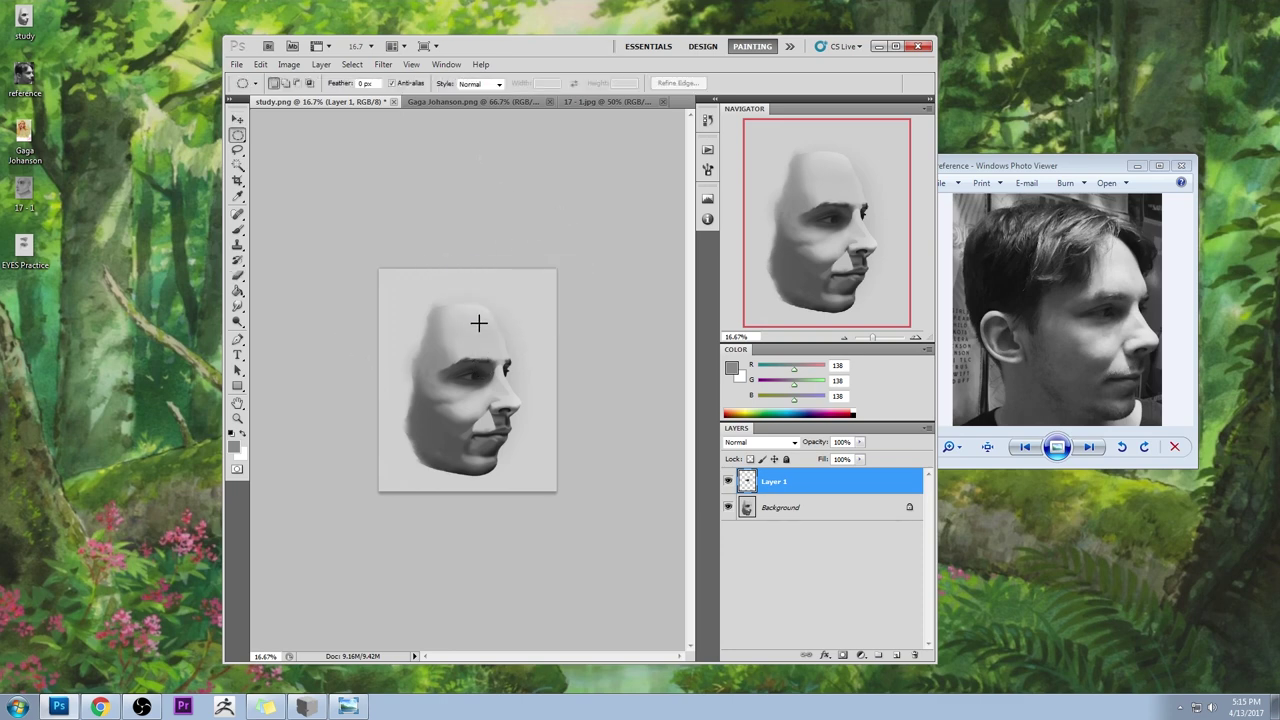
{"action": "right_click", "coordinate": [477, 316]}
{"action": "key", "text": "Escape"}
- Erase the copied eye layer's edges around the eye and toward the nose bridge to blend it into the face
{"action": "key", "text": "e"}
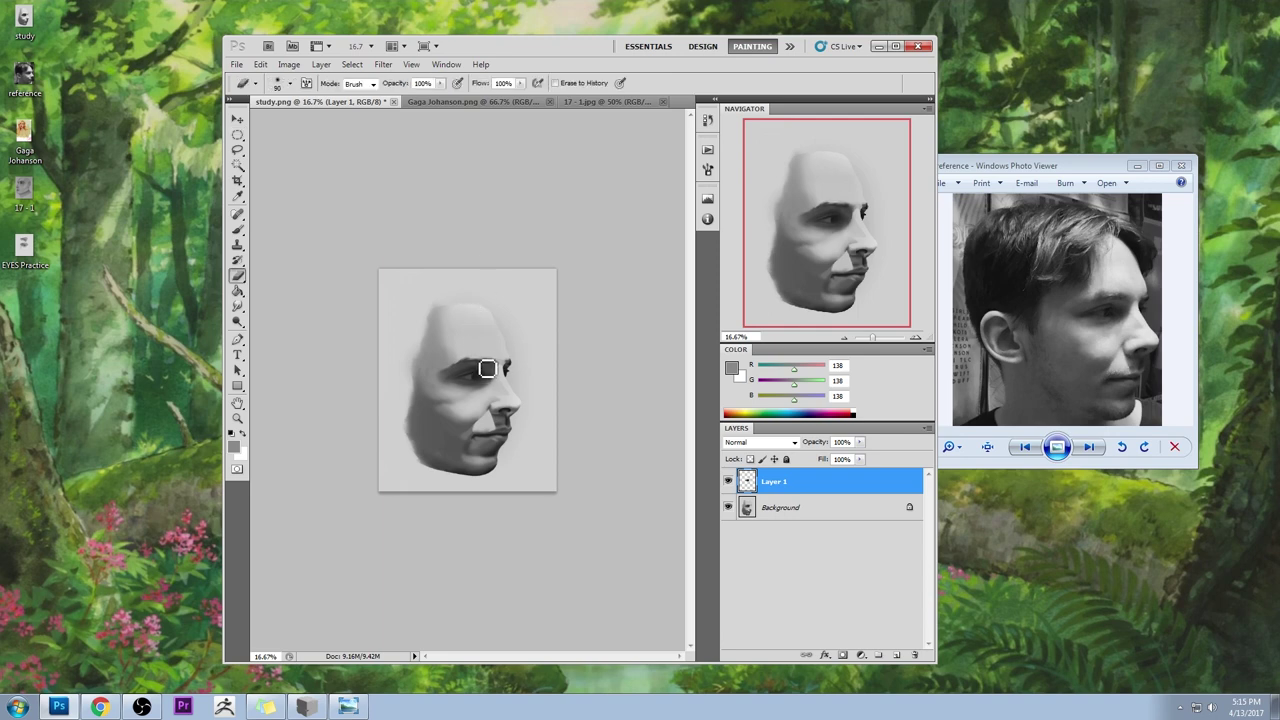
{"action": "mouse_move", "coordinate": [480, 367]}
{"action": "left_mouse_down"}
{"action": "mouse_move", "coordinate": [455, 374]}
{"action": "mouse_move", "coordinate": [460, 388]}
{"action": "left_mouse_up"}
{"action": "mouse_move", "coordinate": [495, 371]}
{"action": "left_mouse_down"}
{"action": "mouse_move", "coordinate": [472, 364]}
{"action": "mouse_move", "coordinate": [504, 369]}
{"action": "left_mouse_up"}
{"action": "key", "text": "bracketright"}
- Switch to the Smudge tool and merge the copied eye layer down into the Background
{"action": "key", "text": "b"}
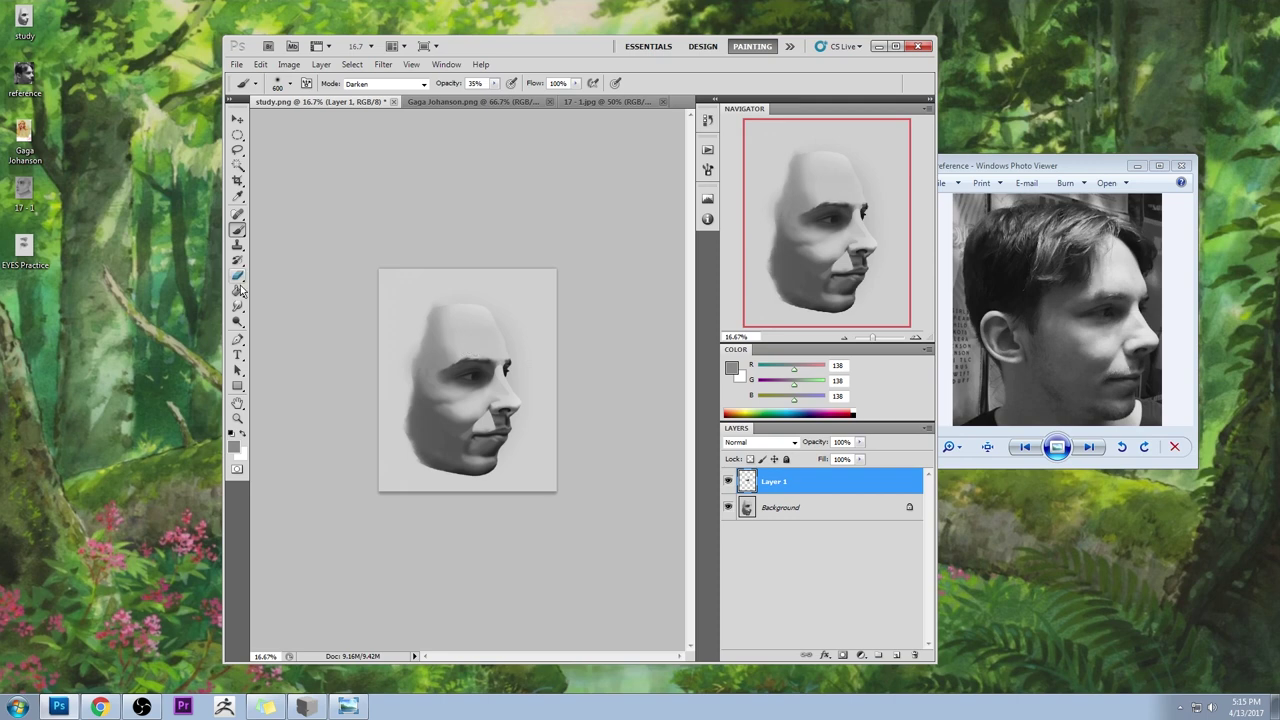
{"action": "left_click_drag", "start_coordinate": [238, 307], "coordinate": [300, 338]}
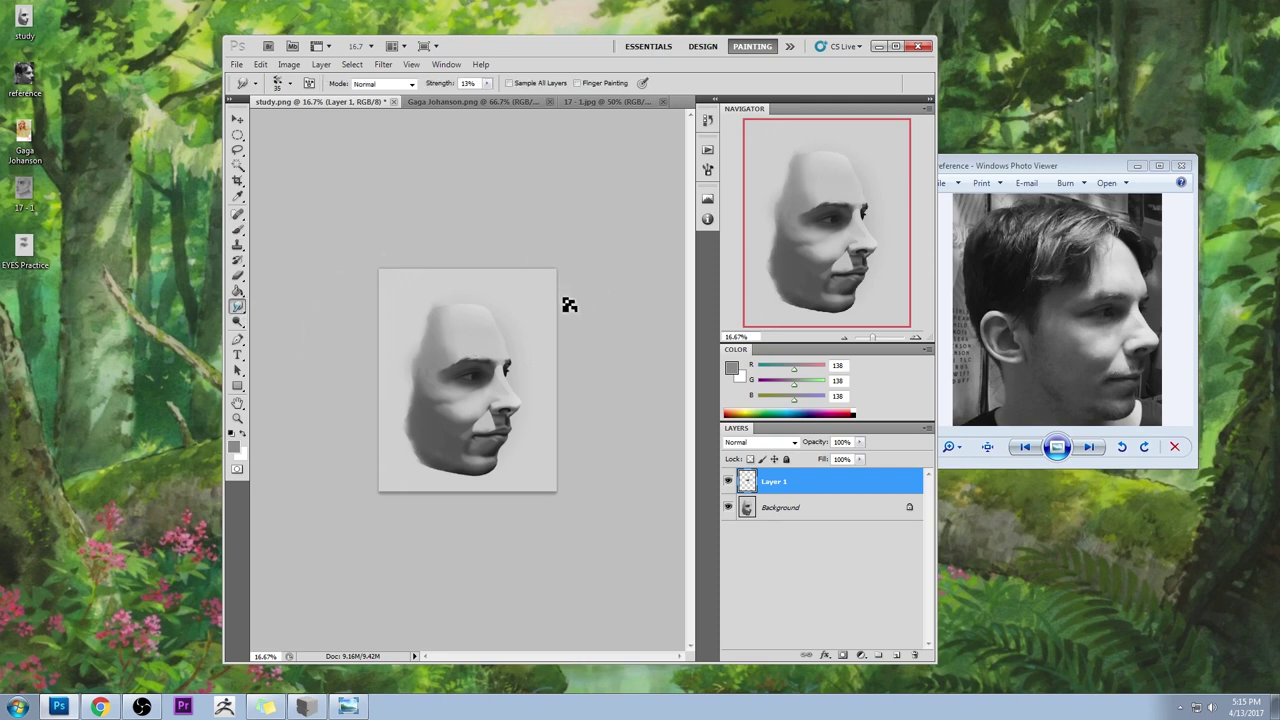
{"action": "right_click", "coordinate": [812, 490]}
{"action": "left_click", "coordinate": [870, 466]}
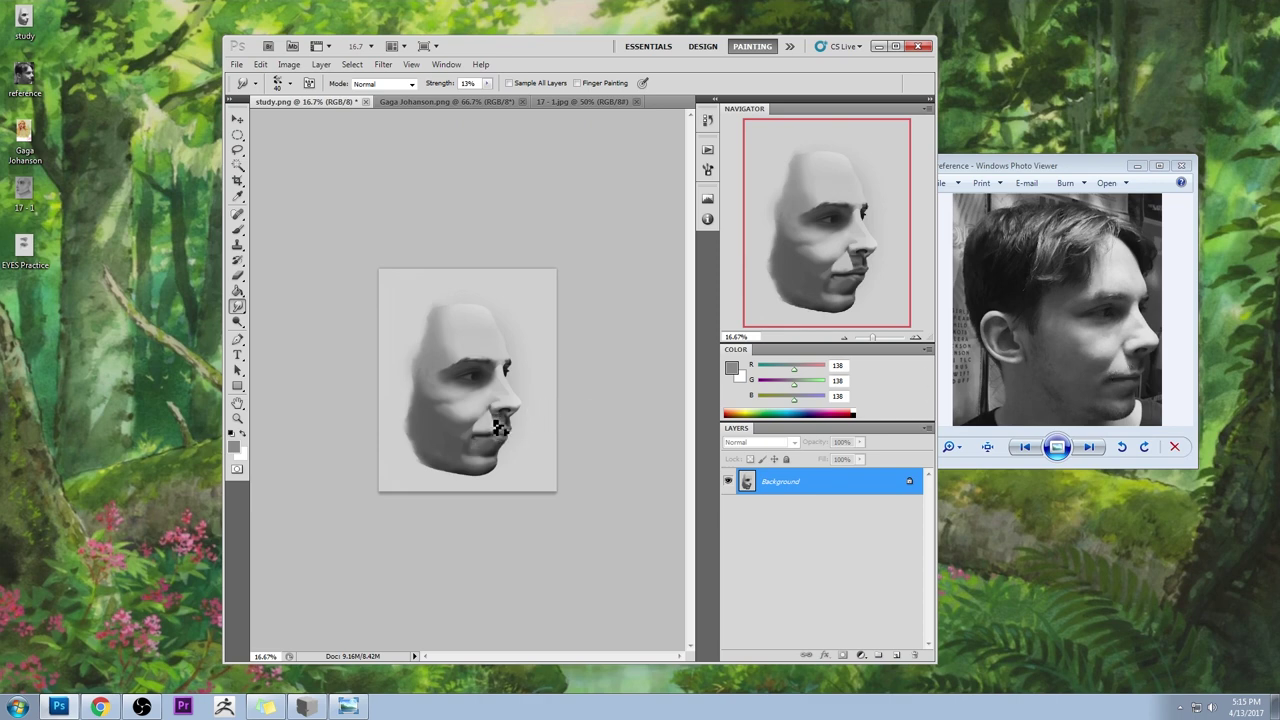
- Sample a dark gray from the lower cheek for the 600 px brush in Darken mode at 35% opacity
{"action": "key", "text": "b"}
{"action": "left_click", "coordinate": [470, 425], "text": "alt"}
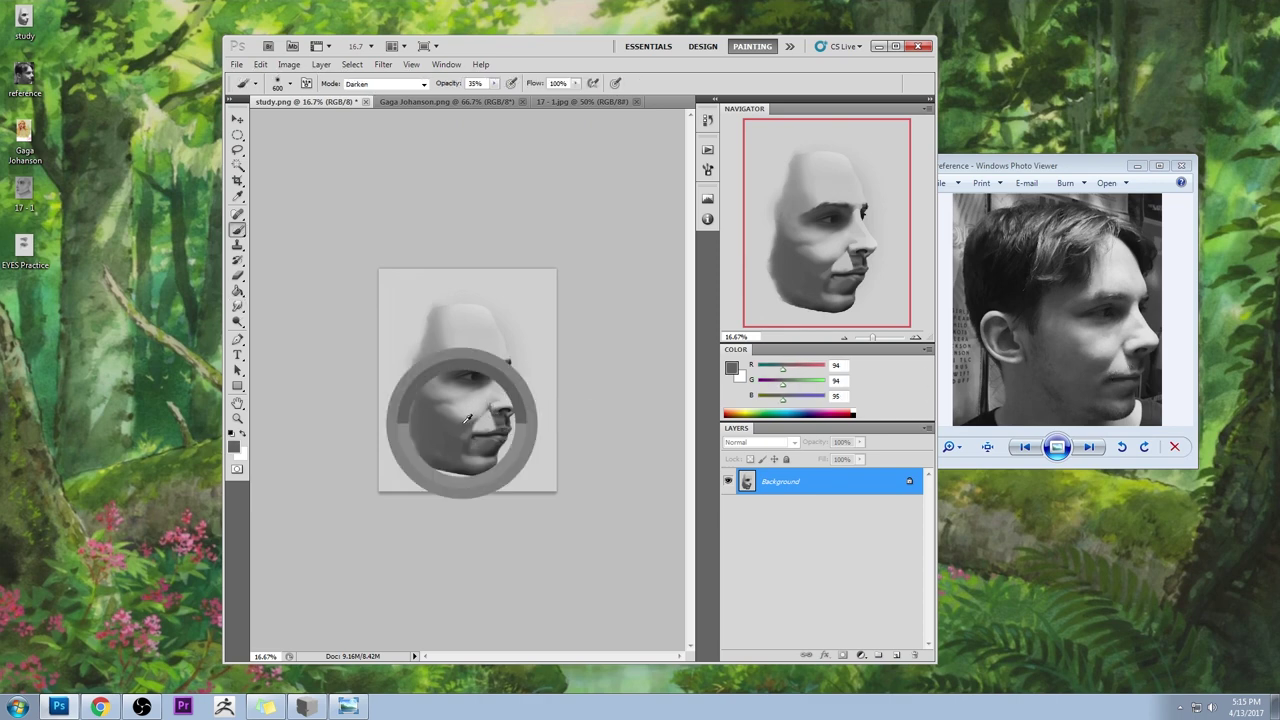
- Lighten the shadows on the cheek and jaw with gray strokes using the brush in Lighten mode
{"action": "left_click", "coordinate": [392, 84]}
{"action": "left_click", "coordinate": [357, 213]}
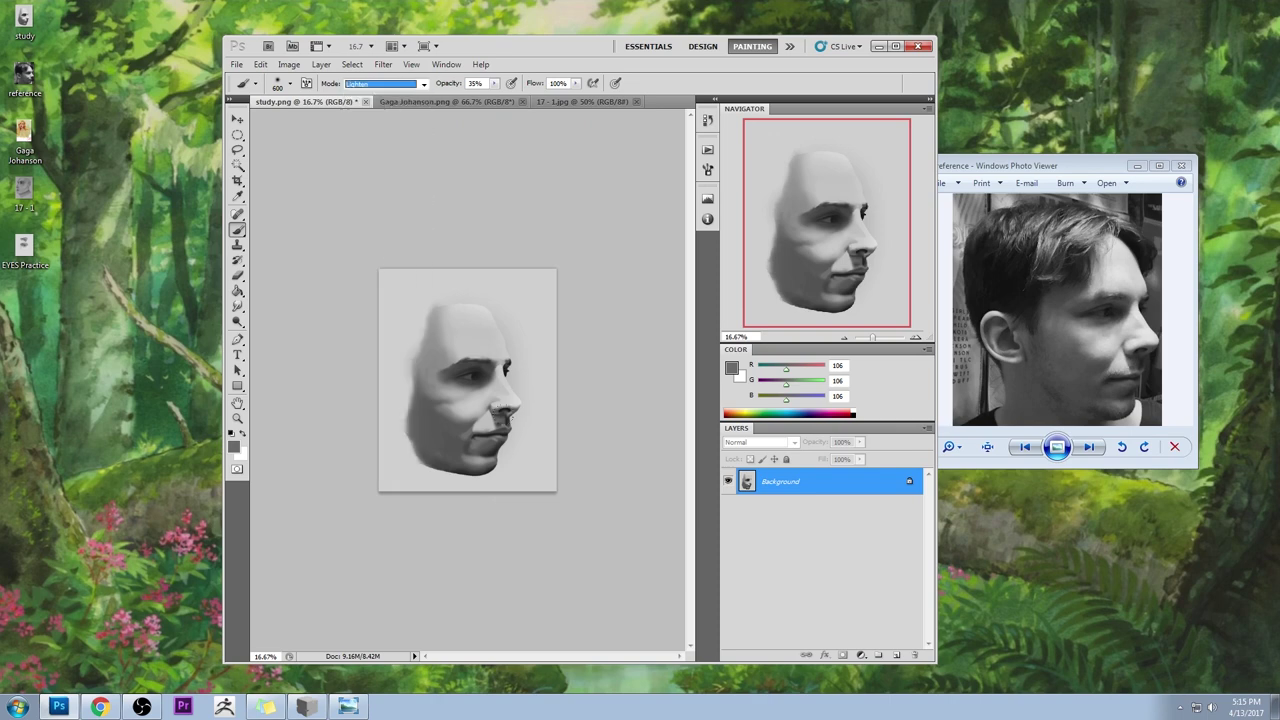
{"action": "left_click_drag", "start_coordinate": [459, 430], "coordinate": [443, 432]}
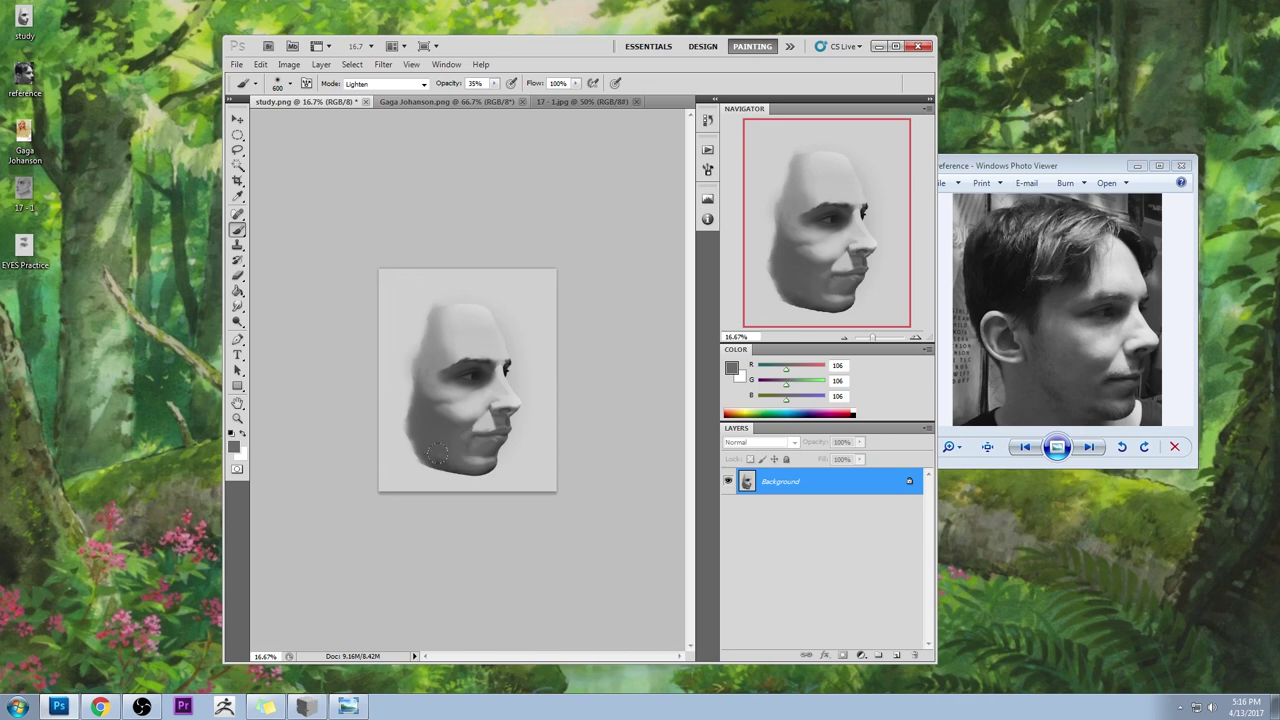
{"action": "left_click_drag", "start_coordinate": [437, 455], "coordinate": [480, 461]}
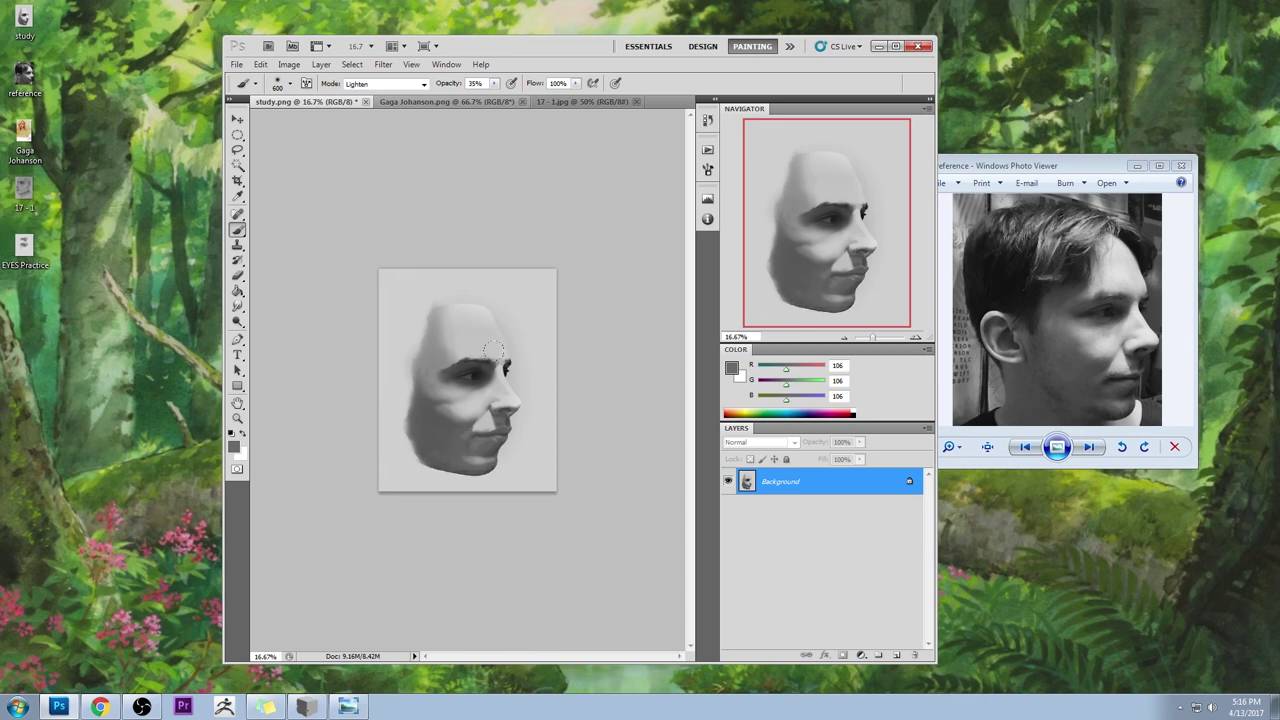
- Sample the light gray background beside the face, and smudge the eyebrow area across to the nose bridge at 13% strength
{"action": "left_click", "coordinate": [534, 360], "text": "alt"}
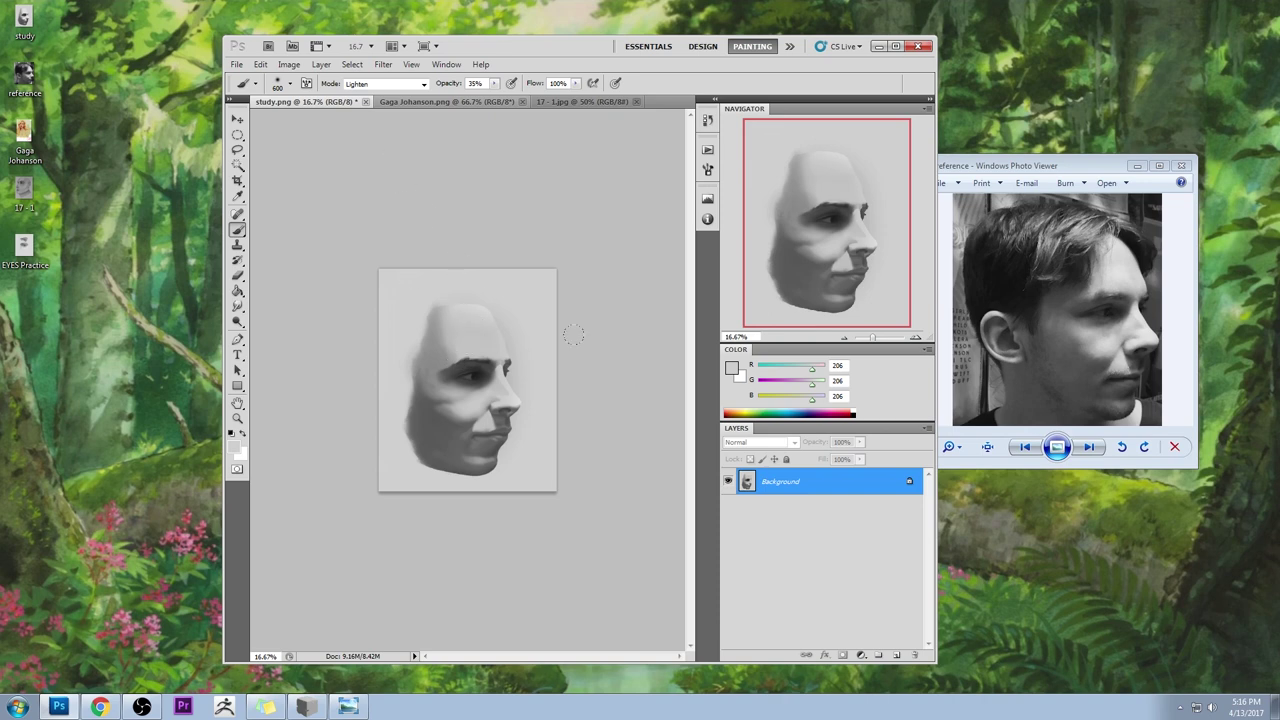
{"action": "left_click", "coordinate": [237, 306]}
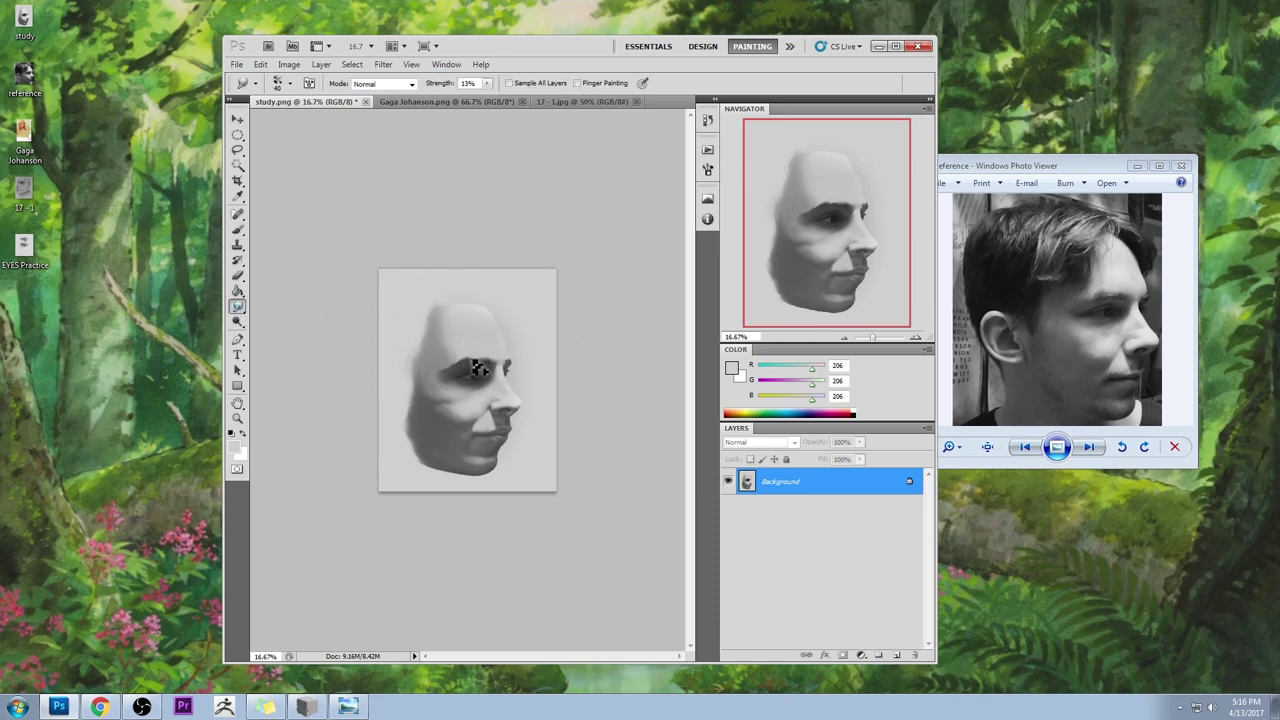
{"action": "mouse_move", "coordinate": [465, 371]}
{"action": "left_mouse_down"}
{"action": "mouse_move", "coordinate": [434, 376]}
{"action": "mouse_move", "coordinate": [514, 366]}
{"action": "left_mouse_up"}
- Choose the textured 80 px brush preset for painting and reduce its size to about 40 px
{"action": "key", "text": "b"}
{"action": "right_click", "coordinate": [519, 296]}
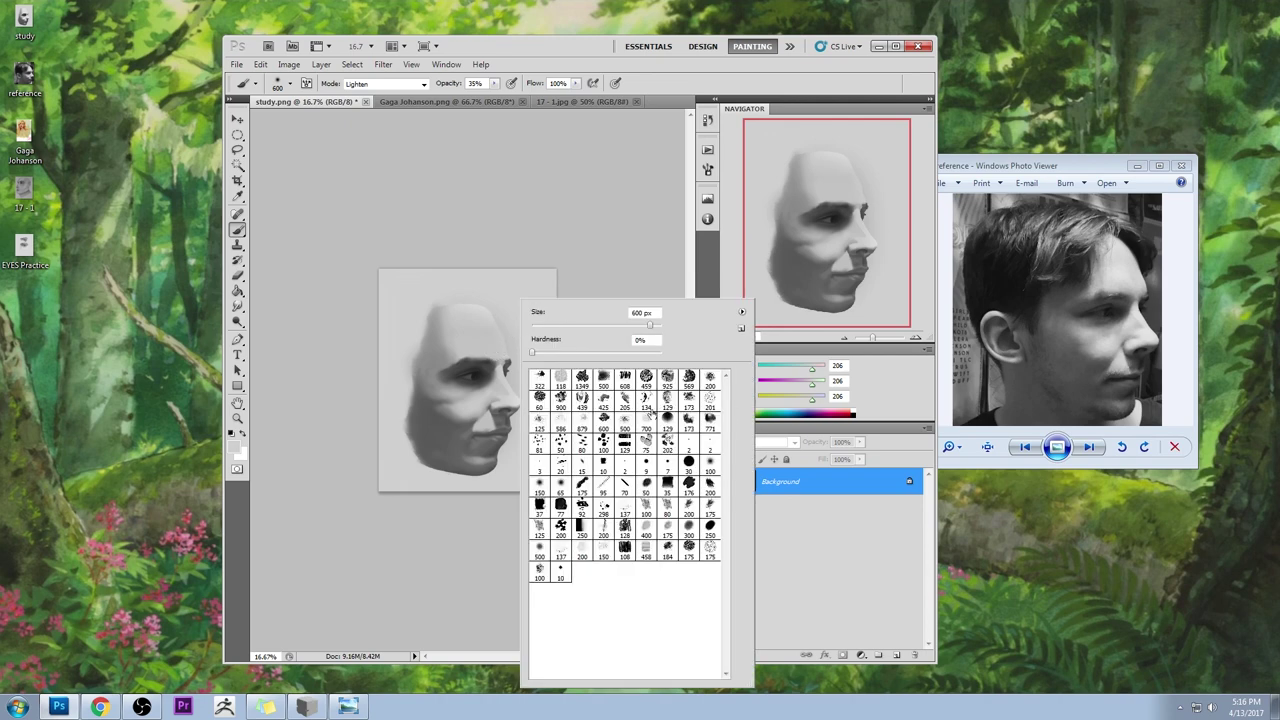
{"action": "left_click", "coordinate": [668, 504]}
{"action": "left_click", "coordinate": [644, 258]}
{"action": "key", "text": "bracketleft"}
{"action": "key", "text": "bracketleft"}
{"action": "key", "text": "bracketleft"}
{"action": "key", "text": "bracketleft"}
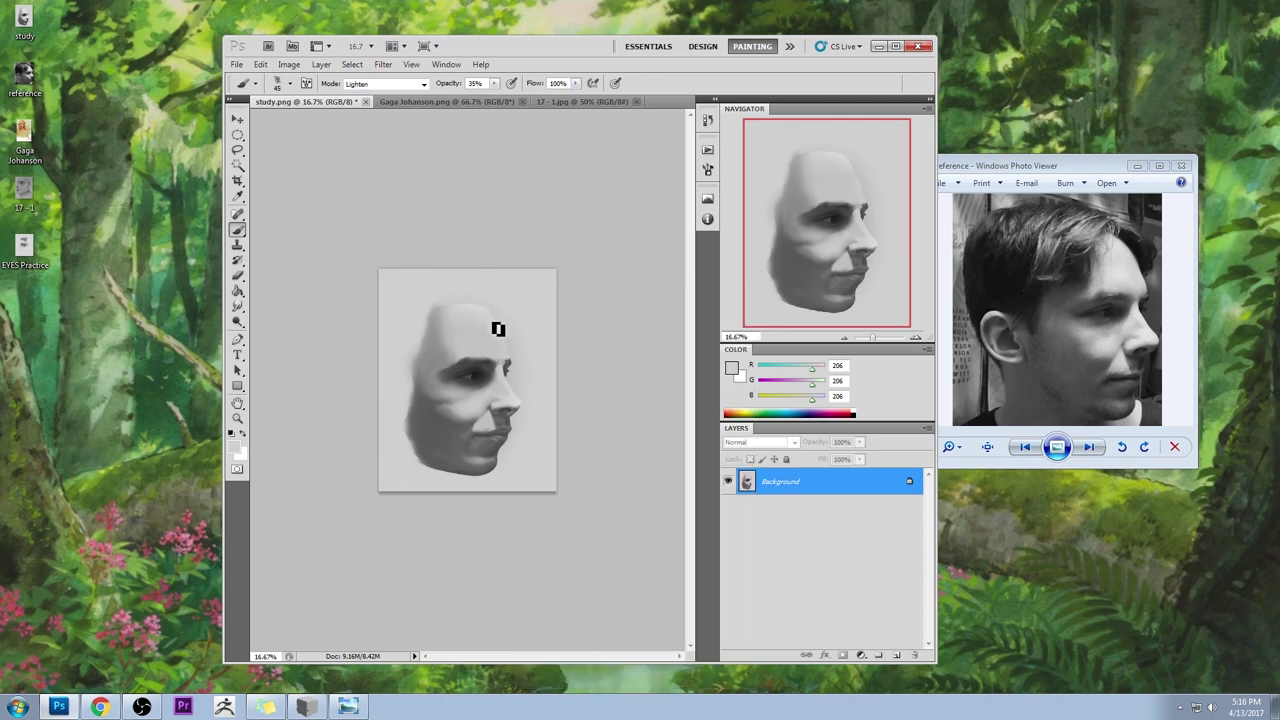
- Set the brush to Normal mode at 100% opacity and sample the light forehead gray just above the eyebrow
{"action": "left_click", "coordinate": [484, 346], "text": "alt"}
{"action": "left_click", "coordinate": [423, 87]}
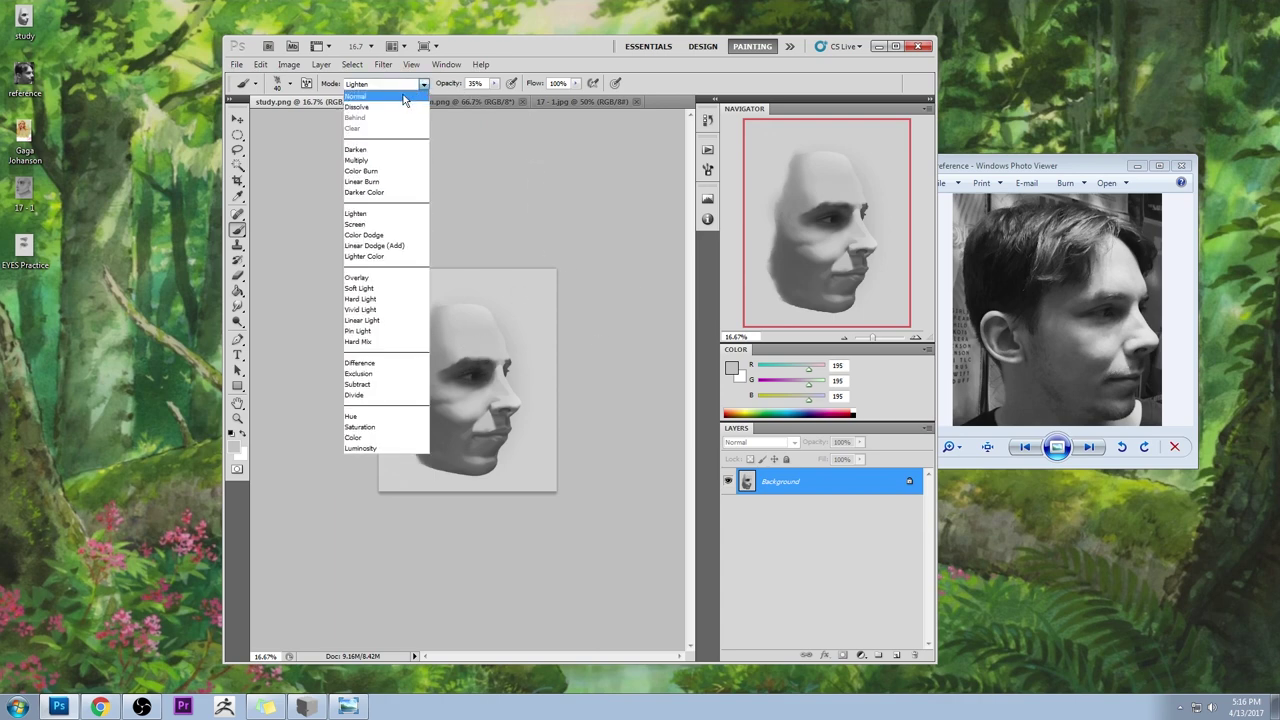
{"action": "left_click", "coordinate": [380, 95]}
{"action": "key", "text": "0"}
{"action": "left_click", "coordinate": [476, 349], "text": "alt"}
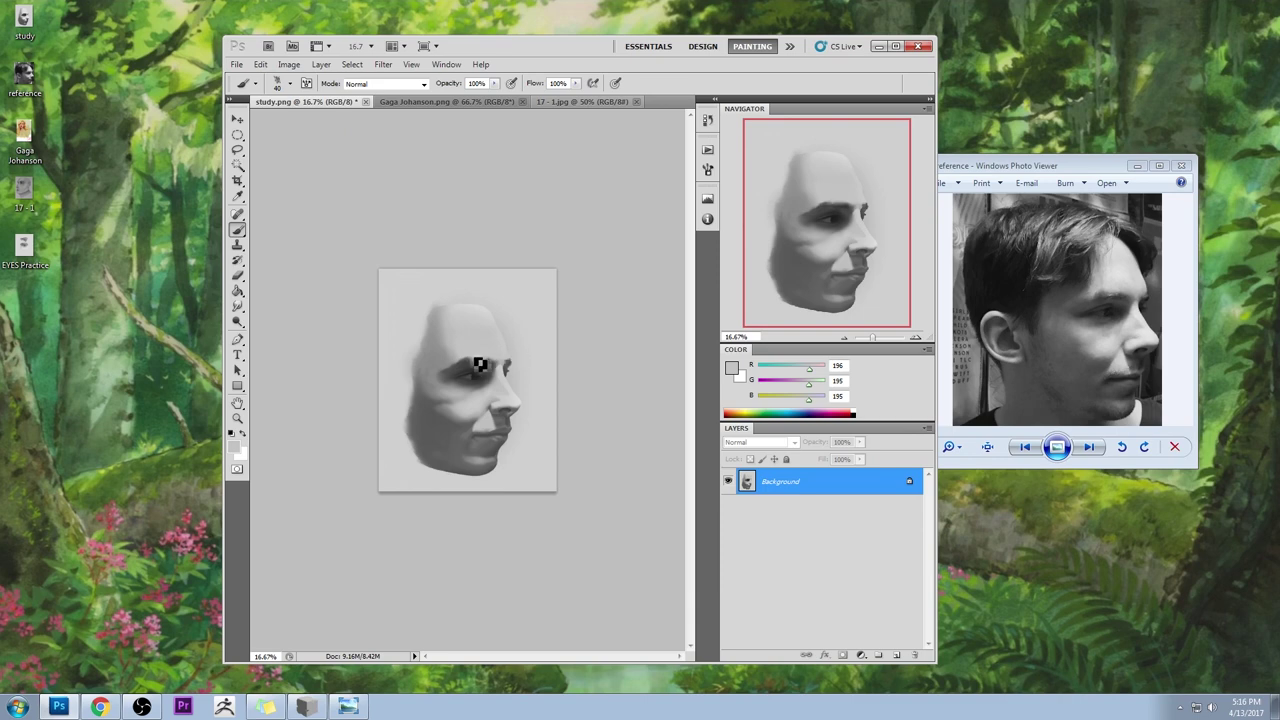
- Paint the near eyebrow darker with gray tones sampled around the eye and brow
{"action": "key", "text": "["}
{"action": "left_click", "coordinate": [504, 367], "text": "alt"}
{"action": "left_click", "coordinate": [467, 370], "text": "alt"}
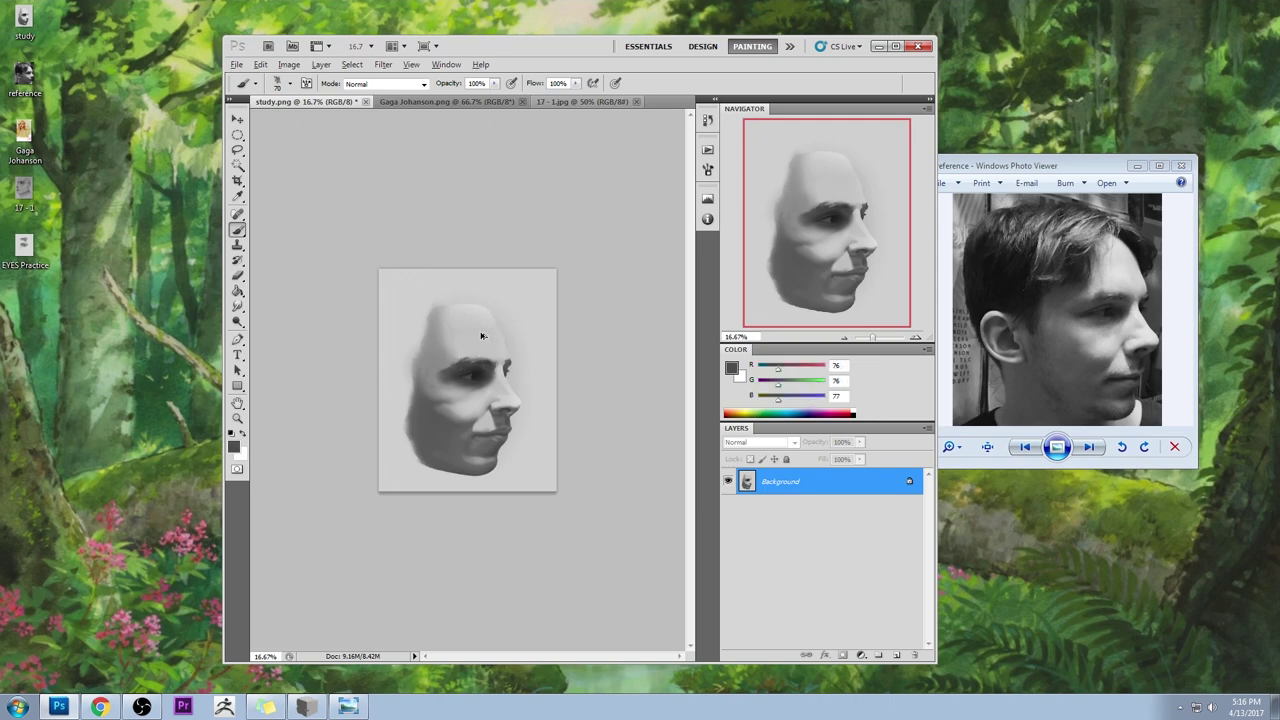
{"action": "left_click_drag", "start_coordinate": [446, 364], "coordinate": [487, 357]}
- Refine the near eyebrow's edge with sampled forehead gray and dark brow gray at a 30 px brush size
{"action": "key", "text": "ctrl+plus"}
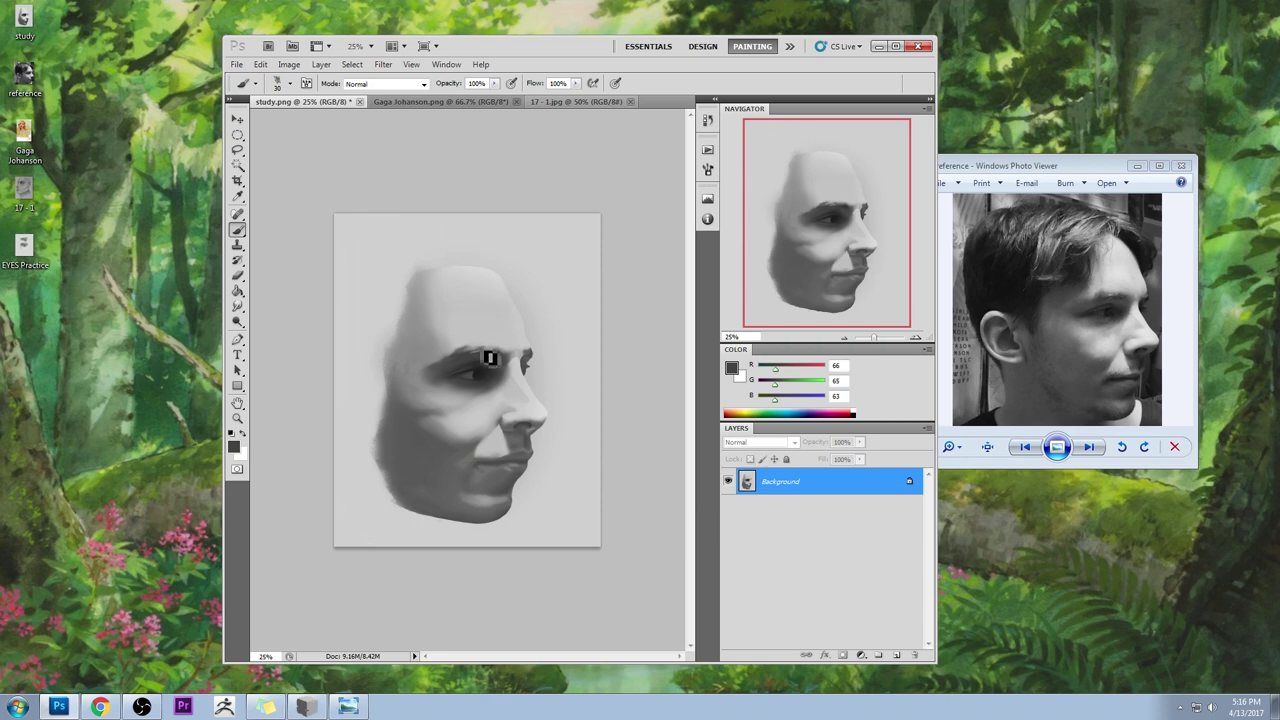
{"action": "left_click", "coordinate": [483, 349], "text": "alt"}
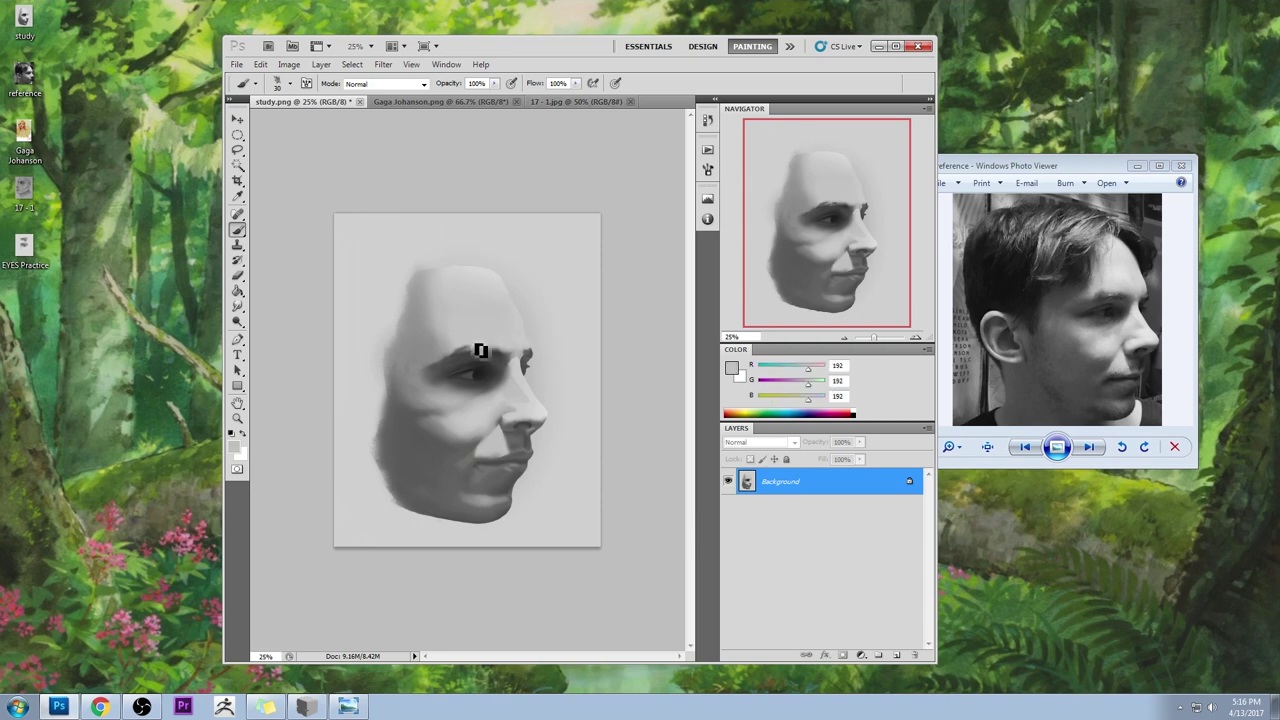
{"action": "left_click_drag", "start_coordinate": [433, 354], "coordinate": [454, 360]}
{"action": "left_click", "coordinate": [466, 358], "text": "alt"}
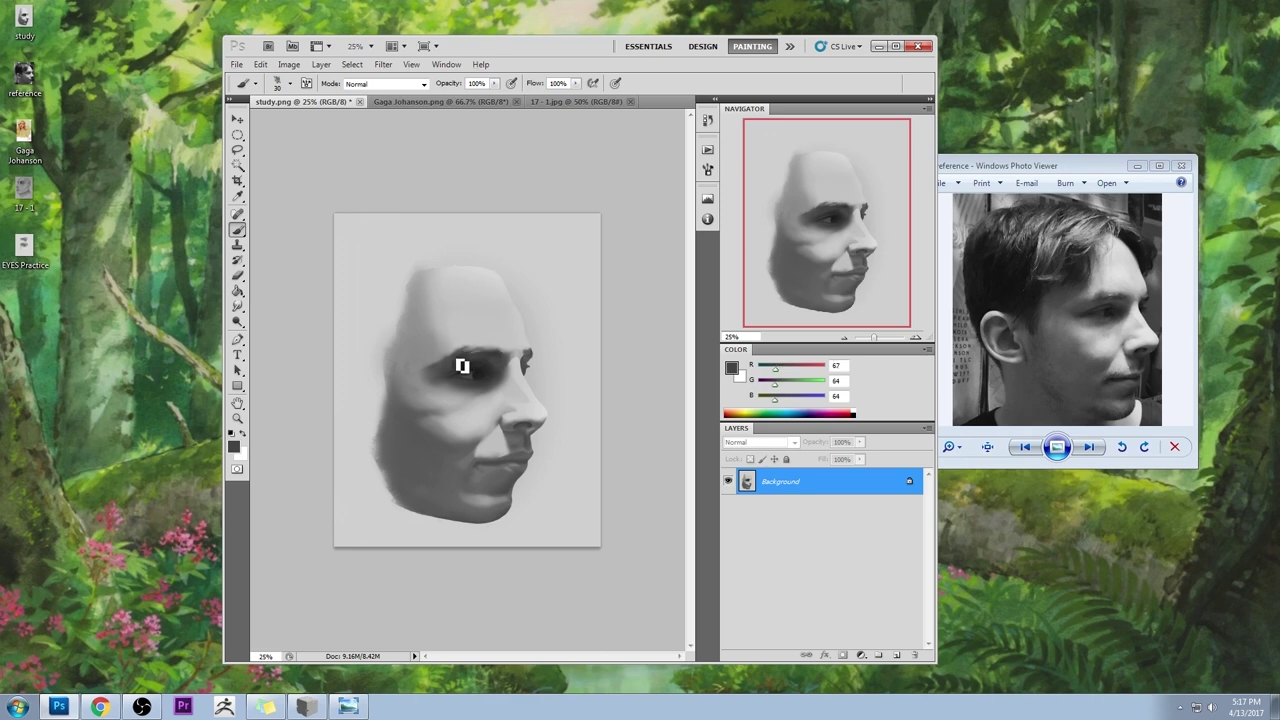
- Rework the shading at the inner eye socket and beneath the eye with sampled dark and light grays
{"action": "left_click", "coordinate": [501, 360], "text": "alt"}
{"action": "left_click", "coordinate": [500, 368], "text": "alt"}
{"action": "key", "text": "]"}
{"action": "key", "text": "["}
{"action": "key", "text": "bracketleft"}
{"action": "left_click", "coordinate": [489, 395], "text": "alt"}
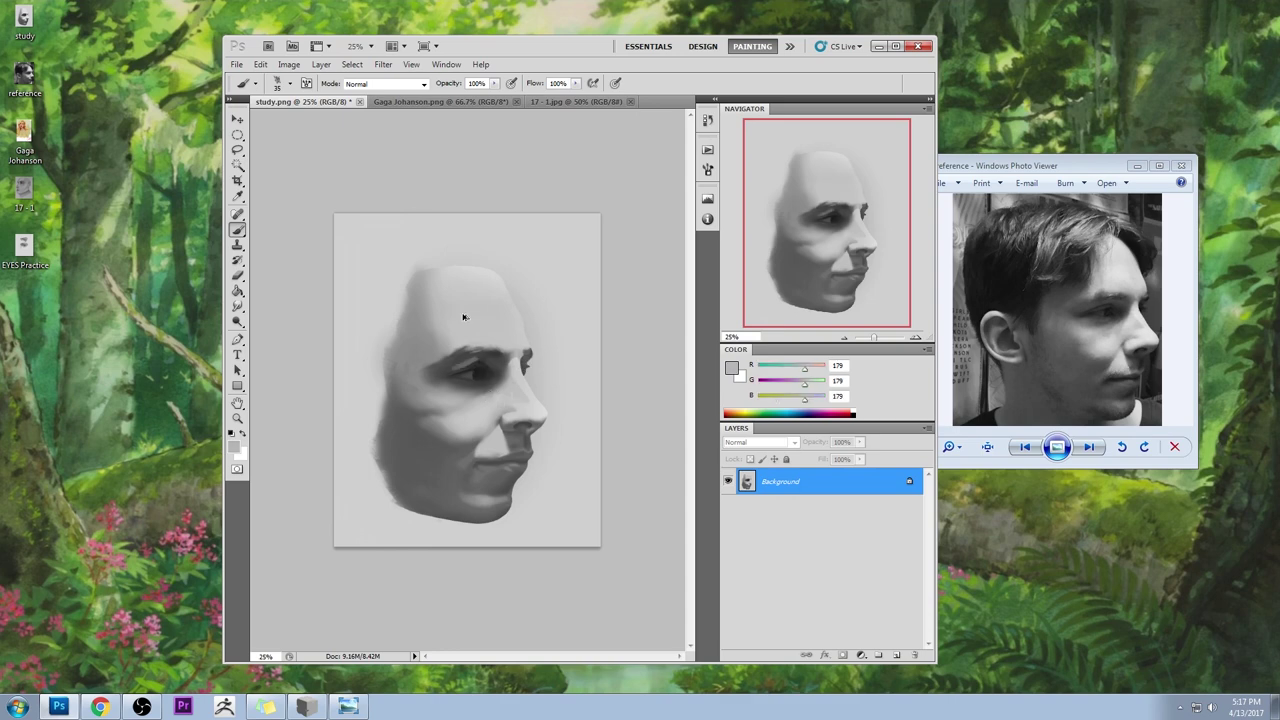
- Lower the brush opacity to 13% and soften the shading under the eye with light gray sampled from the cheek
{"action": "left_click", "coordinate": [494, 83]}
{"action": "left_click", "coordinate": [435, 99]}
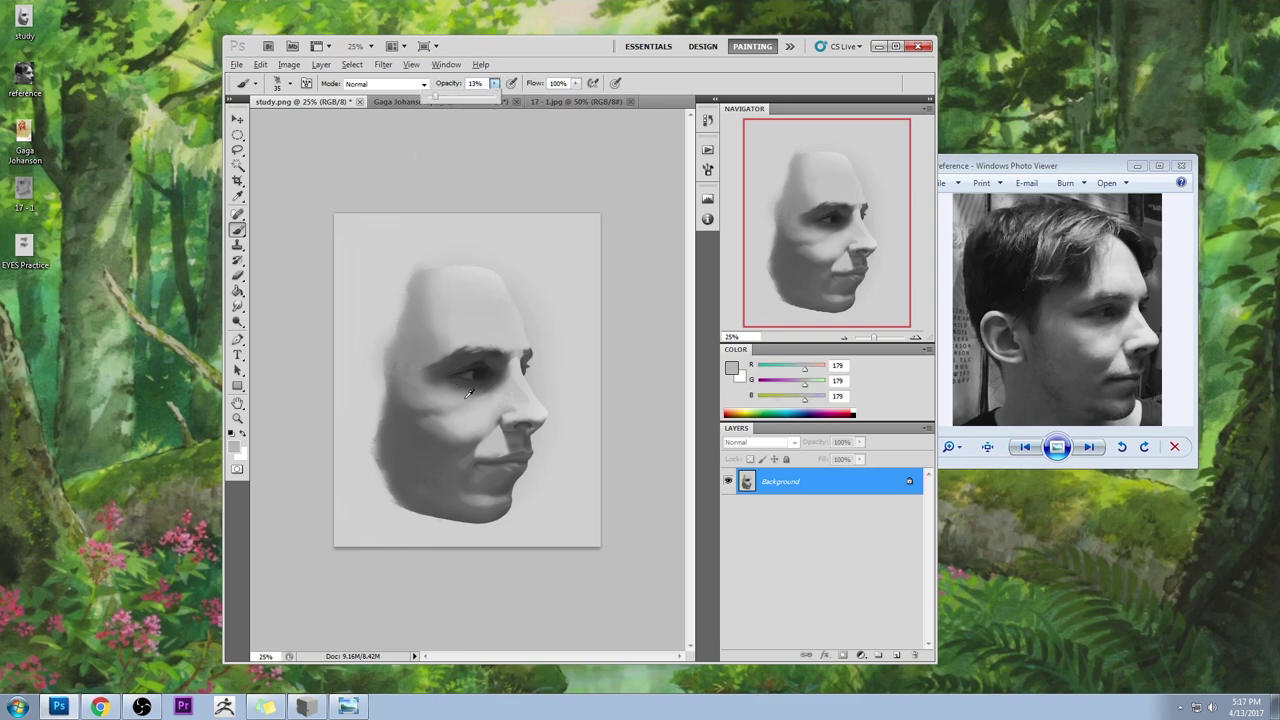
{"action": "left_click", "coordinate": [491, 395], "text": "alt"}
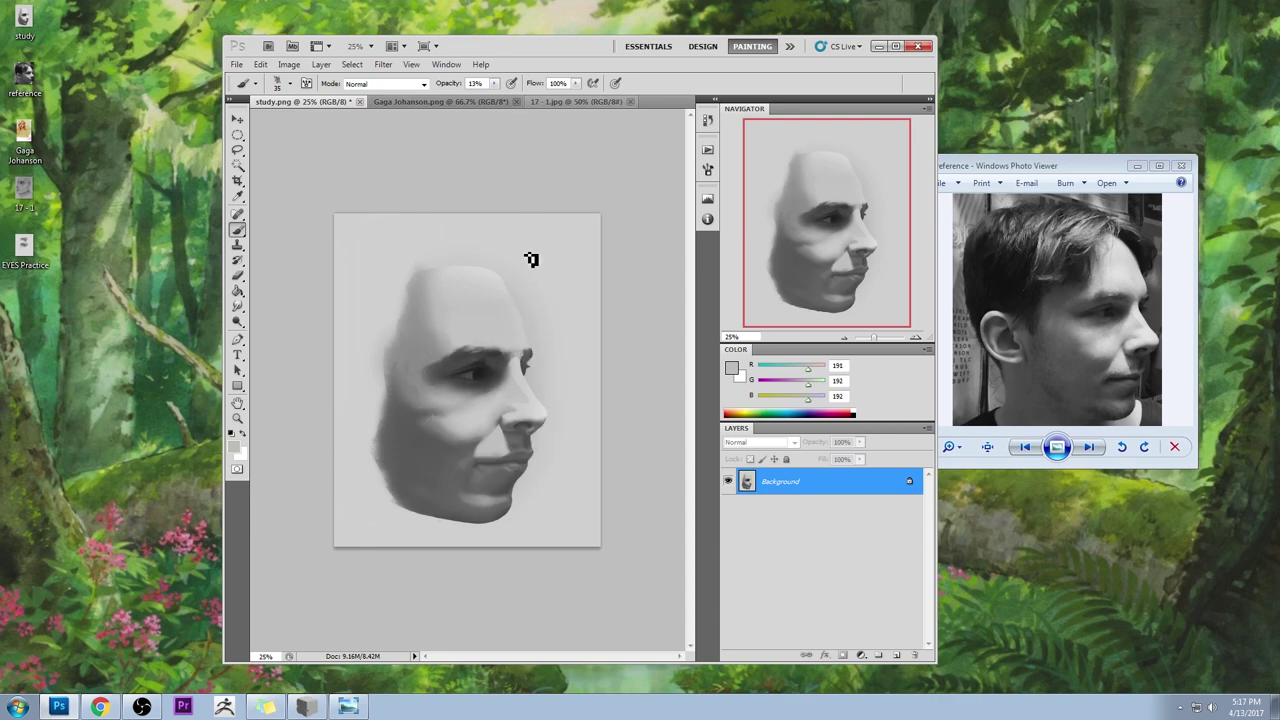
{"action": "key", "text": "z"}
{"action": "left_click_drag", "start_coordinate": [440, 328], "coordinate": [486, 300]}
{"action": "key", "text": "b"}
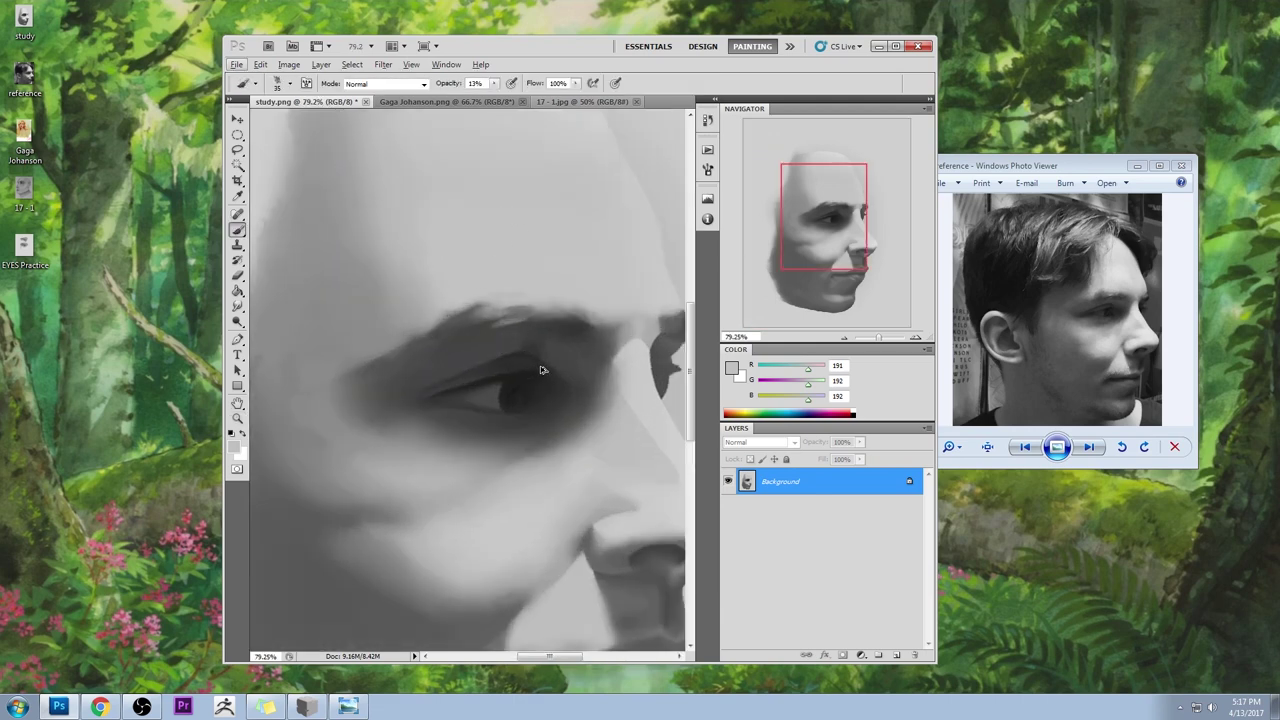
{"action": "left_click", "coordinate": [531, 471], "text": "alt"}
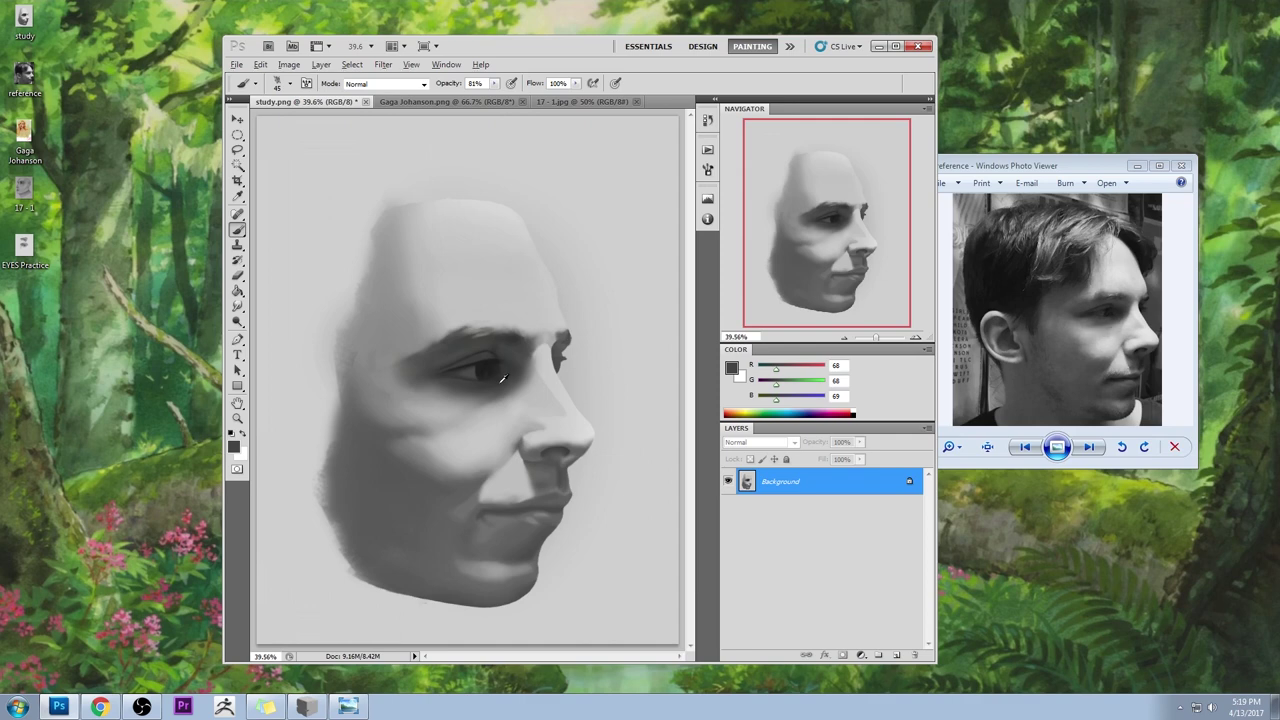
- Touch up the shadow below the inner corner of the eye with sampled dark grays at 81% brush opacity
{"action": "left_click", "coordinate": [501, 381], "text": "alt"}
{"action": "key", "text": "bracketleft"}
{"action": "key", "text": "ctrl+minus"}
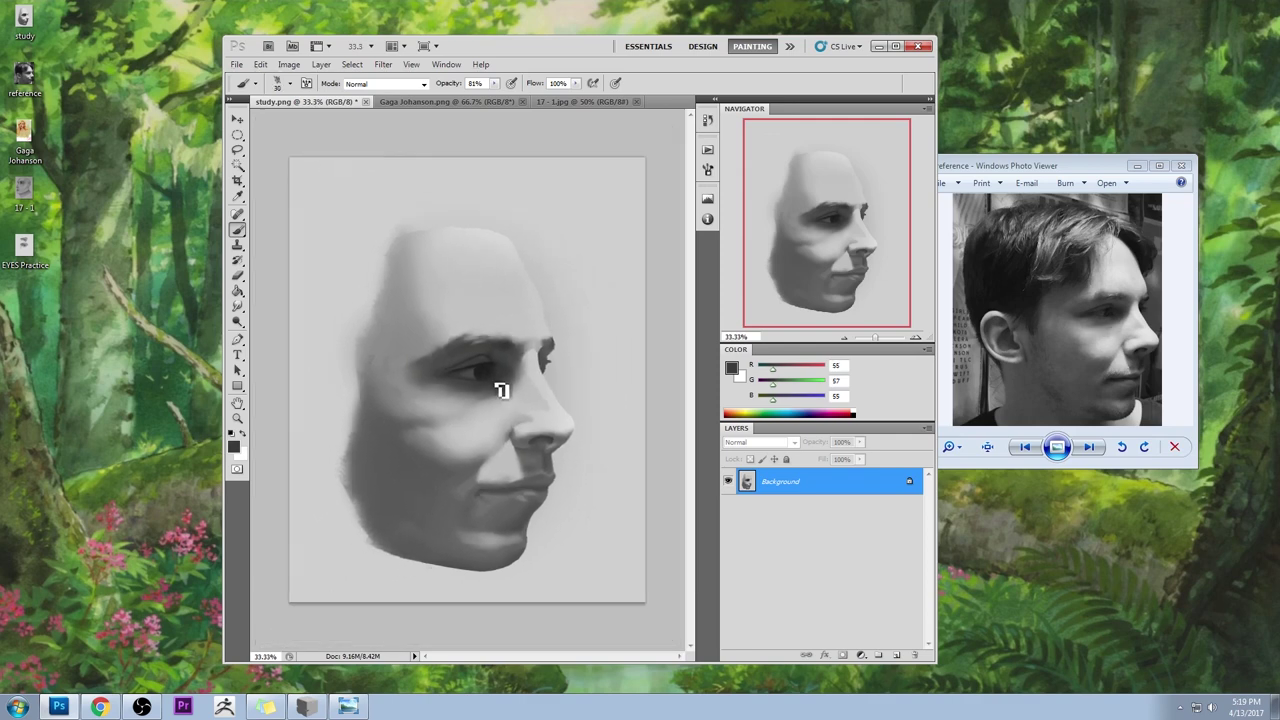
{"action": "left_click", "coordinate": [497, 392], "text": "alt"}
{"action": "key", "text": "bracketright"}
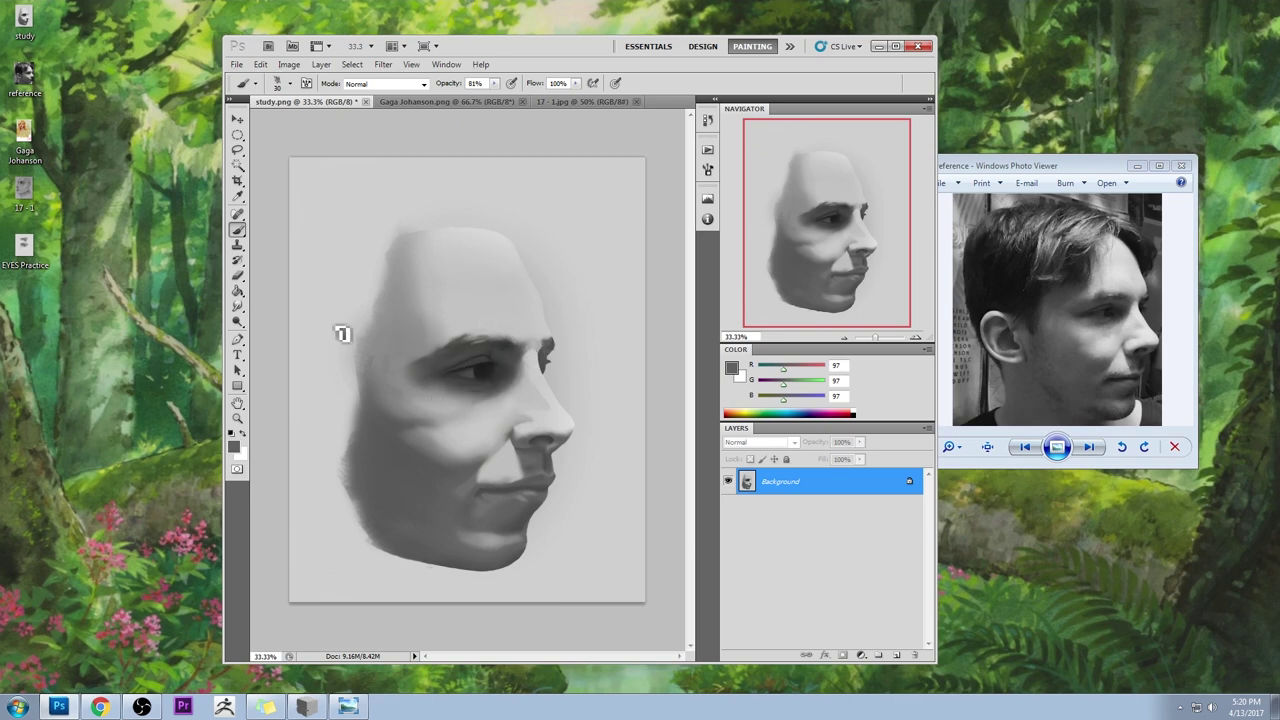
- Smudge the under-eye shadow with a 25 px tip, and resample its mid gray for the brush
{"action": "left_click", "coordinate": [238, 307]}
{"action": "key", "text": "["}
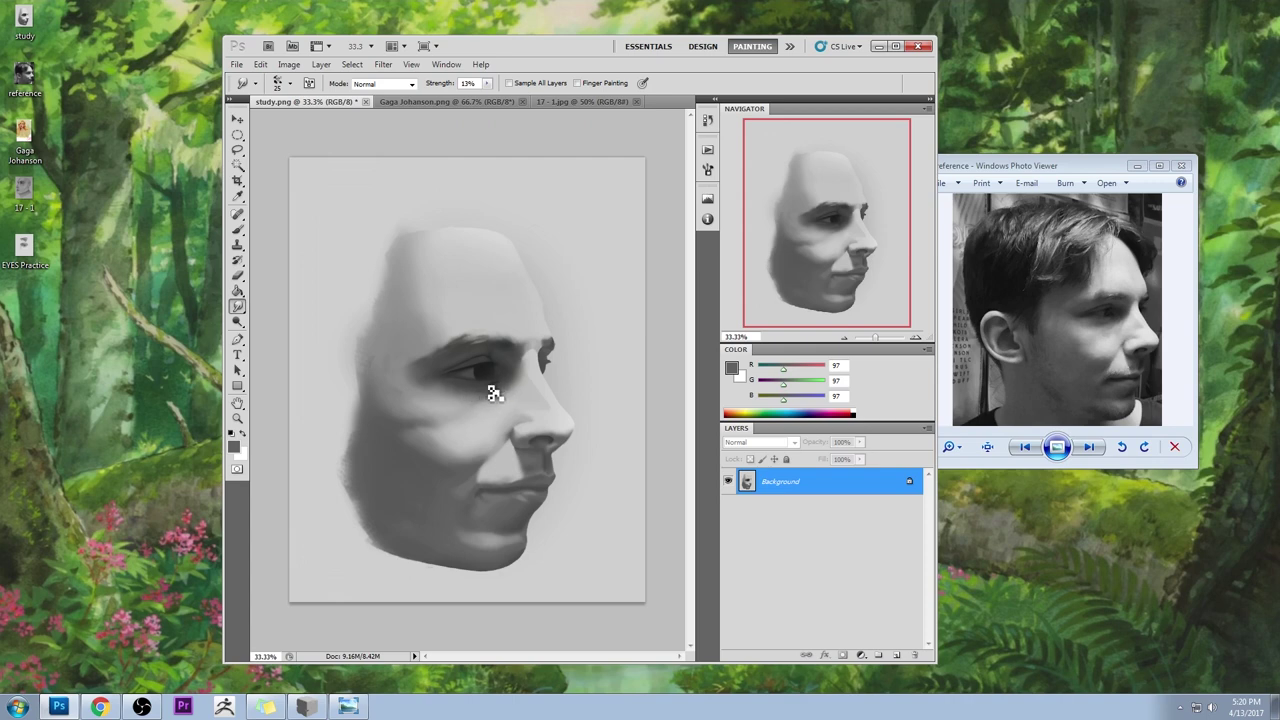
{"action": "key", "text": "b"}
{"action": "left_click", "coordinate": [493, 393], "text": "alt"}
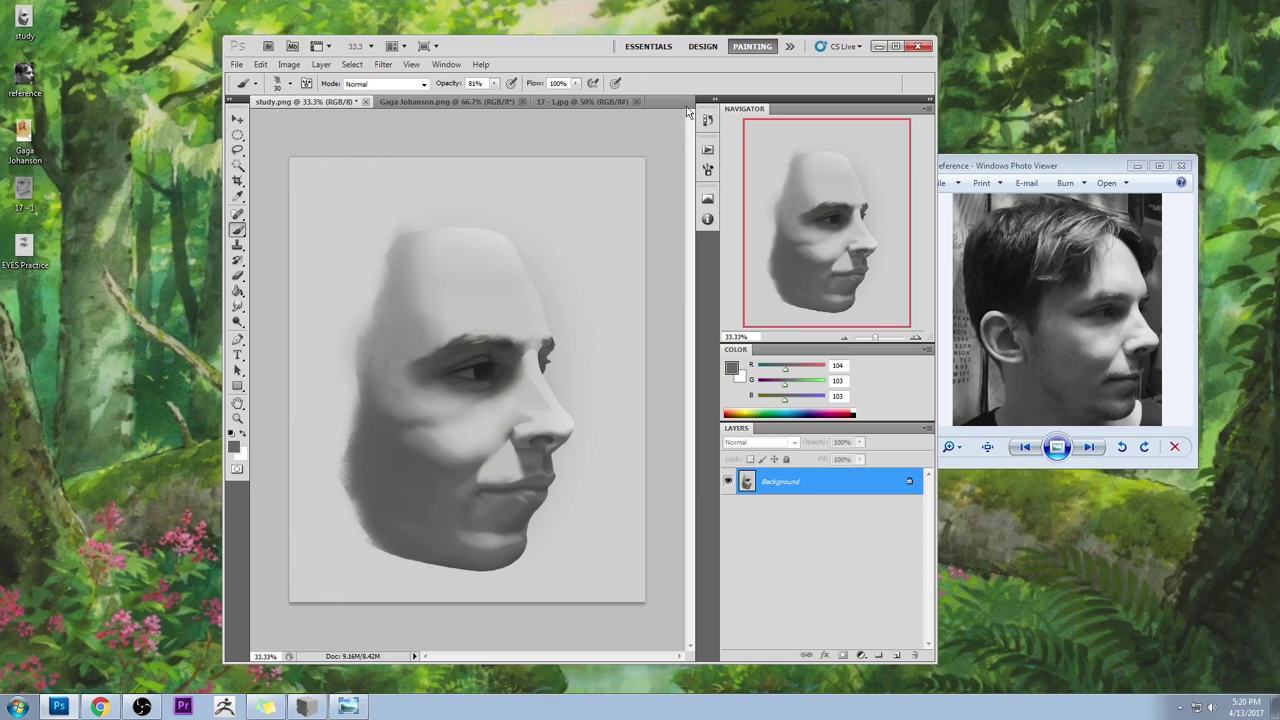
- Try the Burn and Sharpen tools on the portrait, and return to the Brush tool
{"action": "left_click", "coordinate": [238, 307]}
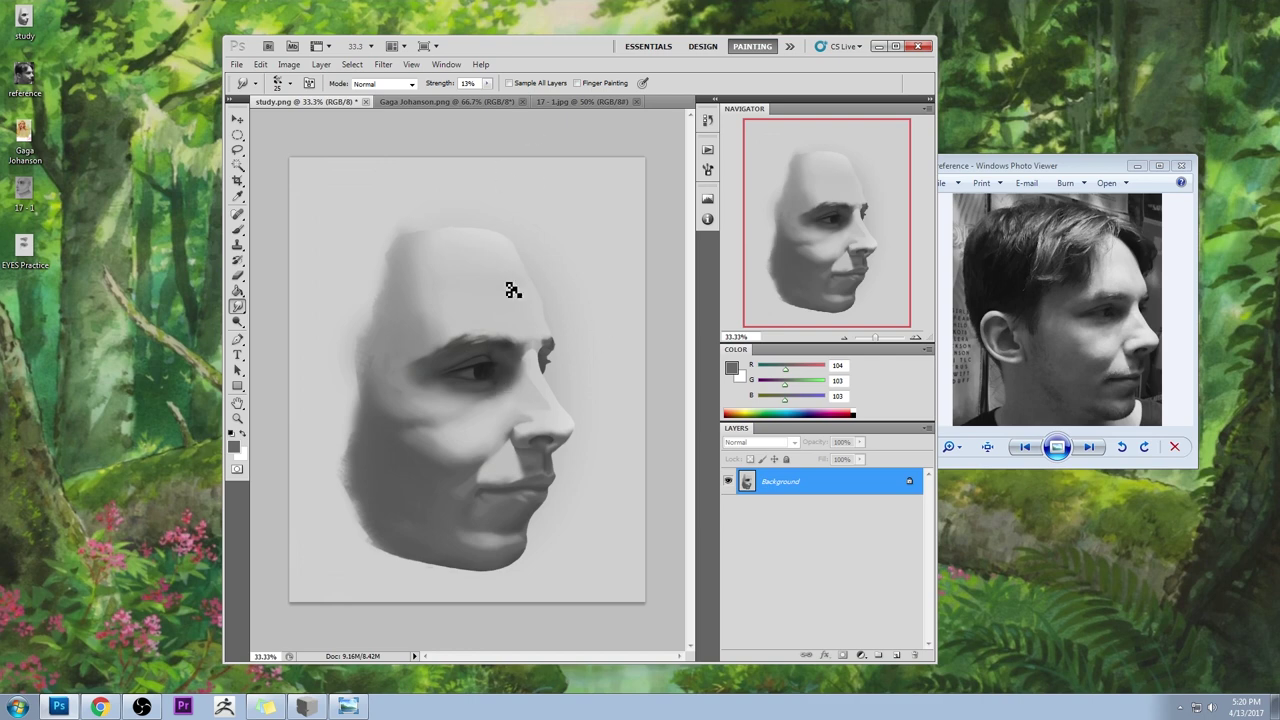
{"action": "left_click", "coordinate": [238, 322]}
{"action": "left_click", "coordinate": [264, 333]}
{"action": "left_click", "coordinate": [238, 306]}
{"action": "left_click", "coordinate": [240, 307]}
{"action": "left_click", "coordinate": [275, 320]}
{"action": "key", "text": "b"}
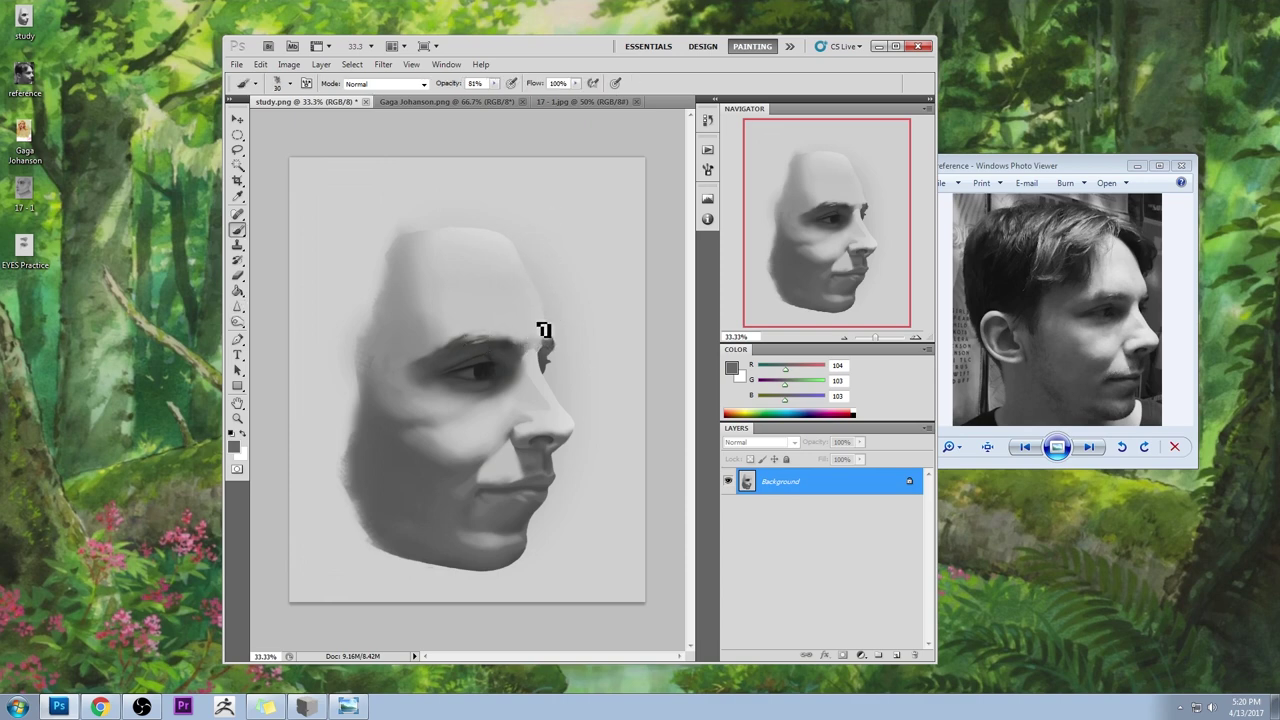
- Touch up the inner end of the near eyebrow with grays sampled from the forehead and the brow
{"action": "left_click", "coordinate": [518, 326], "text": "alt"}
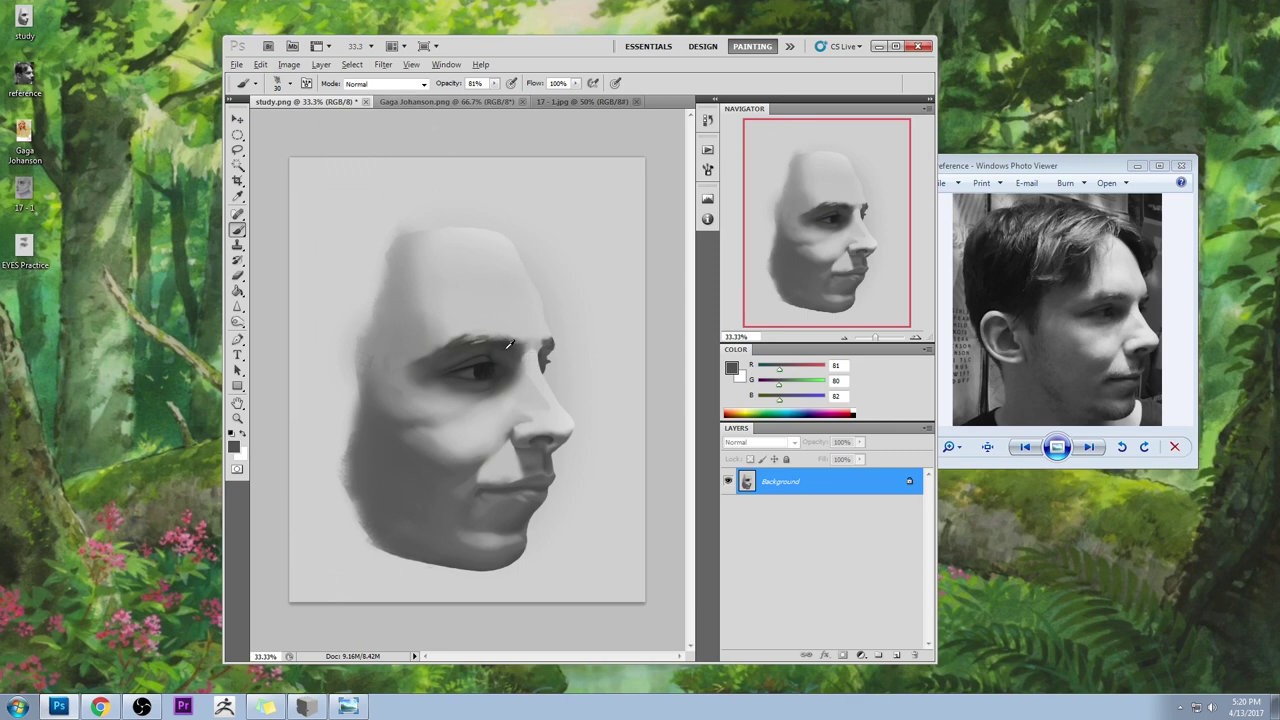
{"action": "left_click", "coordinate": [507, 349], "text": "alt"}
{"action": "key", "text": "]"}
- Blend the temple beside the outer corner of the eye with a soft round brush and grays sampled there
{"action": "right_click", "coordinate": [512, 268]}
{"action": "left_click", "coordinate": [708, 430]}
{"action": "left_click", "coordinate": [675, 247]}
{"action": "key", "text": "r"}
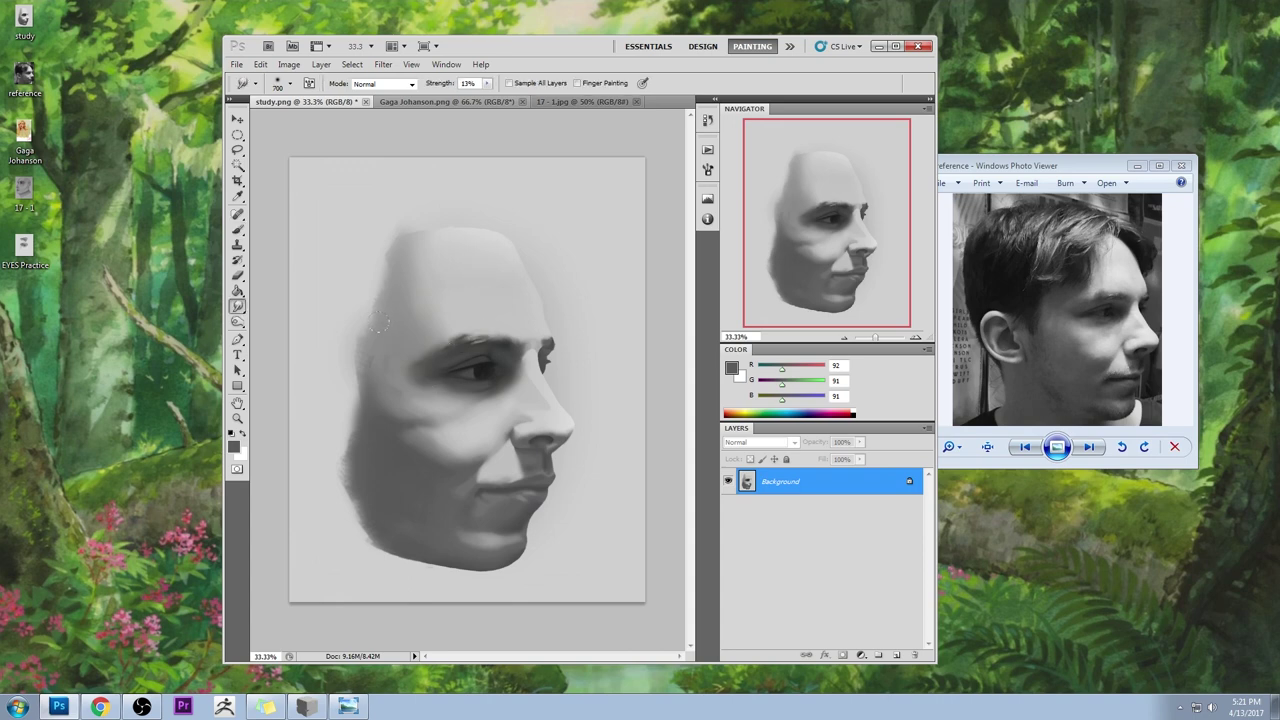
{"action": "key", "text": "b"}
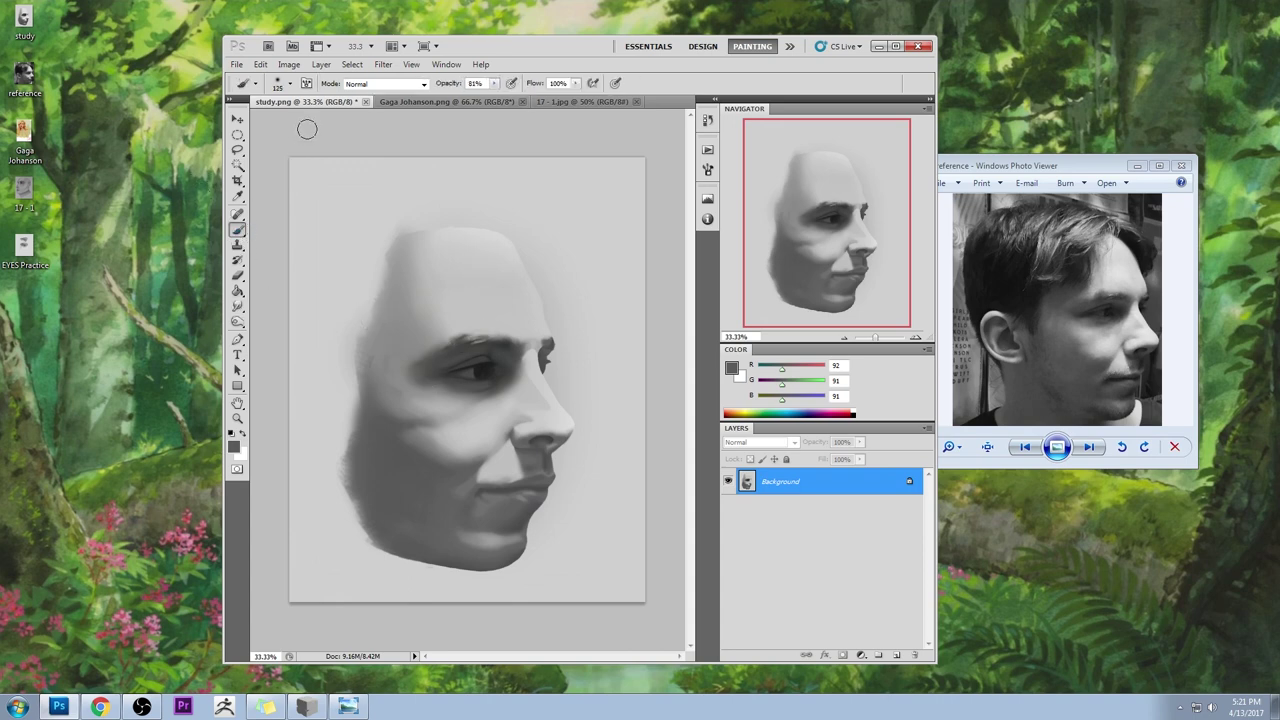
{"action": "left_click", "coordinate": [421, 371], "text": "alt"}
{"action": "left_click", "coordinate": [410, 362], "text": "alt"}
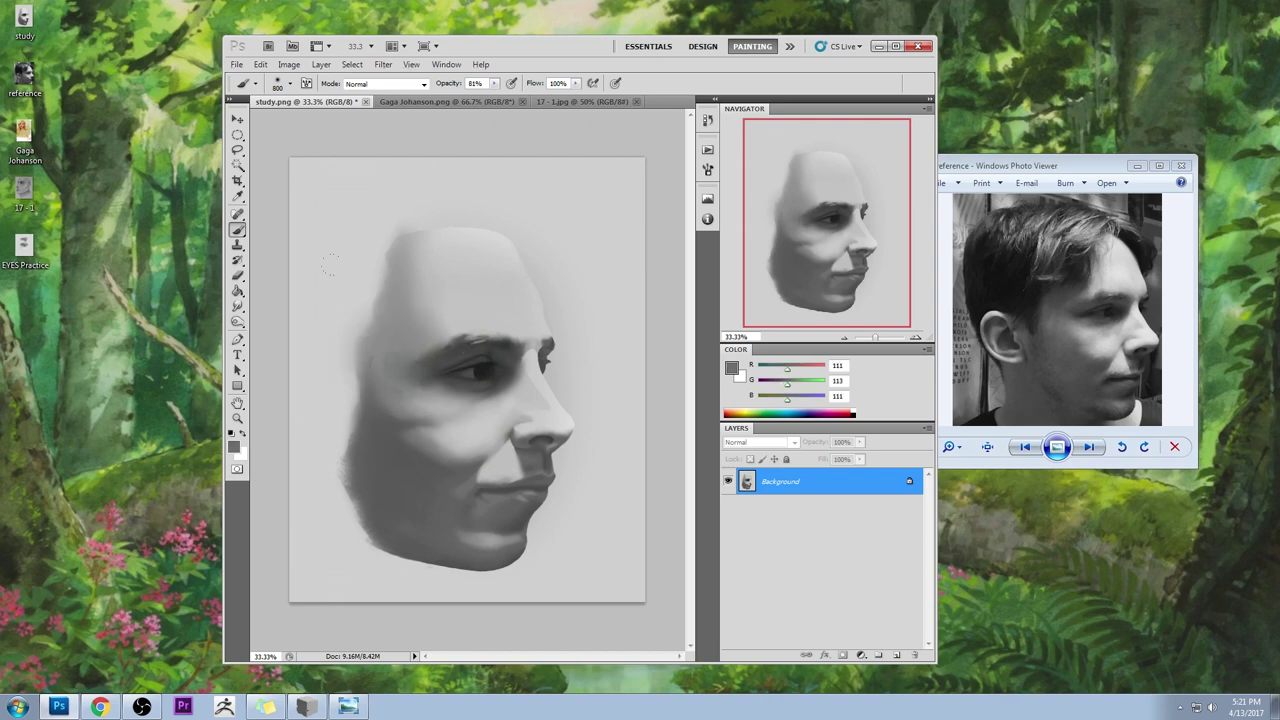
{"action": "left_click", "coordinate": [403, 352], "text": "alt"}
- Paint a light gray highlight on the upper cheek below the eye with the textured 80 px brush preset
{"action": "right_click", "coordinate": [522, 300]}
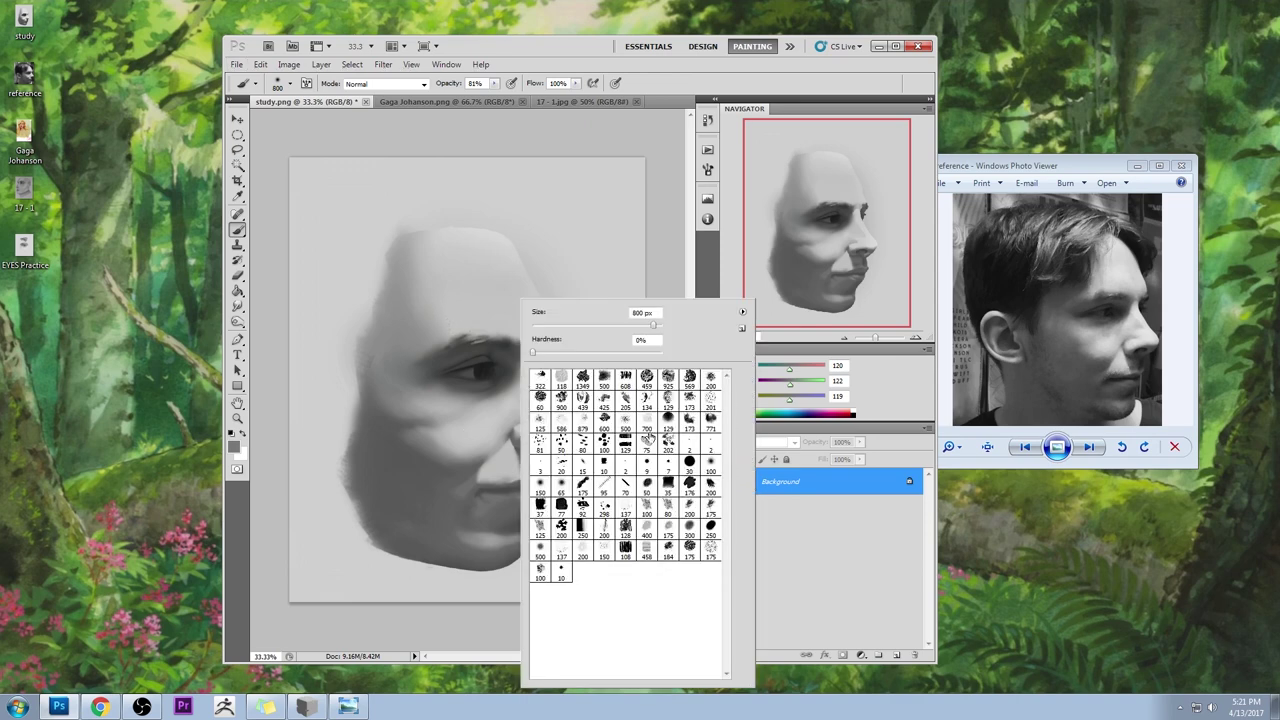
{"action": "left_click", "coordinate": [669, 512]}
{"action": "left_click", "coordinate": [603, 127]}
{"action": "left_click", "coordinate": [480, 430], "text": "alt"}
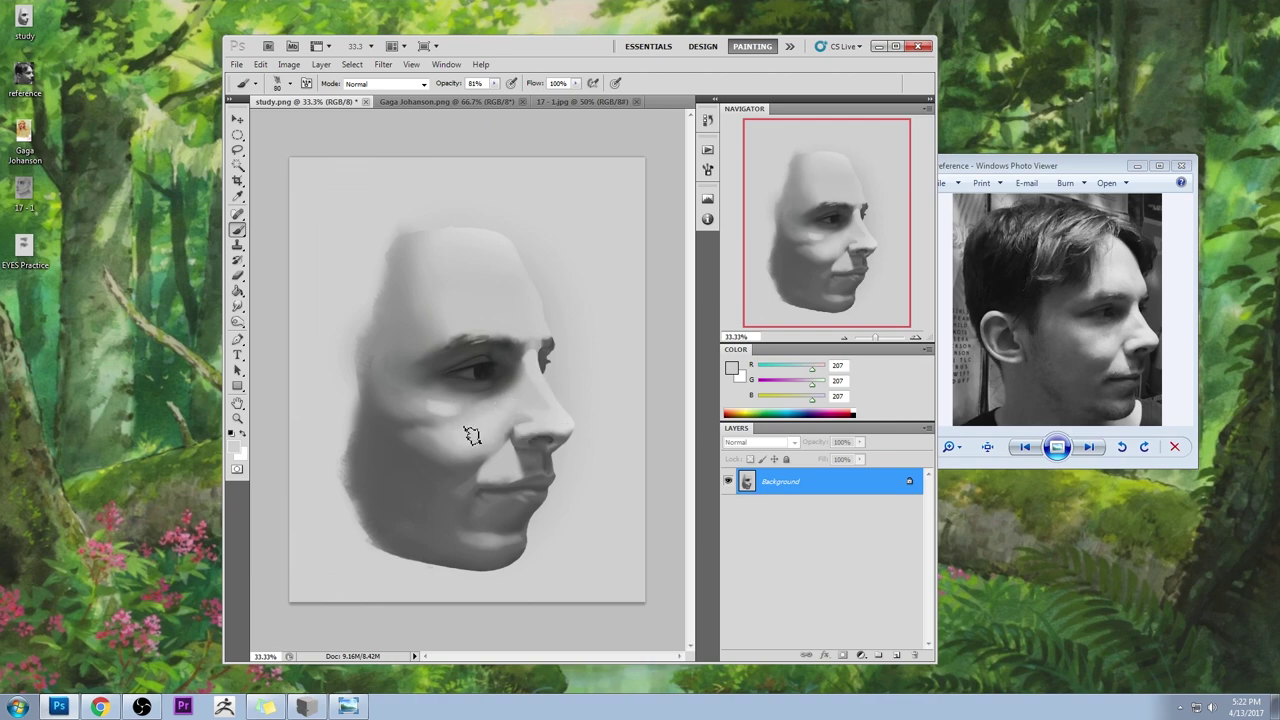
- Smudge the cheek highlight into the surrounding skin with the speckled 202 px preset, reduced to about 60 px
{"action": "left_click", "coordinate": [237, 306]}
{"action": "right_click", "coordinate": [364, 203]}
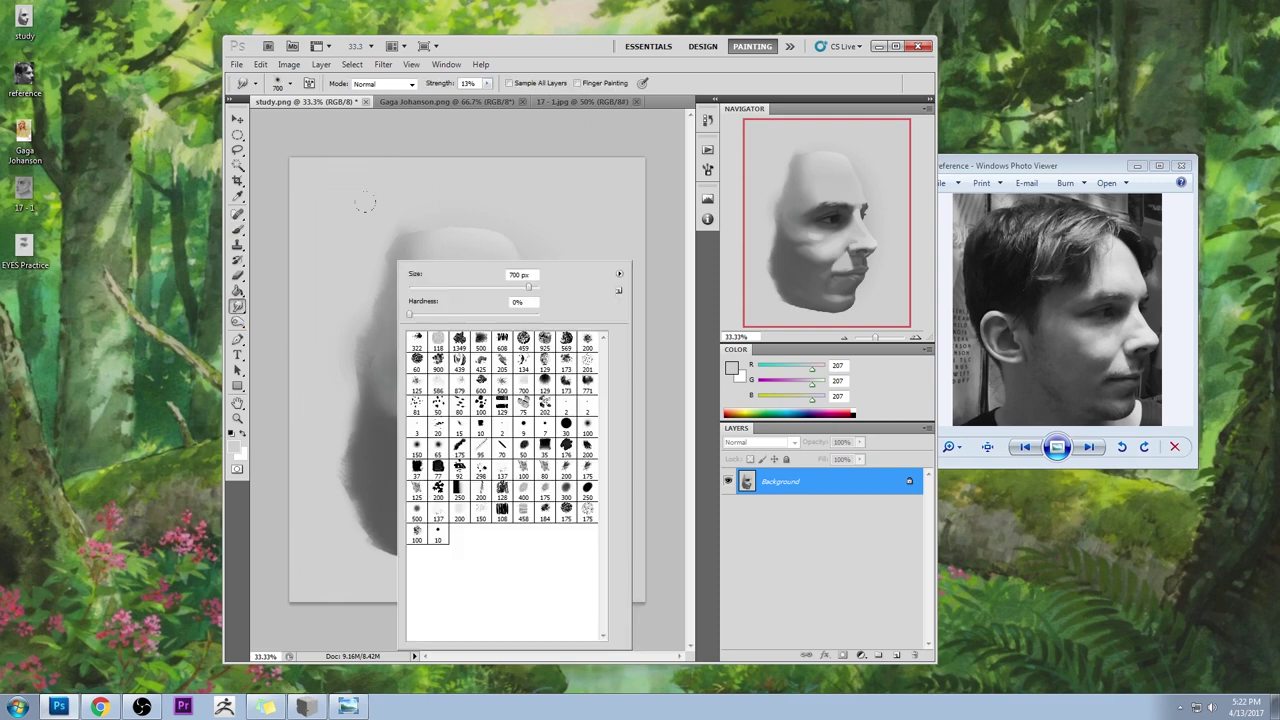
{"action": "left_click", "coordinate": [544, 402]}
{"action": "left_click", "coordinate": [651, 347]}
{"action": "key", "text": "bracketleft"}
{"action": "key", "text": "bracketleft"}
{"action": "key", "text": "bracketleft"}
{"action": "key", "text": "bracketleft"}
{"action": "key", "text": "bracketleft"}
{"action": "key", "text": "bracketleft"}
{"action": "key", "text": "bracketleft"}
{"action": "key", "text": "bracketleft"}
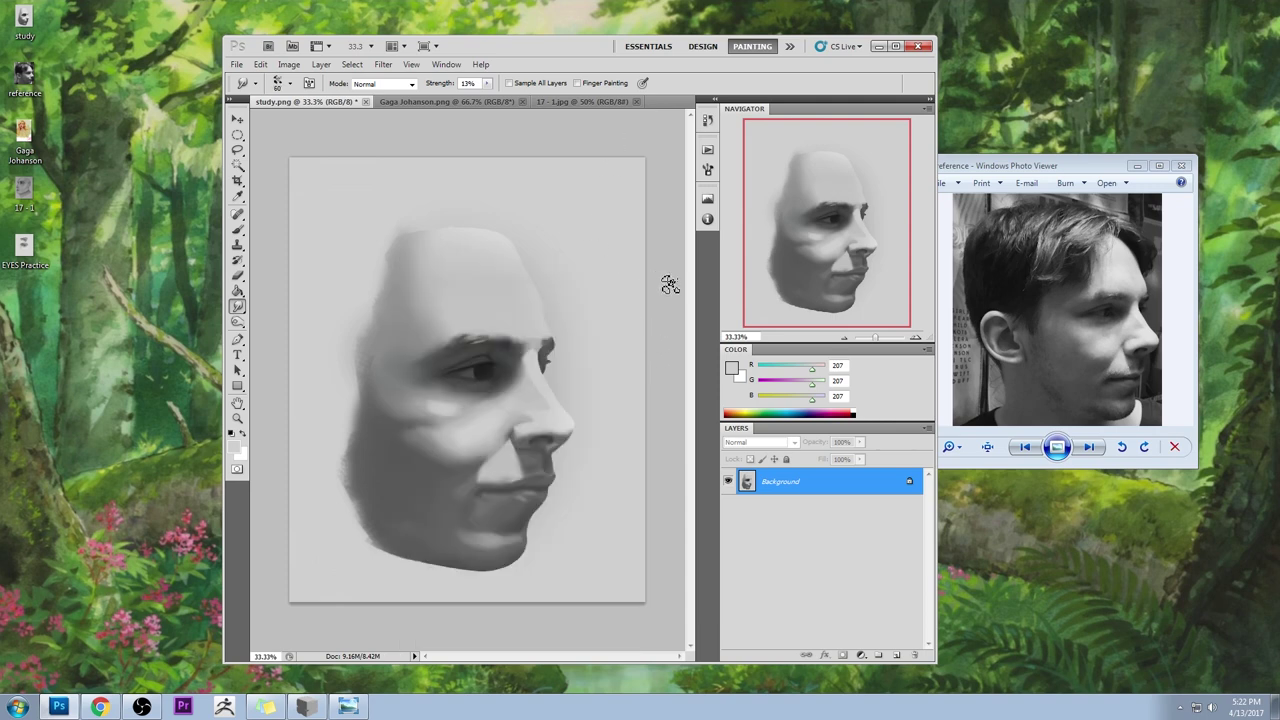
{"action": "left_click_drag", "start_coordinate": [499, 451], "coordinate": [467, 489]}
- Return to the Brush tool and set its blending mode to Lighten
{"action": "key", "text": "b"}
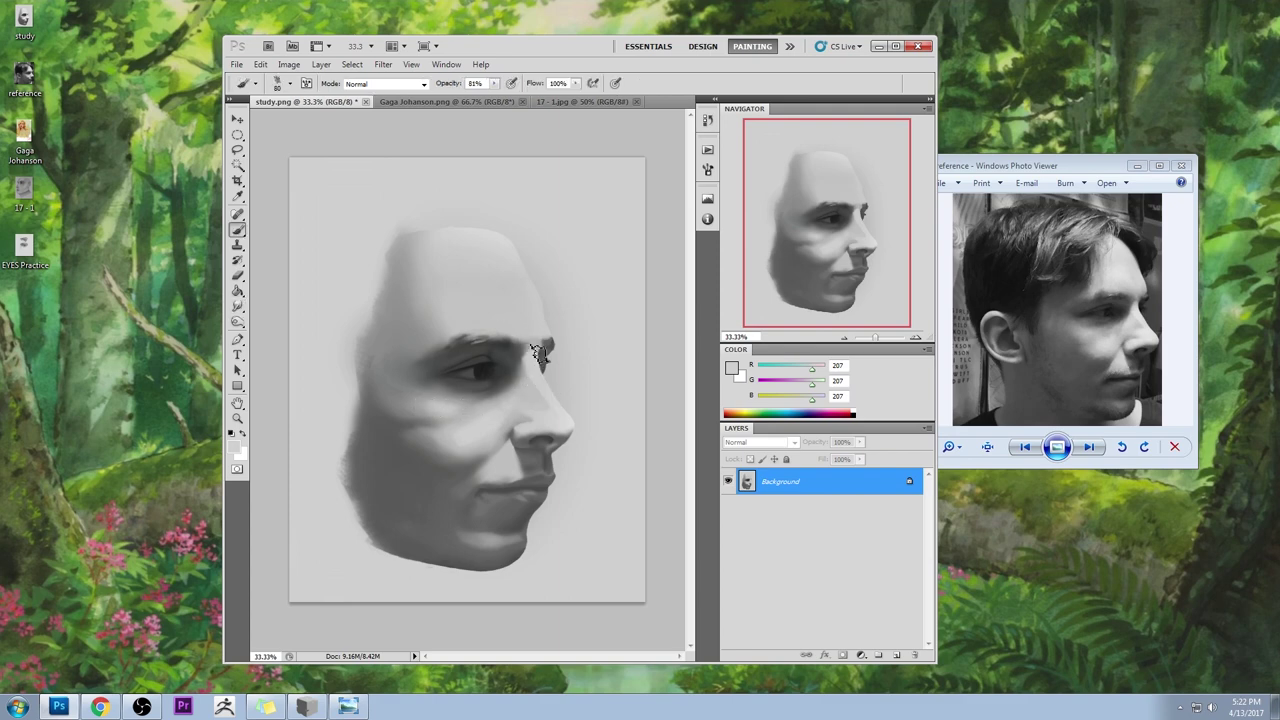
{"action": "right_click", "coordinate": [537, 373]}
{"action": "key", "text": "Escape"}
{"action": "left_click", "coordinate": [385, 83]}
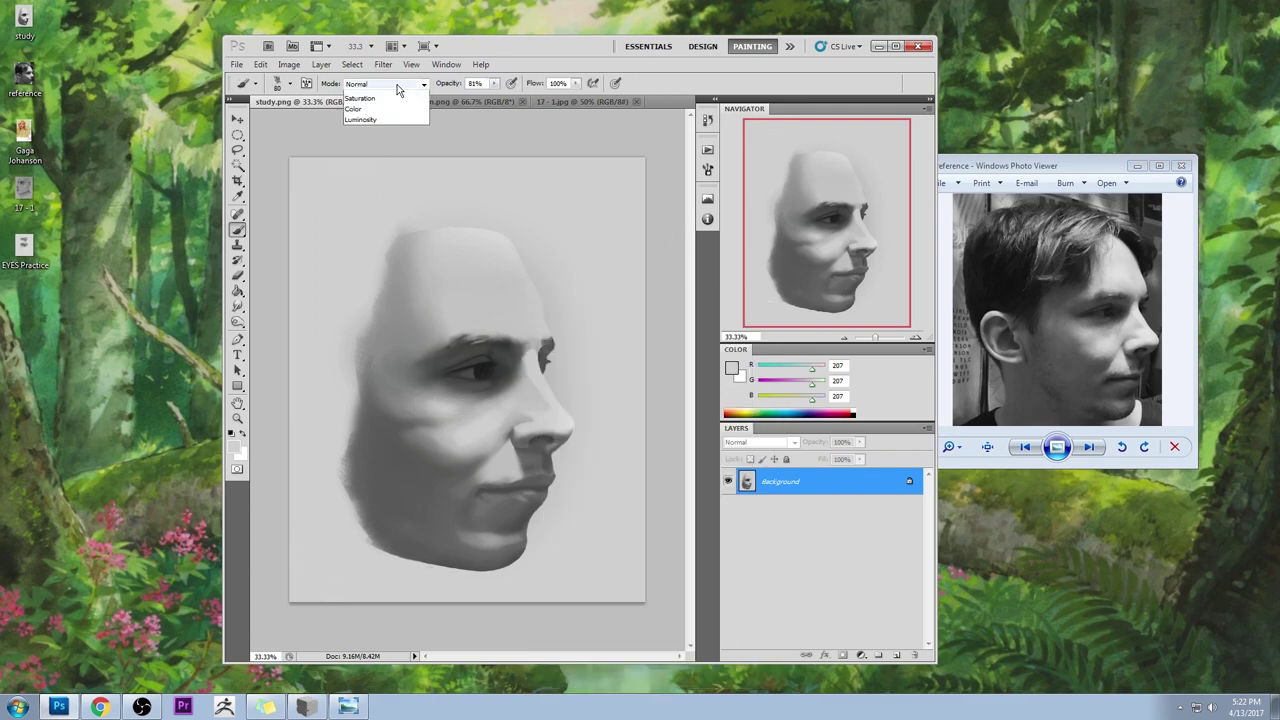
{"action": "left_click", "coordinate": [371, 211]}
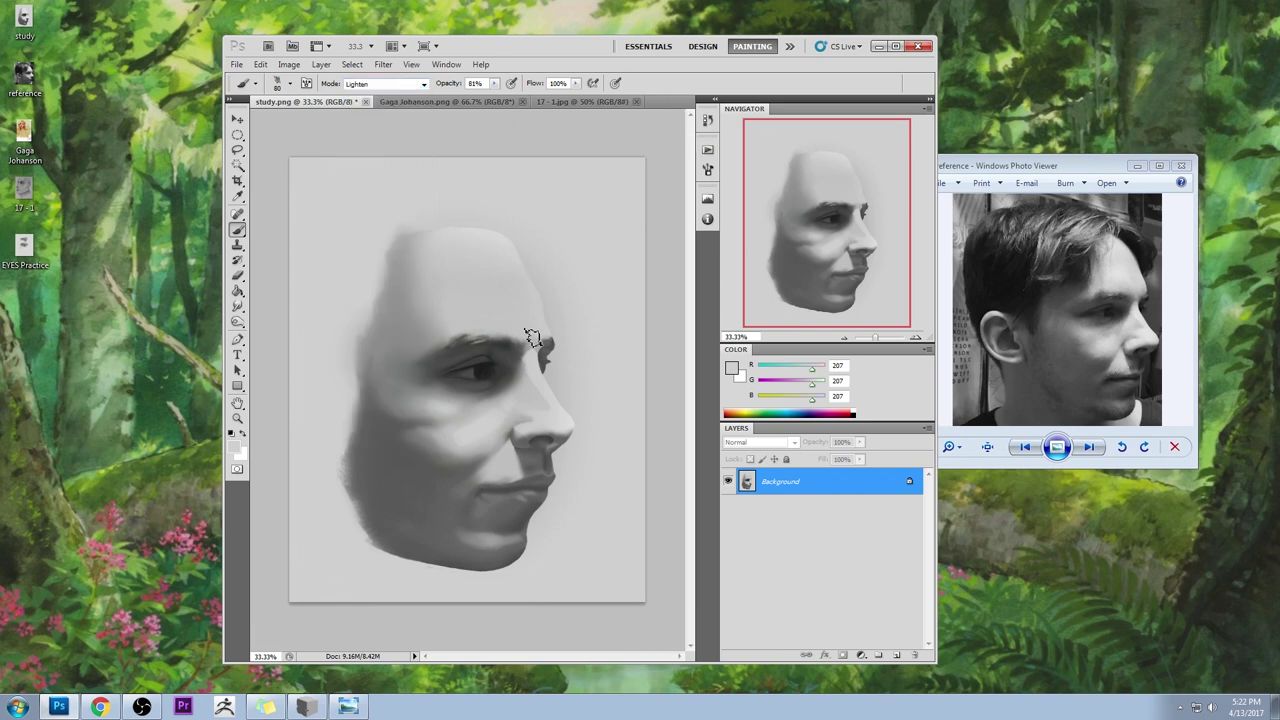
- Lighten the cheek below the eye with light grays sampled nearby and smudge the strokes into the surrounding skin
{"action": "left_click", "coordinate": [531, 386], "text": "alt"}
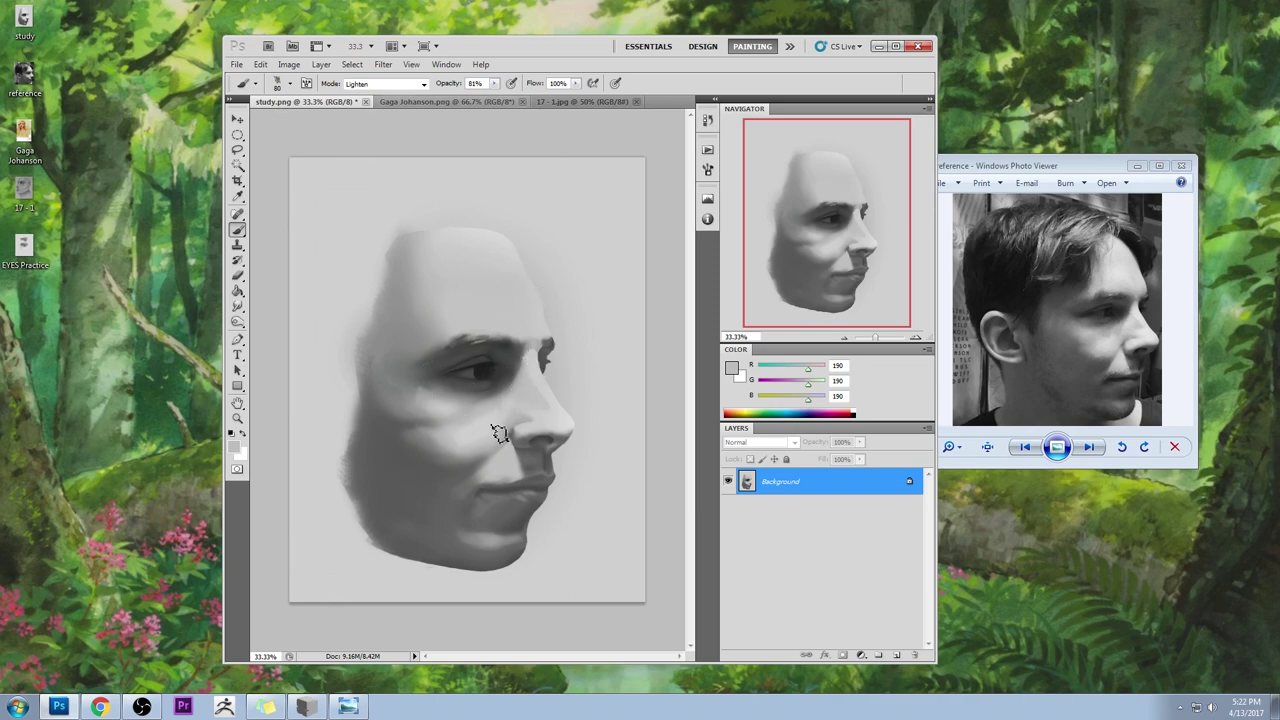
{"action": "left_click", "coordinate": [418, 390], "text": "alt"}
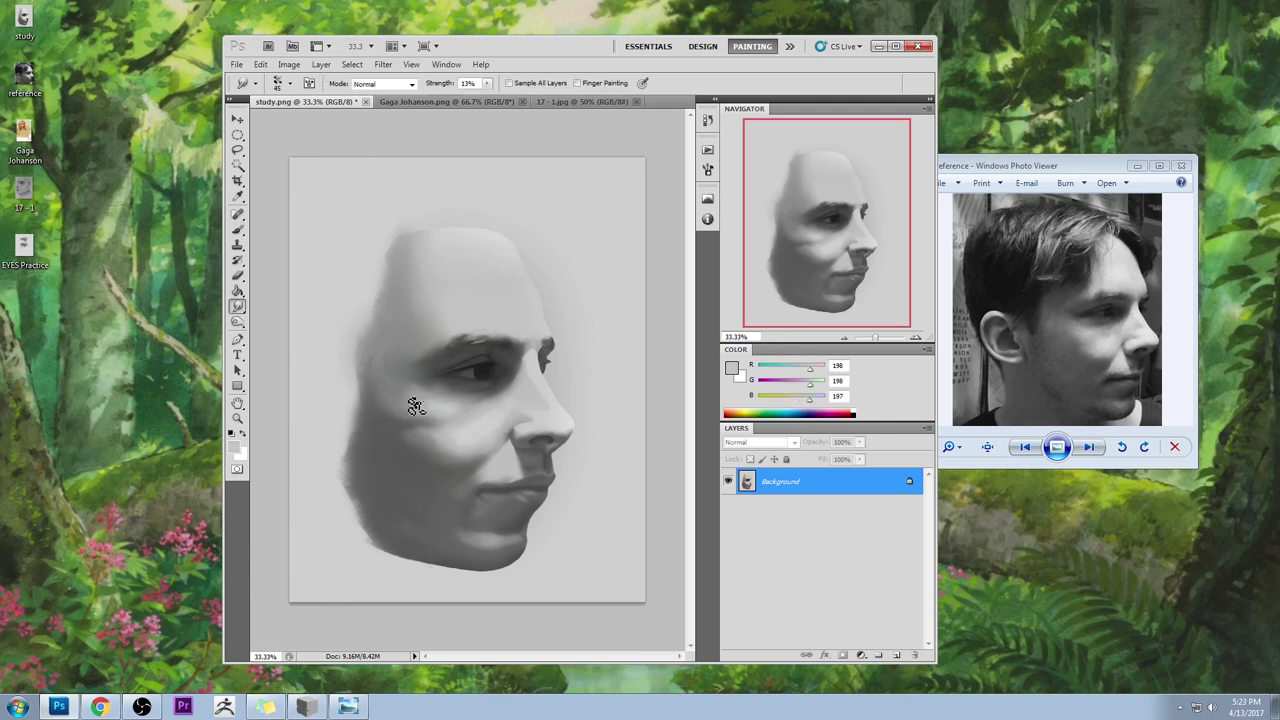
{"action": "left_click", "coordinate": [442, 404], "text": "alt"}
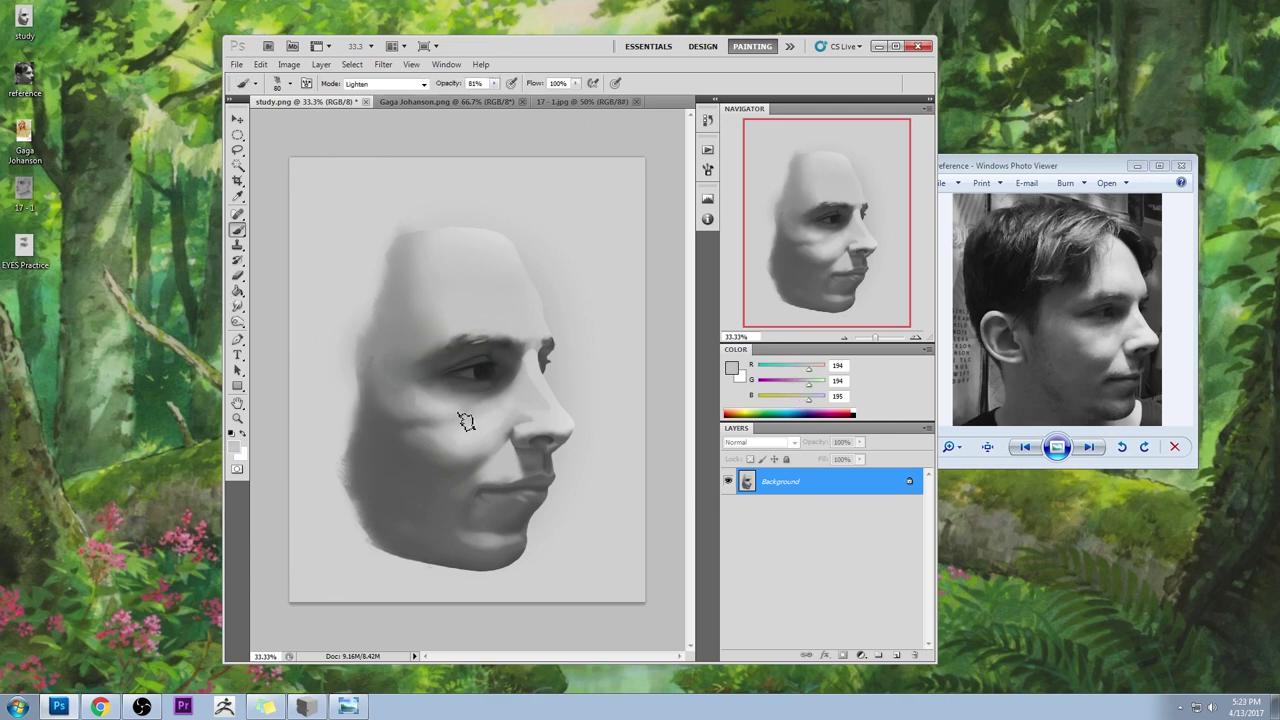
{"action": "left_click", "coordinate": [238, 308]}
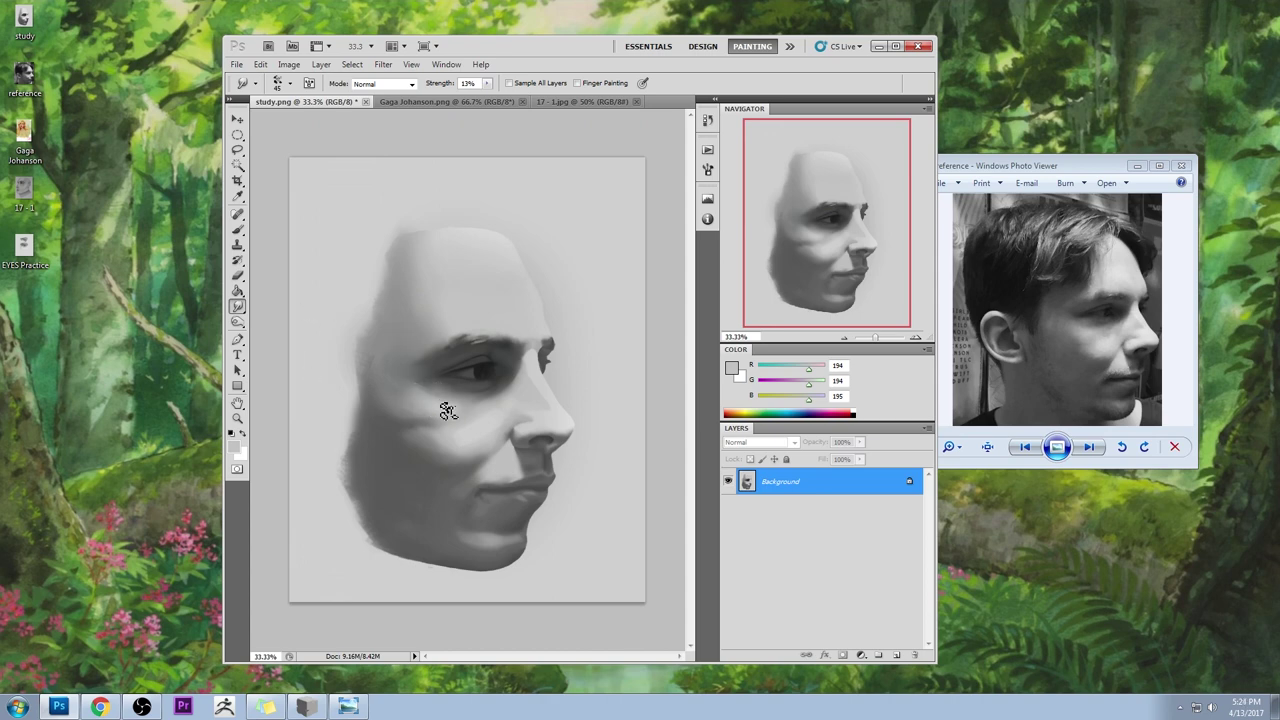
- Paint the cheek beside the nose with the soft round 100 px brush in a sampled light gray and smudge it smooth
{"action": "key", "text": "b"}
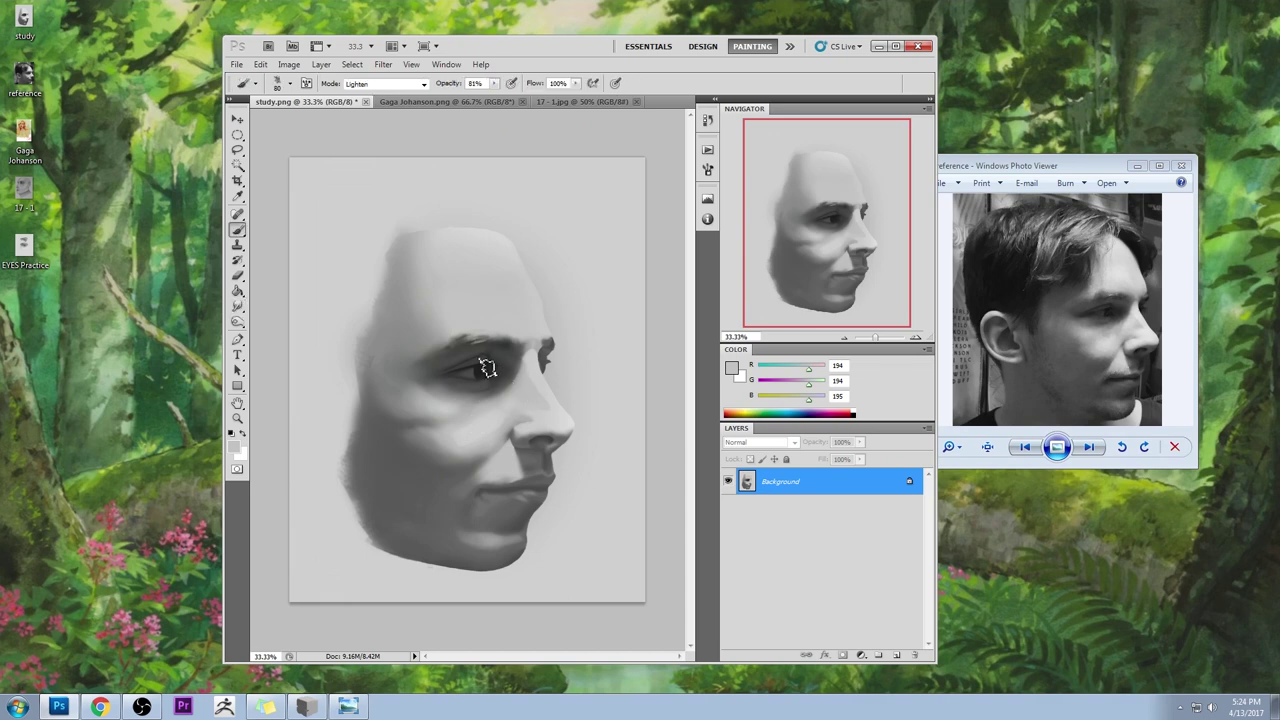
{"action": "right_click", "coordinate": [495, 363]}
{"action": "left_click", "coordinate": [681, 472]}
{"action": "left_click", "coordinate": [640, 242]}
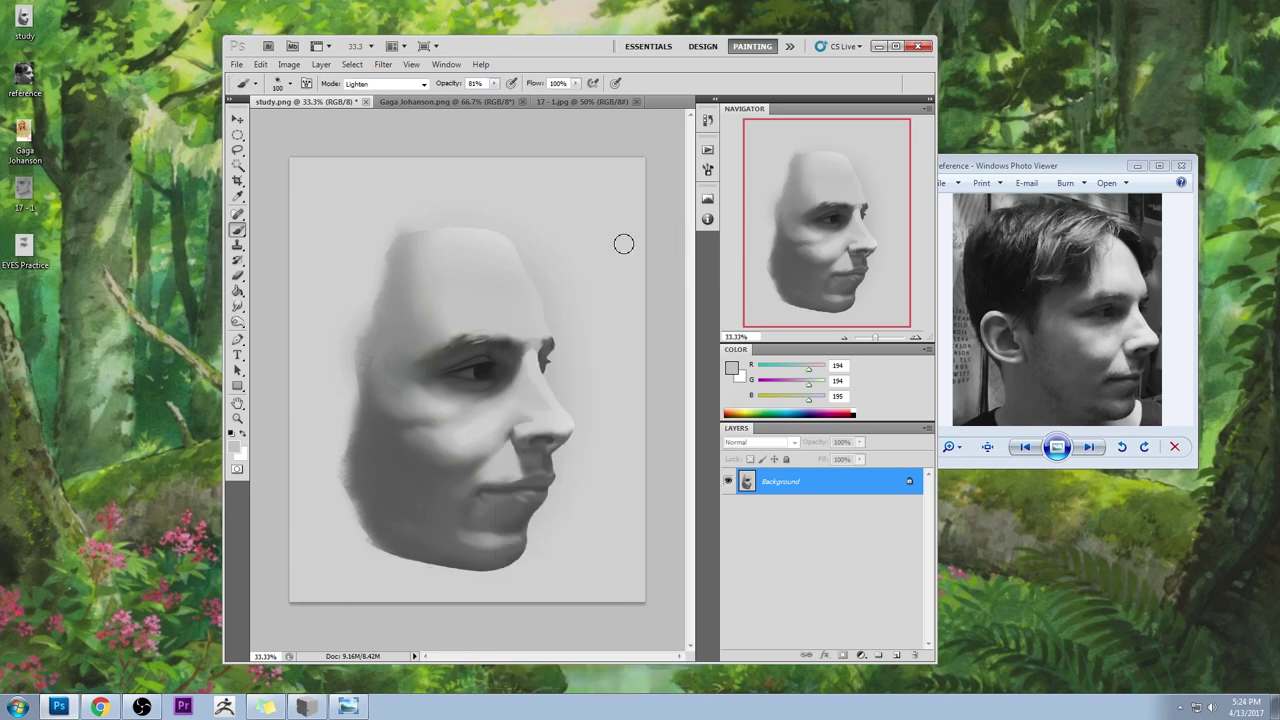
{"action": "left_click", "coordinate": [492, 413], "text": "alt"}
{"action": "left_click", "coordinate": [237, 306]}
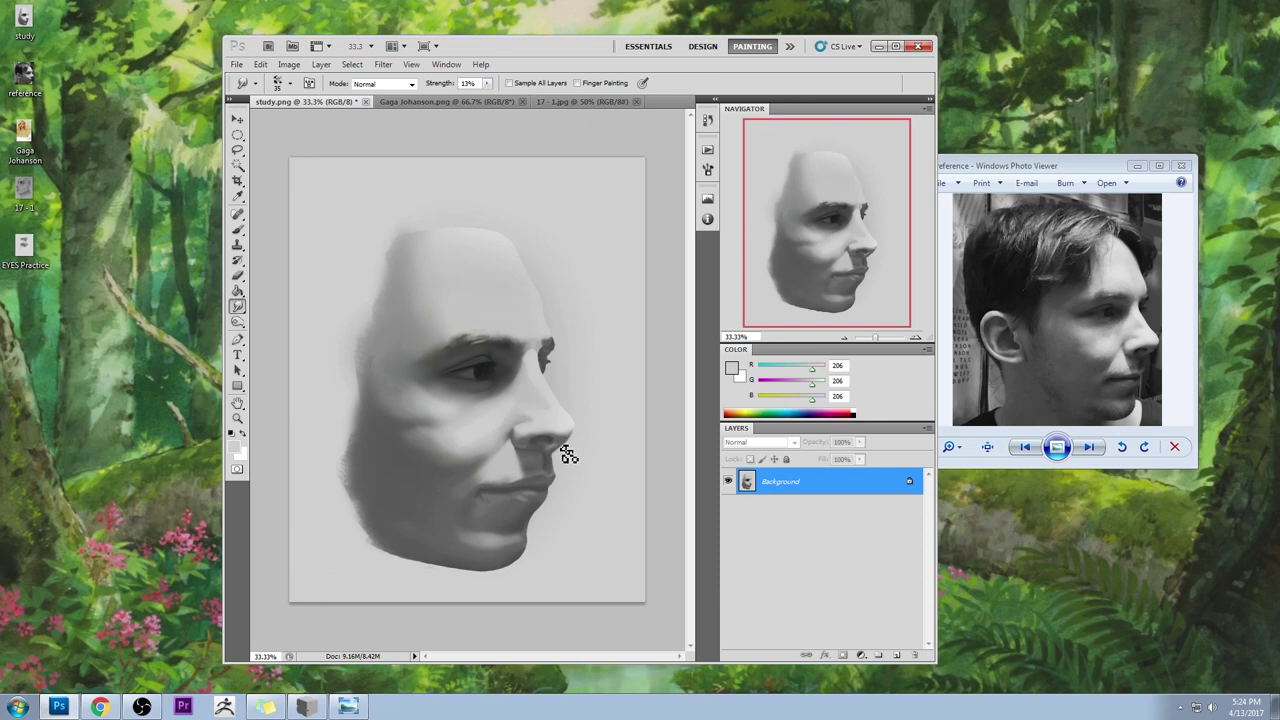
- Shade the underside of the nose with the brush in Darken mode, using a dark gray sampled there
{"action": "key", "text": "b"}
{"action": "left_click", "coordinate": [556, 441], "text": "alt"}
{"action": "left_click", "coordinate": [542, 431], "text": "alt"}
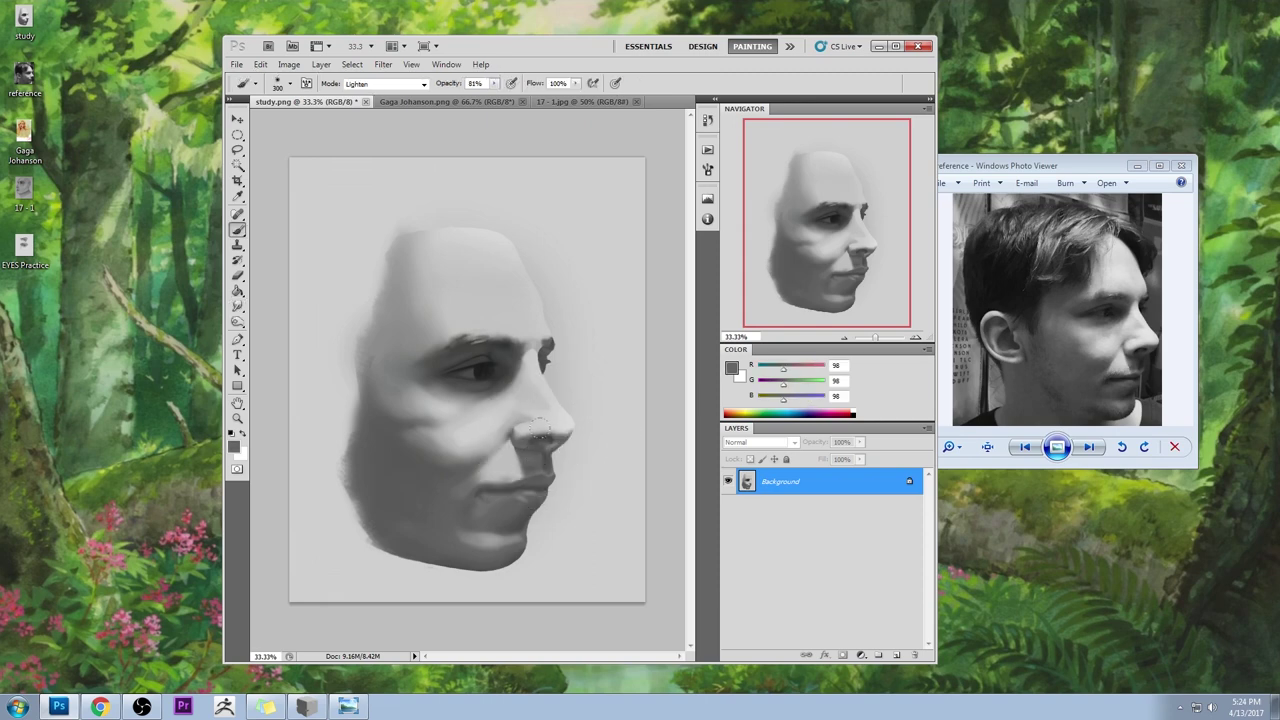
{"action": "left_click", "coordinate": [384, 84]}
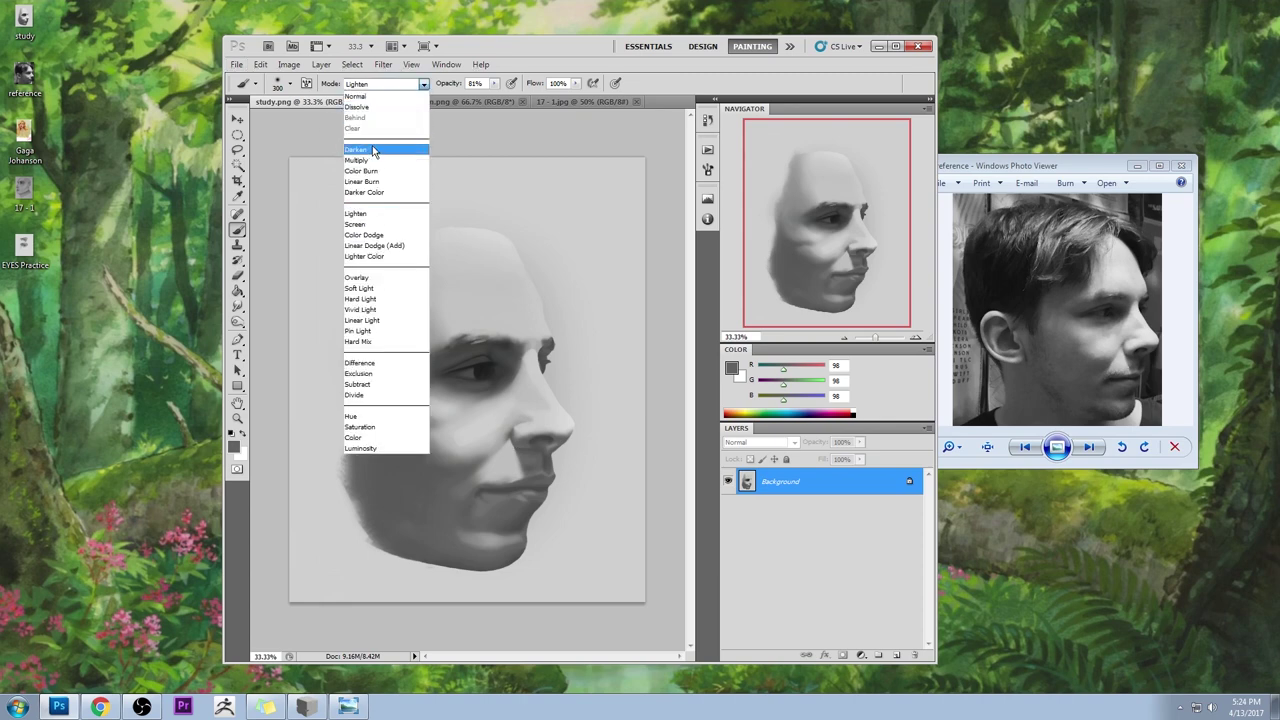
{"action": "left_click", "coordinate": [380, 153]}
{"action": "left_click", "coordinate": [552, 443], "text": "alt"}
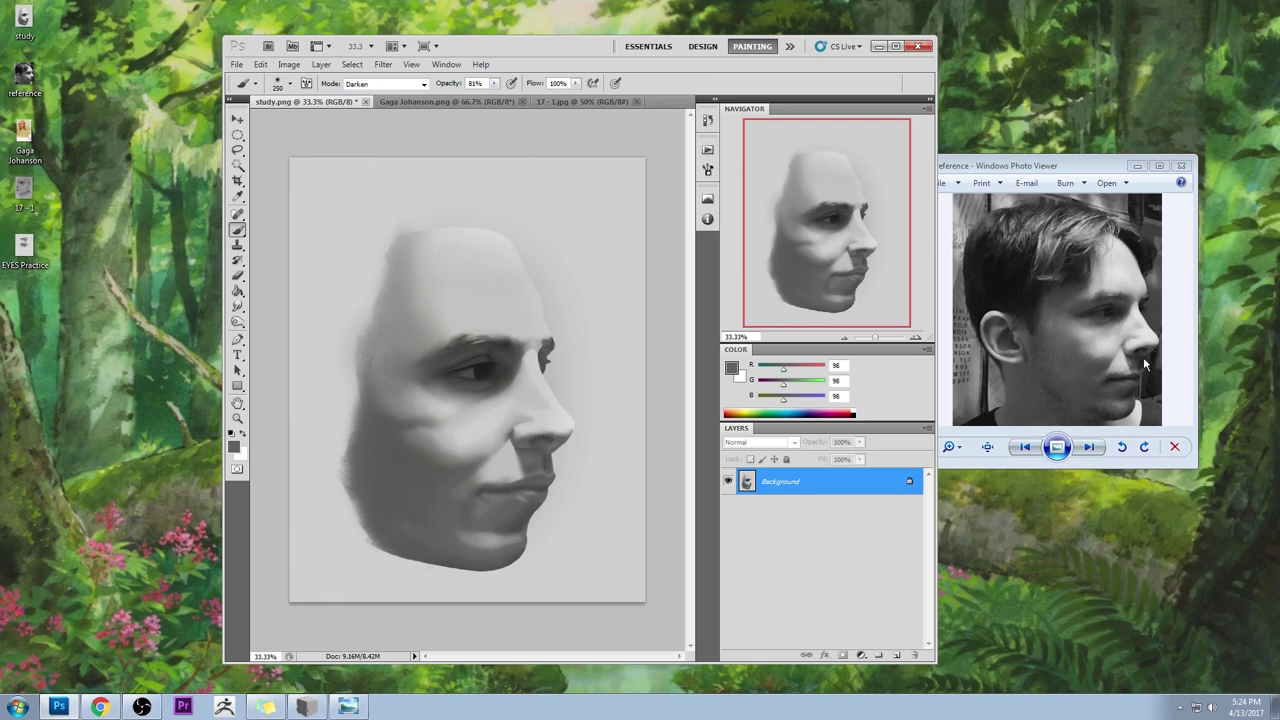
- Sample a light gray beside the nose, set the brush mode to Normal and undo the latest strokes
{"action": "left_click", "coordinate": [528, 422], "text": "alt"}
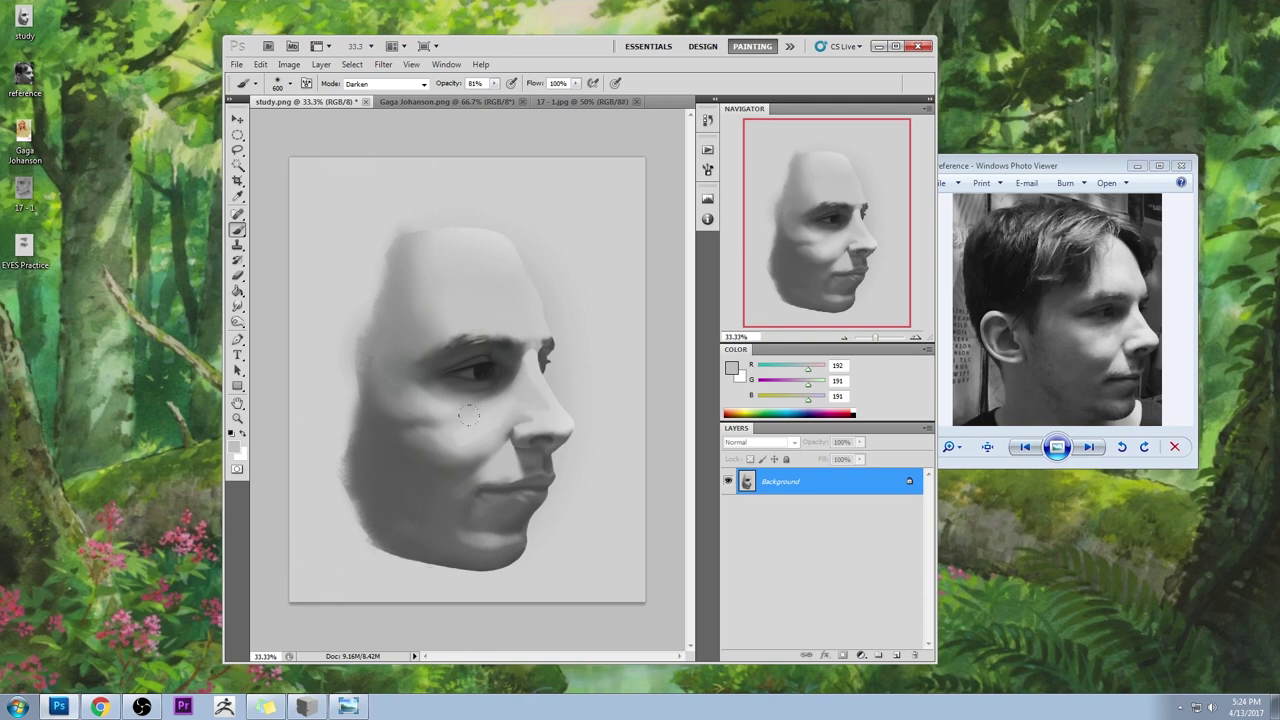
{"action": "left_click", "coordinate": [385, 83]}
{"action": "left_click", "coordinate": [368, 91]}
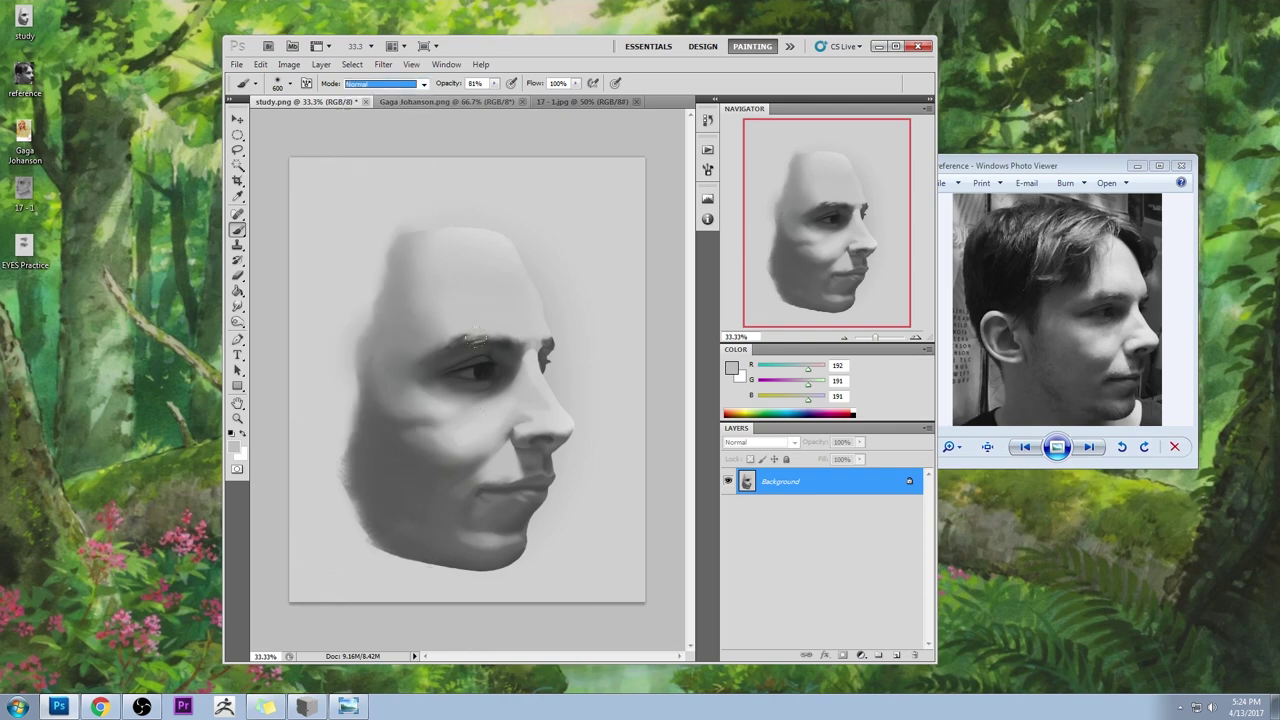
{"action": "key", "text": "ctrl+z"}
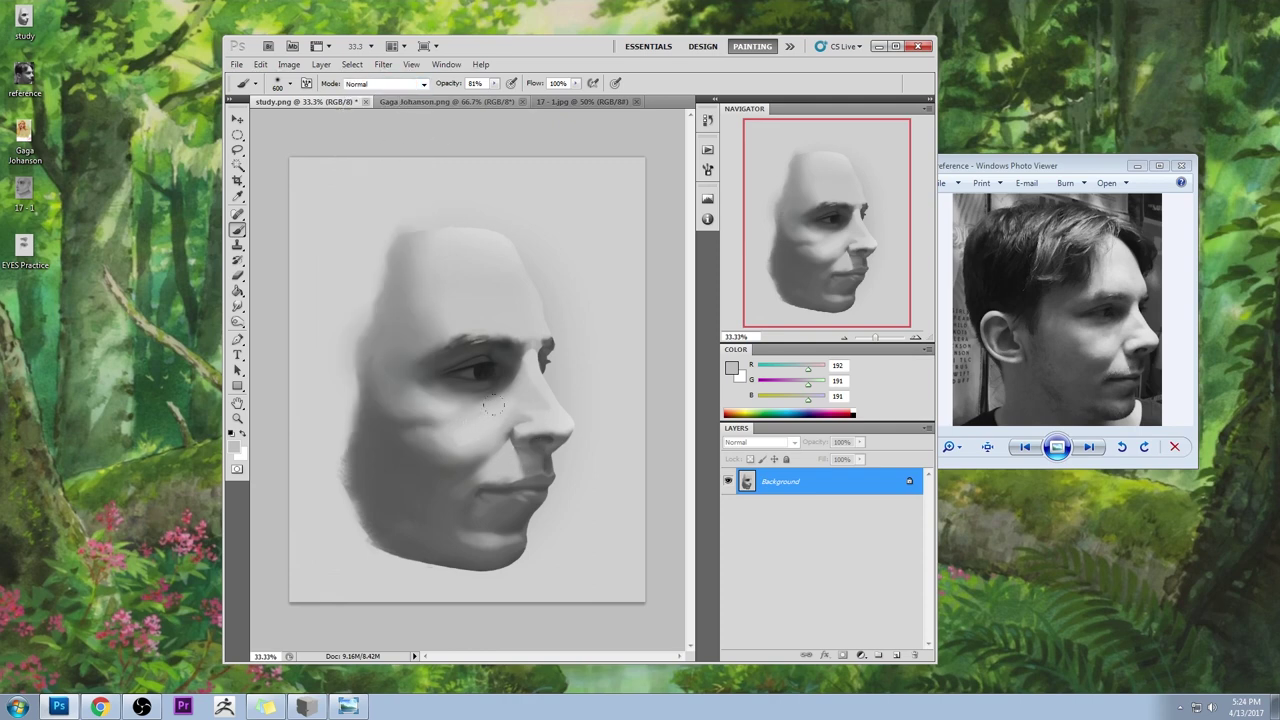
{"action": "key", "text": "ctrl+z"}
{"action": "key", "text": "ctrl+z"}
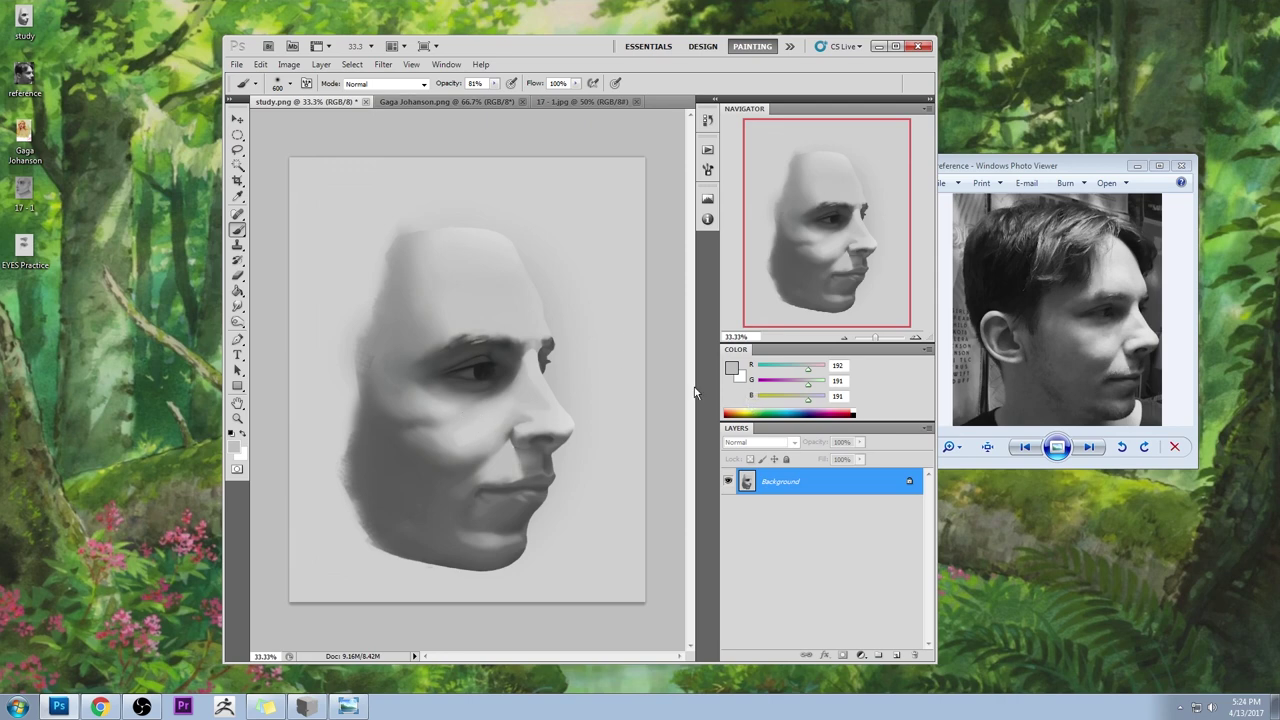
{"action": "key", "text": "ctrl+alt+z"}
{"action": "key", "text": "ctrl+z"}
- Select the dark iris and the upper lash line of the near eye with the Magic Wand
{"action": "key", "text": "ctrl+space"}
{"action": "left_click_drag", "start_coordinate": [398, 310], "coordinate": [549, 420]}
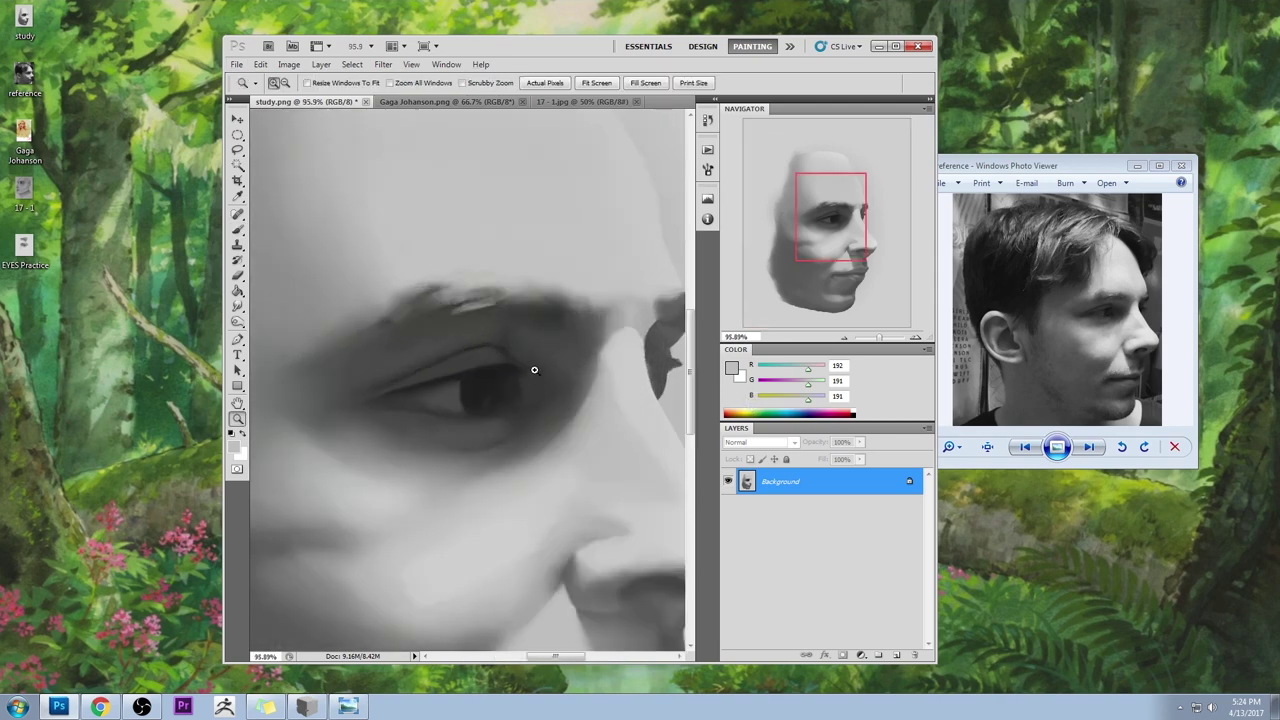
{"action": "left_click", "coordinate": [237, 165]}
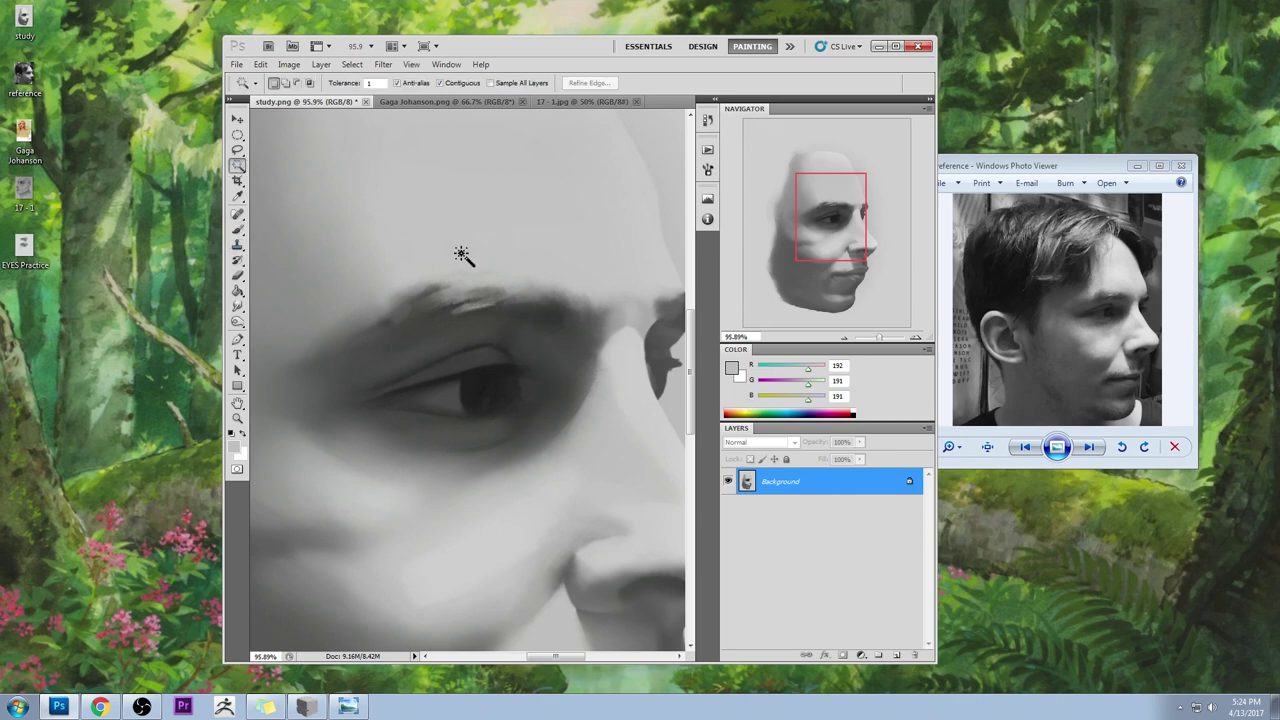
{"action": "left_click", "coordinate": [481, 380]}
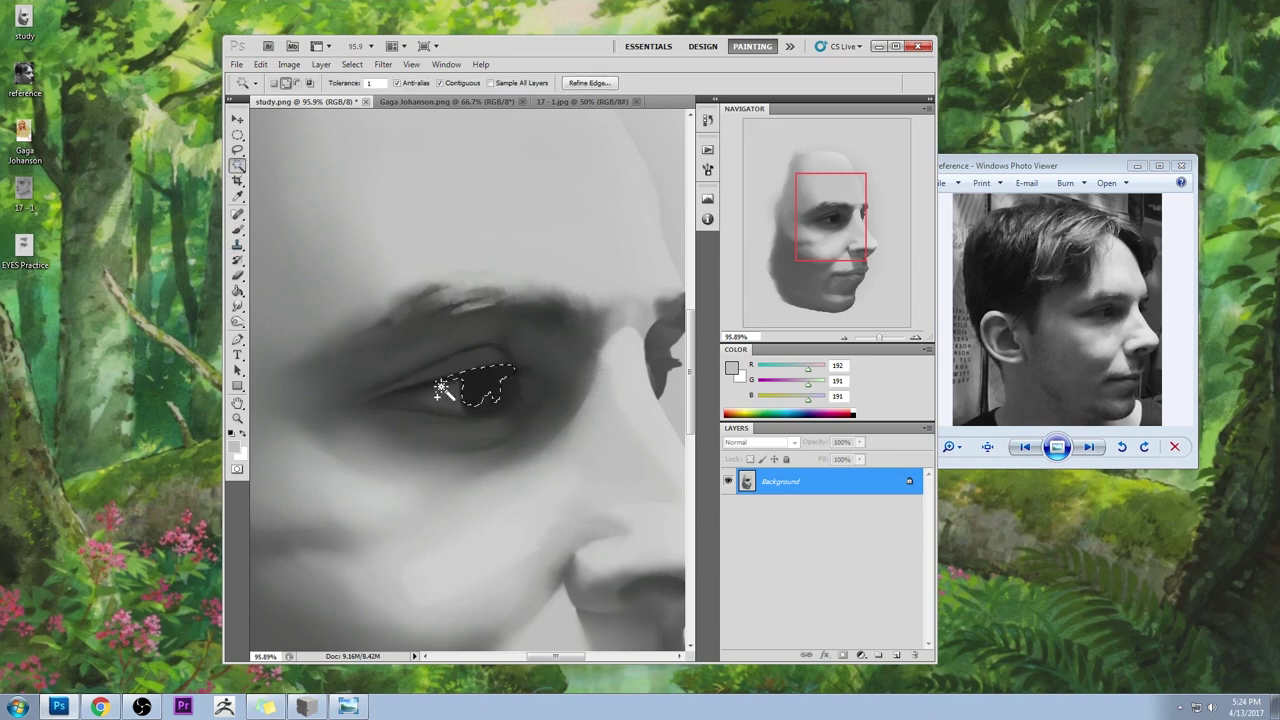
{"action": "left_click", "coordinate": [445, 386]}
{"action": "left_click", "coordinate": [476, 348], "text": "shift"}
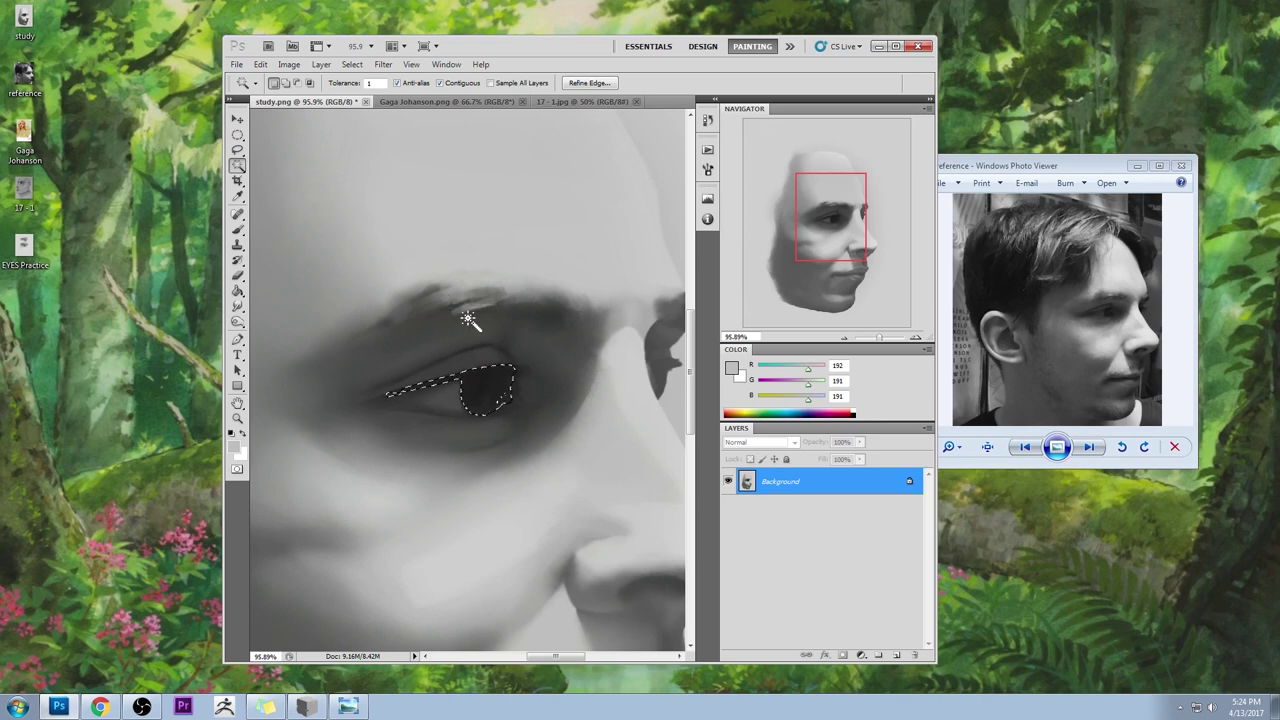
- Add a thin strip along the upper eyelid crease to the selection with the Lasso and trim its edge
{"action": "key", "text": "l"}
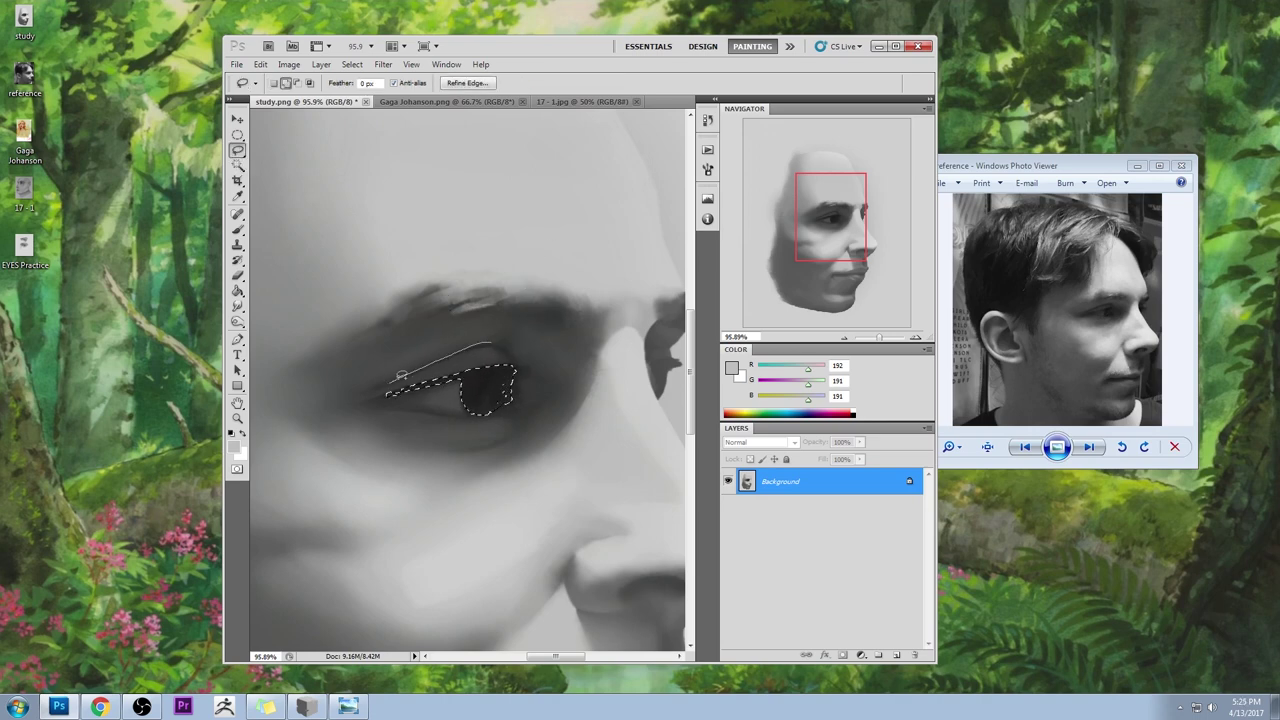
{"action": "left_click_drag", "start_coordinate": [494, 341], "coordinate": [482, 350]}
{"action": "left_click_drag", "start_coordinate": [393, 380], "coordinate": [389, 388]}
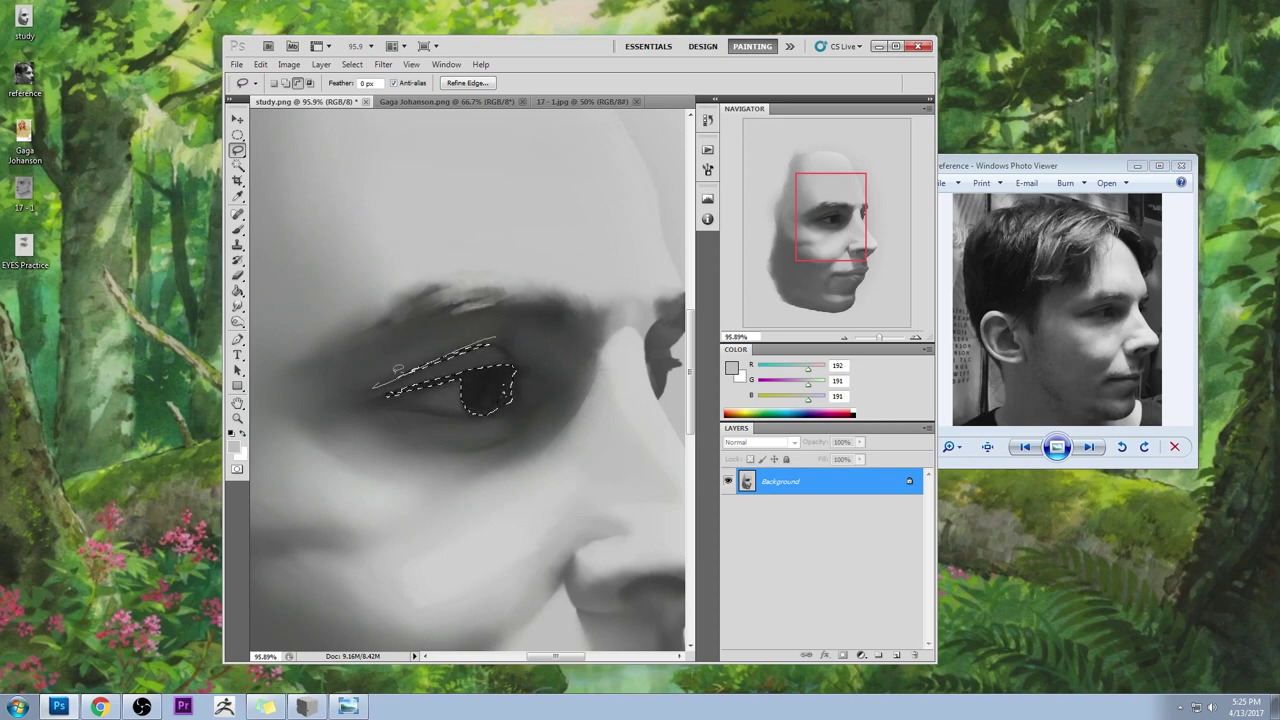
- Create a new layer and paint the selected eye areas with the near-black sampled from the iris
{"action": "left_click", "coordinate": [881, 654]}
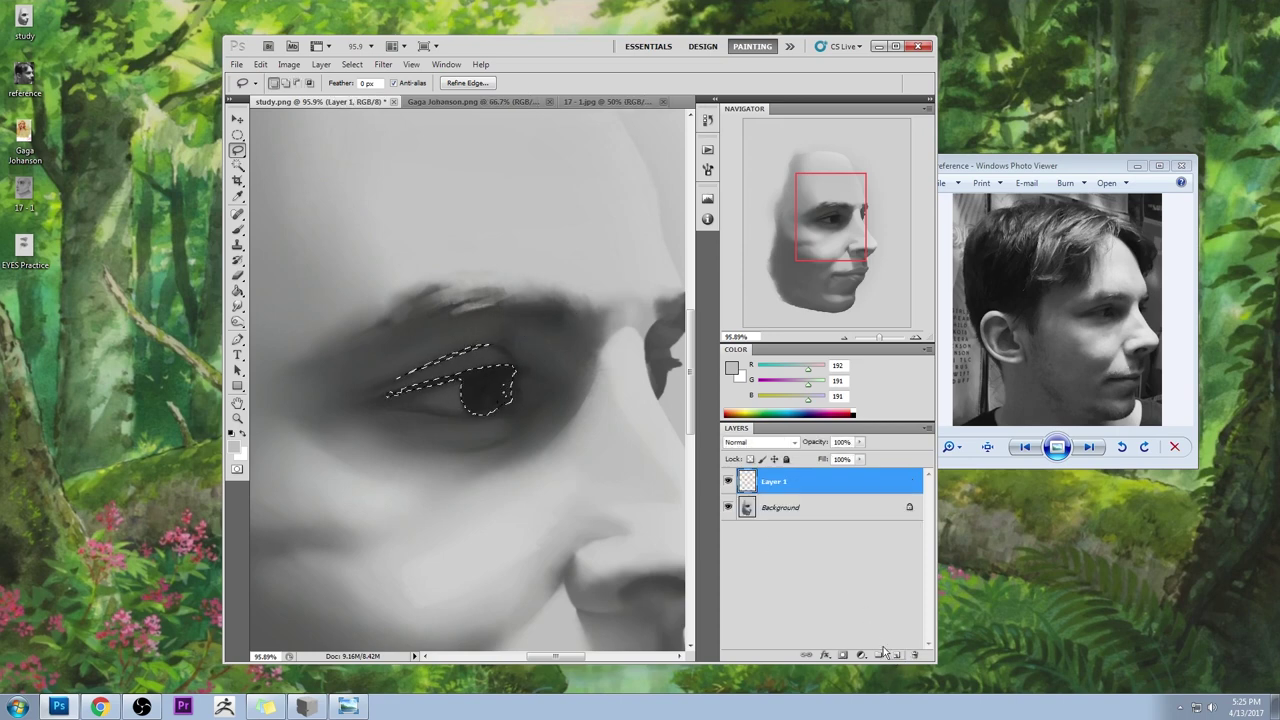
{"action": "key", "text": "b"}
{"action": "left_click", "coordinate": [487, 373], "text": "alt"}
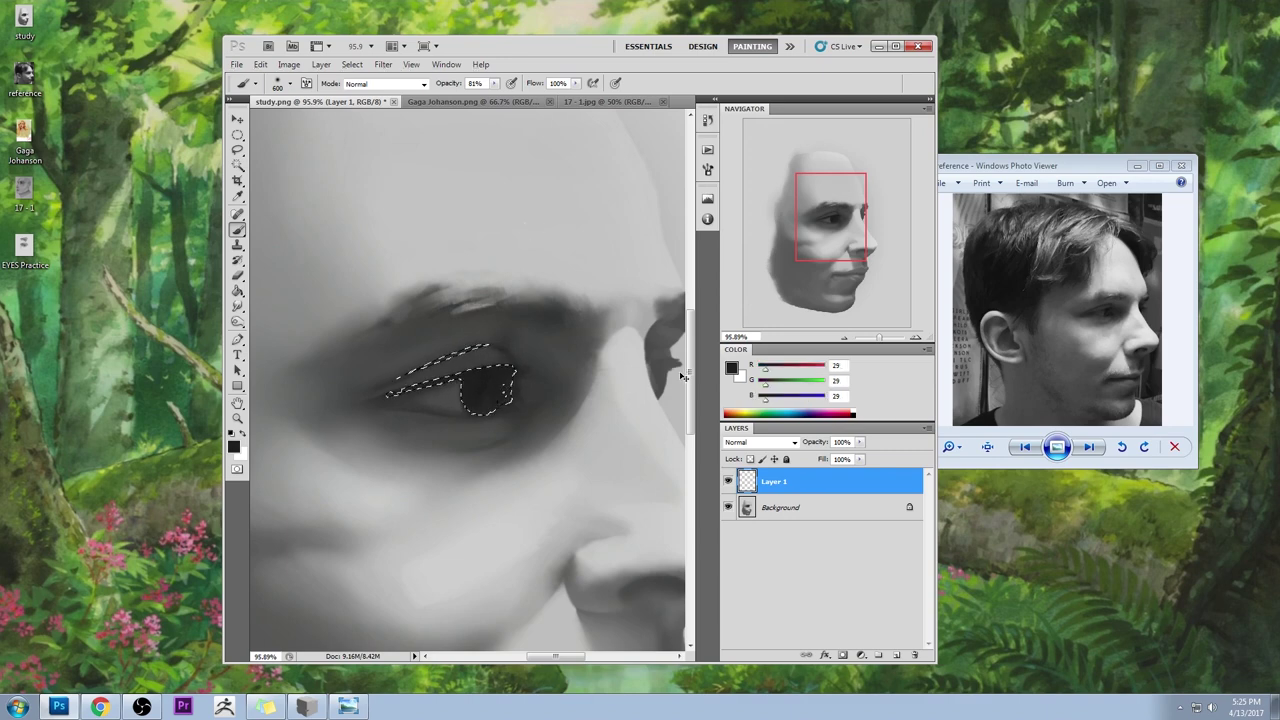
{"action": "key", "text": "ctrl+0"}
- Add a second new layer and deepen the iris and lid lines with pure black
{"action": "left_click", "coordinate": [897, 655]}
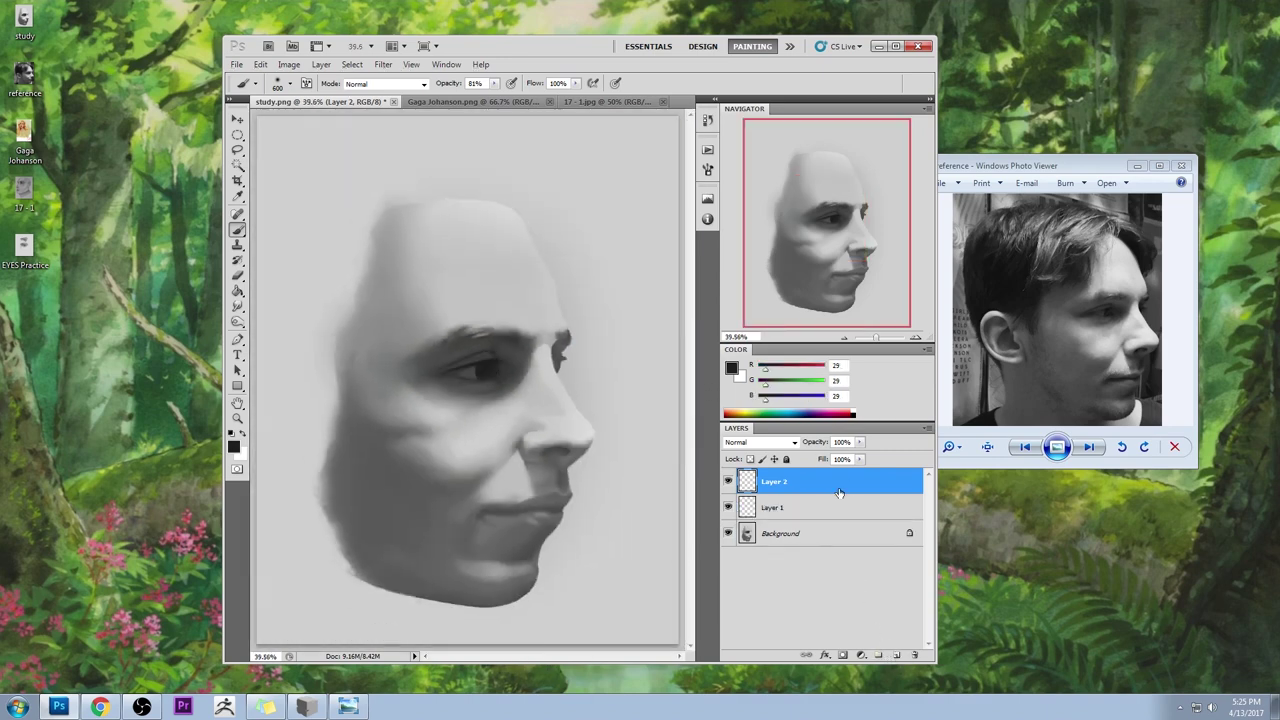
{"action": "left_click", "coordinate": [727, 369]}
{"action": "left_click_drag", "start_coordinate": [714, 247], "coordinate": [704, 286]}
{"action": "left_click", "coordinate": [991, 110]}
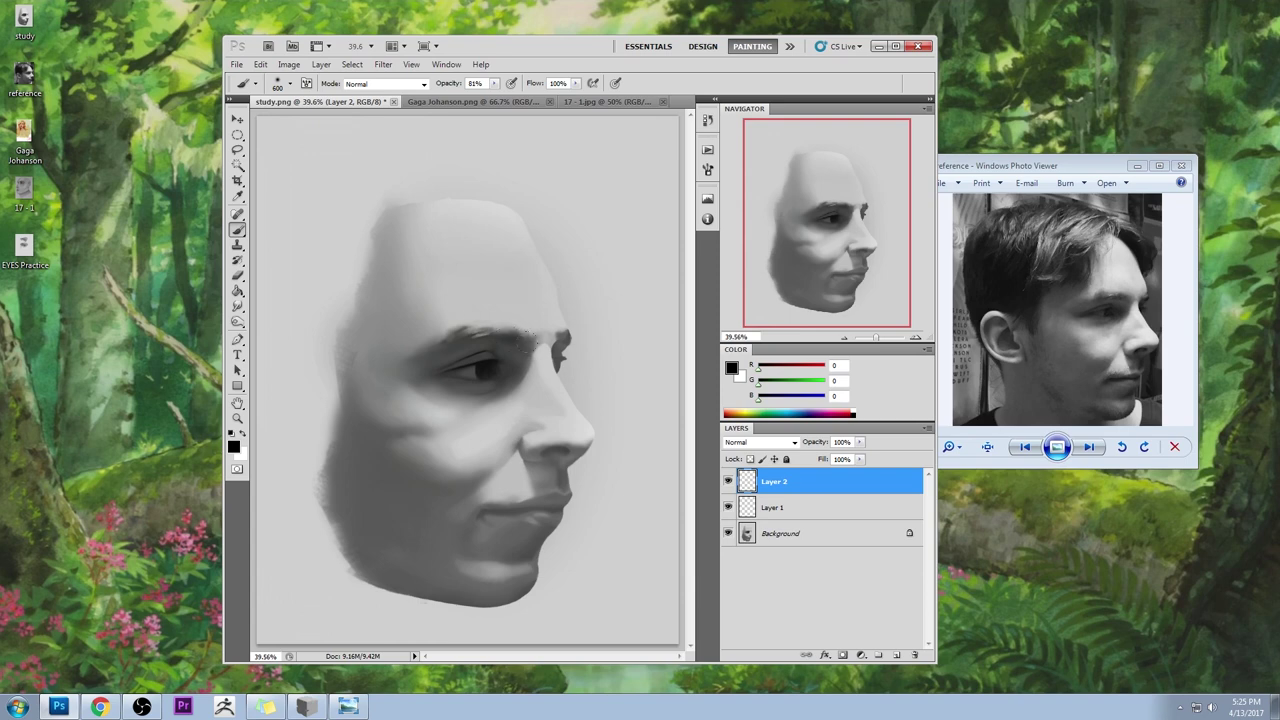
- Merge Layer 1 and Layer 2 down into the Background and clear the selection
{"action": "left_click", "coordinate": [237, 165]}
{"action": "left_click", "coordinate": [555, 455]}
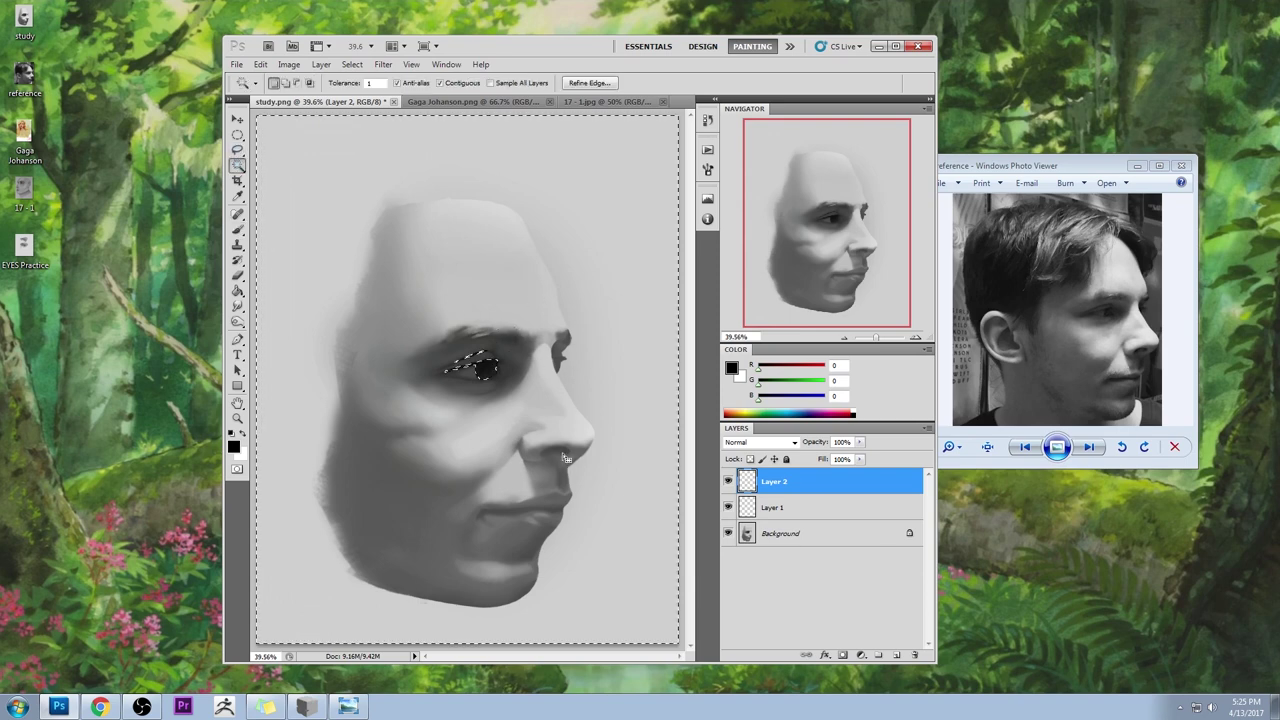
{"action": "left_click", "coordinate": [808, 512]}
{"action": "left_click", "coordinate": [780, 531]}
{"action": "right_click", "coordinate": [805, 510]}
{"action": "left_click", "coordinate": [851, 474]}
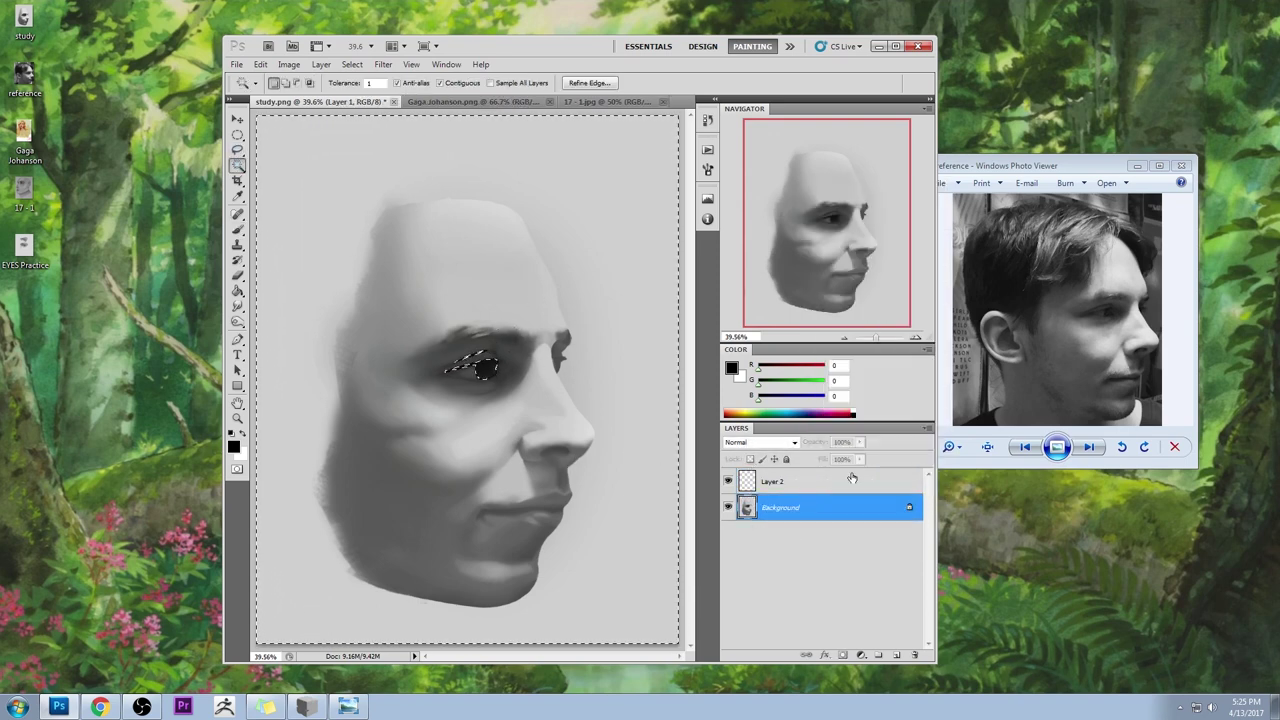
{"action": "right_click", "coordinate": [808, 484]}
{"action": "left_click", "coordinate": [853, 446]}
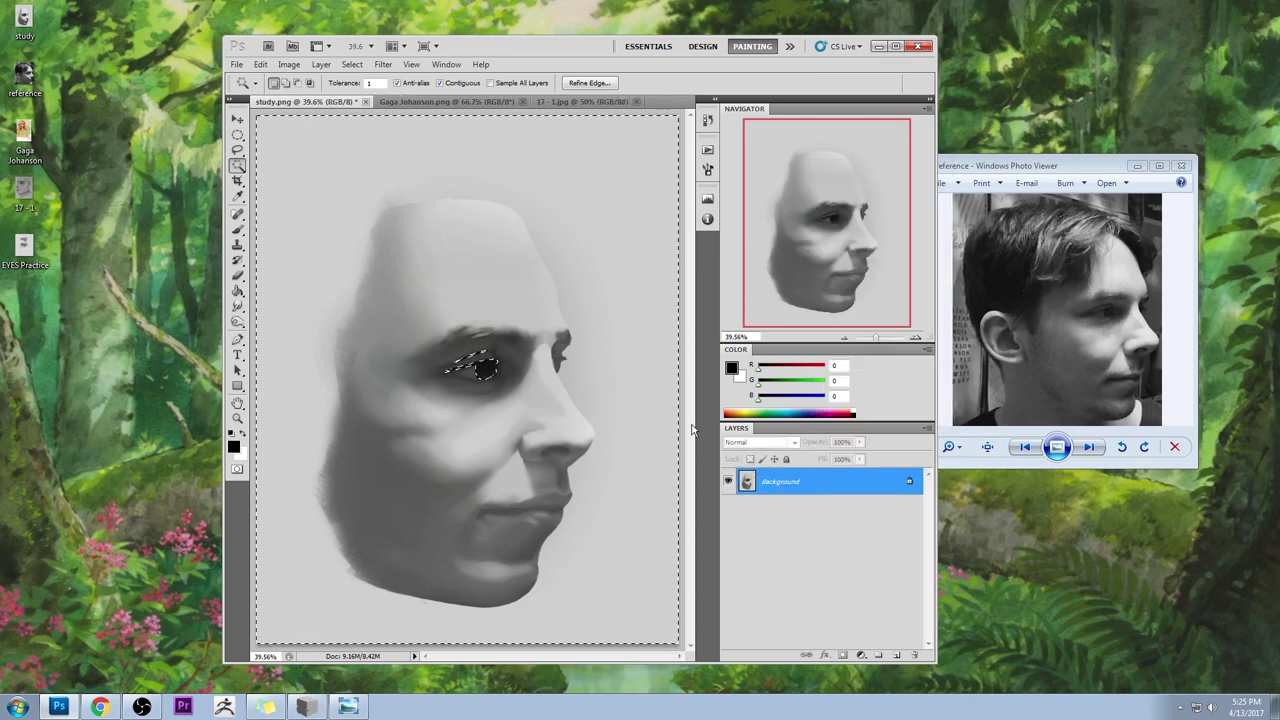
{"action": "right_click", "coordinate": [578, 389]}
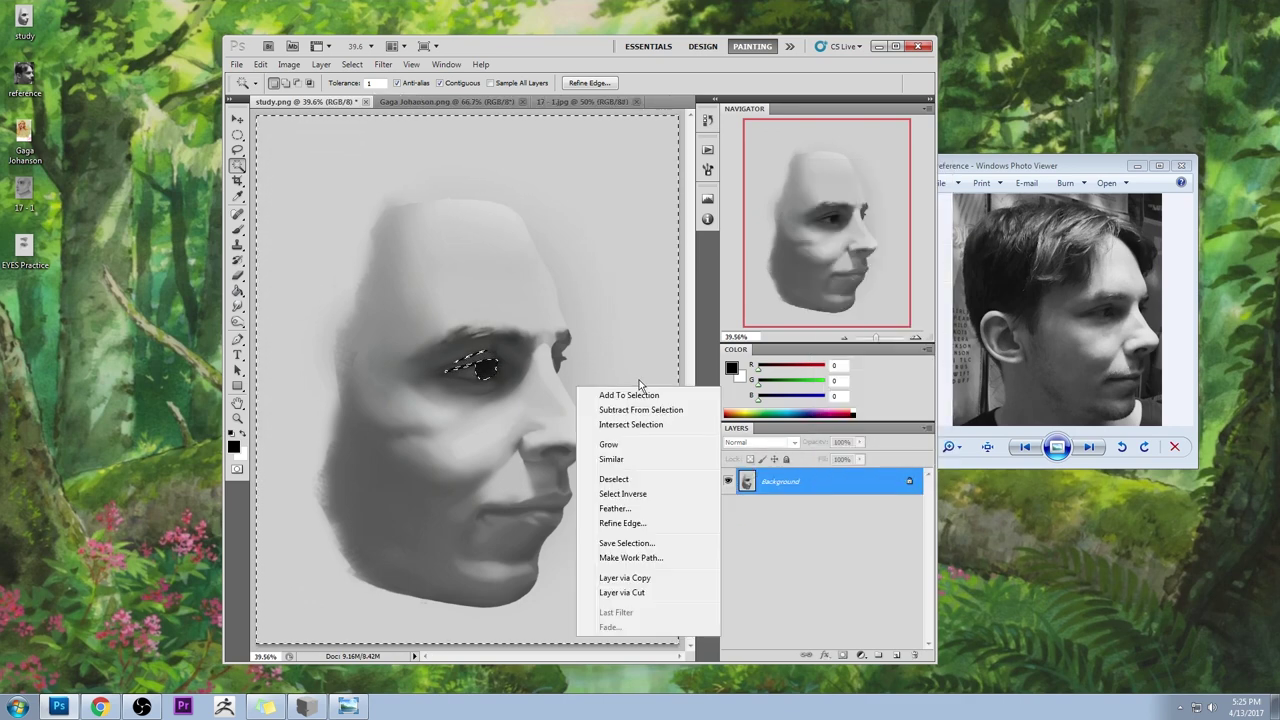
{"action": "left_click", "coordinate": [613, 479]}
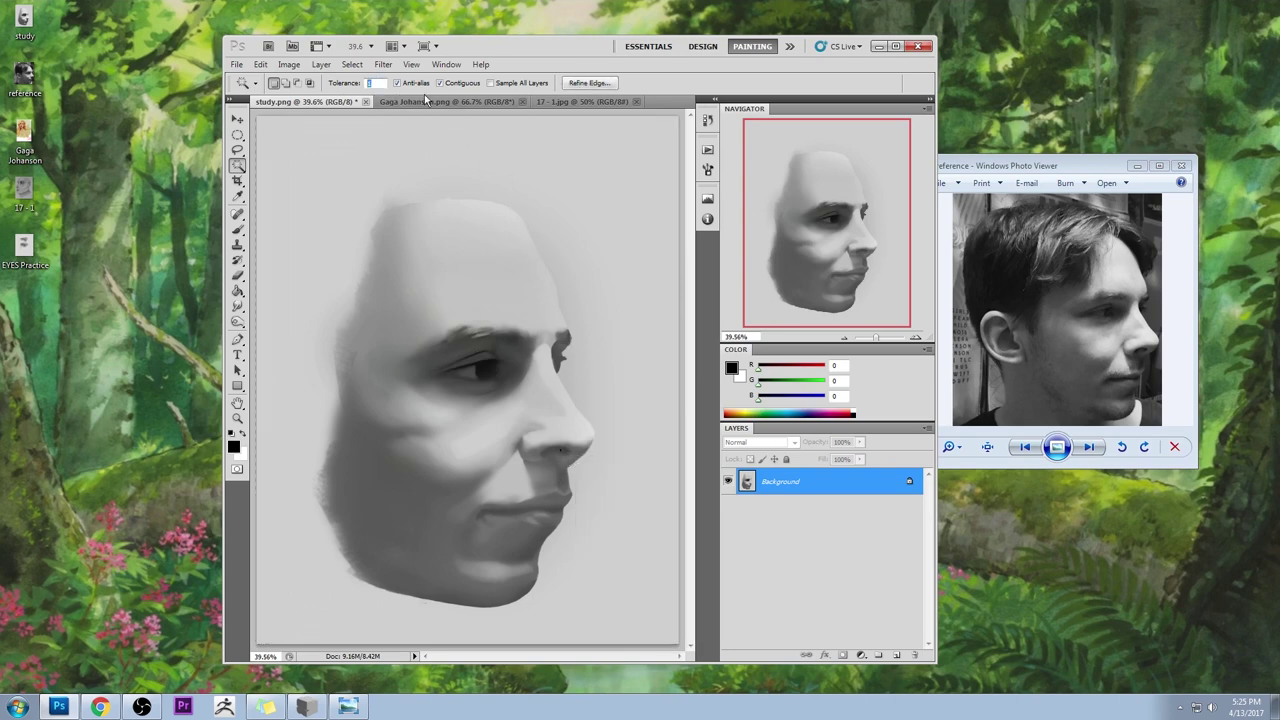
- Try to select the nostril shadow with the Magic Wand at a tolerance of 5
{"action": "type", "text": "5"}
{"action": "left_click", "coordinate": [561, 451]}
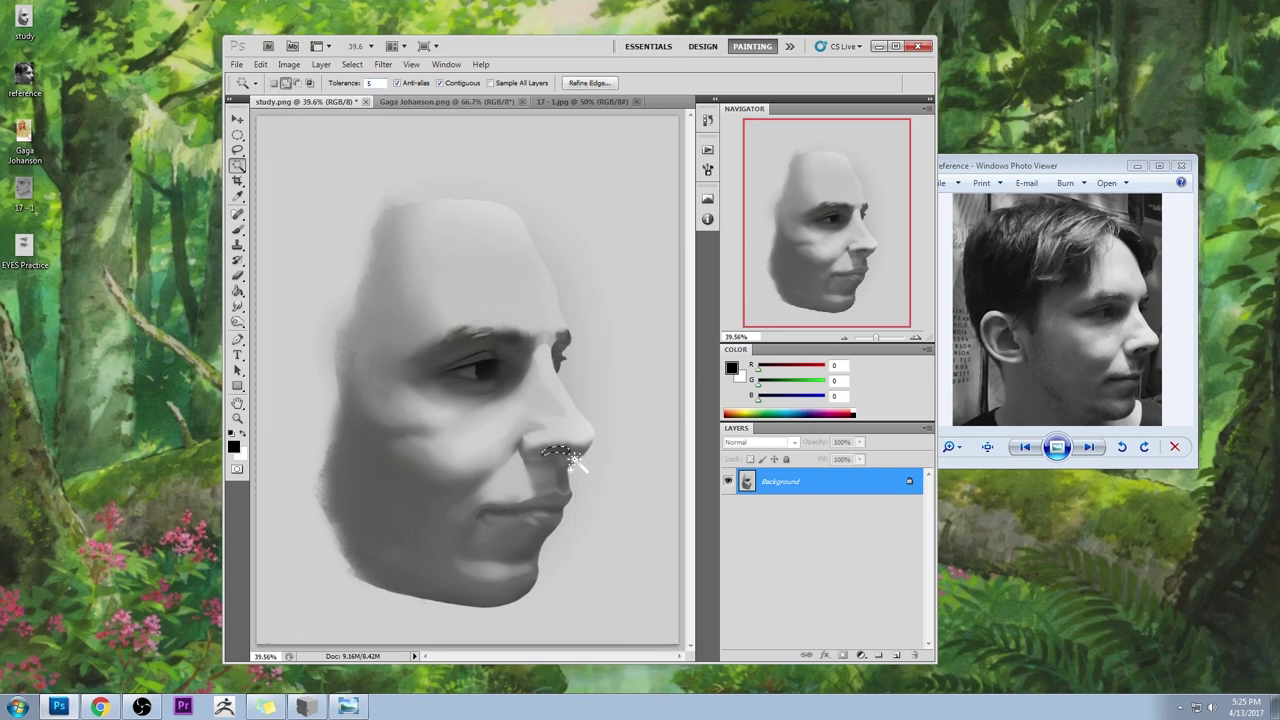
{"action": "key", "text": "ctrl+d"}
- Darken the nostril with a soft brush reduced to 250 px and a near-black sampled from the eye
{"action": "key", "text": "b"}
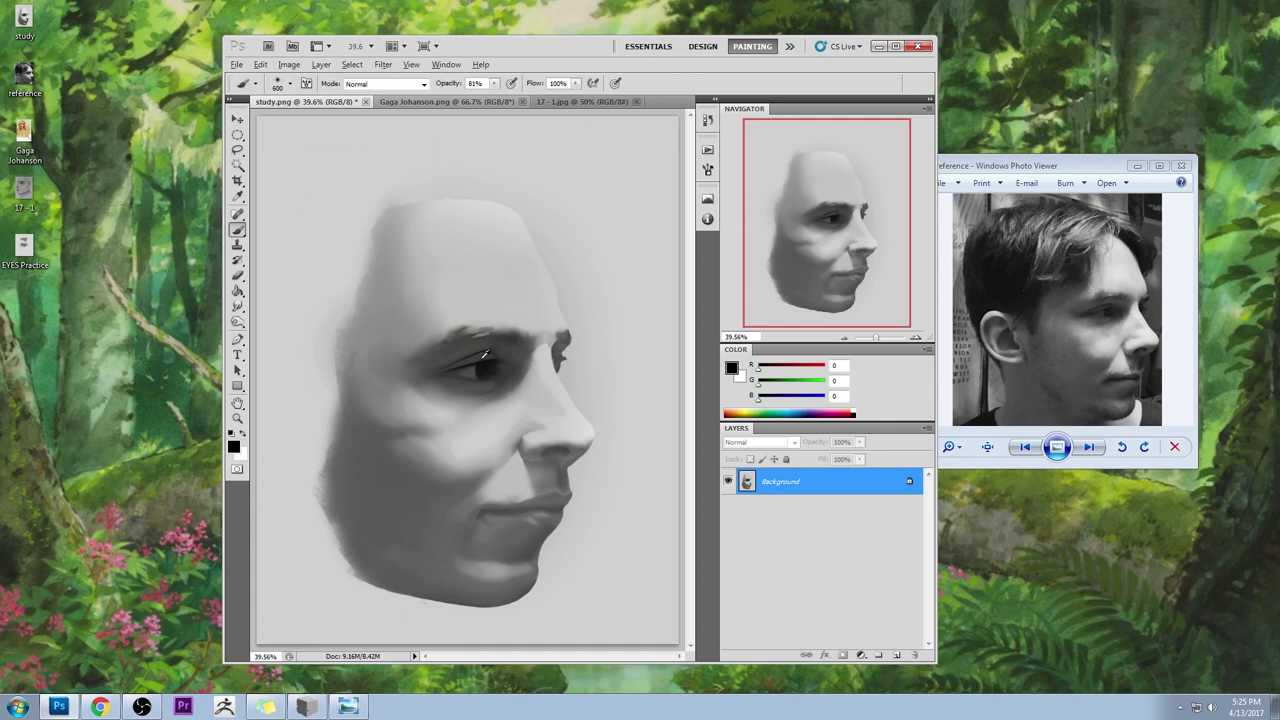
{"action": "left_click", "coordinate": [482, 358], "text": "alt"}
{"action": "key", "text": "bracketleft"}
{"action": "key", "text": "m"}
{"action": "right_click", "coordinate": [554, 446]}
{"action": "left_click", "coordinate": [610, 204]}
{"action": "key", "text": "b"}
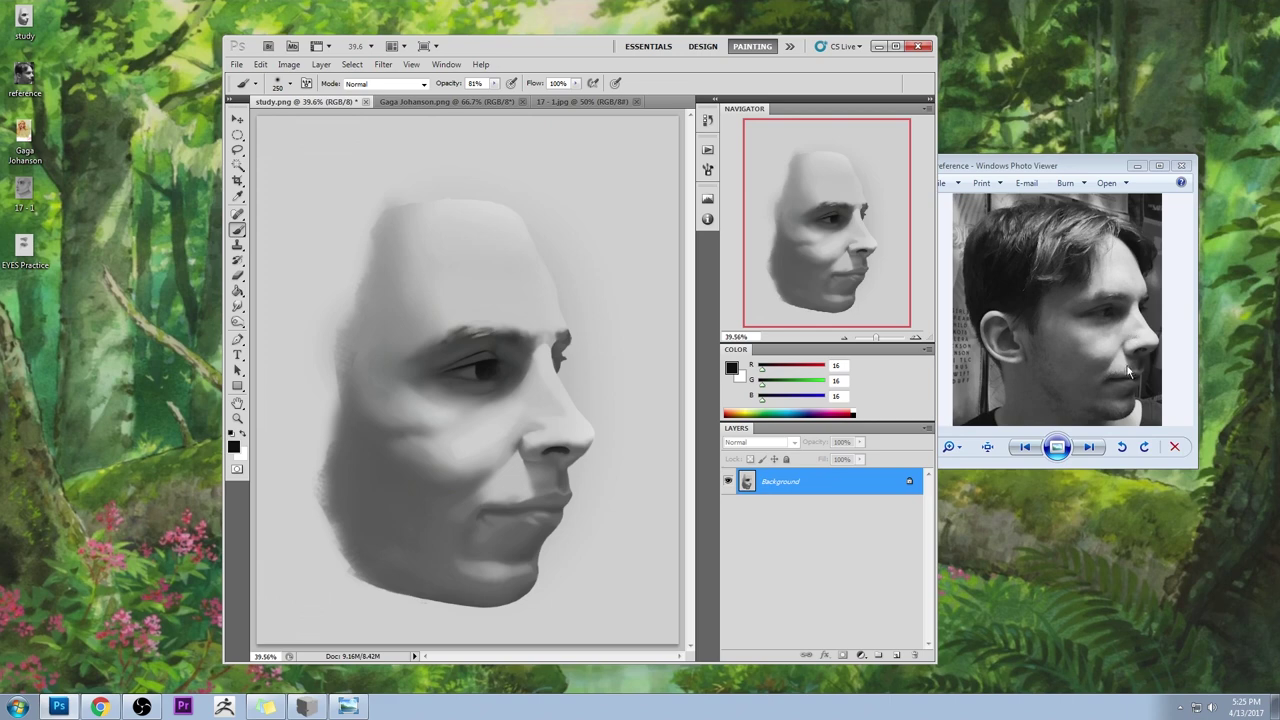
- Smudge the nostril shadow into the underside and wing of the nose
{"action": "left_click", "coordinate": [238, 307]}
{"action": "mouse_move", "coordinate": [547, 461]}
{"action": "left_mouse_down"}
{"action": "mouse_move", "coordinate": [575, 455]}
{"action": "mouse_move", "coordinate": [547, 462]}
{"action": "mouse_move", "coordinate": [562, 460]}
{"action": "left_mouse_up"}
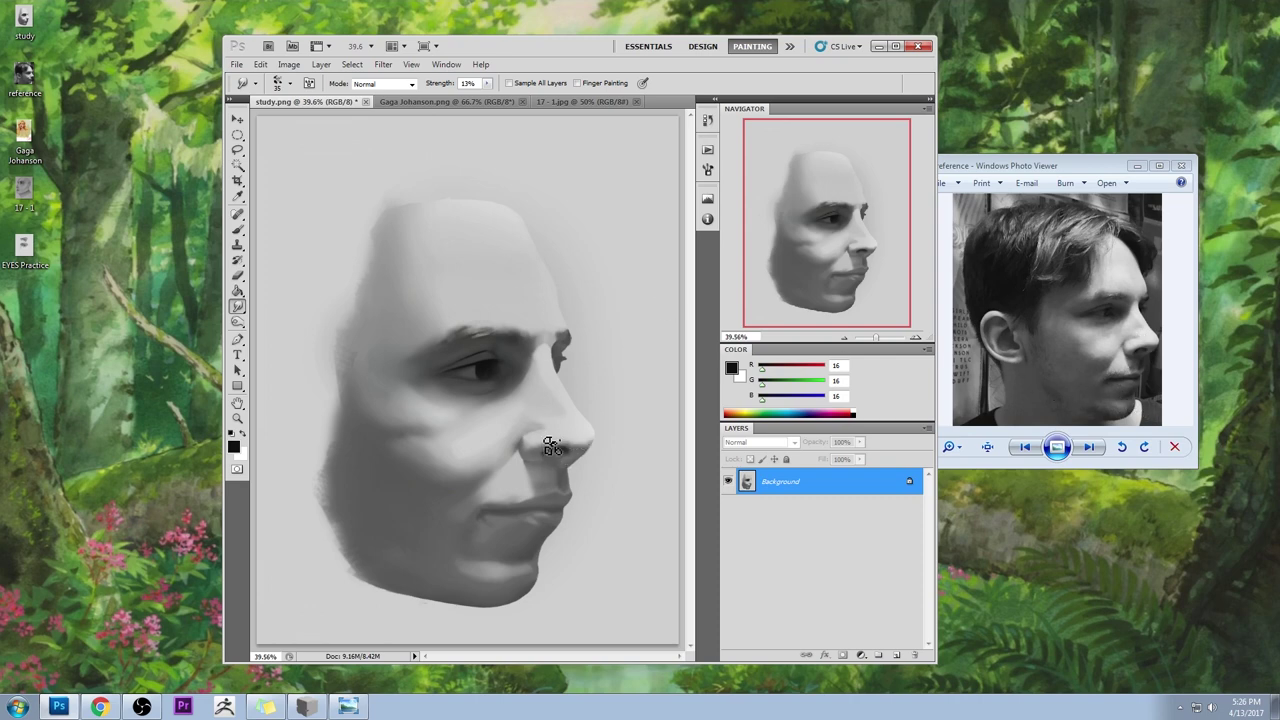
{"action": "mouse_move", "coordinate": [554, 446]}
{"action": "left_mouse_down"}
{"action": "mouse_move", "coordinate": [531, 451]}
{"action": "mouse_move", "coordinate": [557, 434]}
{"action": "mouse_move", "coordinate": [531, 426]}
{"action": "left_mouse_up"}
- Sample a mid-grey from the cheek and switch to the 80 px textured brush
{"action": "key", "text": "b"}
{"action": "left_click", "coordinate": [466, 394], "text": "alt"}
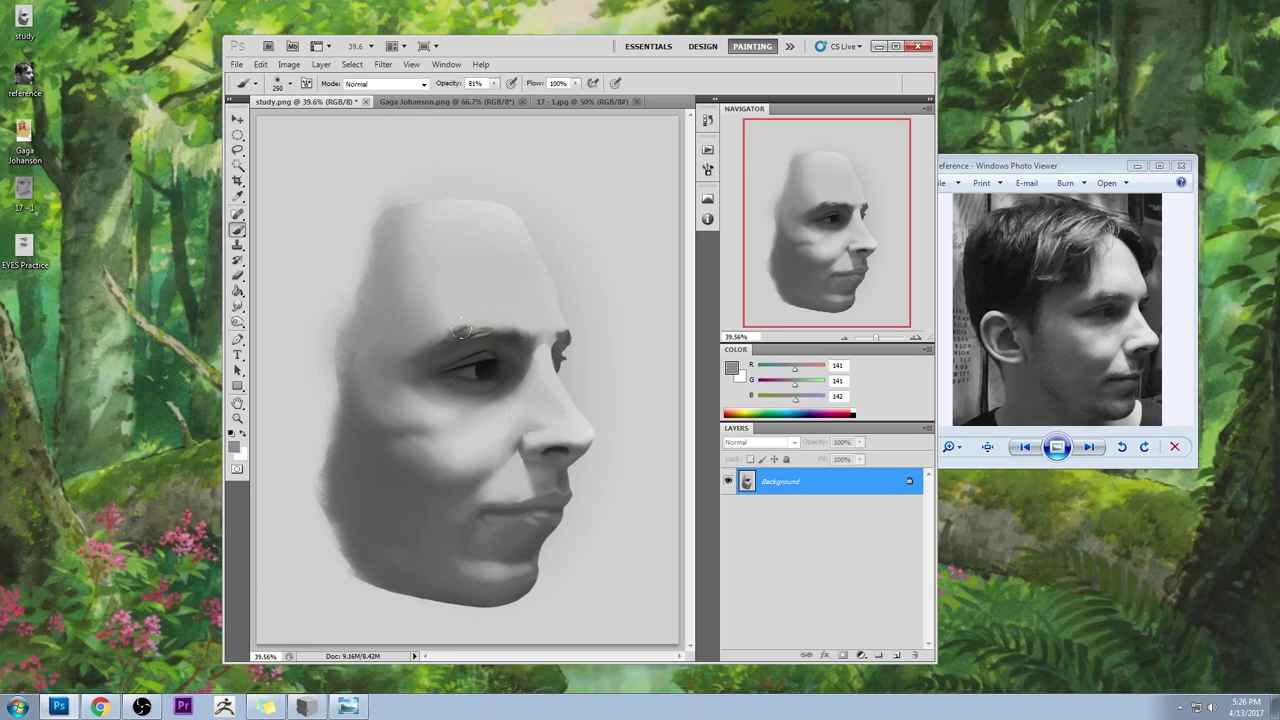
{"action": "key", "text": "ctrl+minus"}
{"action": "right_click", "coordinate": [552, 352]}
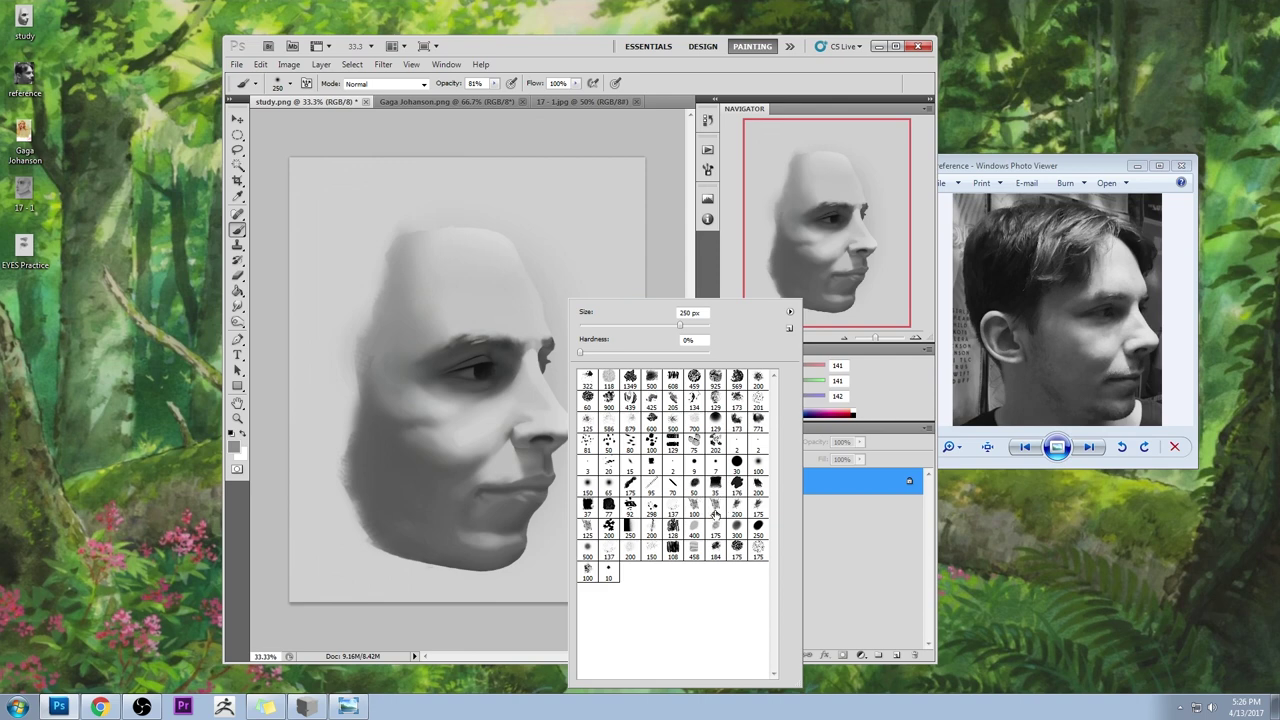
{"action": "left_click", "coordinate": [715, 510]}
{"action": "left_click", "coordinate": [682, 176]}
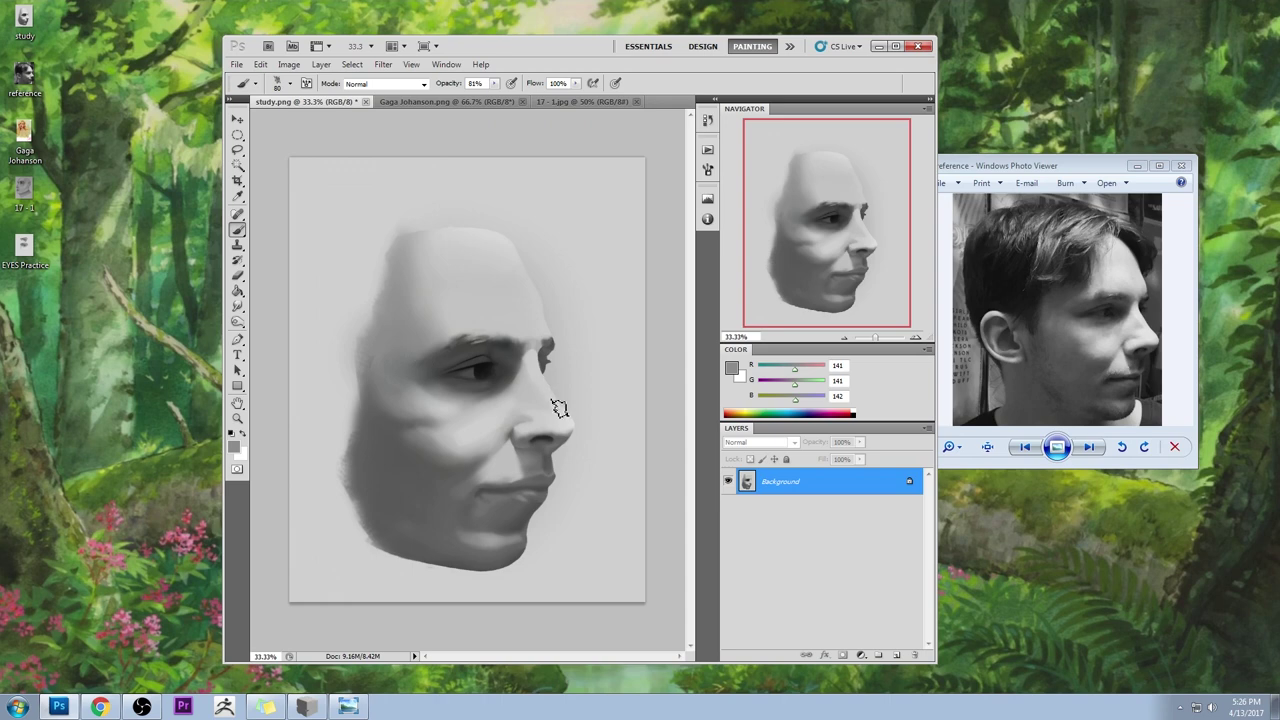
- Darken the line between the lips with a reduced textured brush and a dark grey sampled from the nostril
{"action": "left_click", "coordinate": [543, 436], "text": "alt"}
{"action": "key", "text": "bracketleft"}
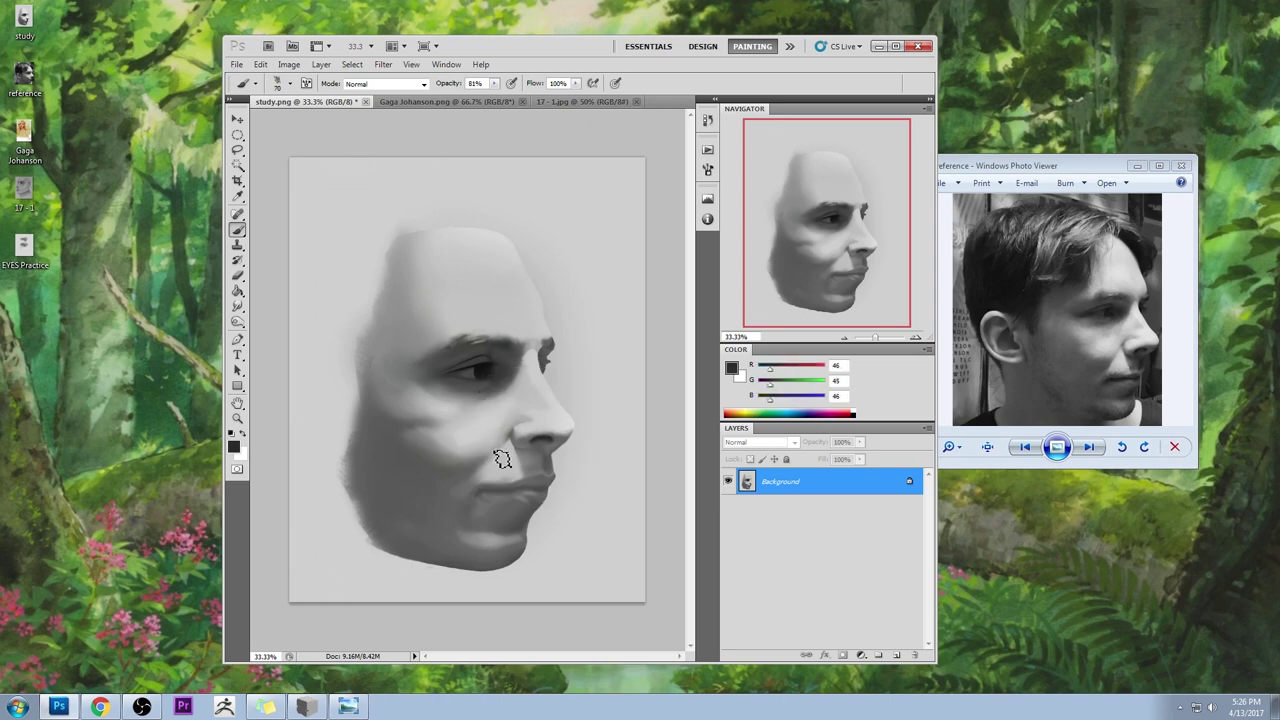
{"action": "key", "text": "bracketleft"}
{"action": "key", "text": "bracketleft"}
{"action": "key", "text": "bracketleft"}
{"action": "key", "text": "bracketleft"}
{"action": "left_click_drag", "start_coordinate": [492, 499], "coordinate": [516, 498]}
{"action": "key", "text": "bracketright"}
{"action": "key", "text": "bracketleft"}
{"action": "key", "text": "bracketleft"}
{"action": "key", "text": "bracketleft"}
- Touch up the near eye and its lids with the 20 px textured brush, using dark tones sampled around the eye
{"action": "left_click", "coordinate": [465, 388], "text": "alt"}
{"action": "left_click", "coordinate": [464, 375], "text": "alt"}
{"action": "left_click", "coordinate": [483, 366], "text": "alt"}
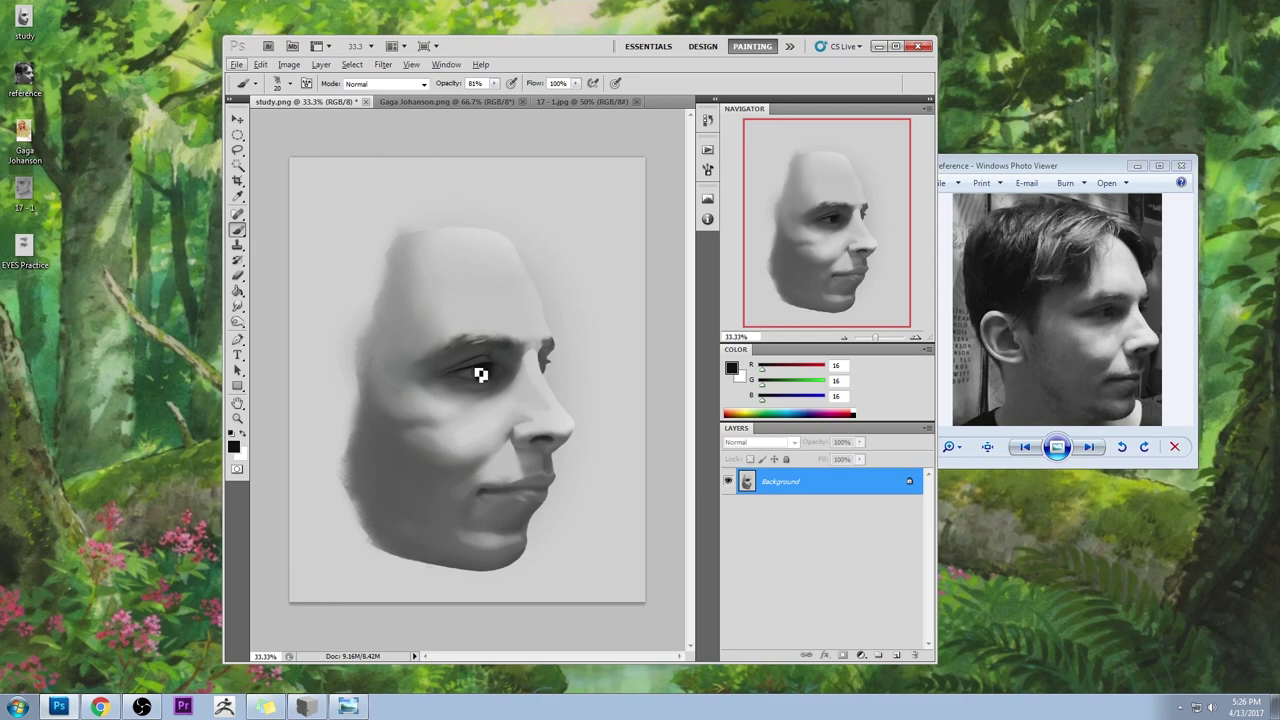
{"action": "left_click", "coordinate": [459, 372], "text": "alt"}
{"action": "left_click", "coordinate": [472, 364], "text": "alt"}
- Shade the eyebrow and outer eye socket with an enlarged soft round brush at 29% opacity, using darks sampled from the eye
{"action": "right_click", "coordinate": [545, 340]}
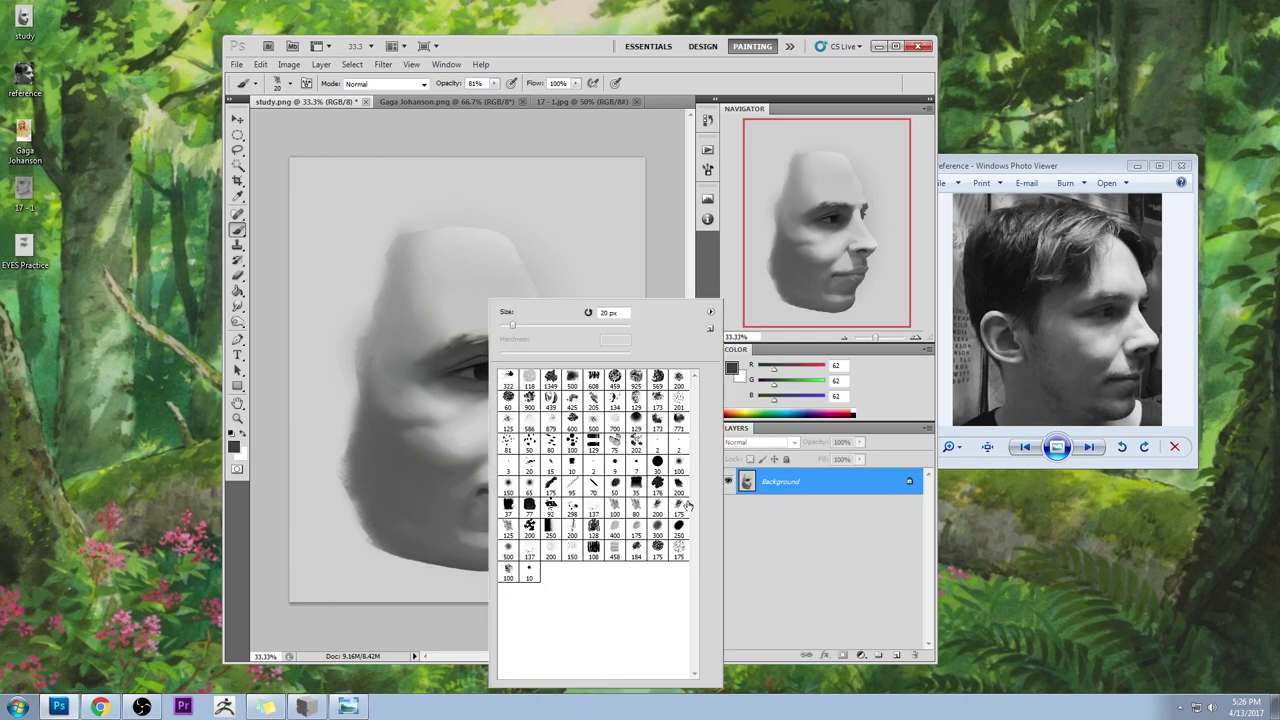
{"action": "left_click", "coordinate": [679, 462]}
{"action": "left_click", "coordinate": [493, 85]}
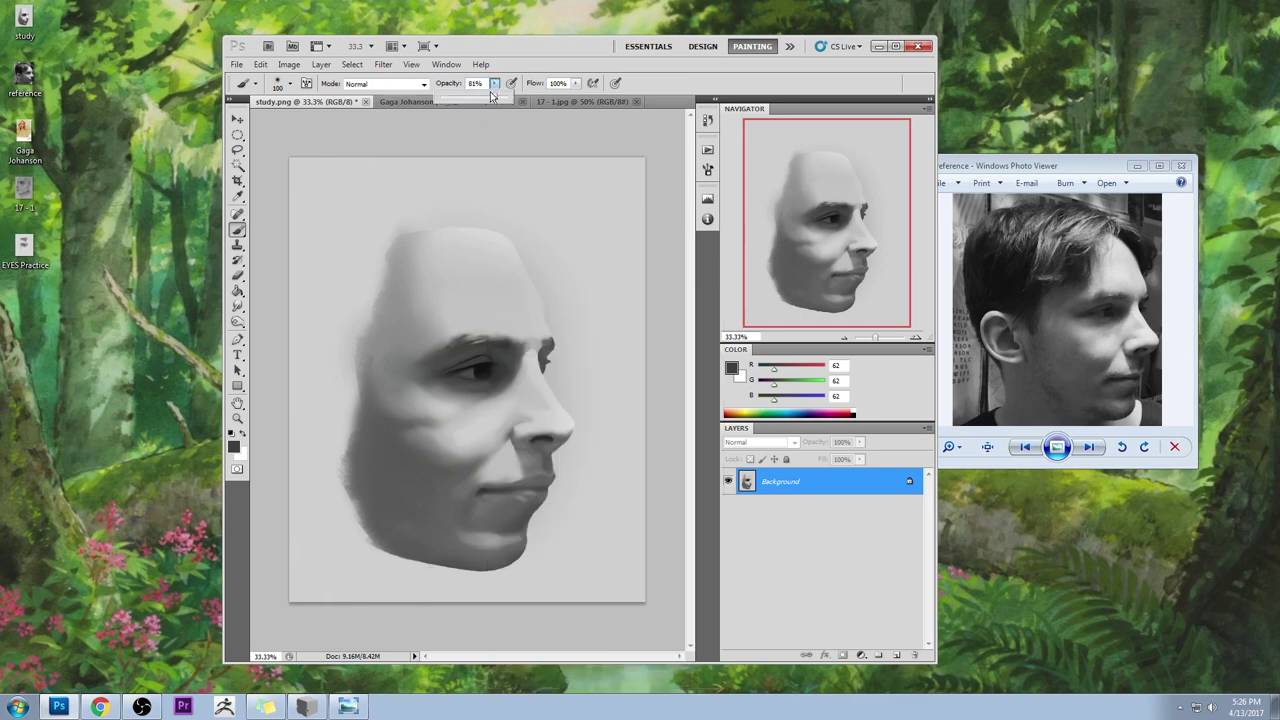
{"action": "left_click_drag", "start_coordinate": [490, 96], "coordinate": [472, 97]}
{"action": "left_click", "coordinate": [478, 364], "text": "alt"}
{"action": "key", "text": "bracketright"}
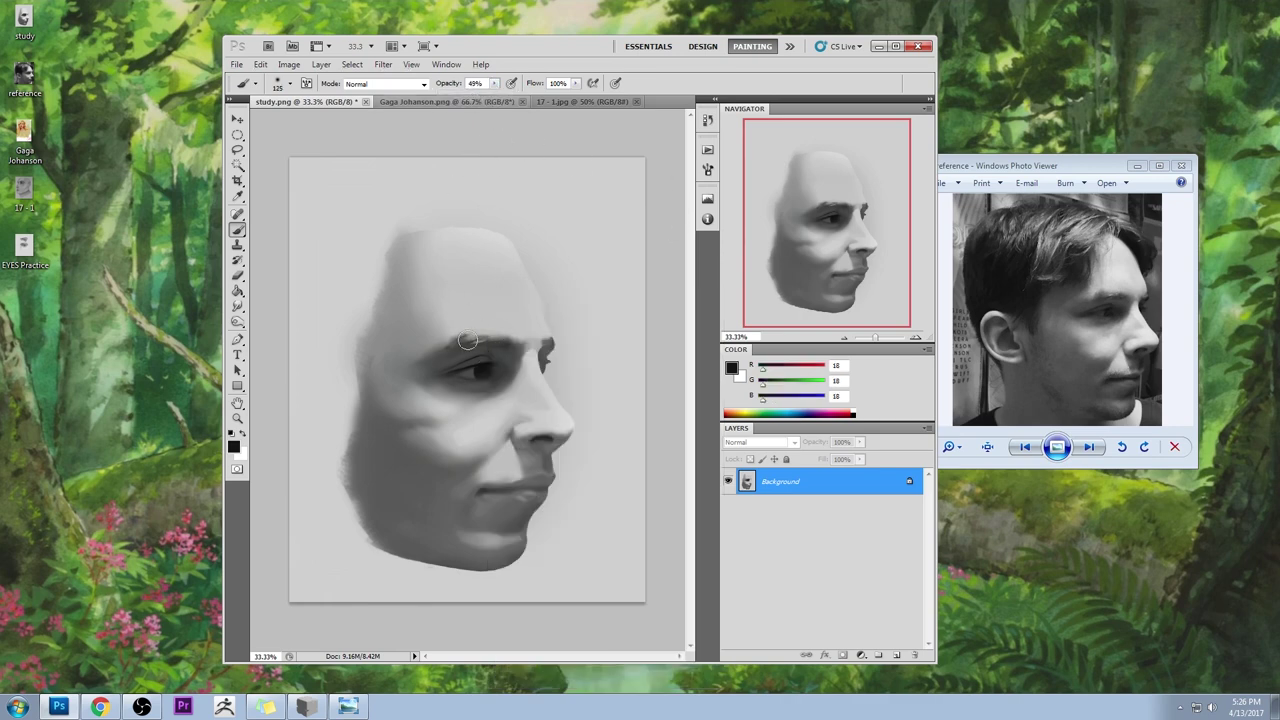
{"action": "key", "text": "2"}
{"action": "key", "text": "9"}
{"action": "left_click", "coordinate": [459, 368], "text": "alt"}
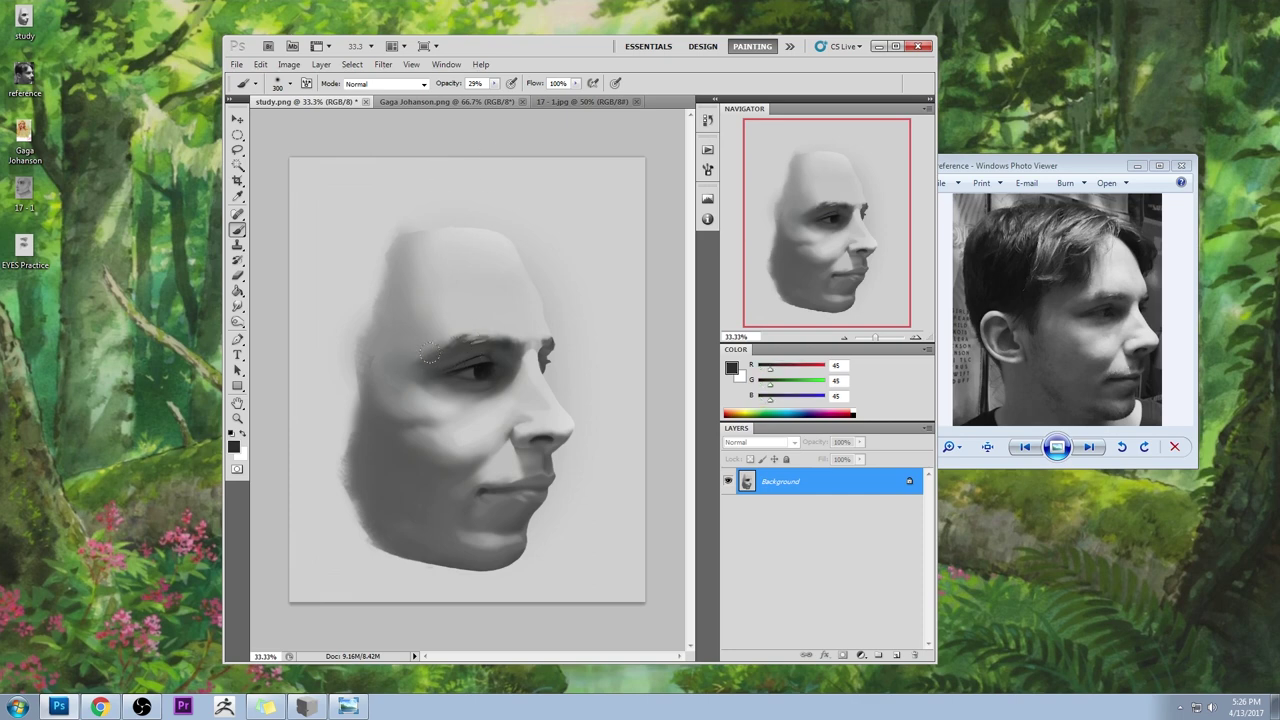
- Retouch the temple, cheek and forehead with the 80 px textured brush at 50% opacity, using light greys sampled from the face
{"action": "left_click", "coordinate": [406, 376], "text": "alt"}
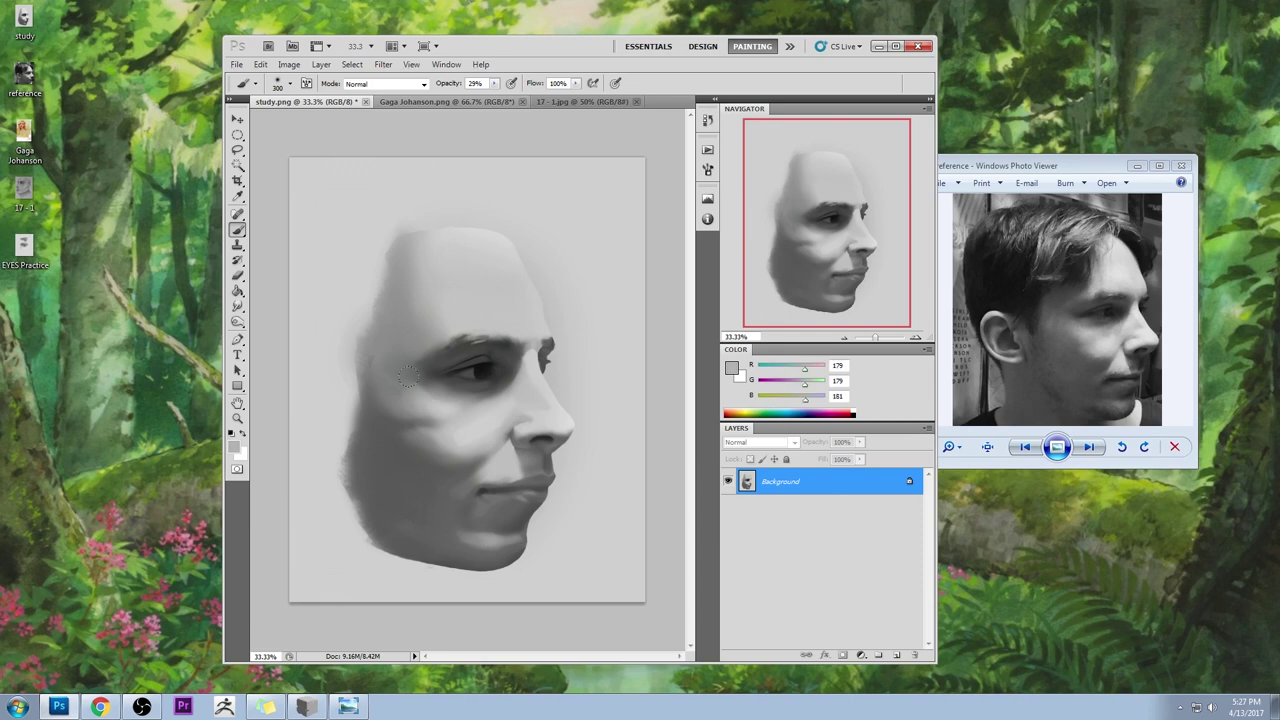
{"action": "right_click", "coordinate": [582, 298]}
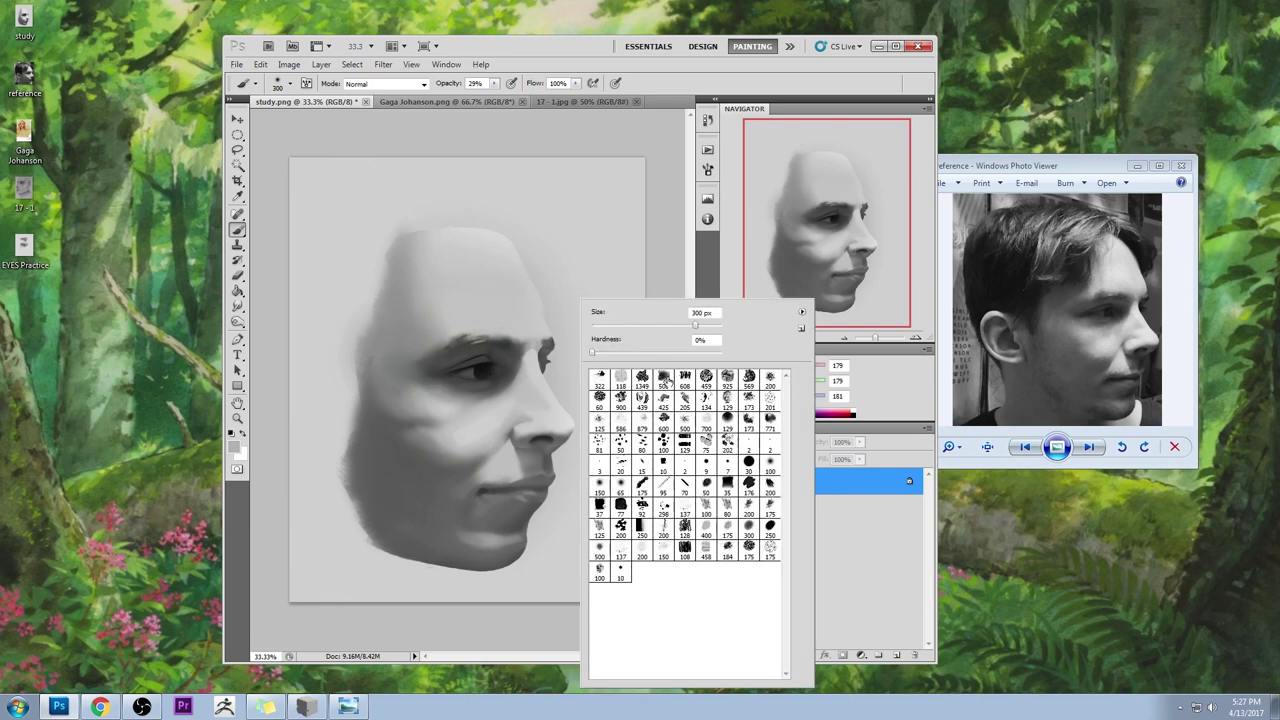
{"action": "left_click", "coordinate": [680, 151]}
{"action": "left_click", "coordinate": [494, 84]}
{"action": "left_click", "coordinate": [509, 101]}
{"action": "left_click", "coordinate": [526, 134]}
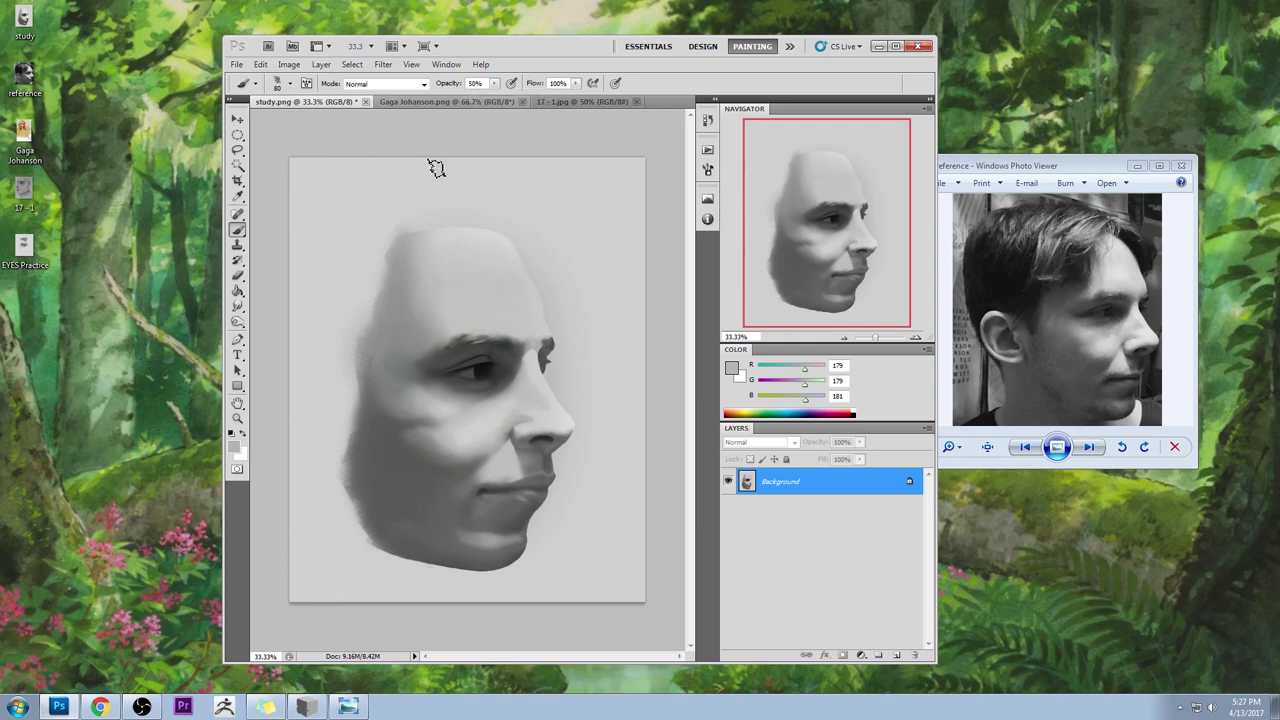
{"action": "left_click", "coordinate": [435, 398], "text": "alt"}
{"action": "left_click", "coordinate": [509, 310], "text": "alt"}
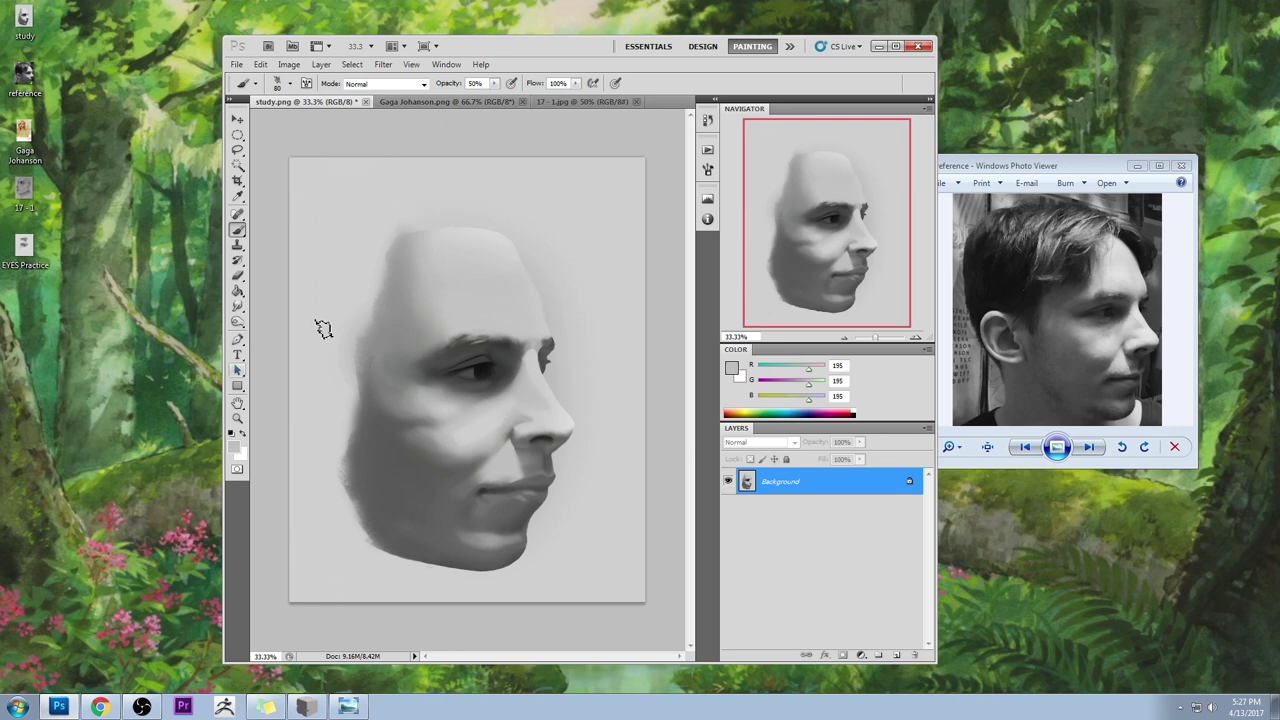
- Set up a 500 px soft round brush at 36% opacity with a dark grey sampled beside the near eye
{"action": "right_click", "coordinate": [503, 365]}
{"action": "left_click", "coordinate": [695, 462]}
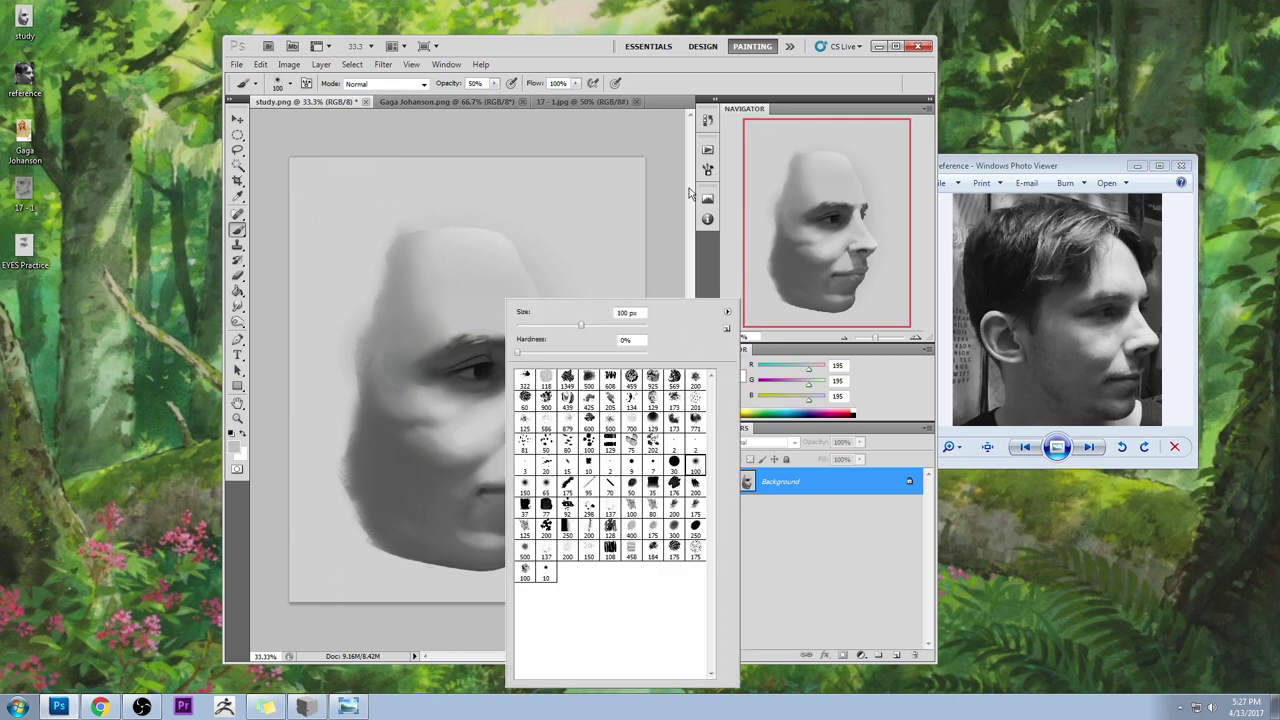
{"action": "left_click", "coordinate": [665, 174]}
{"action": "left_click", "coordinate": [500, 360], "text": "alt"}
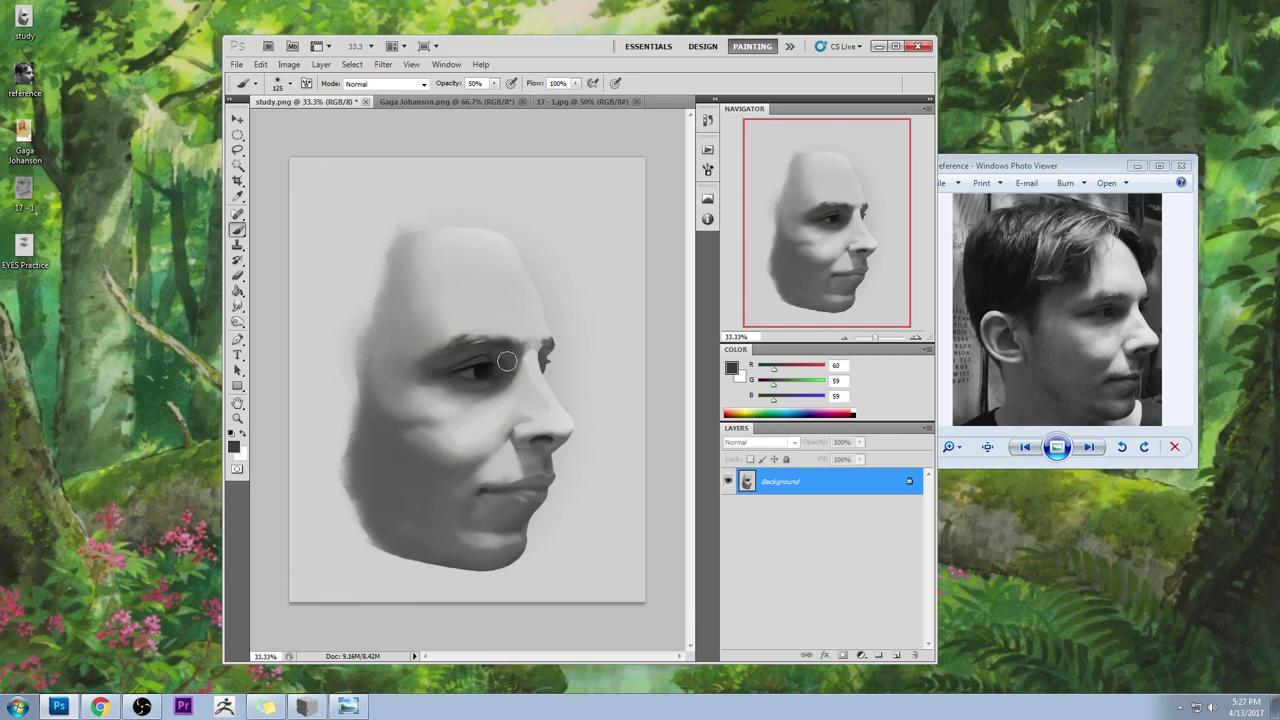
{"action": "left_click", "coordinate": [493, 84]}
{"action": "left_click_drag", "start_coordinate": [493, 84], "coordinate": [485, 97]}
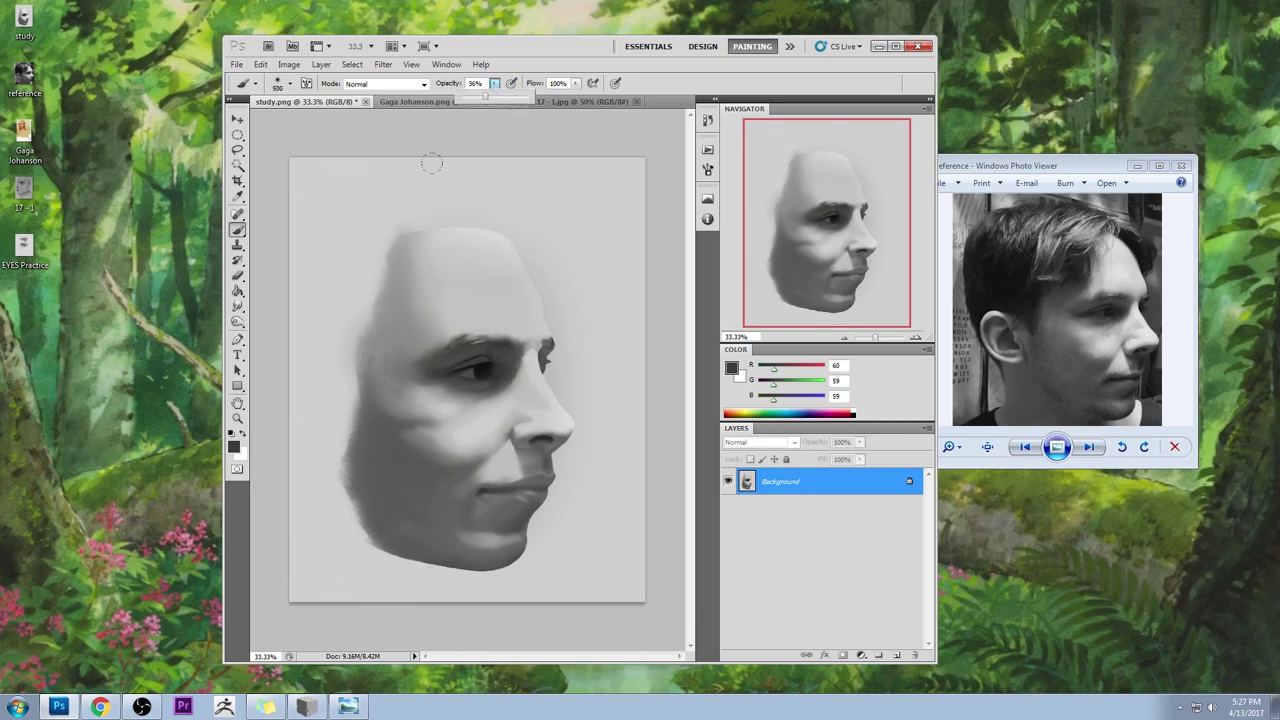
{"action": "left_click", "coordinate": [502, 368], "text": "alt"}
- Deepen the shadow at the inner corner of the near eye in Darken mode with a near-black sampled there
{"action": "left_click", "coordinate": [385, 84]}
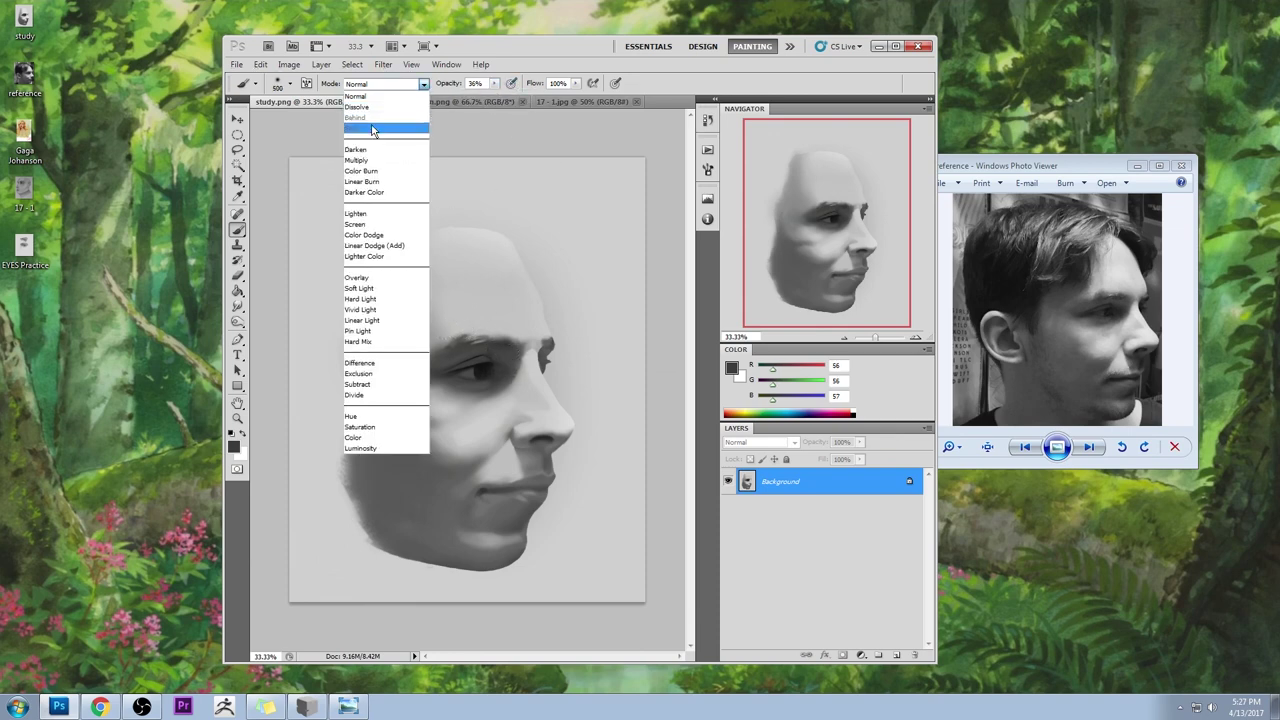
{"action": "left_click", "coordinate": [372, 135]}
{"action": "left_click", "coordinate": [503, 368], "text": "alt"}
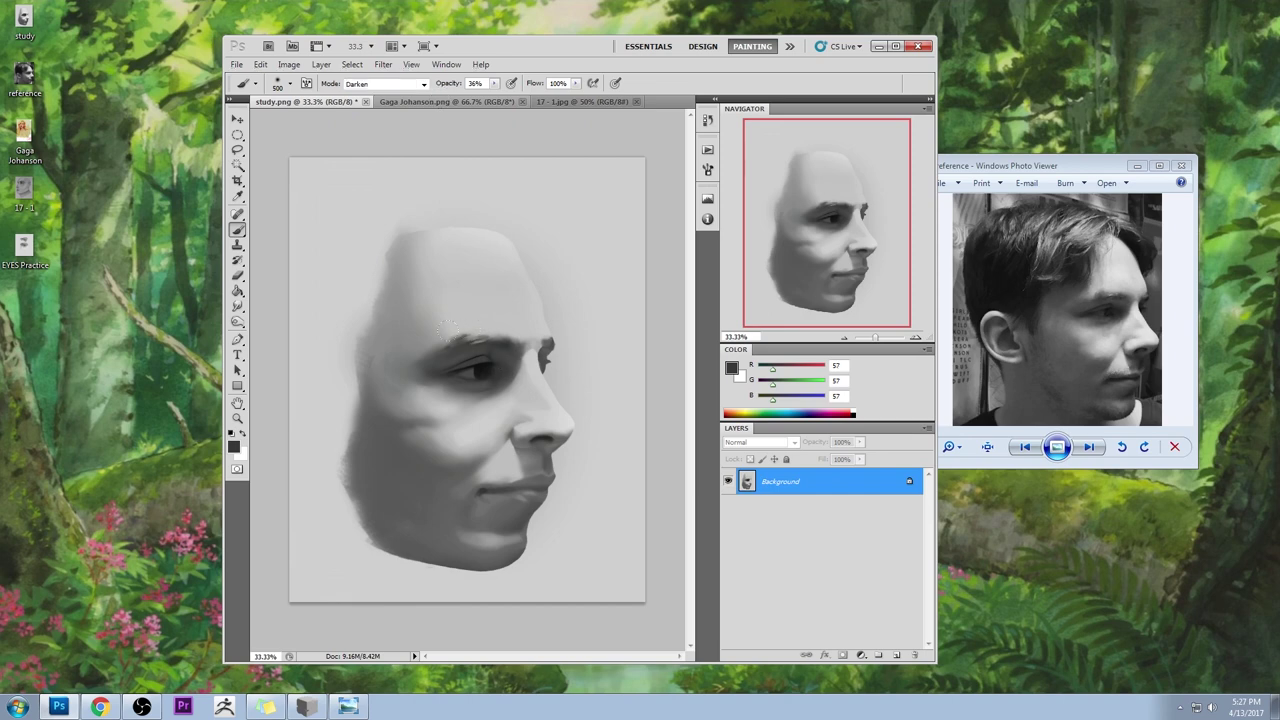
{"action": "left_click", "coordinate": [501, 361], "text": "alt"}
{"action": "left_click_drag", "start_coordinate": [494, 367], "coordinate": [495, 362]}
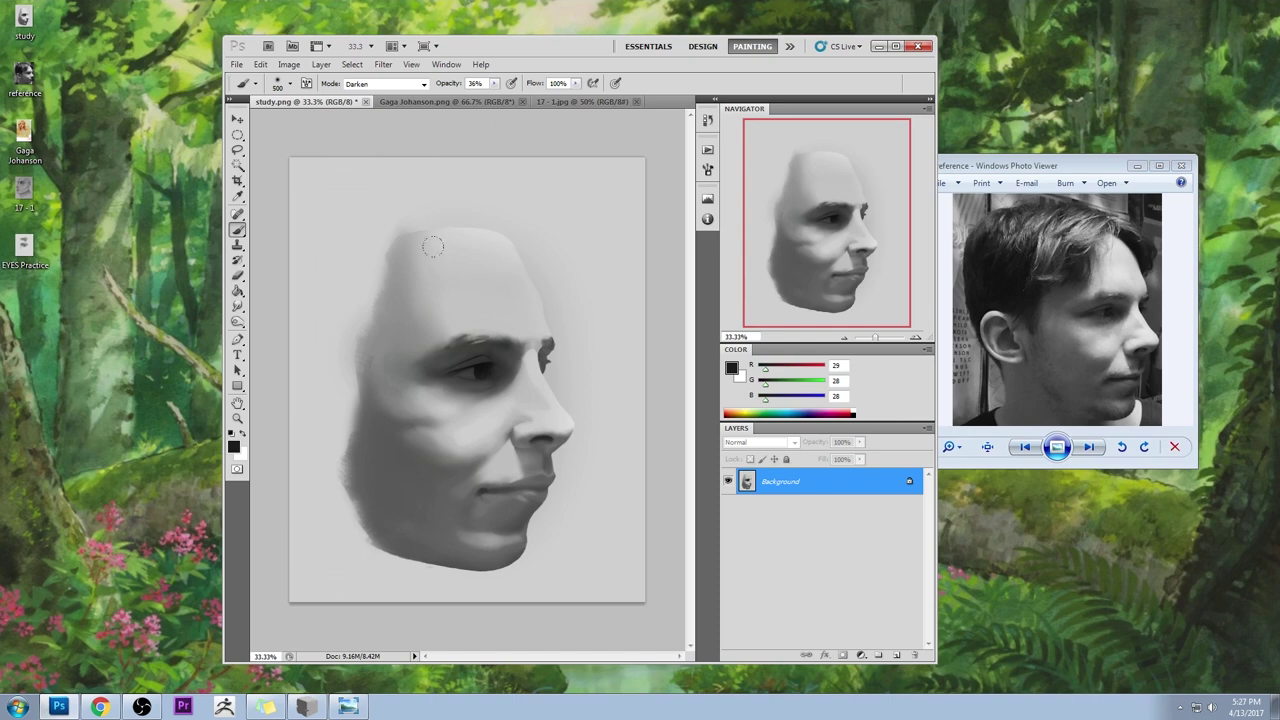
- Try to select the near eyebrow with the Magic Wand at a tolerance of 5
{"action": "left_click", "coordinate": [237, 322]}
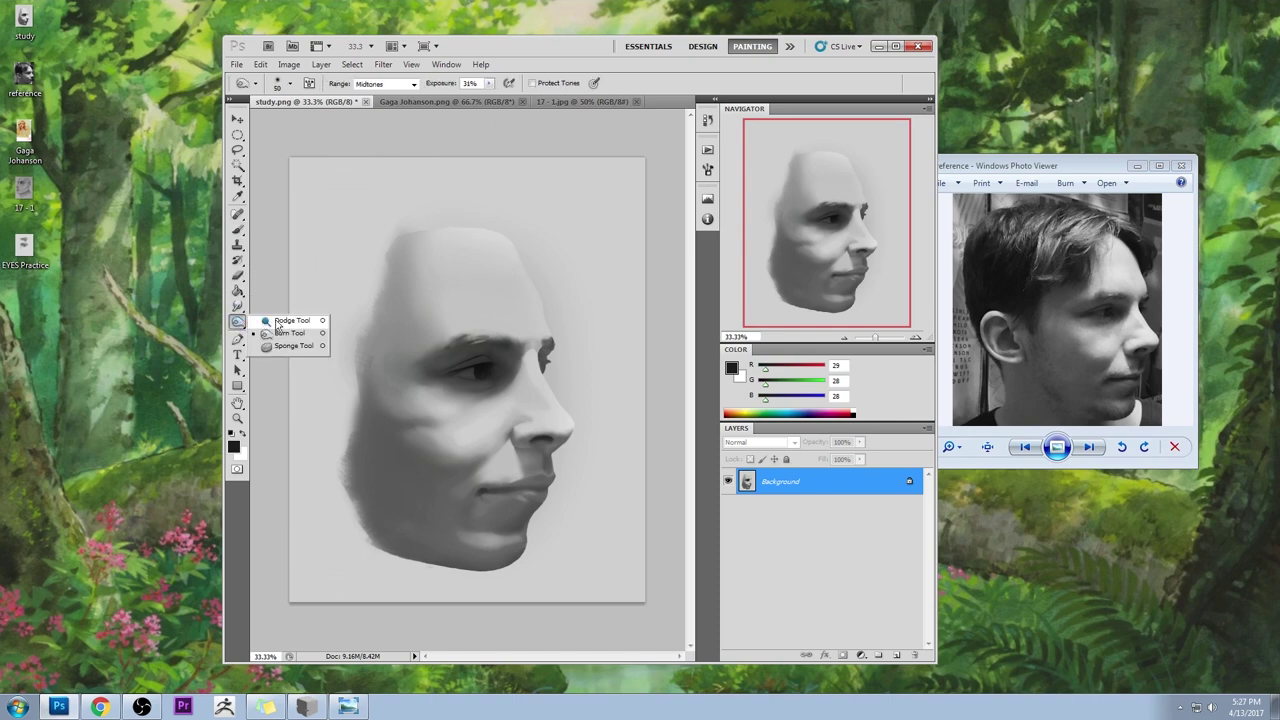
{"action": "left_click", "coordinate": [237, 167]}
{"action": "left_click", "coordinate": [478, 341]}
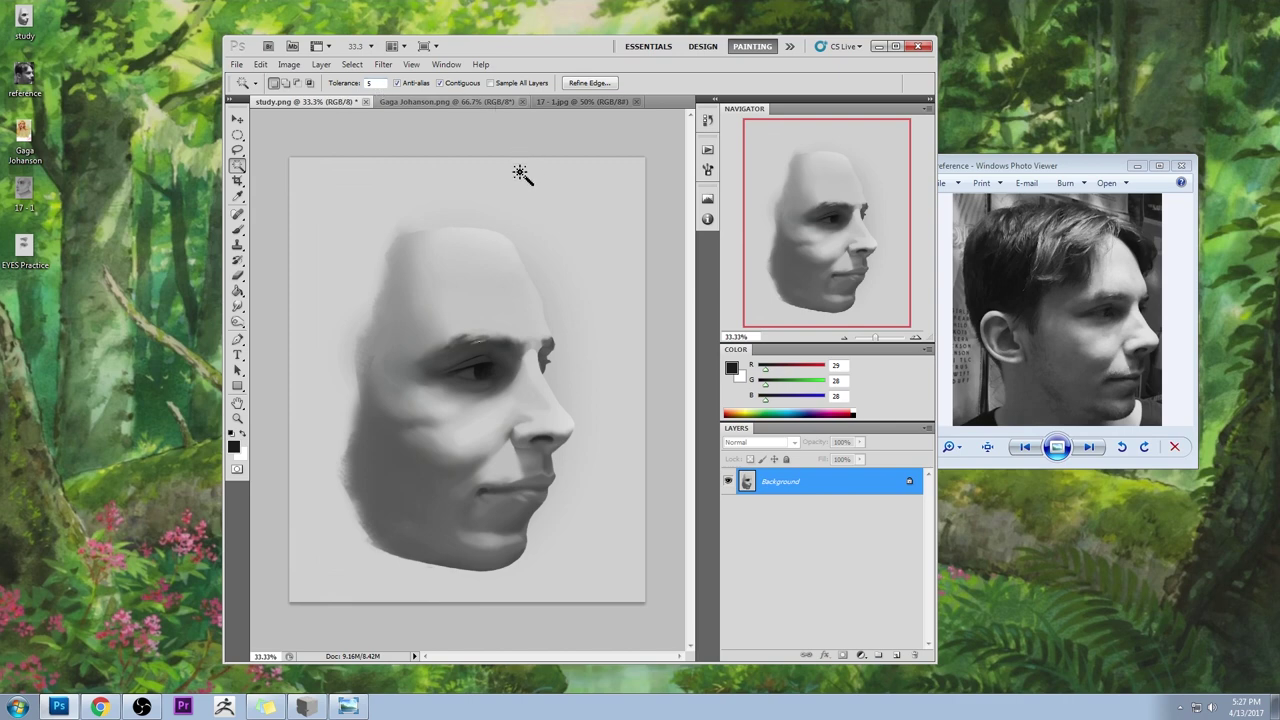
{"action": "key", "text": "ctrl+d"}
{"action": "left_click", "coordinate": [490, 346]}
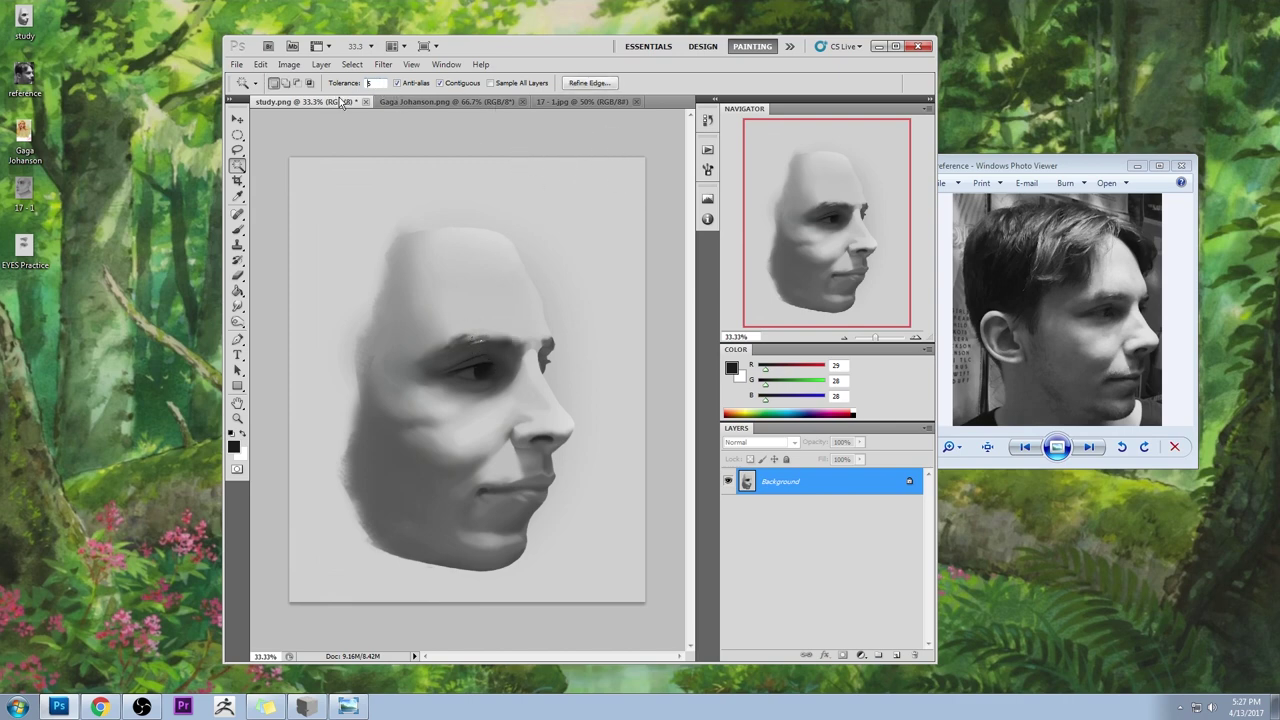
- Try to select the near eyebrow with the Magic Wand at a tolerance of 15, then clear the selection
{"action": "left_click", "coordinate": [489, 142]}
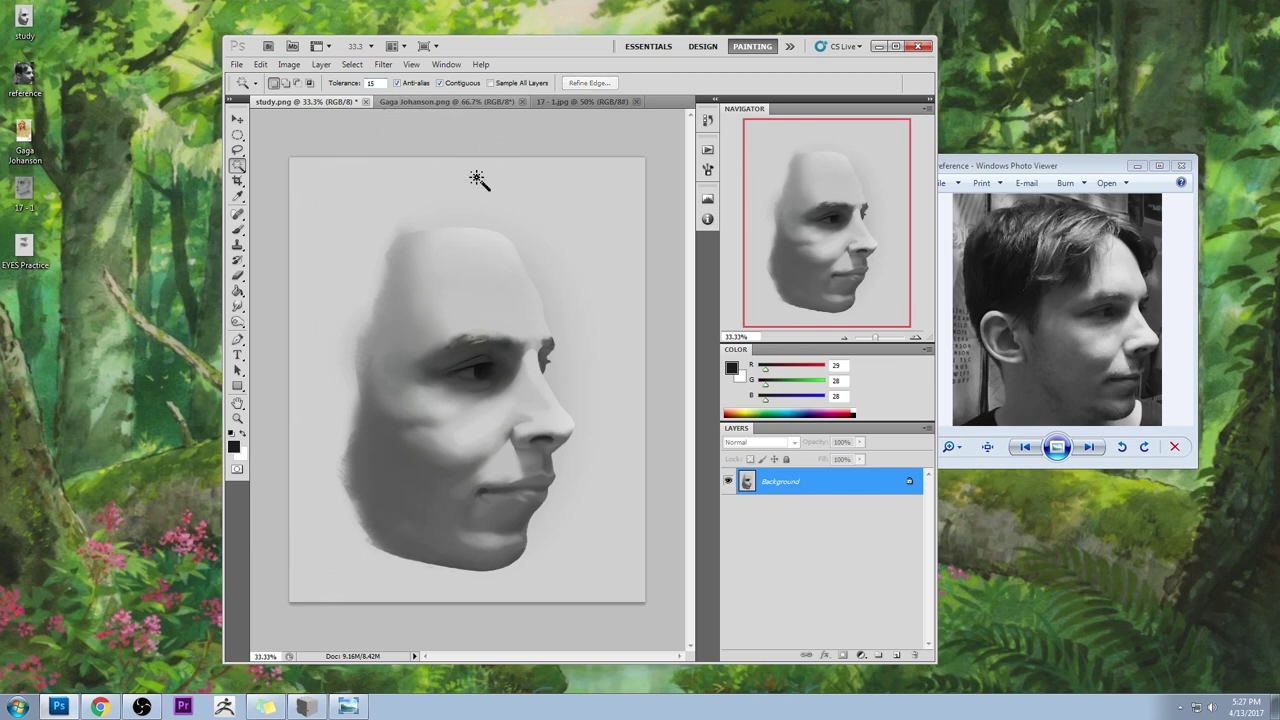
{"action": "left_click", "coordinate": [480, 343]}
{"action": "left_click", "coordinate": [480, 343]}
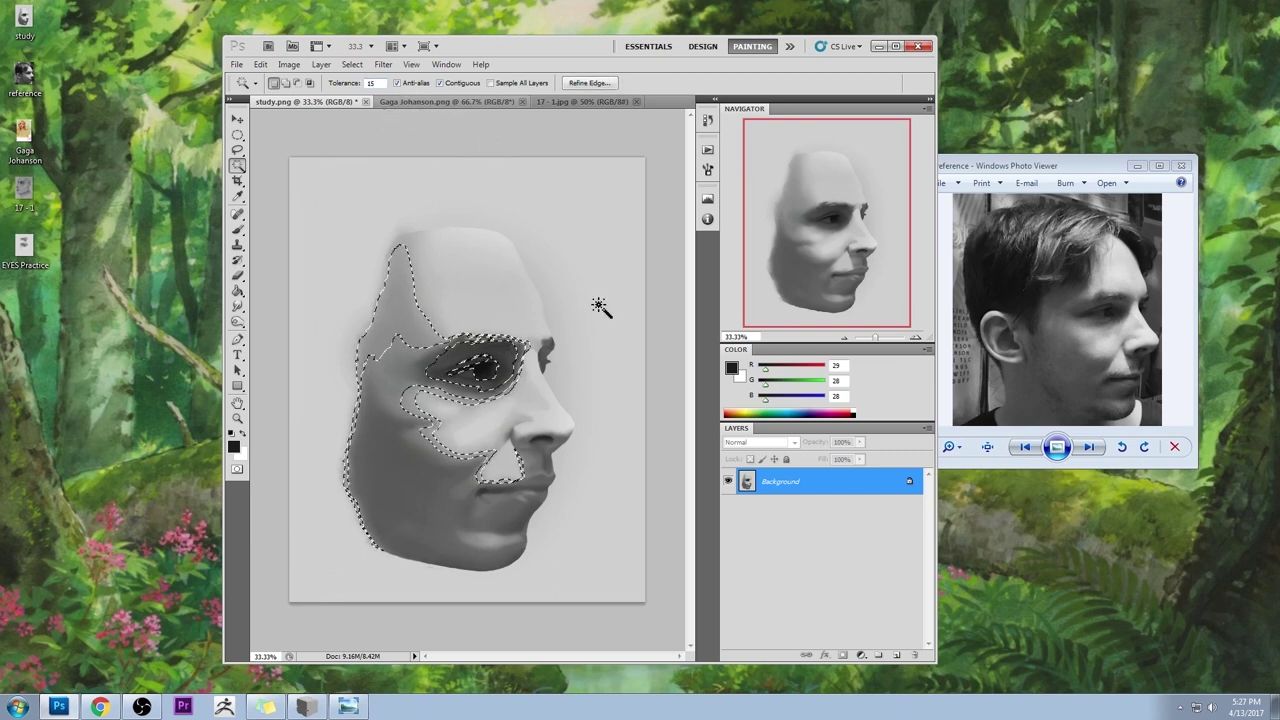
{"action": "key", "text": "ctrl+d"}
{"action": "left_click", "coordinate": [480, 350]}
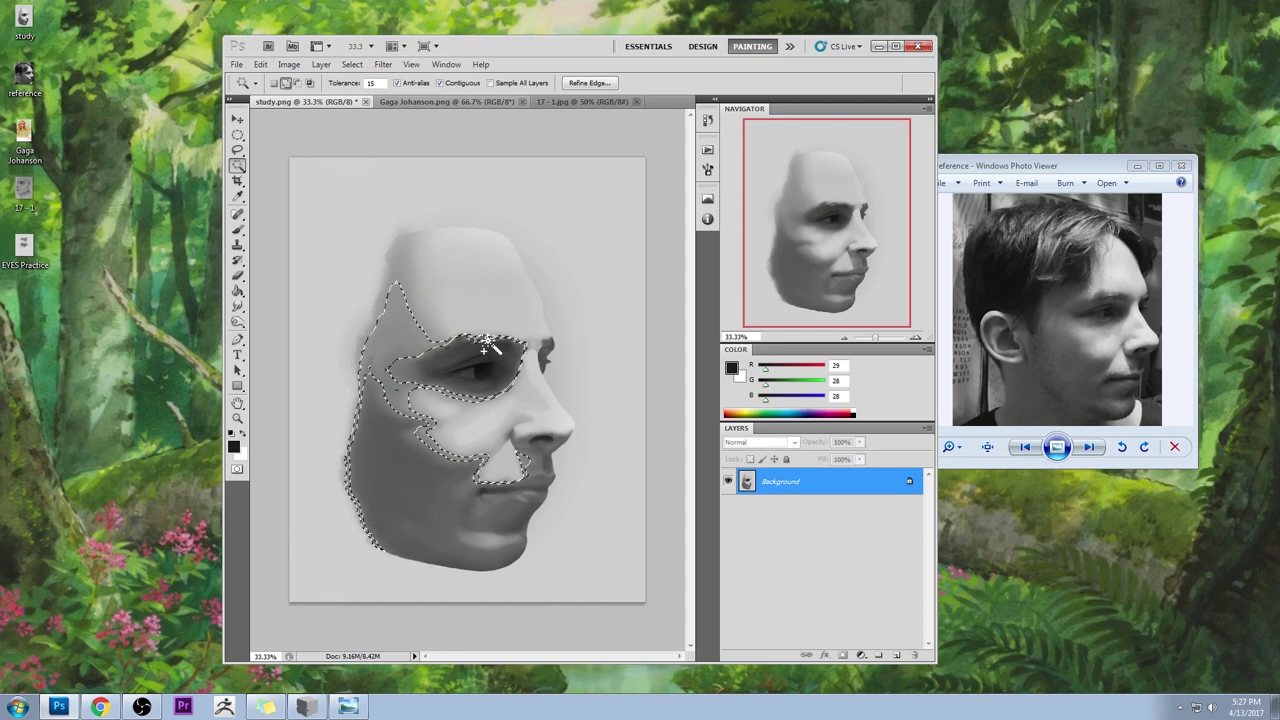
{"action": "key", "text": "ctrl+d"}
{"action": "left_click", "coordinate": [490, 338]}
{"action": "left_click", "coordinate": [498, 336]}
{"action": "key", "text": "ctrl+z"}
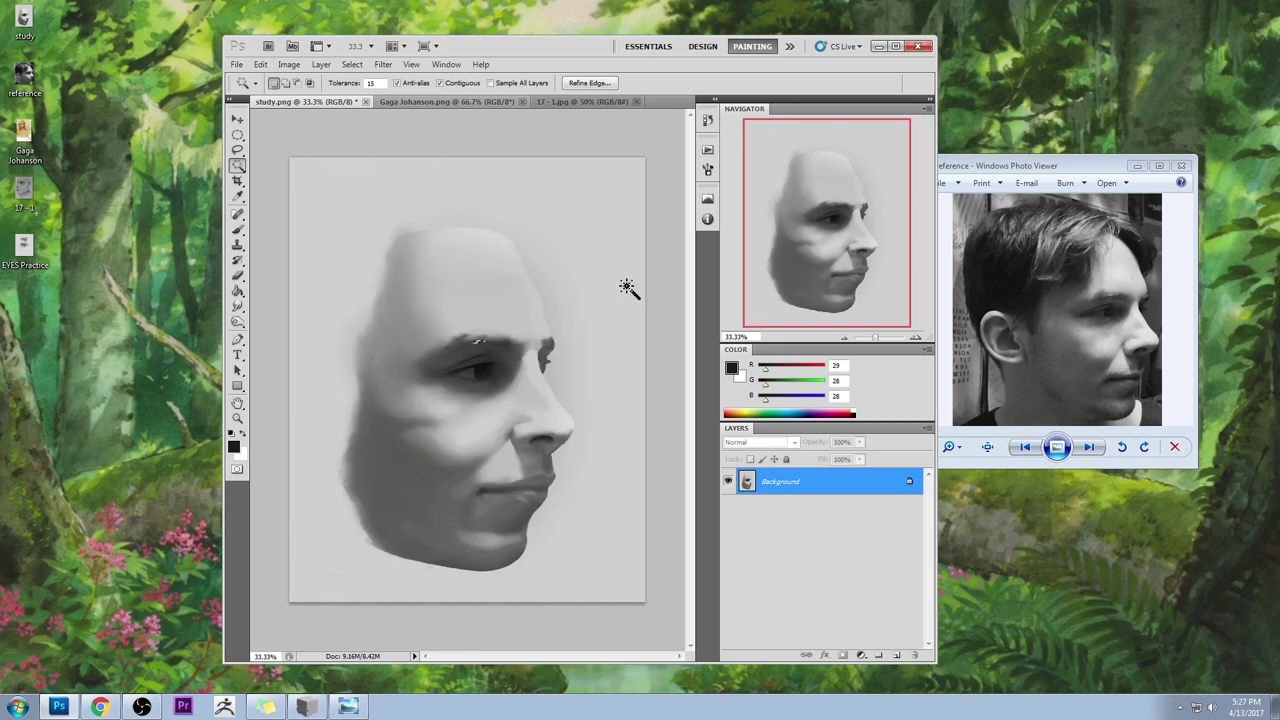
{"action": "key", "text": "m"}
{"action": "right_click", "coordinate": [507, 299]}
{"action": "left_click", "coordinate": [543, 305]}
- Brighten the forehead above the near eyebrow with the Dodge tool set to Highlights at 43% exposure
{"action": "key", "text": "b"}
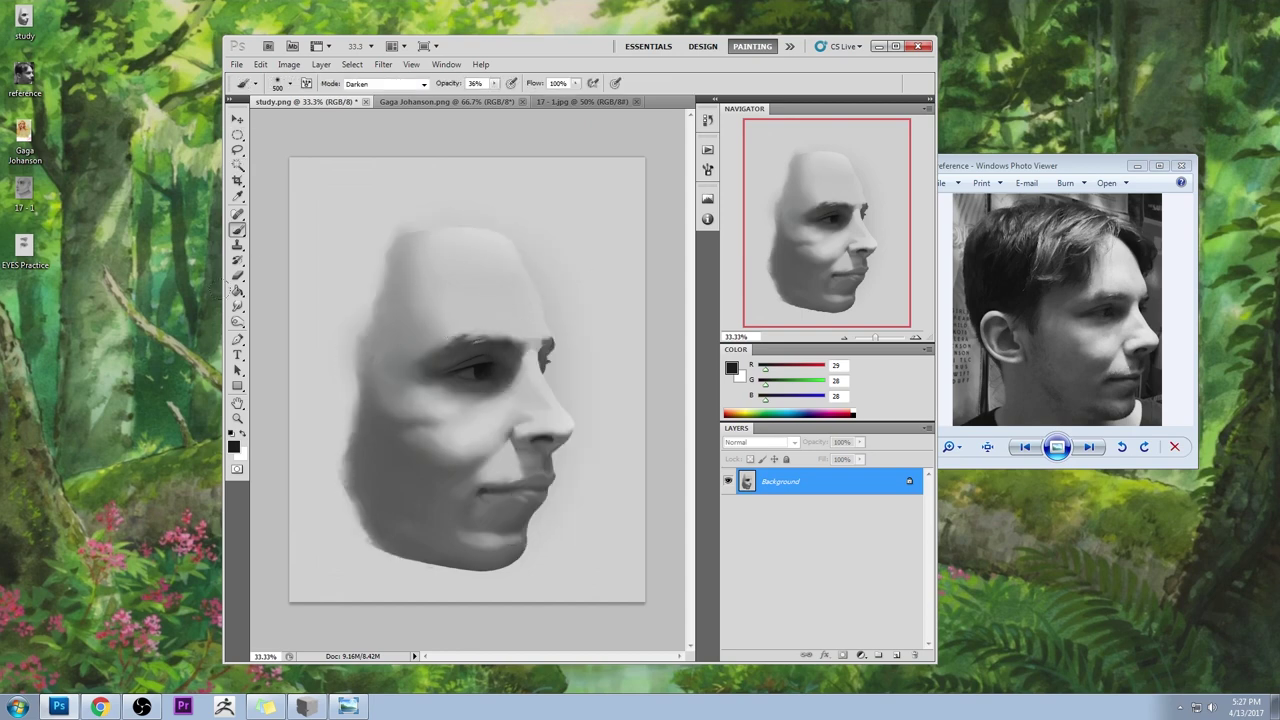
{"action": "right_click", "coordinate": [238, 322]}
{"action": "left_click", "coordinate": [270, 323]}
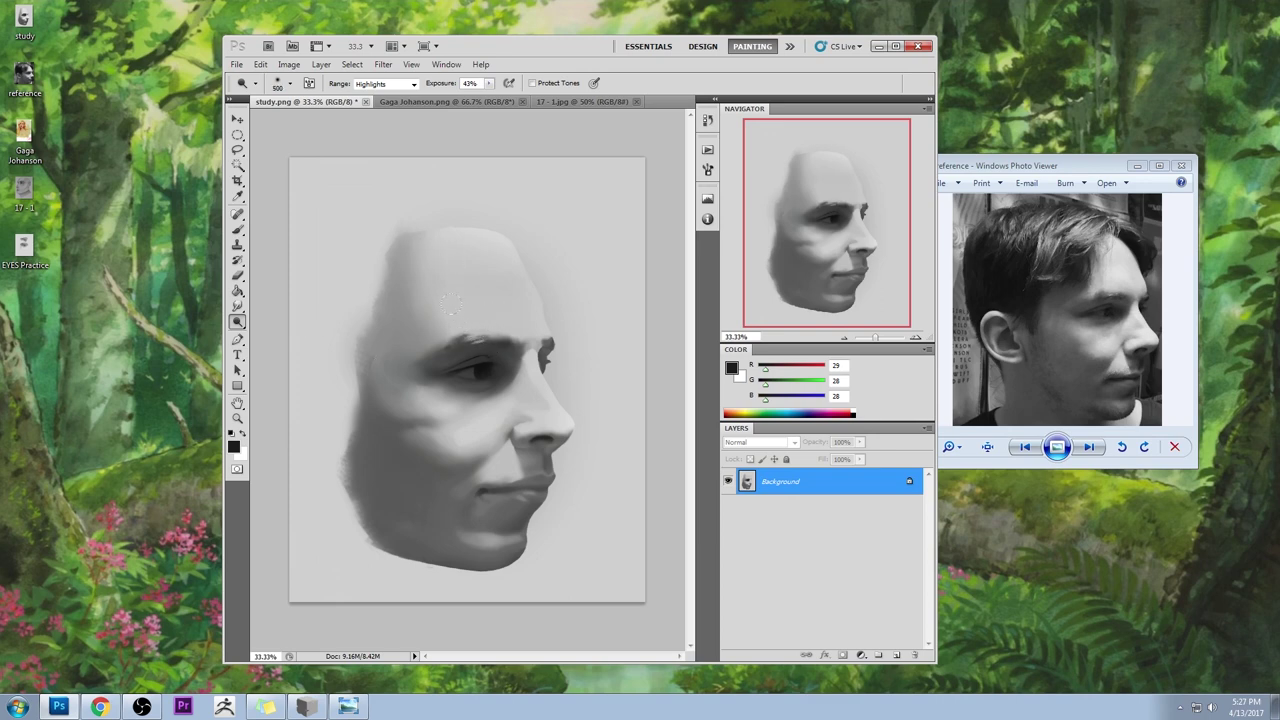
{"action": "left_click_drag", "start_coordinate": [478, 300], "coordinate": [522, 332]}
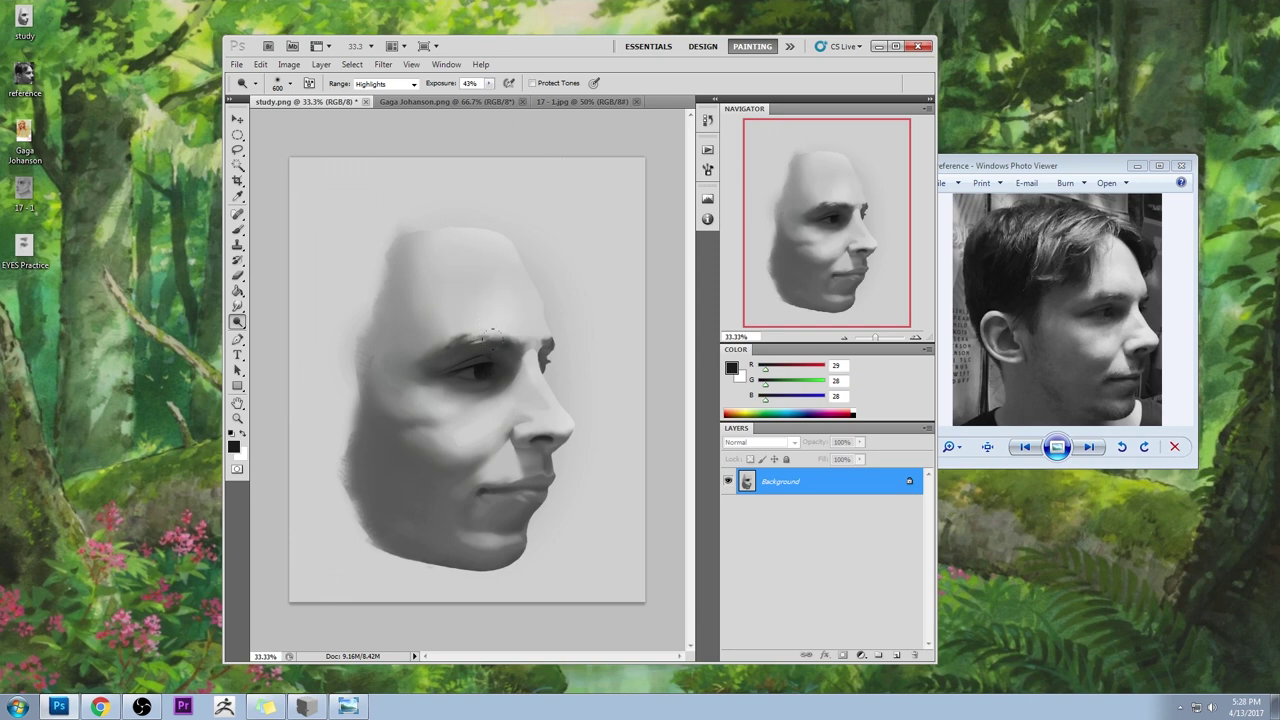
- Try to isolate the lit bridge of the nose with the Magic Wand at a tolerance of 5, then clear the selection
{"action": "left_click", "coordinate": [237, 166]}
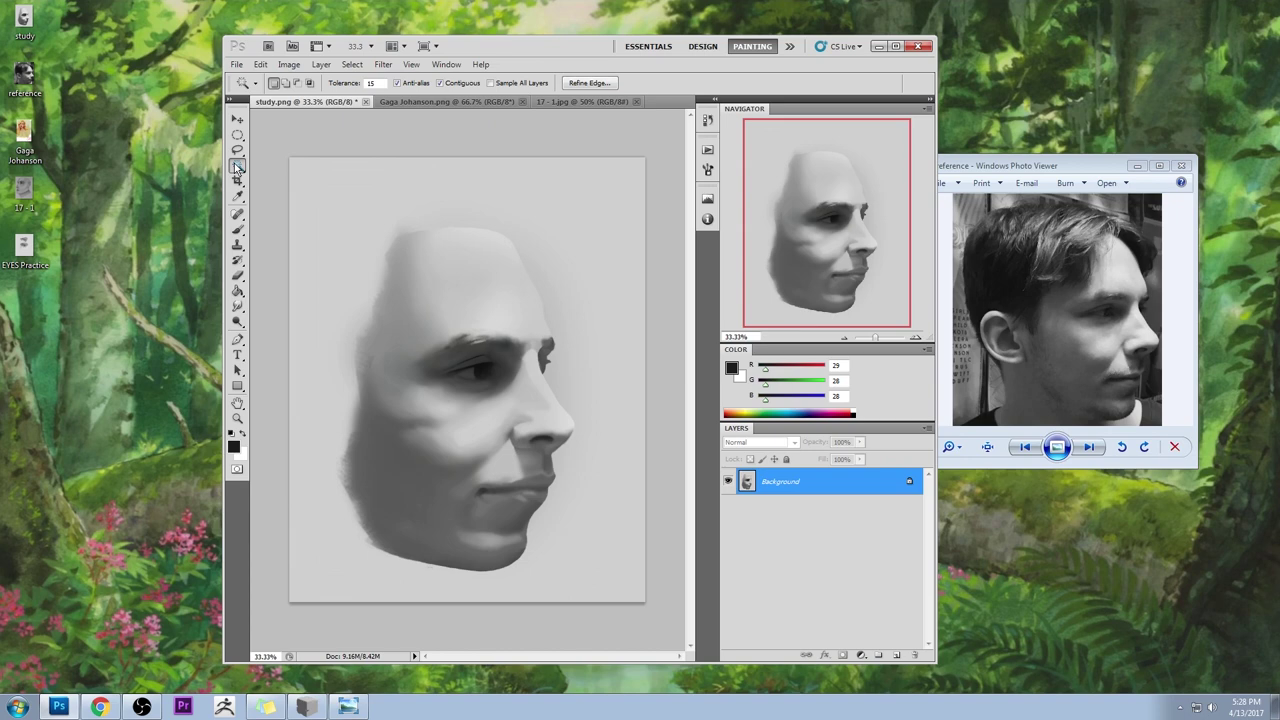
{"action": "left_click", "coordinate": [545, 395]}
{"action": "key", "text": "ctrl+d"}
{"action": "left_click_drag", "start_coordinate": [379, 83], "coordinate": [343, 99]}
{"action": "type", "text": "5"}
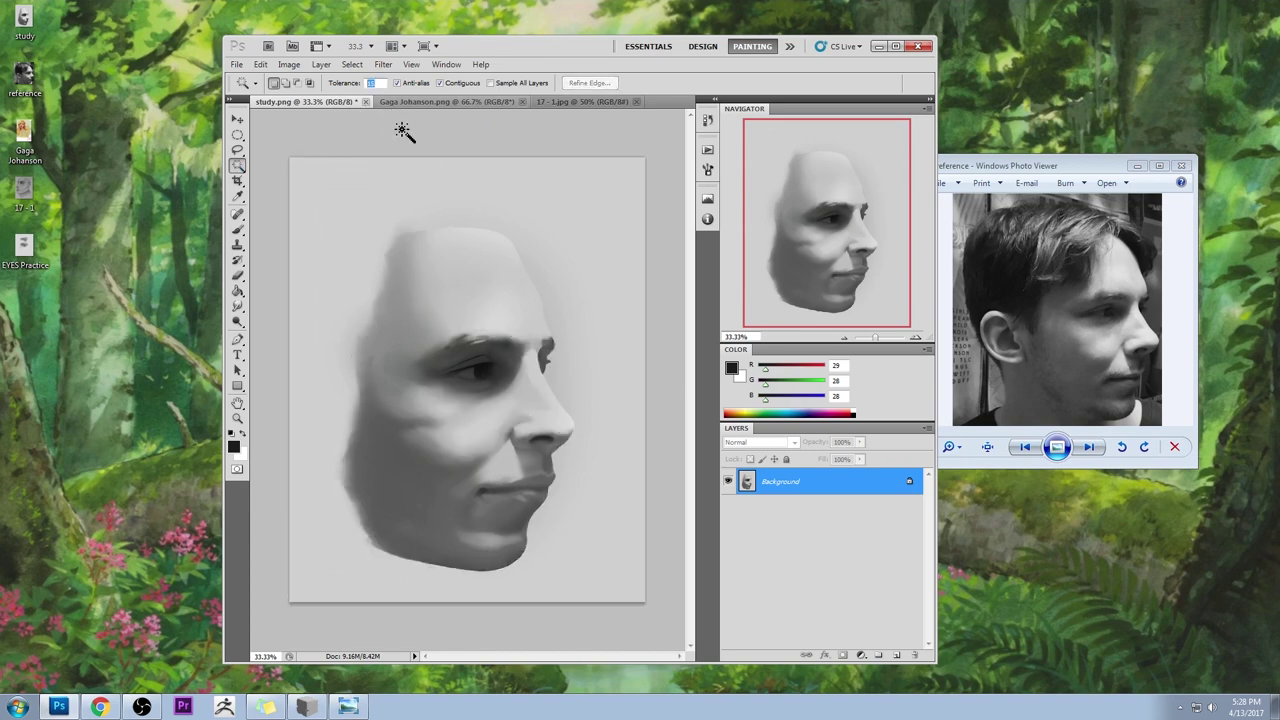
{"action": "left_click", "coordinate": [558, 390]}
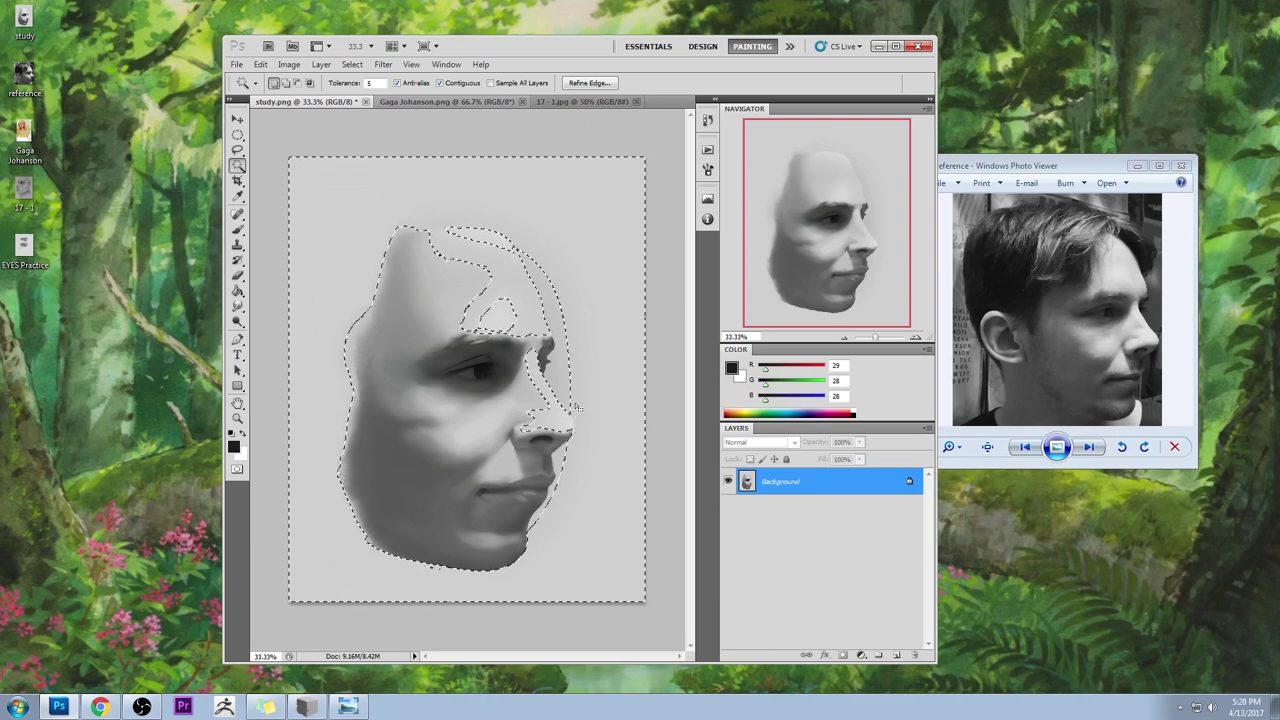
{"action": "left_click", "coordinate": [238, 324]}
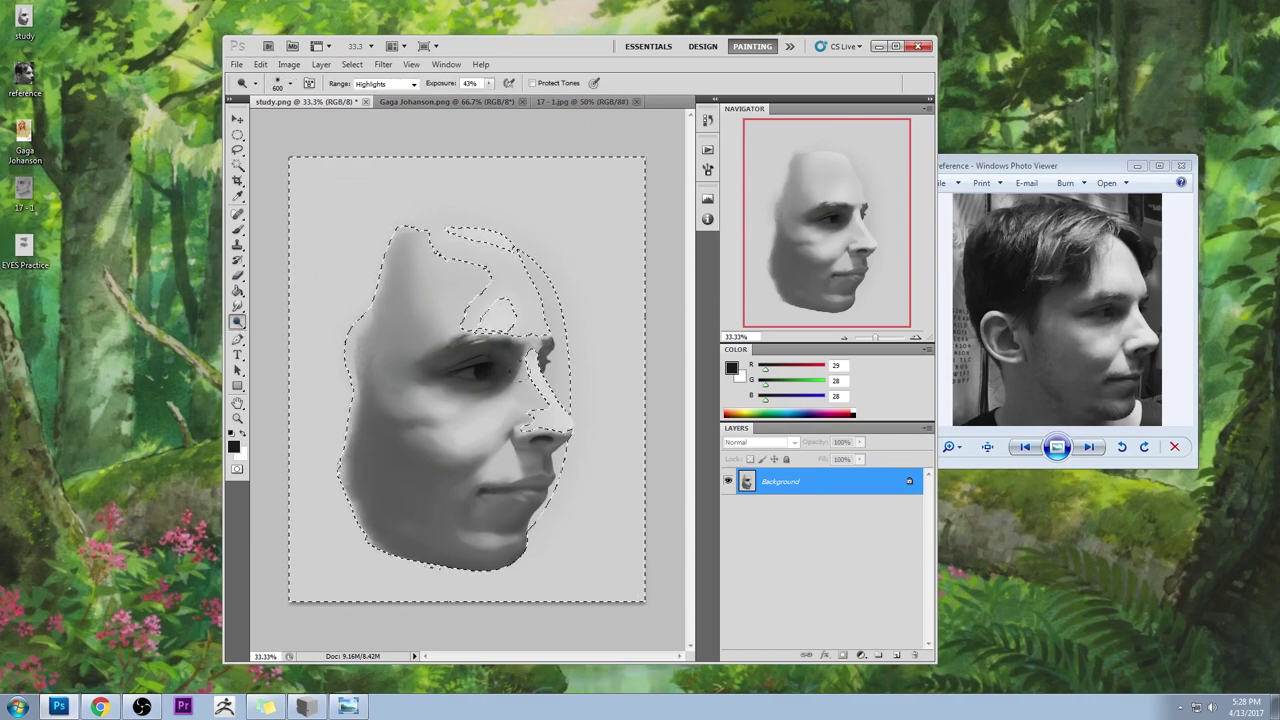
{"action": "key", "text": "m"}
{"action": "key", "text": "ctrl+d"}
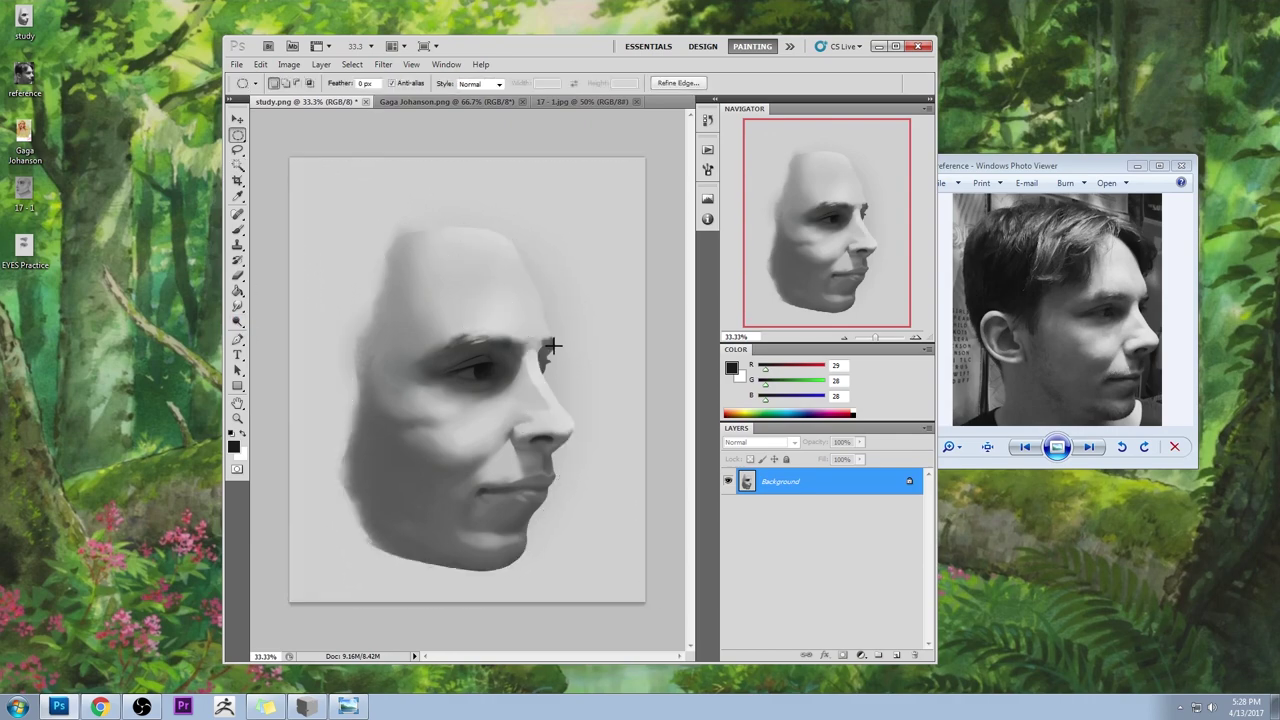
{"action": "key", "text": "b"}
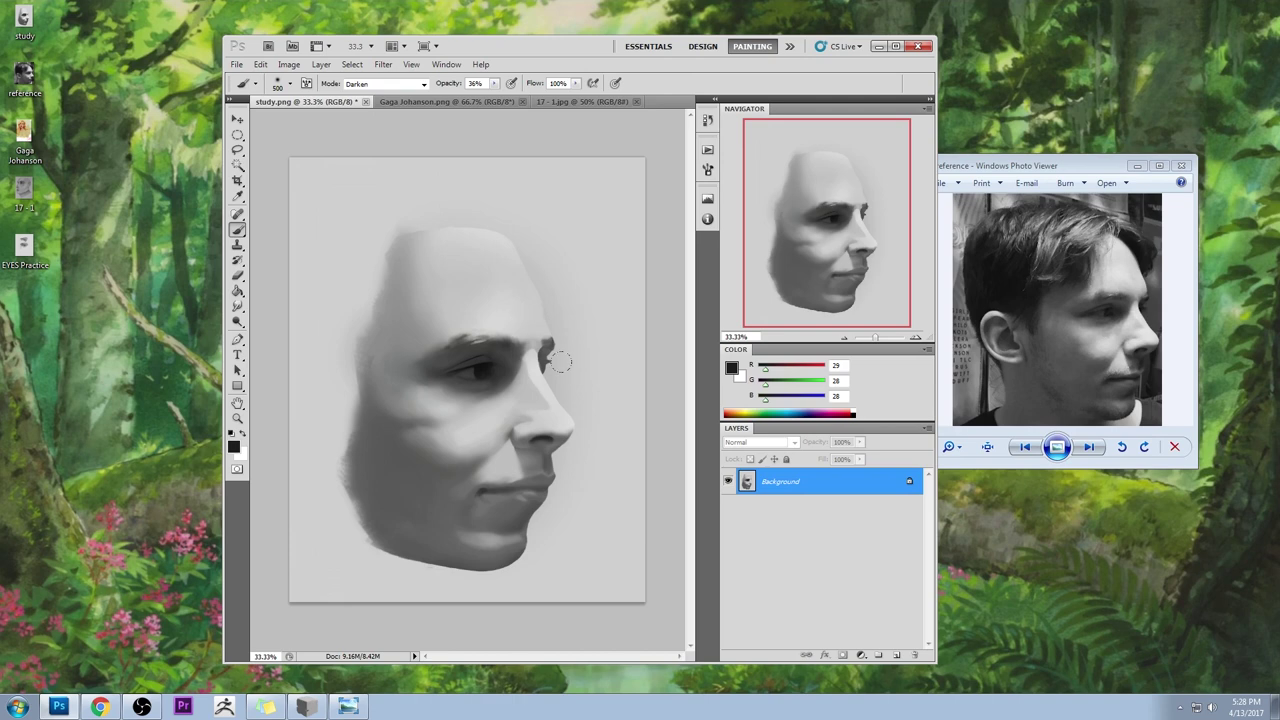
- Select the narrow background strip beside the forehead and nose with the Magic Wand at a tolerance of 1
{"action": "left_click", "coordinate": [237, 165]}
{"action": "left_click", "coordinate": [587, 306]}
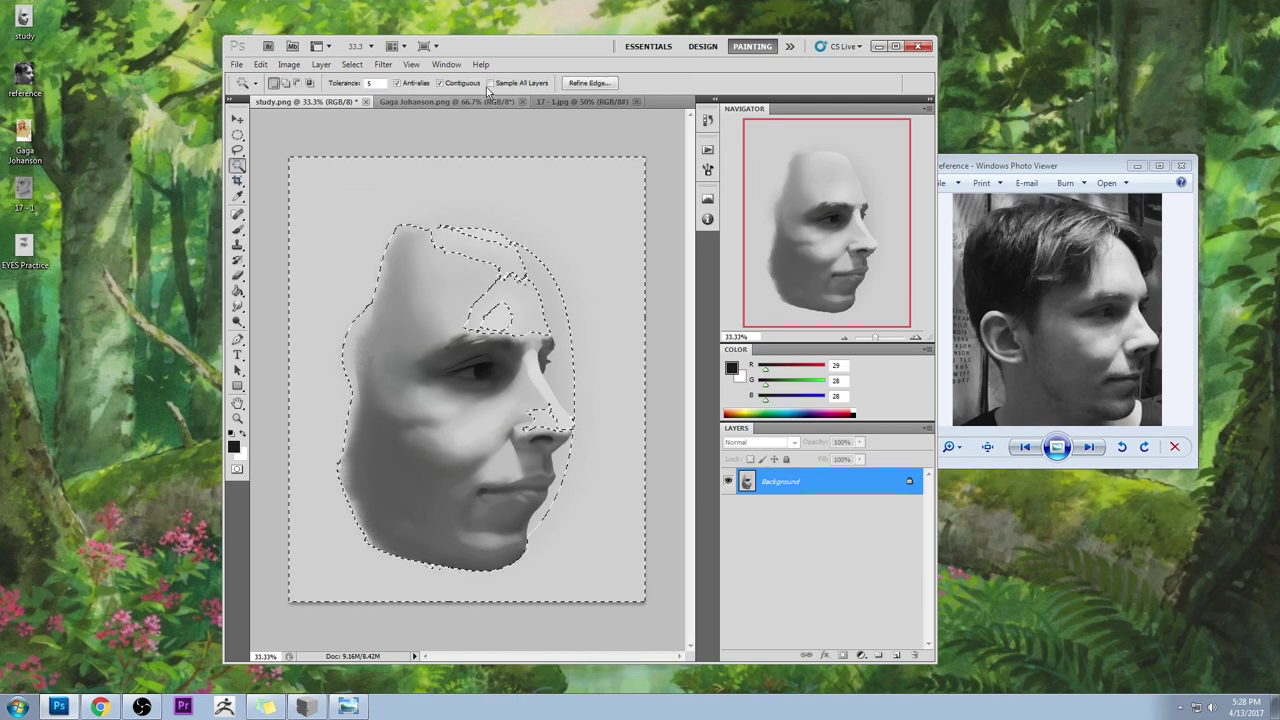
{"action": "left_click_drag", "start_coordinate": [367, 84], "coordinate": [417, 86]}
{"action": "type", "text": "1"}
{"action": "key", "text": "ctrl+d"}
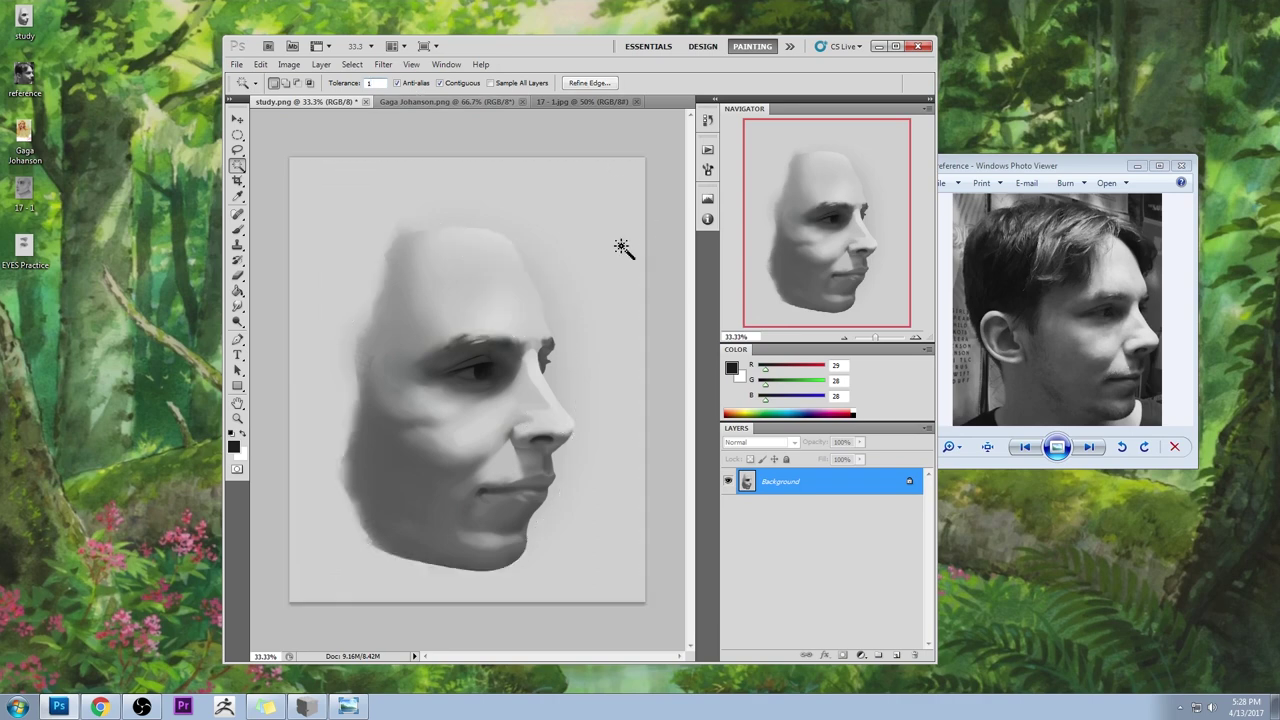
{"action": "left_click", "coordinate": [571, 300]}
{"action": "left_click", "coordinate": [560, 316], "text": "shift"}
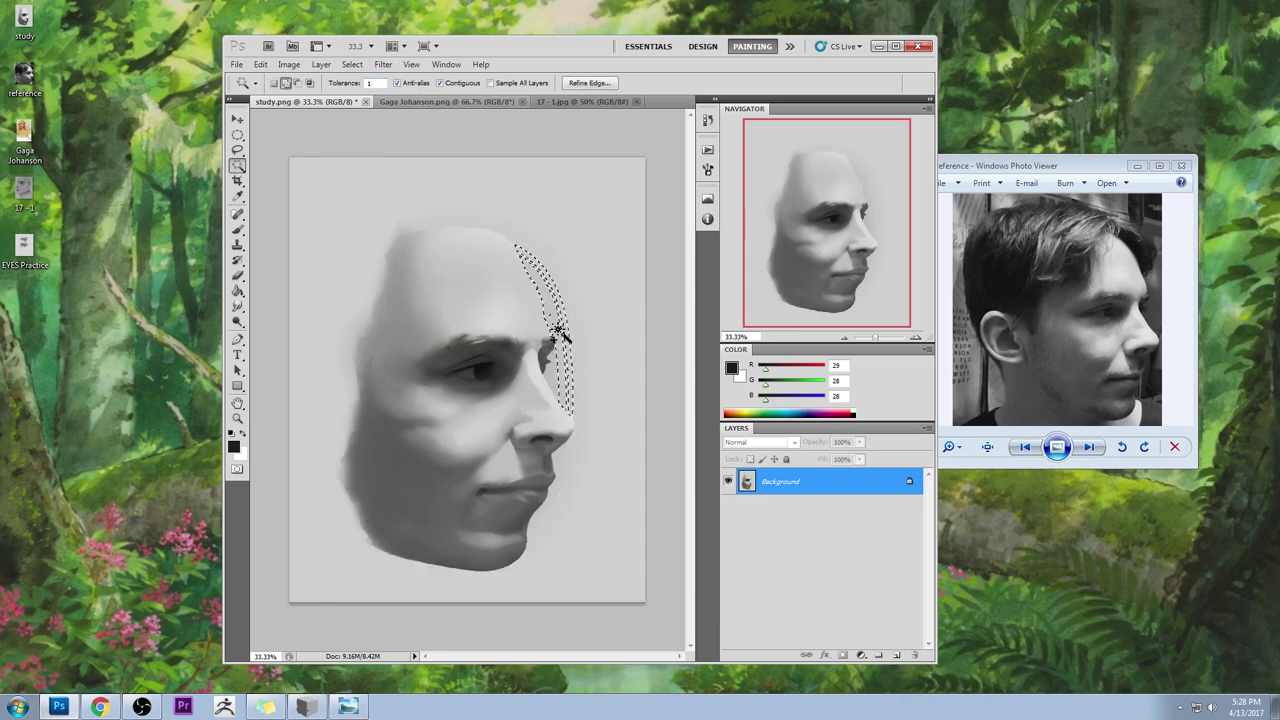
- Extend the selection to the soft halo around the face with the Magic Wand at a tolerance of 7
{"action": "double_click", "coordinate": [369, 83]}
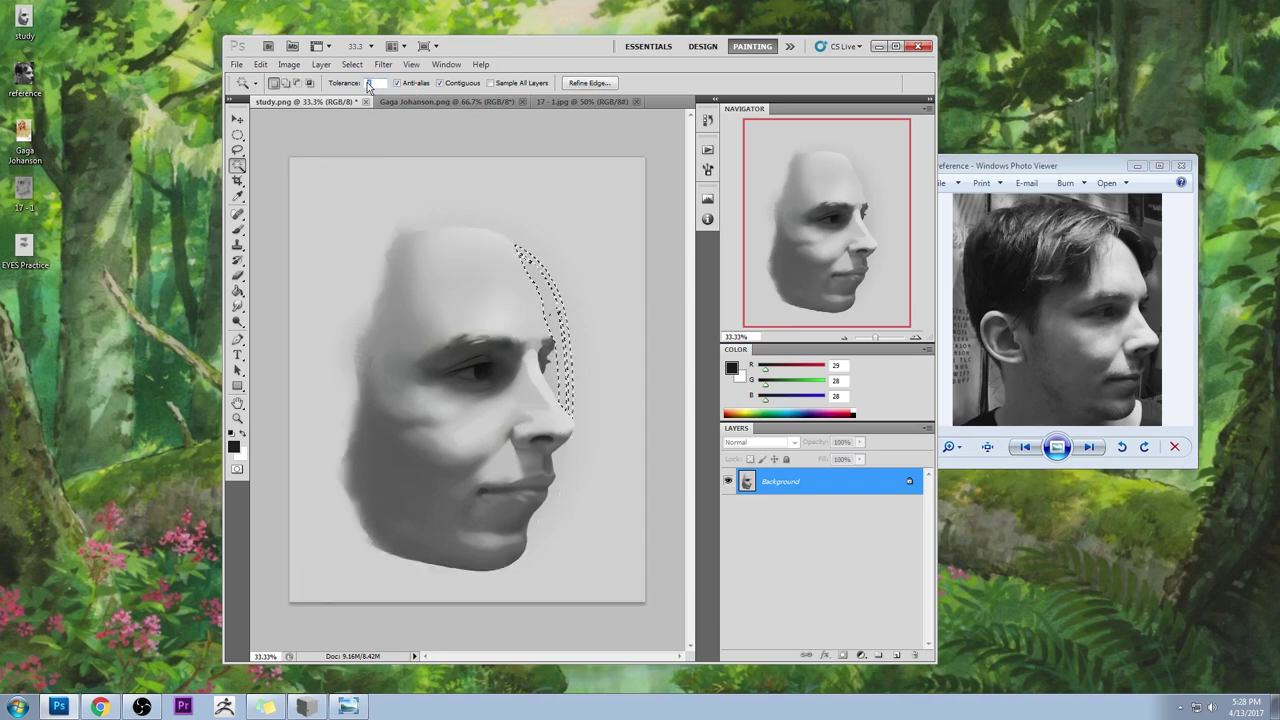
{"action": "type", "text": "7"}
{"action": "key", "text": "Return"}
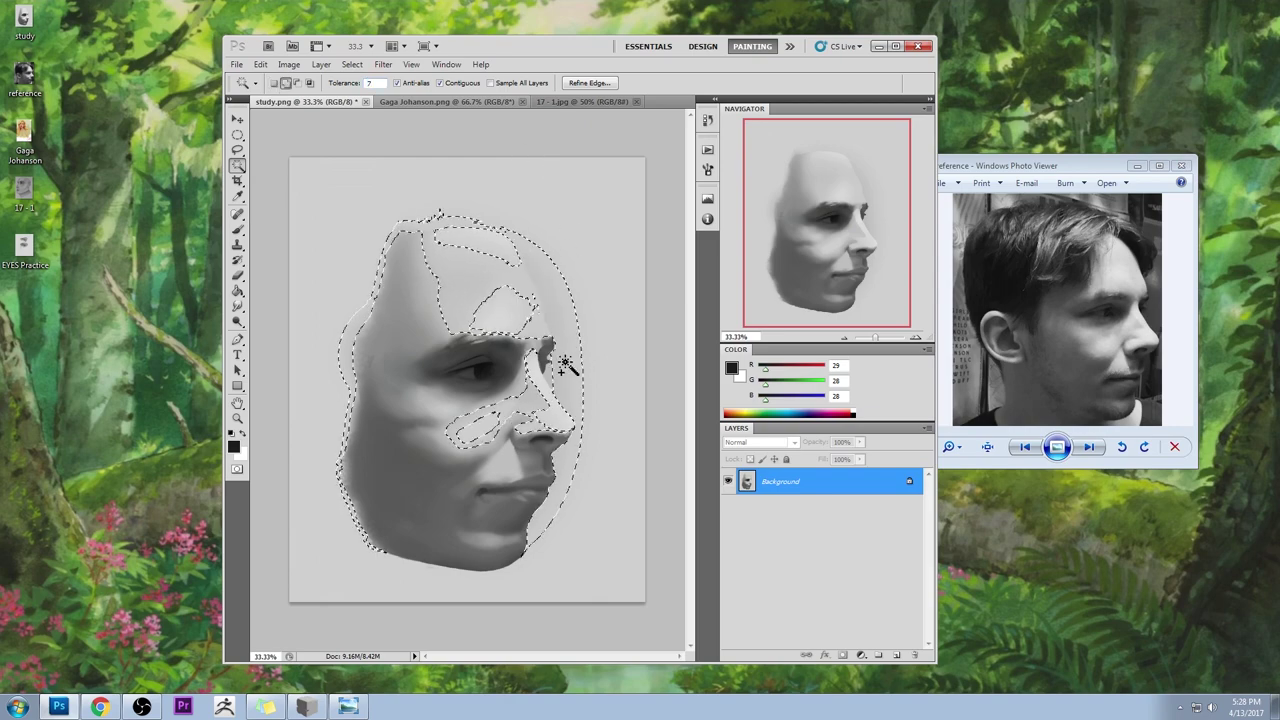
- Clean up the selection edge with the Lasso, excluding the forehead, brow, cheek and nose and following the face's profile
{"action": "key", "text": "l"}
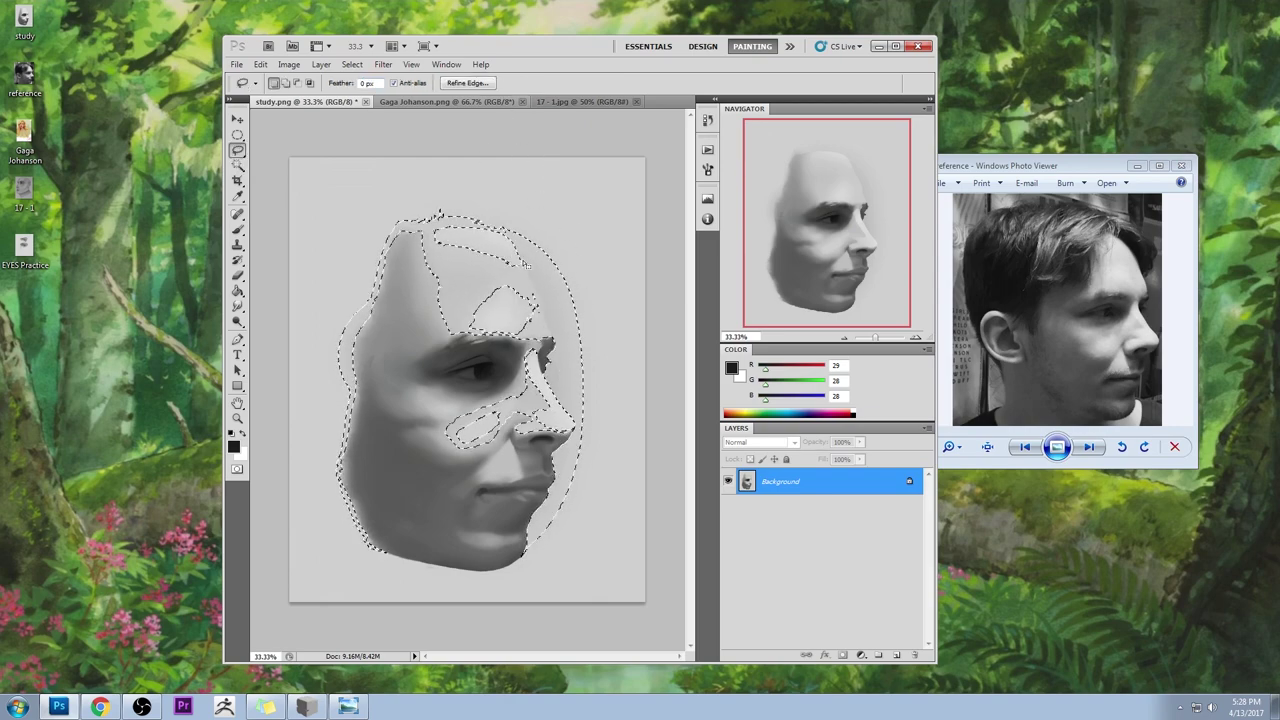
{"action": "left_click_drag", "start_coordinate": [543, 338], "coordinate": [517, 249]}
{"action": "left_click_drag", "start_coordinate": [500, 292], "coordinate": [518, 258]}
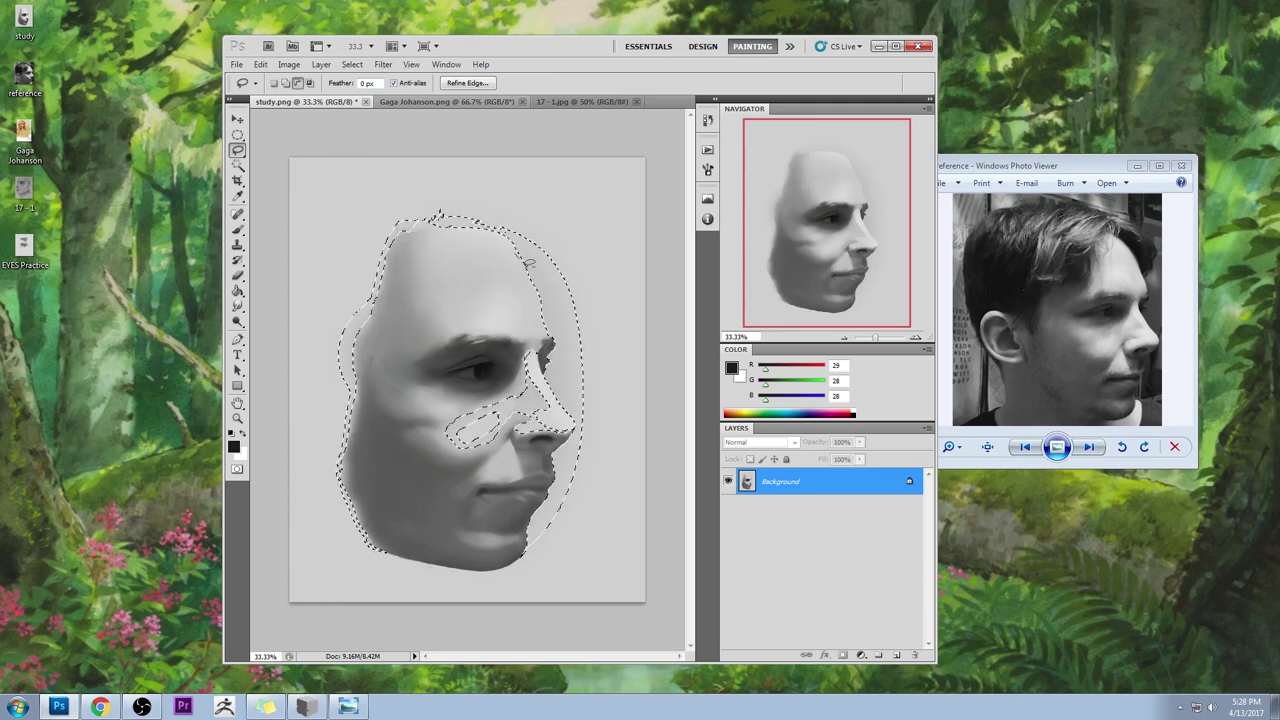
{"action": "left_click_drag", "start_coordinate": [549, 341], "coordinate": [541, 305]}
{"action": "left_click_drag", "start_coordinate": [568, 352], "coordinate": [563, 348]}
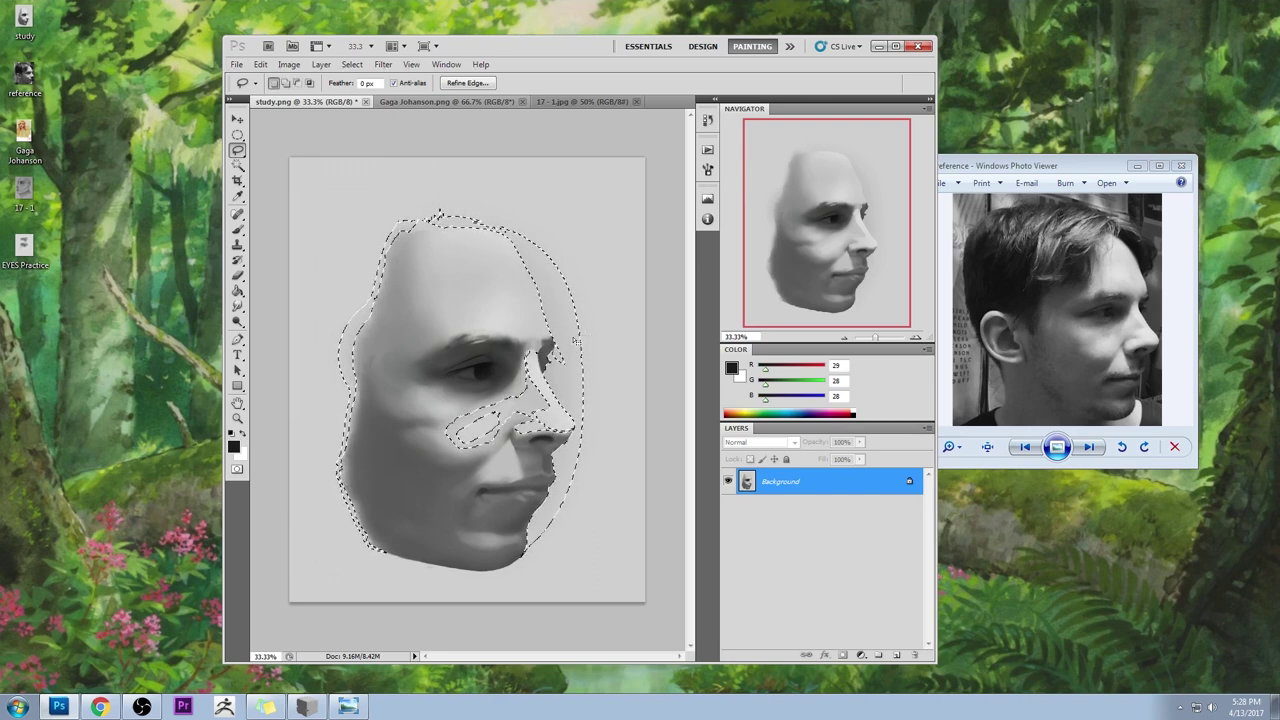
{"action": "mouse_move", "coordinate": [560, 352]}
{"action": "left_mouse_down"}
{"action": "mouse_move", "coordinate": [573, 350]}
{"action": "mouse_move", "coordinate": [550, 340]}
{"action": "left_mouse_up"}
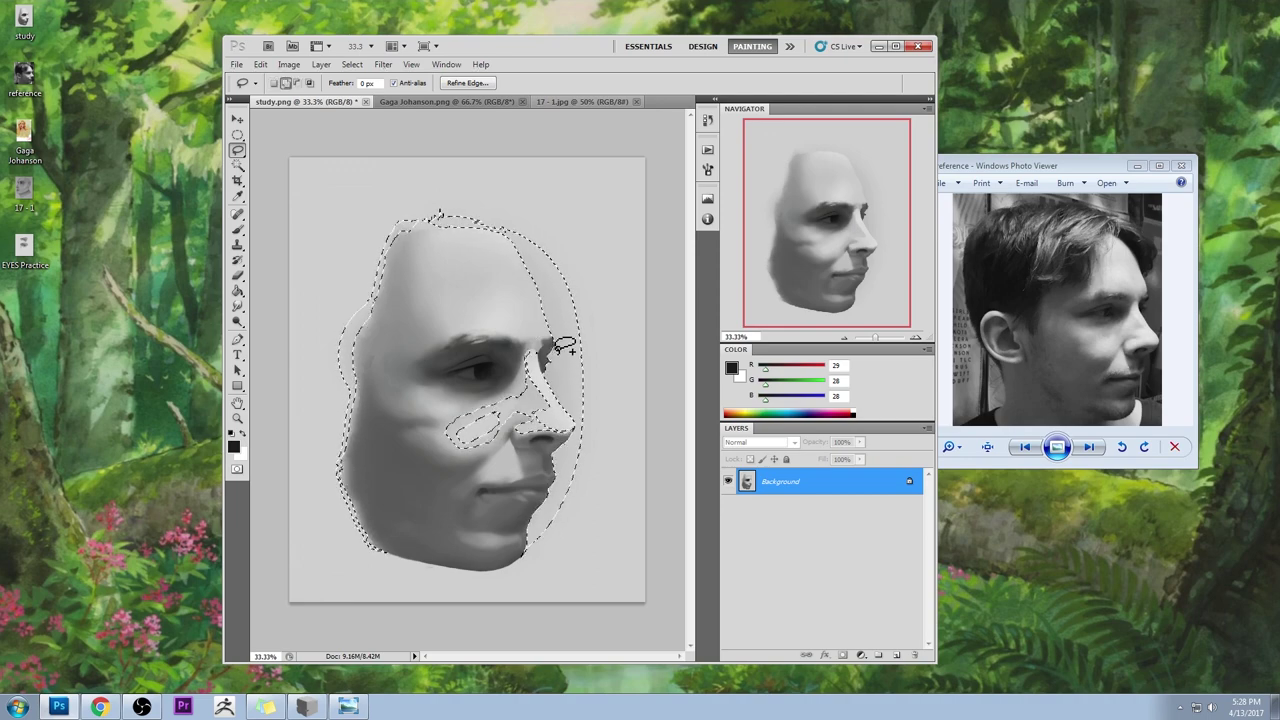
{"action": "left_click_drag", "start_coordinate": [565, 347], "coordinate": [556, 340]}
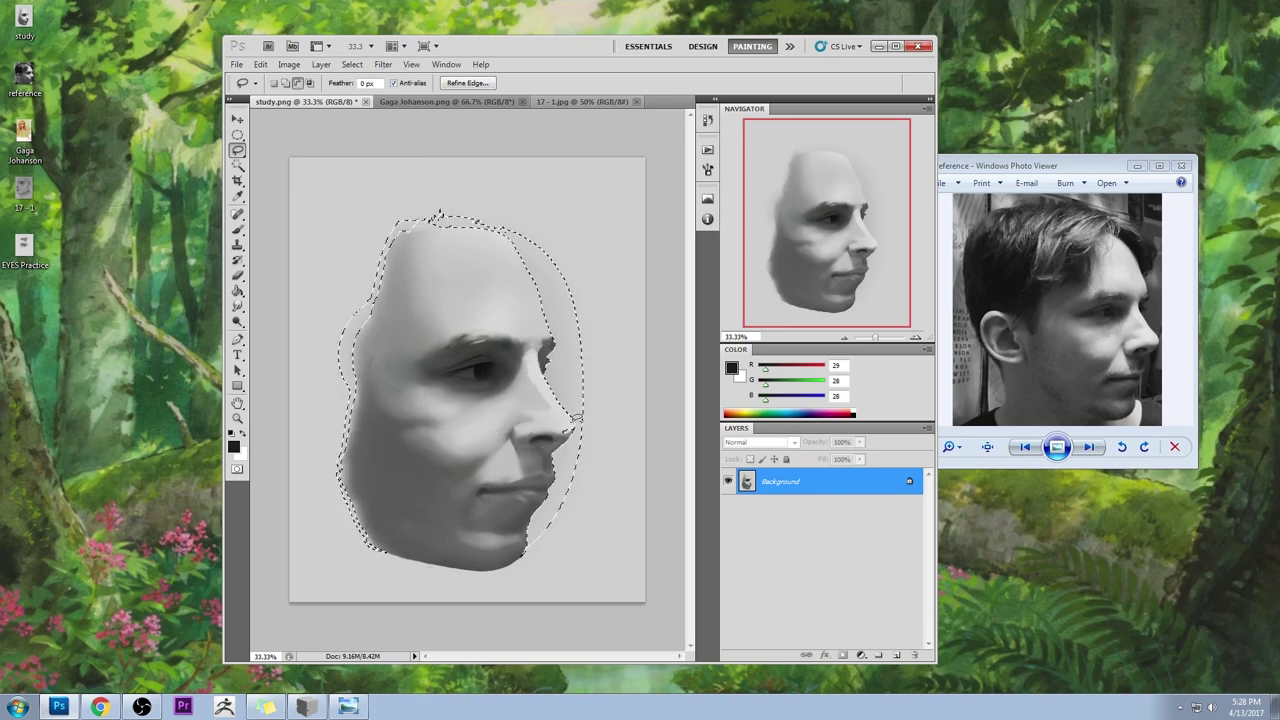
{"action": "mouse_move", "coordinate": [567, 389]}
{"action": "left_mouse_down"}
{"action": "mouse_move", "coordinate": [586, 409]}
{"action": "mouse_move", "coordinate": [582, 428]}
{"action": "mouse_move", "coordinate": [553, 432]}
{"action": "left_mouse_up"}
- Invert the selection so that it covers the face instead of the halo around it
{"action": "key", "text": "m"}
{"action": "right_click", "coordinate": [516, 334]}
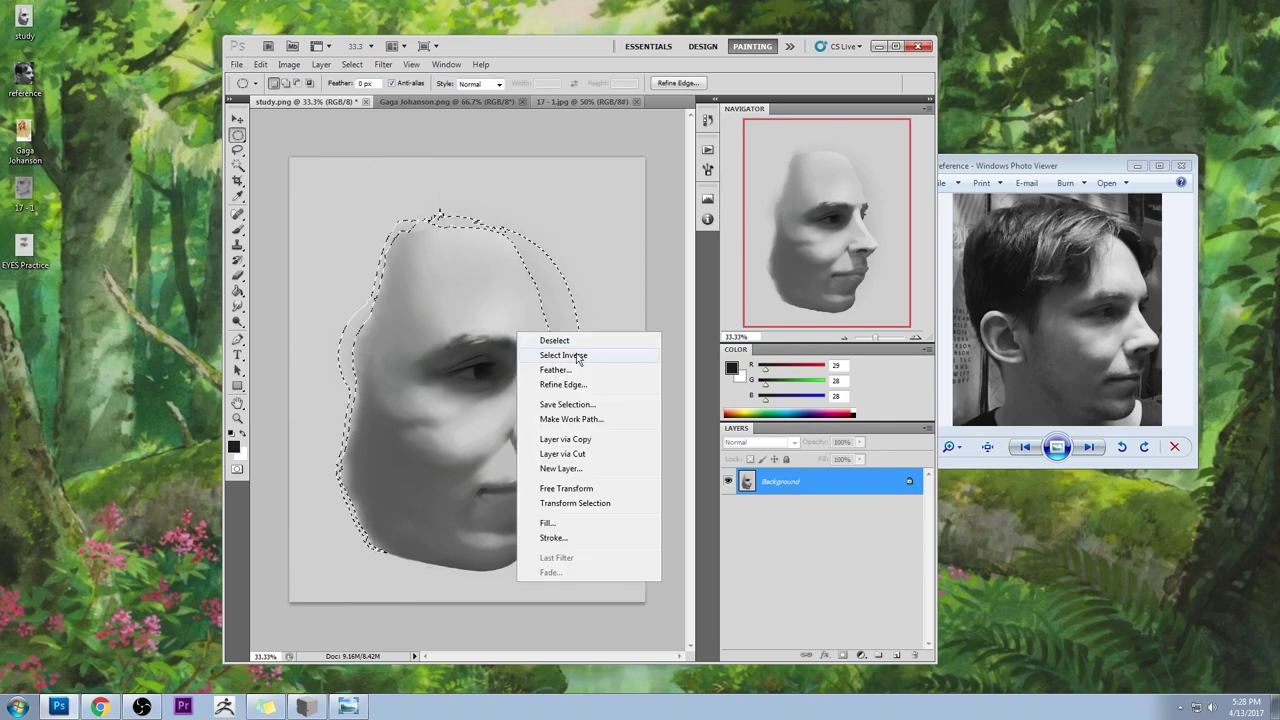
{"action": "left_click", "coordinate": [564, 356]}
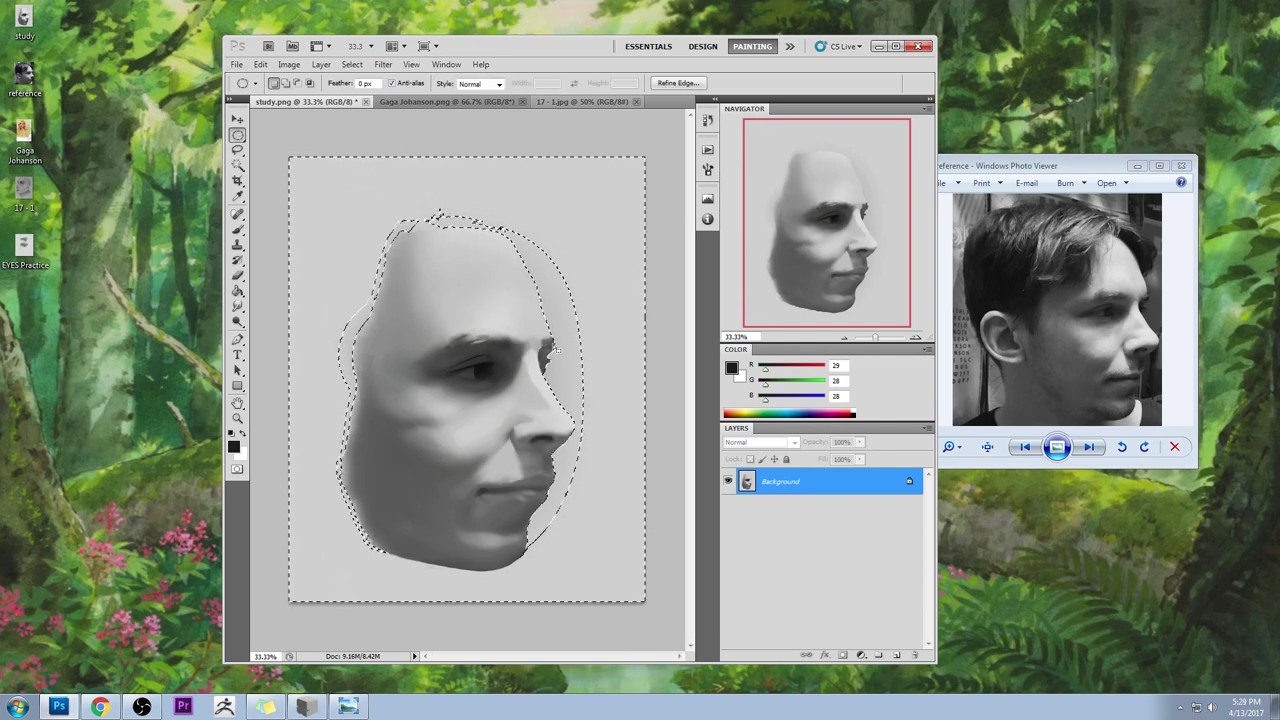
{"action": "key", "text": "ctrl+d"}
{"action": "key", "text": "l"}
{"action": "key", "text": "v"}
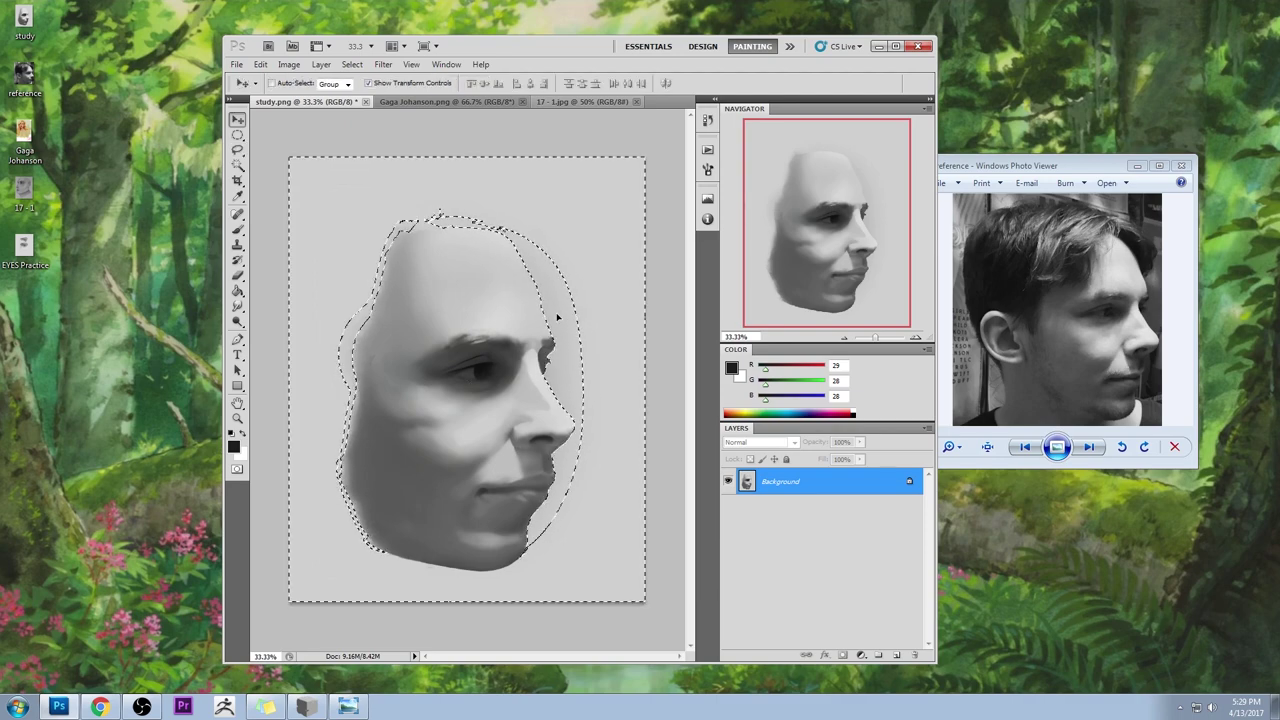
{"action": "left_click", "coordinate": [563, 314]}
{"action": "left_click", "coordinate": [650, 280]}
{"action": "double_click", "coordinate": [830, 480]}
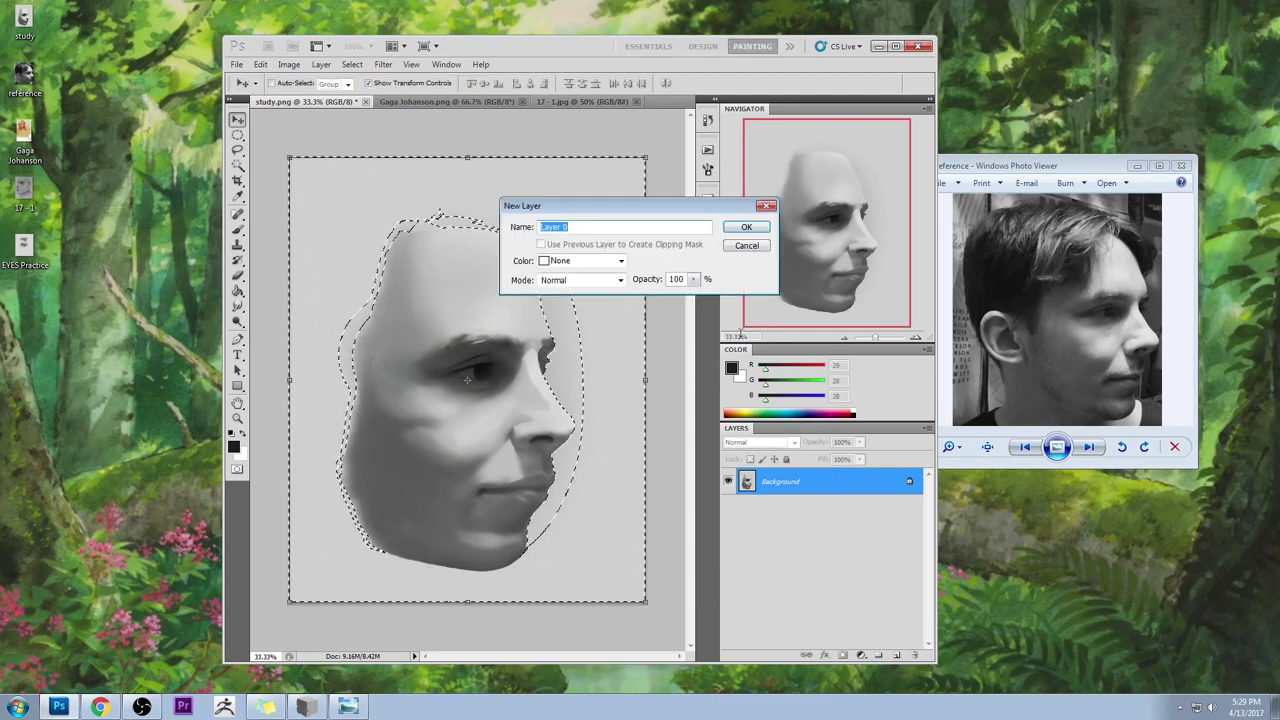
{"action": "left_click", "coordinate": [745, 222]}
{"action": "key", "text": "ctrl+z"}
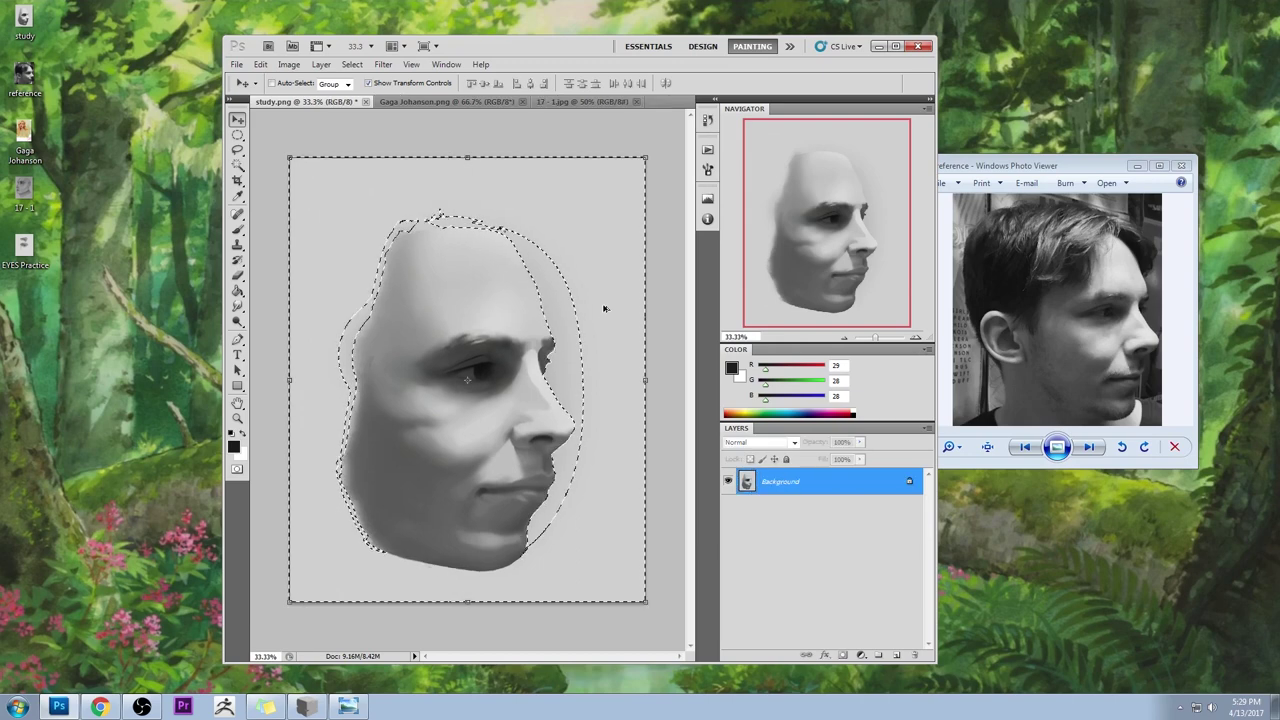
{"action": "key", "text": "m"}
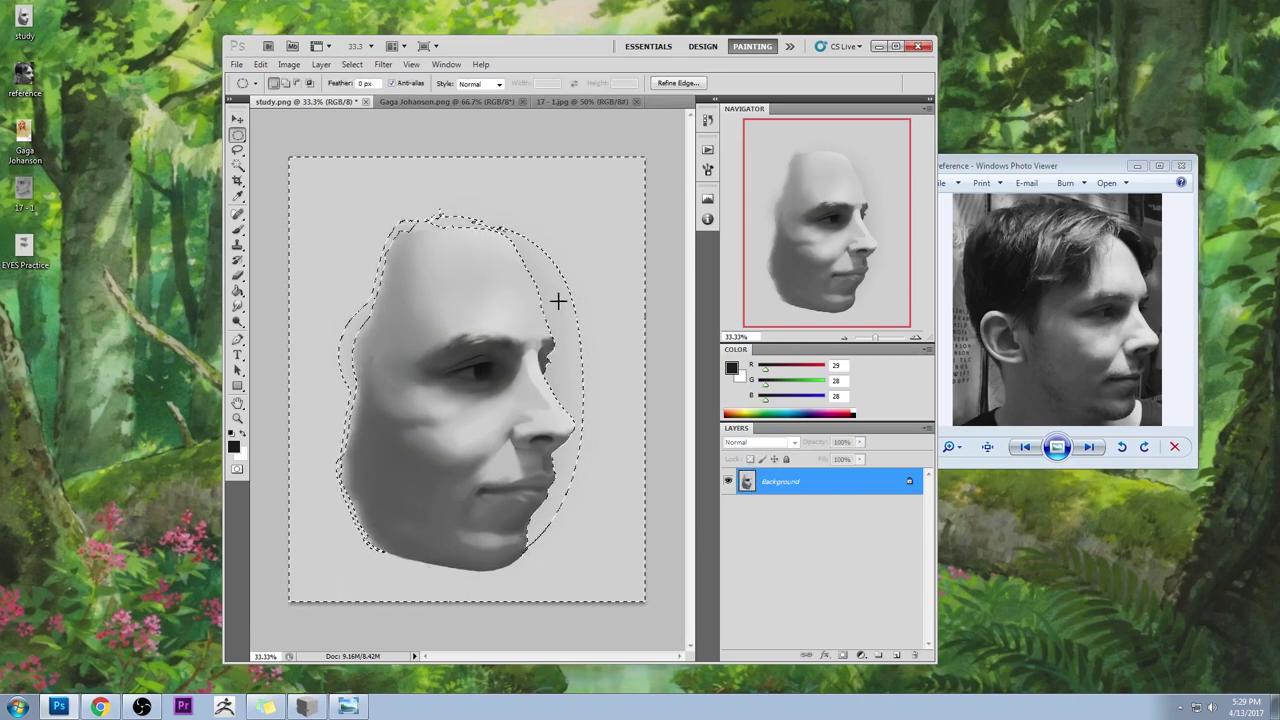
{"action": "key", "text": "b"}
{"action": "key", "text": "v"}
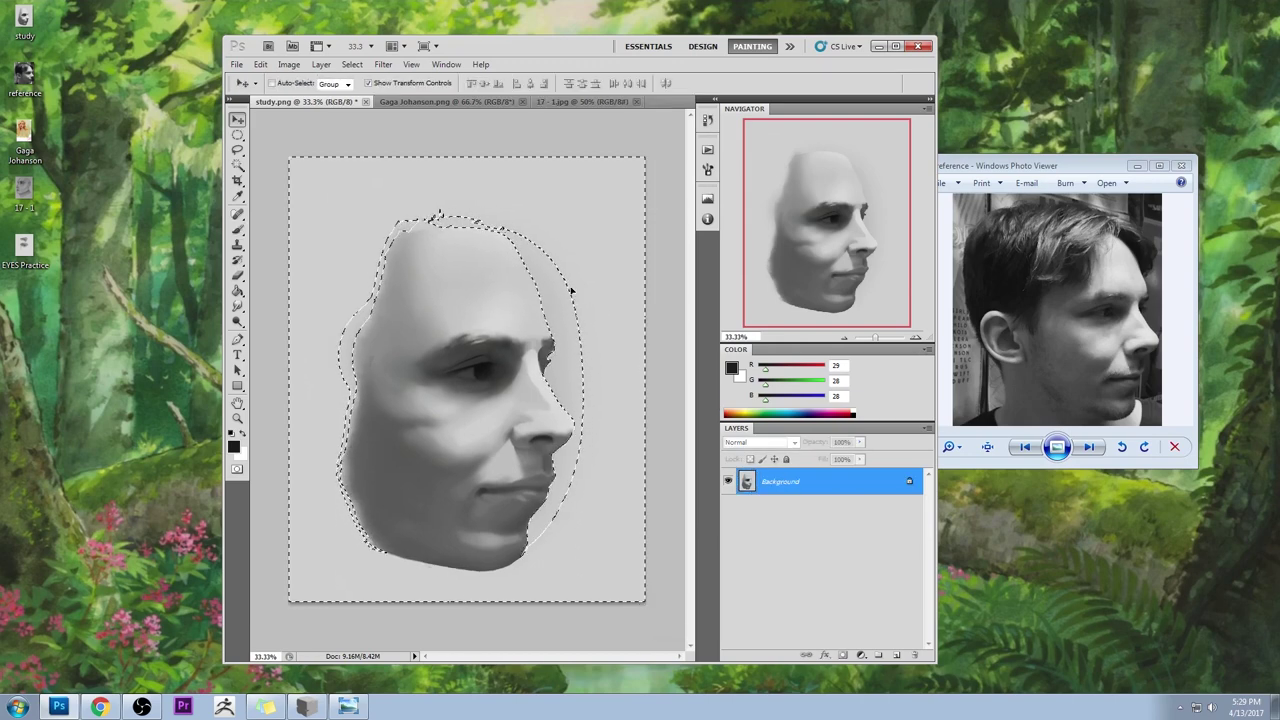
{"action": "left_click_drag", "start_coordinate": [571, 290], "coordinate": [577, 311]}
{"action": "left_click", "coordinate": [643, 281]}
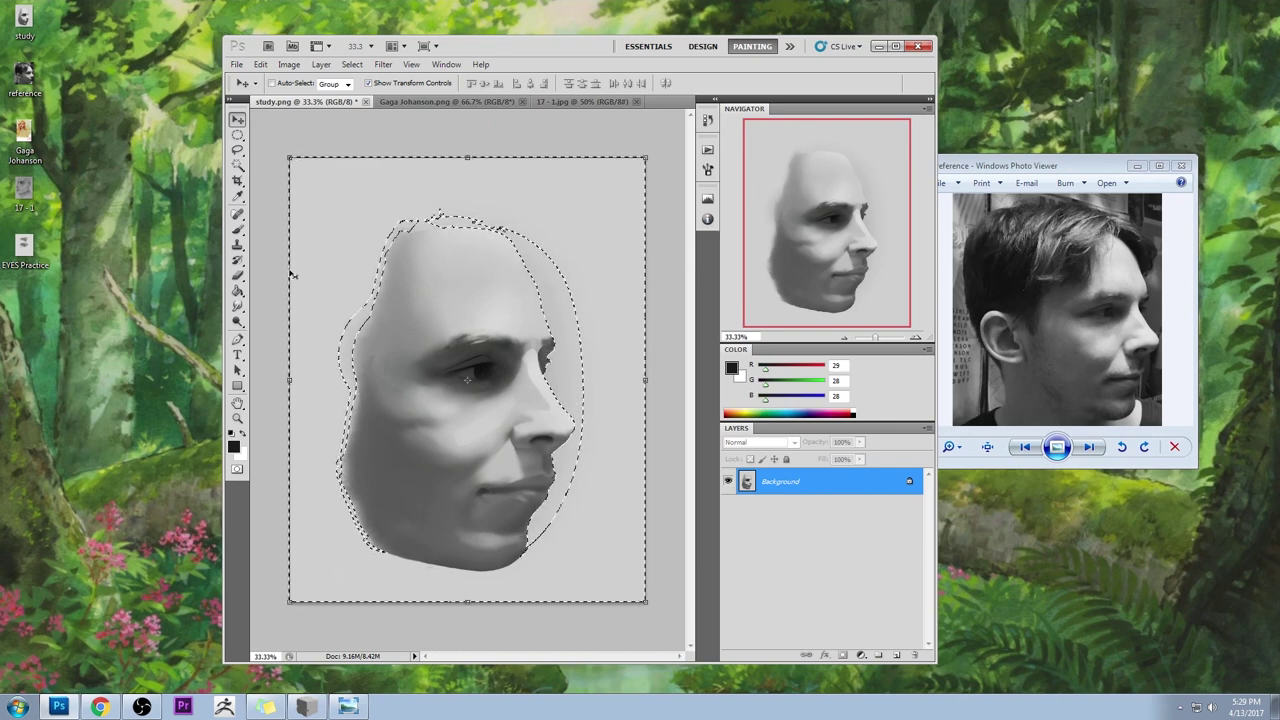
- Brighten the forehead inside the selection with the Dodge tool set to Highlights at 16% exposure
{"action": "key", "text": "o"}
{"action": "left_click_drag", "start_coordinate": [528, 245], "coordinate": [580, 232]}
{"action": "key", "text": "ctrl+z"}
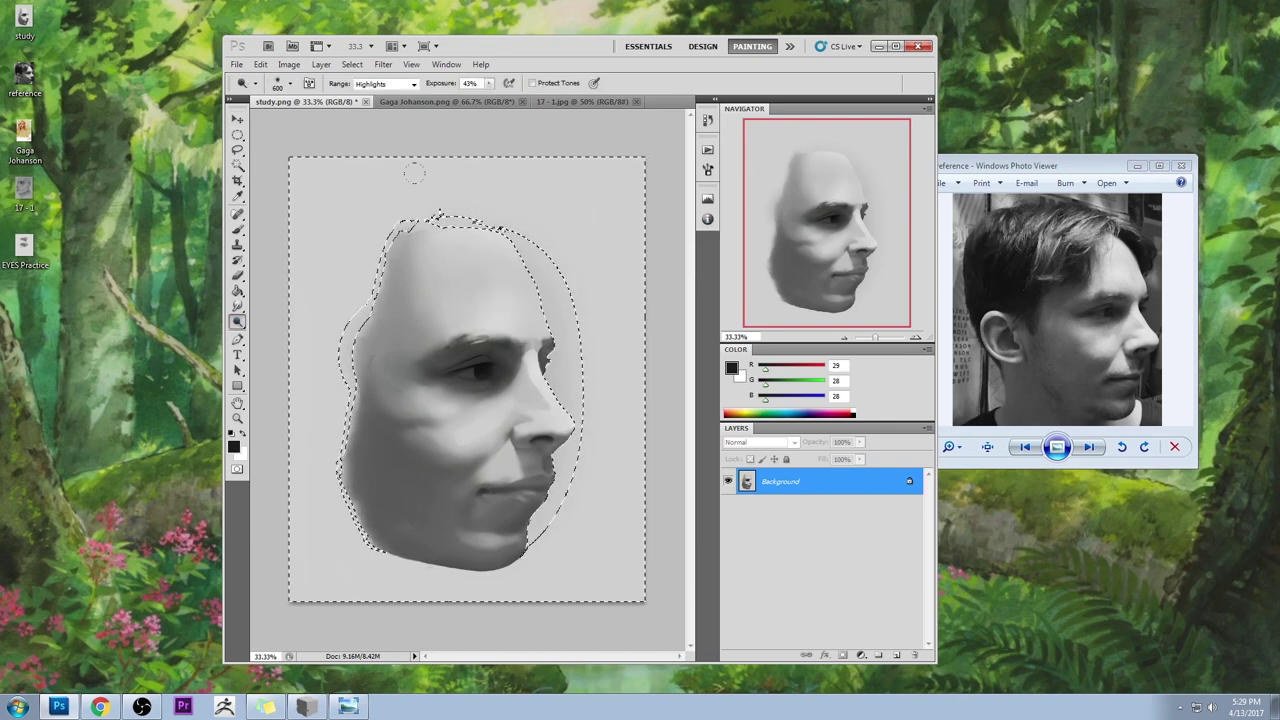
{"action": "left_click", "coordinate": [489, 84]}
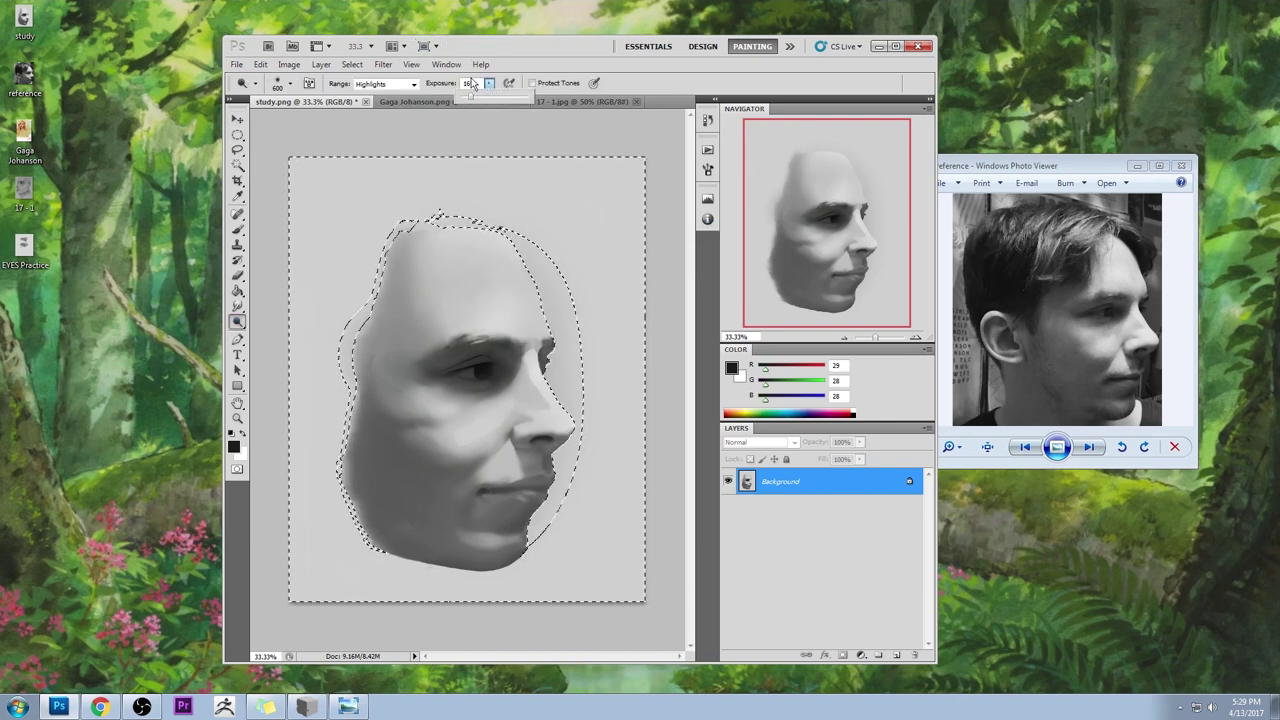
{"action": "left_click_drag", "start_coordinate": [472, 80], "coordinate": [470, 83]}
{"action": "key", "text": "bracketleft"}
{"action": "key", "text": "bracketleft"}
{"action": "key", "text": "bracketleft"}
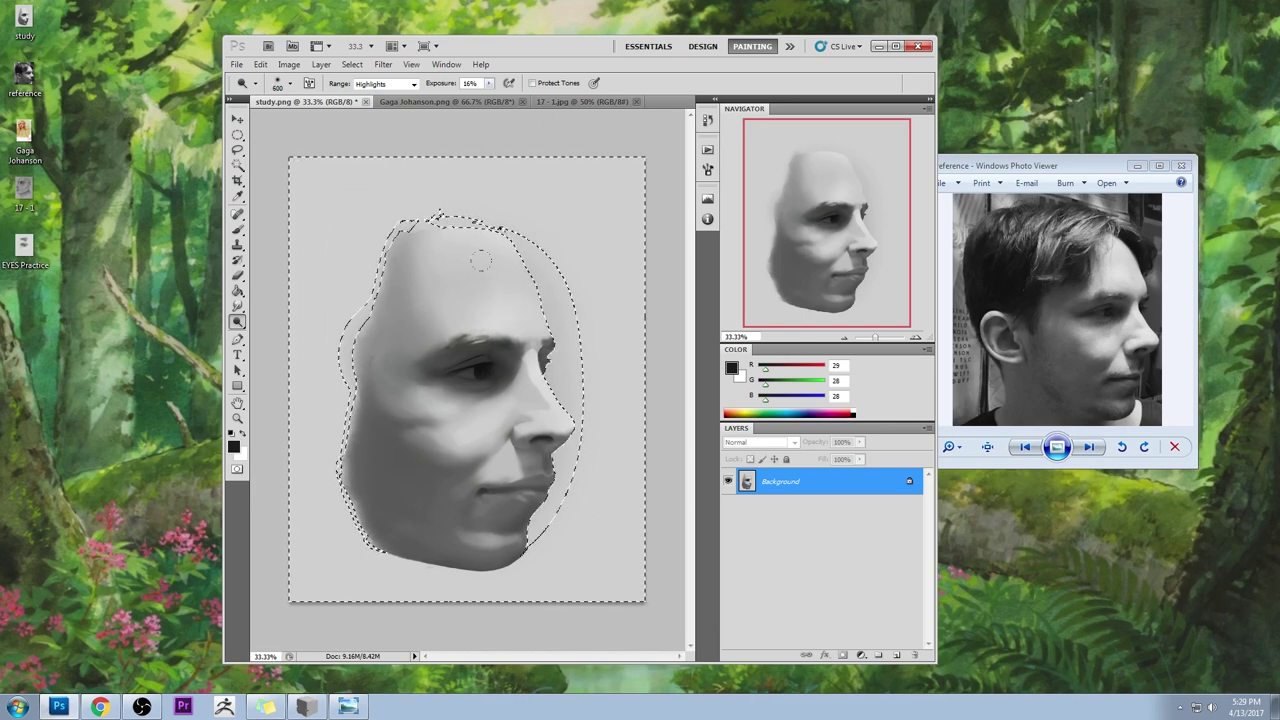
{"action": "left_click_drag", "start_coordinate": [481, 261], "coordinate": [463, 276]}
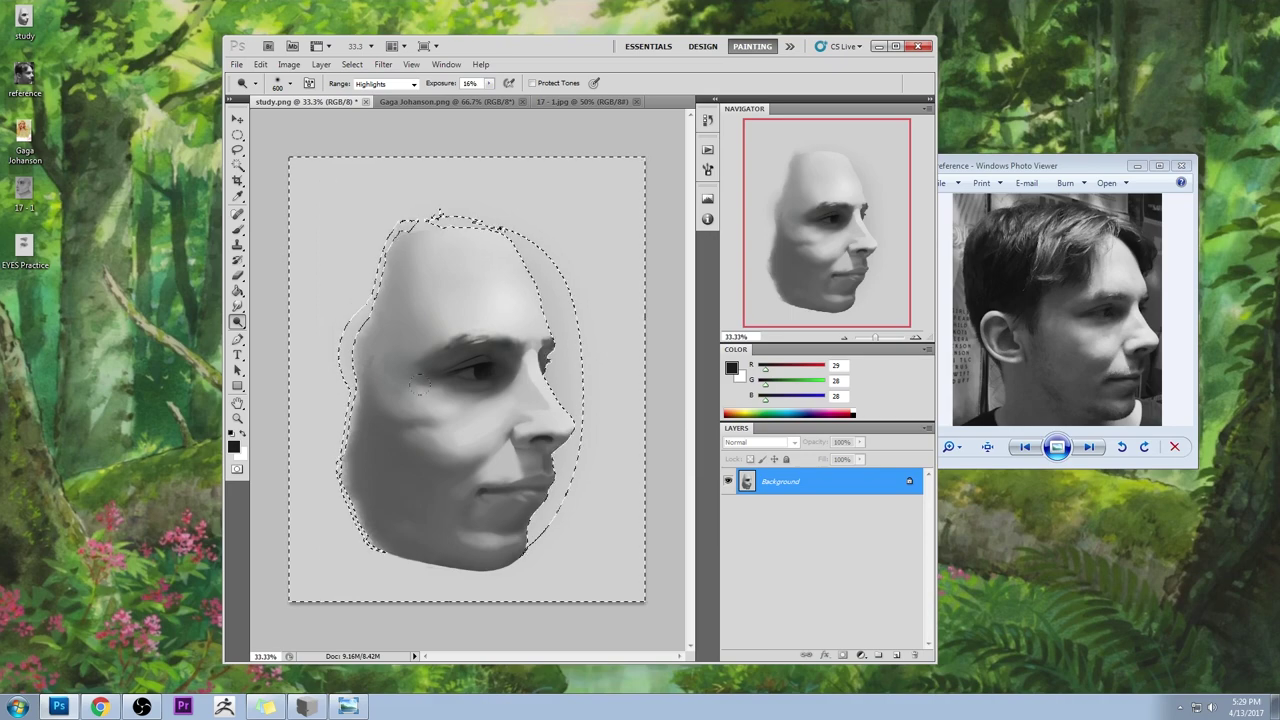
- Clear the selection around the face
{"action": "right_click", "coordinate": [540, 226]}
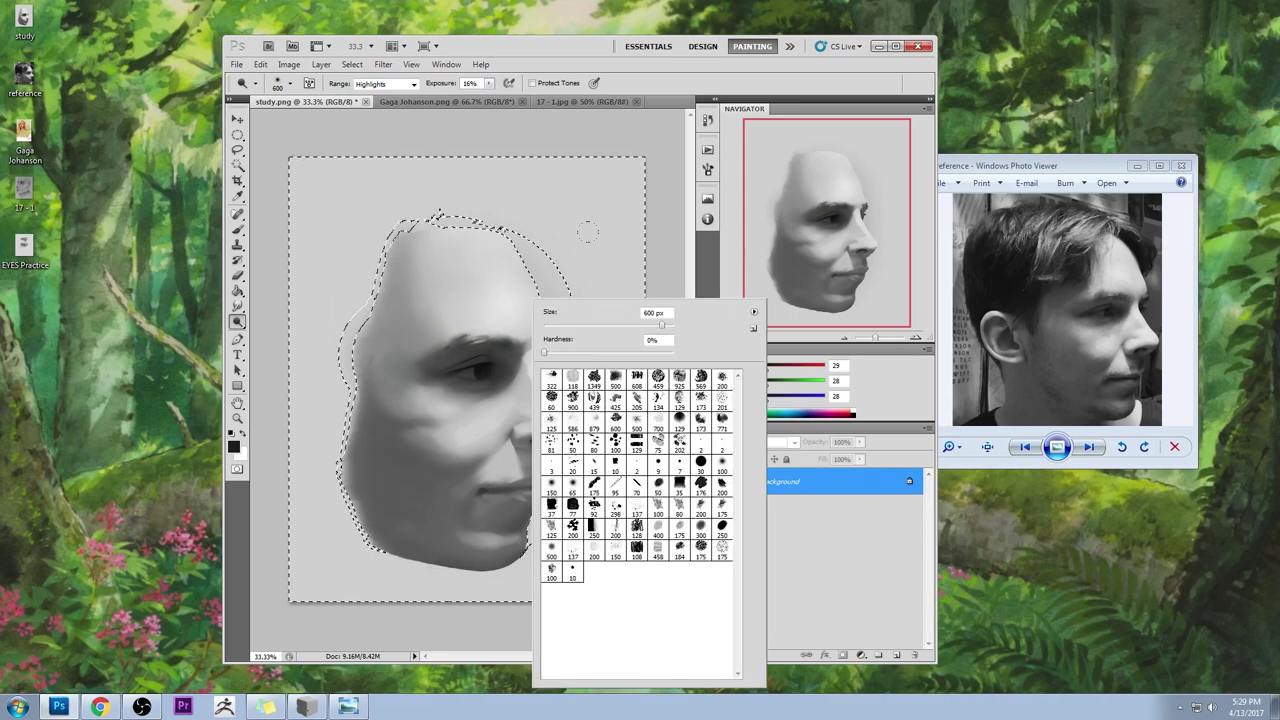
{"action": "key", "text": "Escape"}
{"action": "key", "text": "m"}
{"action": "right_click", "coordinate": [563, 272]}
{"action": "left_click", "coordinate": [600, 279]}
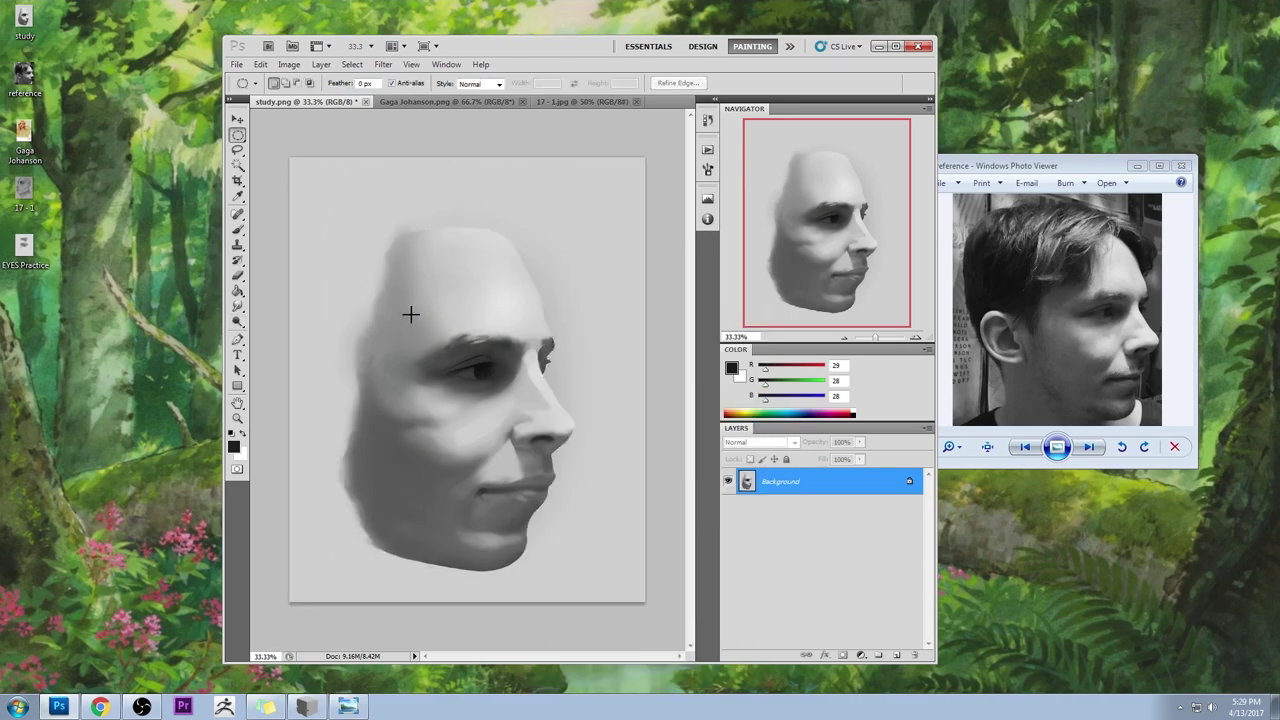
- Sample light gray from the nose bridge and paint the bridge with a textured brush in Normal mode at 19% opacity, sized 175 down to 125 px
{"action": "key", "text": "b"}
{"action": "right_click", "coordinate": [604, 441]}
{"action": "left_click", "coordinate": [610, 490]}
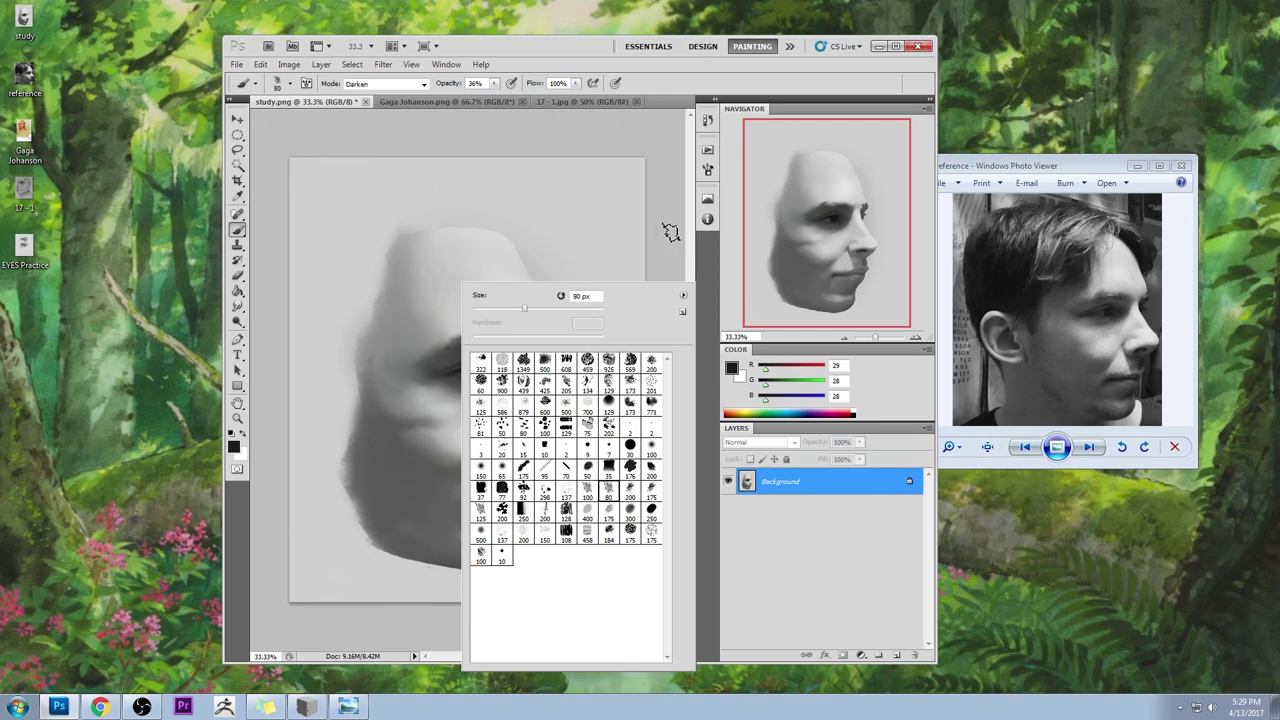
{"action": "left_click", "coordinate": [665, 225]}
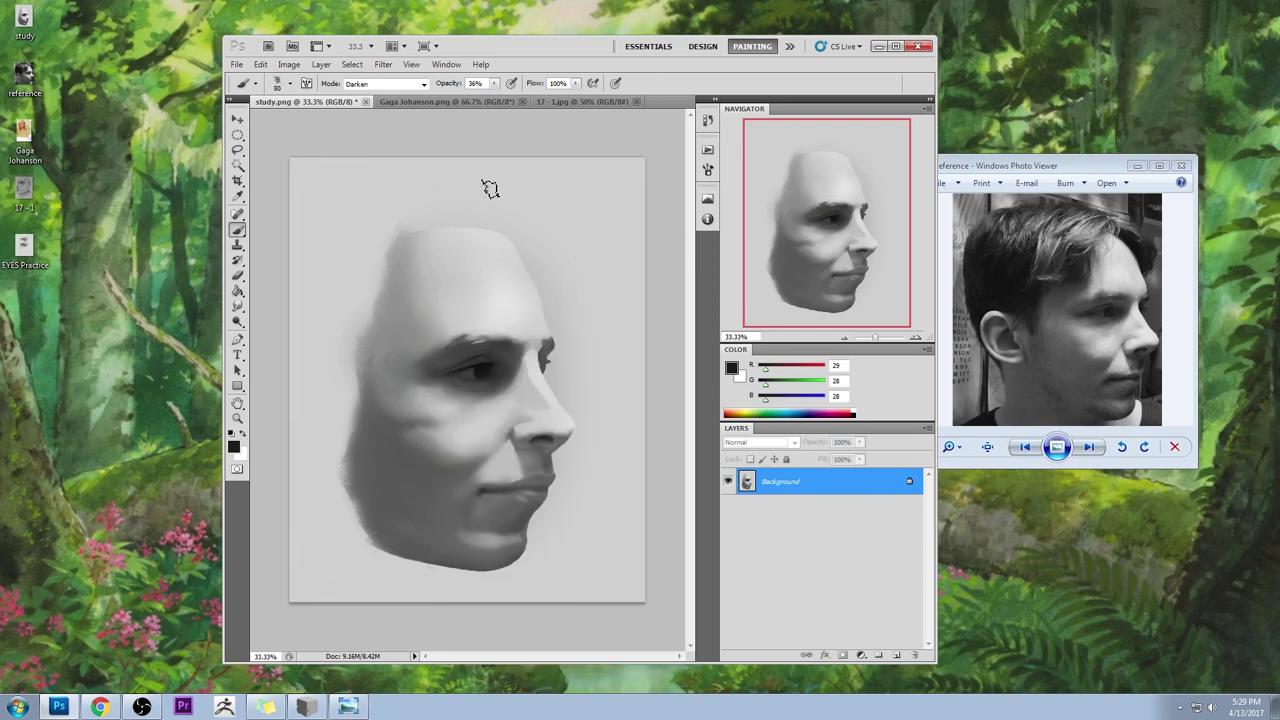
{"action": "left_click", "coordinate": [536, 376], "text": "alt"}
{"action": "left_click", "coordinate": [385, 83]}
{"action": "left_click", "coordinate": [375, 99]}
{"action": "left_click", "coordinate": [495, 84]}
{"action": "left_click", "coordinate": [481, 100]}
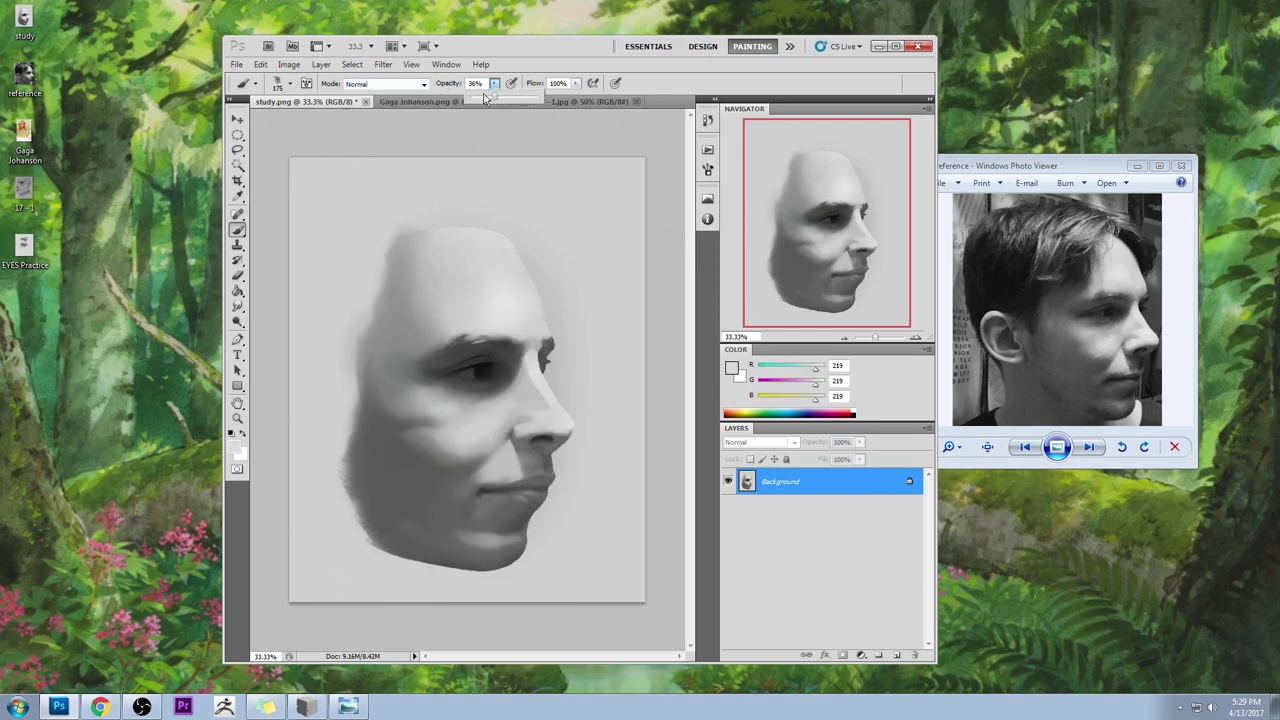
{"action": "left_click", "coordinate": [532, 374]}
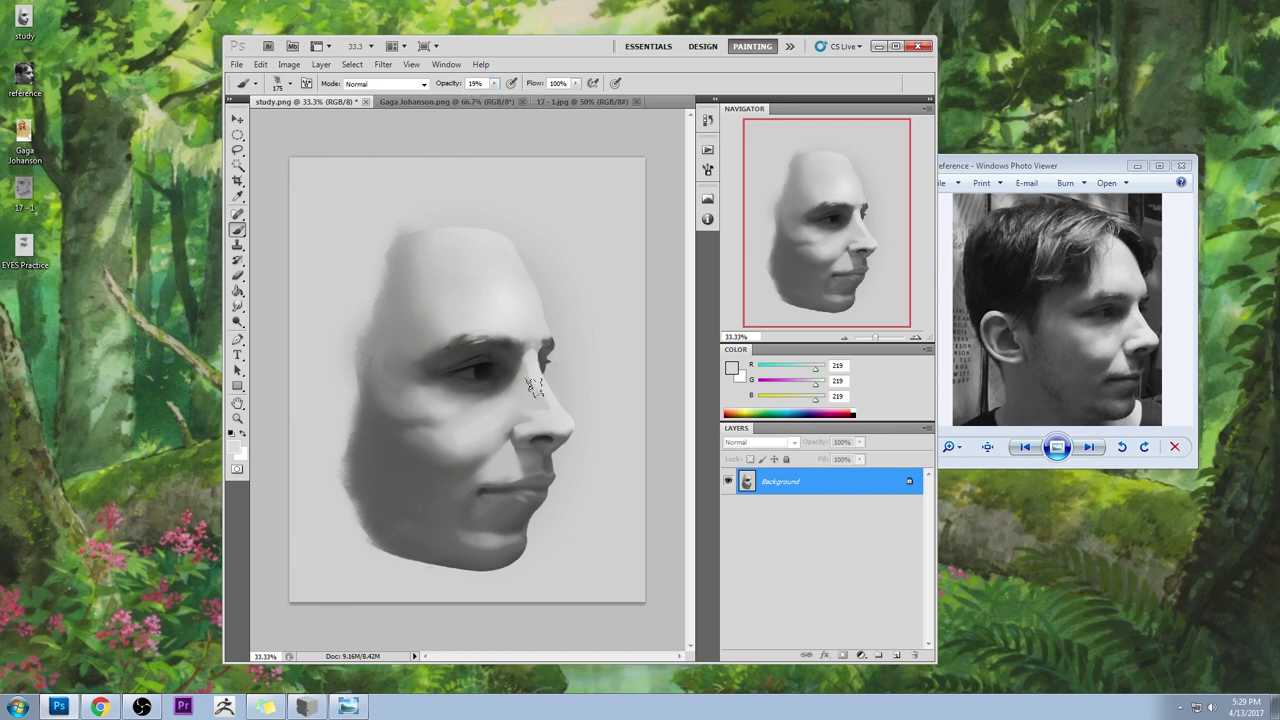
{"action": "key", "text": "bracketleft"}
{"action": "key", "text": "bracketleft"}
{"action": "key", "text": "bracketleft"}
{"action": "key", "text": "bracketleft"}
{"action": "key", "text": "bracketright"}
{"action": "key", "text": "bracketright"}
- Copy the whole painting, revert the document to its opening history snapshot, and paste the copy as a new layer
{"action": "key", "text": "ctrl+a"}
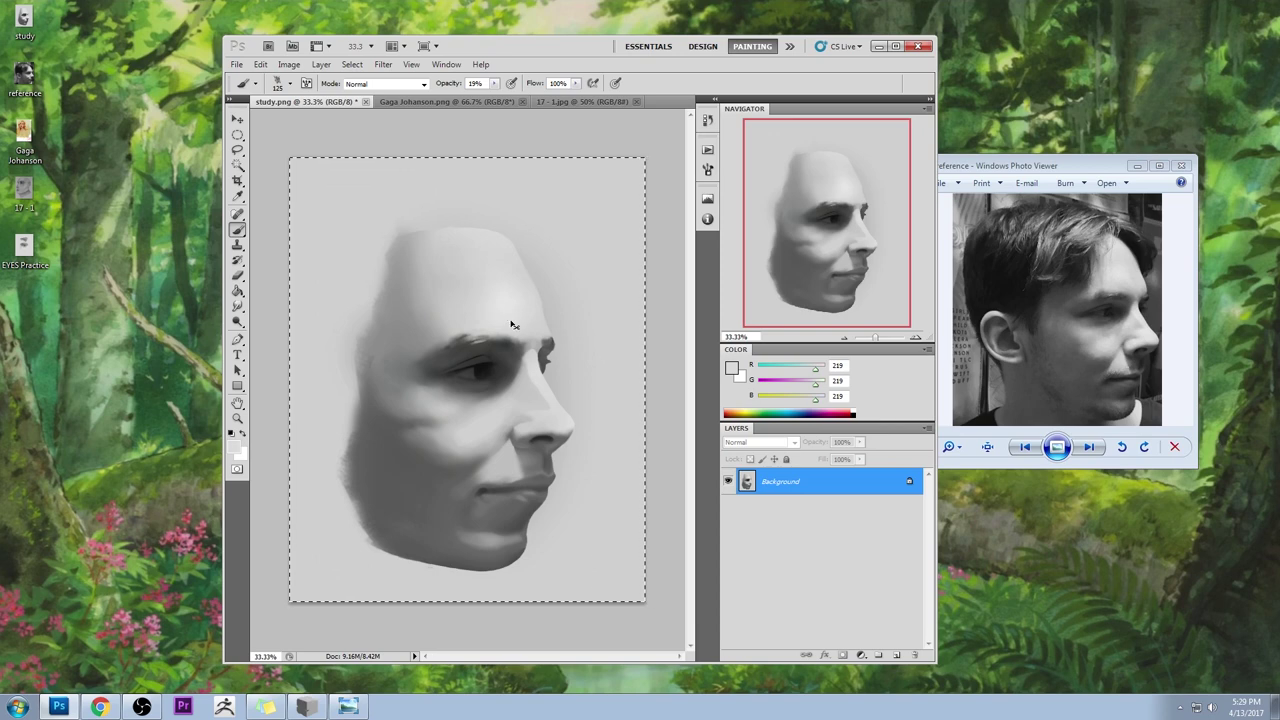
{"action": "left_click", "coordinate": [707, 120]}
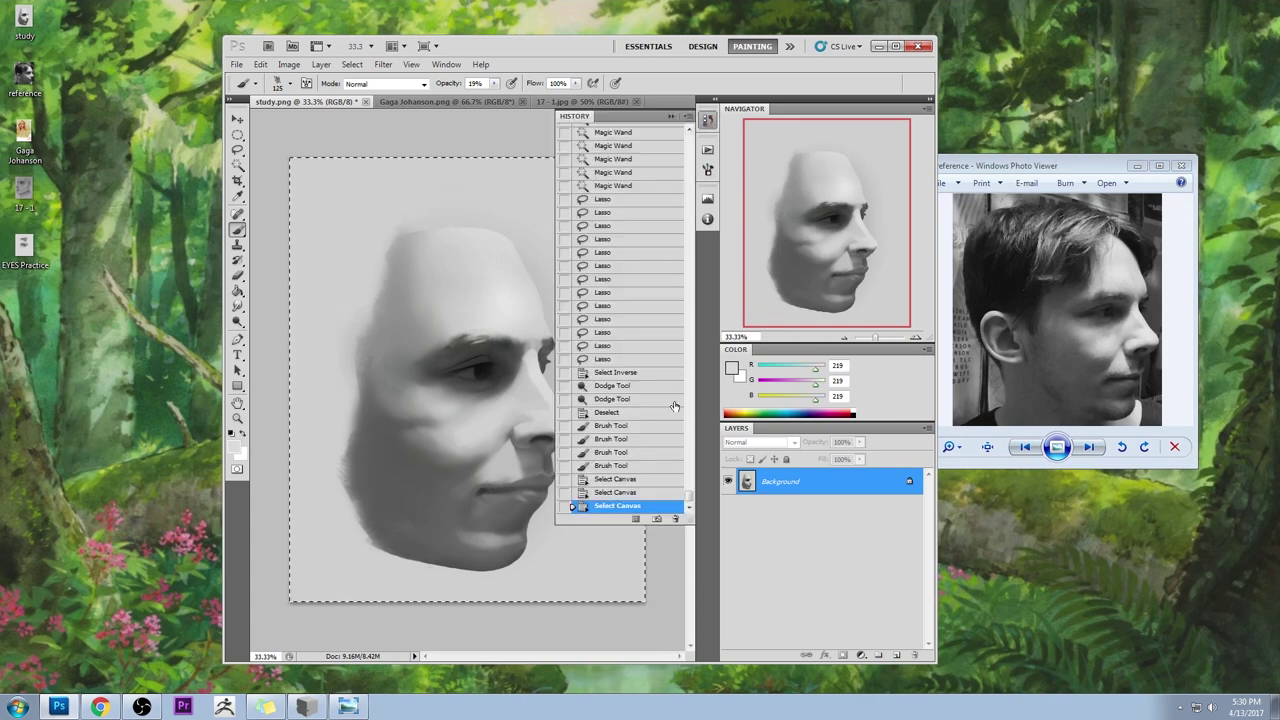
{"action": "left_click_drag", "start_coordinate": [690, 497], "coordinate": [690, 122]}
{"action": "left_click", "coordinate": [637, 135]}
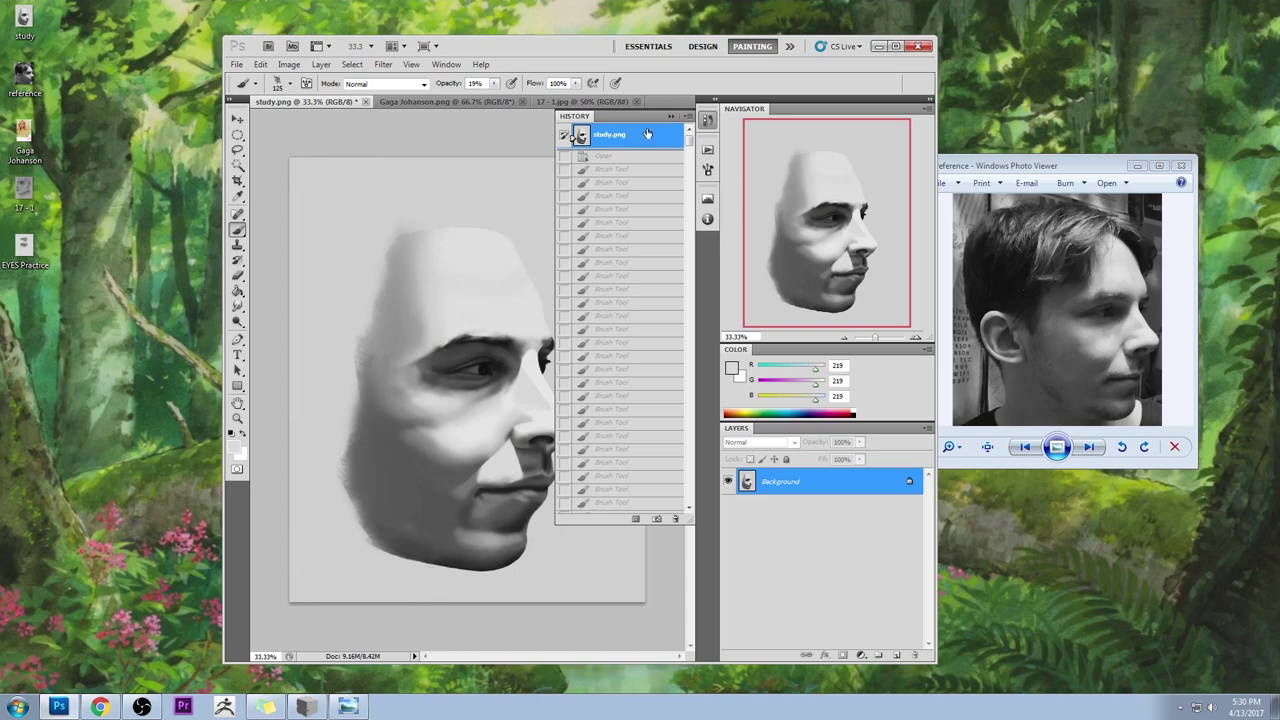
{"action": "key", "text": "ctrl+shift+v"}
{"action": "left_click", "coordinate": [671, 118]}
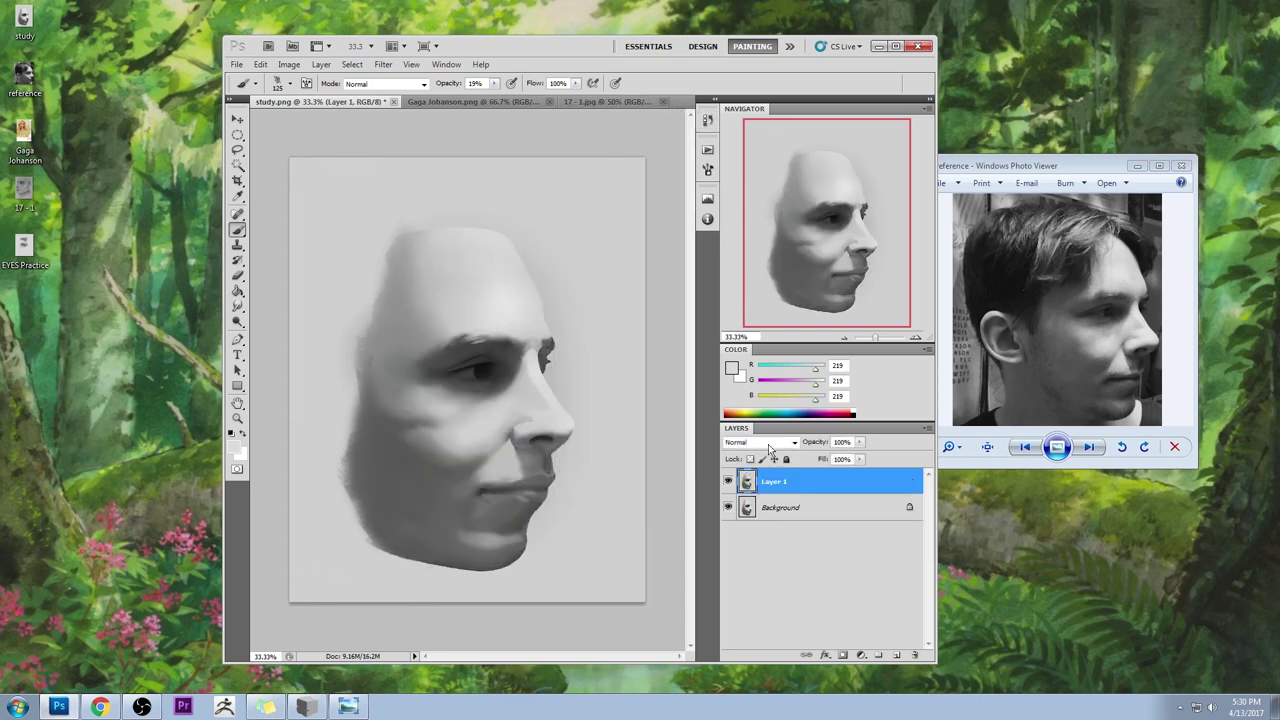
- Toggle the pasted layer's visibility to compare the revised face with the original painting beneath it
{"action": "left_click", "coordinate": [729, 483]}
{"action": "left_click", "coordinate": [730, 483]}
{"action": "left_click", "coordinate": [729, 483]}
{"action": "left_click", "coordinate": [729, 483]}
{"action": "left_click", "coordinate": [729, 483]}
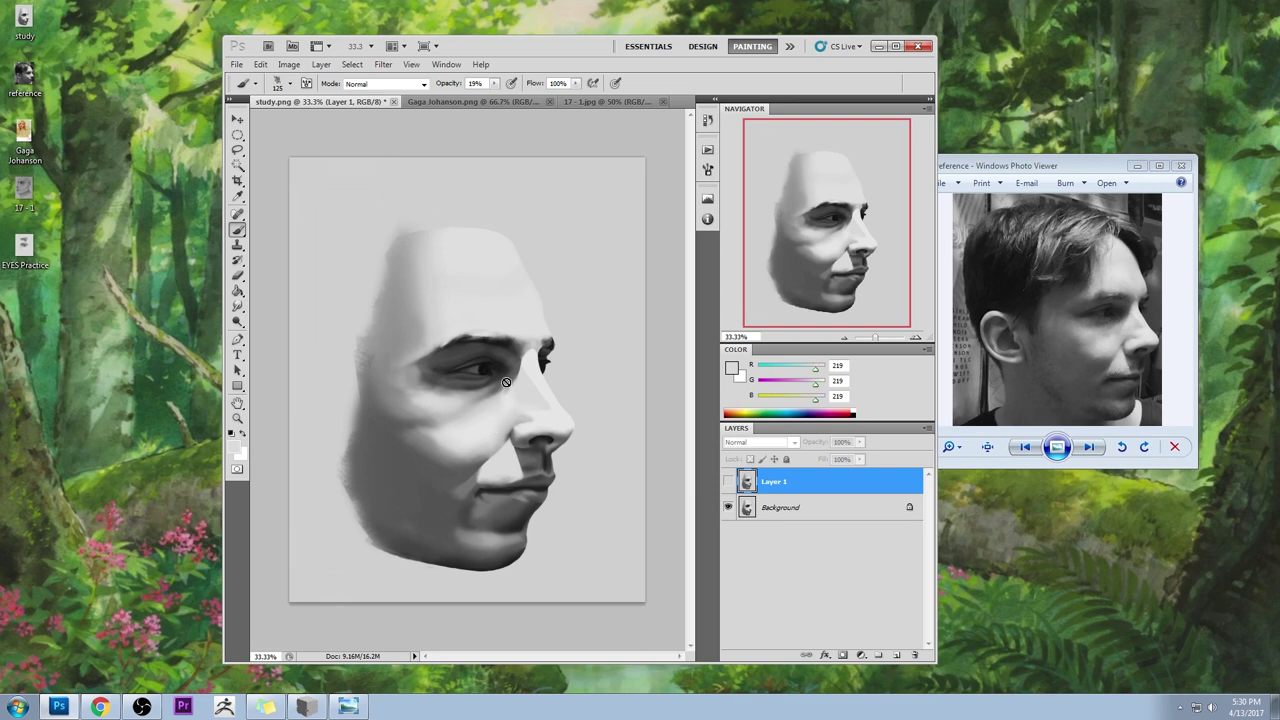
{"action": "left_click", "coordinate": [729, 483]}
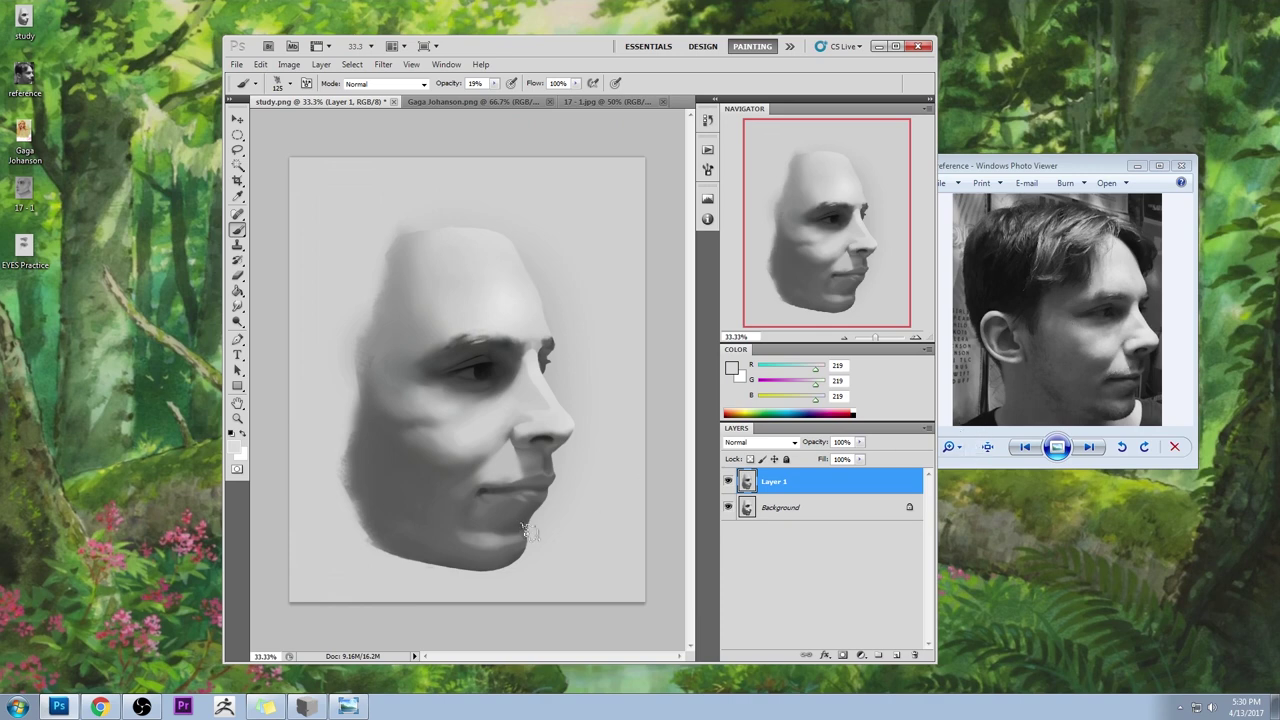
- Reshape the chin outward with Liquify, using brush size 840, density 17 and pressure 100
{"action": "left_click", "coordinate": [376, 66]}
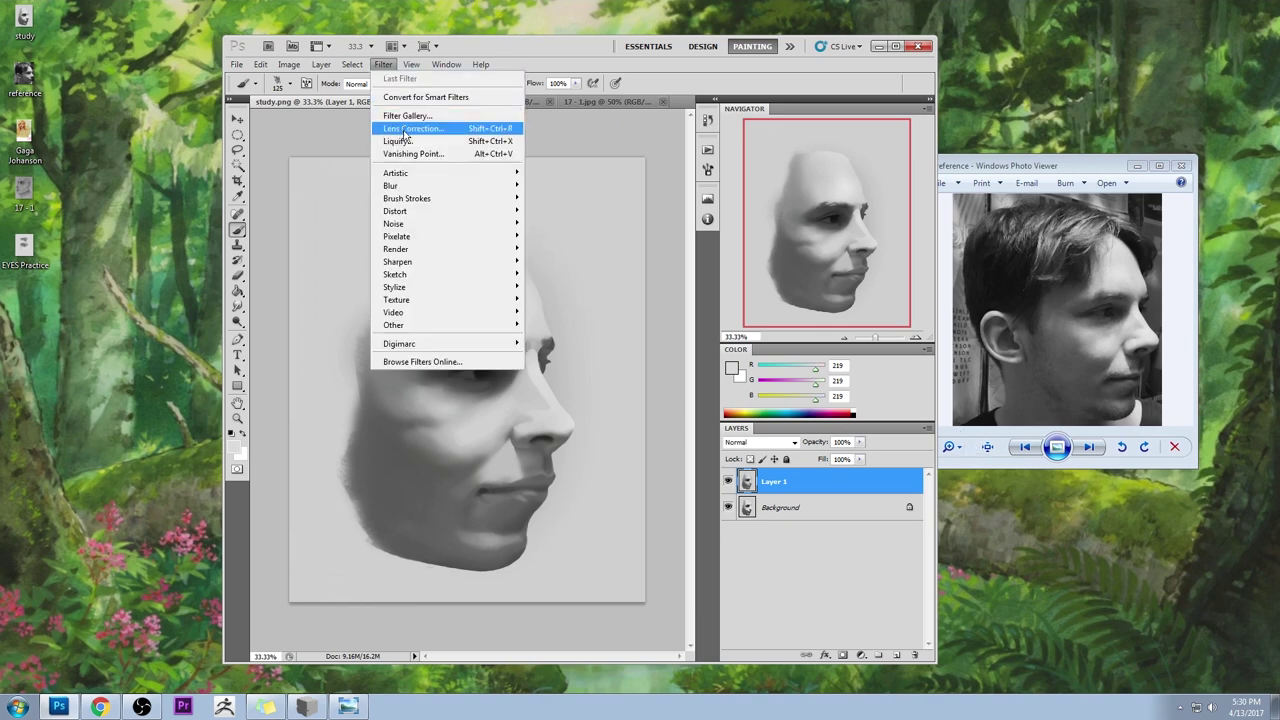
{"action": "left_click", "coordinate": [426, 153]}
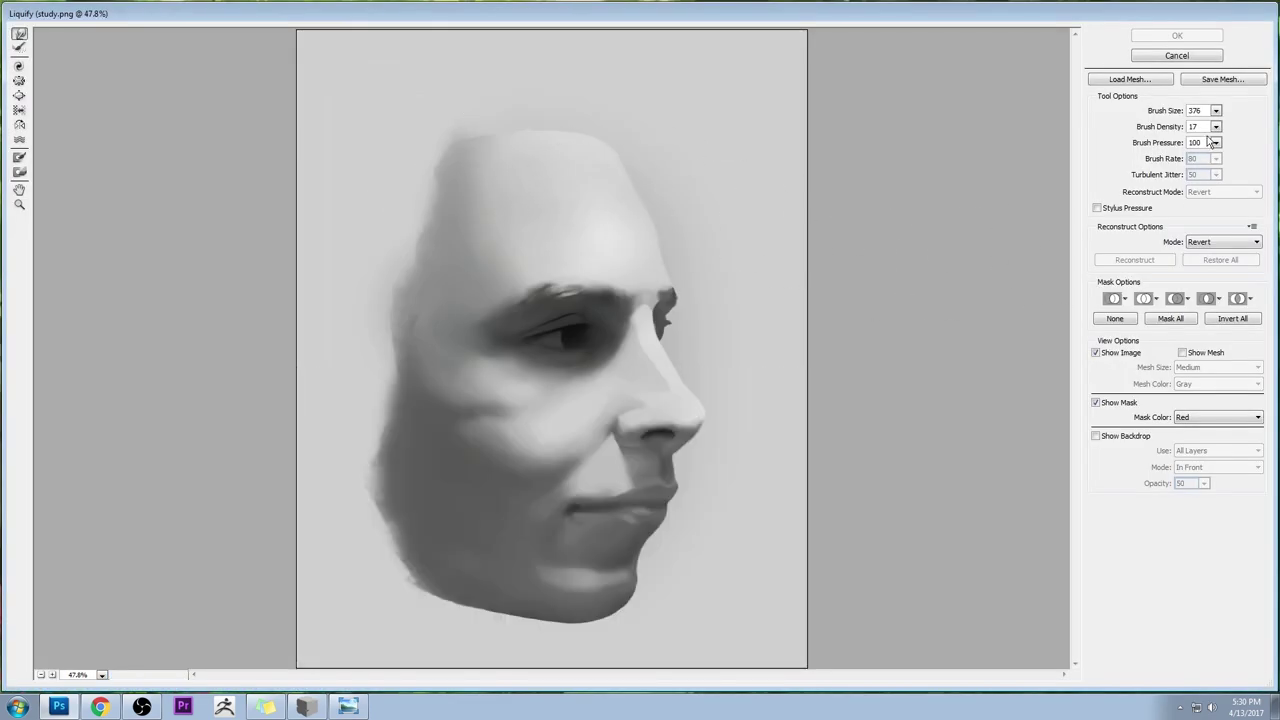
{"action": "left_click", "coordinate": [1215, 111]}
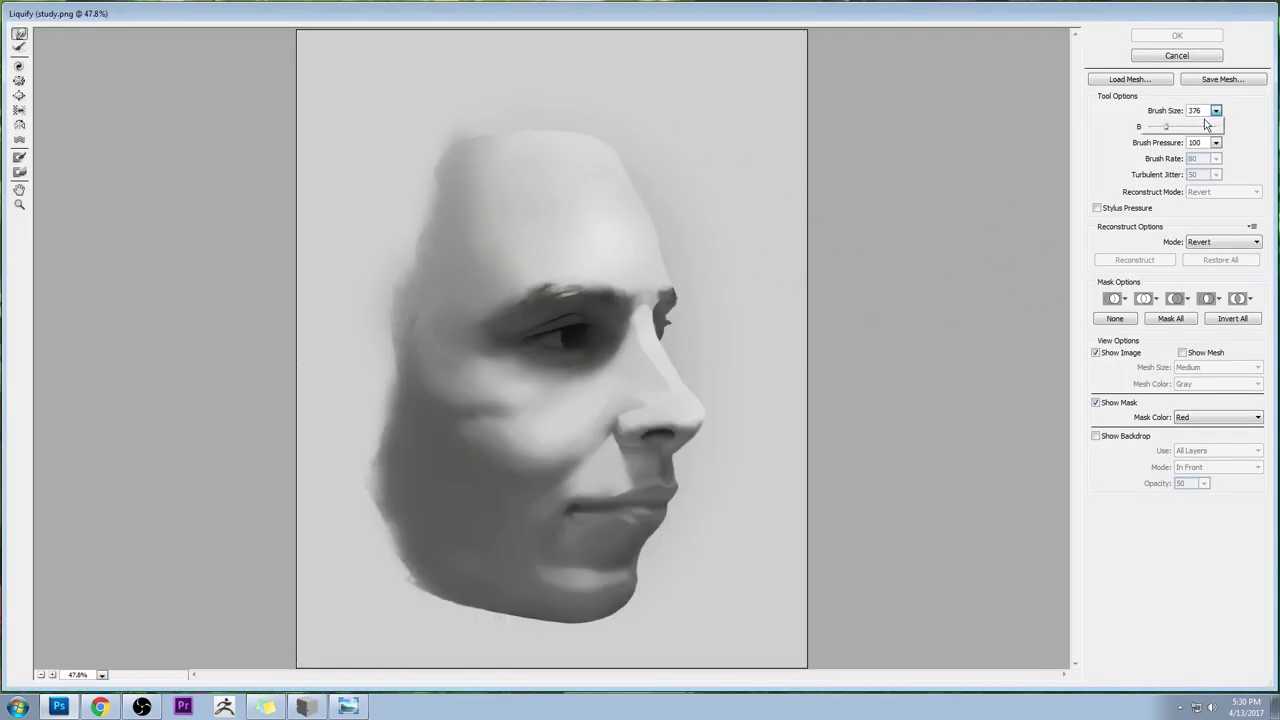
{"action": "left_click", "coordinate": [1186, 126]}
{"action": "mouse_move", "coordinate": [619, 589]}
{"action": "left_mouse_down"}
{"action": "mouse_move", "coordinate": [640, 596]}
{"action": "mouse_move", "coordinate": [652, 560]}
{"action": "left_mouse_up"}
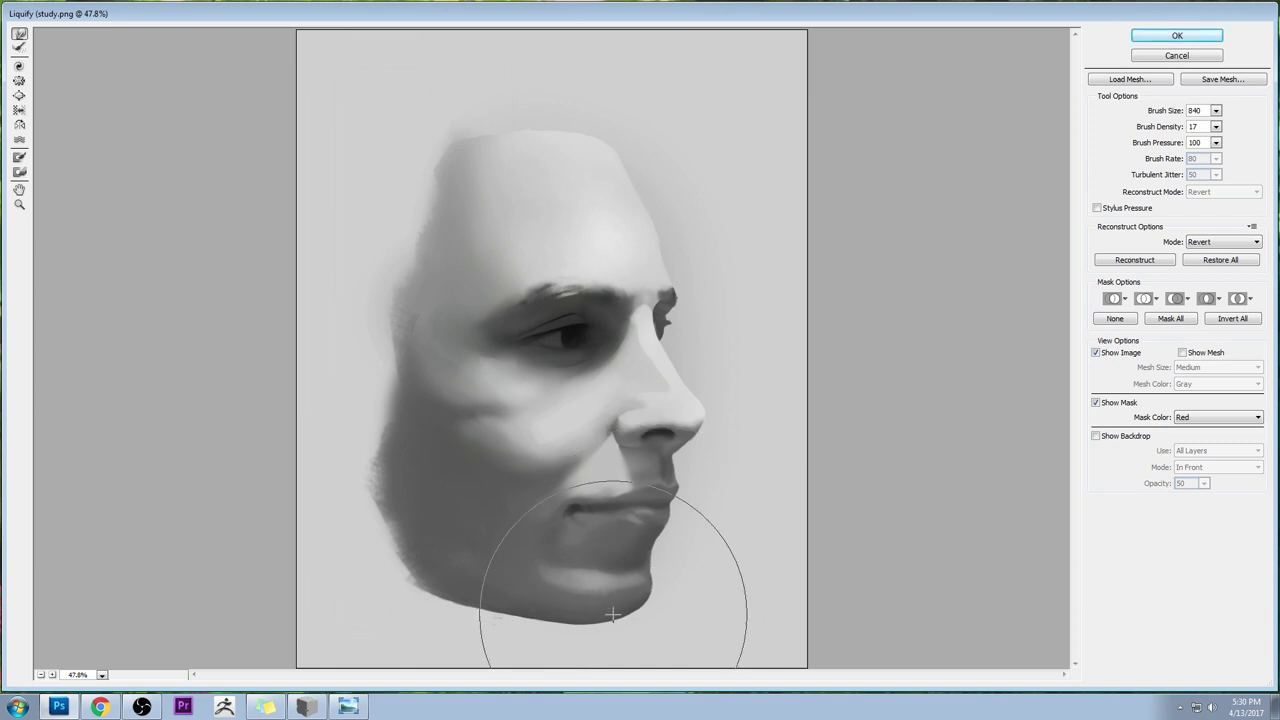
{"action": "left_click", "coordinate": [1177, 36]}
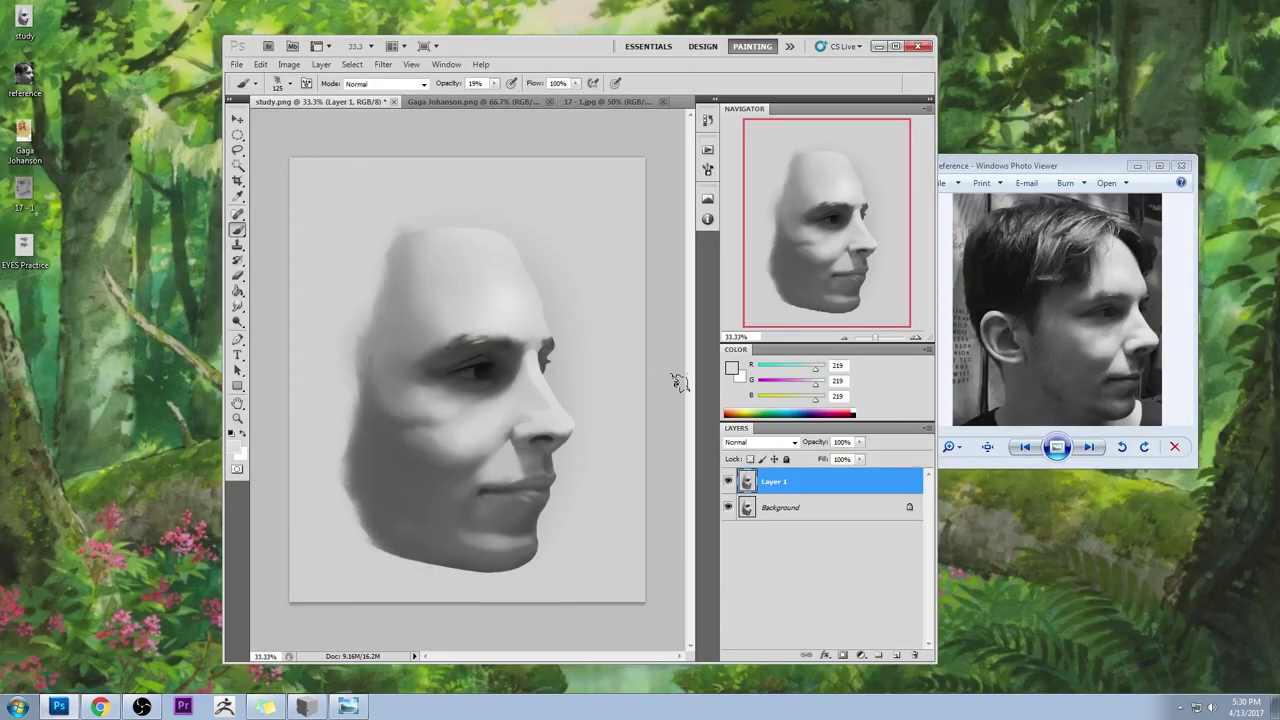
- Undo and redo the Liquify edit to compare the chin's shape before and after
{"action": "key", "text": "ctrl+z"}
{"action": "key", "text": "ctrl+z"}
{"action": "key", "text": "ctrl+z"}
{"action": "key", "text": "ctrl+z"}
- Sample light gray beside the forehead and touch up the lower profile with a 90 px brush at 100% opacity
{"action": "left_click", "coordinate": [536, 312], "text": "alt"}
{"action": "left_click", "coordinate": [494, 83]}
{"action": "left_click_drag", "start_coordinate": [503, 98], "coordinate": [581, 101]}
{"action": "key", "text": "bracketleft"}
{"action": "key", "text": "bracketleft"}
{"action": "key", "text": "bracketleft"}
{"action": "left_click", "coordinate": [534, 483]}
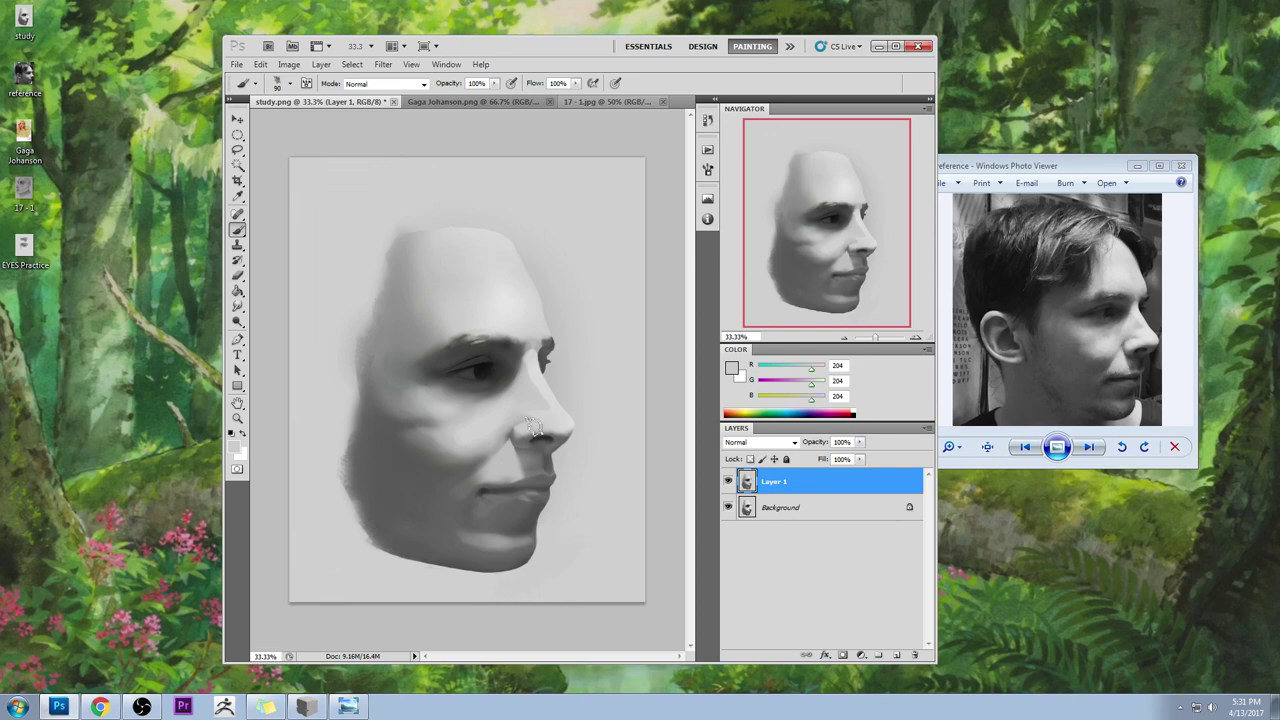
- Smudge the shading between the nose and mouth at 13% strength, then touch up above the lips with the brush
{"action": "left_click_drag", "start_coordinate": [237, 308], "coordinate": [300, 330]}
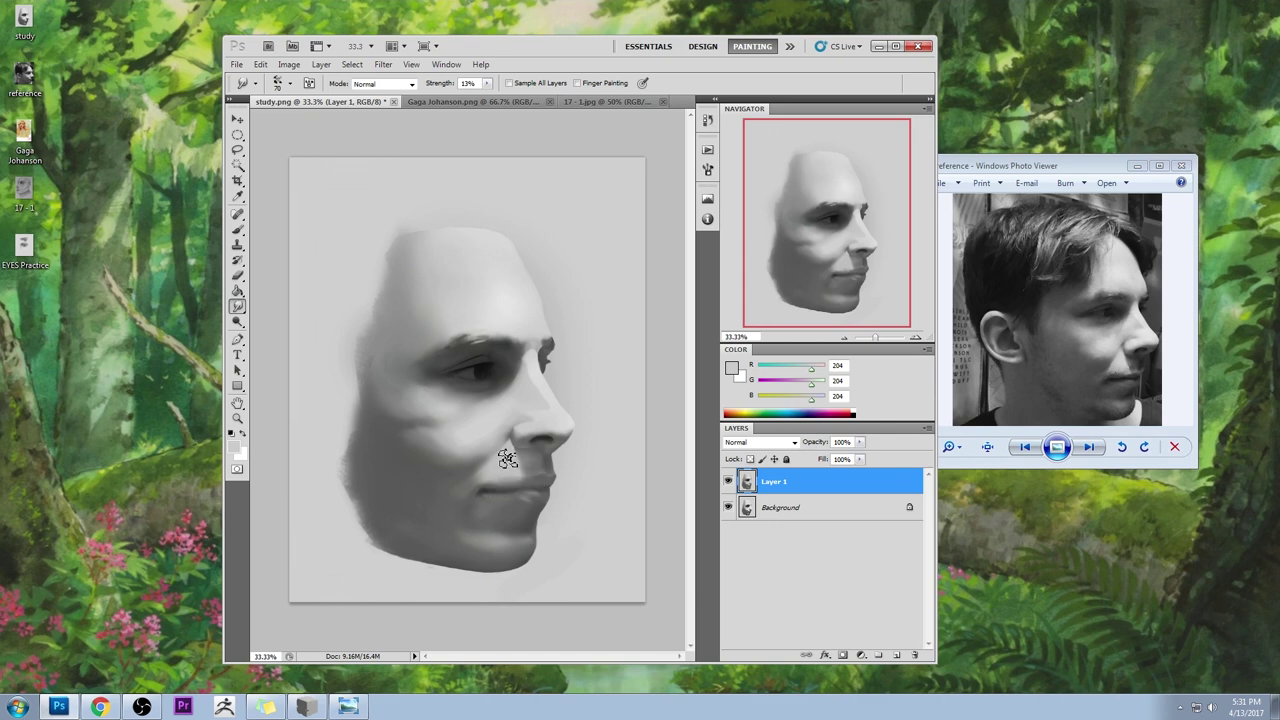
{"action": "key", "text": "b"}
{"action": "left_click_drag", "start_coordinate": [513, 470], "coordinate": [516, 472]}
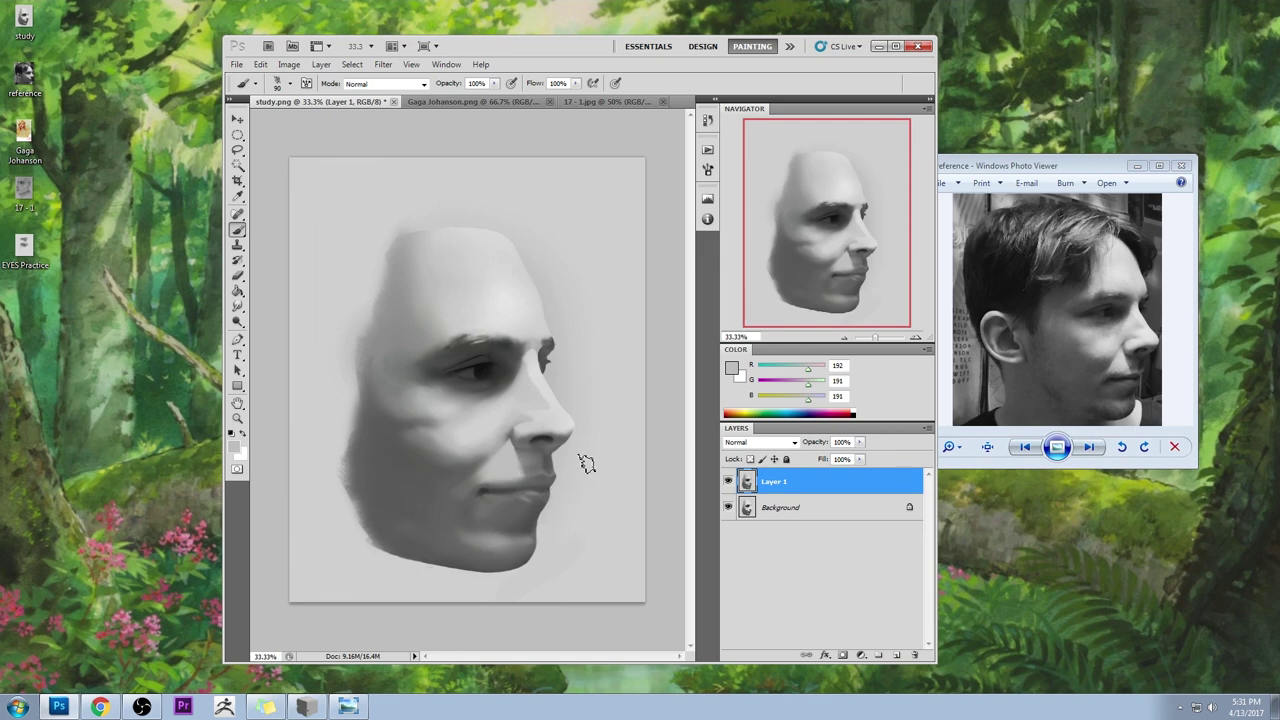
- Sample mid and dark grays around the lower lip and refine the mouth with a 50 px brush at 100% opacity
{"action": "left_click", "coordinate": [528, 496], "text": "alt"}
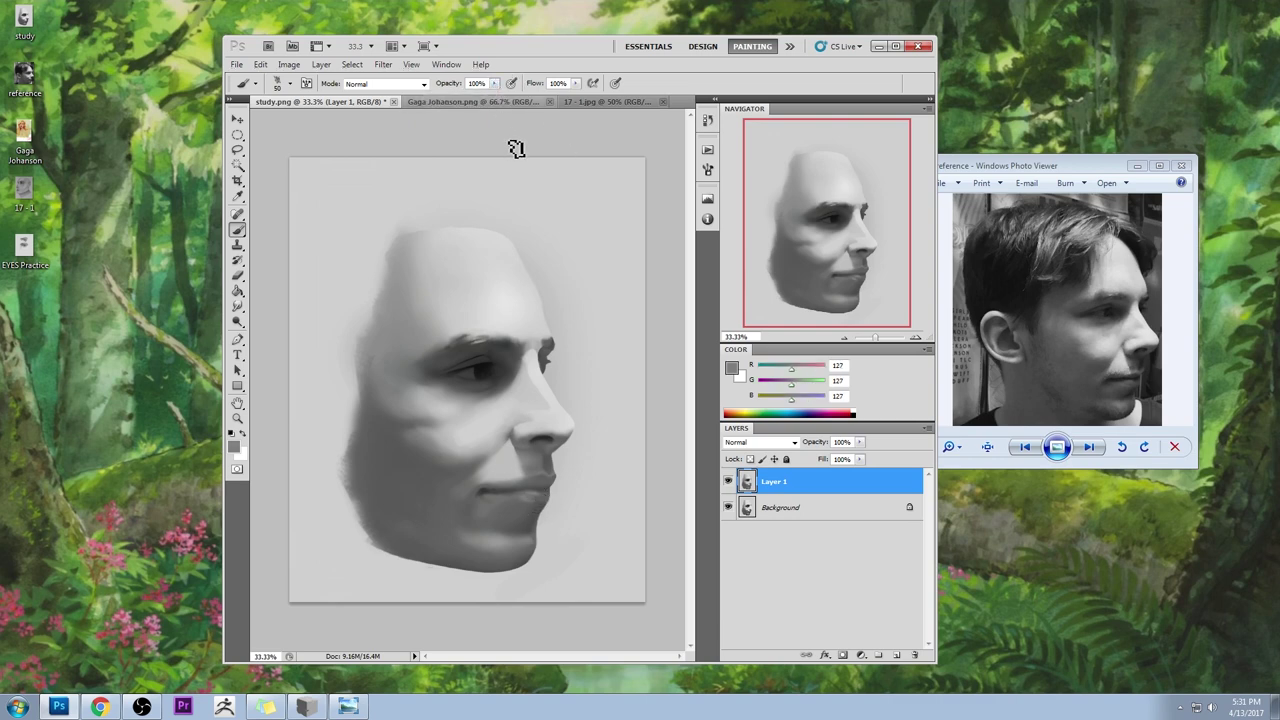
{"action": "left_click", "coordinate": [528, 503], "text": "alt"}
{"action": "key", "text": "ctrl+minus"}
{"action": "key", "text": "ctrl+minus"}
{"action": "key", "text": "ctrl+minus"}
{"action": "key", "text": "ctrl+minus"}
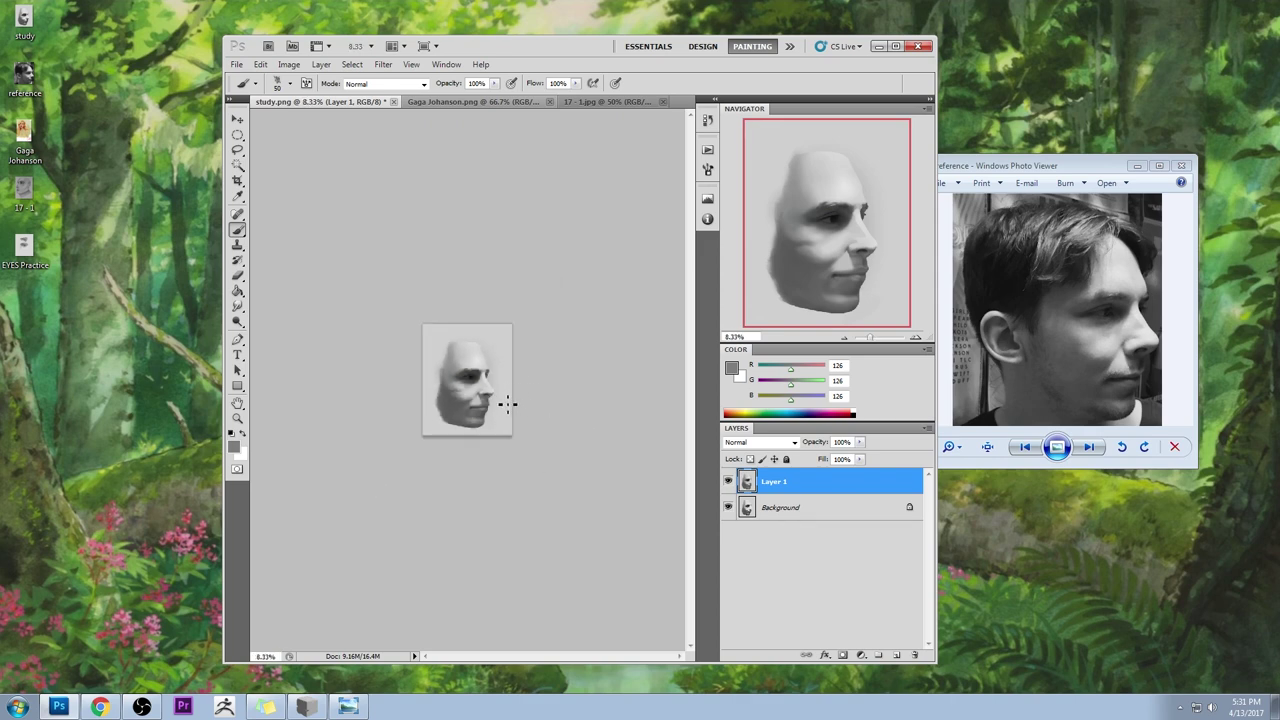
{"action": "key", "text": "ctrl+plus"}
{"action": "key", "text": "ctrl+plus"}
{"action": "key", "text": "ctrl+plus"}
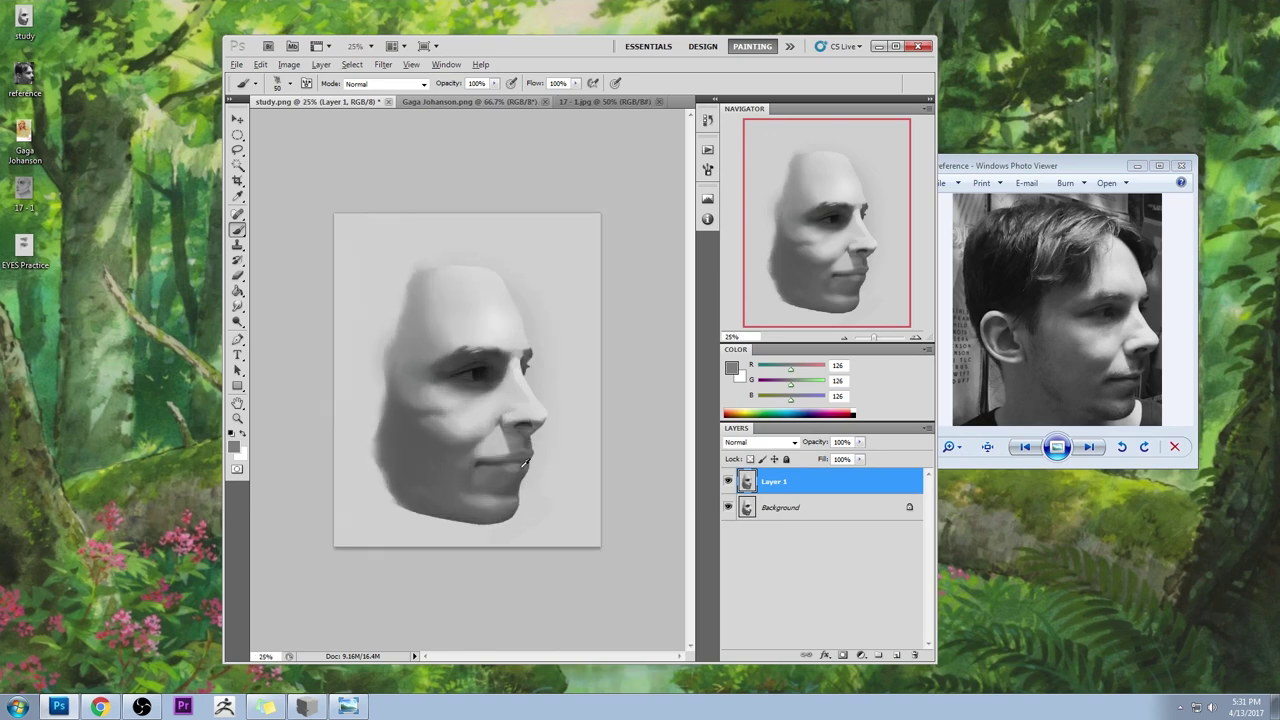
{"action": "left_click", "coordinate": [505, 470], "text": "alt"}
- Toggle Layer 1's visibility to compare the refined face with the original painting
{"action": "left_click", "coordinate": [728, 482]}
{"action": "left_click", "coordinate": [728, 483]}
{"action": "left_click", "coordinate": [729, 482]}
{"action": "left_click", "coordinate": [729, 482]}
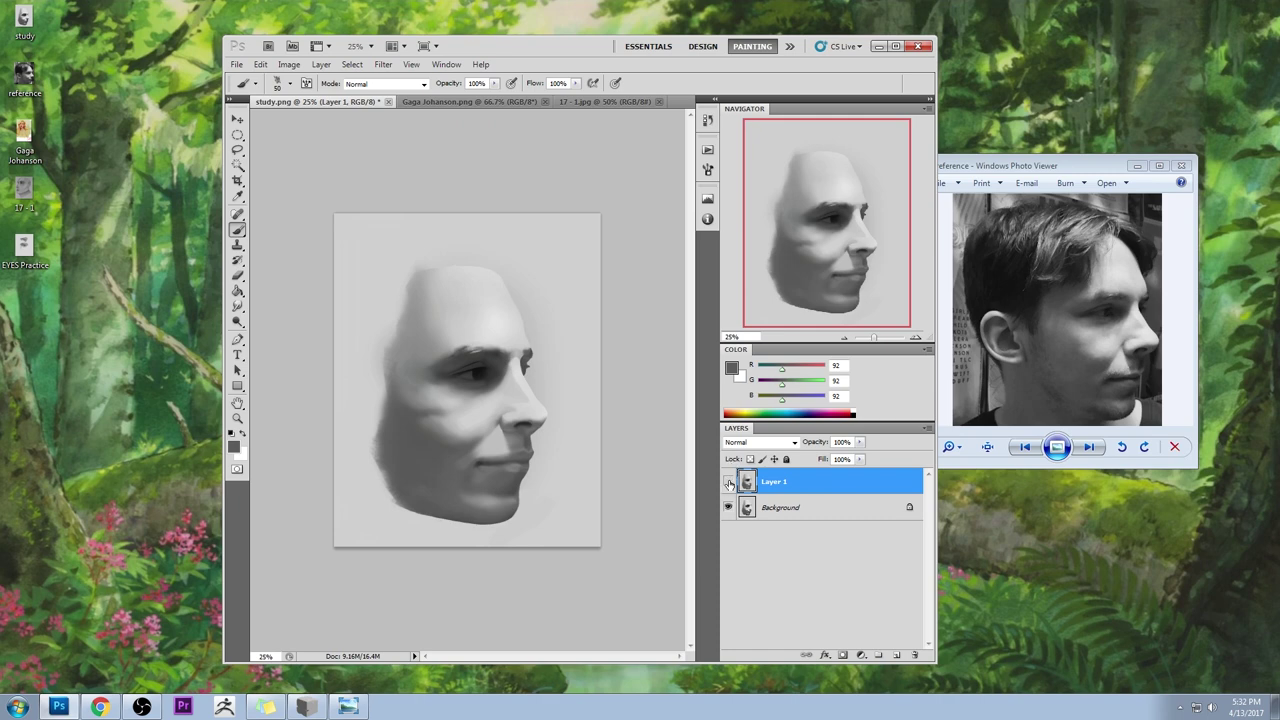
{"action": "left_click", "coordinate": [729, 483]}
{"action": "left_click", "coordinate": [729, 483]}
{"action": "left_click", "coordinate": [729, 483]}
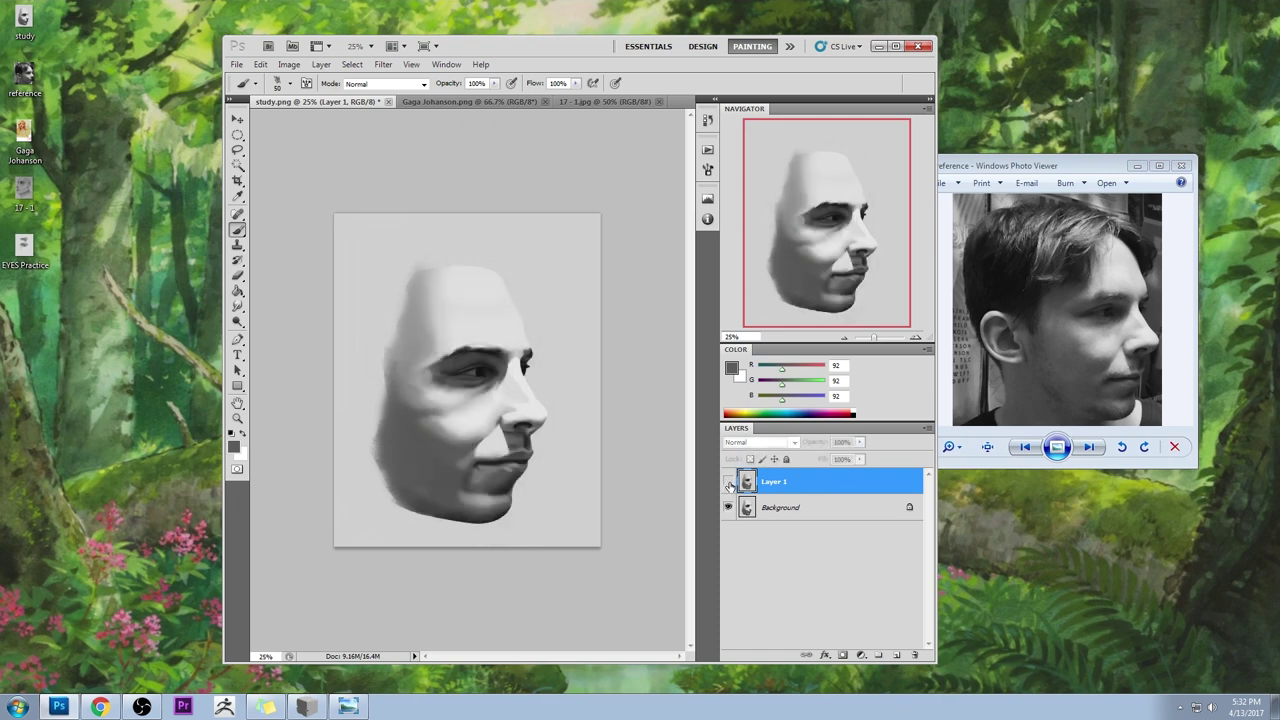
{"action": "left_click", "coordinate": [729, 483]}
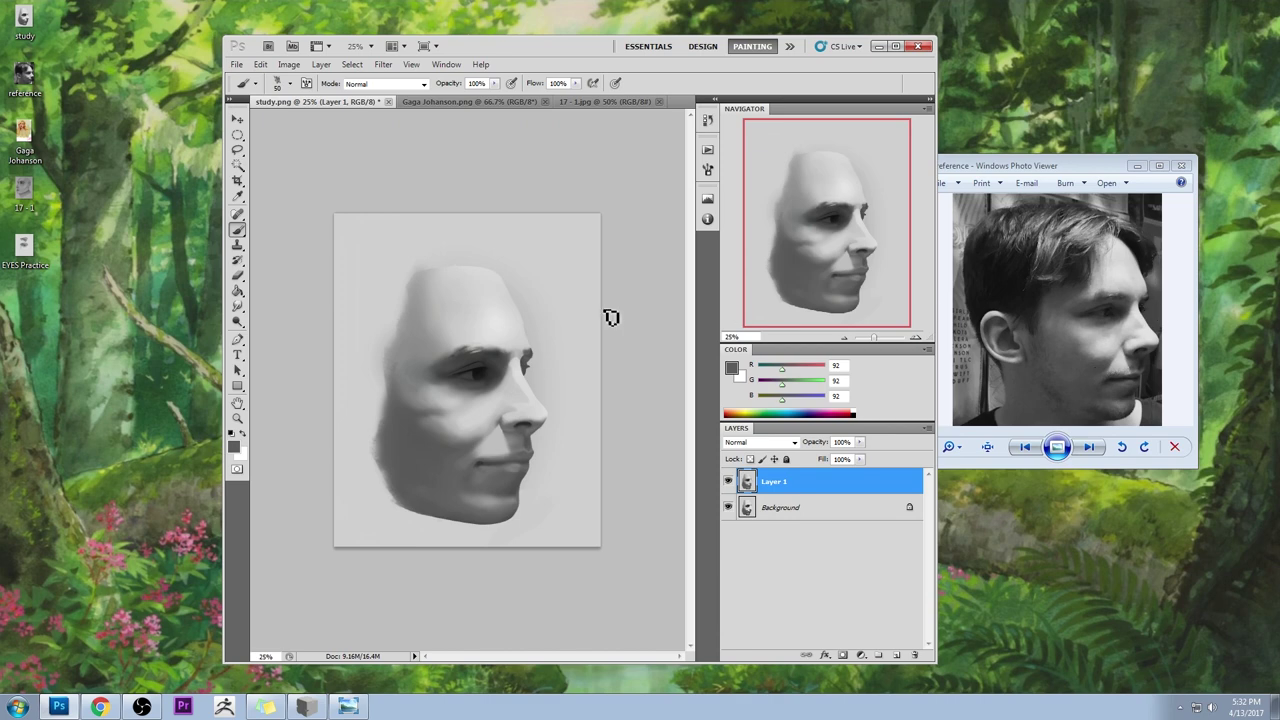
{"action": "left_click", "coordinate": [237, 165]}
{"action": "left_click", "coordinate": [541, 384]}
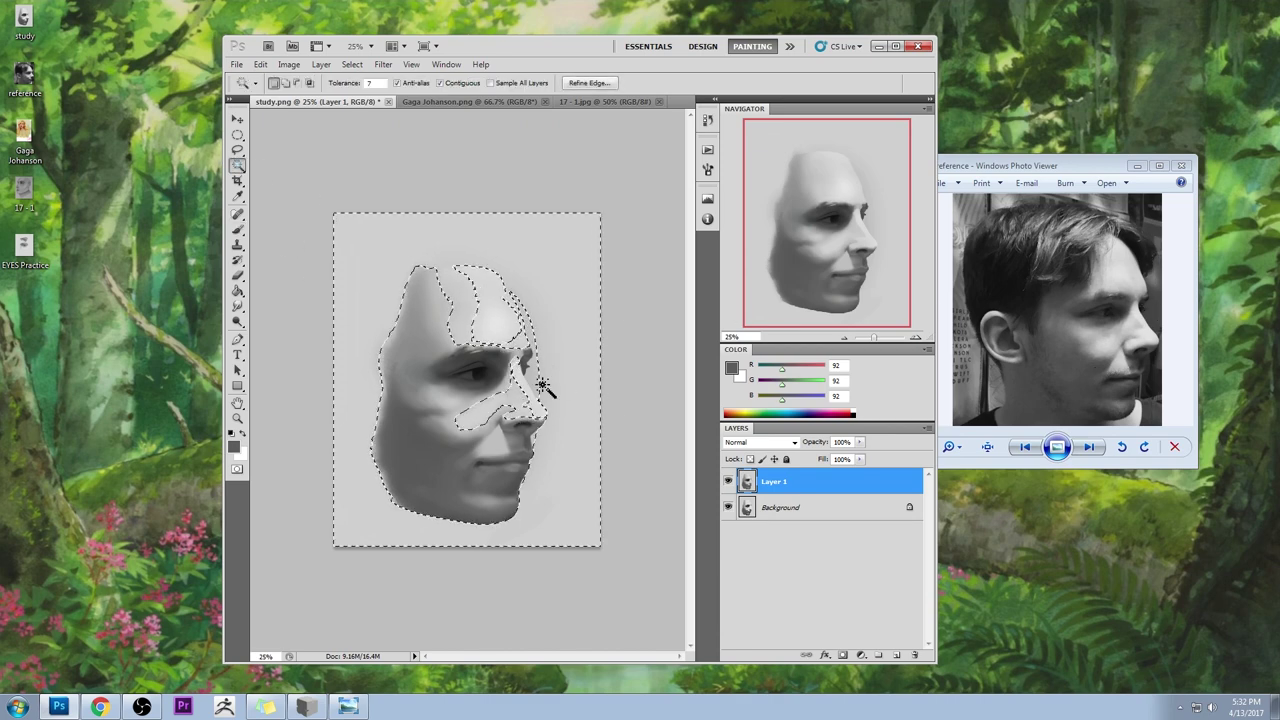
{"action": "key", "text": "m"}
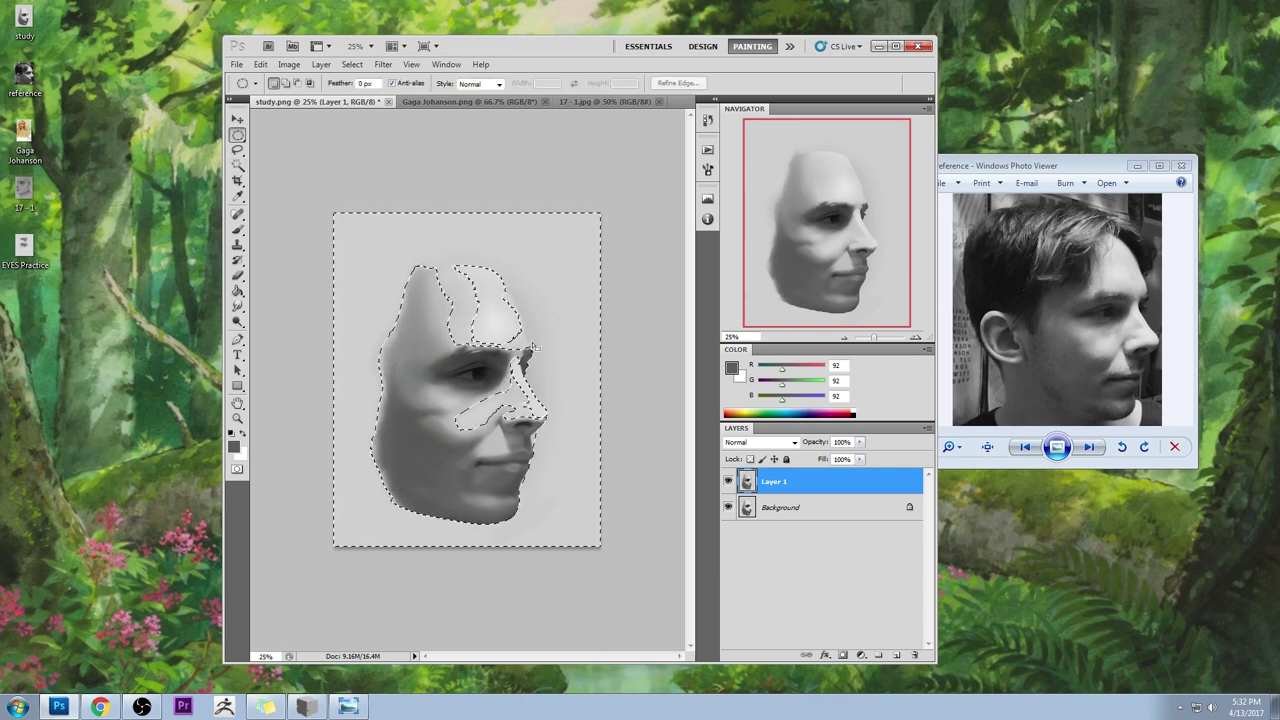
{"action": "key", "text": "ctrl+d"}
- Merge the refined face layer down into the Background, then close study.png and save its changes
{"action": "right_click", "coordinate": [826, 480]}
{"action": "left_click", "coordinate": [861, 435]}
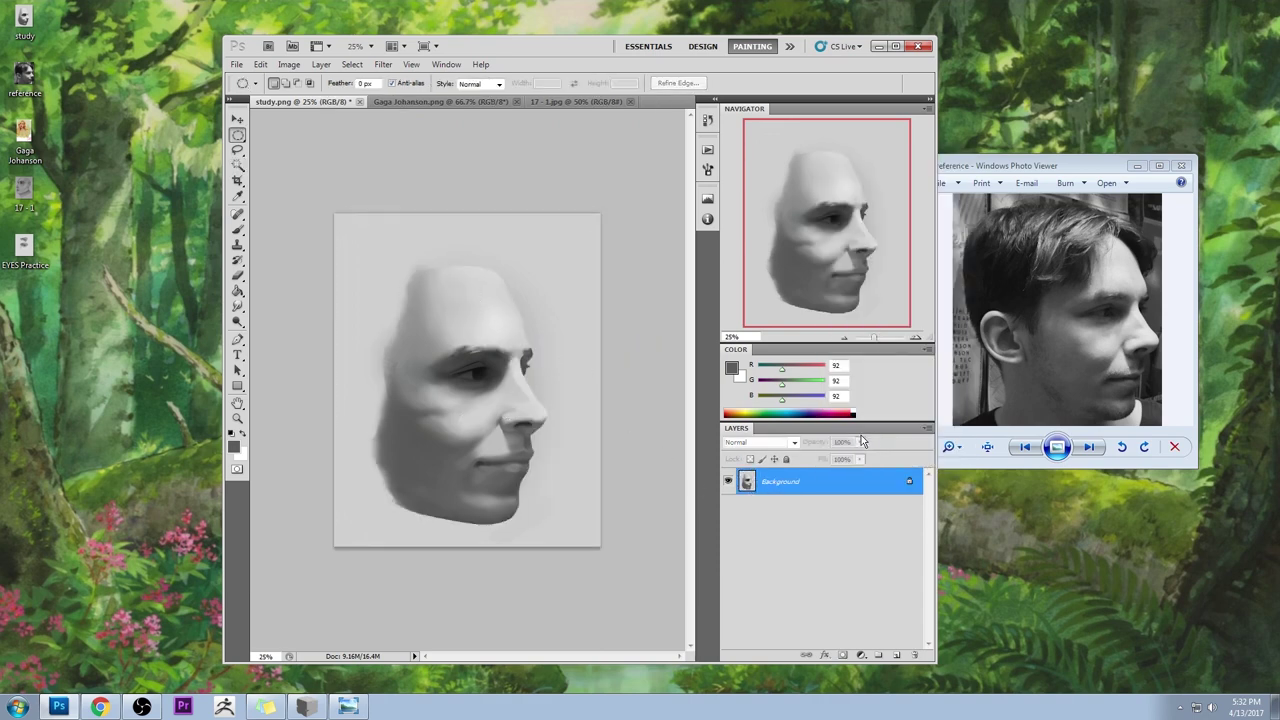
{"action": "left_click", "coordinate": [359, 101]}
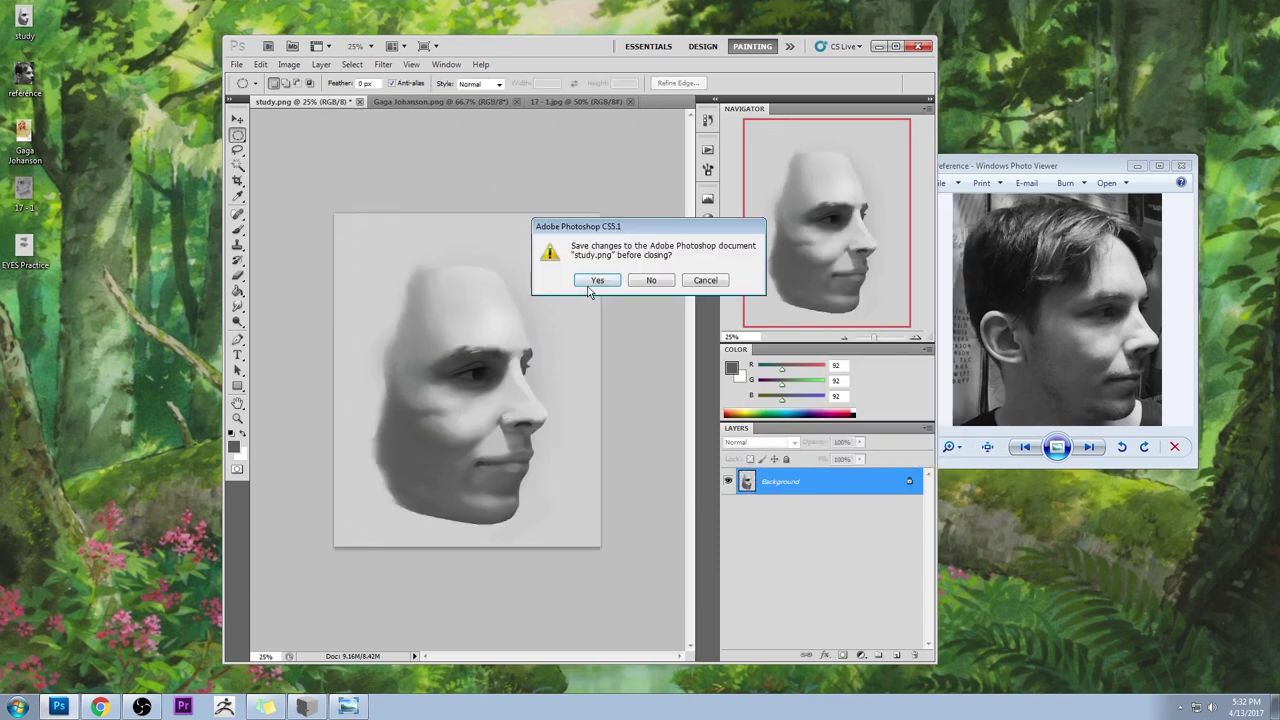
{"action": "left_click", "coordinate": [592, 284]}
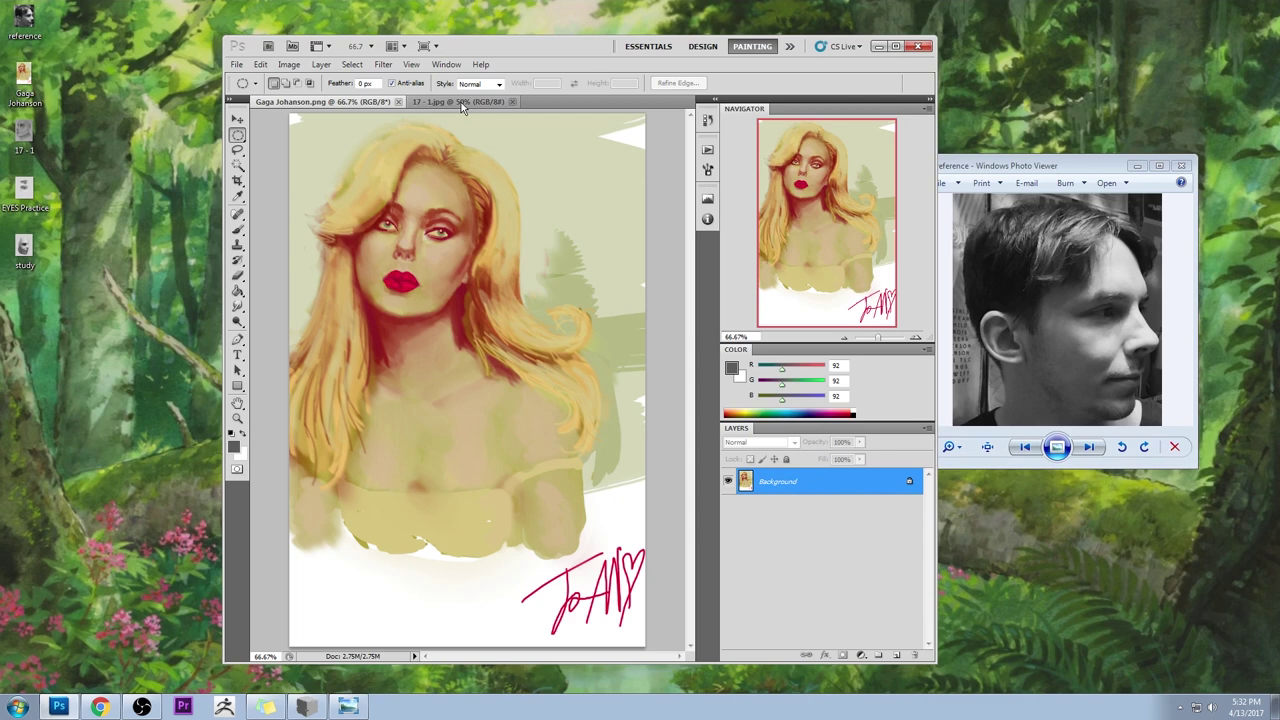
- Move the reference photo clear of the painting window and examine its mouth and chin up close
{"action": "left_click_drag", "start_coordinate": [1071, 166], "coordinate": [1145, 20]}
{"action": "left_click", "coordinate": [965, 45]}
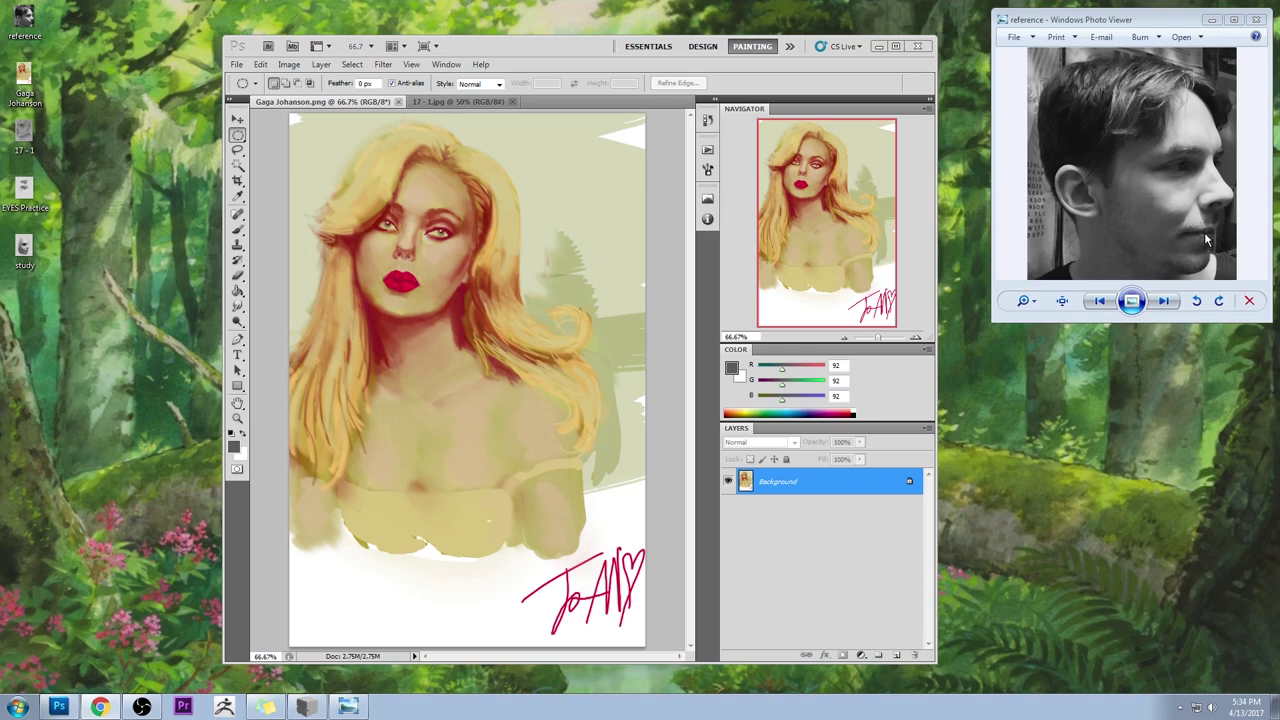
{"action": "scroll", "coordinate": [1205, 230], "scroll_direction": "up", "scroll_amount": 5}
{"action": "scroll", "coordinate": [1208, 232], "scroll_direction": "up", "scroll_amount": 3}
{"action": "left_click_drag", "start_coordinate": [1208, 234], "coordinate": [1111, 131]}
{"action": "scroll", "coordinate": [1111, 131], "scroll_direction": "down", "scroll_amount": 3}
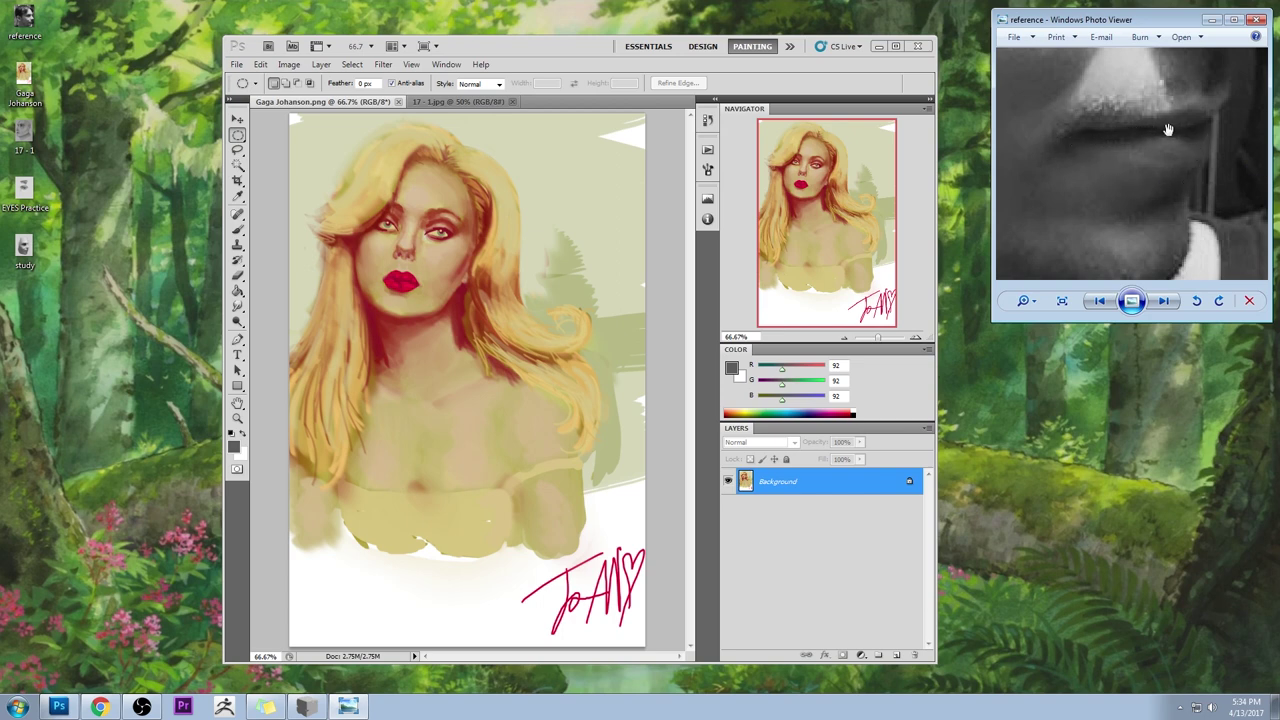
{"action": "scroll", "coordinate": [1205, 150], "scroll_direction": "down", "scroll_amount": 5}
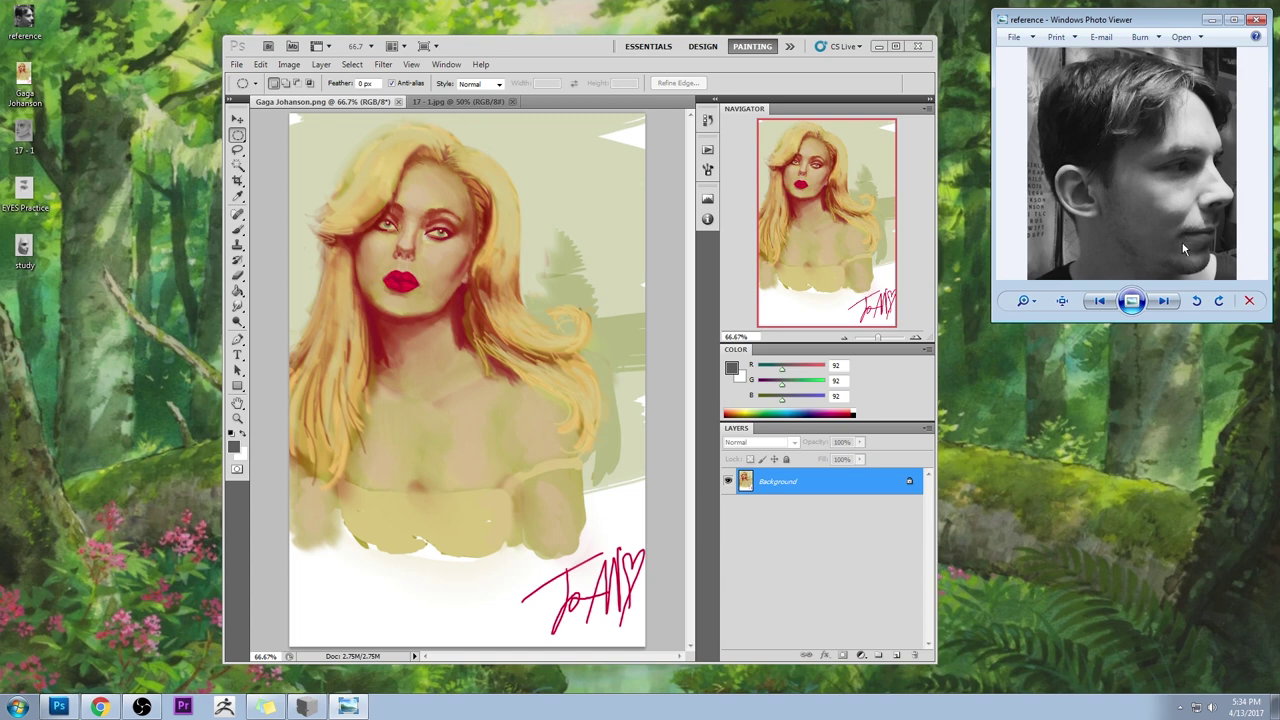
- Examine the nostril and the shadowed eye in the reference photo up close
{"action": "scroll", "coordinate": [1200, 150], "scroll_direction": "up", "scroll_amount": 5}
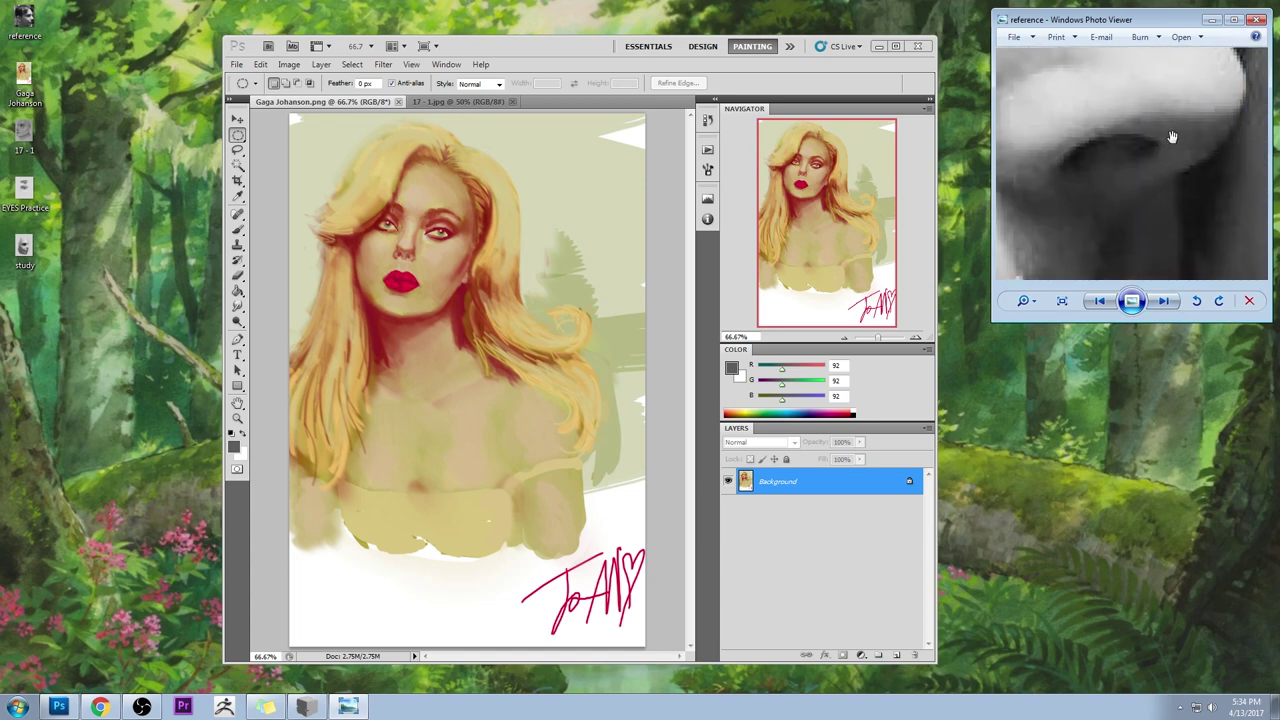
{"action": "scroll", "coordinate": [1140, 190], "scroll_direction": "down", "scroll_amount": 5}
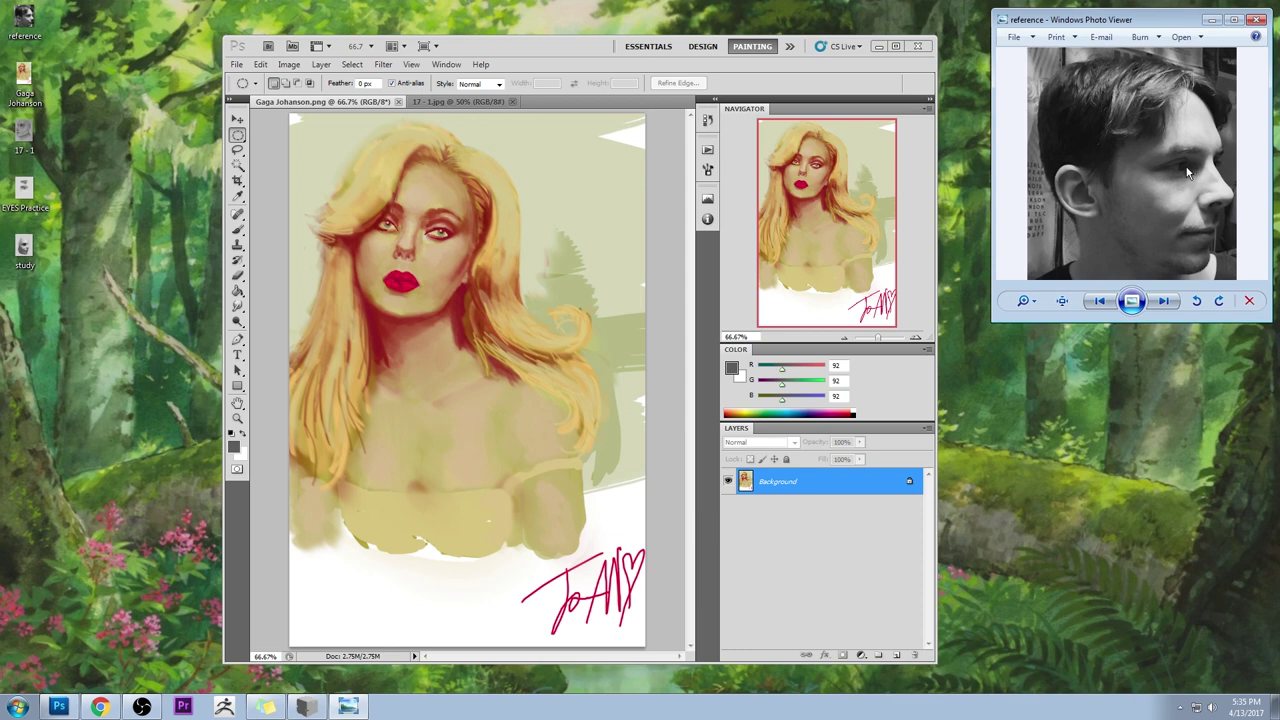
{"action": "scroll", "coordinate": [1187, 172], "scroll_direction": "up", "scroll_amount": 6}
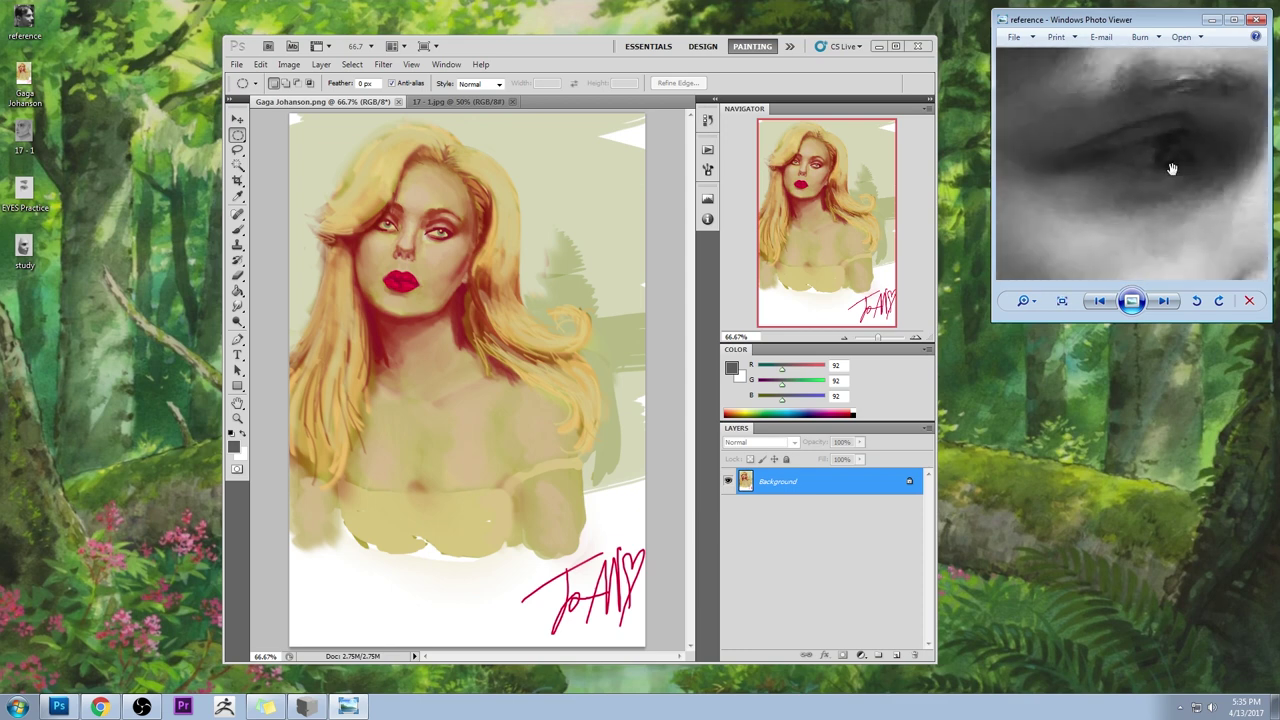
{"action": "scroll", "coordinate": [1172, 168], "scroll_direction": "down", "scroll_amount": 2}
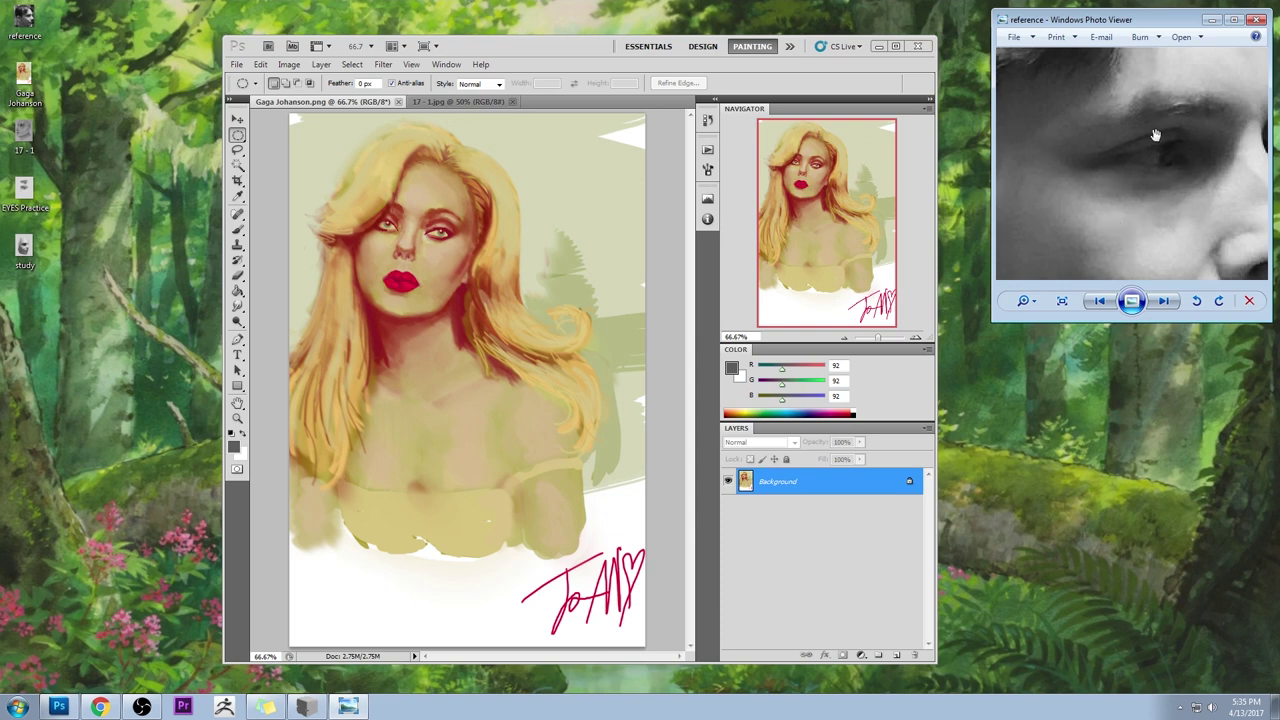
{"action": "scroll", "coordinate": [1157, 138], "scroll_direction": "down", "scroll_amount": 5}
{"action": "scroll", "coordinate": [1230, 195], "scroll_direction": "up", "scroll_amount": 5}
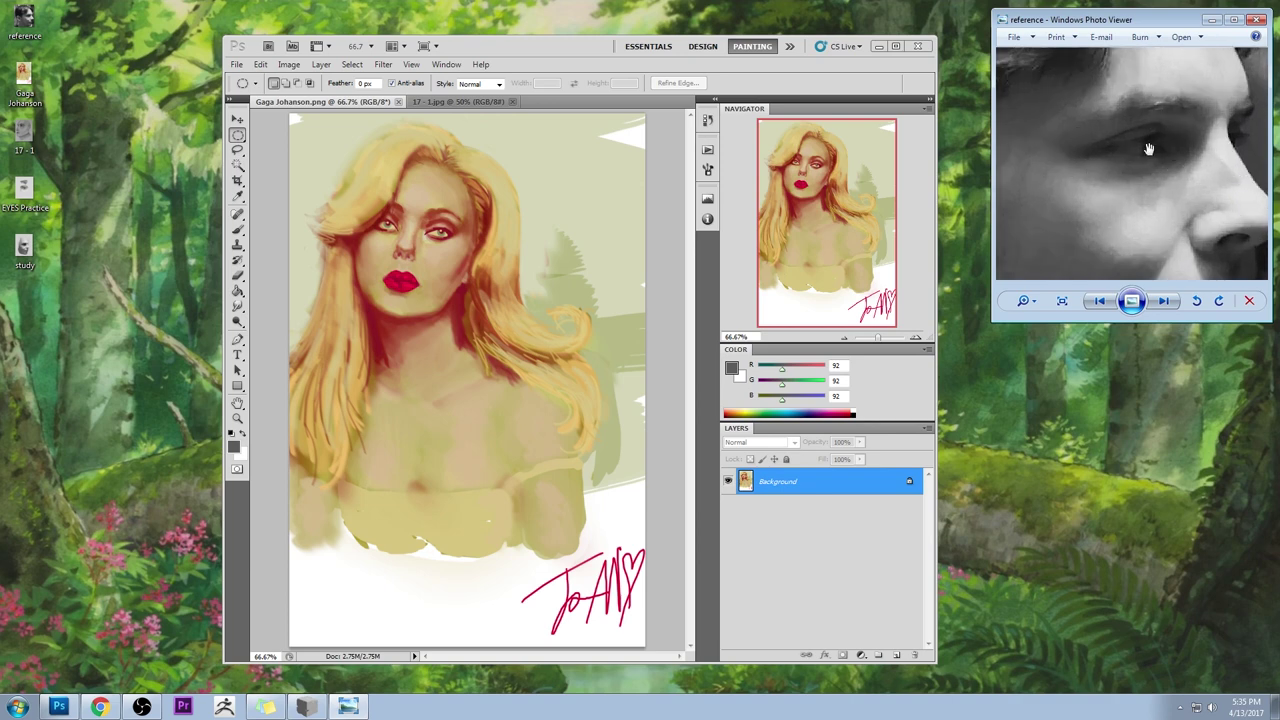
{"action": "scroll", "coordinate": [1149, 149], "scroll_direction": "down", "scroll_amount": 5}
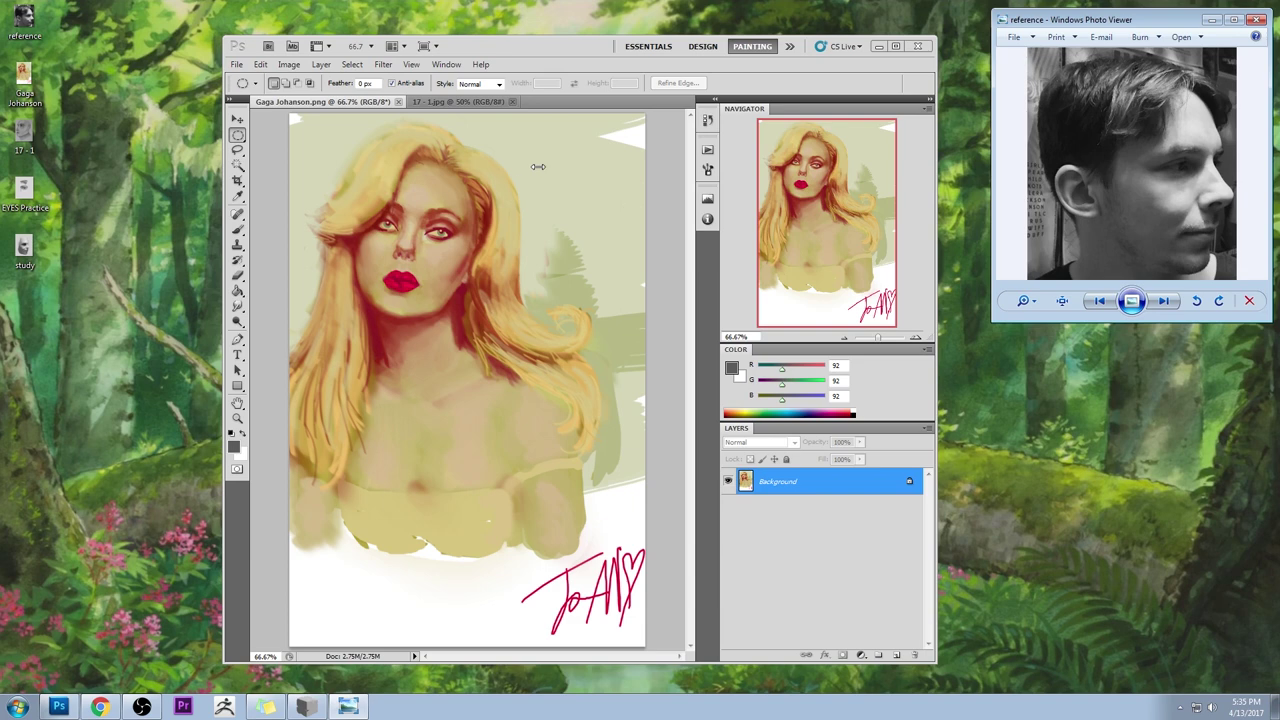
- Lasso the nose in the blonde woman's portrait, copy it to a new layer and scale it to 114.20%
{"action": "left_click", "coordinate": [663, 191]}
{"action": "key", "text": "l"}
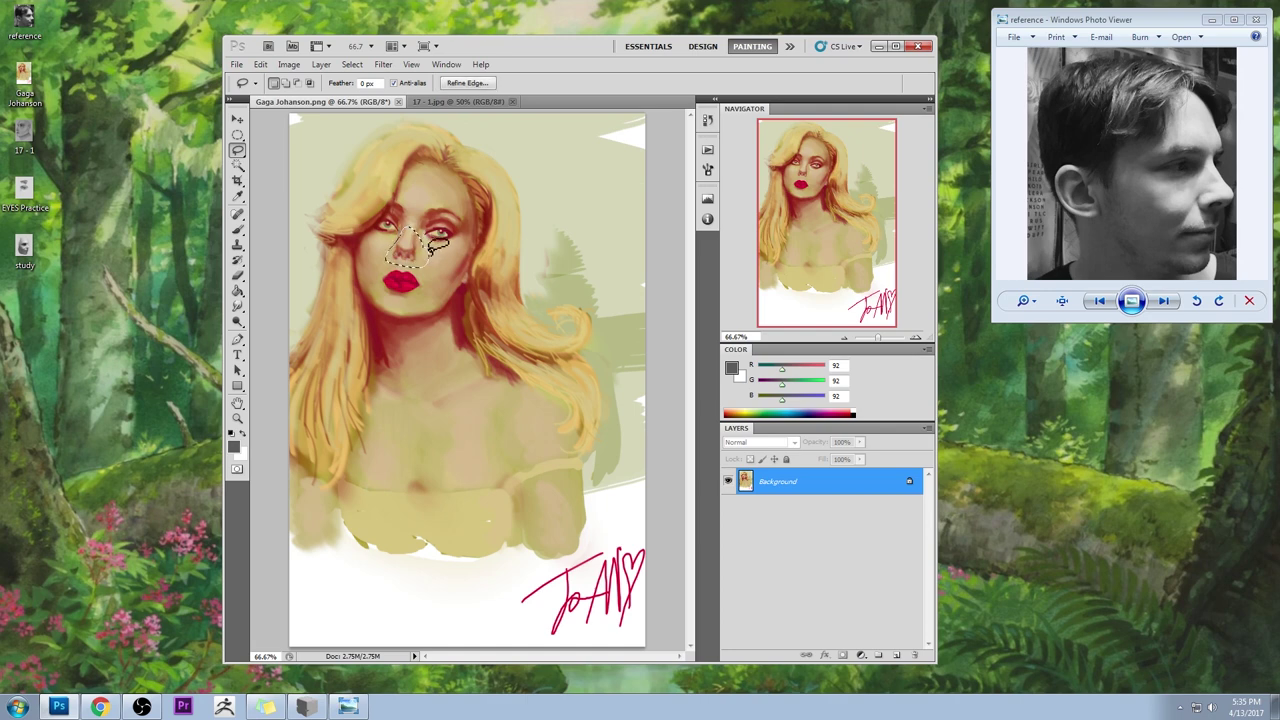
{"action": "key", "text": "ctrl+j"}
{"action": "key", "text": "v"}
{"action": "left_click_drag", "start_coordinate": [430, 269], "coordinate": [425, 257]}
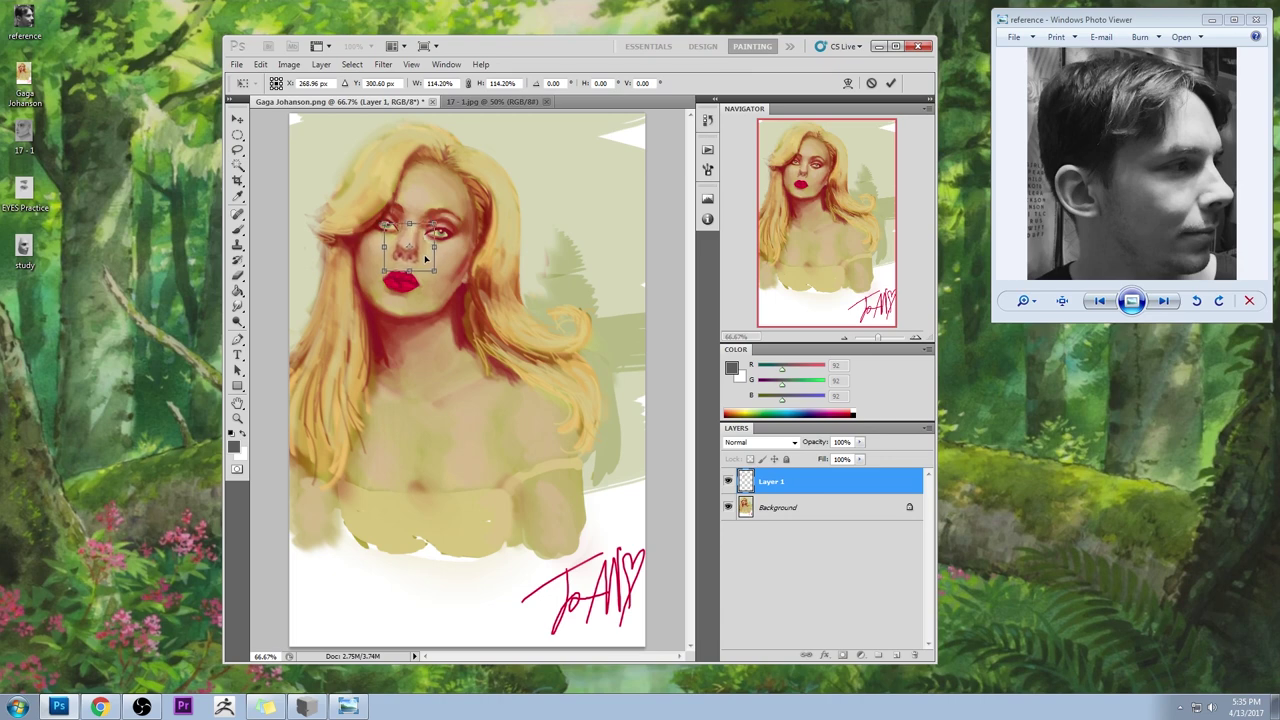
{"action": "left_click", "coordinate": [890, 83]}
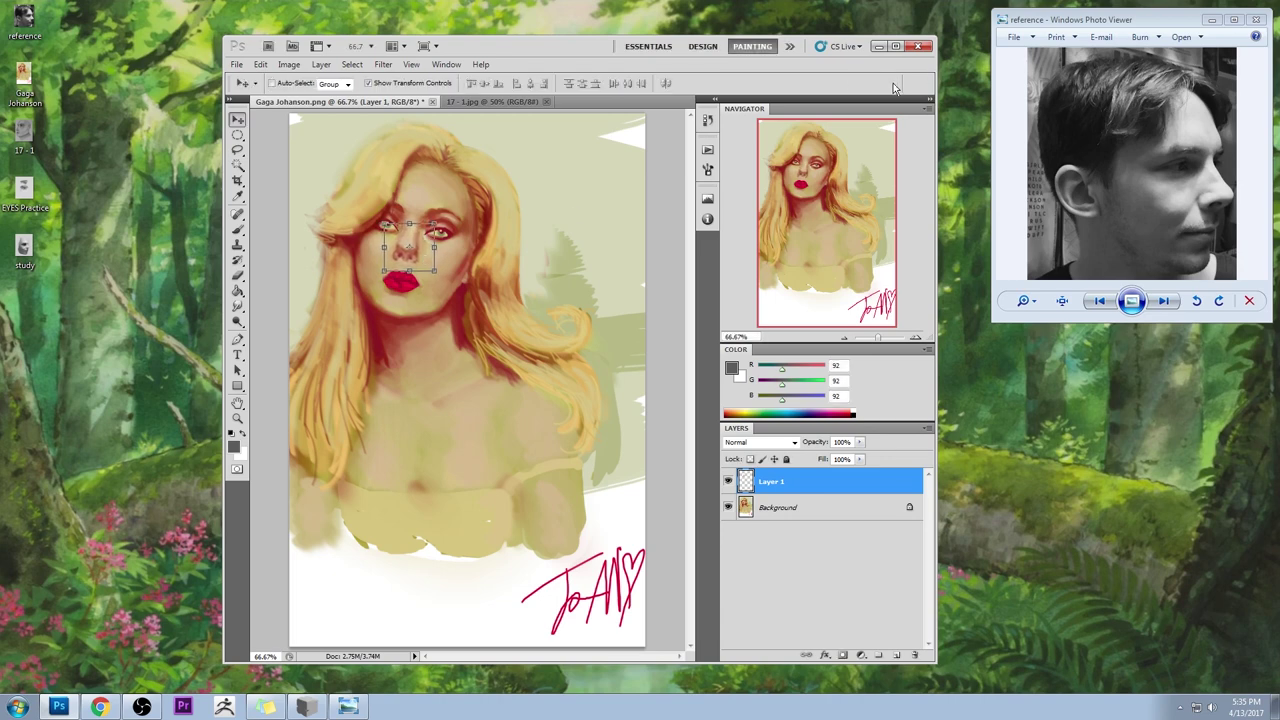
- Blend the enlarged nose copy into the face by erasing its edges at 100% opacity with a 60 to 80 px eraser
{"action": "key", "text": "b"}
{"action": "key", "text": "v"}
{"action": "key", "text": "b"}
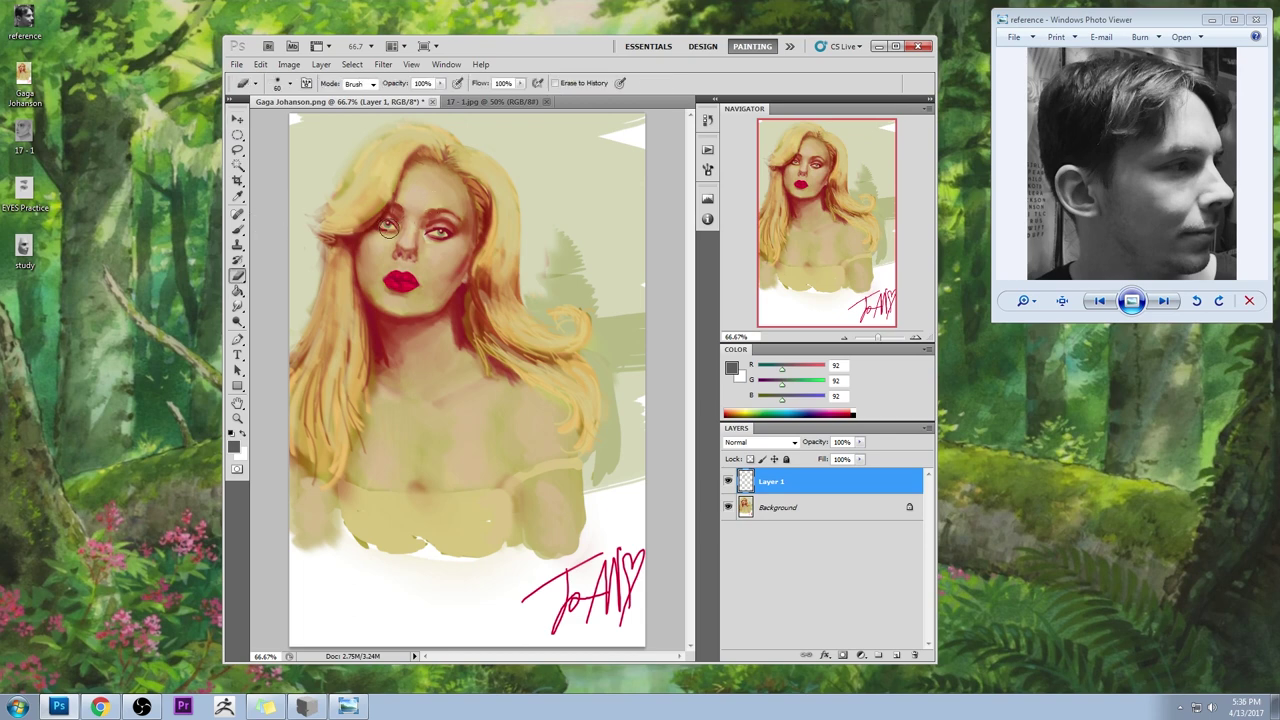
{"action": "key", "text": "bracketleft"}
- Compare the portrait with and without the enlarged nose and merge the nose layer down into the background
{"action": "left_click", "coordinate": [729, 482]}
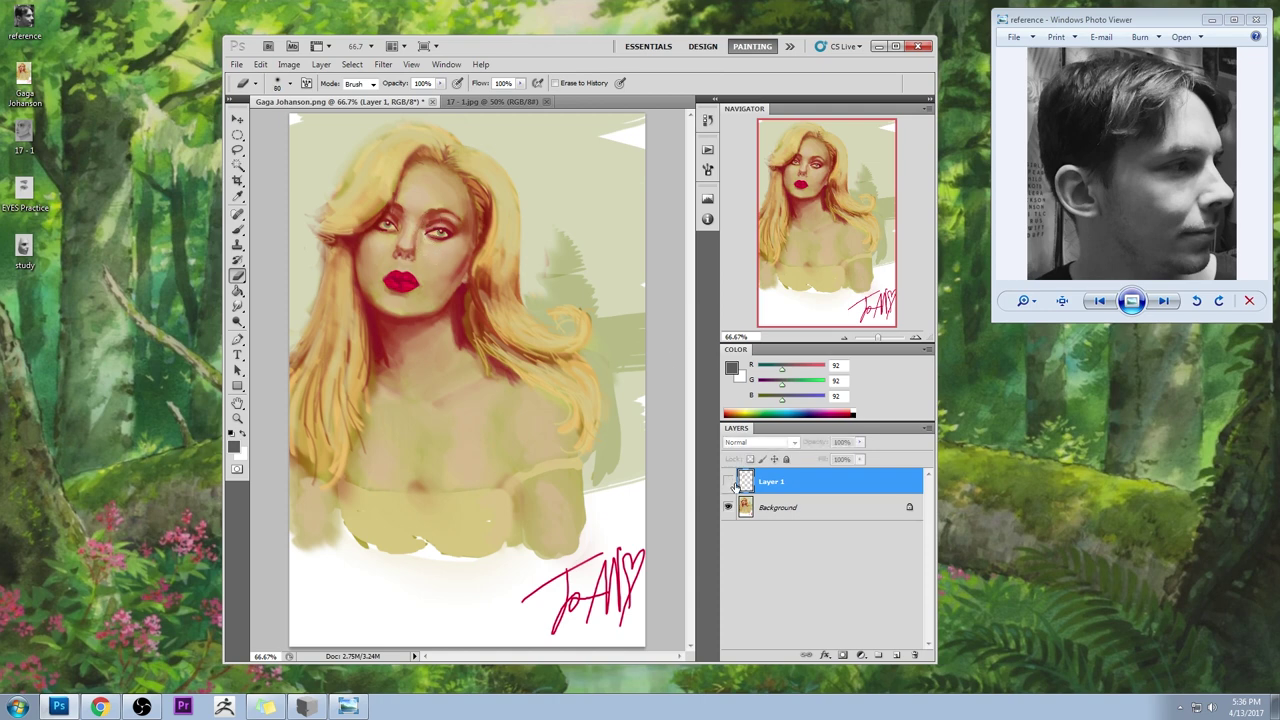
{"action": "left_click", "coordinate": [729, 482]}
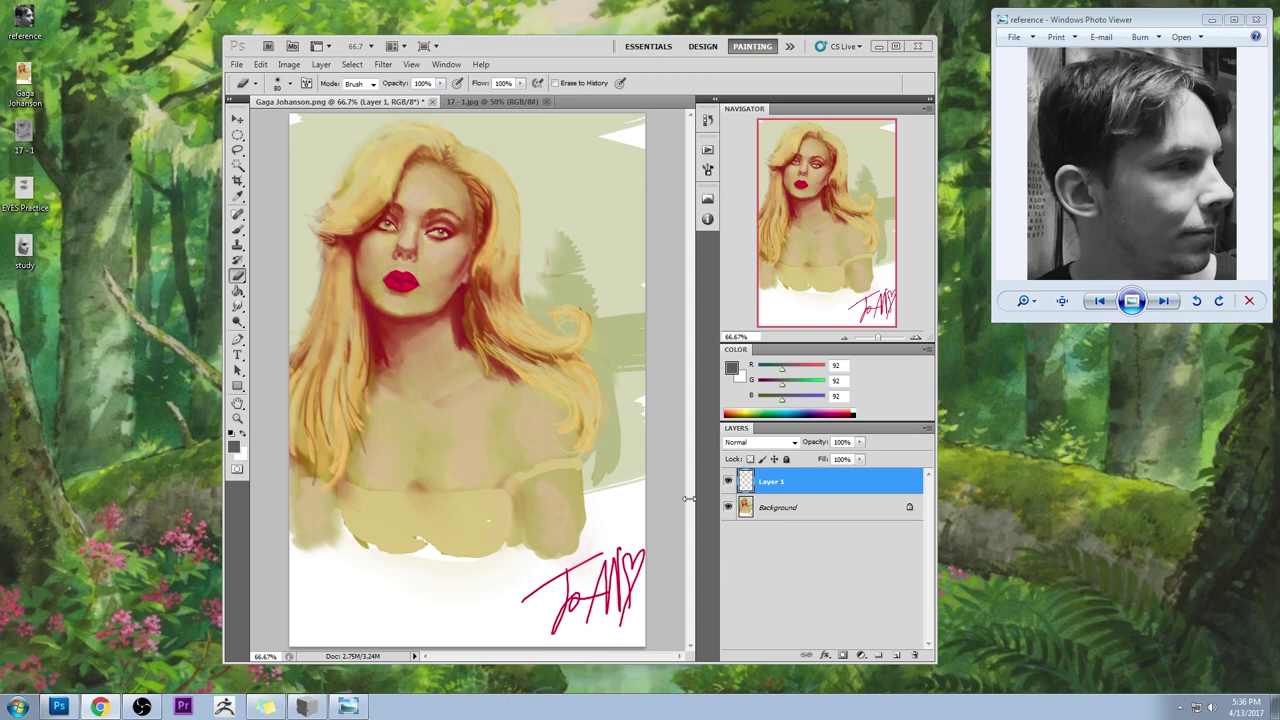
{"action": "right_click", "coordinate": [834, 484]}
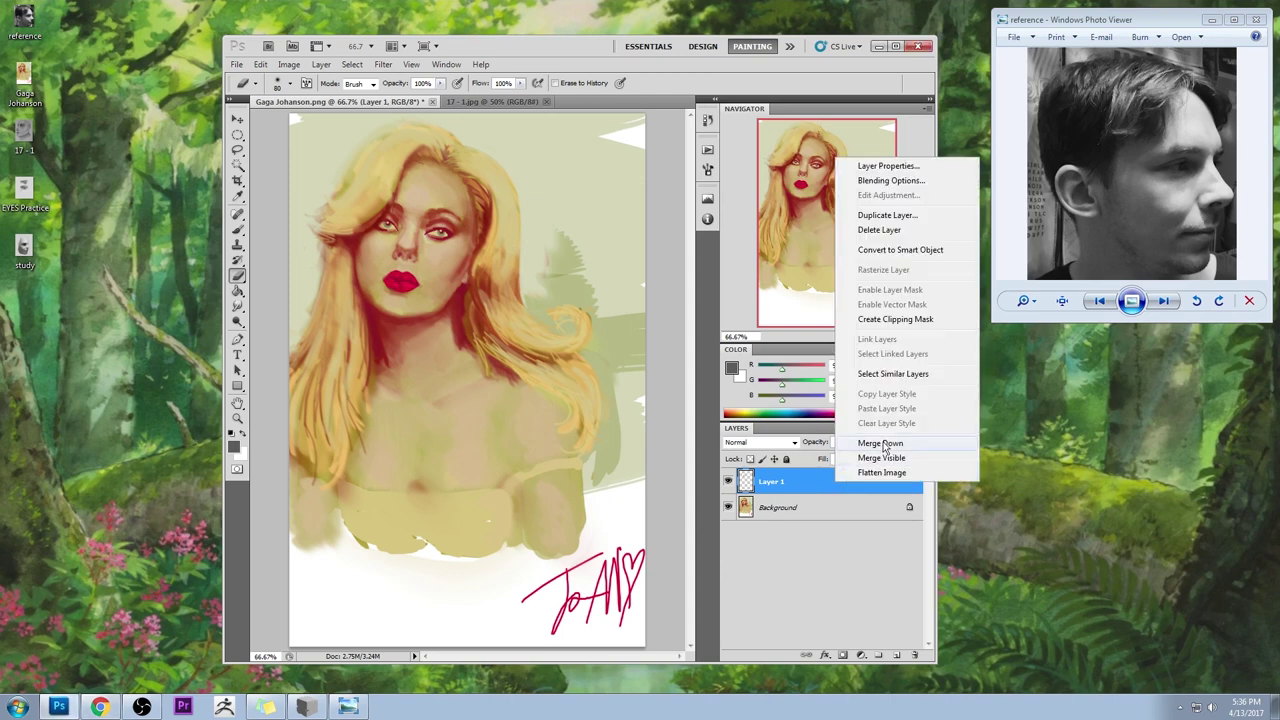
{"action": "left_click", "coordinate": [880, 443]}
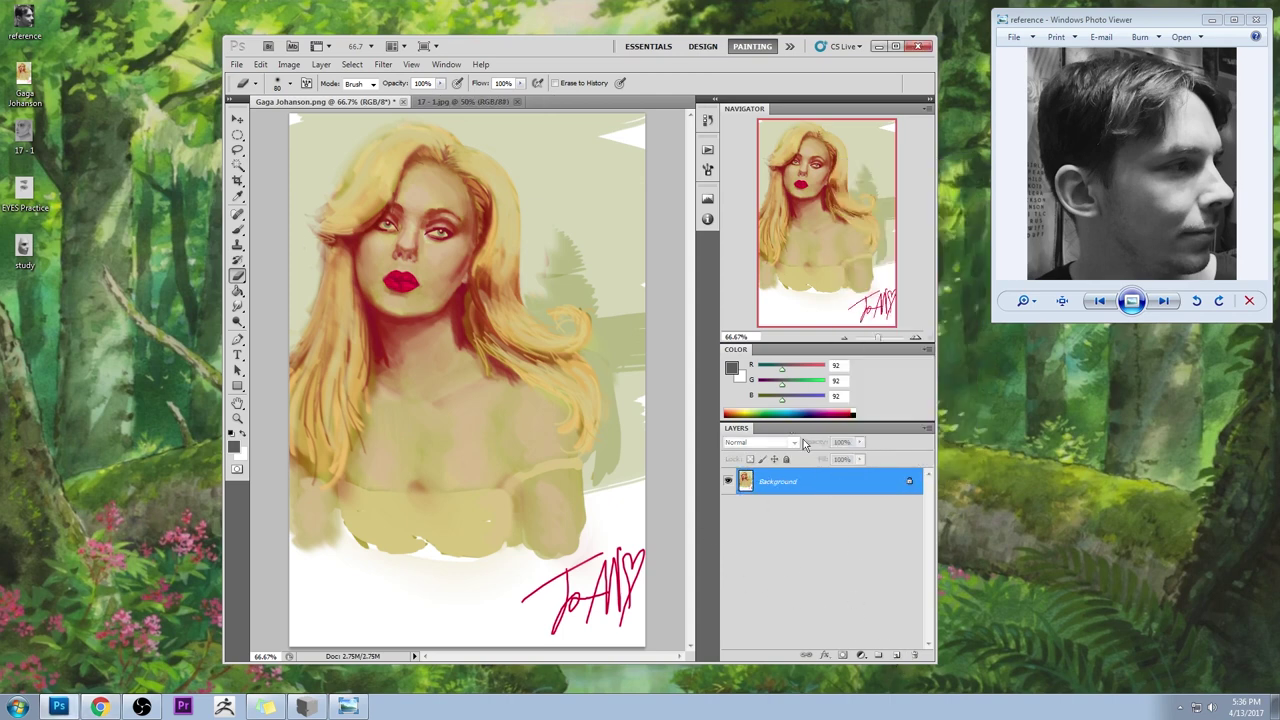
- Add a new layer in Color blend mode and fill it with neutral gray, RGB 188
{"action": "left_click", "coordinate": [895, 655]}
{"action": "left_click", "coordinate": [758, 442]}
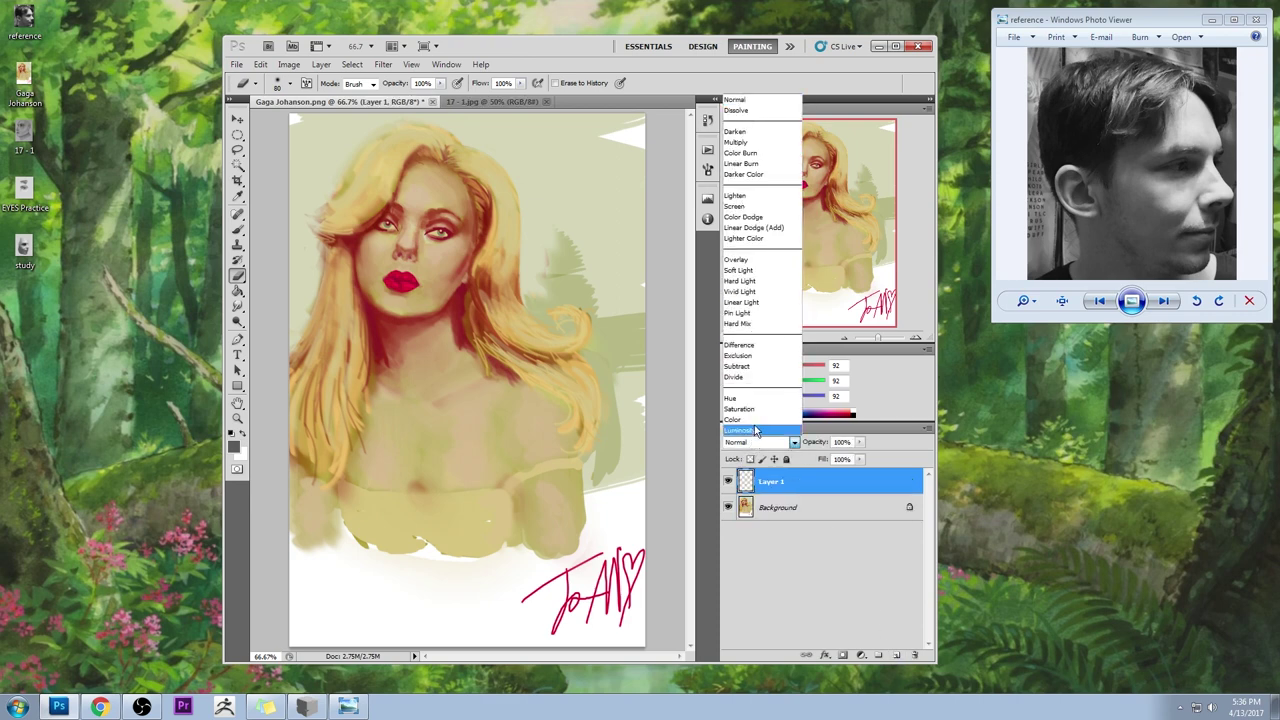
{"action": "left_click", "coordinate": [757, 420]}
{"action": "left_click", "coordinate": [731, 367]}
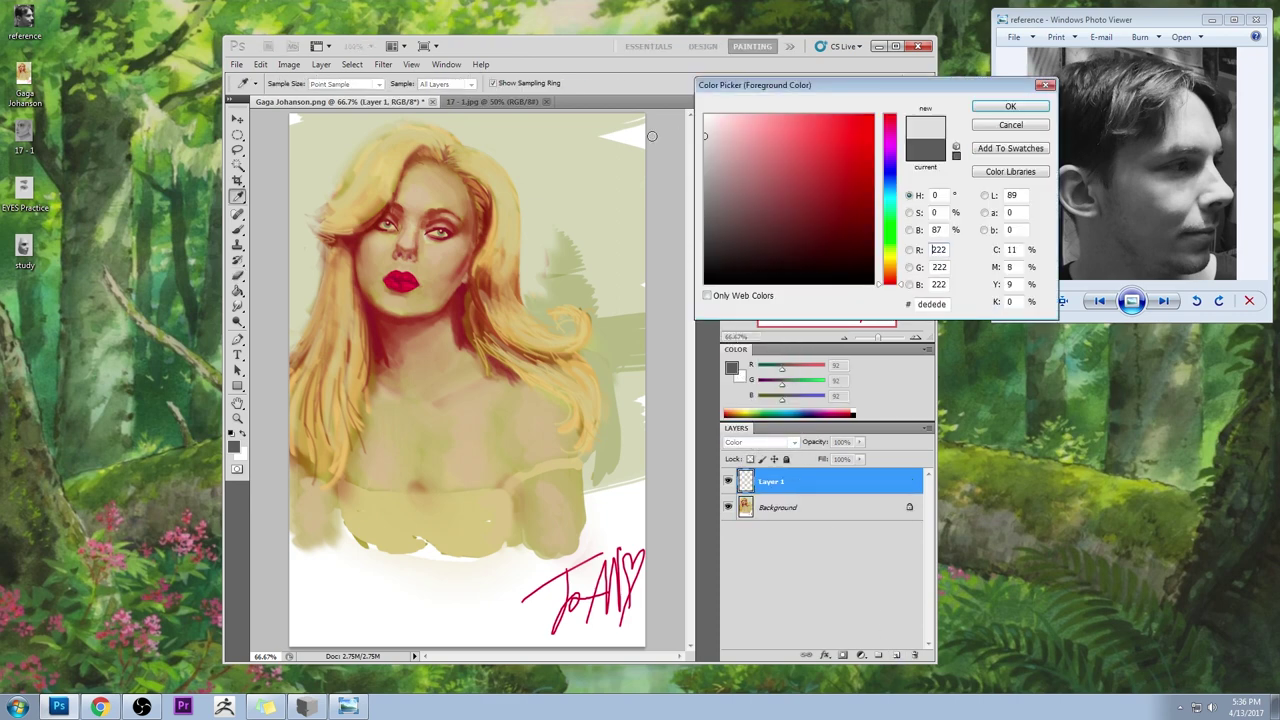
{"action": "left_click", "coordinate": [1010, 106]}
{"action": "key", "text": "g"}
{"action": "left_click", "coordinate": [598, 236]}
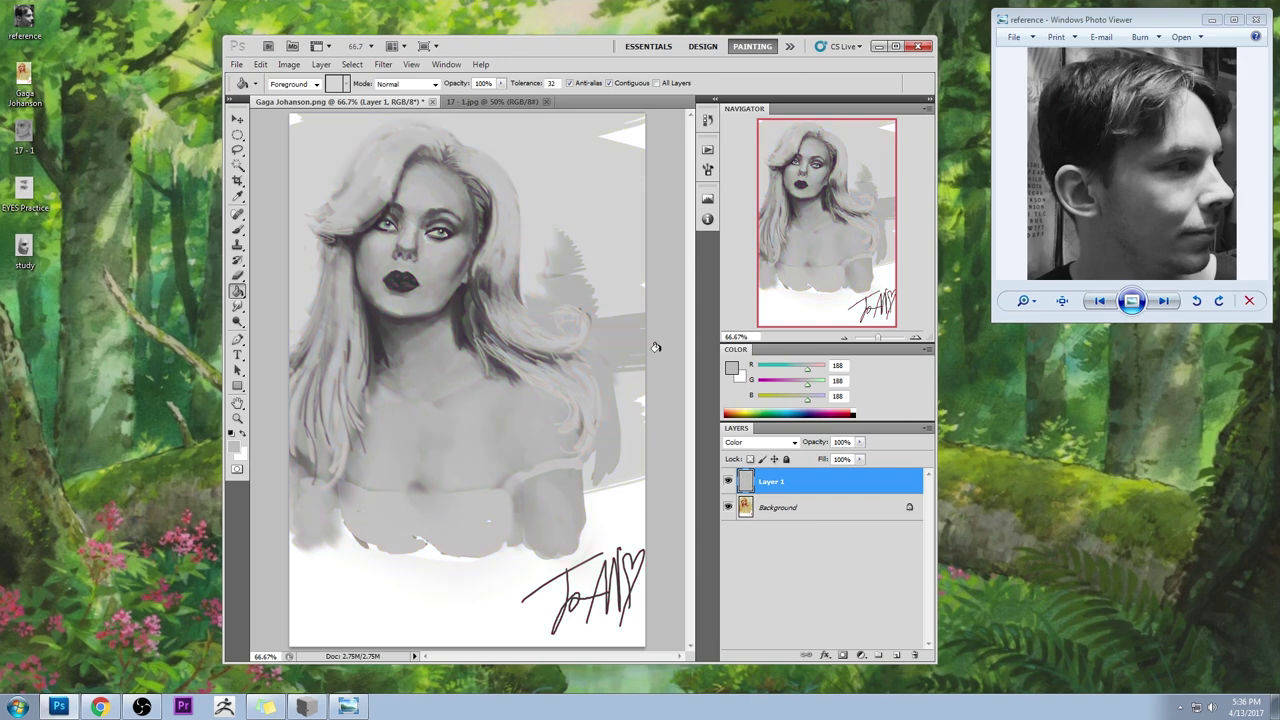
- Compare the portrait in color and in grayscale by toggling the gray layer's visibility
{"action": "left_click", "coordinate": [728, 481]}
{"action": "left_click", "coordinate": [728, 481]}
{"action": "left_click", "coordinate": [728, 481]}
{"action": "left_click", "coordinate": [728, 481]}
- Touch up around the eyes with grays and white sampled from the portrait, and merge the gray layer down
{"action": "key", "text": "z"}
{"action": "left_click_drag", "start_coordinate": [474, 231], "coordinate": [563, 217]}
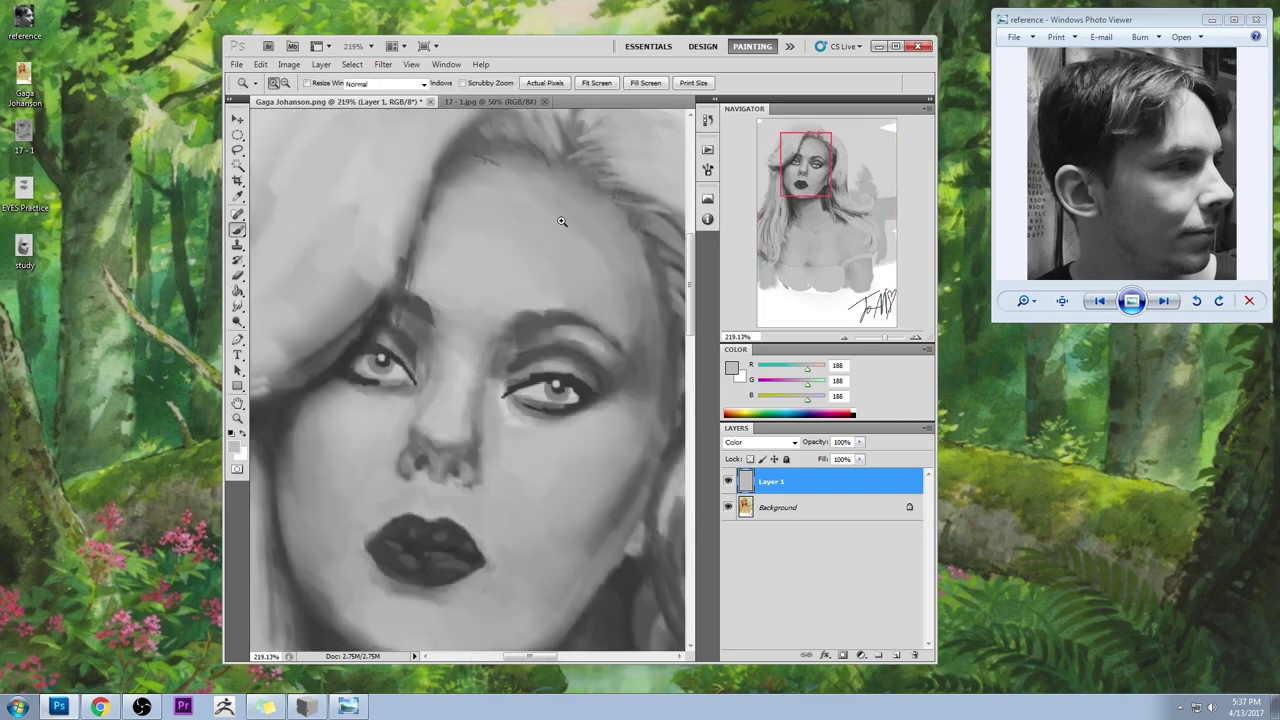
{"action": "key", "text": "b"}
{"action": "mouse_move", "coordinate": [587, 383]}
{"action": "left_mouse_down"}
{"action": "mouse_move", "coordinate": [543, 374]}
{"action": "mouse_move", "coordinate": [520, 392]}
{"action": "mouse_move", "coordinate": [567, 371]}
{"action": "mouse_move", "coordinate": [587, 396]}
{"action": "mouse_move", "coordinate": [578, 376]}
{"action": "mouse_move", "coordinate": [514, 400]}
{"action": "mouse_move", "coordinate": [595, 392]}
{"action": "left_mouse_up"}
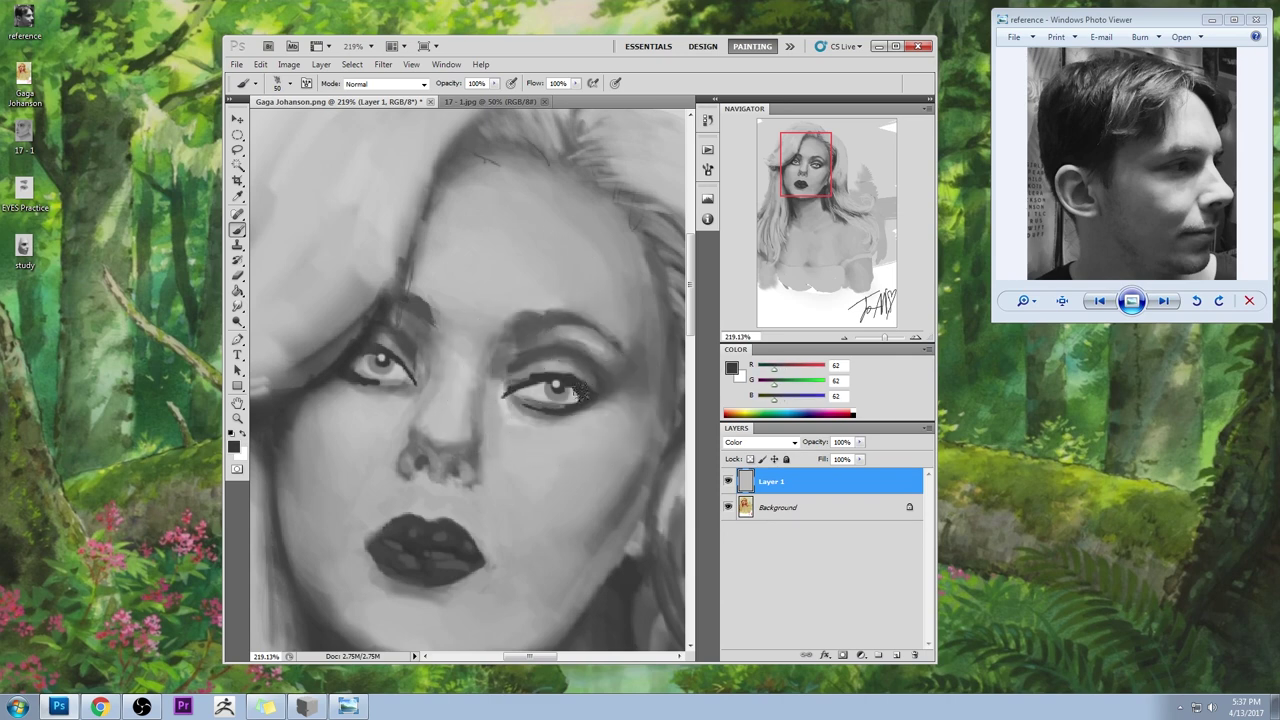
{"action": "left_click", "coordinate": [587, 390], "text": "alt"}
{"action": "mouse_move", "coordinate": [548, 380]}
{"action": "left_mouse_down"}
{"action": "mouse_move", "coordinate": [514, 391]}
{"action": "mouse_move", "coordinate": [529, 377]}
{"action": "mouse_move", "coordinate": [545, 384]}
{"action": "left_mouse_up"}
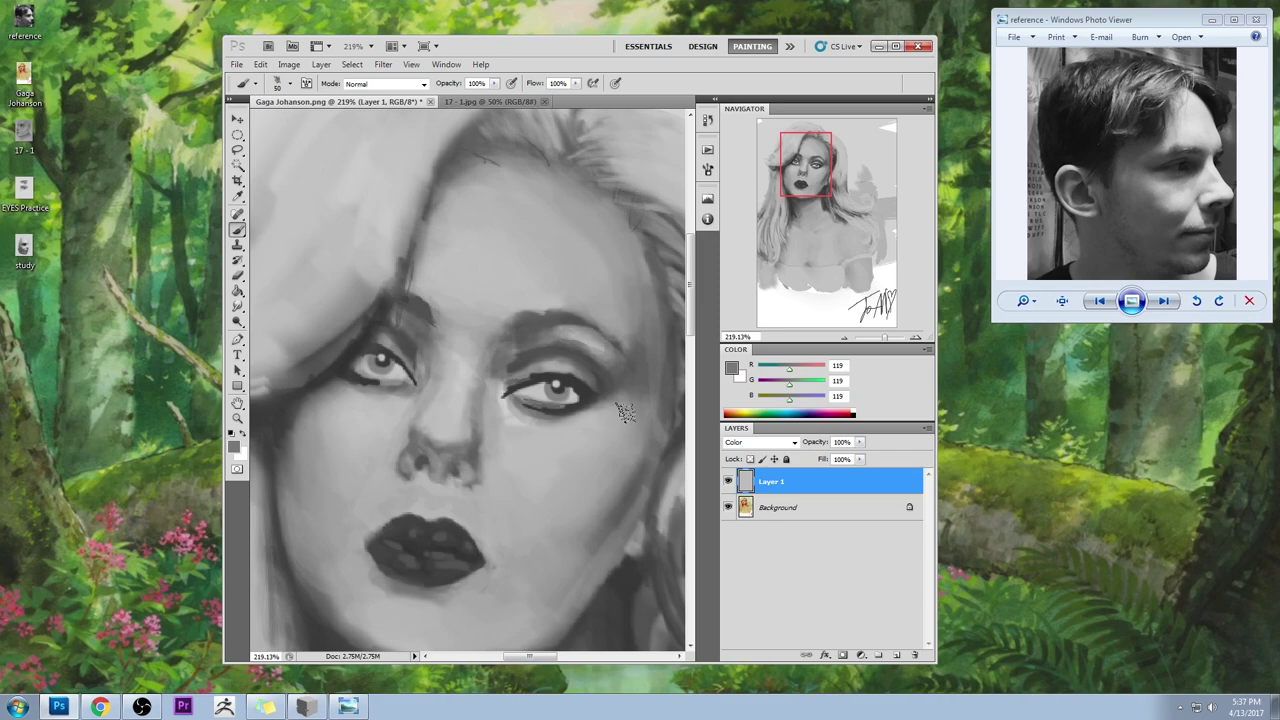
{"action": "key", "text": "ctrl+0"}
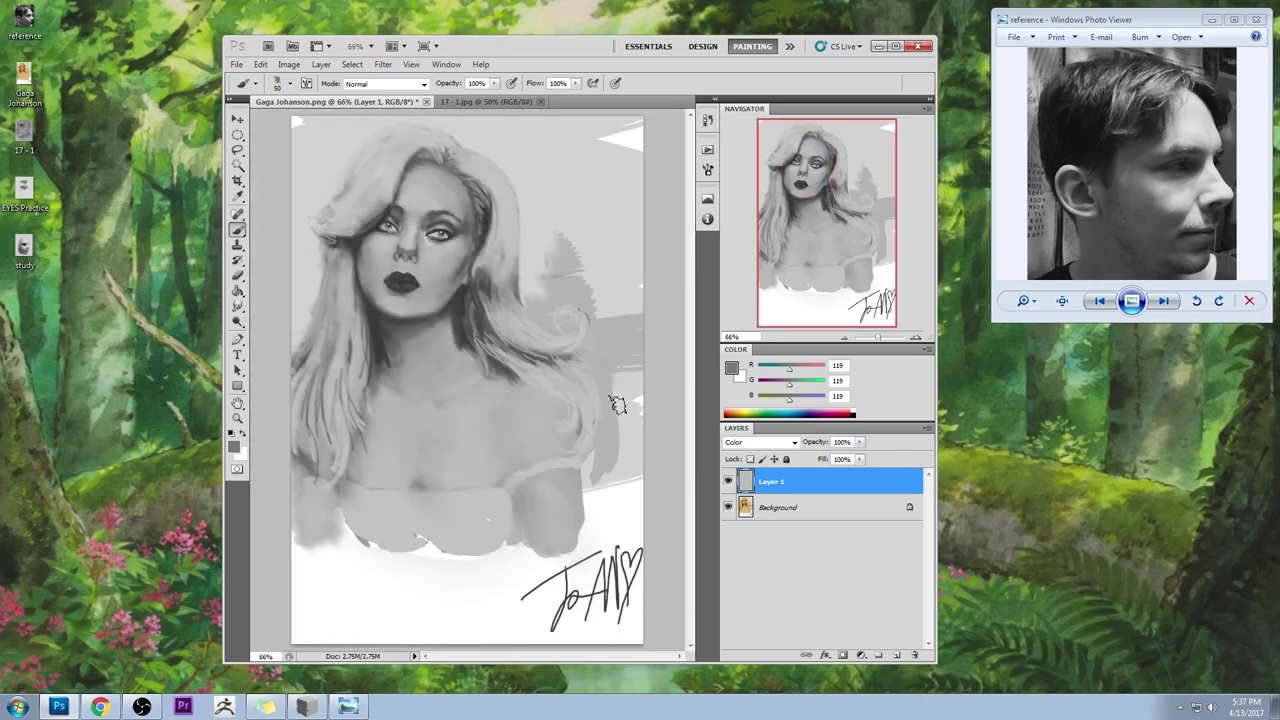
{"action": "left_click_drag", "start_coordinate": [381, 224], "coordinate": [424, 200]}
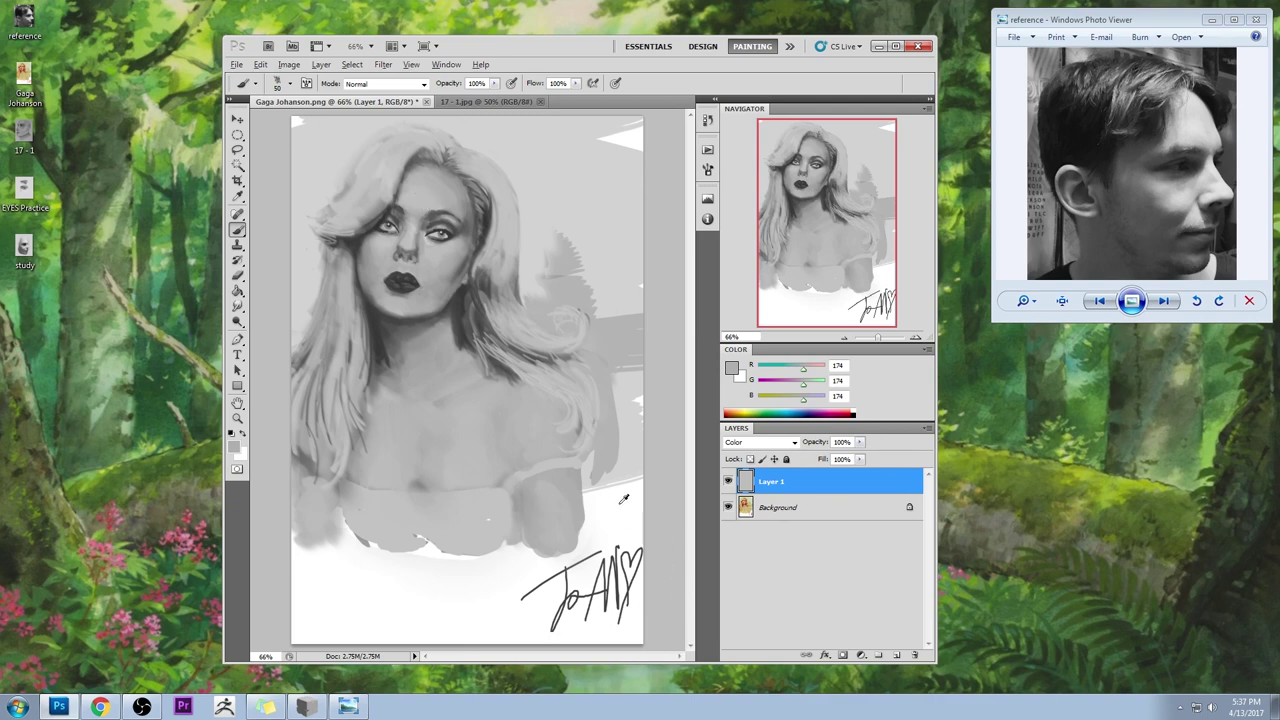
{"action": "left_click_drag", "start_coordinate": [623, 511], "coordinate": [622, 512]}
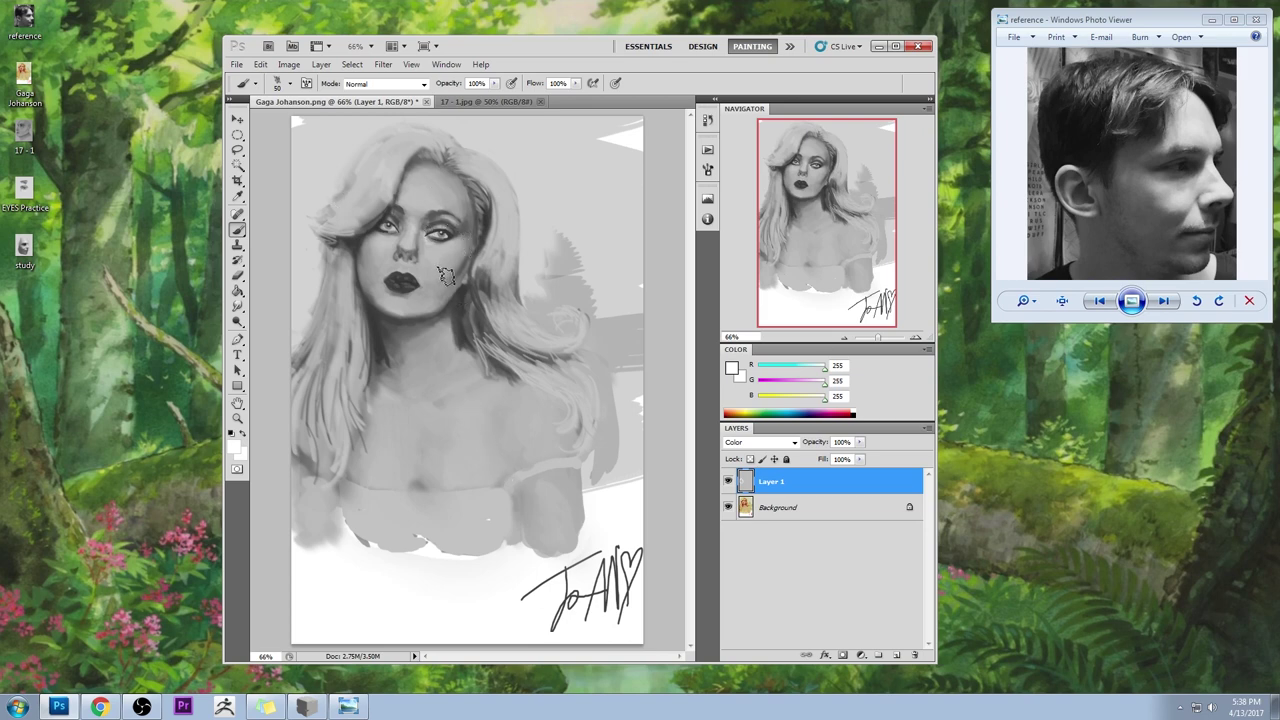
{"action": "right_click", "coordinate": [808, 494]}
{"action": "left_click", "coordinate": [880, 451]}
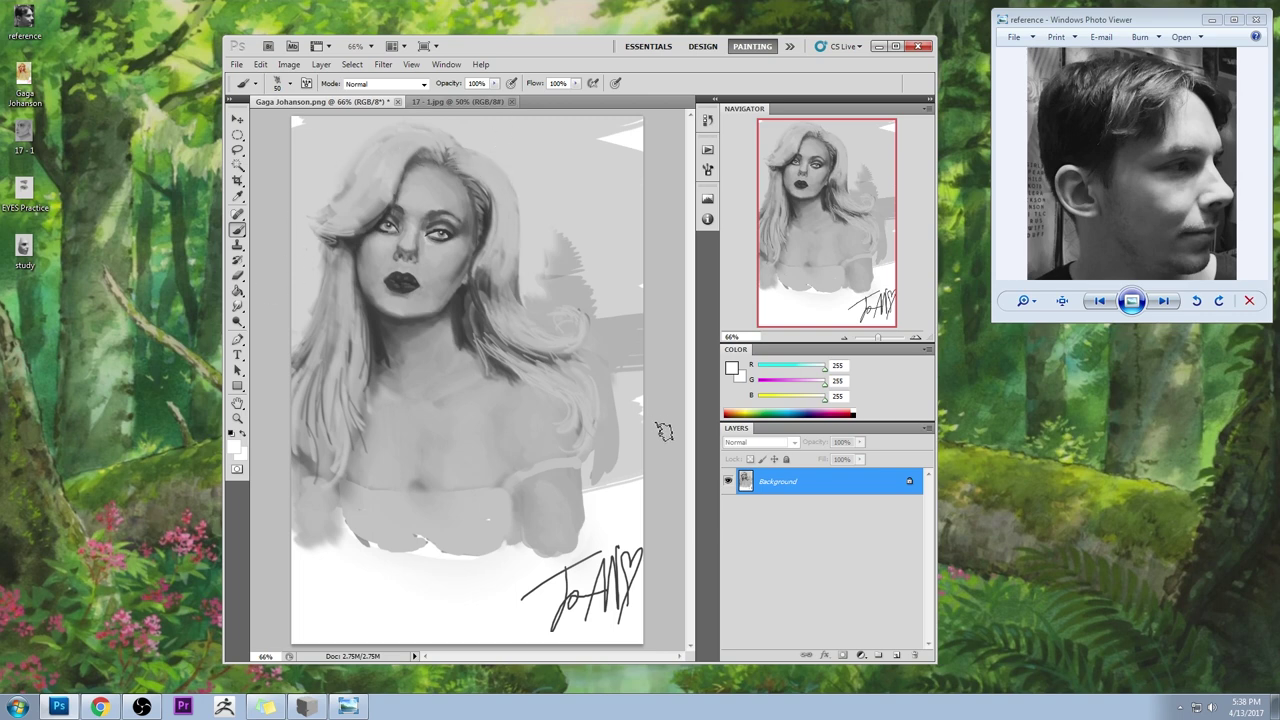
- Compare the original opened image with the latest history state, and close the portrait with its grayscale changes saved
{"action": "left_click", "coordinate": [708, 122]}
{"action": "scroll", "coordinate": [620, 300], "scroll_direction": "up", "scroll_amount": 5}
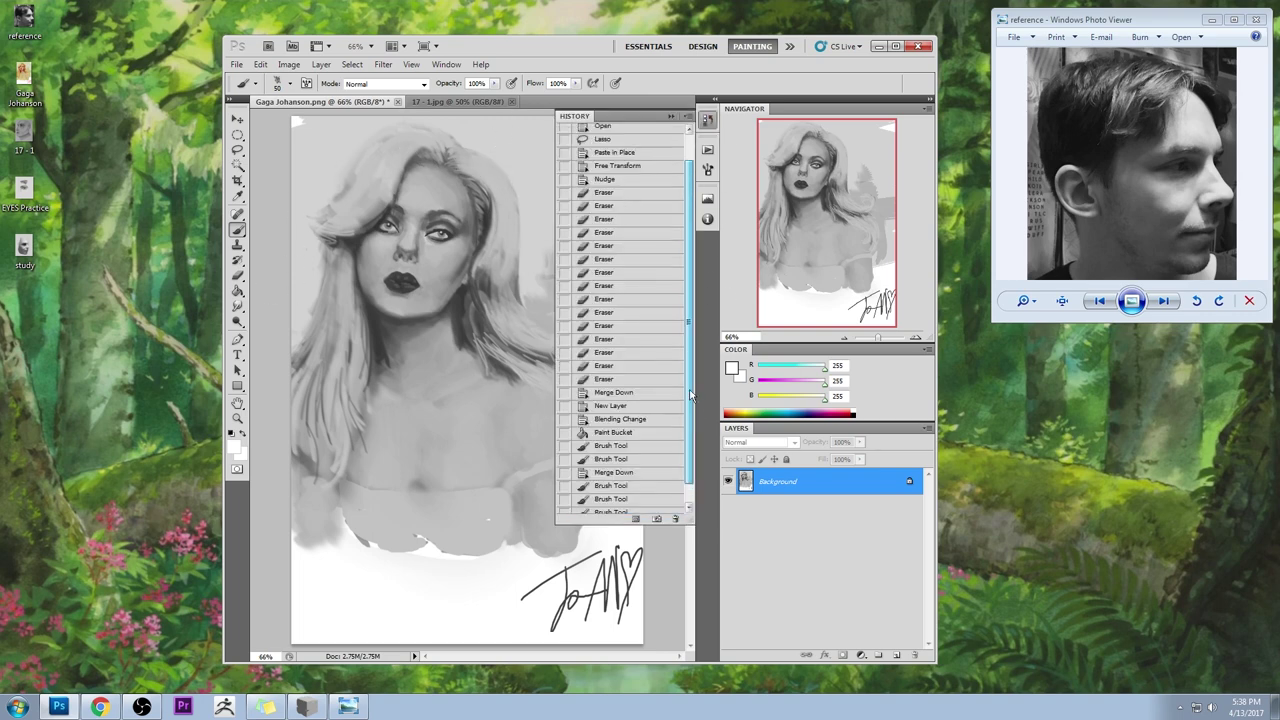
{"action": "left_click", "coordinate": [624, 140]}
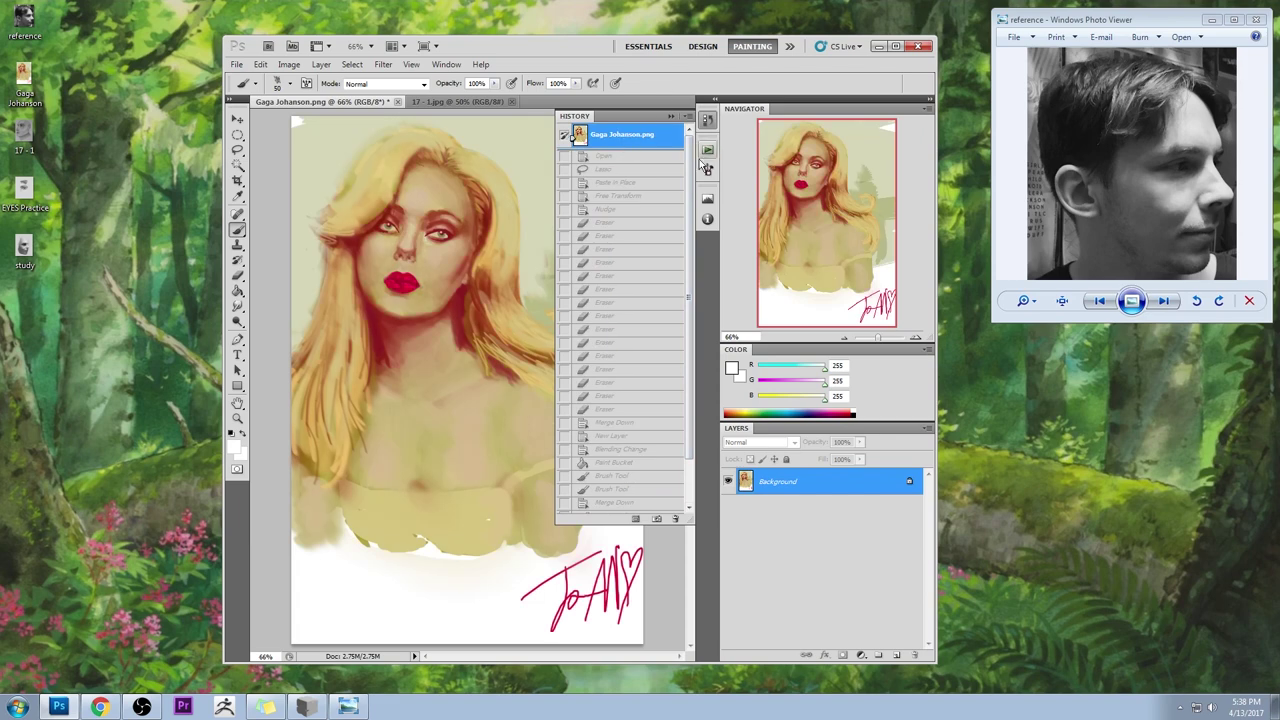
{"action": "scroll", "coordinate": [680, 213], "scroll_direction": "down", "scroll_amount": 2}
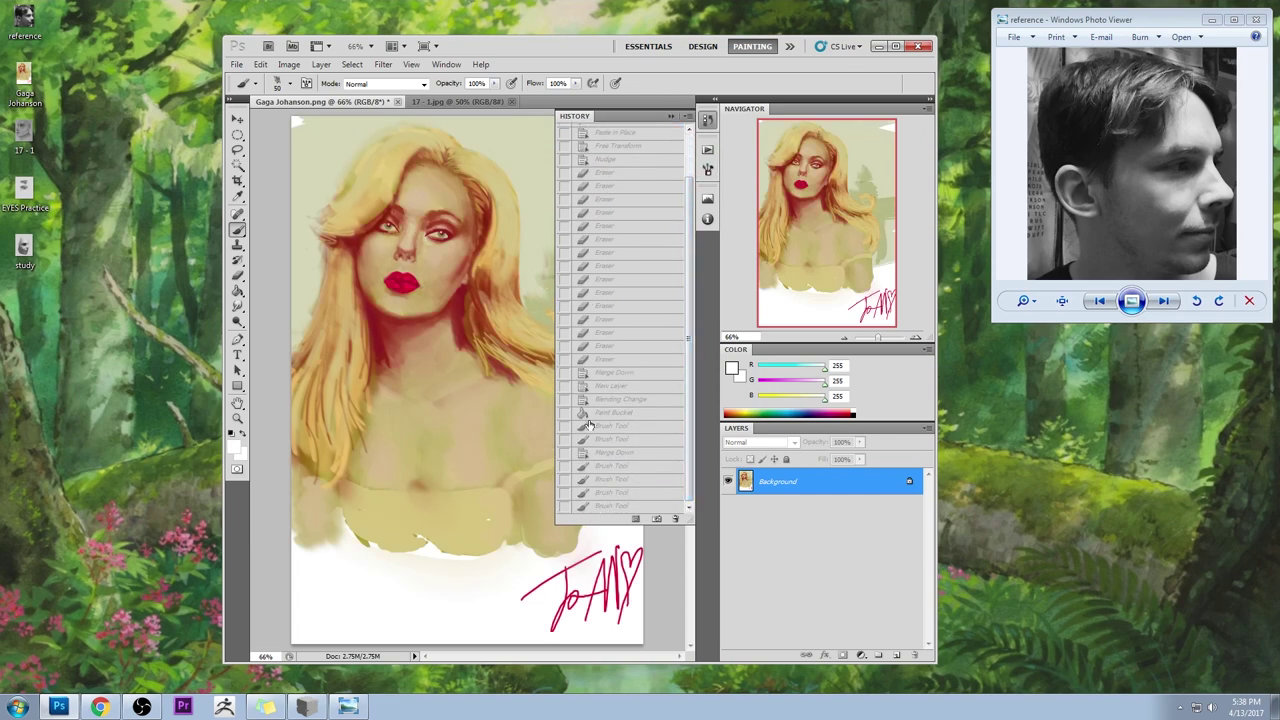
{"action": "left_click", "coordinate": [612, 506]}
{"action": "left_click", "coordinate": [708, 120]}
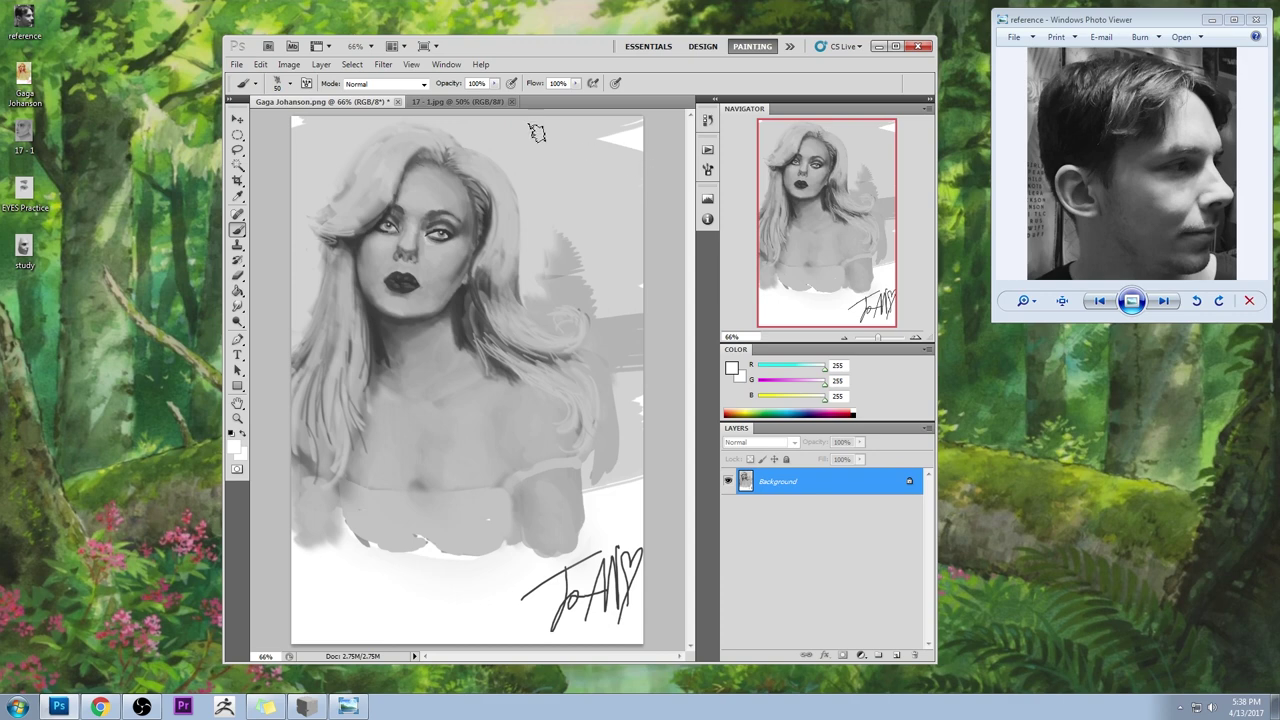
{"action": "left_click", "coordinate": [398, 103]}
{"action": "left_click", "coordinate": [598, 276]}
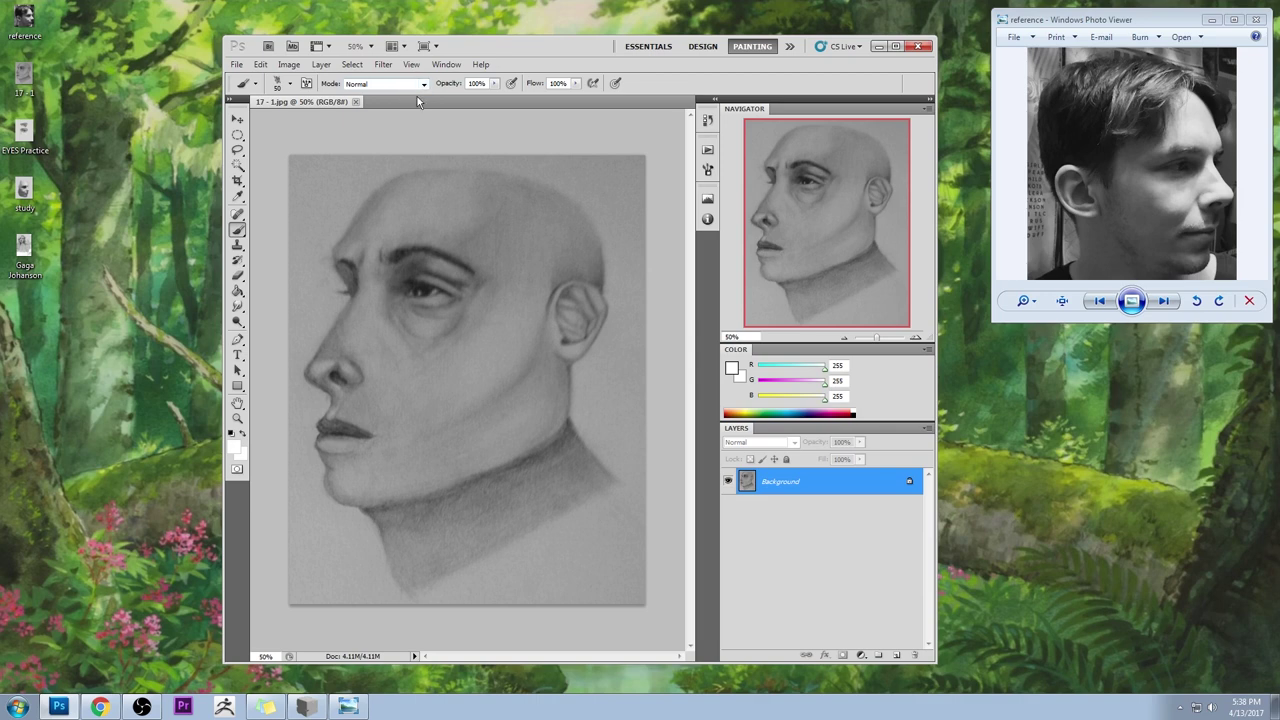
- Lasso the nose, mouth, jaw and neck of the bald head drawing and copy the selection to a new layer
{"action": "key", "text": "l"}
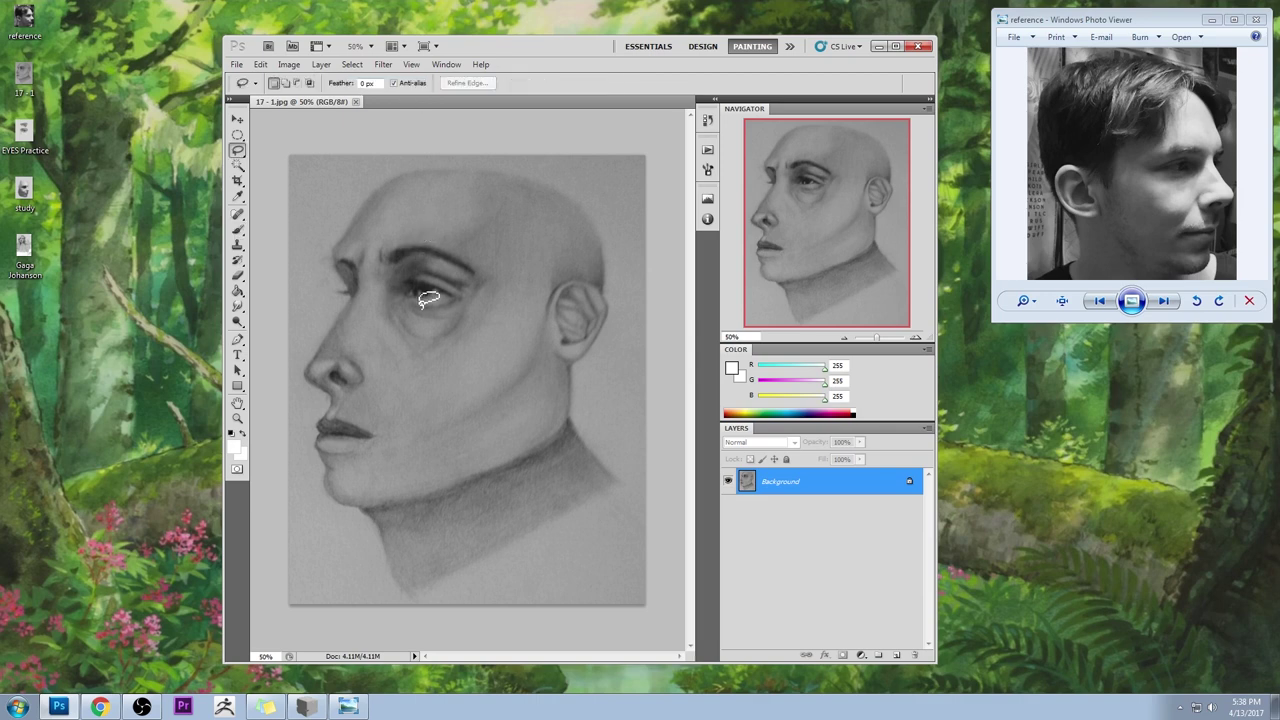
{"action": "mouse_move", "coordinate": [305, 435]}
{"action": "left_mouse_down"}
{"action": "mouse_move", "coordinate": [330, 530]}
{"action": "mouse_move", "coordinate": [445, 629]}
{"action": "mouse_move", "coordinate": [598, 412]}
{"action": "left_mouse_up"}
{"action": "left_click_drag", "start_coordinate": [340, 290], "coordinate": [366, 286]}
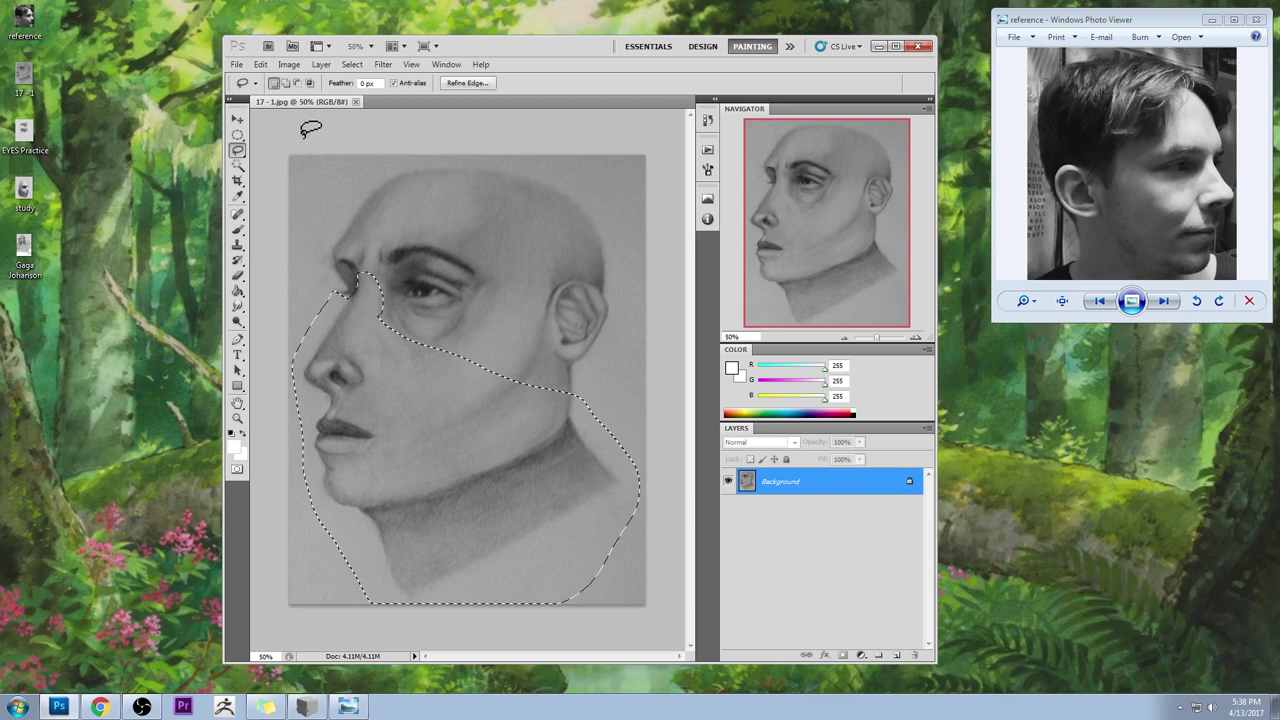
{"action": "key", "text": "ctrl+j"}
- Distort the copied lower face inward to 100.39% width and 93.17% height so the nose and mouth recede
{"action": "key", "text": "v"}
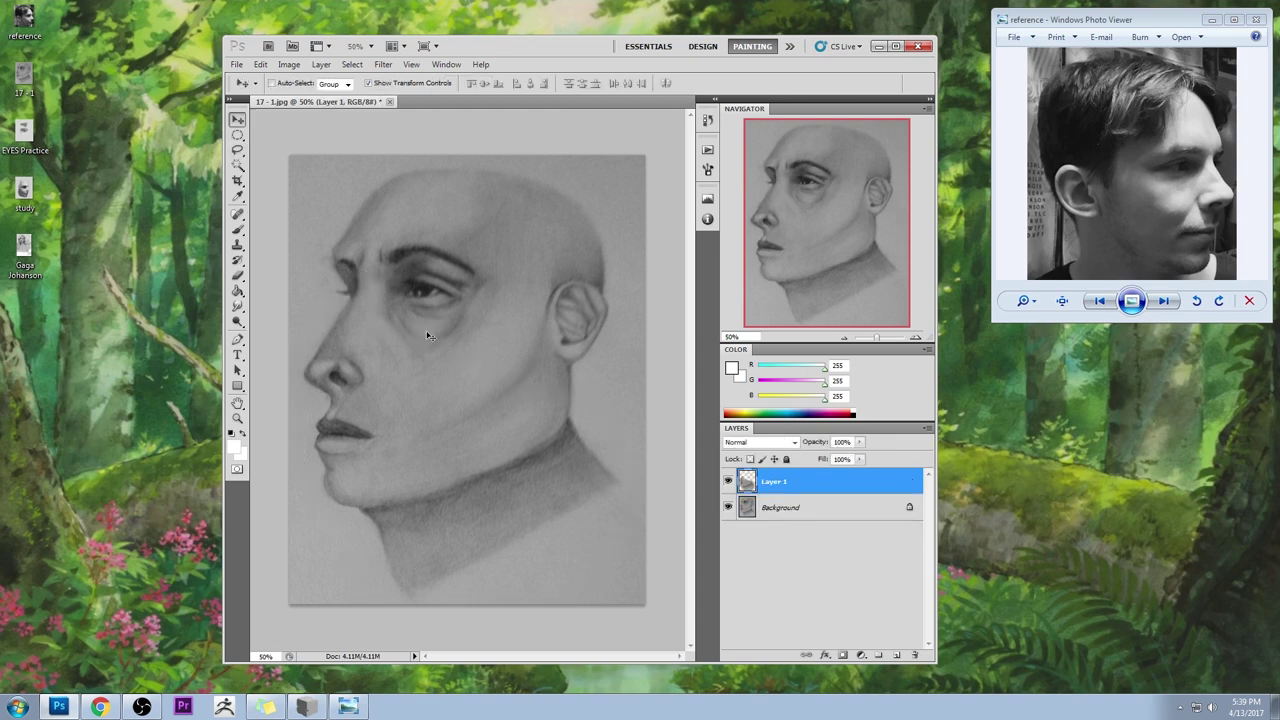
{"action": "left_click_drag", "start_coordinate": [292, 604], "coordinate": [315, 516]}
{"action": "left_click_drag", "start_coordinate": [333, 267], "coordinate": [284, 286]}
{"action": "left_click_drag", "start_coordinate": [336, 584], "coordinate": [344, 562]}
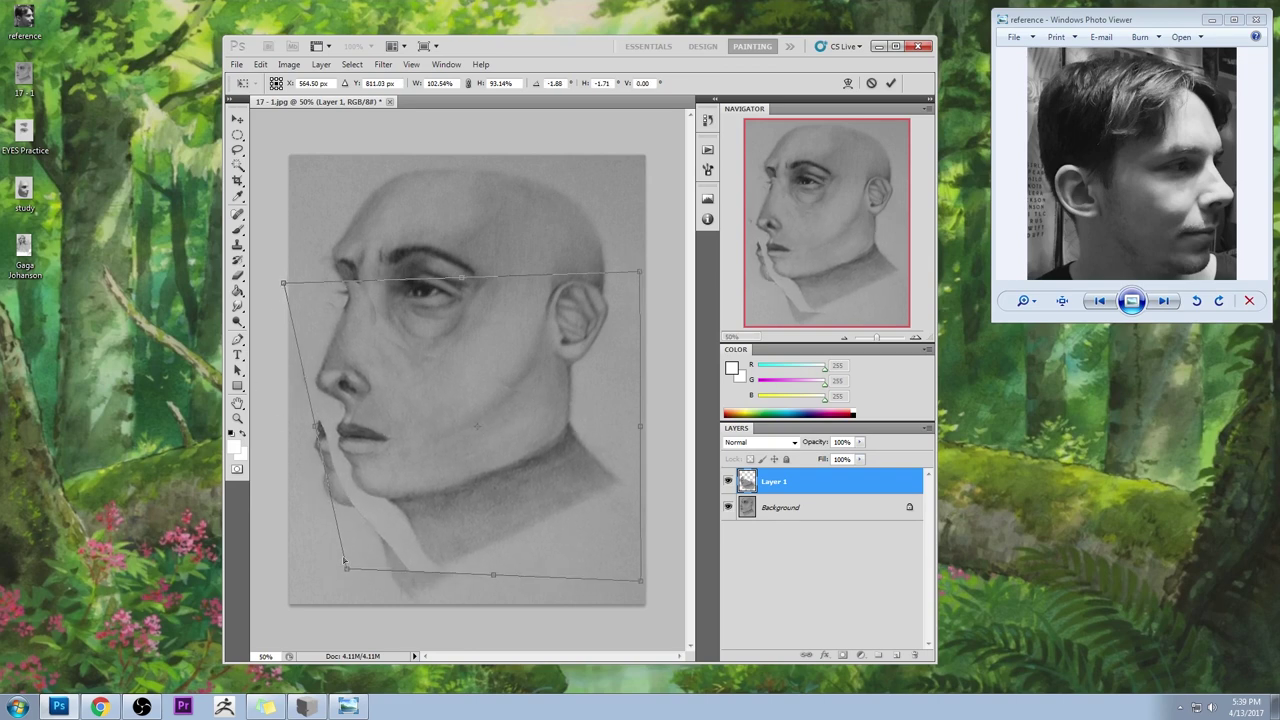
{"action": "left_click_drag", "start_coordinate": [283, 284], "coordinate": [290, 276]}
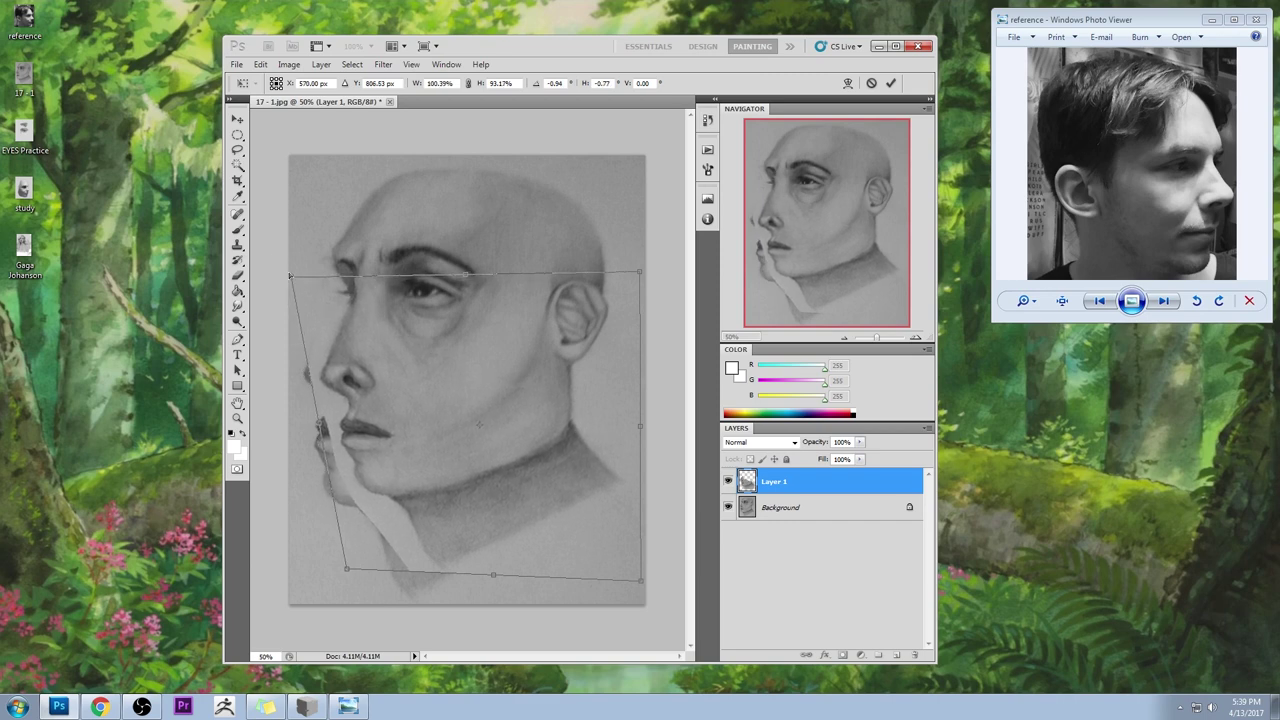
{"action": "left_click", "coordinate": [891, 84]}
- Paint over the leftover nose, lips, chin and neck edges with the sampled background gray, RGB 159, using an 80 px brush
{"action": "key", "text": "b"}
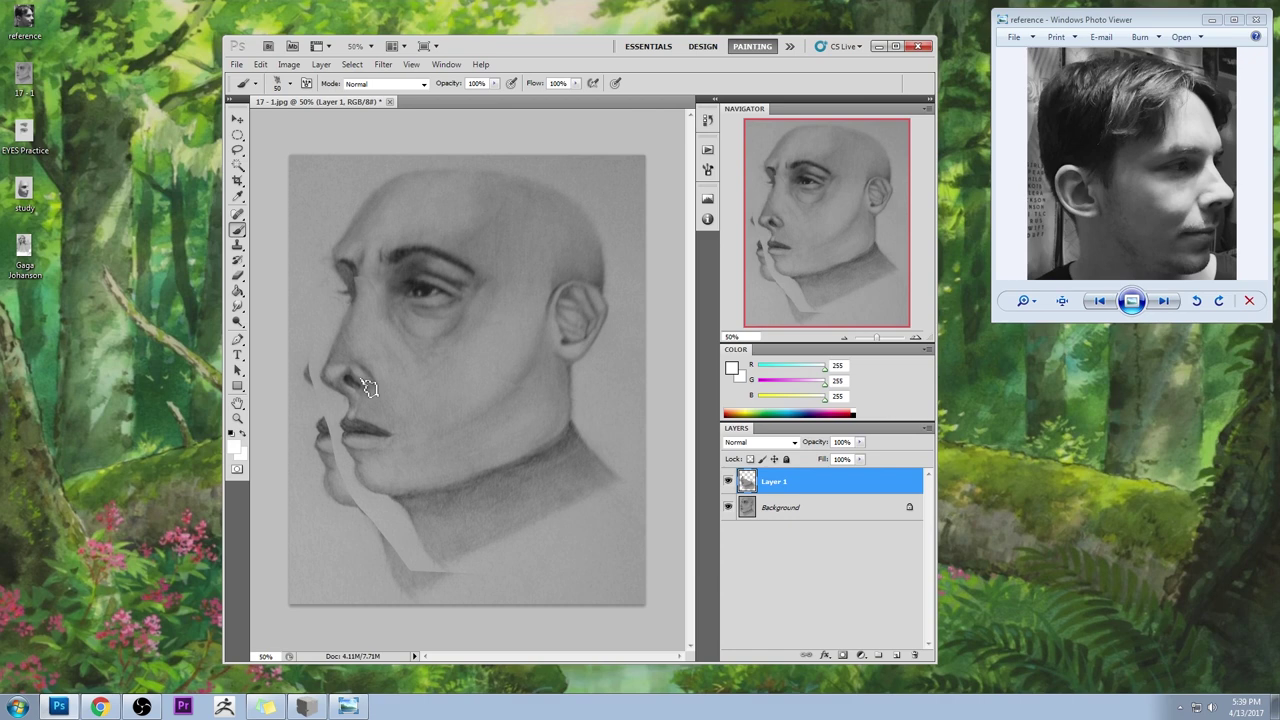
{"action": "left_click", "coordinate": [322, 338], "text": "alt"}
{"action": "key", "text": "bracketright"}
{"action": "key", "text": "bracketright"}
{"action": "key", "text": "bracketright"}
{"action": "mouse_move", "coordinate": [293, 352]}
{"action": "left_mouse_down"}
{"action": "mouse_move", "coordinate": [334, 489]}
{"action": "mouse_move", "coordinate": [310, 386]}
{"action": "mouse_move", "coordinate": [311, 425]}
{"action": "mouse_move", "coordinate": [380, 538]}
{"action": "left_mouse_up"}
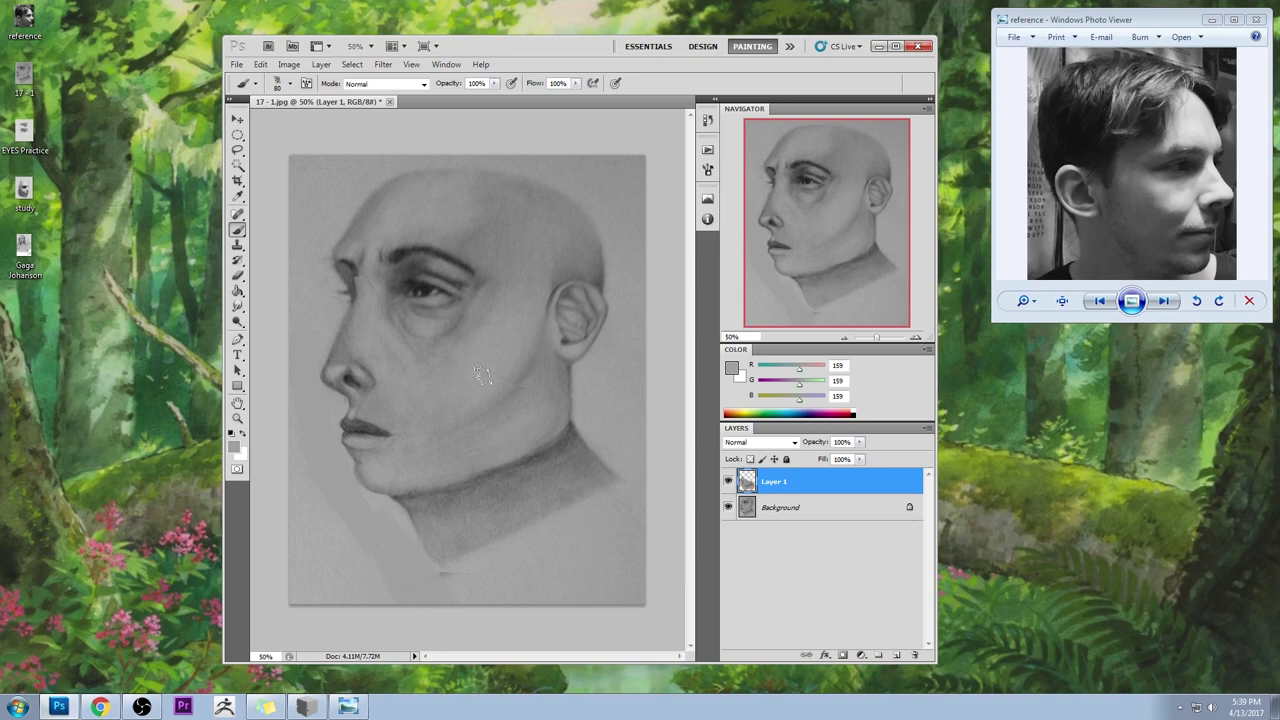
- Compare the head drawing before and after the correction and merge the corrected layer down into the background
{"action": "left_click", "coordinate": [728, 481]}
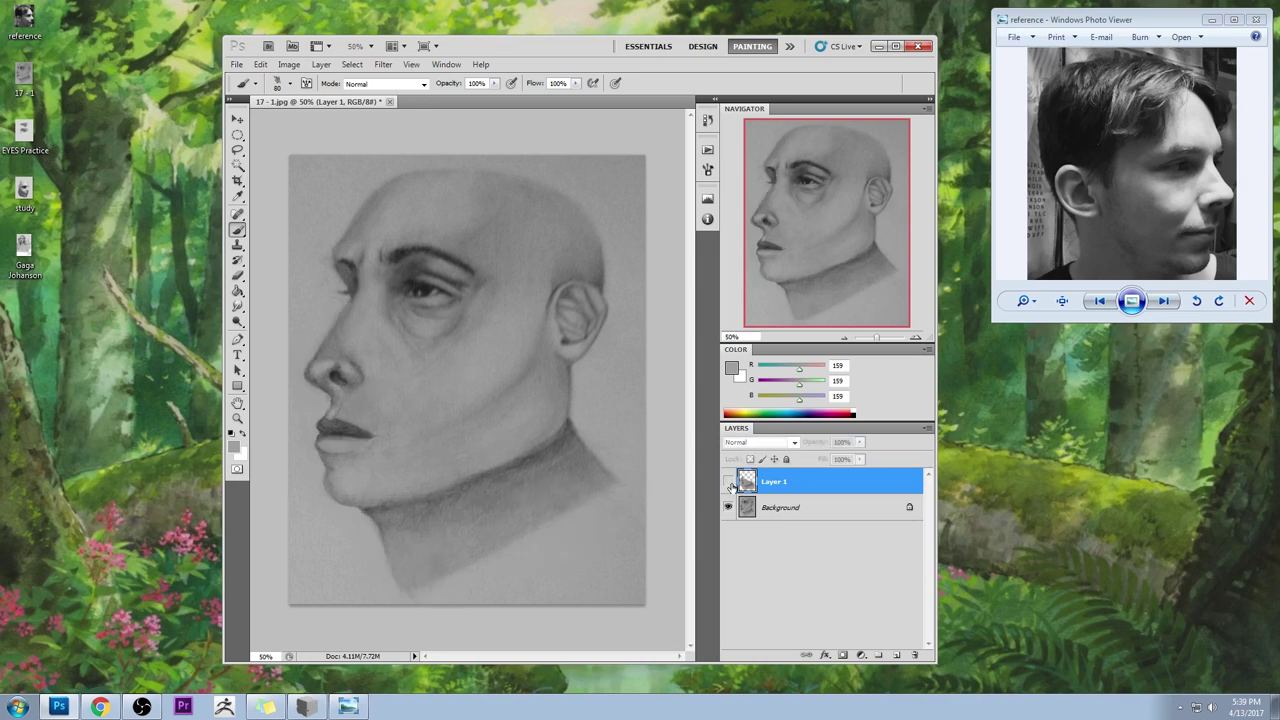
{"action": "left_click", "coordinate": [728, 481]}
{"action": "left_click", "coordinate": [728, 481]}
{"action": "left_click", "coordinate": [728, 481]}
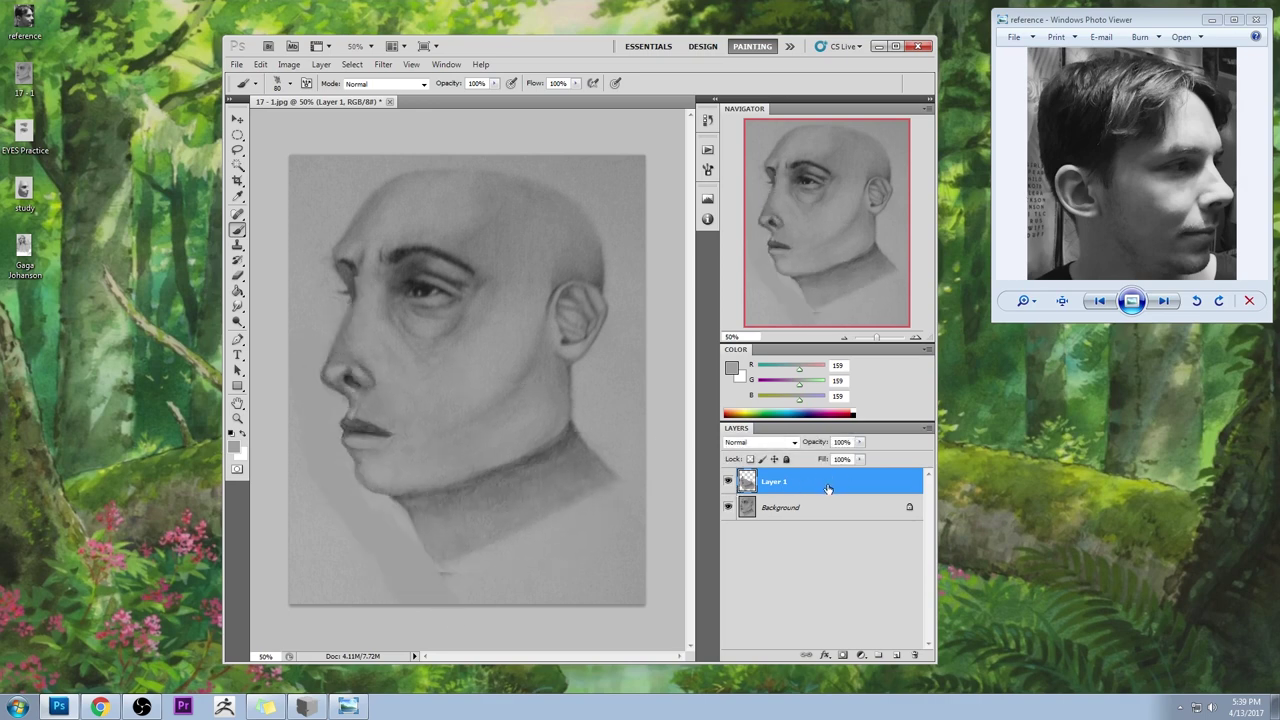
{"action": "right_click", "coordinate": [828, 488]}
{"action": "left_click", "coordinate": [870, 461]}
- Open the Liquify filter, set the brush size to 346, and reshape the near eye and the forehead and brow profile
{"action": "left_click", "coordinate": [385, 65]}
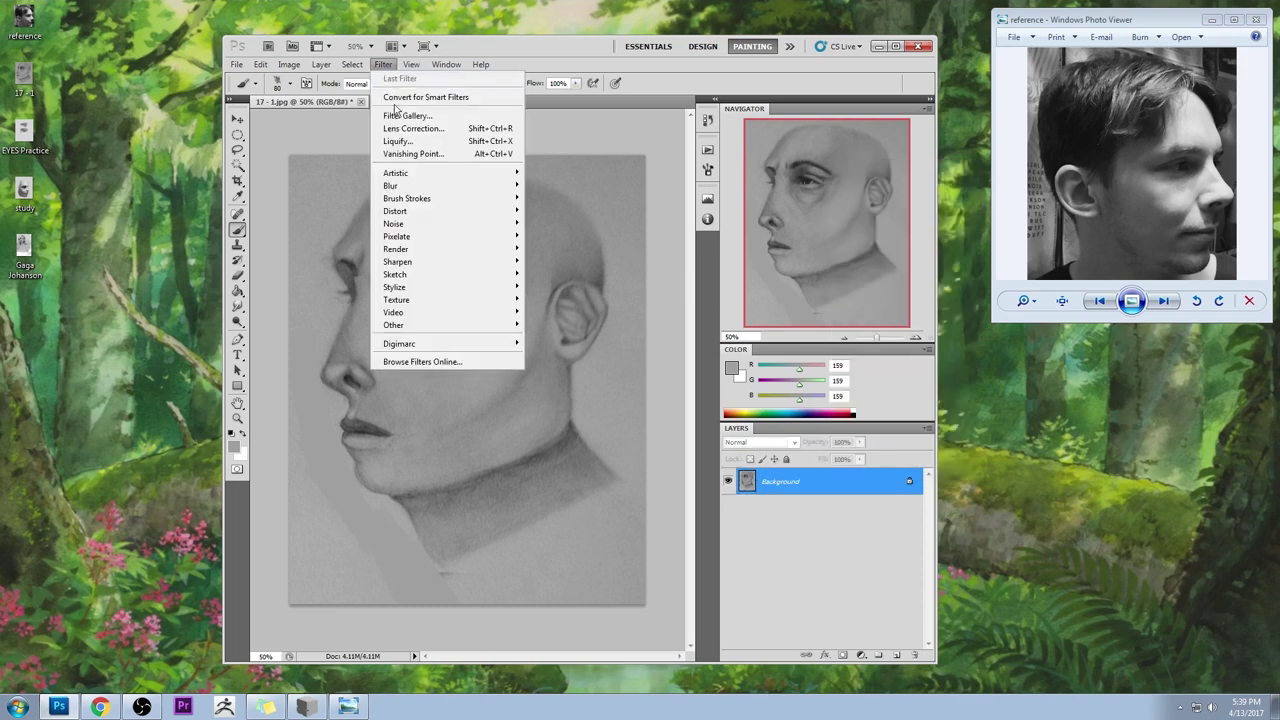
{"action": "left_click", "coordinate": [405, 145]}
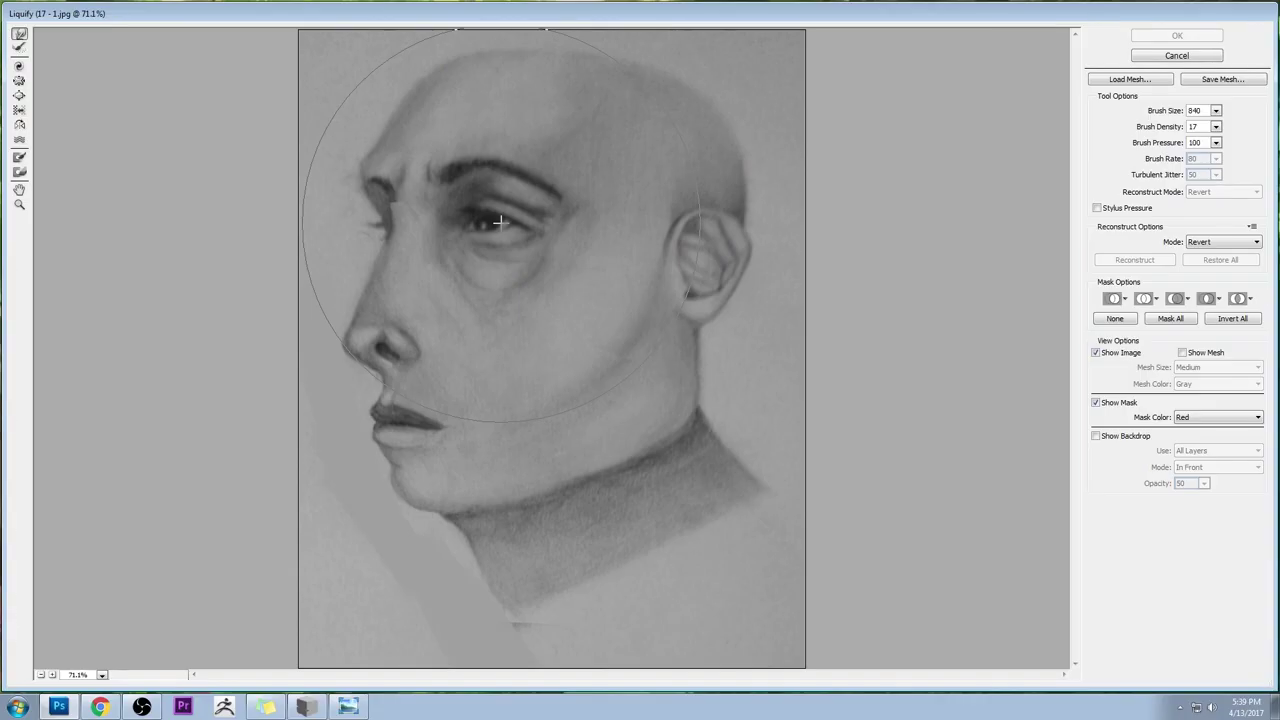
{"action": "left_click", "coordinate": [1216, 110]}
{"action": "left_click_drag", "start_coordinate": [1189, 127], "coordinate": [1165, 127]}
{"action": "left_click_drag", "start_coordinate": [556, 240], "coordinate": [545, 225]}
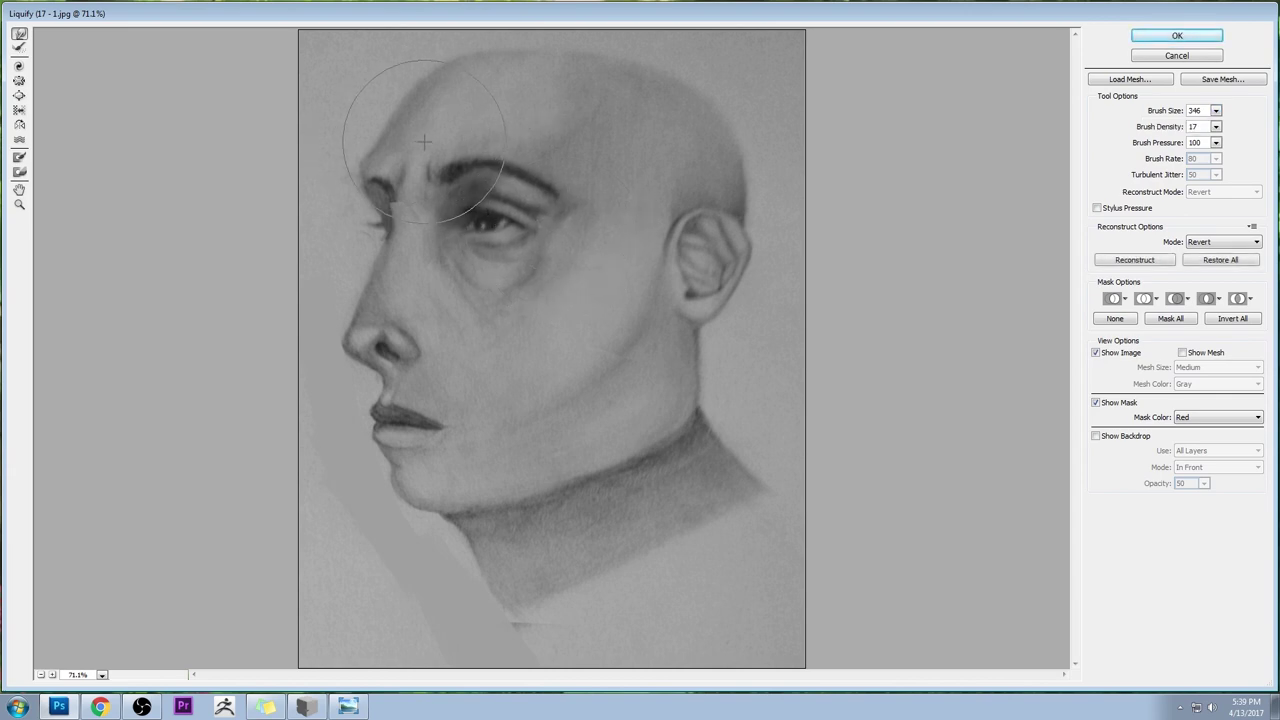
{"action": "mouse_move", "coordinate": [343, 161]}
{"action": "left_mouse_down"}
{"action": "mouse_move", "coordinate": [278, 164]}
{"action": "mouse_move", "coordinate": [280, 146]}
{"action": "mouse_move", "coordinate": [372, 111]}
{"action": "mouse_move", "coordinate": [367, 161]}
{"action": "mouse_move", "coordinate": [386, 125]}
{"action": "left_mouse_up"}
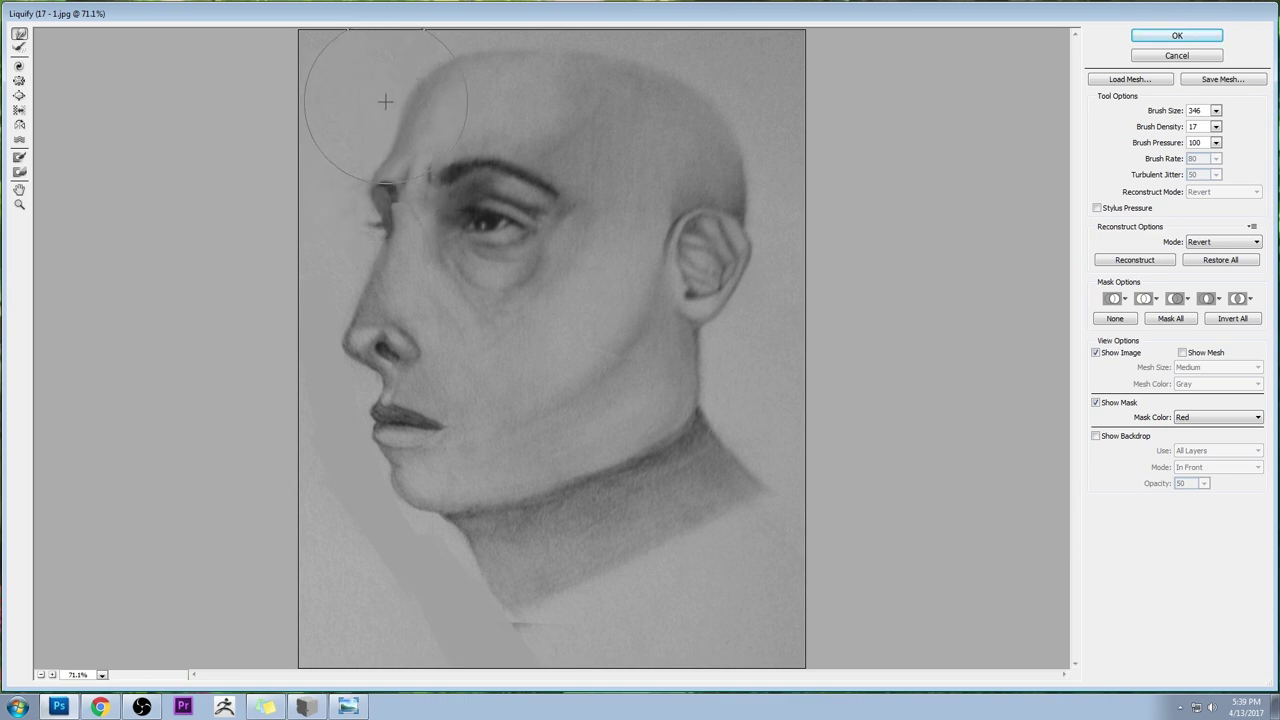
- Reshape the nose tip, nostril and lips by pushing them with the 346 px Liquify warp brush
{"action": "left_click_drag", "start_coordinate": [408, 352], "coordinate": [420, 348]}
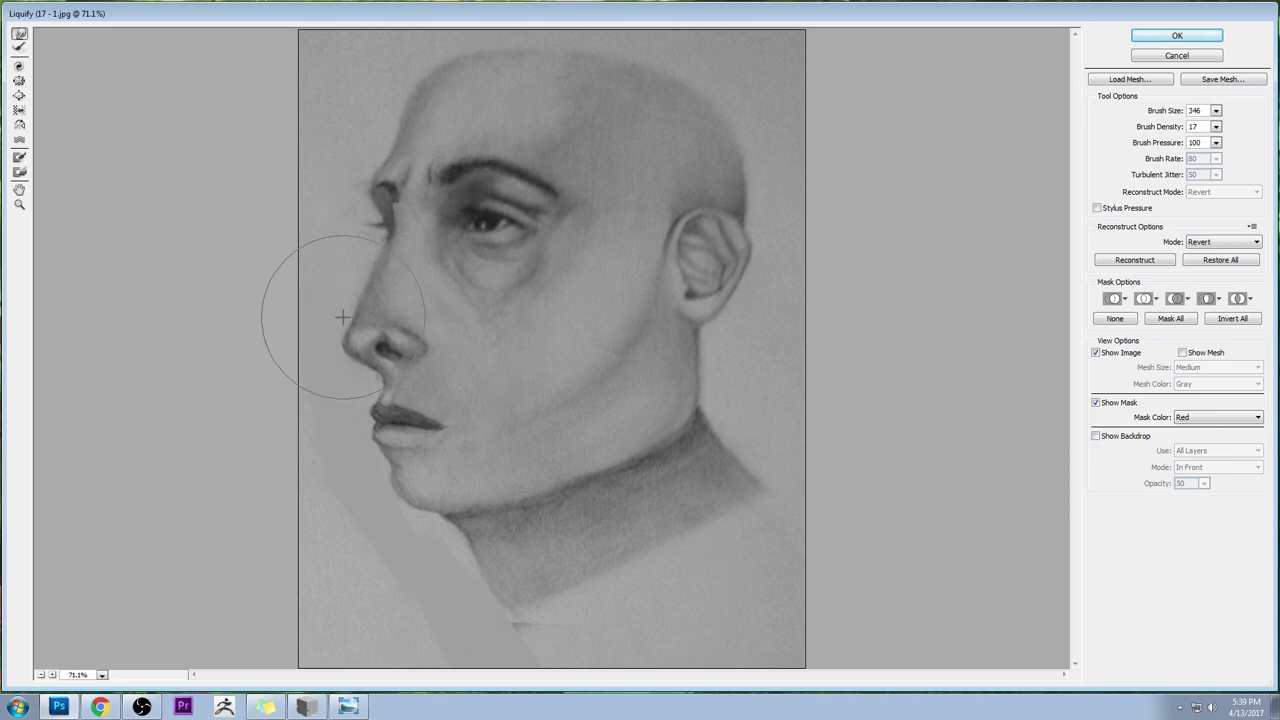
{"action": "left_click_drag", "start_coordinate": [355, 379], "coordinate": [371, 375]}
{"action": "left_click_drag", "start_coordinate": [445, 350], "coordinate": [436, 330]}
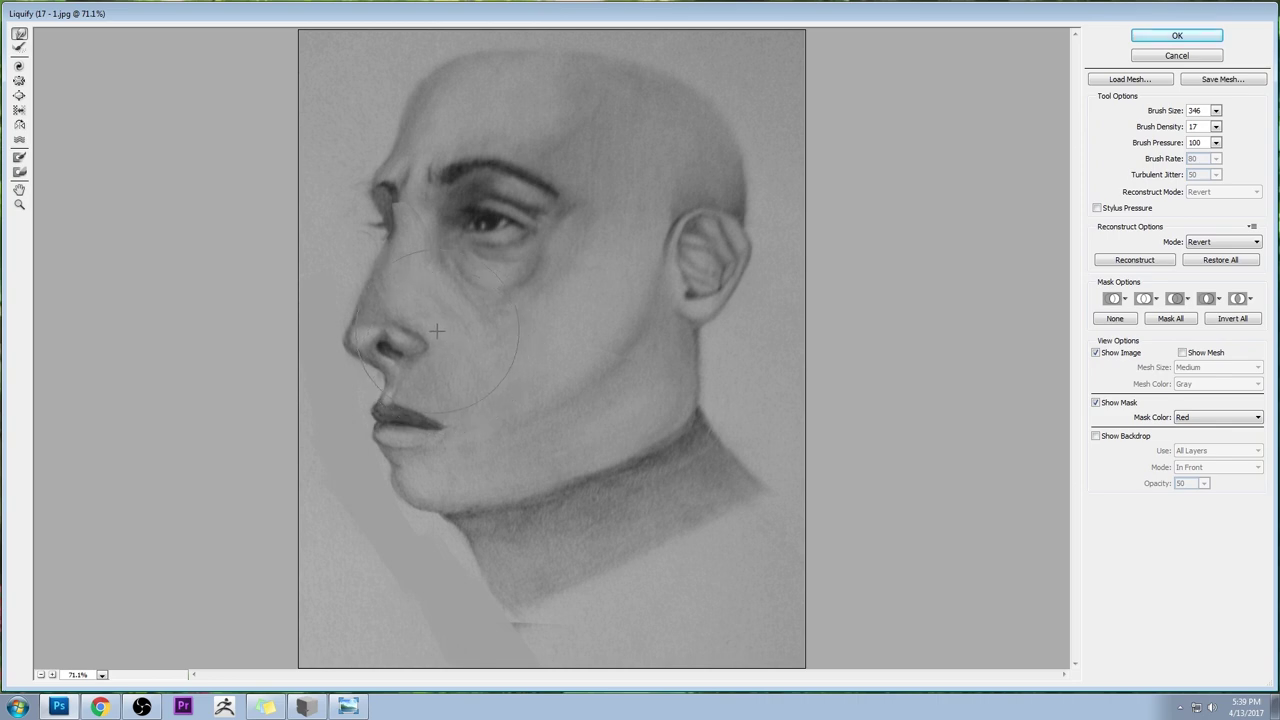
{"action": "mouse_move", "coordinate": [381, 416]}
{"action": "left_mouse_down"}
{"action": "mouse_move", "coordinate": [425, 401]}
{"action": "mouse_move", "coordinate": [380, 404]}
{"action": "mouse_move", "coordinate": [449, 420]}
{"action": "left_mouse_up"}
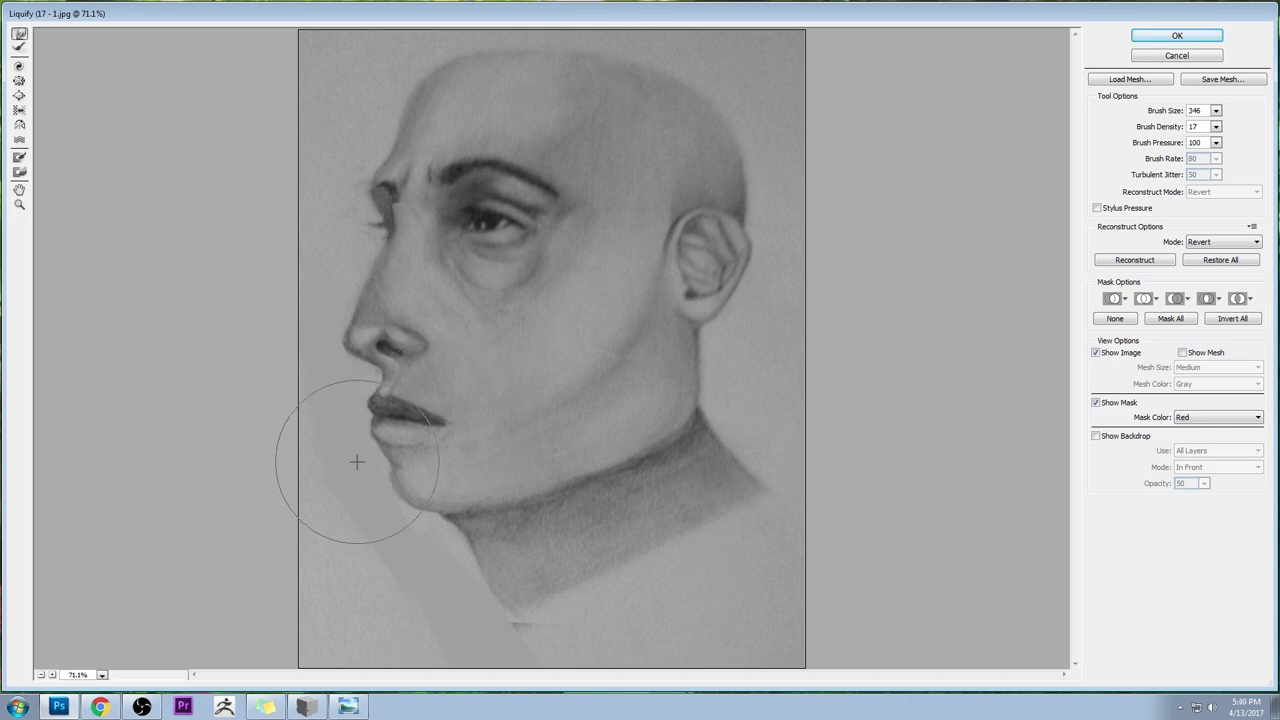
- Push the lower lip and chin profile back with the Liquify warp brush reduced to size 166
{"action": "left_click", "coordinate": [1215, 111]}
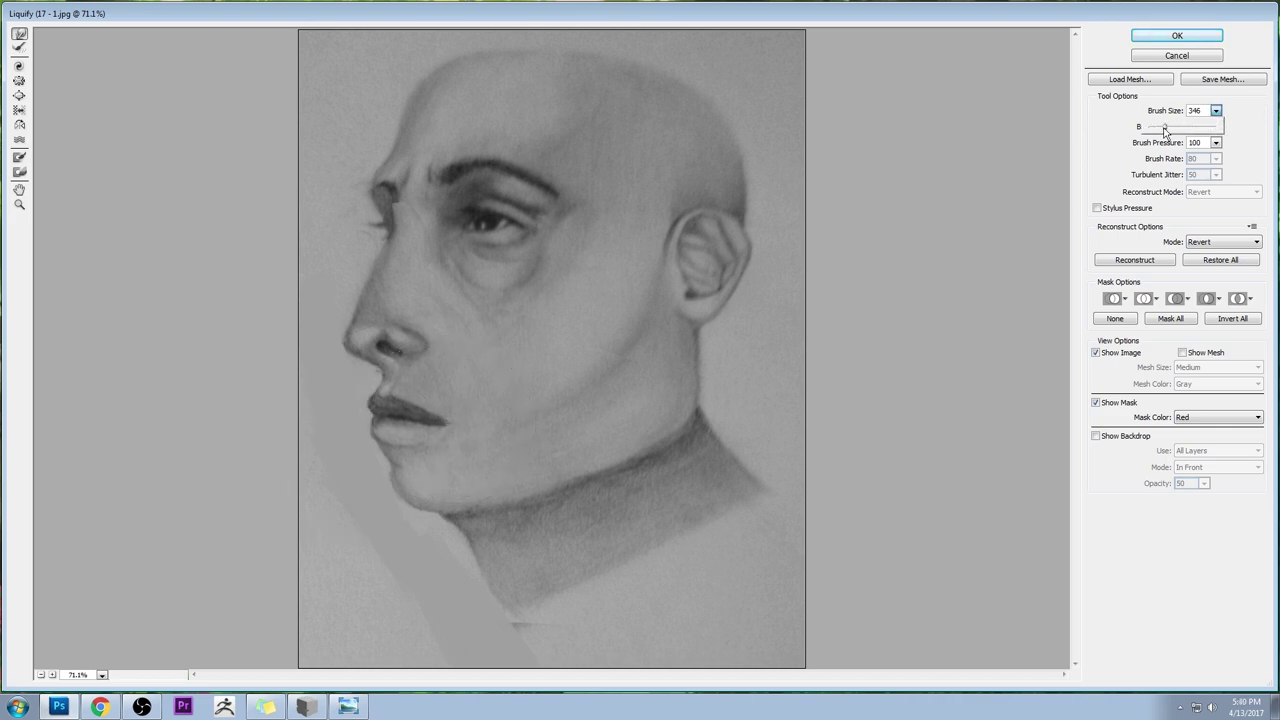
{"action": "left_click_drag", "start_coordinate": [1164, 131], "coordinate": [1162, 131]}
{"action": "left_click_drag", "start_coordinate": [363, 434], "coordinate": [388, 430]}
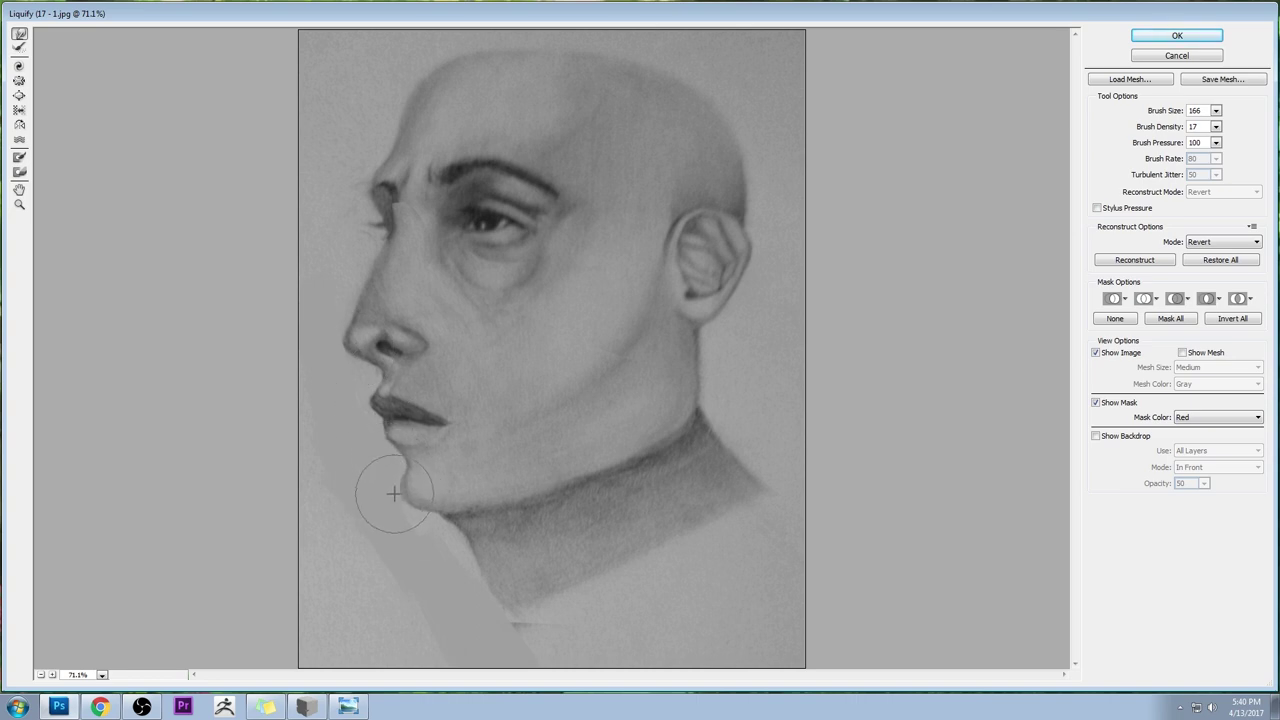
{"action": "mouse_move", "coordinate": [394, 497]}
{"action": "left_mouse_down"}
{"action": "mouse_move", "coordinate": [423, 474]}
{"action": "mouse_move", "coordinate": [405, 495]}
{"action": "mouse_move", "coordinate": [414, 466]}
{"action": "left_mouse_up"}
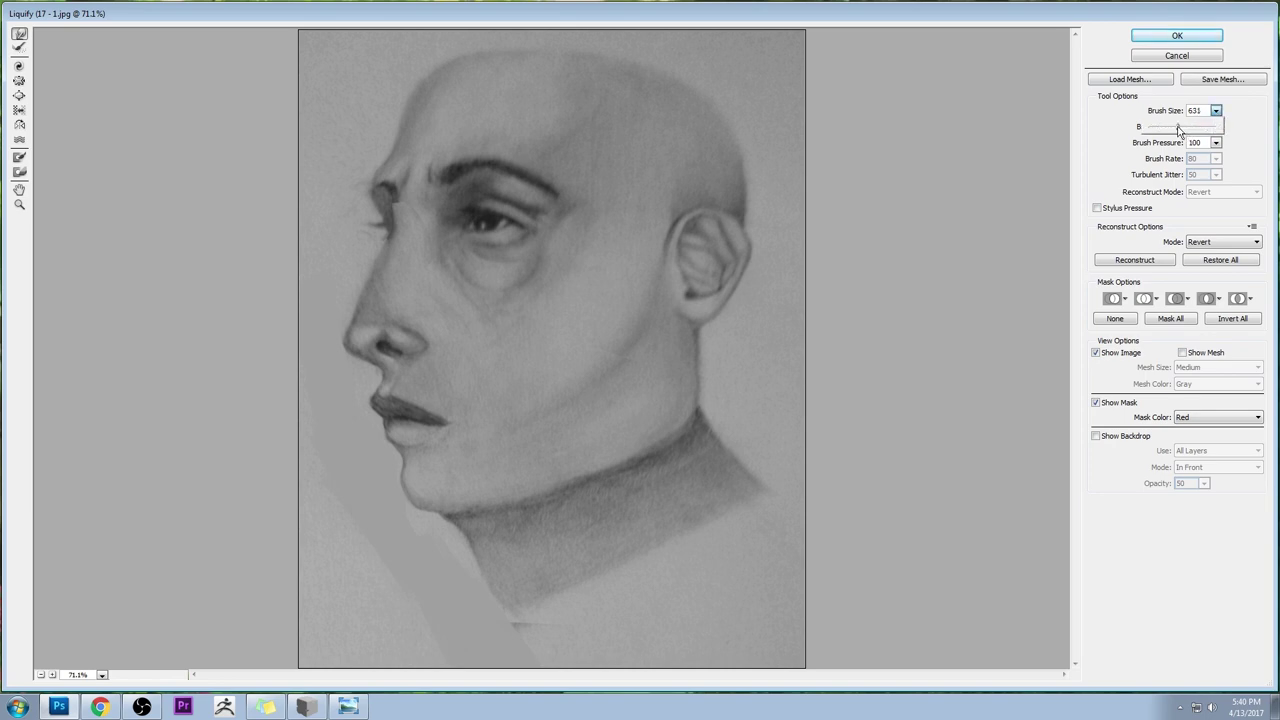
- Shrink the near eye using the Pucker tool at brush size 586 and density 35, and apply the Liquify changes
{"action": "left_click", "coordinate": [19, 80]}
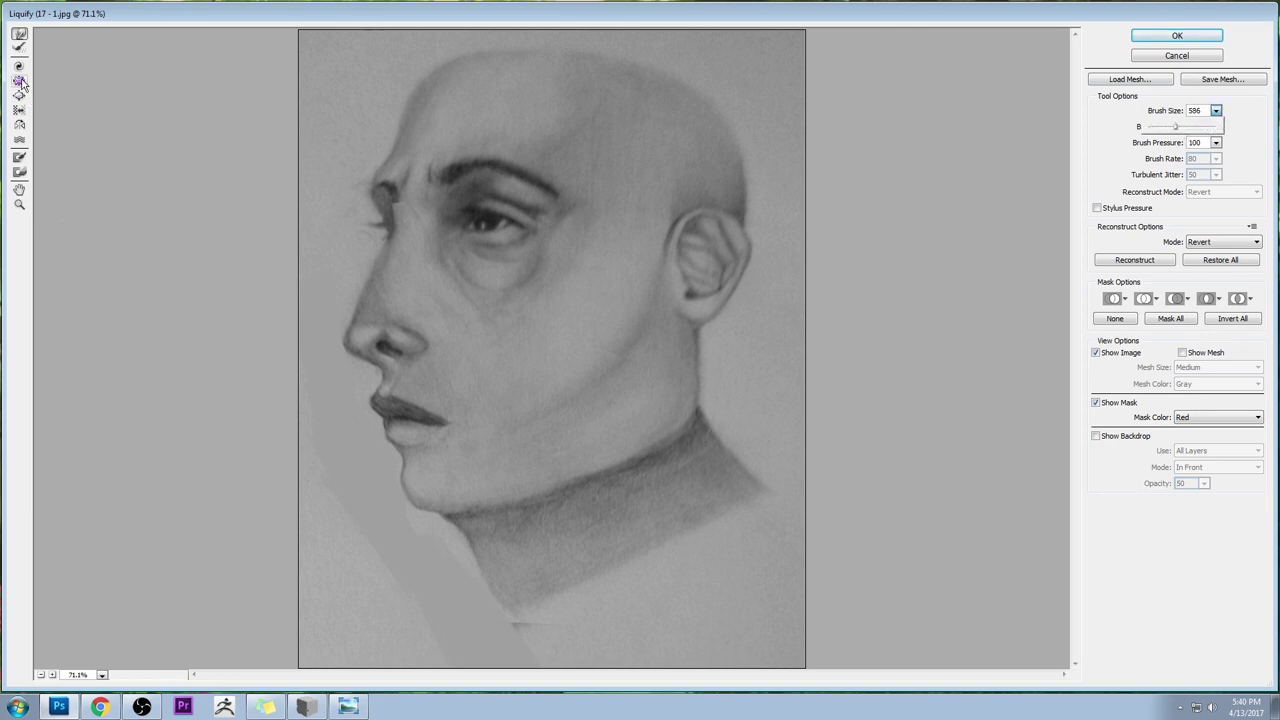
{"action": "left_click", "coordinate": [494, 219]}
{"action": "key", "text": "ctrl+z"}
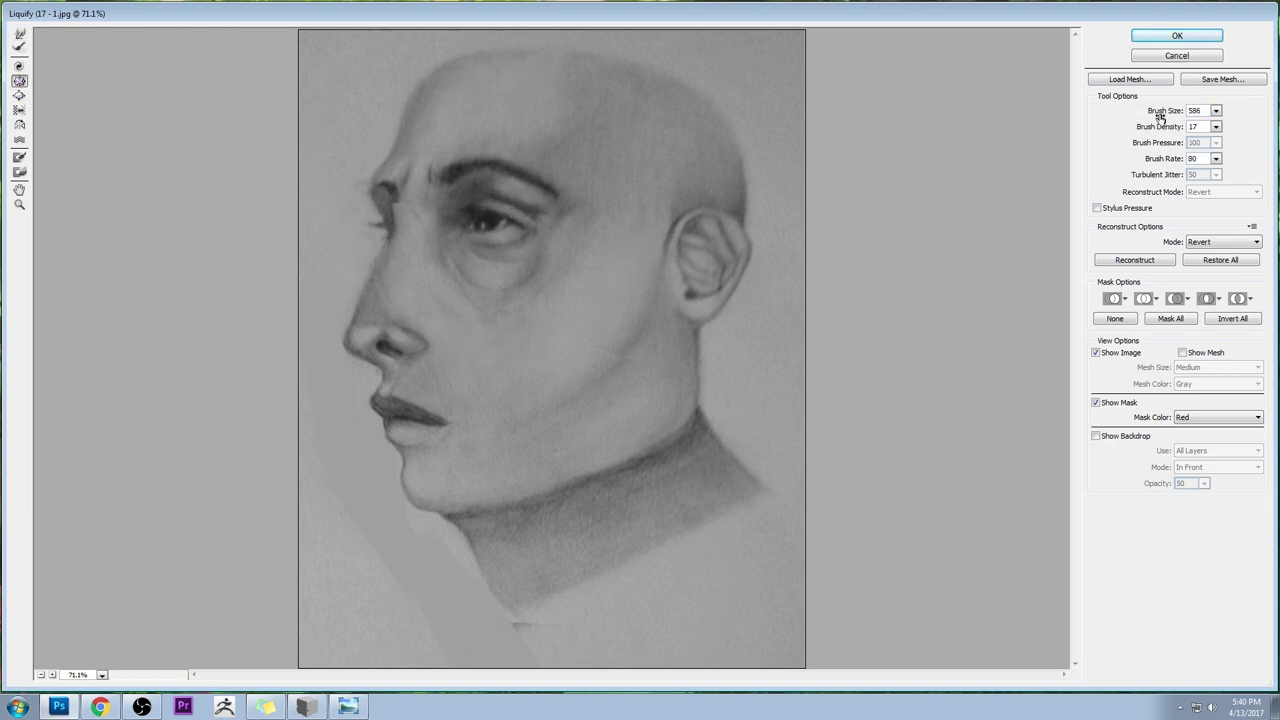
{"action": "left_click", "coordinate": [1216, 128]}
{"action": "left_click", "coordinate": [1170, 146]}
{"action": "left_click", "coordinate": [487, 225]}
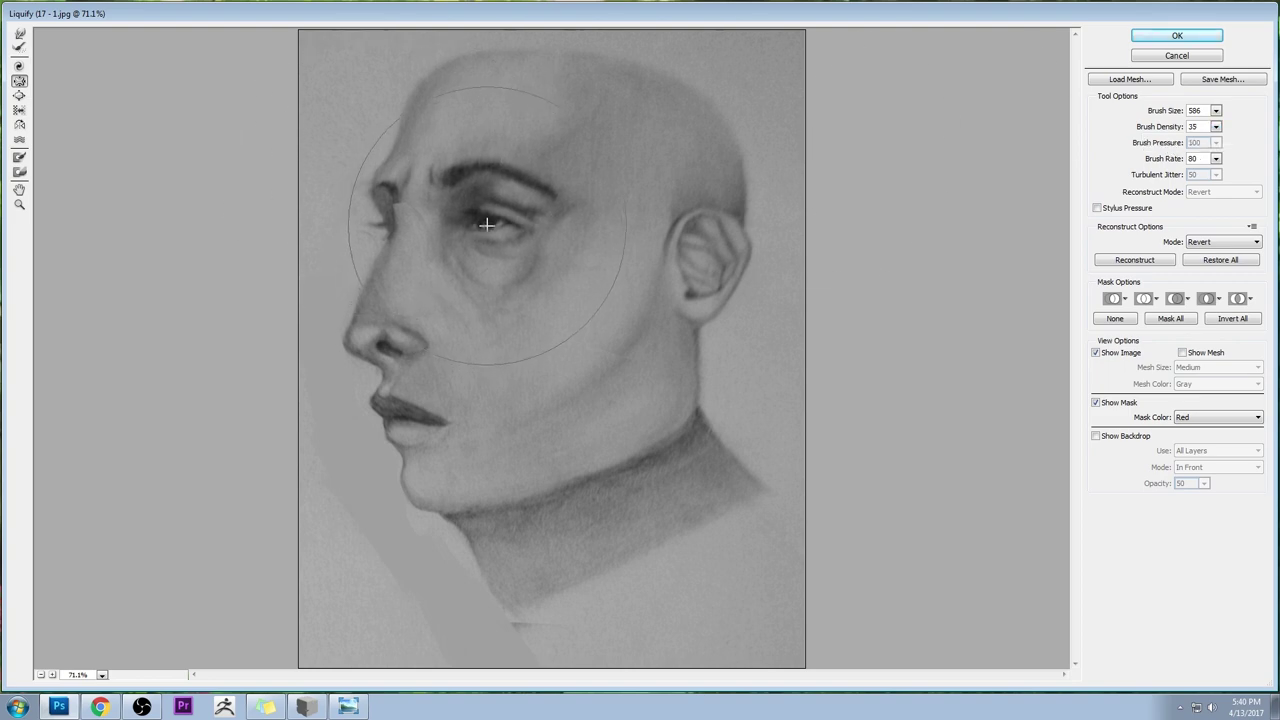
{"action": "left_click", "coordinate": [499, 225]}
{"action": "left_click", "coordinate": [497, 225]}
{"action": "left_click", "coordinate": [1200, 36]}
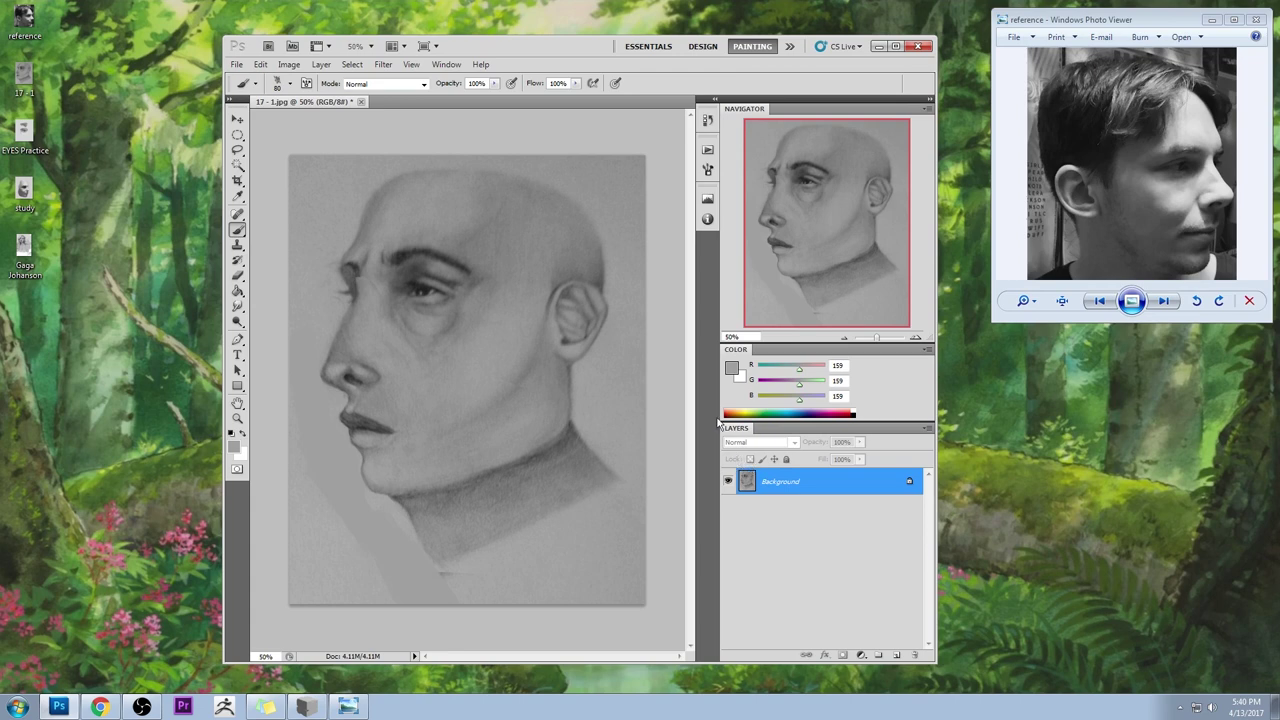
- Copy the lower face and neck from a lasso selection to a new layer and move the copy slightly up and inward
{"action": "key", "text": "l"}
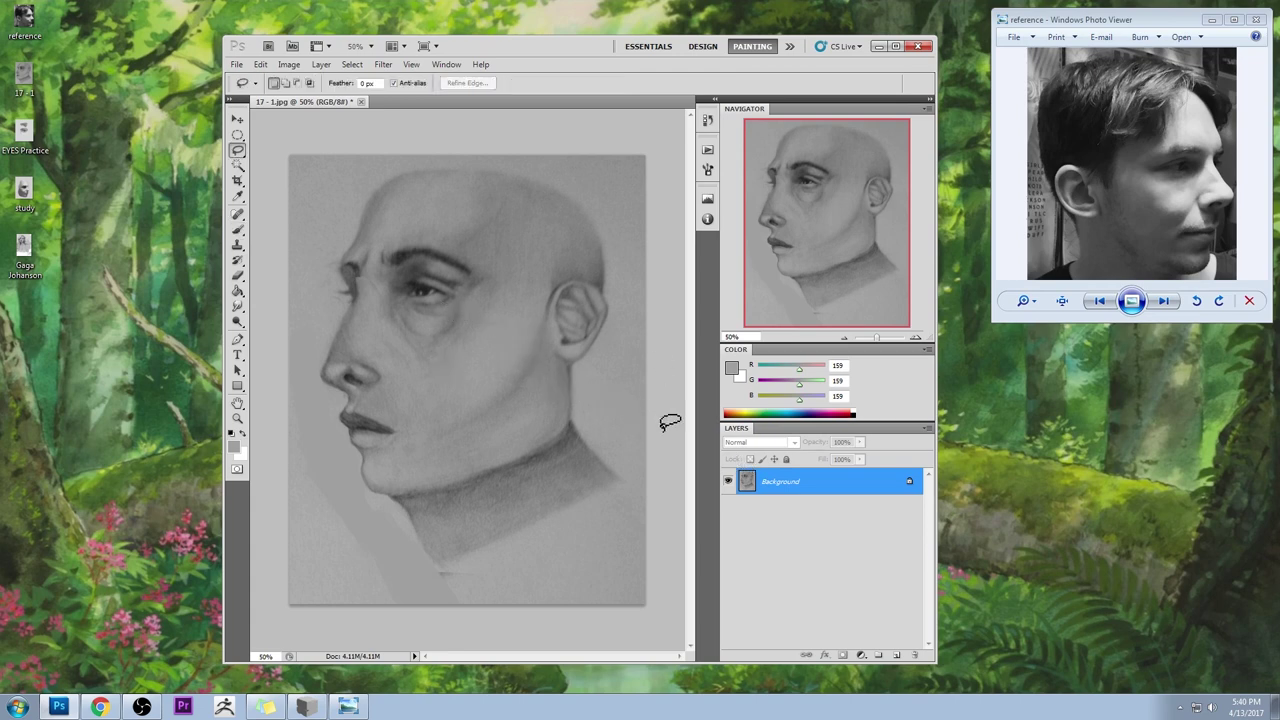
{"action": "mouse_move", "coordinate": [290, 310]}
{"action": "left_mouse_down"}
{"action": "mouse_move", "coordinate": [275, 565]}
{"action": "mouse_move", "coordinate": [622, 657]}
{"action": "mouse_move", "coordinate": [645, 424]}
{"action": "left_mouse_up"}
{"action": "key", "text": "ctrl+j"}
{"action": "key", "text": "v"}
{"action": "left_click_drag", "start_coordinate": [433, 423], "coordinate": [453, 405]}
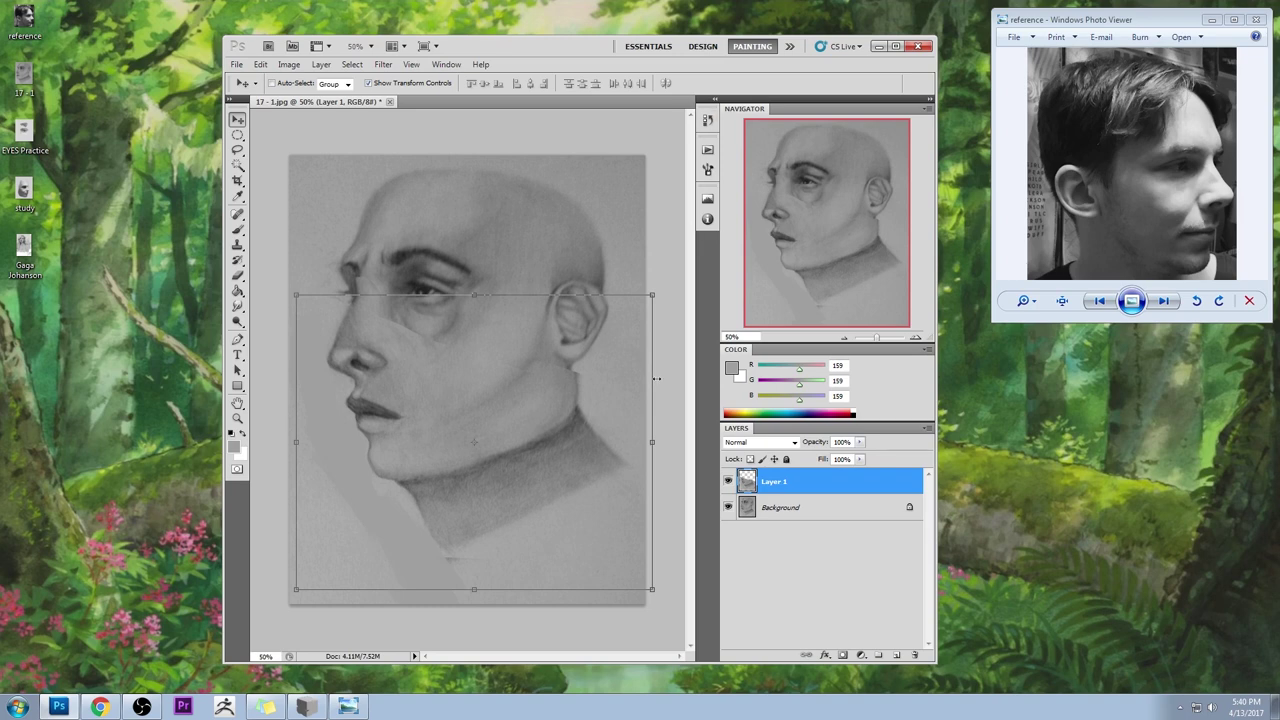
- Erase the seam around the copied lower face, compare it with the original, and merge the layer down
{"action": "key", "text": "e"}
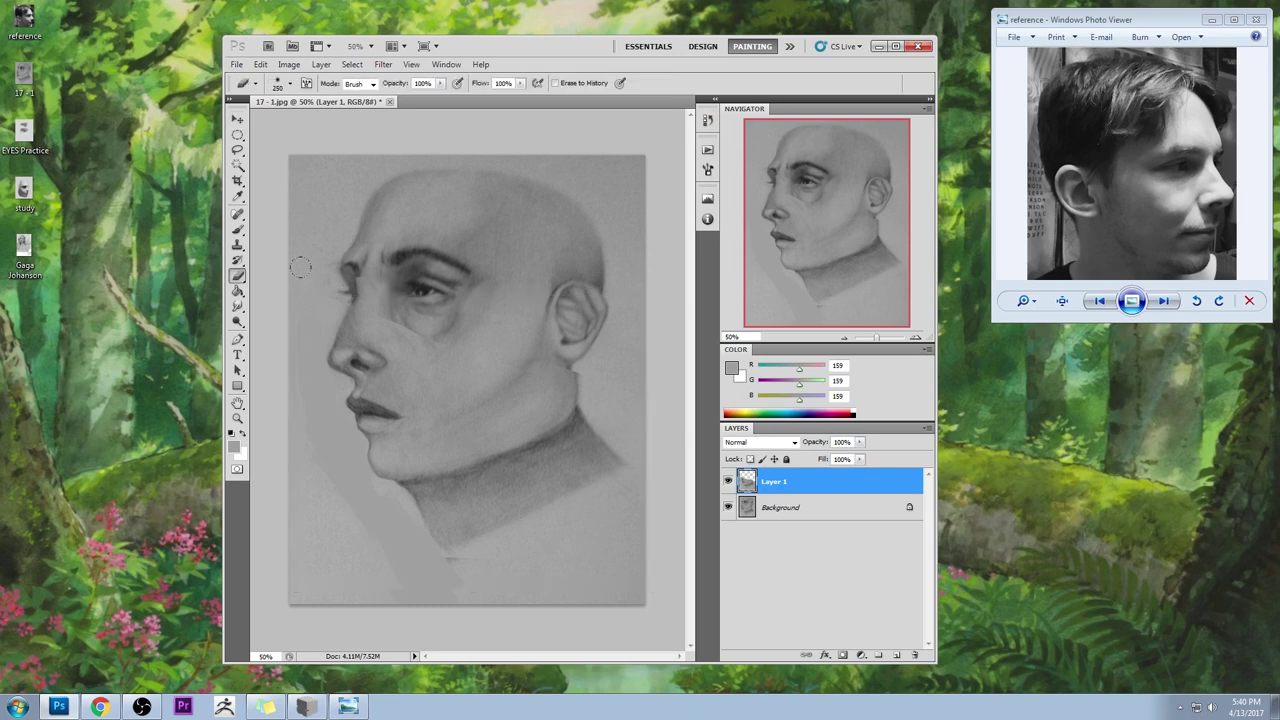
{"action": "left_click_drag", "start_coordinate": [576, 404], "coordinate": [564, 370]}
{"action": "left_click", "coordinate": [728, 482]}
{"action": "left_click", "coordinate": [729, 483]}
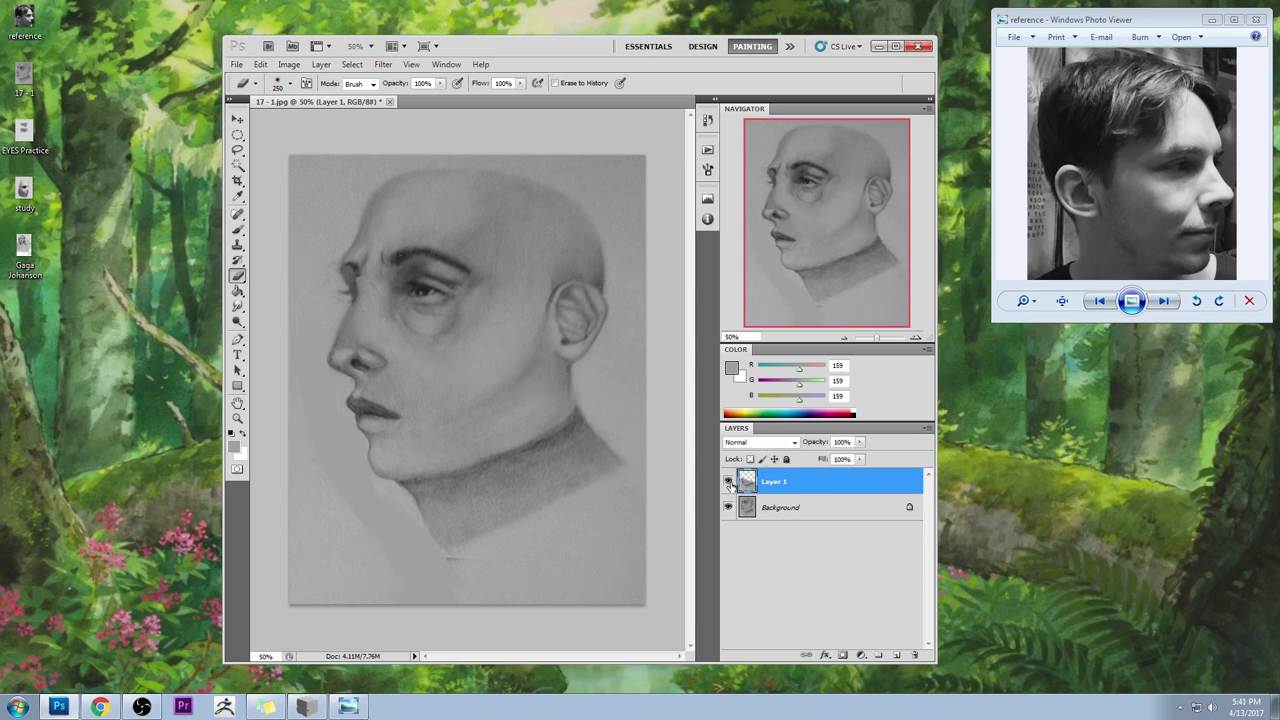
{"action": "right_click", "coordinate": [812, 480]}
{"action": "left_click", "coordinate": [855, 443]}
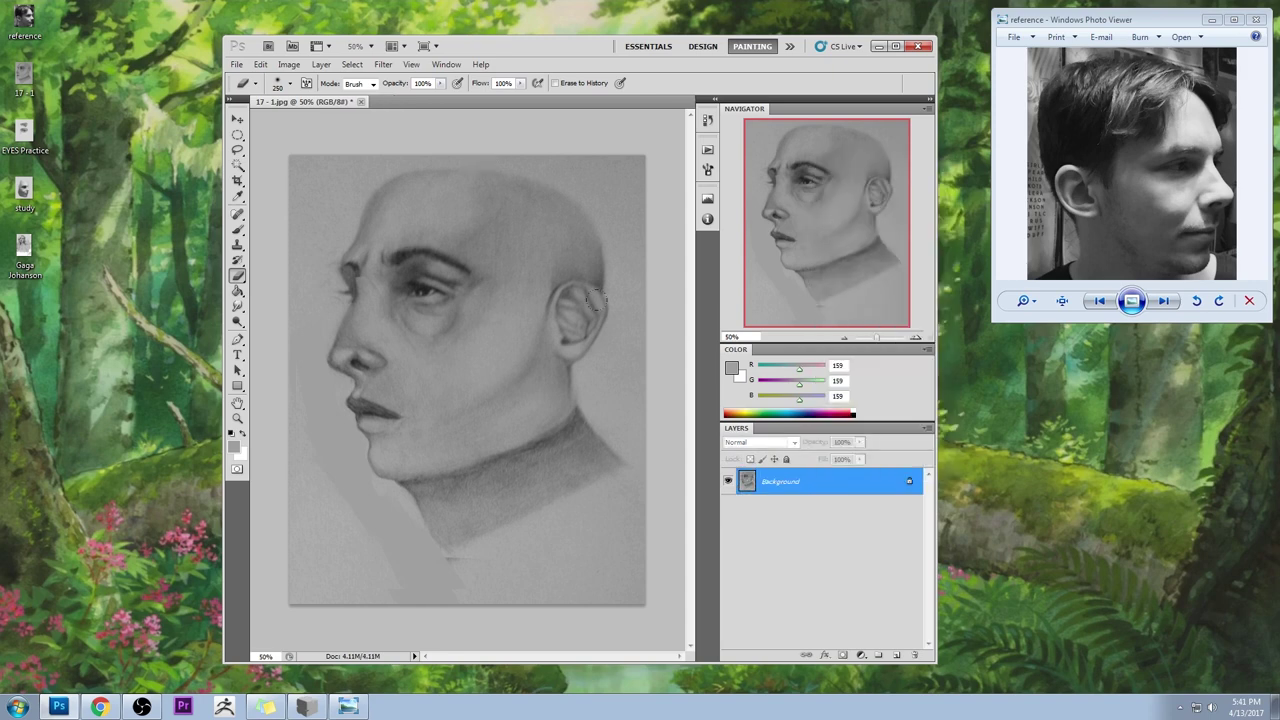
- Cut back the rear neck with background gray, RGB 158, and shade a new jaw edge with sampled gray, RGB 114
{"action": "key", "text": "b"}
{"action": "right_click", "coordinate": [560, 296]}
{"action": "left_click", "coordinate": [675, 370]}
{"action": "left_click", "coordinate": [672, 254]}
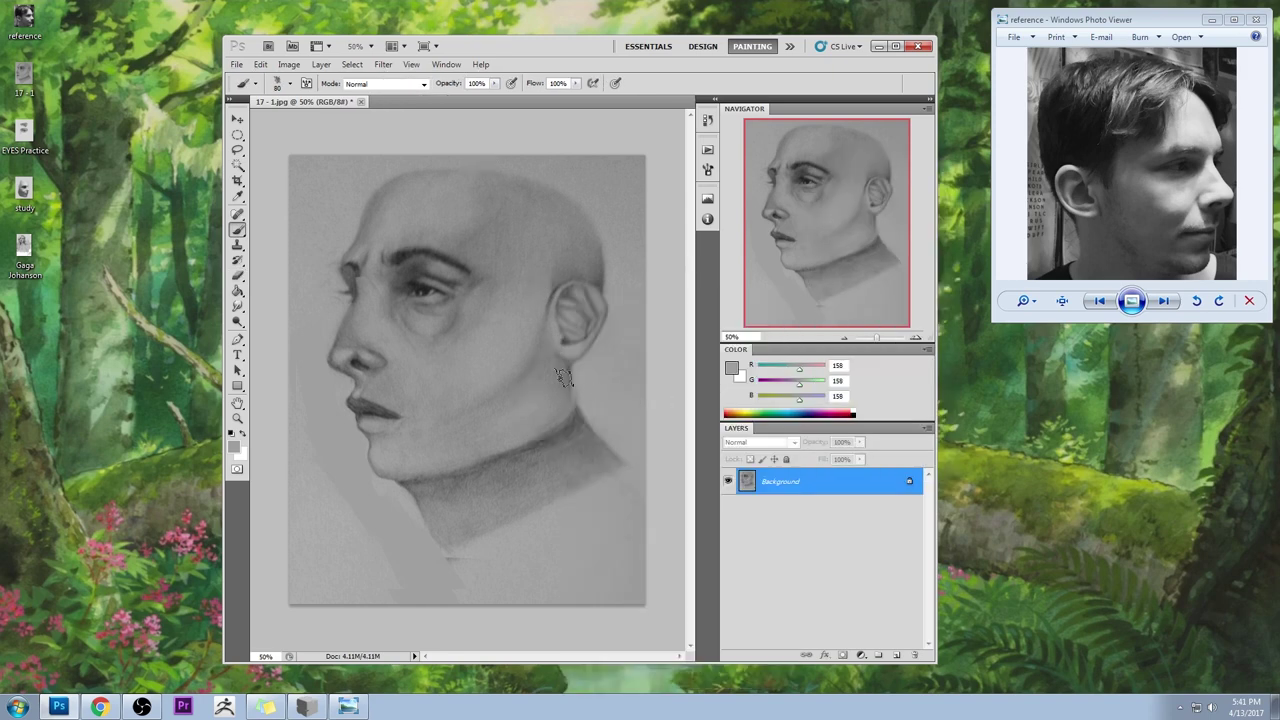
{"action": "mouse_move", "coordinate": [584, 373]}
{"action": "left_mouse_down"}
{"action": "mouse_move", "coordinate": [527, 442]}
{"action": "mouse_move", "coordinate": [603, 416]}
{"action": "mouse_move", "coordinate": [582, 469]}
{"action": "mouse_move", "coordinate": [506, 488]}
{"action": "mouse_move", "coordinate": [553, 392]}
{"action": "left_mouse_up"}
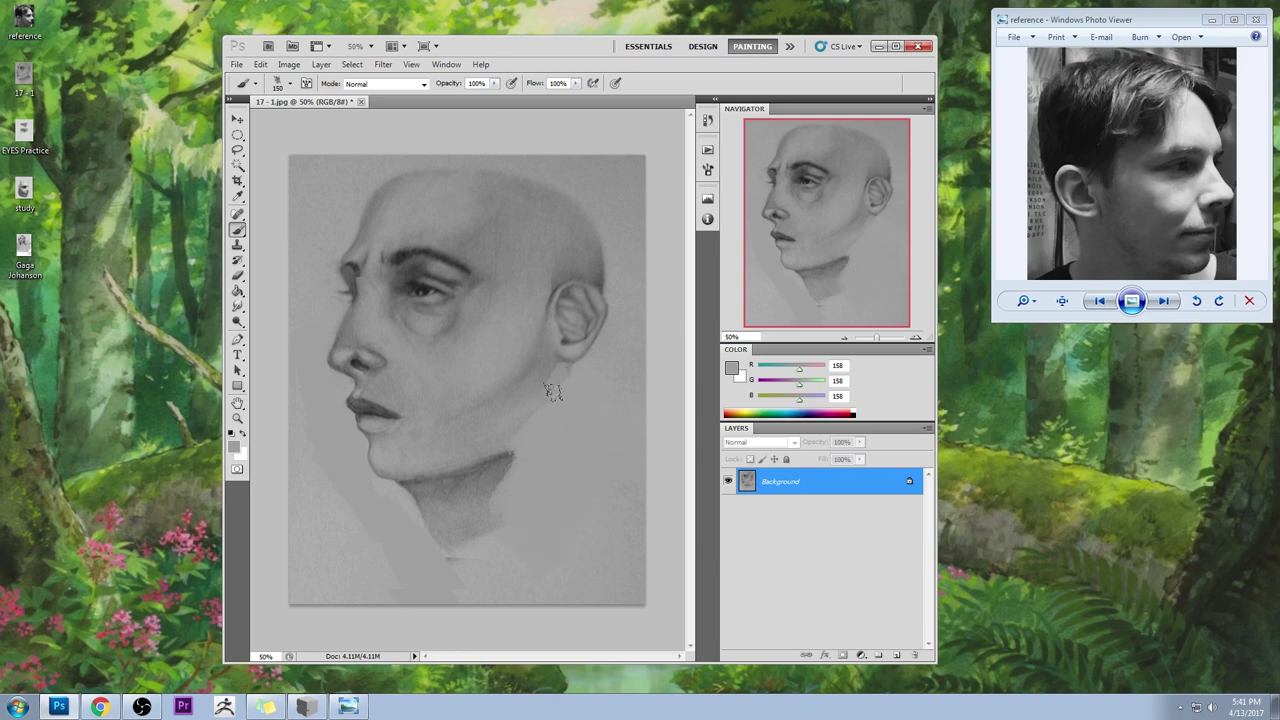
{"action": "left_click", "coordinate": [466, 470], "text": "alt"}
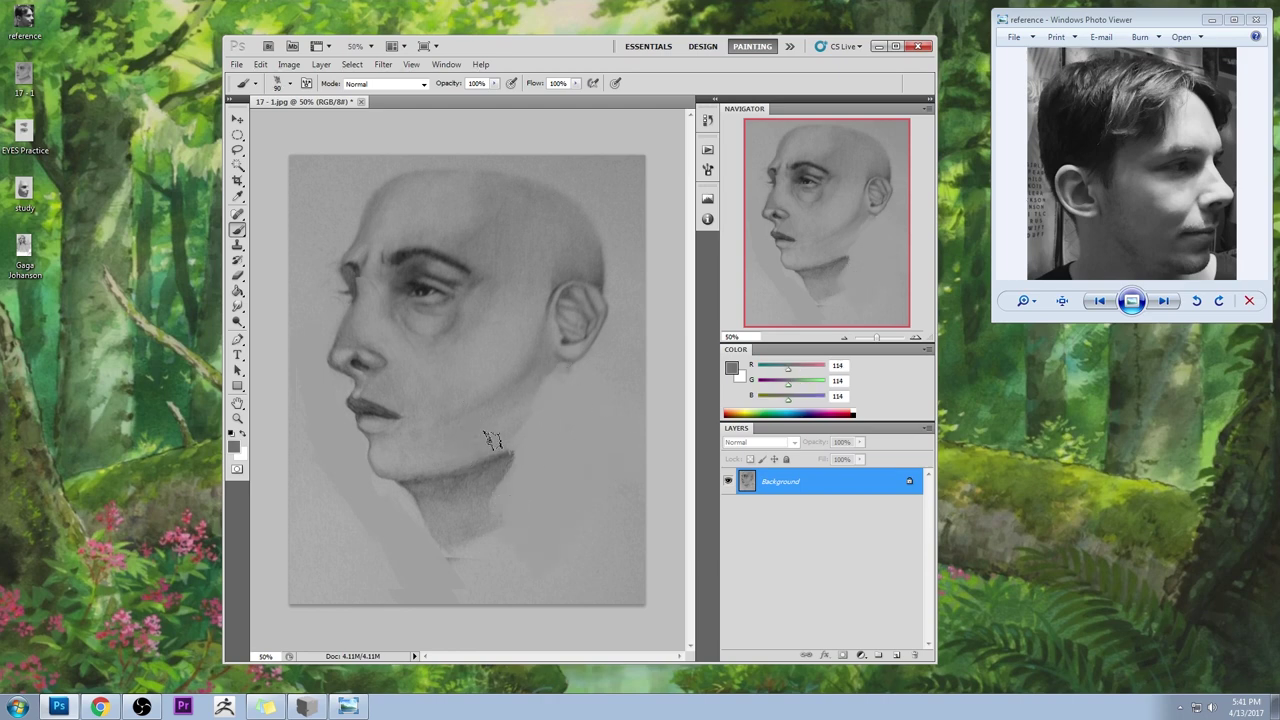
{"action": "mouse_move", "coordinate": [551, 386]}
{"action": "left_mouse_down"}
{"action": "mouse_move", "coordinate": [508, 460]}
{"action": "mouse_move", "coordinate": [510, 445]}
{"action": "left_mouse_up"}
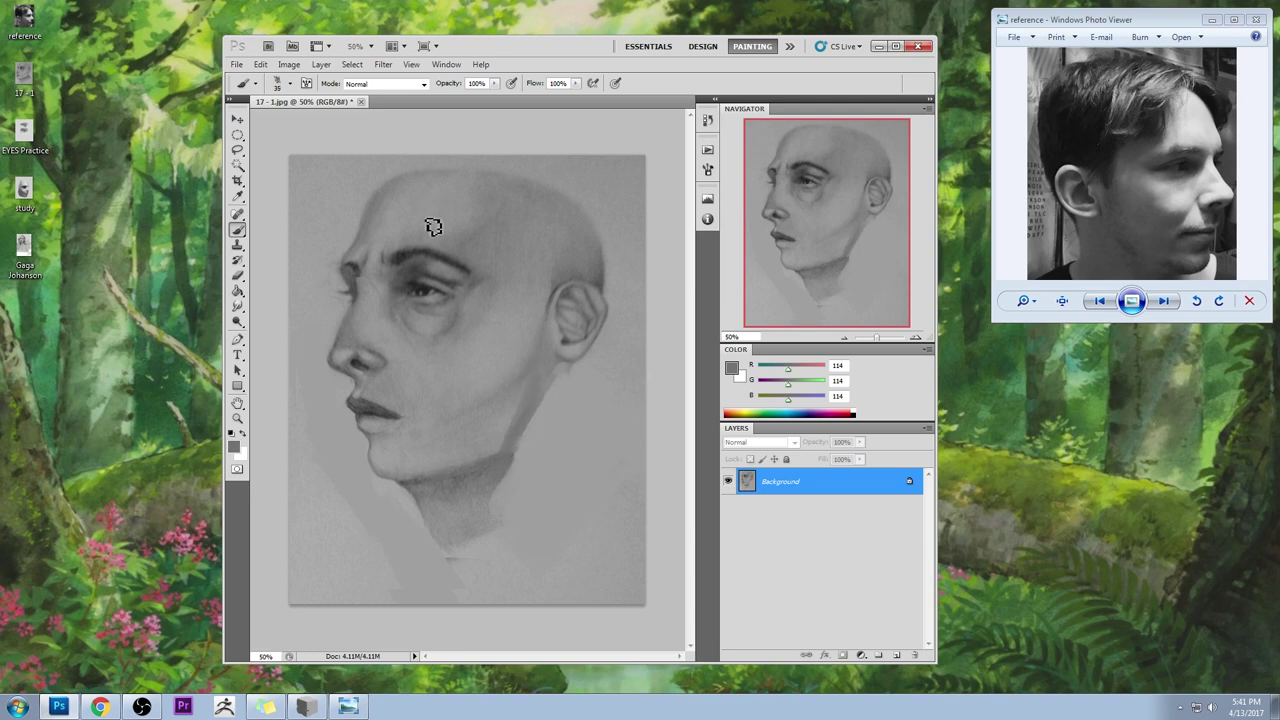
- Clean the far brow's outline with gray 154 and rework the nostril with grays 45, 126 and 137 using a 35 px brush
{"action": "left_click", "coordinate": [336, 268], "text": "alt"}
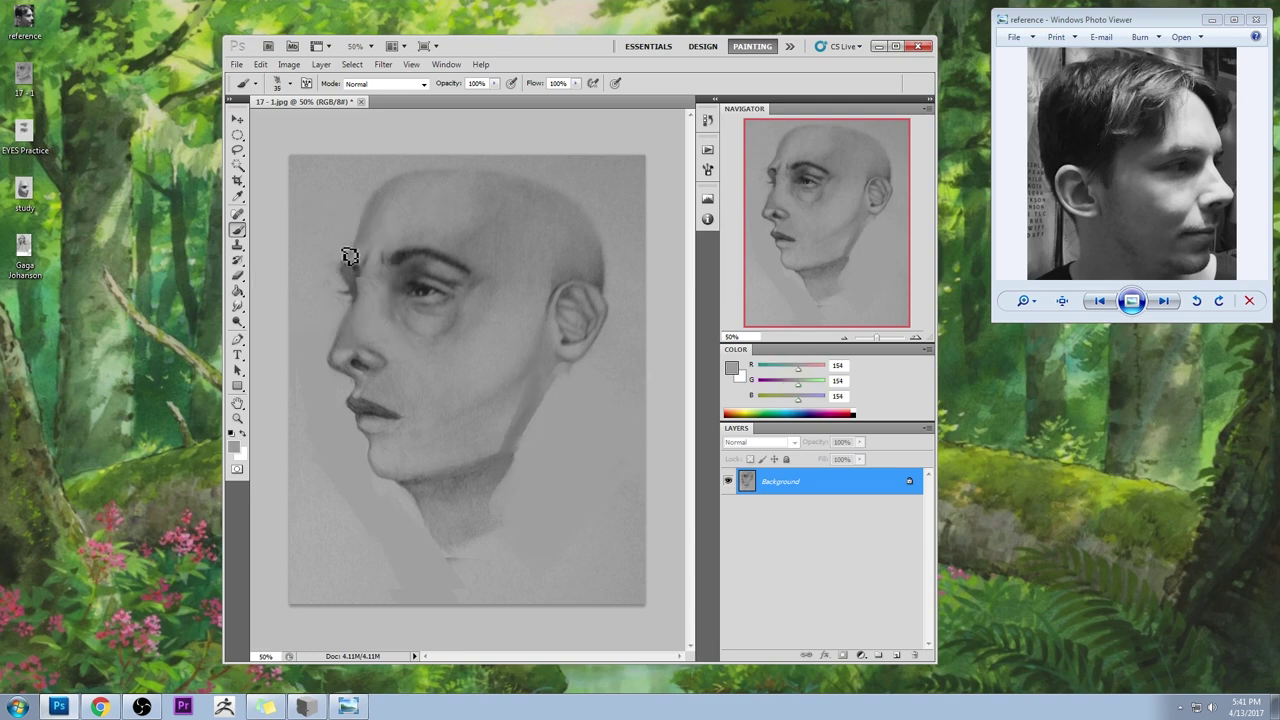
{"action": "left_click", "coordinate": [360, 362], "text": "alt"}
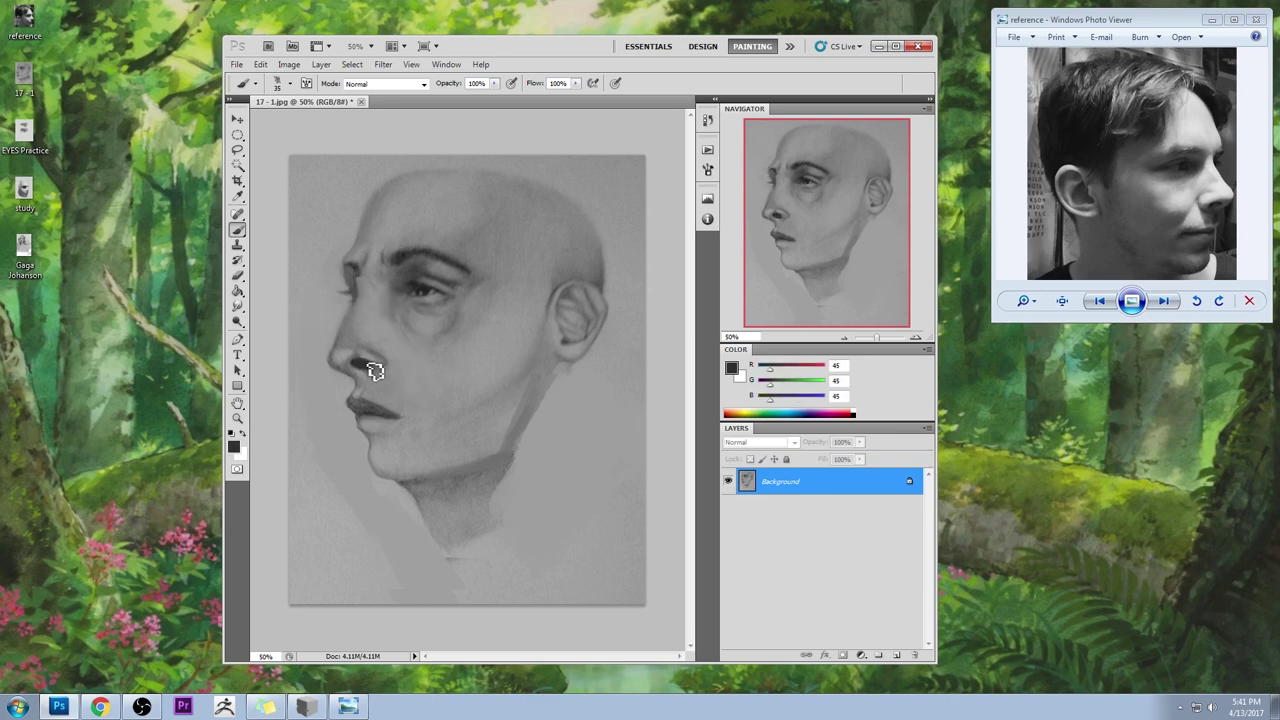
{"action": "left_click", "coordinate": [378, 377], "text": "alt"}
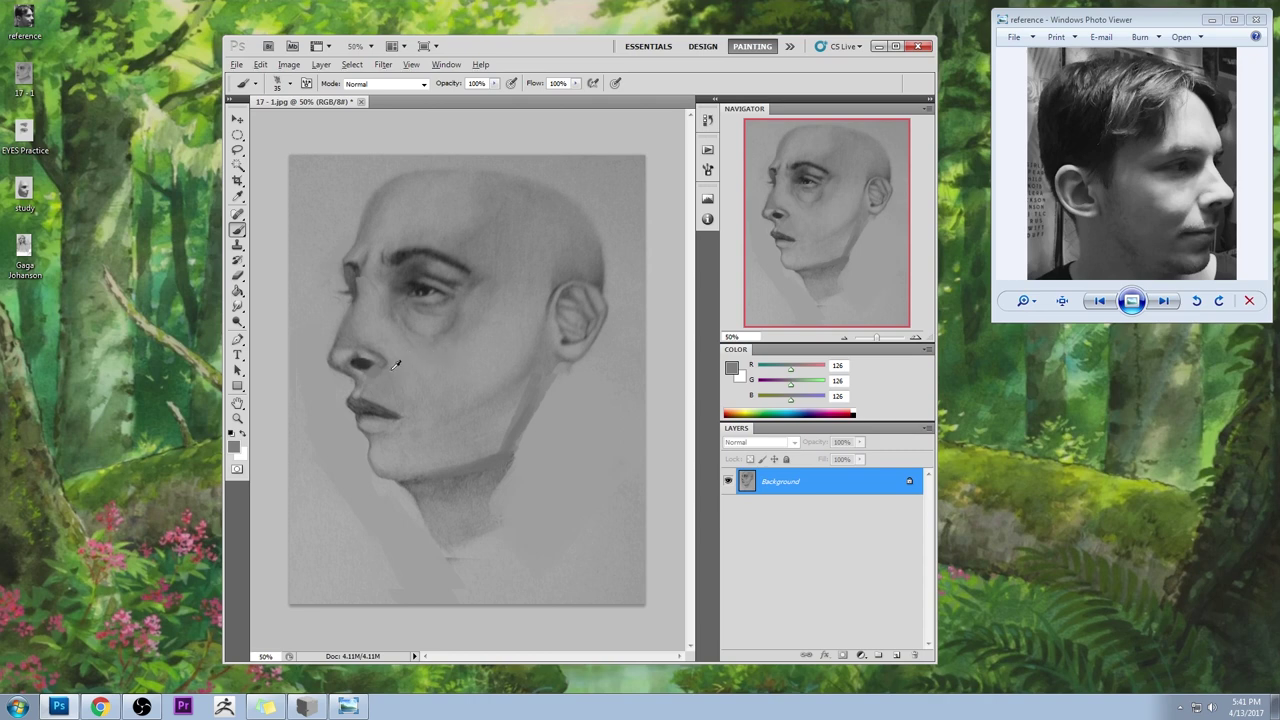
{"action": "left_click", "coordinate": [366, 352], "text": "alt"}
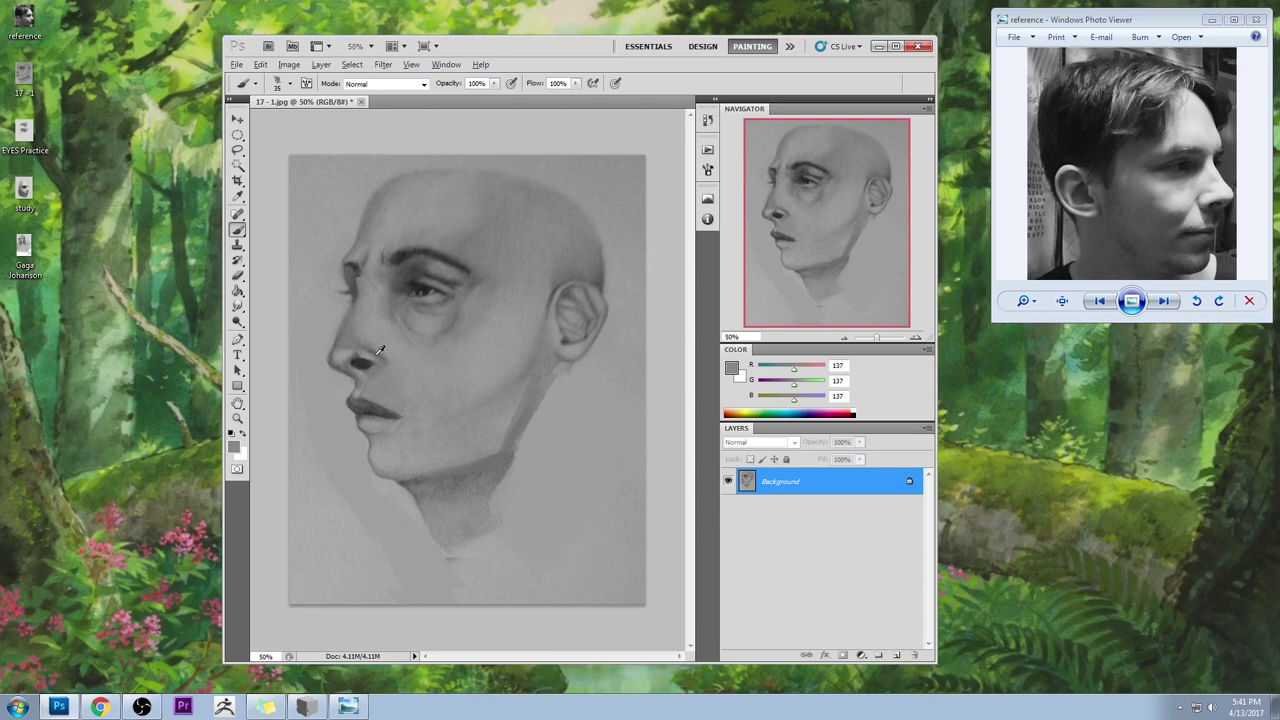
- Soften the shadow under the near eye with sampled skin tones and darken the chin's underside with gray 77
{"action": "left_click", "coordinate": [477, 309], "text": "alt"}
{"action": "left_click", "coordinate": [382, 362], "text": "alt"}
{"action": "left_click", "coordinate": [379, 399], "text": "alt"}
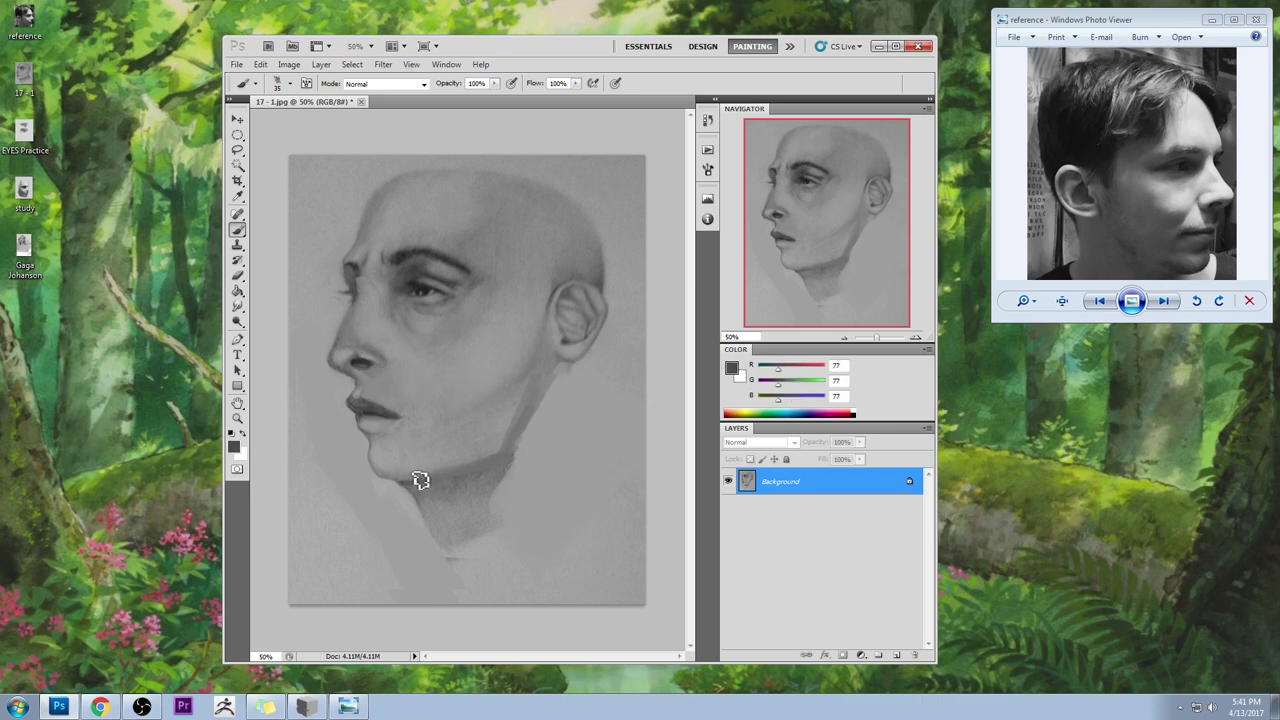
- Refine the nostril and nose wing with sampled light and dark grays, using a 25 px brush for the finer strokes
{"action": "left_click", "coordinate": [379, 370], "text": "alt"}
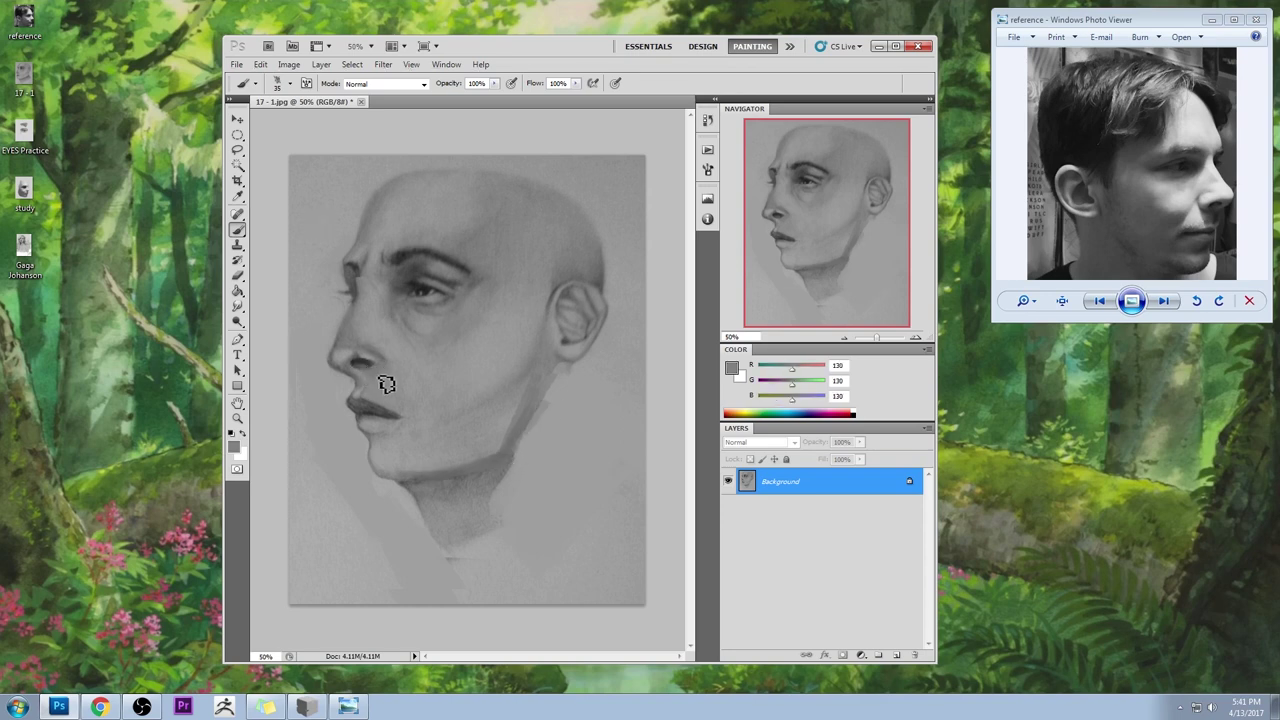
{"action": "left_click", "coordinate": [371, 366], "text": "alt"}
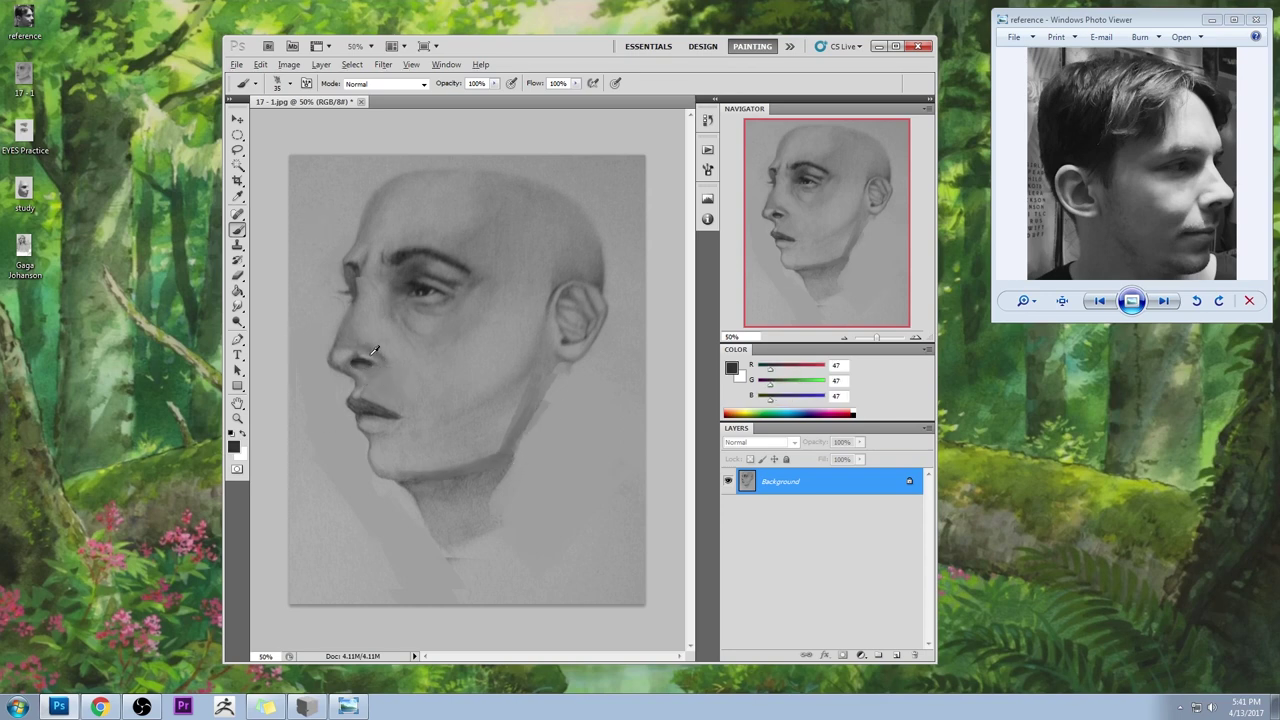
{"action": "left_click", "coordinate": [374, 350], "text": "alt"}
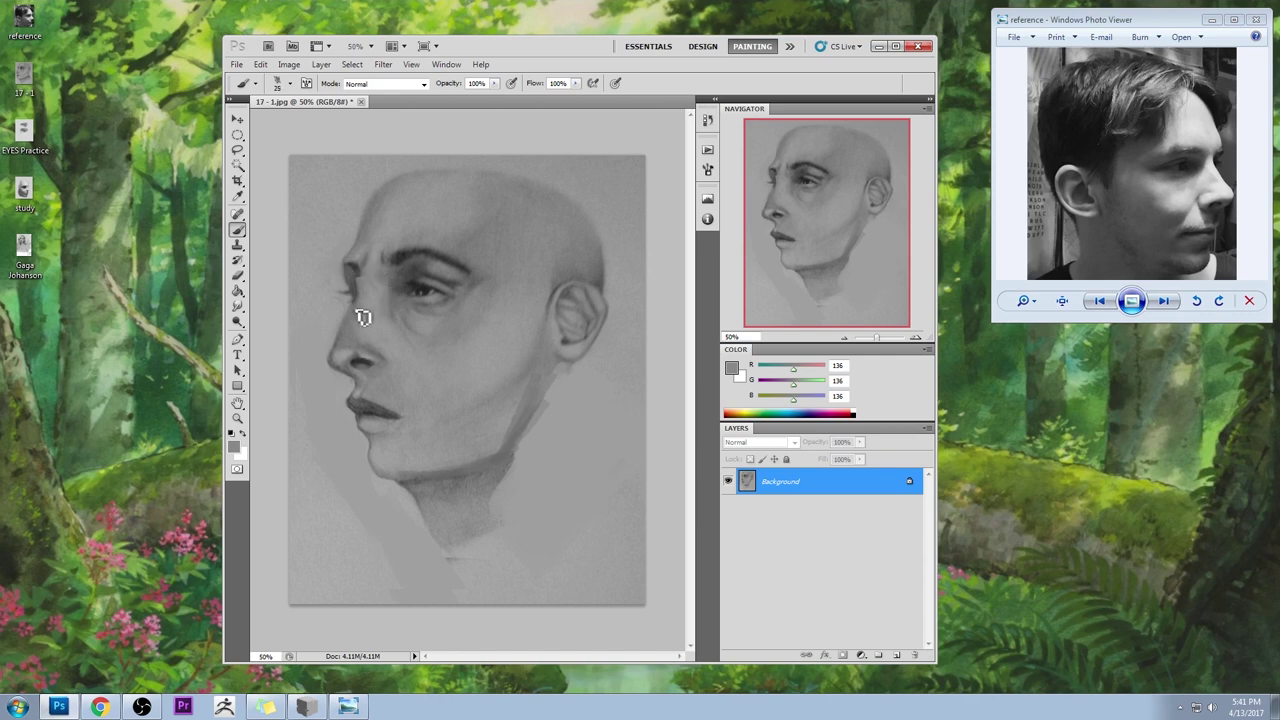
{"action": "key", "text": "["}
{"action": "key", "text": "["}
{"action": "key", "text": "["}
{"action": "key", "text": "]"}
{"action": "key", "text": "]"}
{"action": "key", "text": "]"}
{"action": "left_click", "coordinate": [380, 363], "text": "alt"}
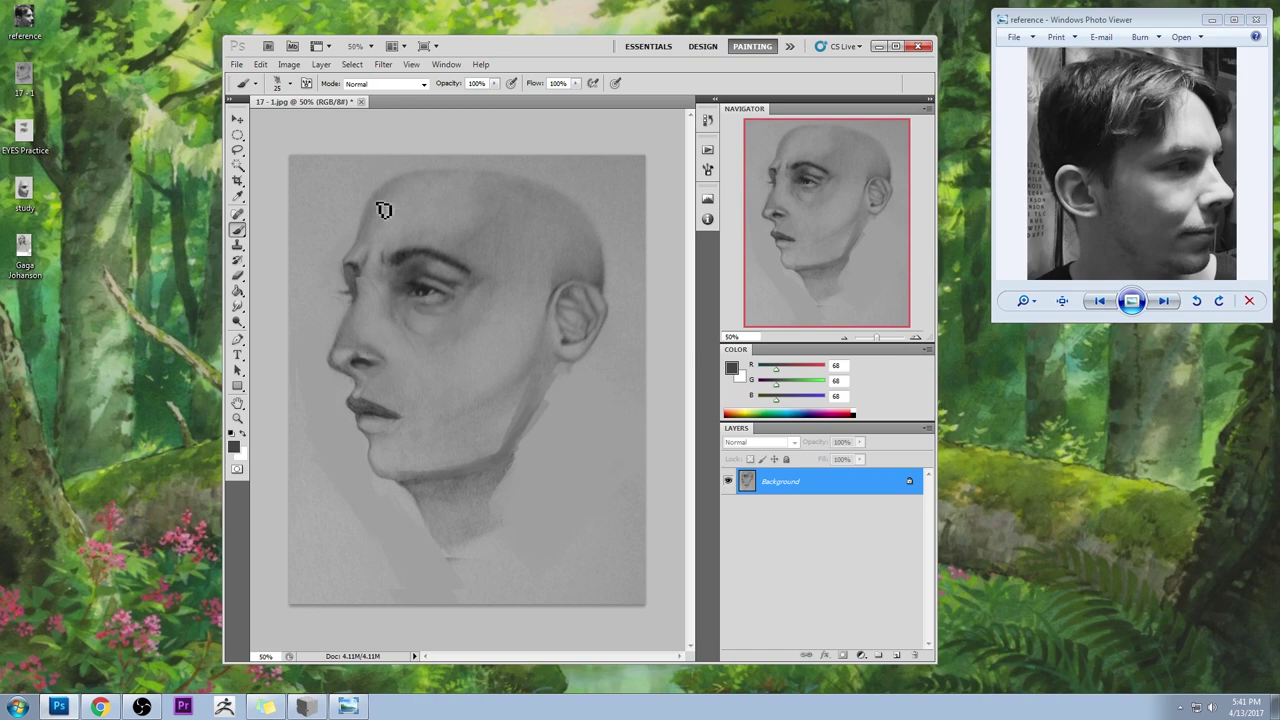
{"action": "left_click", "coordinate": [359, 352], "text": "alt"}
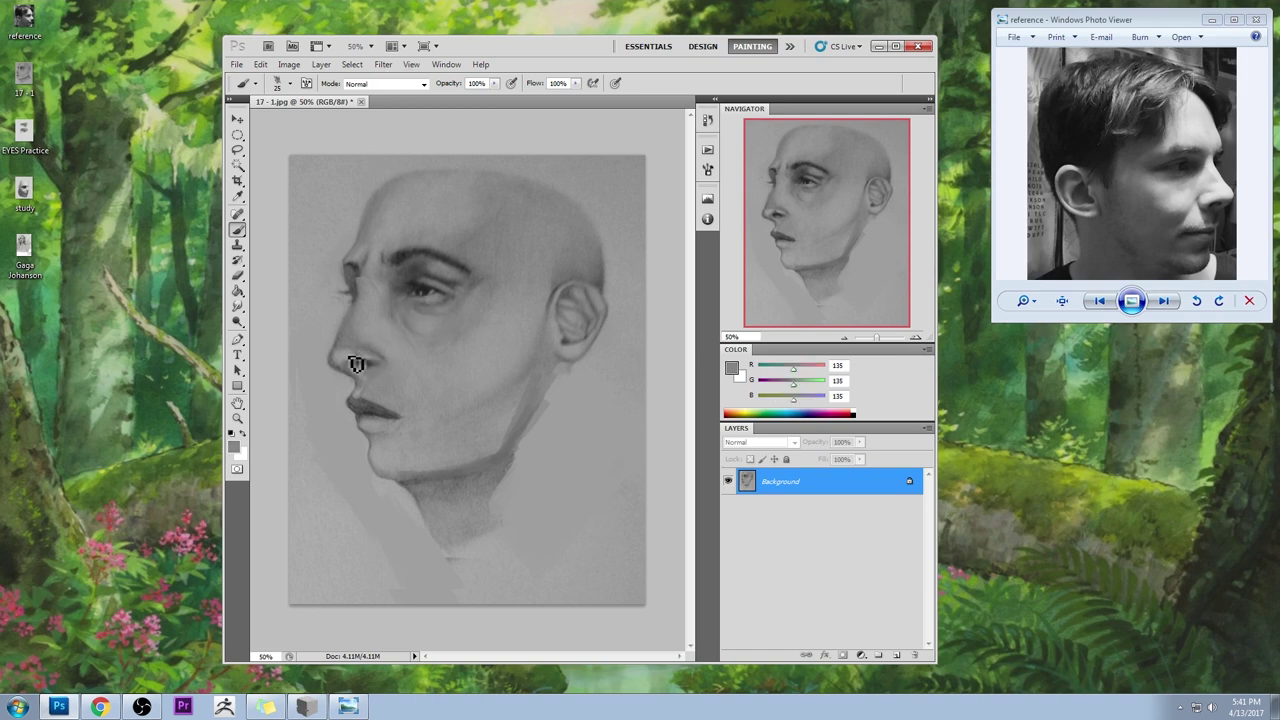
- Deepen the far eye socket with grays 91 and 59, smudge it at 13% strength, and sample background gray 159 for cleanup
{"action": "left_click", "coordinate": [357, 276], "text": "alt"}
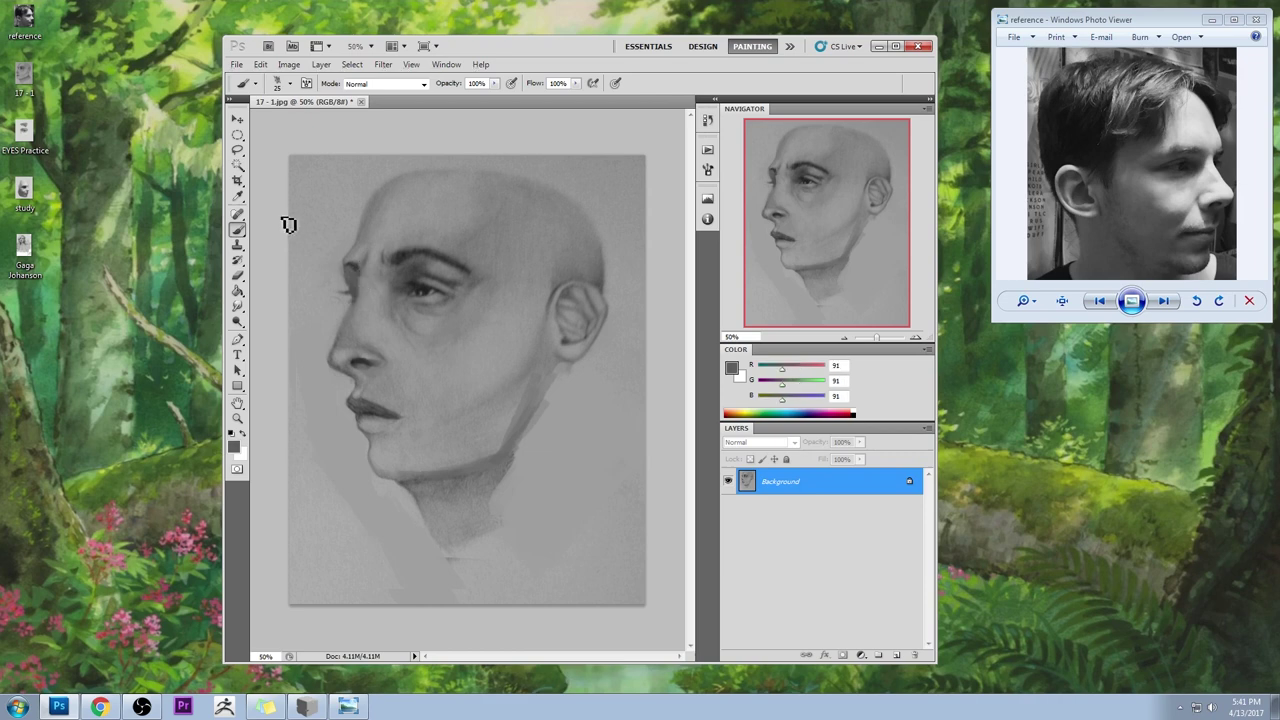
{"action": "left_click", "coordinate": [362, 279], "text": "alt"}
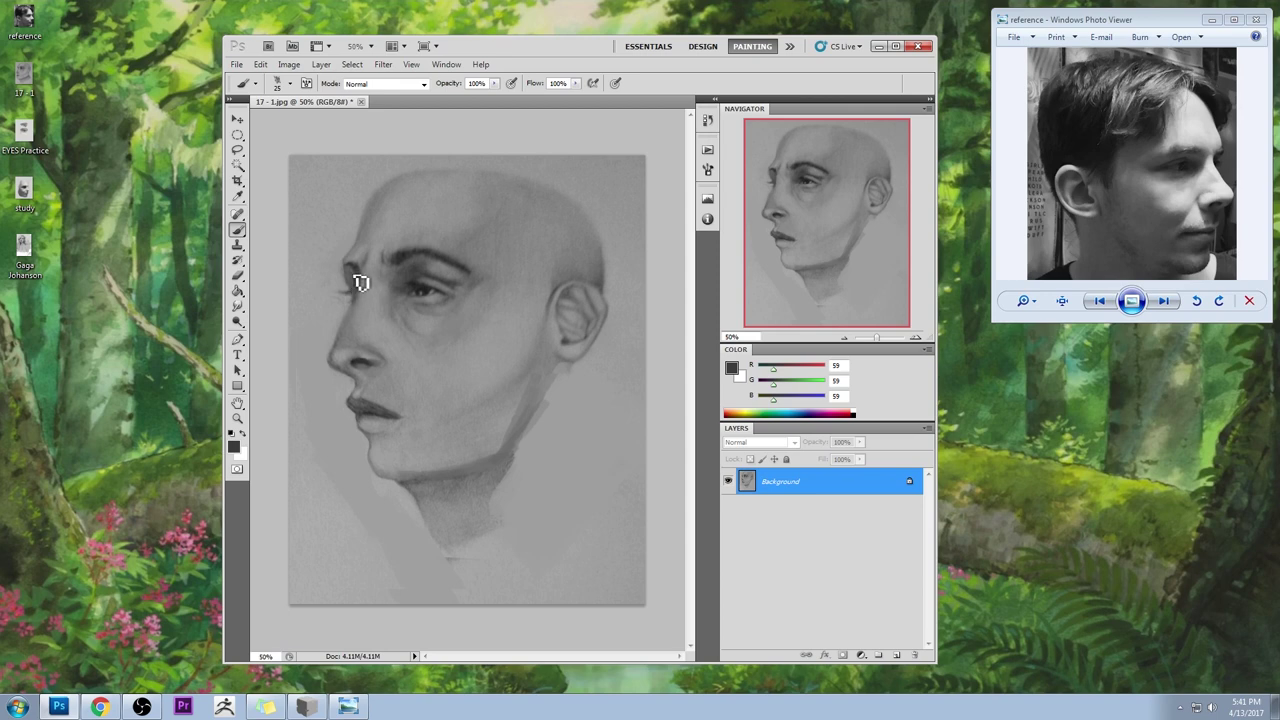
{"action": "left_click", "coordinate": [238, 307]}
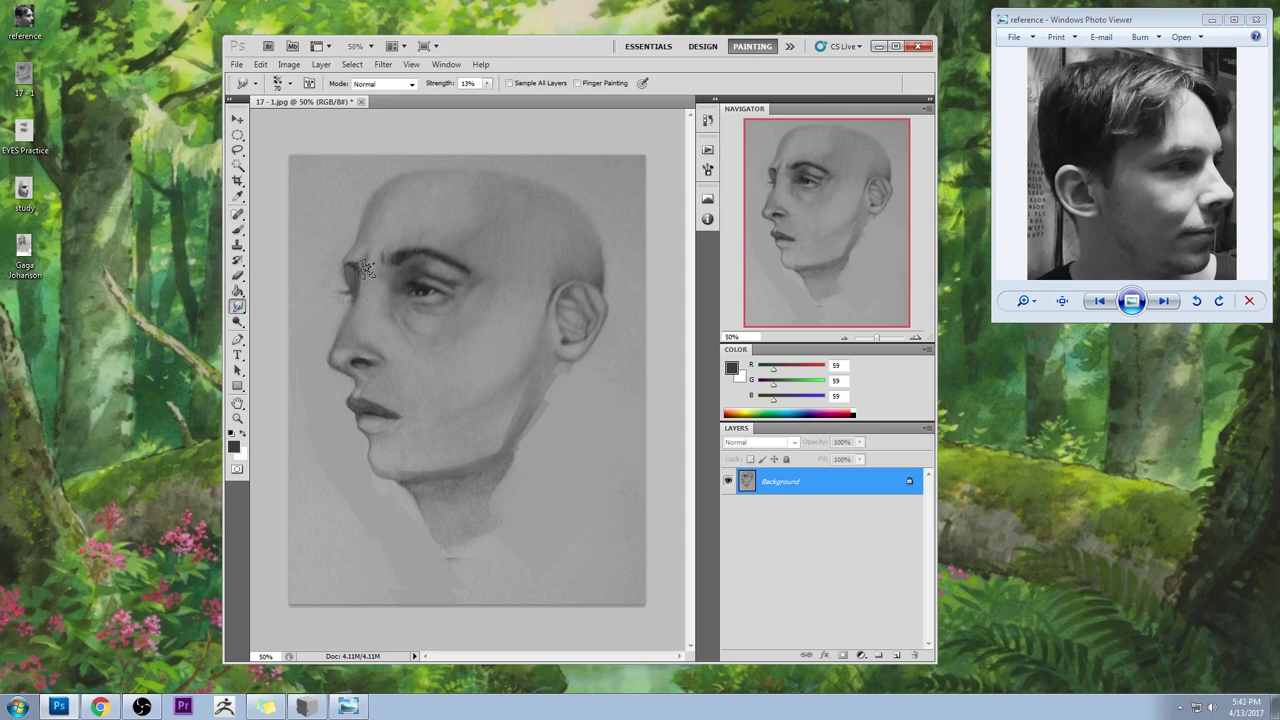
{"action": "key", "text": "b"}
{"action": "left_click", "coordinate": [314, 378], "text": "alt"}
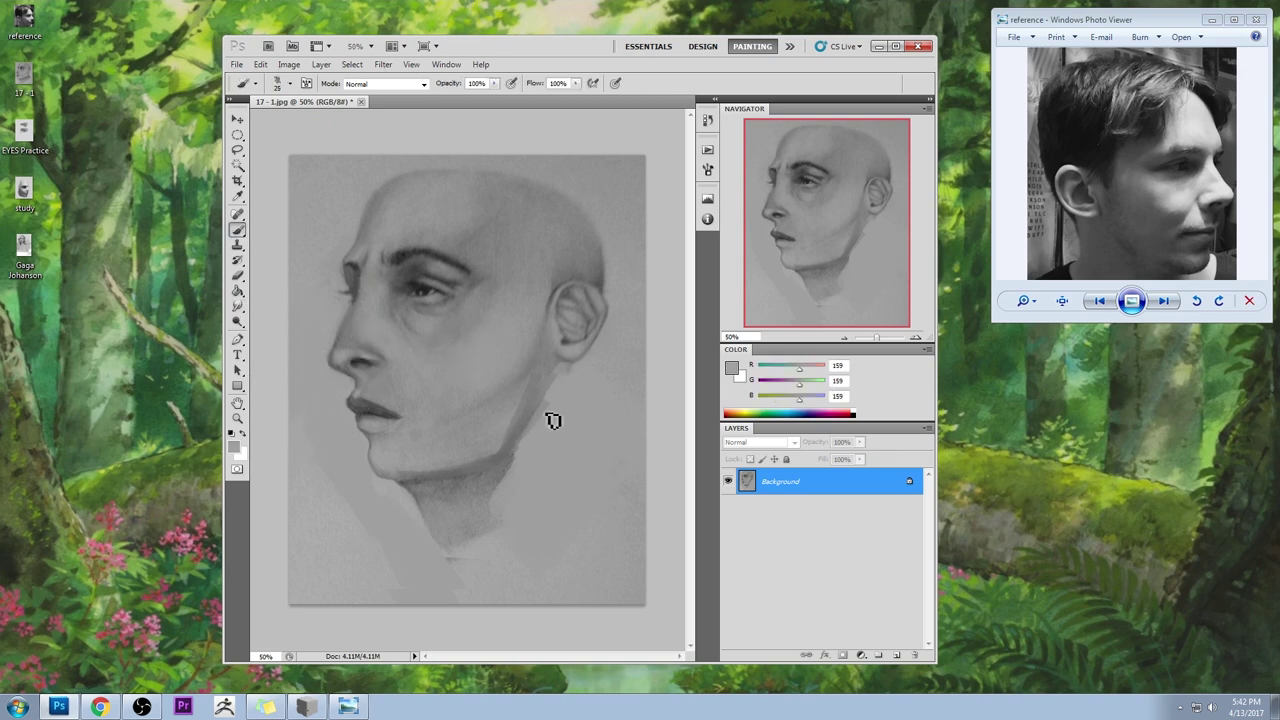
- Try darkening the rear jaw edge with gray 32 sampled from the near eye, and undo both strokes
{"action": "left_click", "coordinate": [424, 285], "text": "alt"}
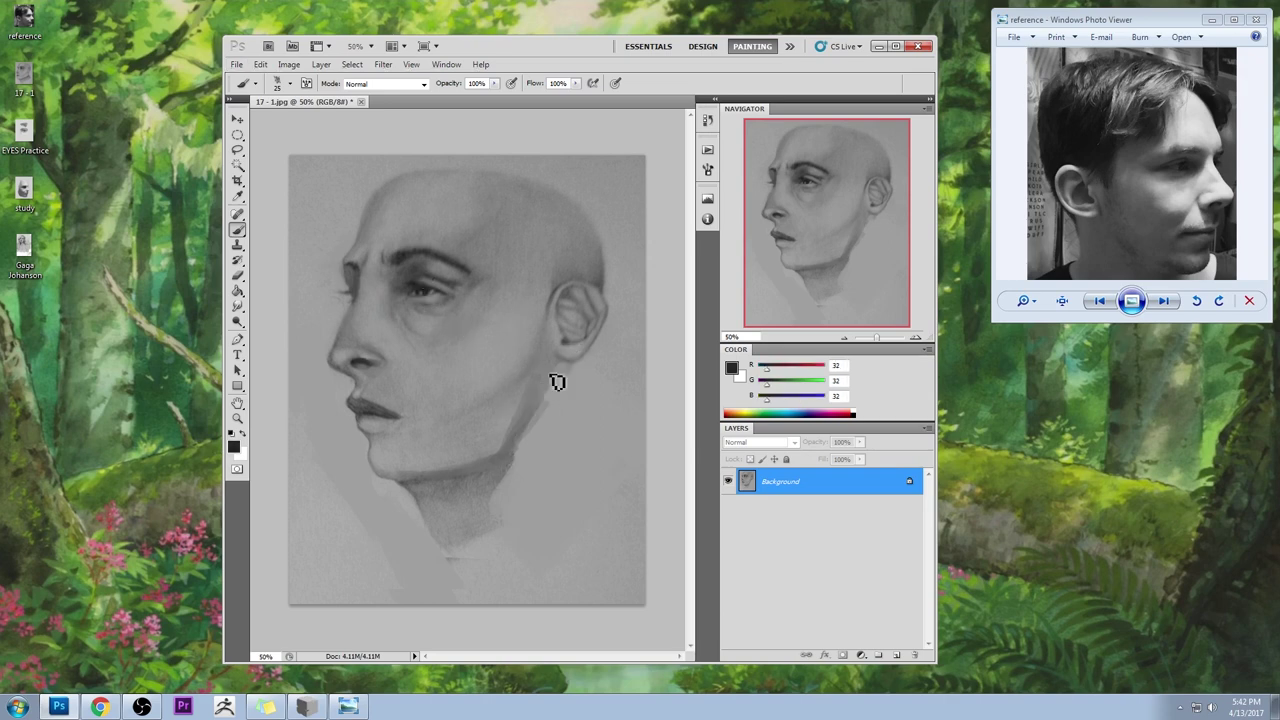
{"action": "left_click_drag", "start_coordinate": [557, 382], "coordinate": [514, 455]}
{"action": "key", "text": "ctrl+z"}
{"action": "left_click_drag", "start_coordinate": [551, 388], "coordinate": [529, 432]}
{"action": "key", "text": "ctrl+z"}
- Touch up the far eye and its outer edge with grays sampled from the socket and surrounding background
{"action": "left_click", "coordinate": [358, 276], "text": "alt"}
{"action": "left_click", "coordinate": [356, 272], "text": "alt"}
{"action": "left_click", "coordinate": [344, 304], "text": "alt"}
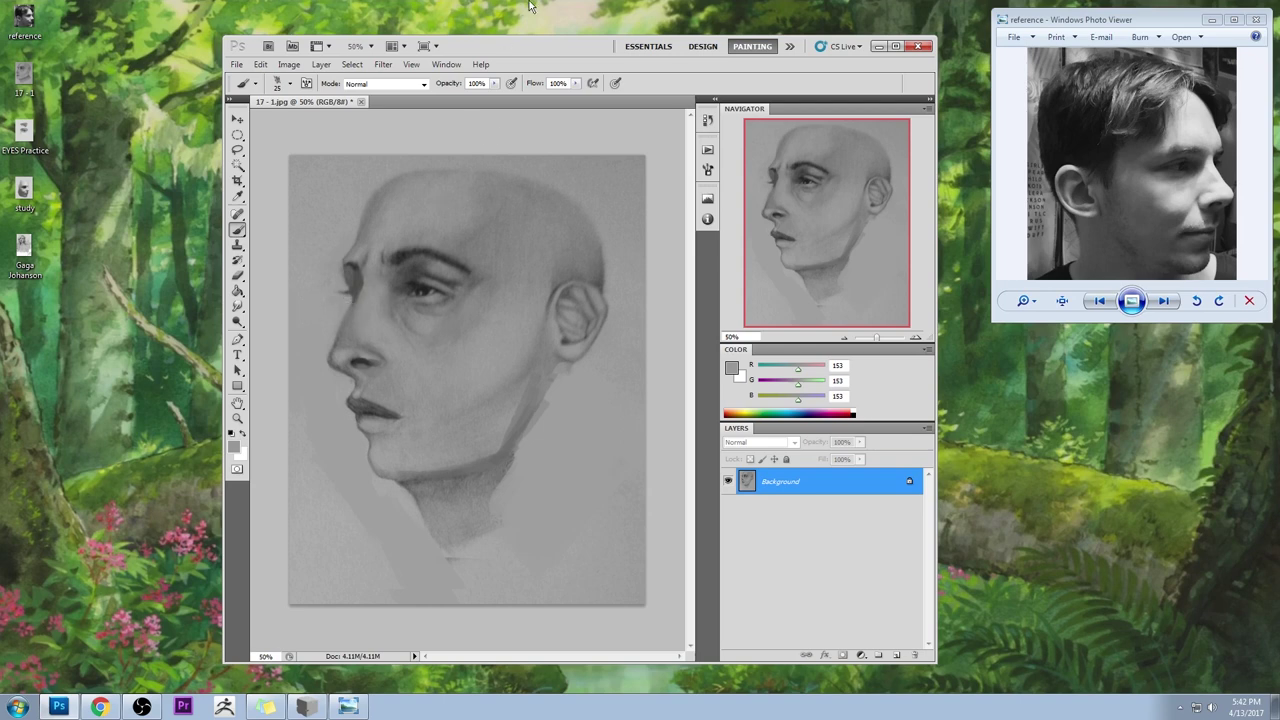
- Try shading the side of the nose with gray 86 sampled near the inner eye using a larger brush, and undo the stroke
{"action": "left_click", "coordinate": [353, 271], "text": "alt"}
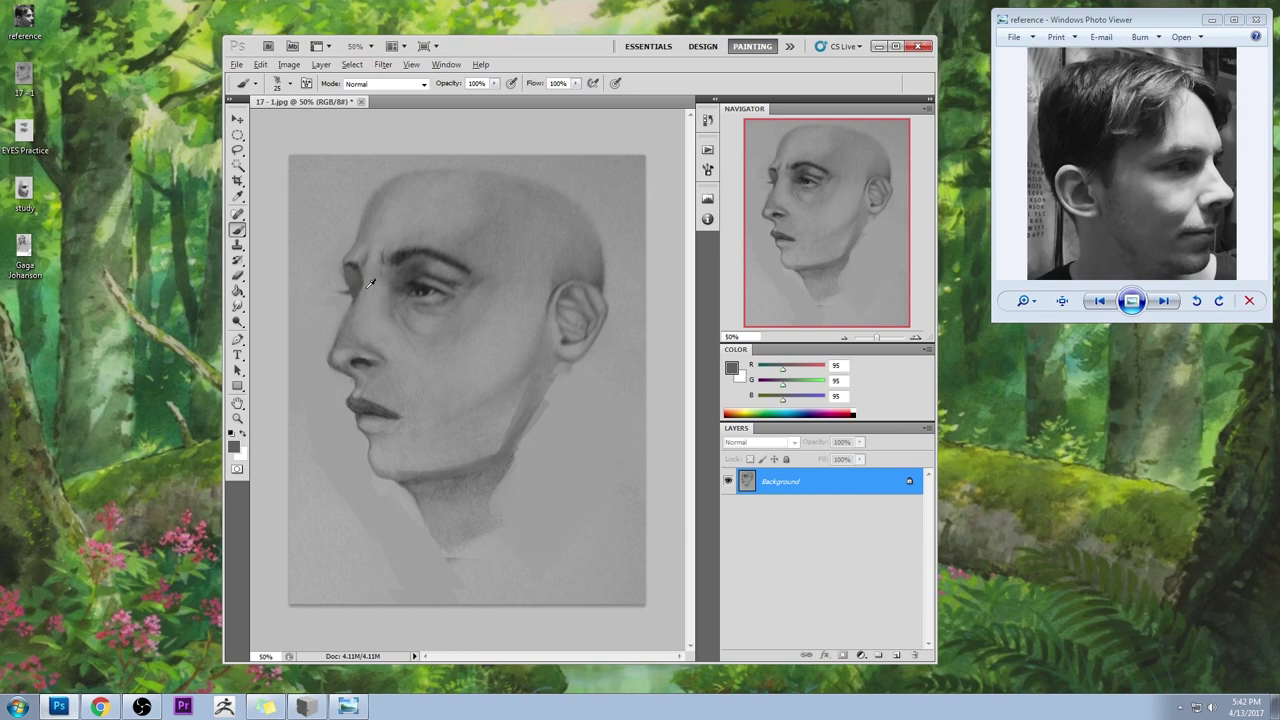
{"action": "left_click", "coordinate": [367, 288], "text": "alt"}
{"action": "key", "text": "]"}
{"action": "left_click", "coordinate": [398, 286], "text": "alt"}
{"action": "key", "text": "."}
{"action": "left_click_drag", "start_coordinate": [388, 287], "coordinate": [365, 345]}
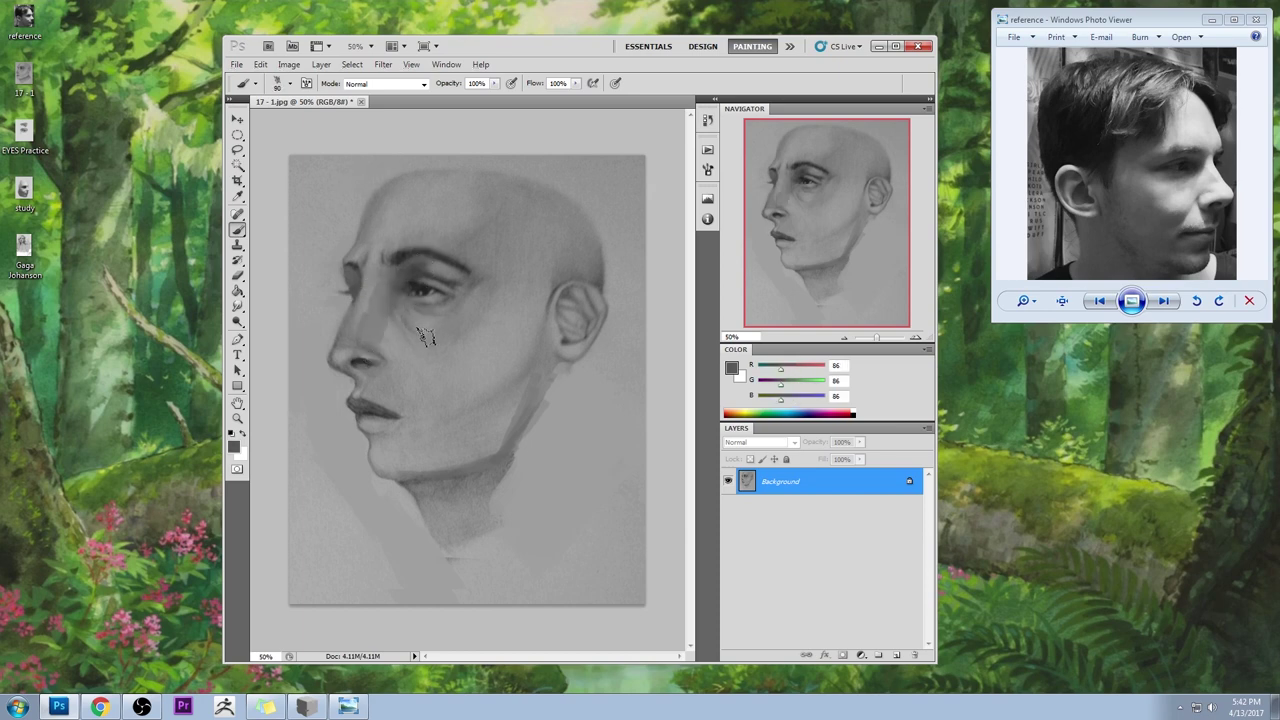
{"action": "key", "text": "ctrl+z"}
- Try shading the side of the nose with gray 108 in Darken mode at 55% opacity and brush size 70, and undo it
{"action": "left_click", "coordinate": [396, 292], "text": "alt"}
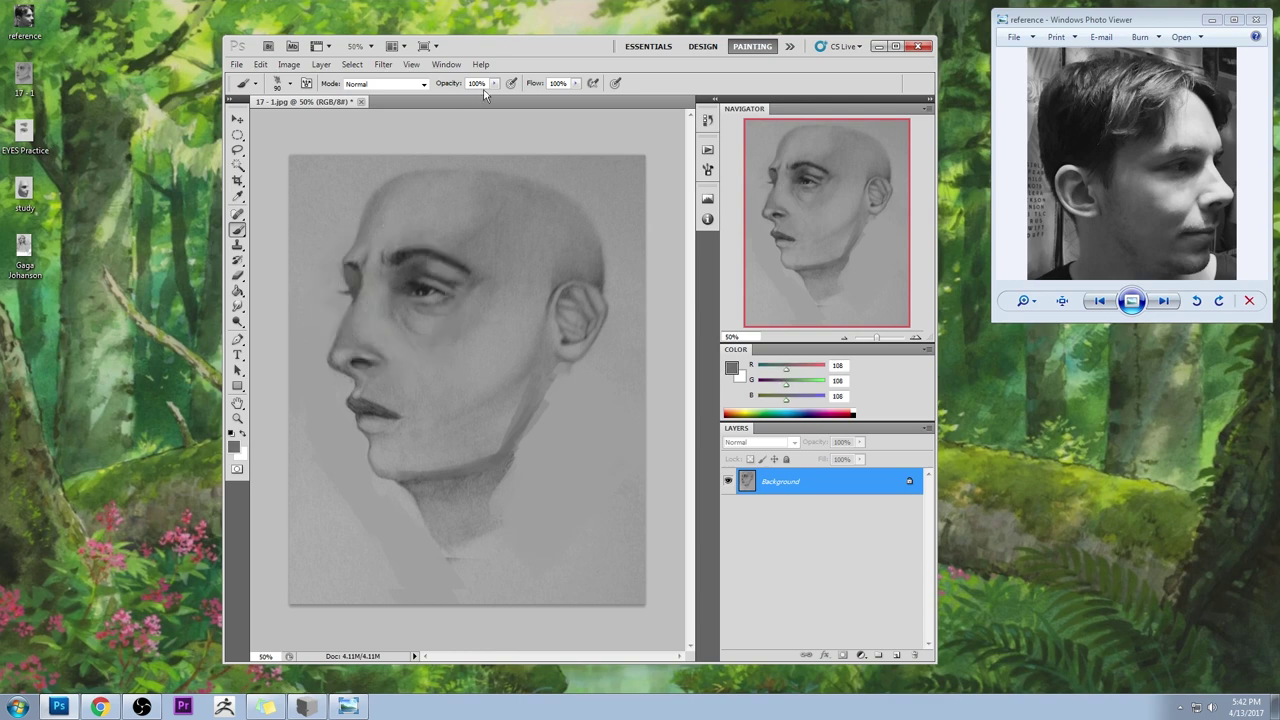
{"action": "left_click", "coordinate": [493, 83]}
{"action": "key", "text": "bracketleft"}
{"action": "key", "text": "bracketleft"}
{"action": "left_click", "coordinate": [386, 84]}
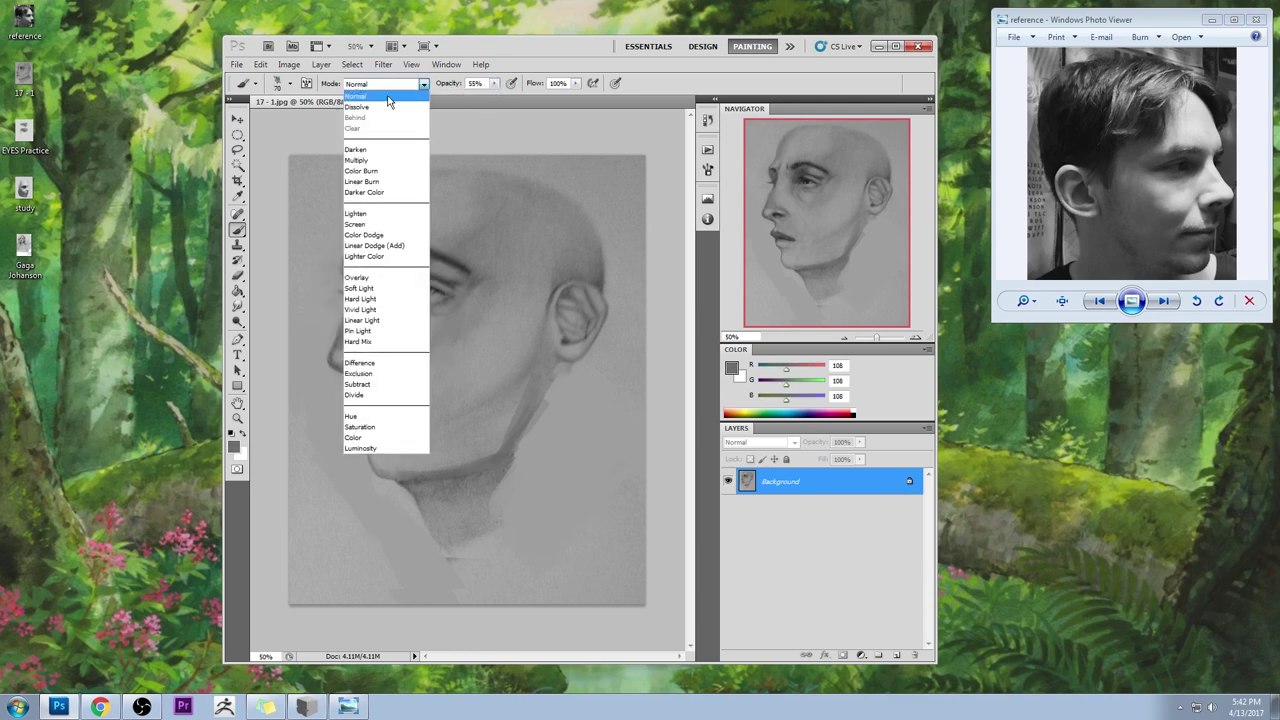
{"action": "left_click", "coordinate": [379, 150]}
{"action": "left_click_drag", "start_coordinate": [388, 290], "coordinate": [365, 345]}
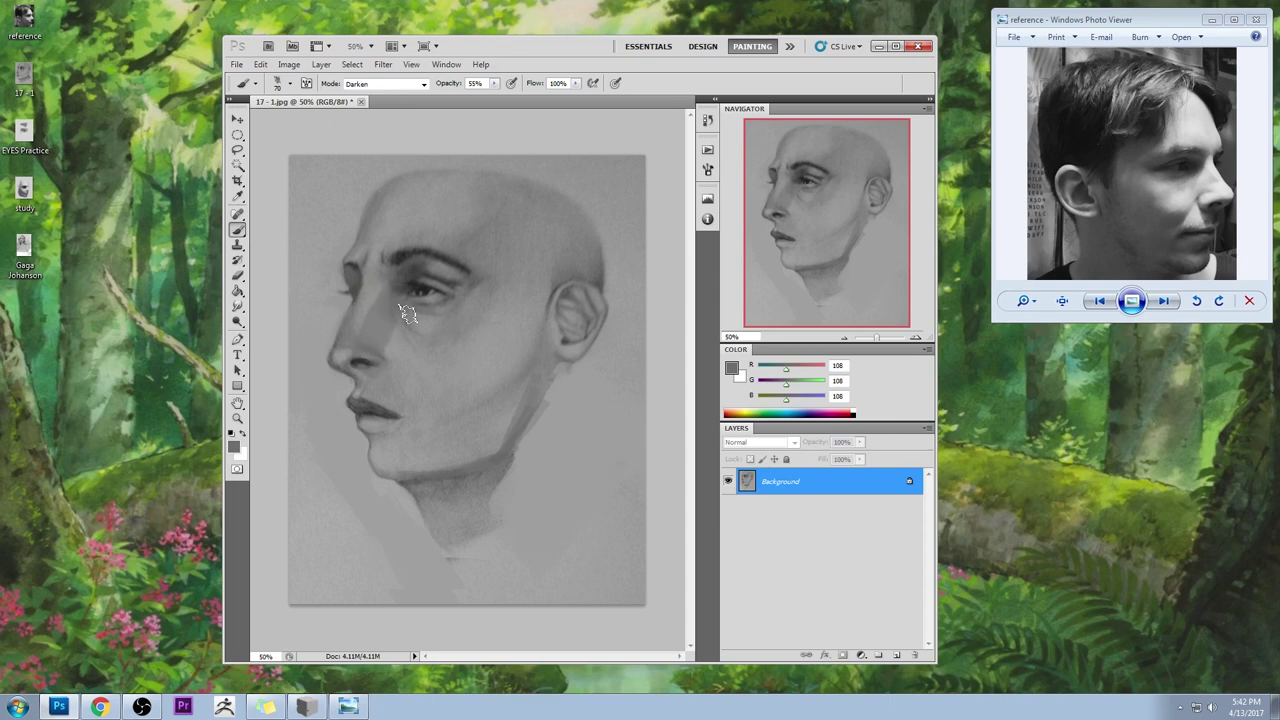
{"action": "key", "text": "ctrl+z"}
{"action": "key", "text": "ctrl+z"}
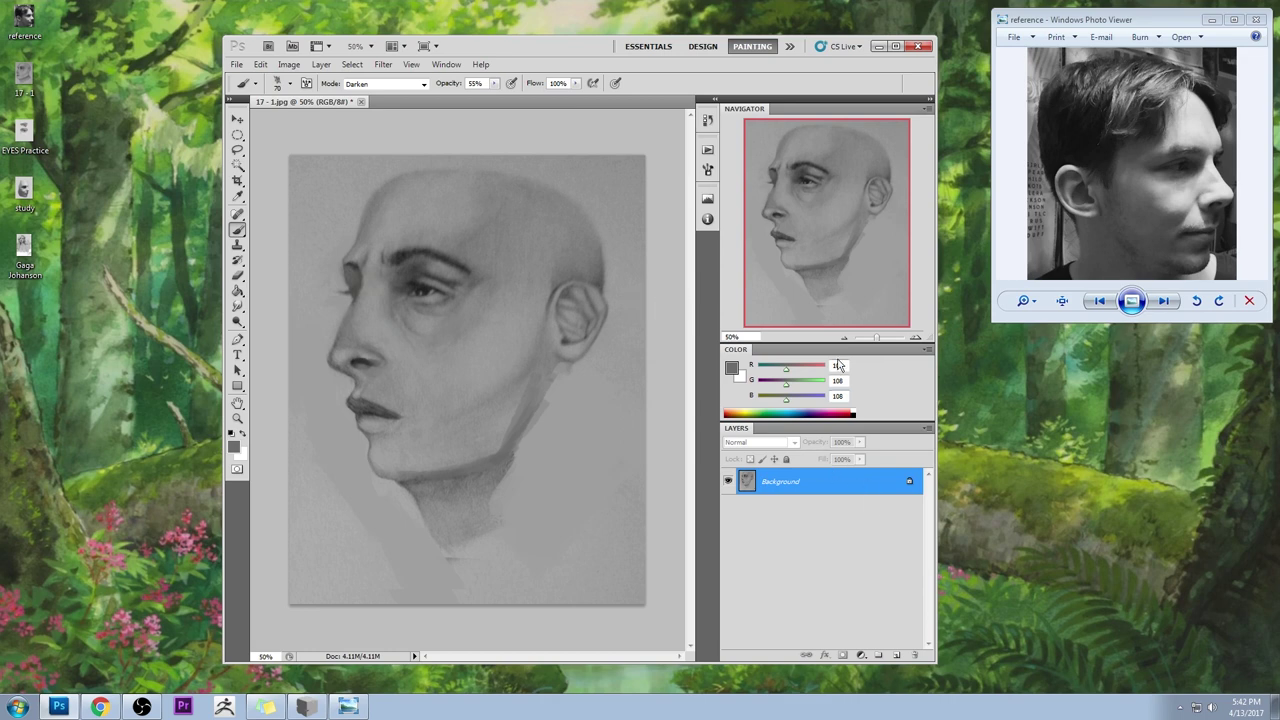
- Copy the whole corrected drawing, revert the document to its opening snapshot, and paste the copy in place as a new layer
{"action": "key", "text": "ctrl+a"}
{"action": "left_click", "coordinate": [707, 120]}
{"action": "left_click_drag", "start_coordinate": [687, 463], "coordinate": [688, 160]}
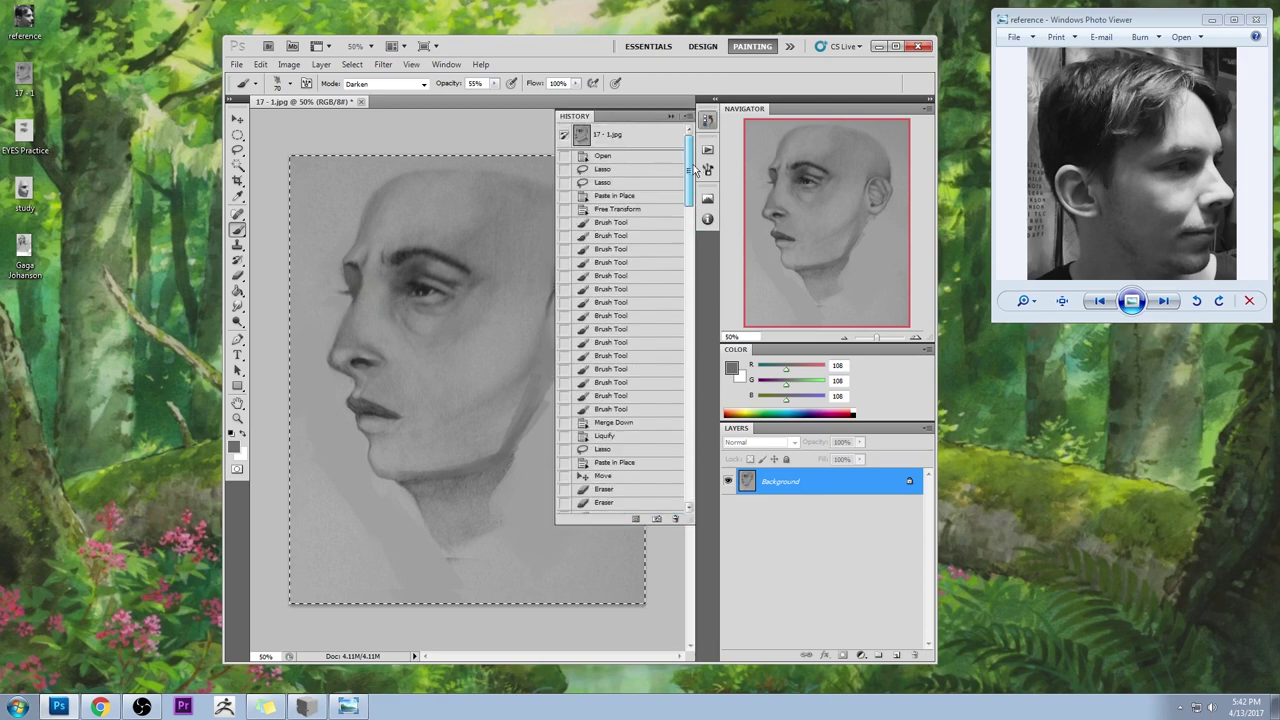
{"action": "left_click", "coordinate": [661, 135]}
{"action": "key", "text": "ctrl+v"}
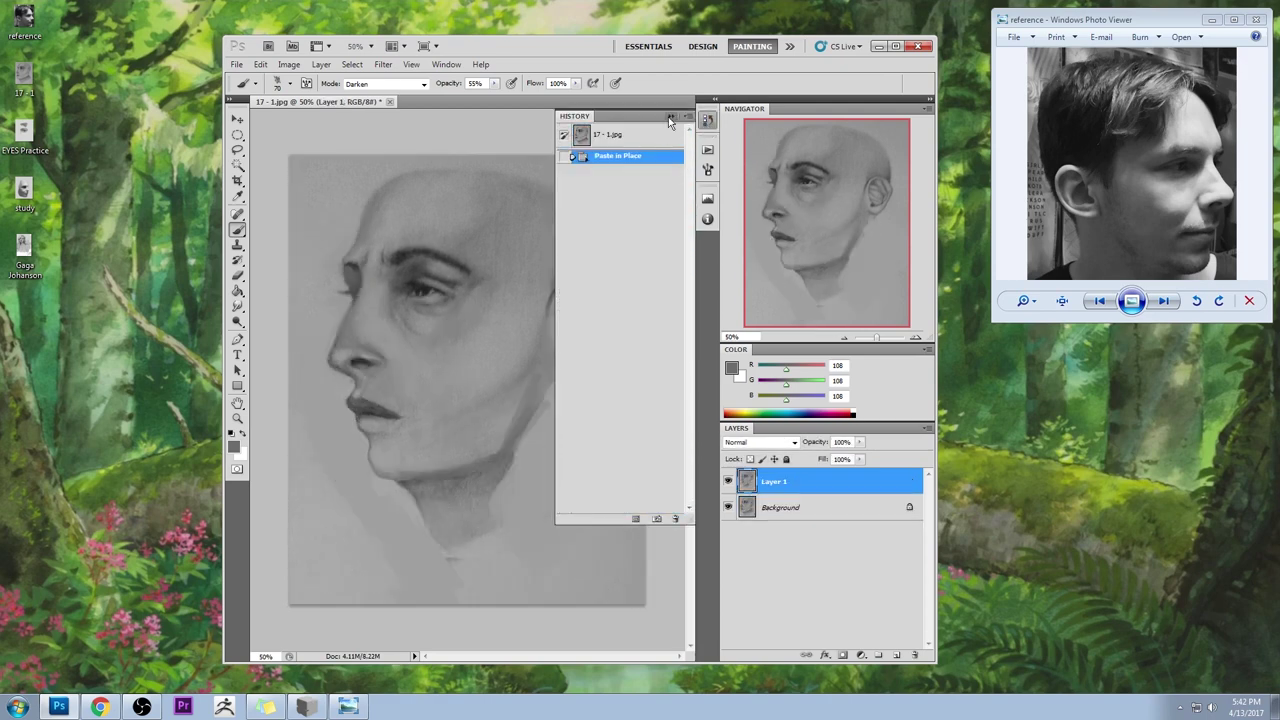
{"action": "left_click", "coordinate": [671, 116]}
- Toggle the corrected layer's visibility to compare it with the original drawing
{"action": "left_click", "coordinate": [729, 481]}
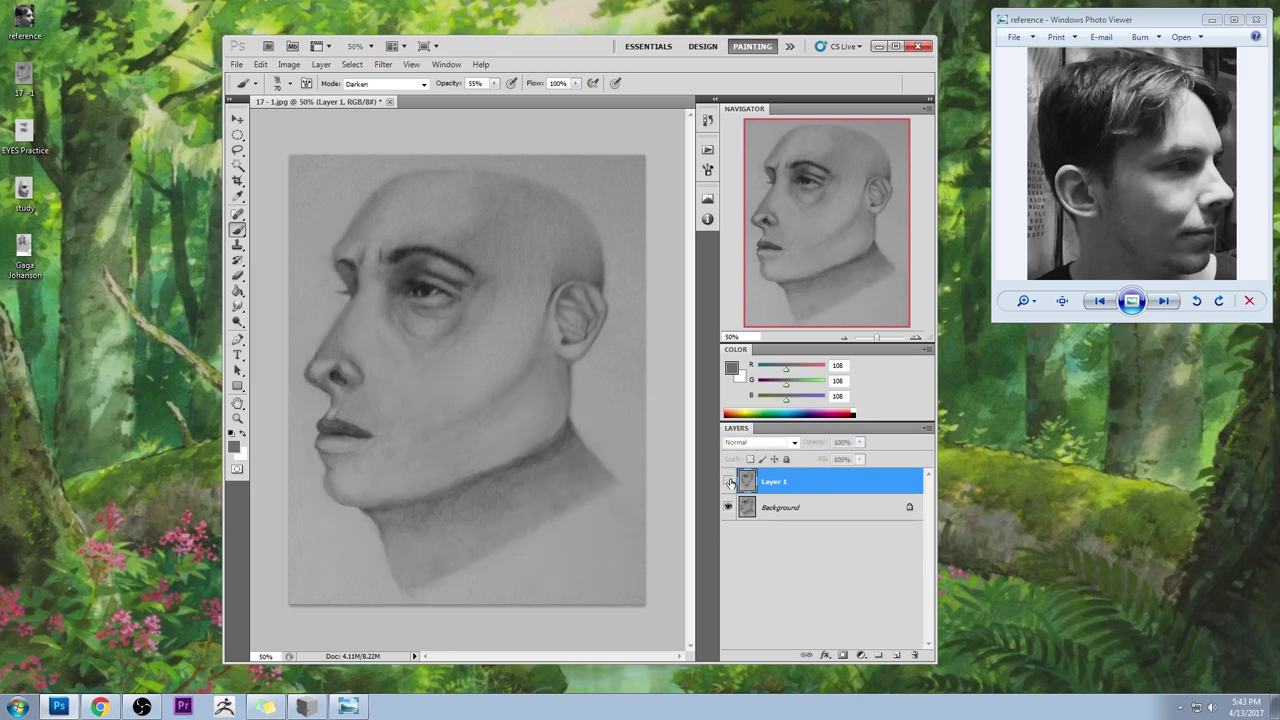
{"action": "left_click", "coordinate": [729, 481]}
{"action": "left_click", "coordinate": [729, 481]}
{"action": "left_click", "coordinate": [729, 481]}
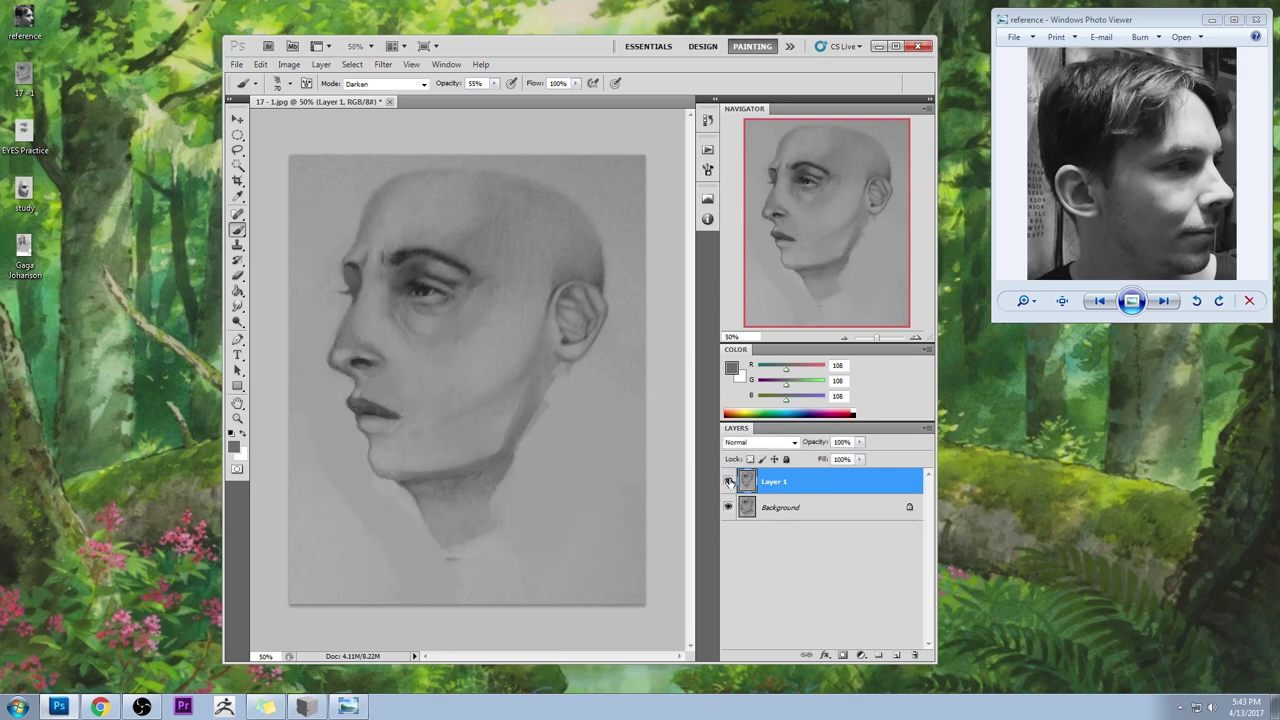
- Merge the corrected layer into the background and save the drawing as a JPEG at quality 10 while closing it and Photoshop
{"action": "right_click", "coordinate": [855, 493]}
{"action": "left_click", "coordinate": [870, 462]}
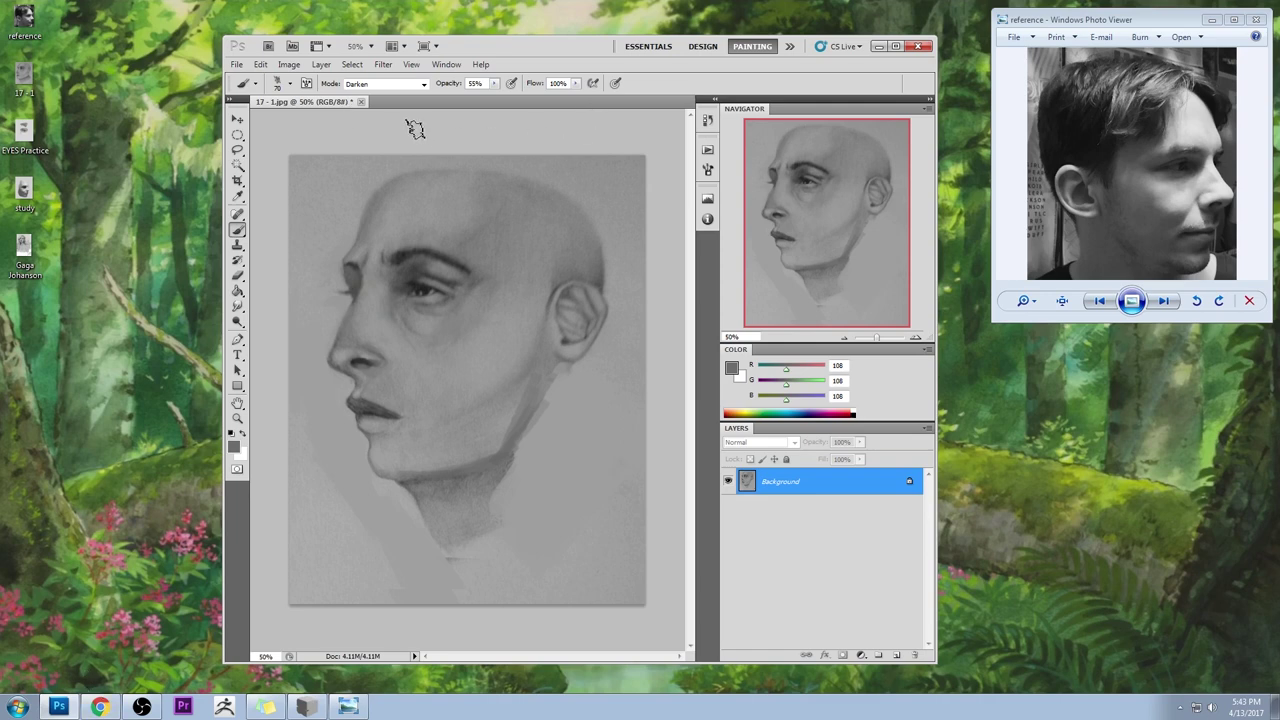
{"action": "left_click", "coordinate": [360, 102]}
{"action": "left_click", "coordinate": [597, 280]}
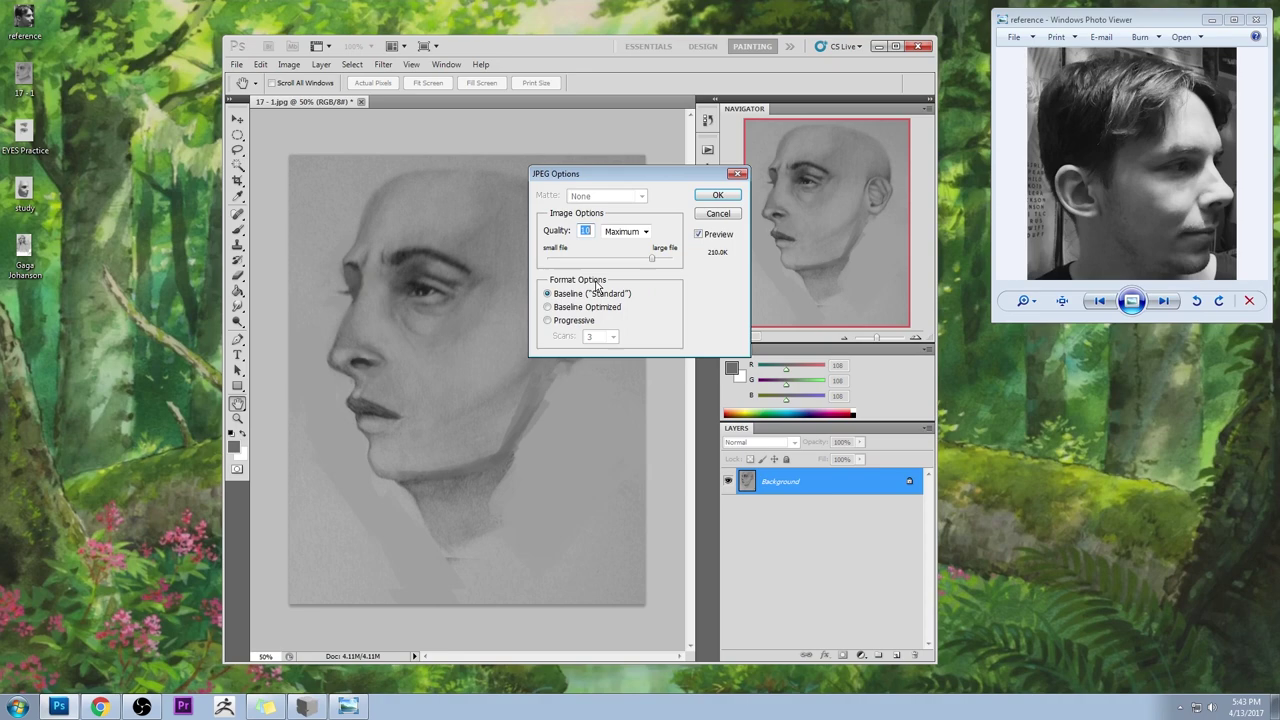
{"action": "left_click", "coordinate": [734, 197]}
{"action": "left_click", "coordinate": [924, 47]}
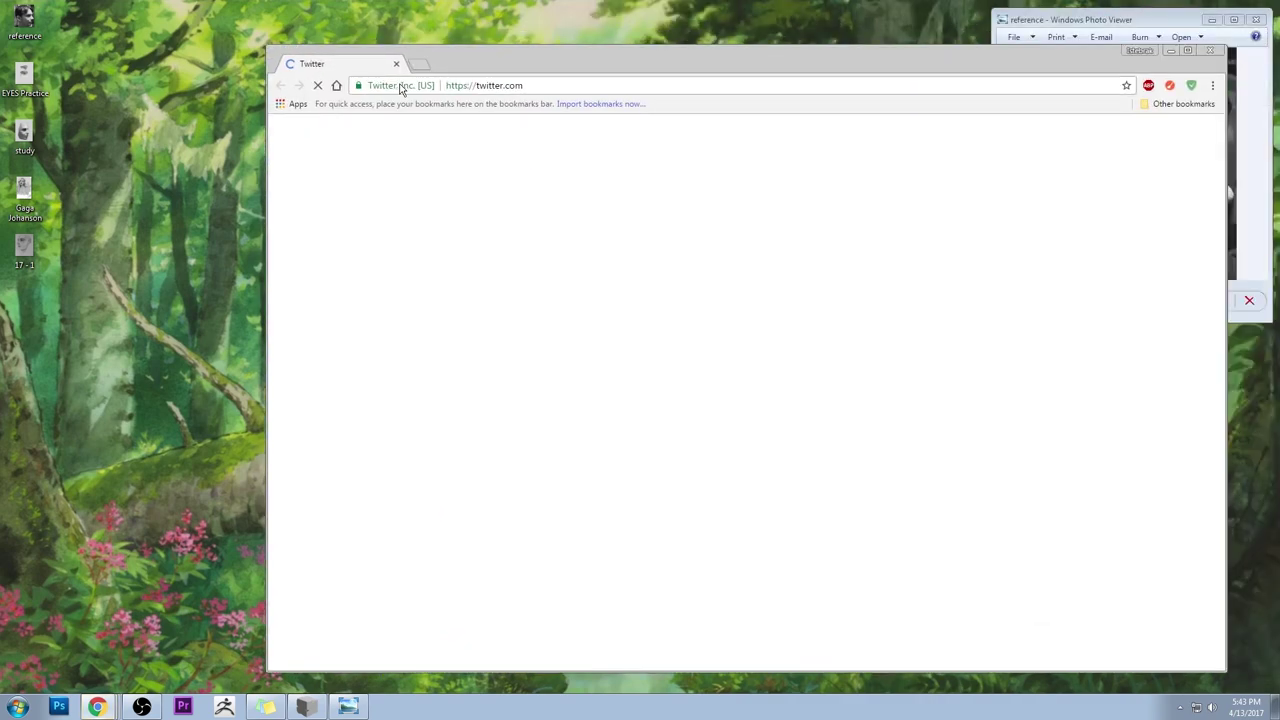
{"action": "left_click", "coordinate": [482, 87]}
{"action": "type", "text": "www.istebrak.com"}
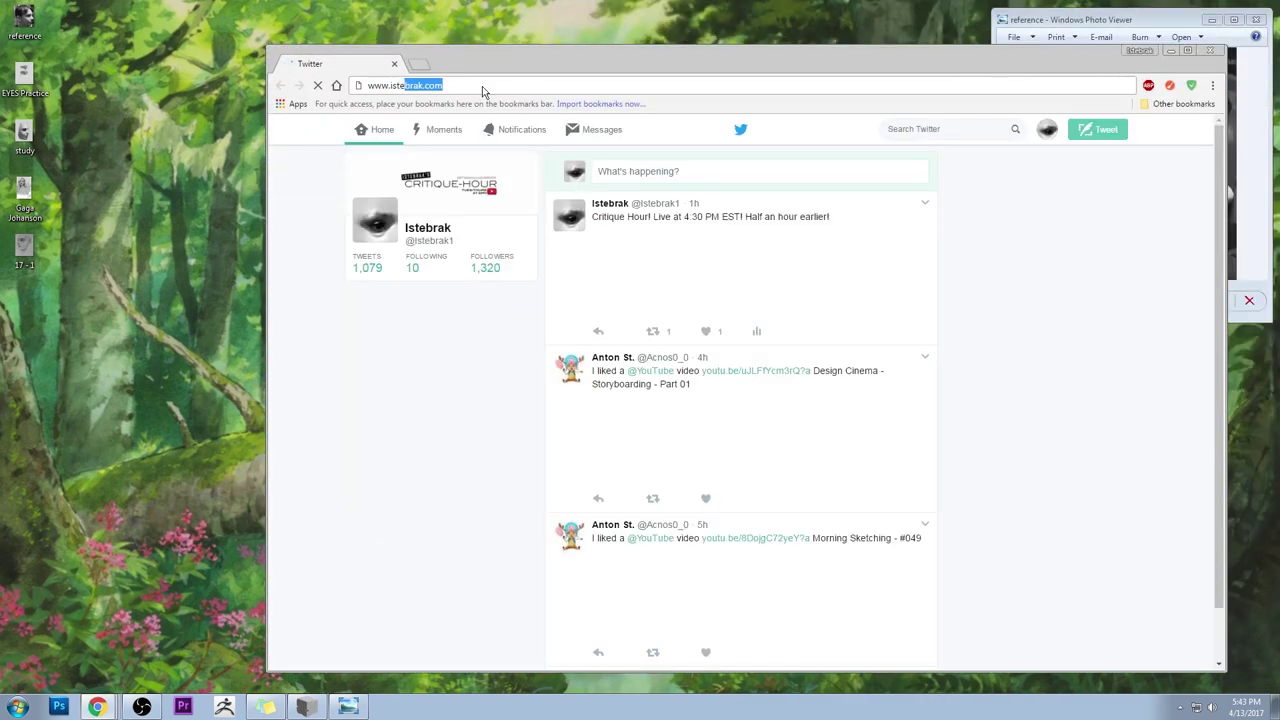
{"action": "key", "text": "Return"}
{"action": "left_click_drag", "start_coordinate": [623, 57], "coordinate": [543, 51]}
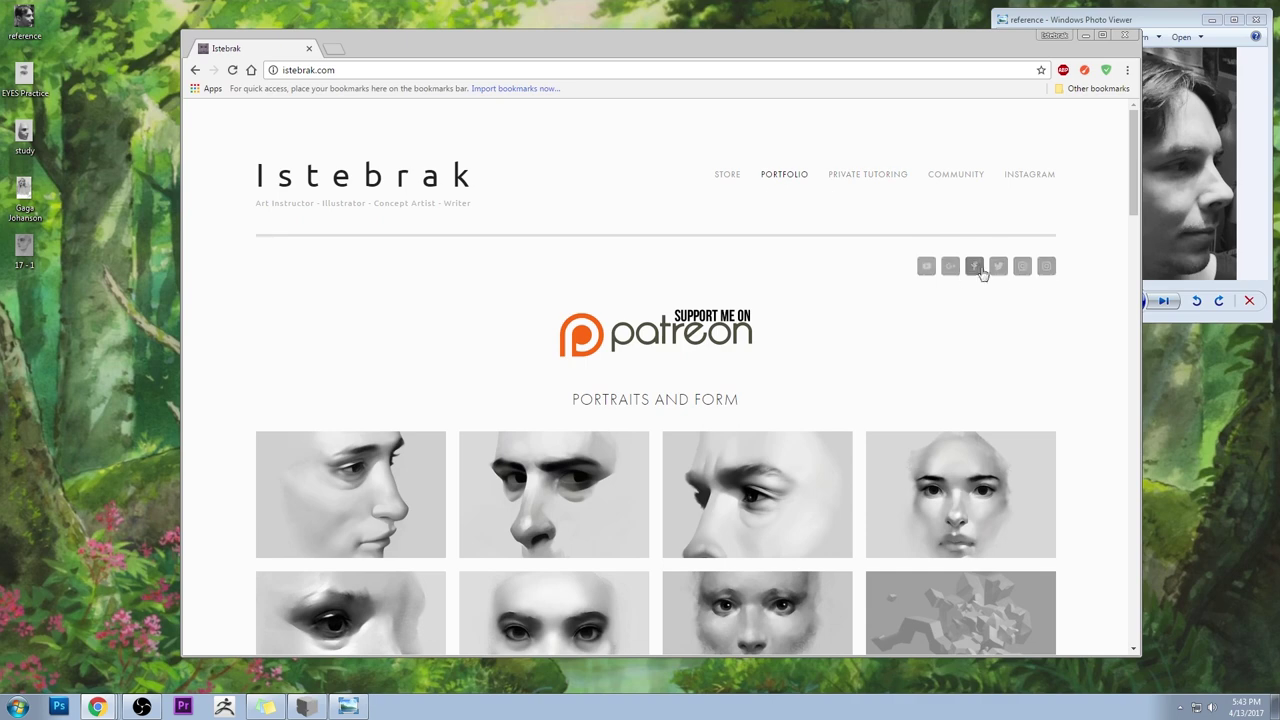
- Open the site's Google+ community link in a new tab and switch to it
{"action": "right_click", "coordinate": [948, 267]}
{"action": "left_click", "coordinate": [990, 280]}
{"action": "left_click", "coordinate": [378, 50]}
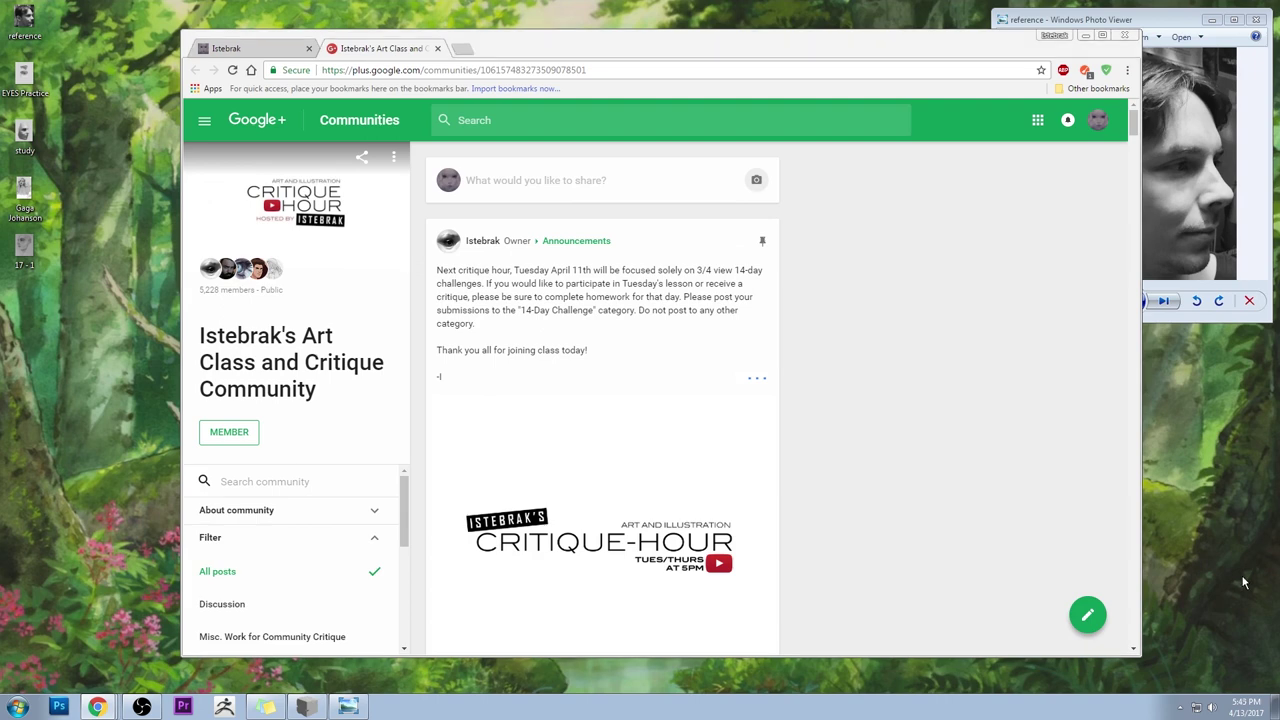
- Check the date on the system calendar and clock, and close it
{"action": "left_click", "coordinate": [1229, 712]}
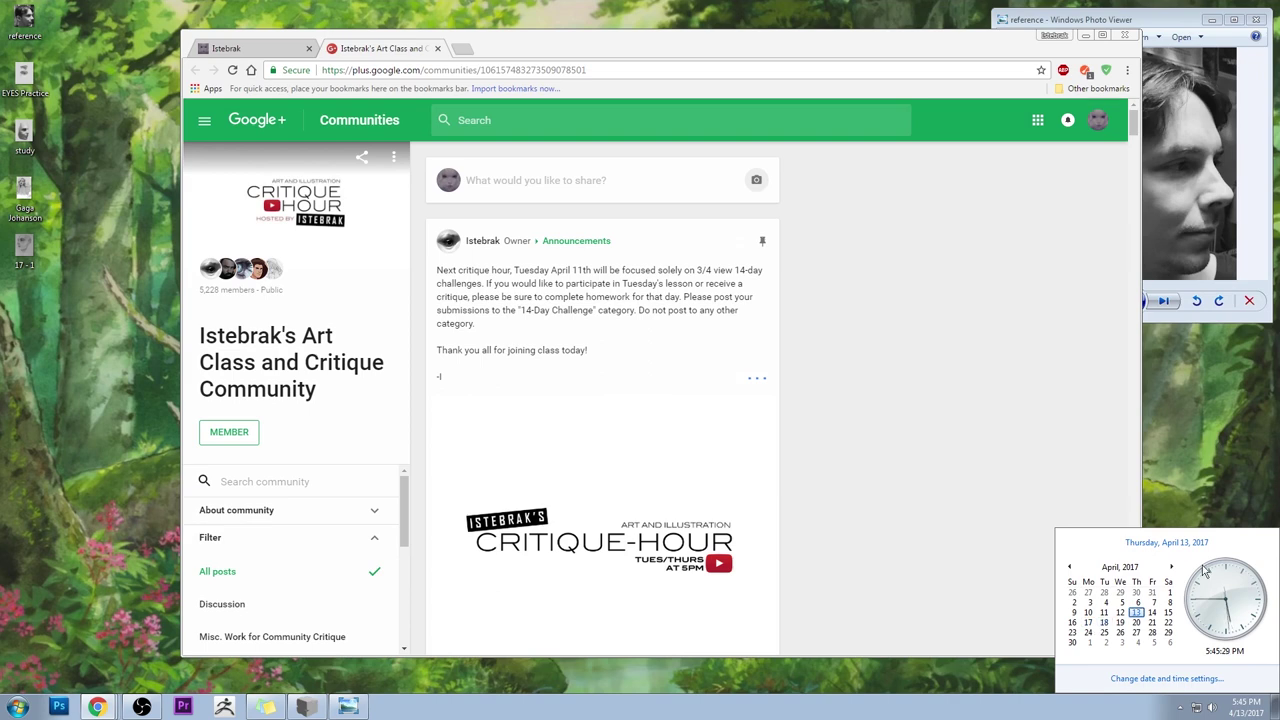
{"action": "left_click", "coordinate": [1212, 374]}
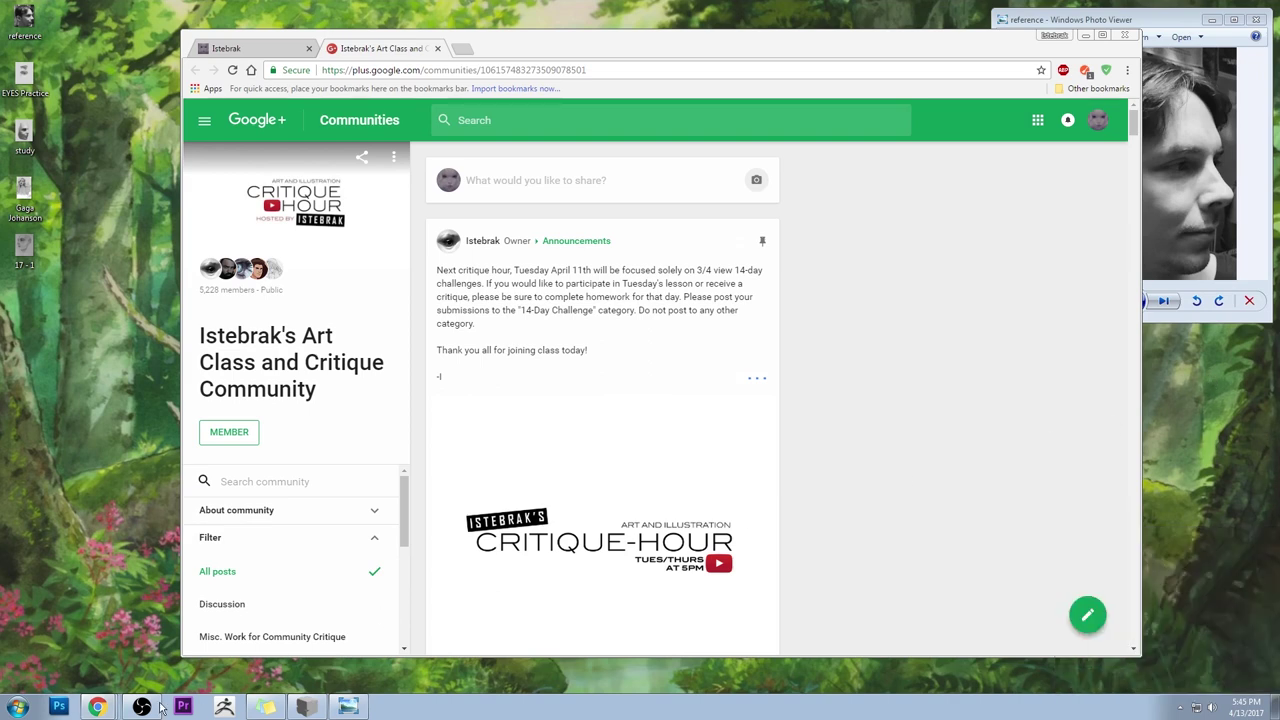